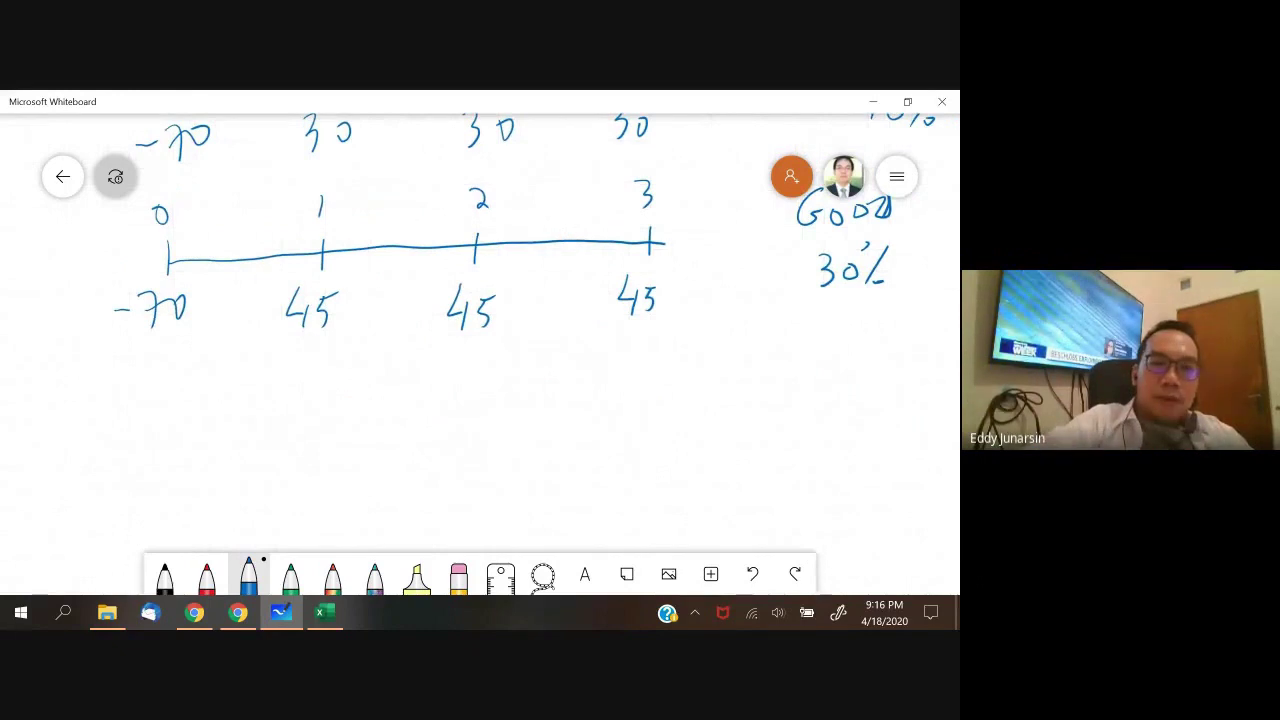
- Draw a timeline below the Good scenario with periods 0 to 3 and cash flows -70, 15, 15 and 15
drag(144, 425, 658, 412)
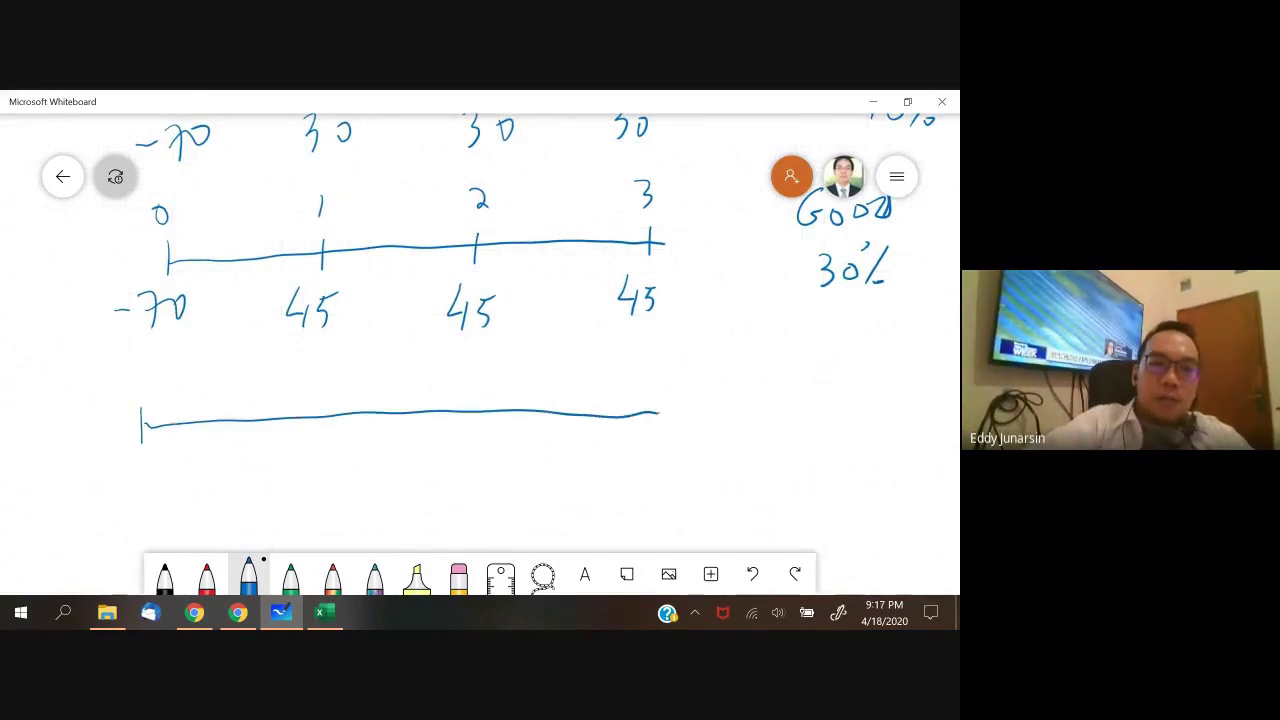
drag(141, 389, 147, 364)
mouse_move(142, 463)
mouse_down()
mouse_move(144, 494)
mouse_move(170, 464)
mouse_up()
drag(317, 404, 315, 434)
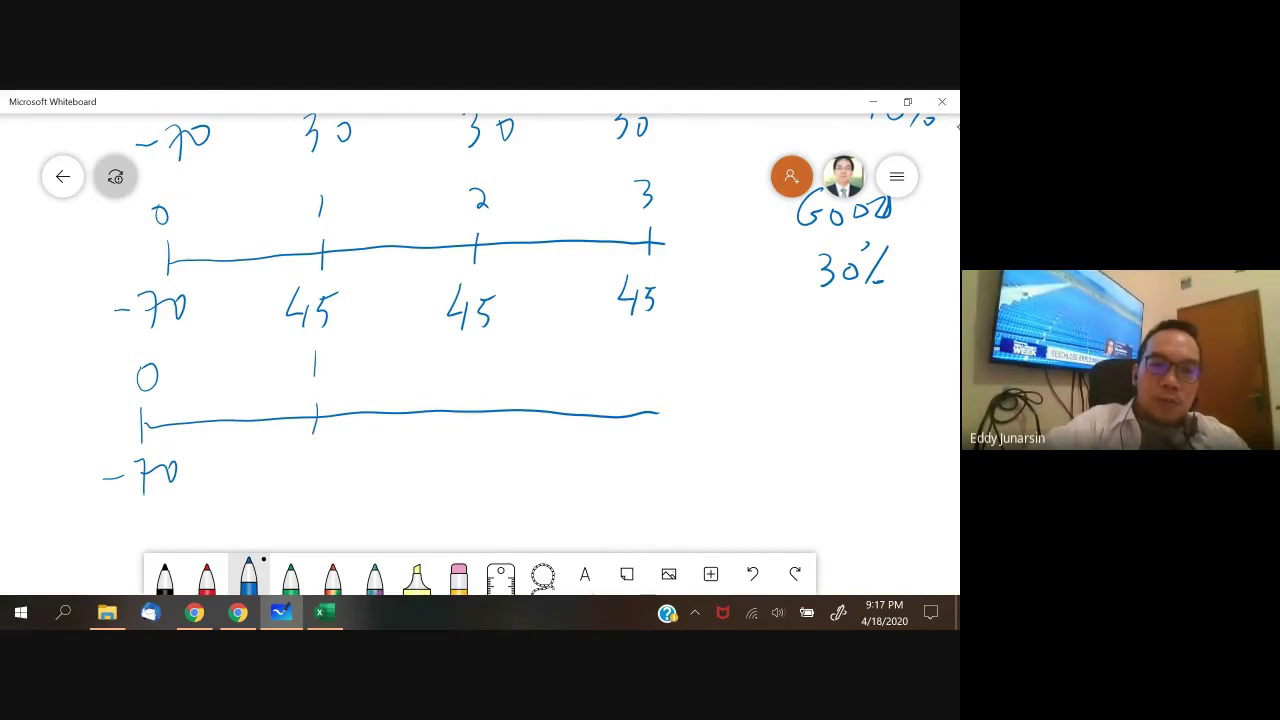
drag(310, 452, 309, 478)
drag(310, 454, 327, 455)
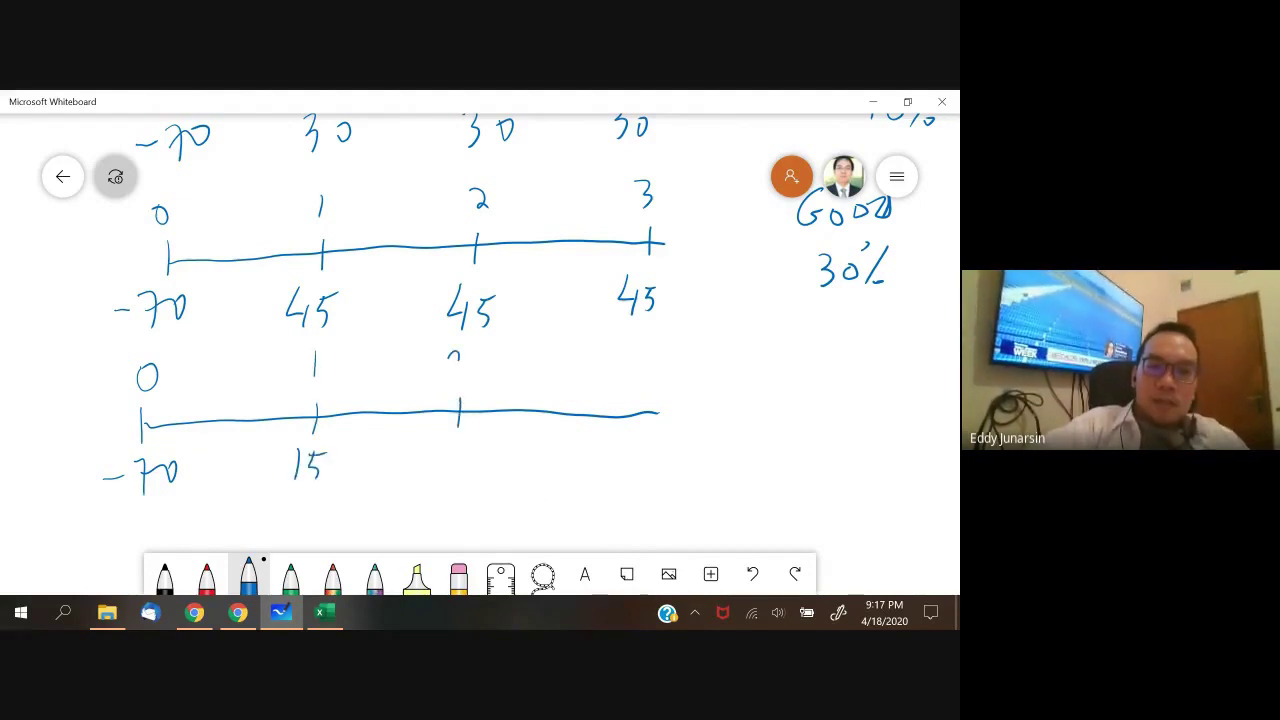
drag(459, 362, 466, 379)
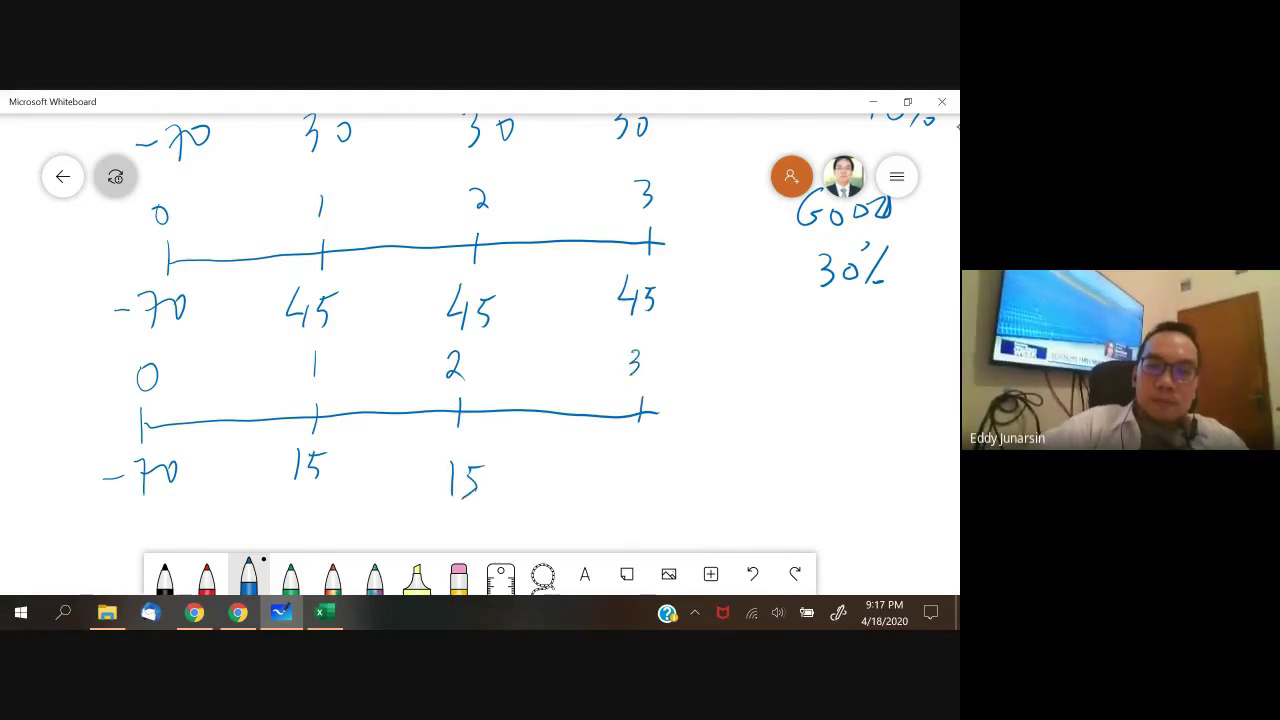
drag(634, 452, 630, 486)
drag(634, 454, 648, 453)
- Handwrite the label "Bad 30%" beside the newly drawn timeline
mouse_move(817, 370)
mouse_down()
mouse_move(812, 422)
mouse_move(862, 394)
mouse_move(884, 405)
mouse_up()
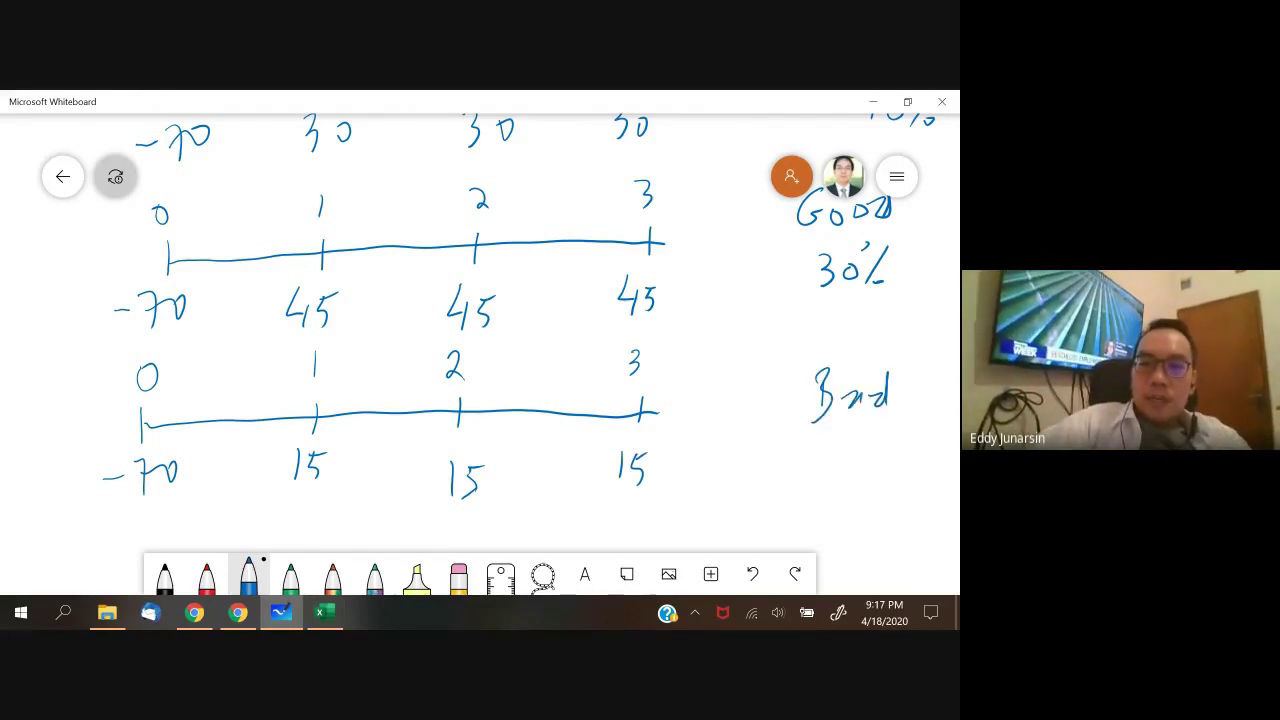
mouse_move(829, 437)
mouse_down()
mouse_move(842, 445)
mouse_move(831, 466)
mouse_up()
mouse_move(870, 445)
mouse_down()
mouse_move(870, 459)
mouse_move(888, 427)
mouse_move(889, 471)
mouse_up()
drag(903, 464, 901, 467)
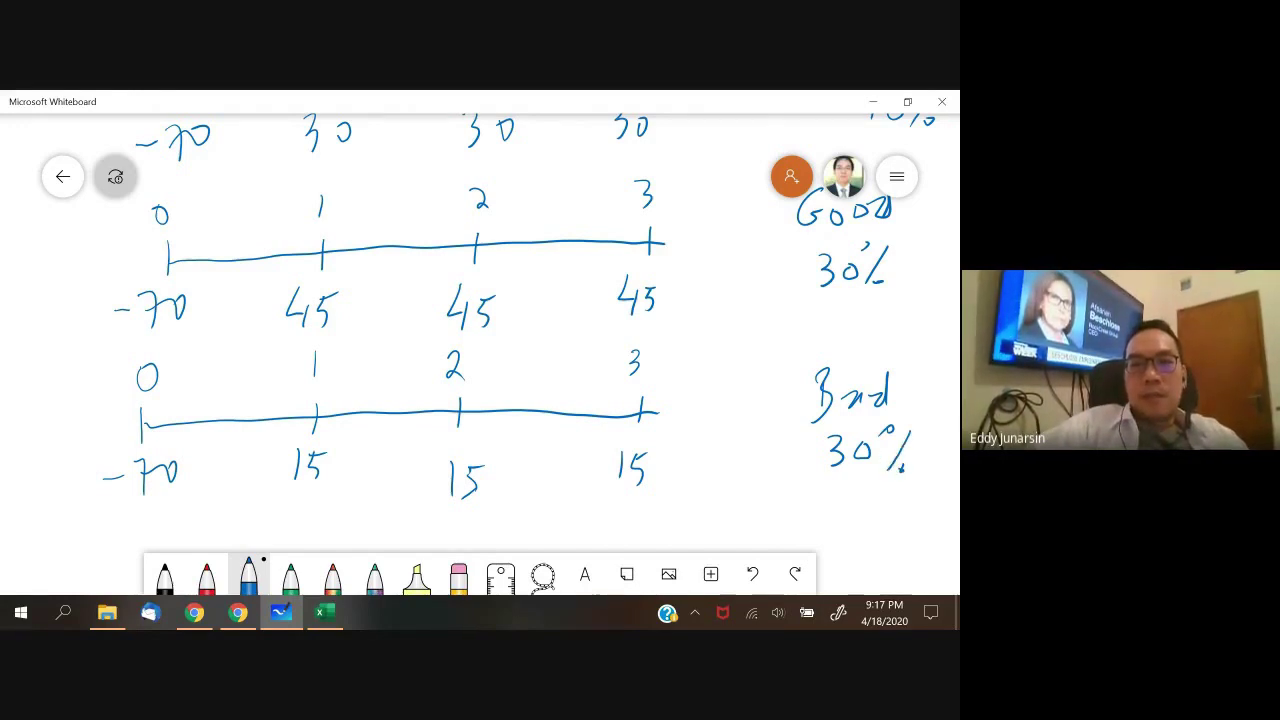
scroll(420, 320, up, 3)
scroll(420, 320, down, 3)
scroll(480, 350, down, 5)
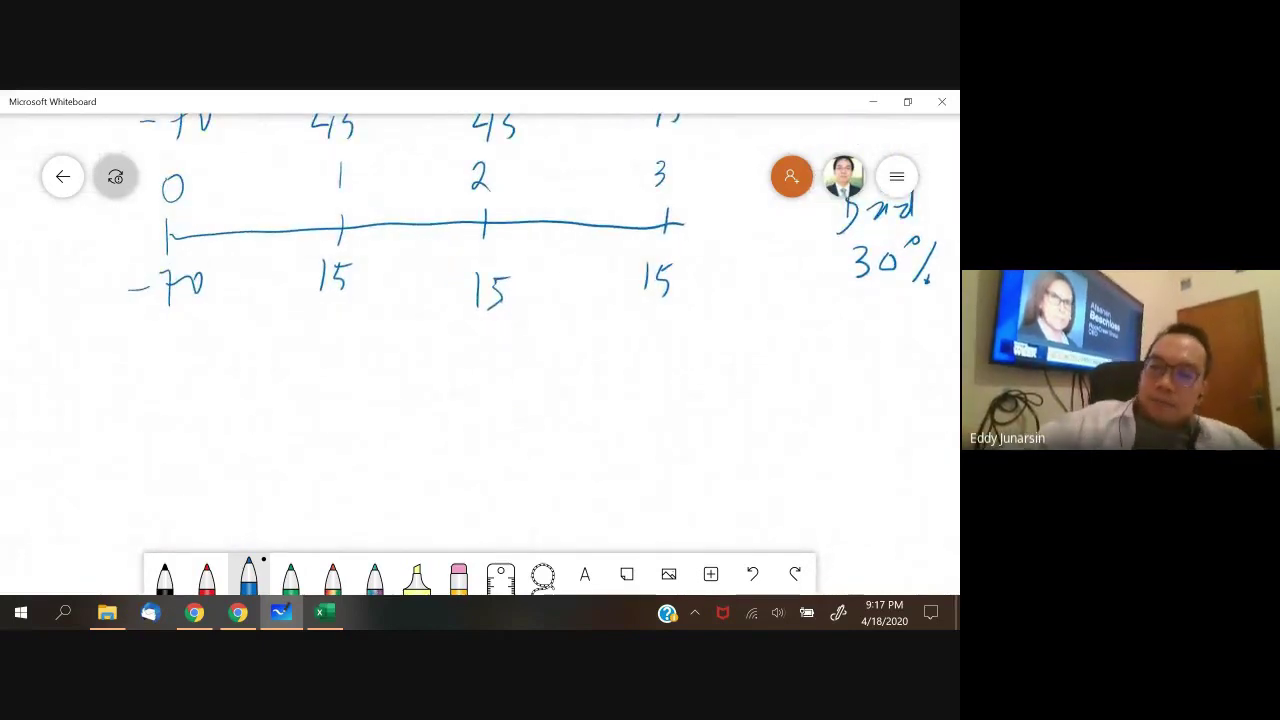
- Switch to Excel and create a new blank workbook
click(325, 612)
scroll(306, 505, down, 6)
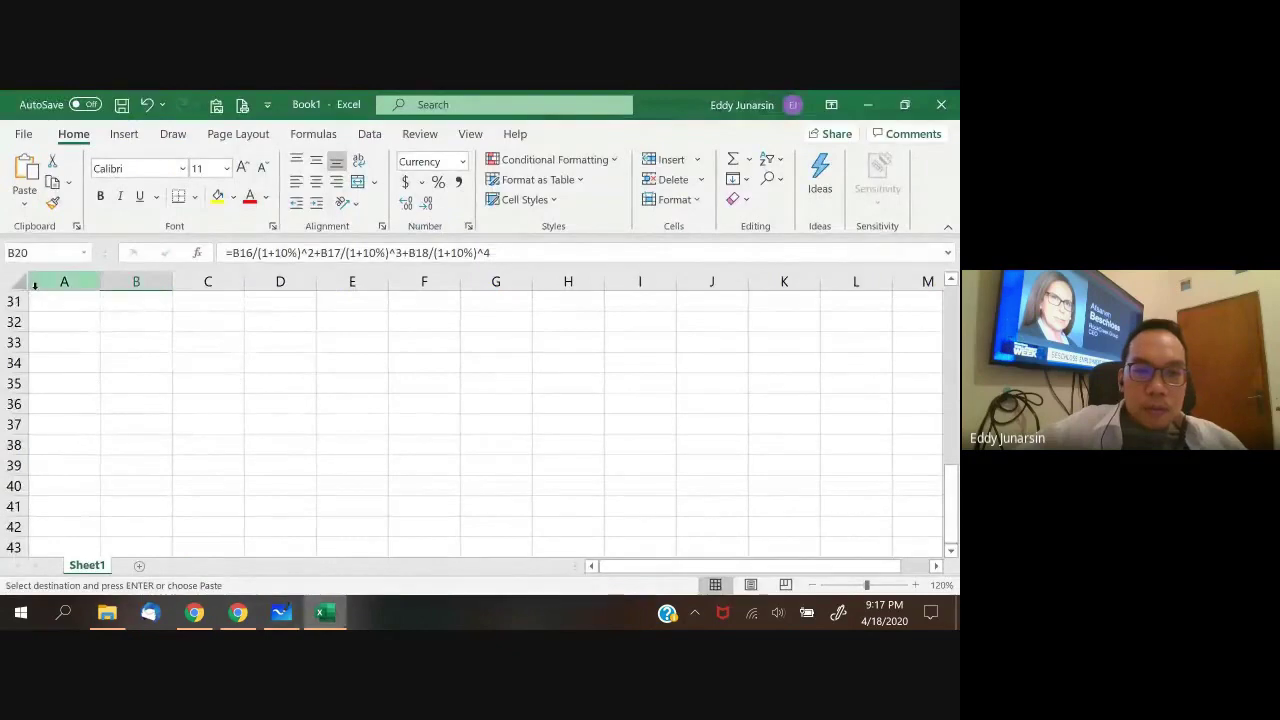
click(28, 140)
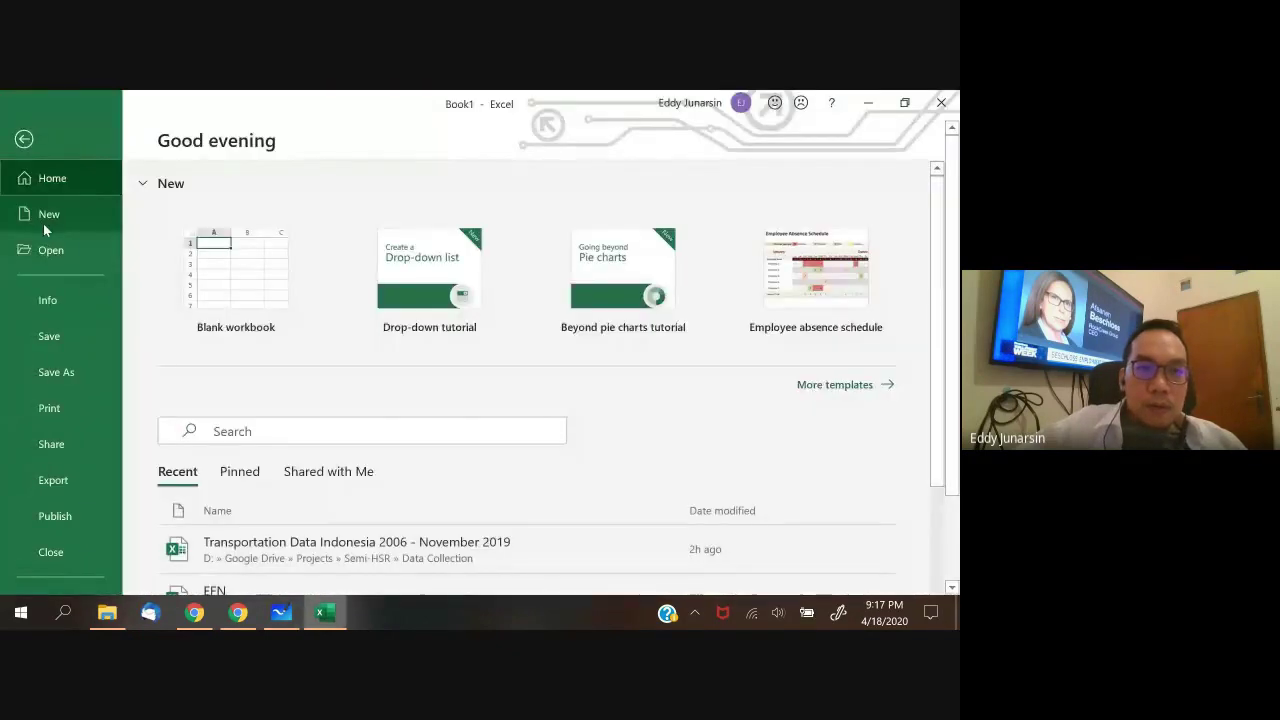
scroll(155, 239, down, 3)
scroll(231, 203, down, 6)
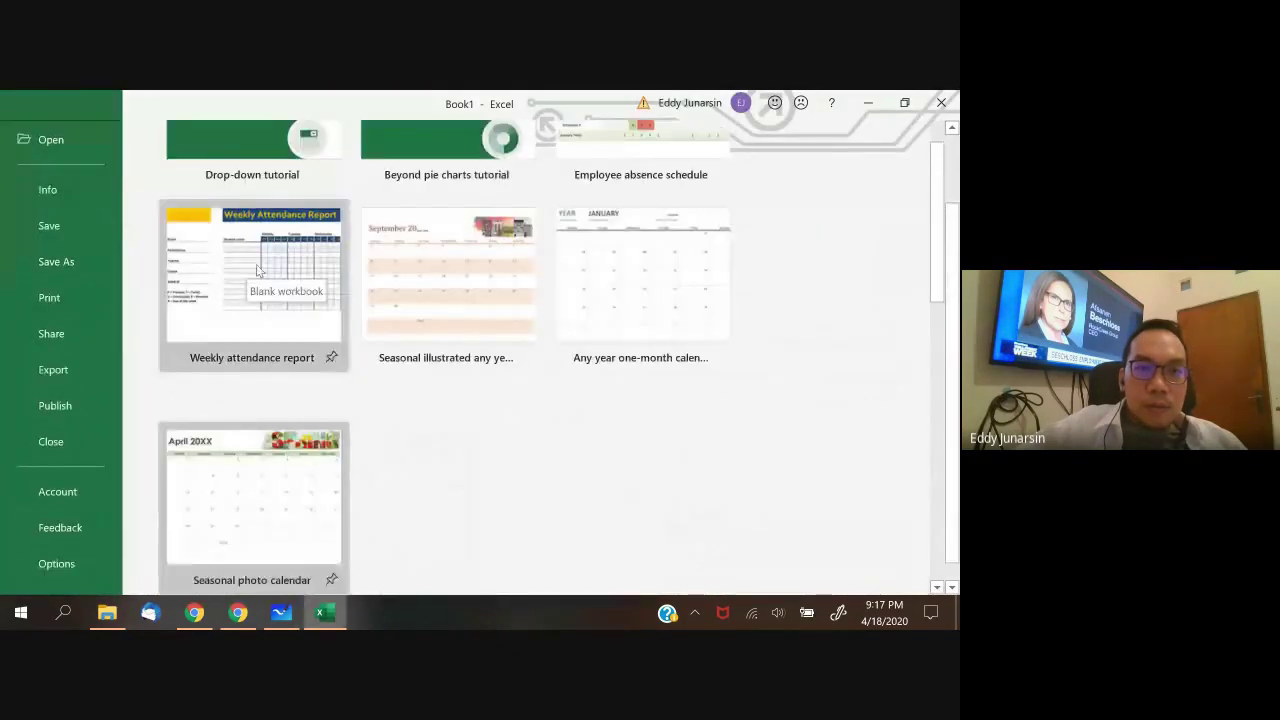
click(229, 207)
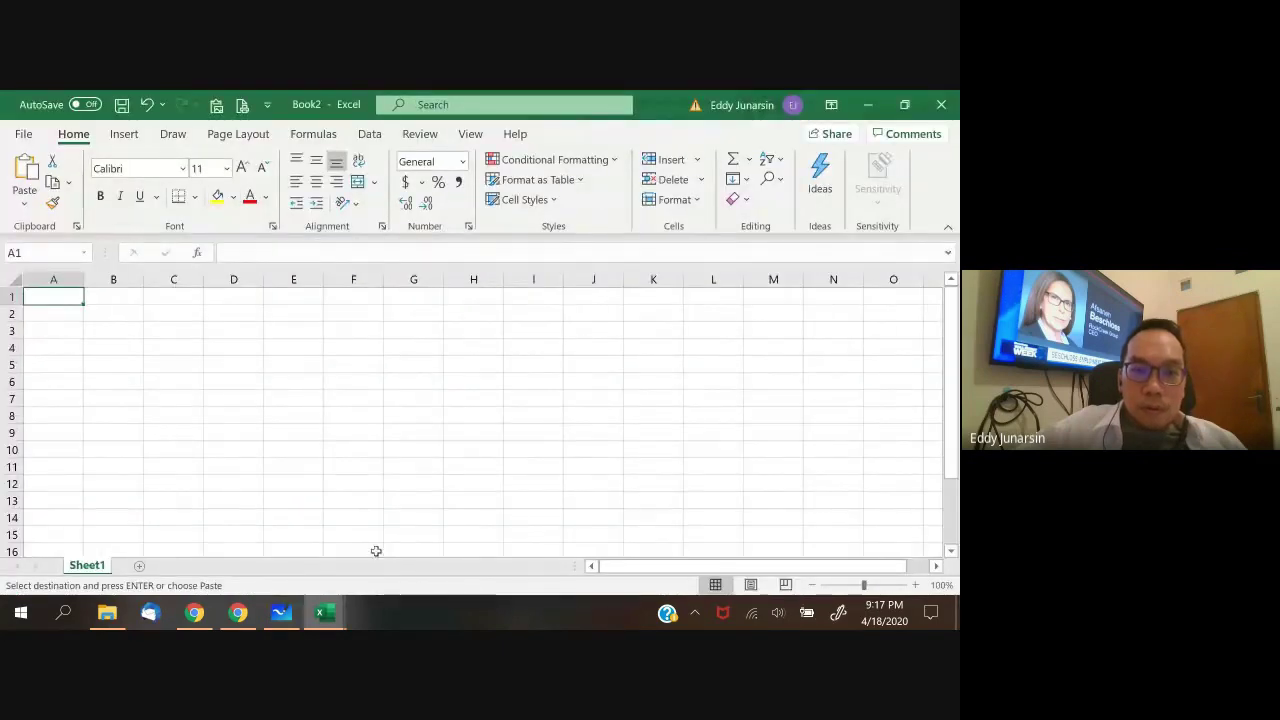
- Close Book1 without saving its changes and zoom the new workbook to 120%
mouse_move(325, 612)
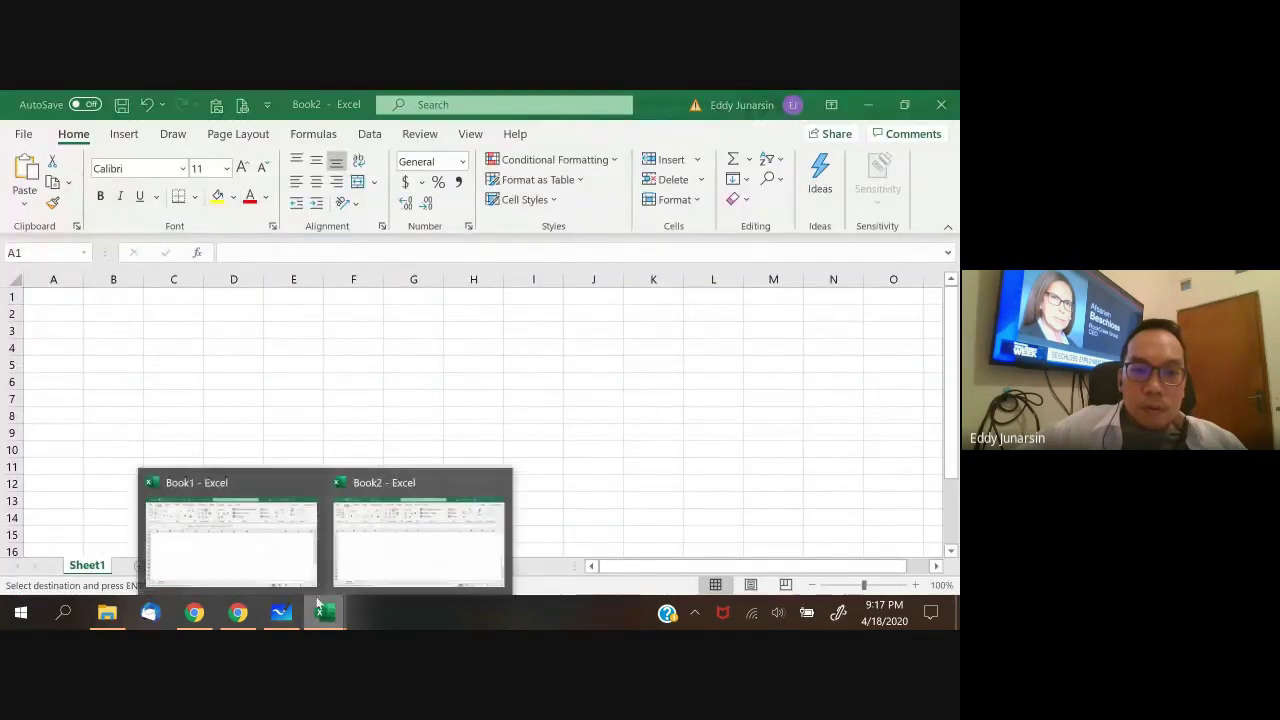
click(312, 484)
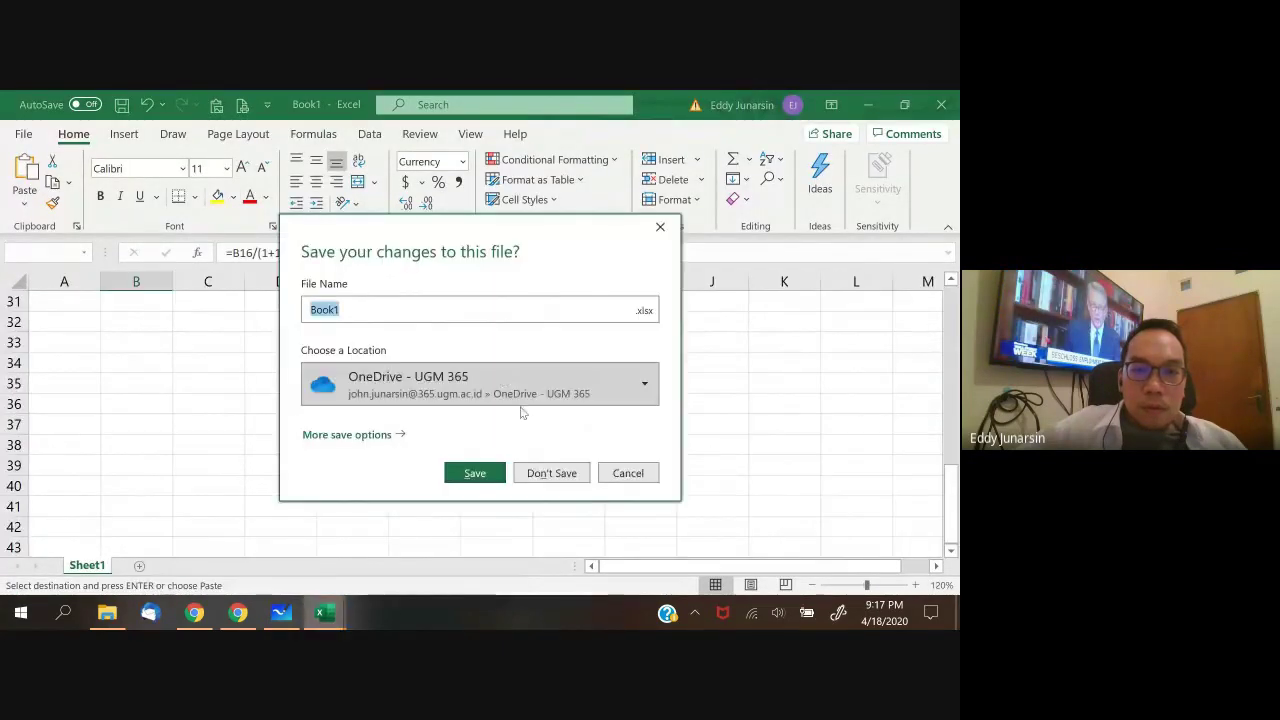
click(552, 473)
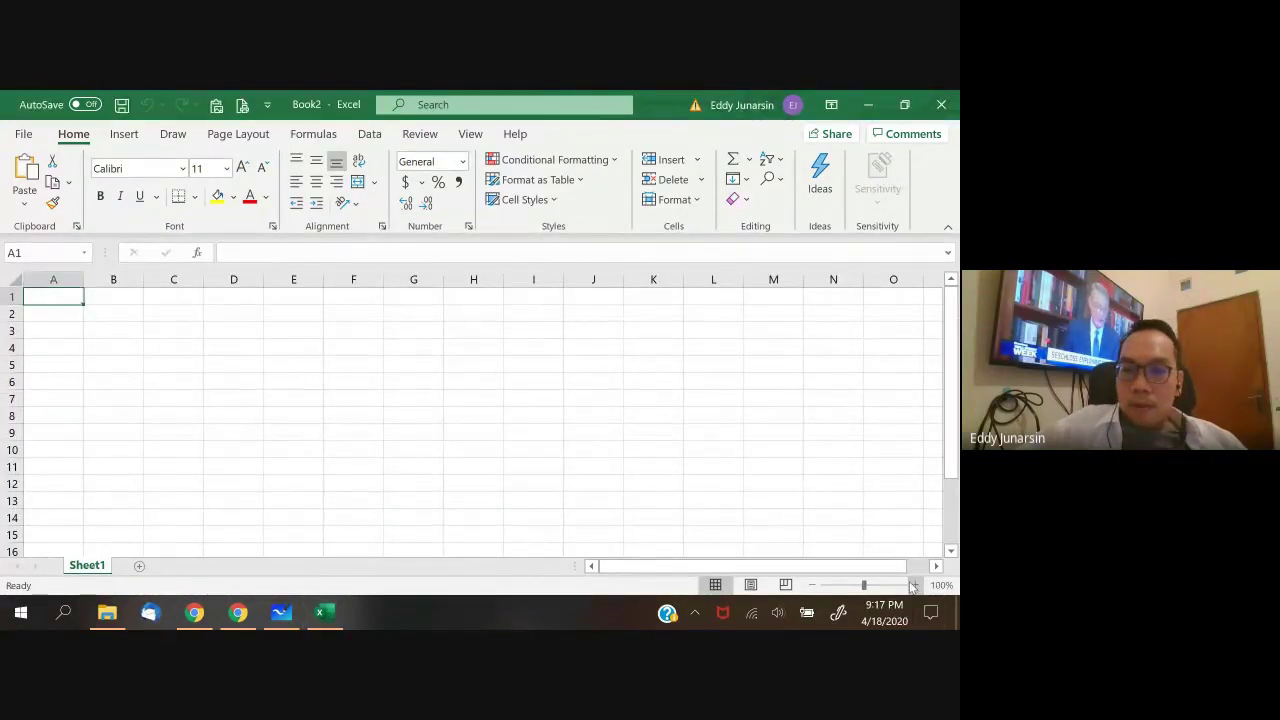
drag(864, 584, 867, 584)
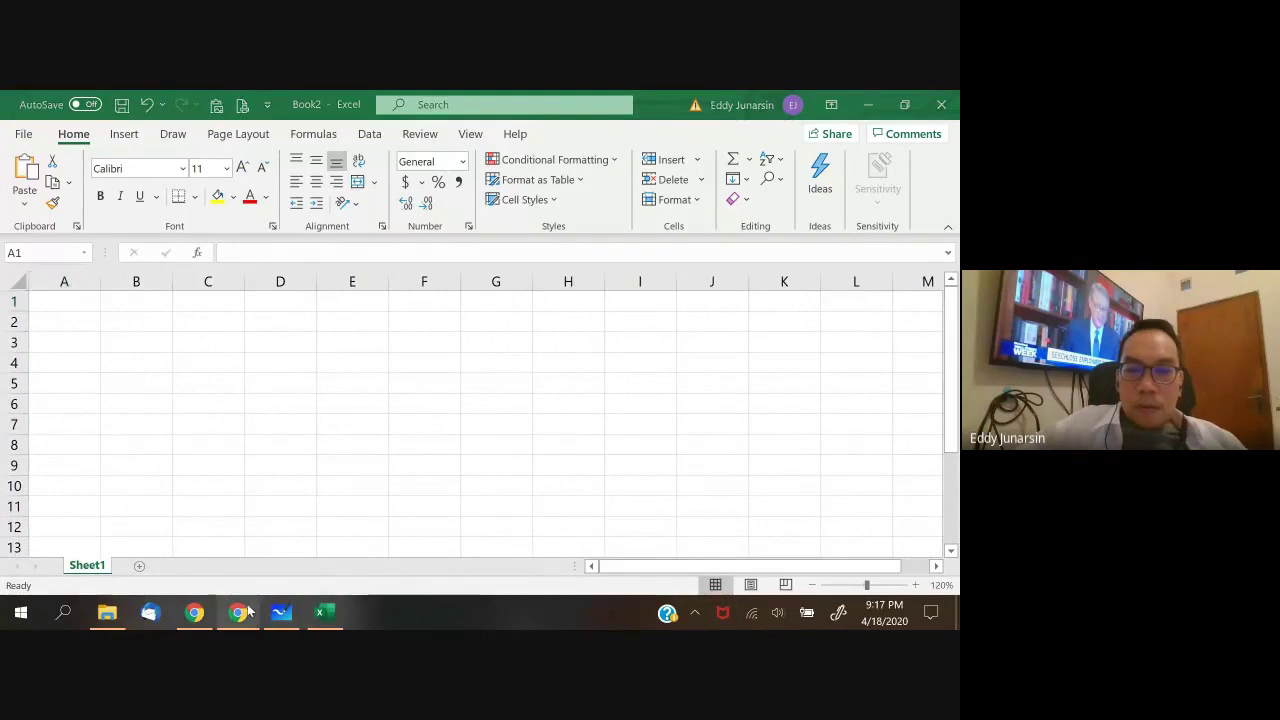
click(238, 612)
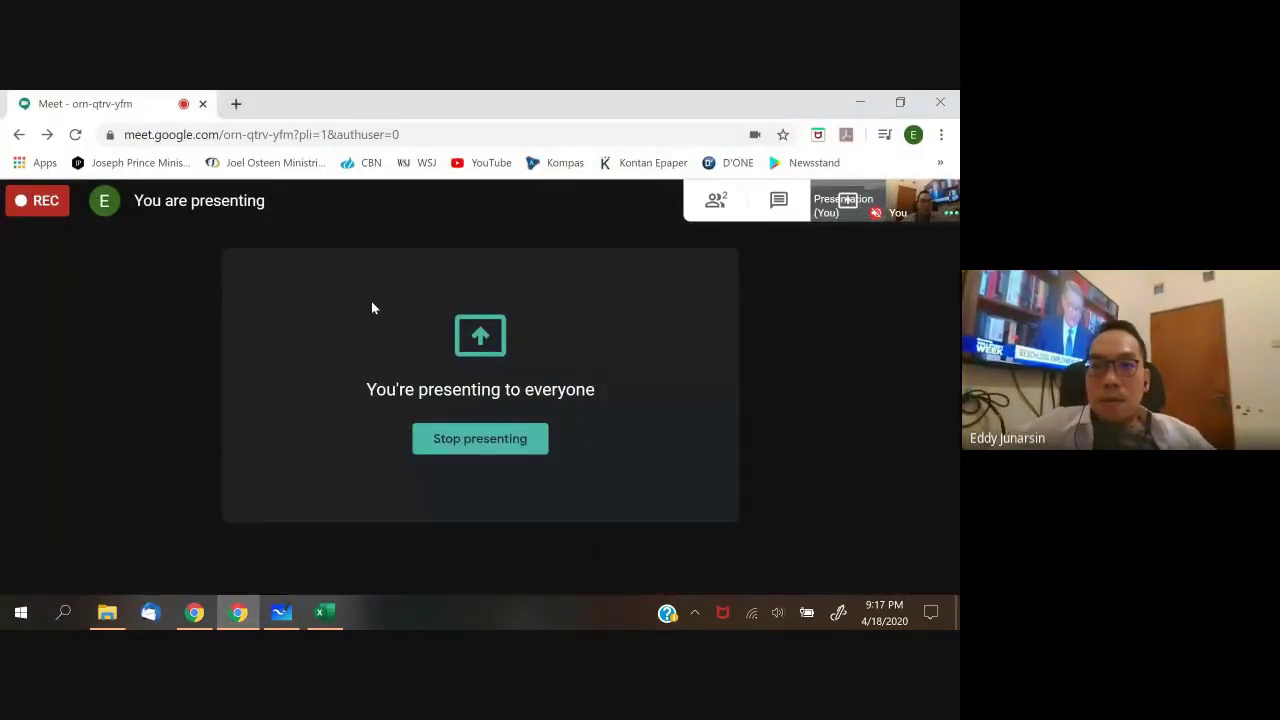
click(324, 612)
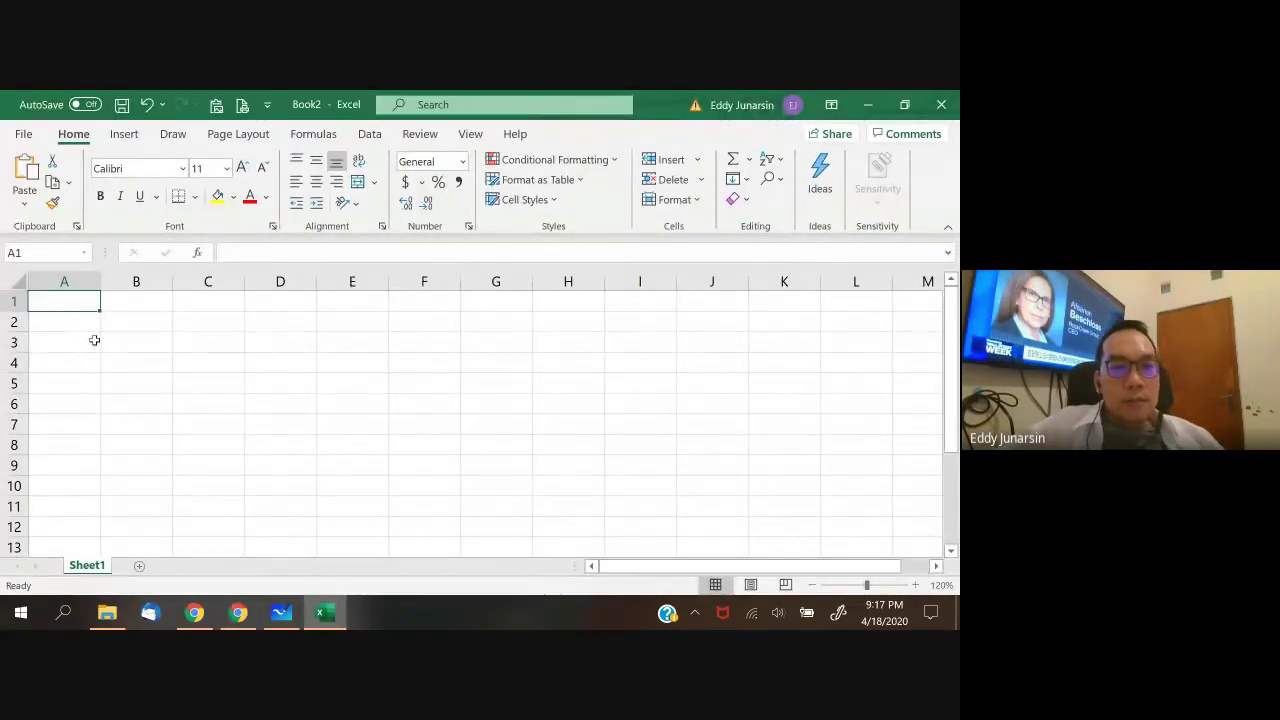
- Enter the periods 0, 1, 2 and 3 in cells A4 to A7
click(86, 365)
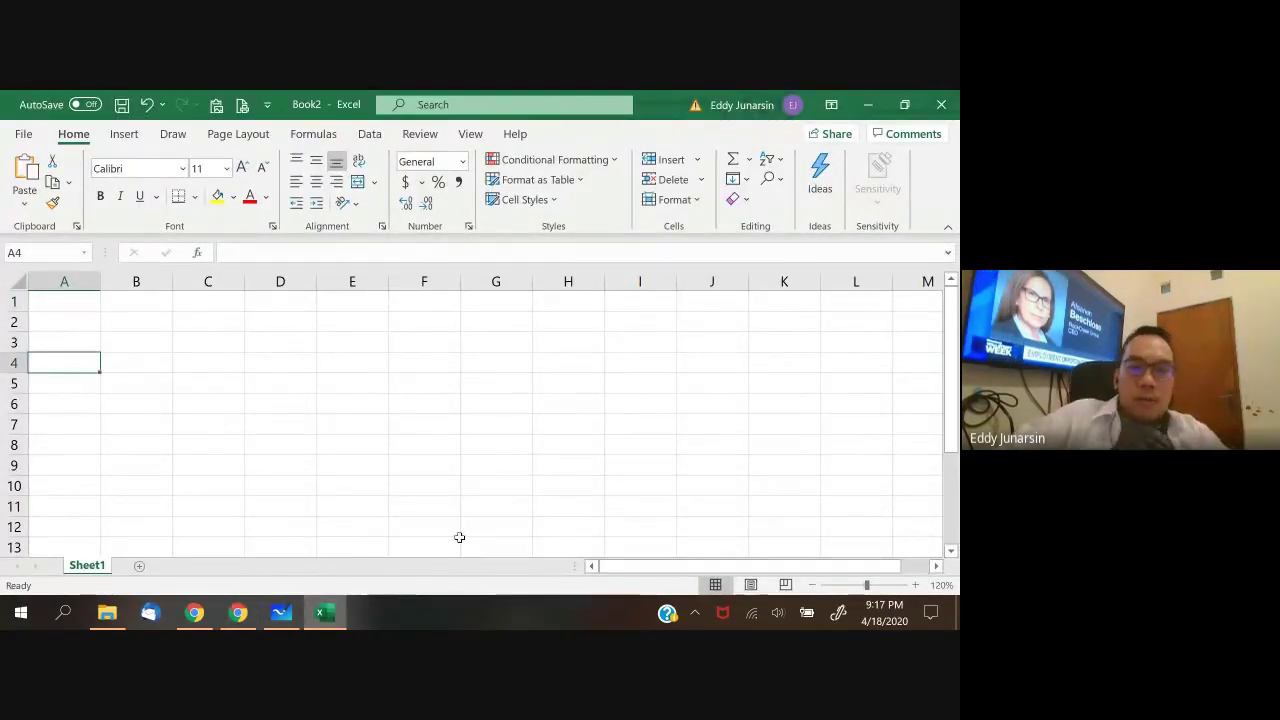
text(0)
key(Return)
text(1)
key(Return)
text(2)
key(Return)
text(3)
key(Return)
- Add the heading "Normal" in B3 and the initial cash flow -70 in B4
key(Up)
key(Up)
key(Up)
key(Up)
key(Up)
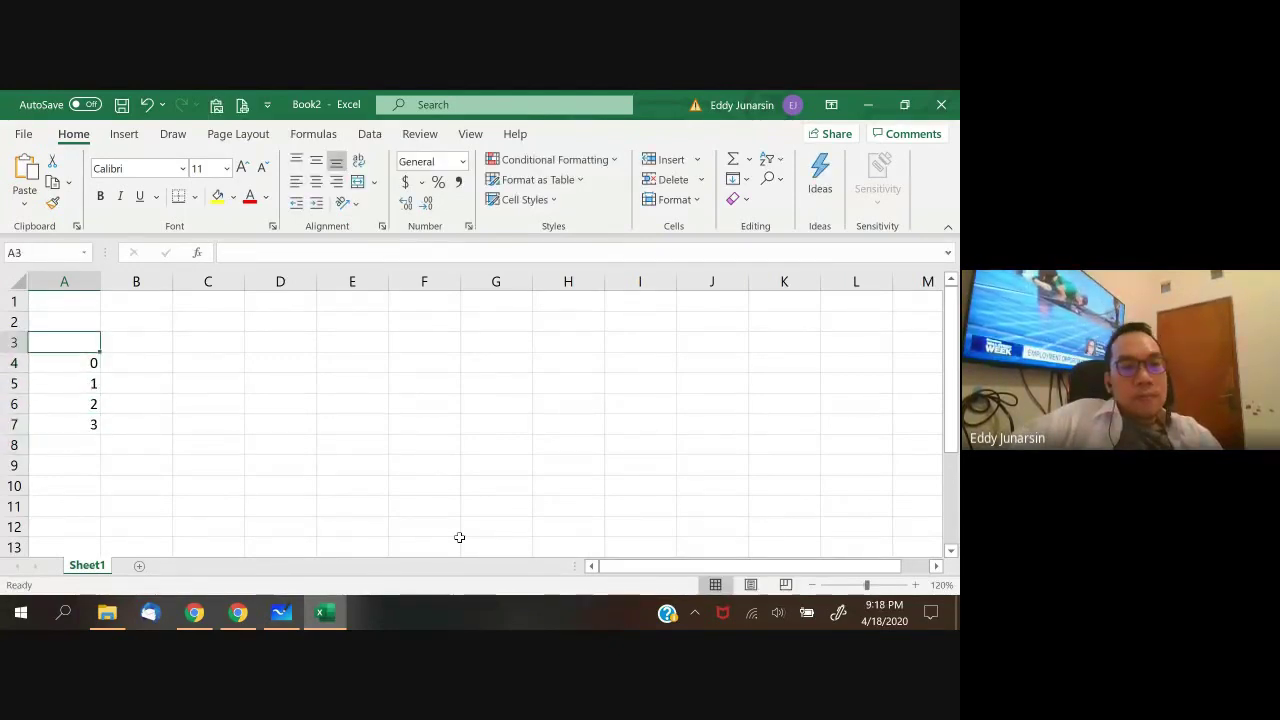
key(Right)
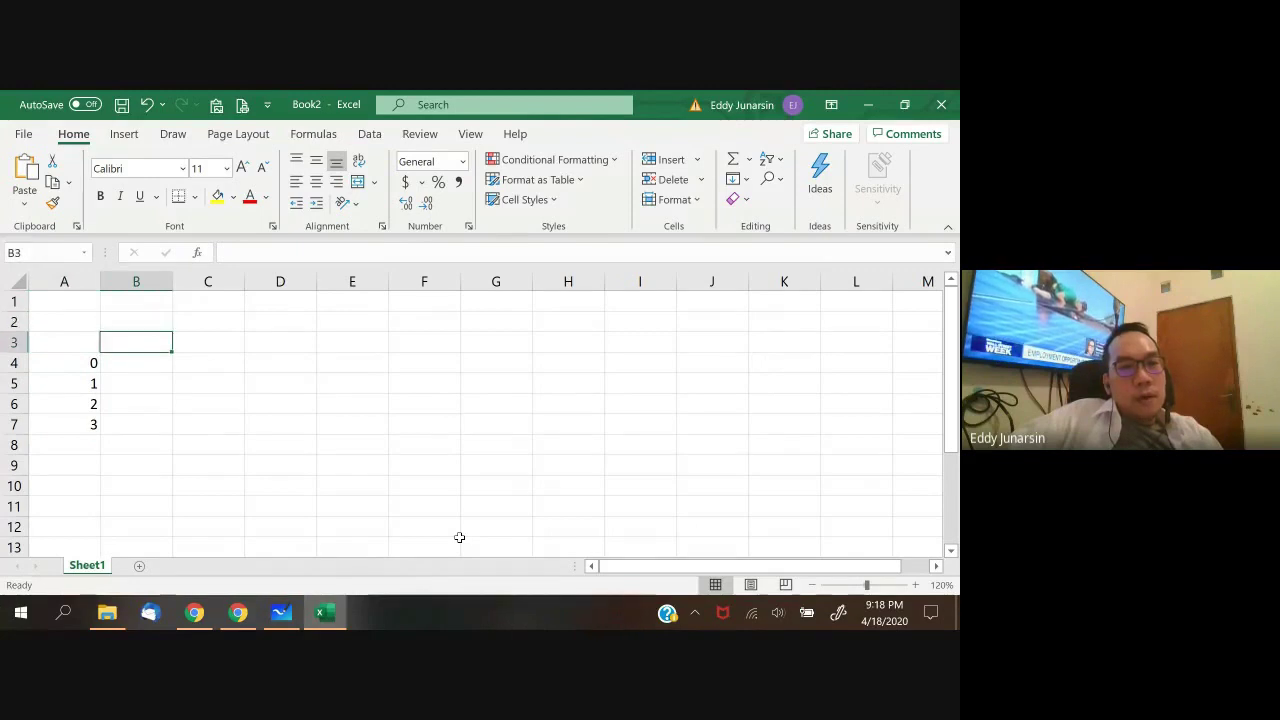
text(Normal)
key(Return)
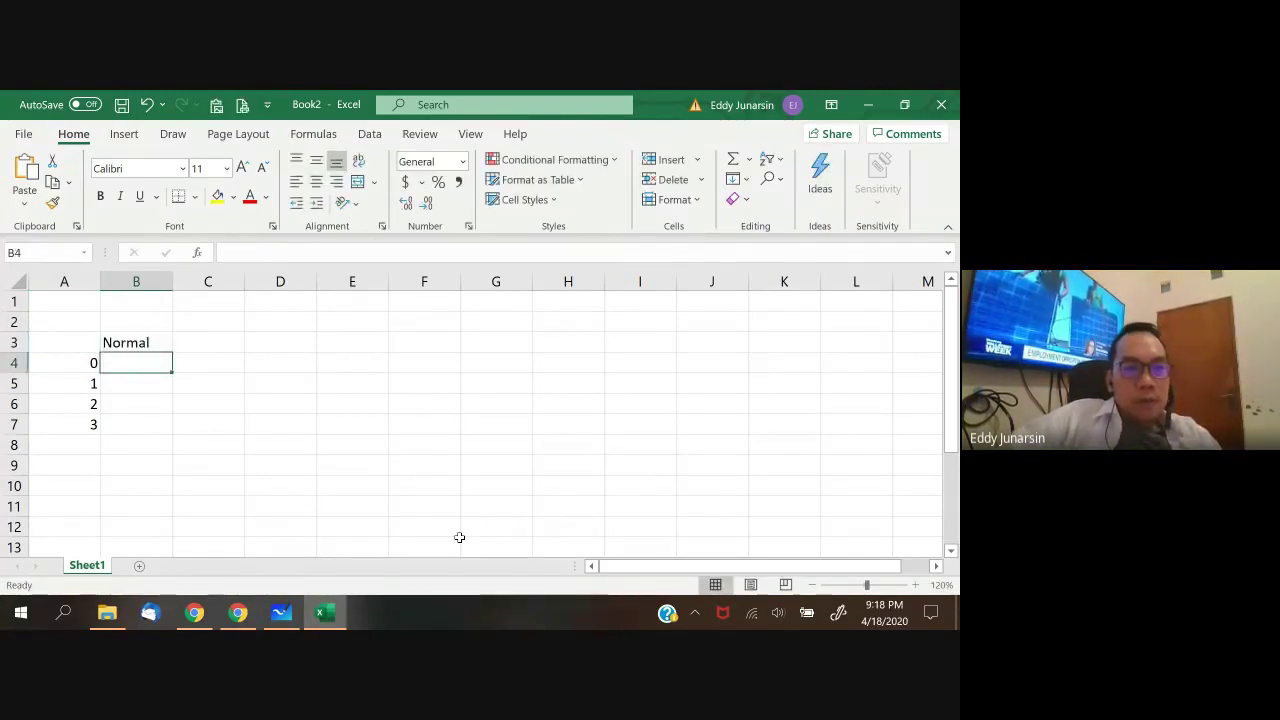
text(-70)
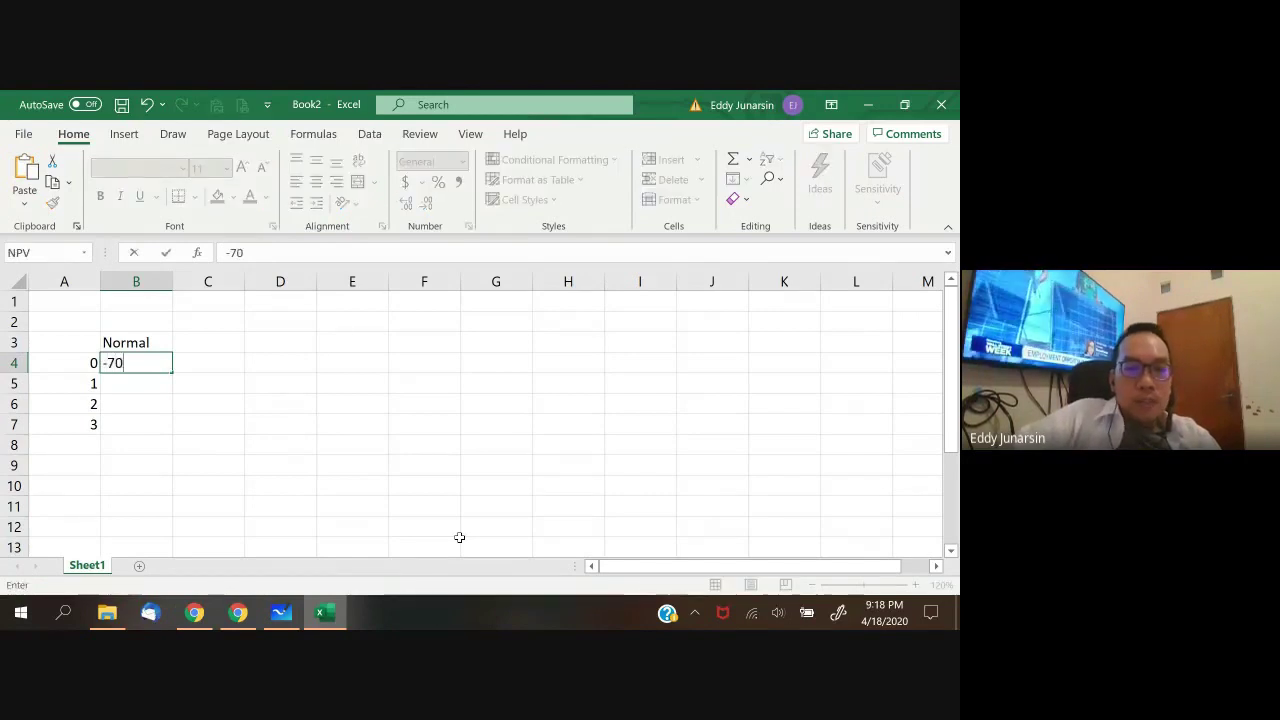
key(Return)
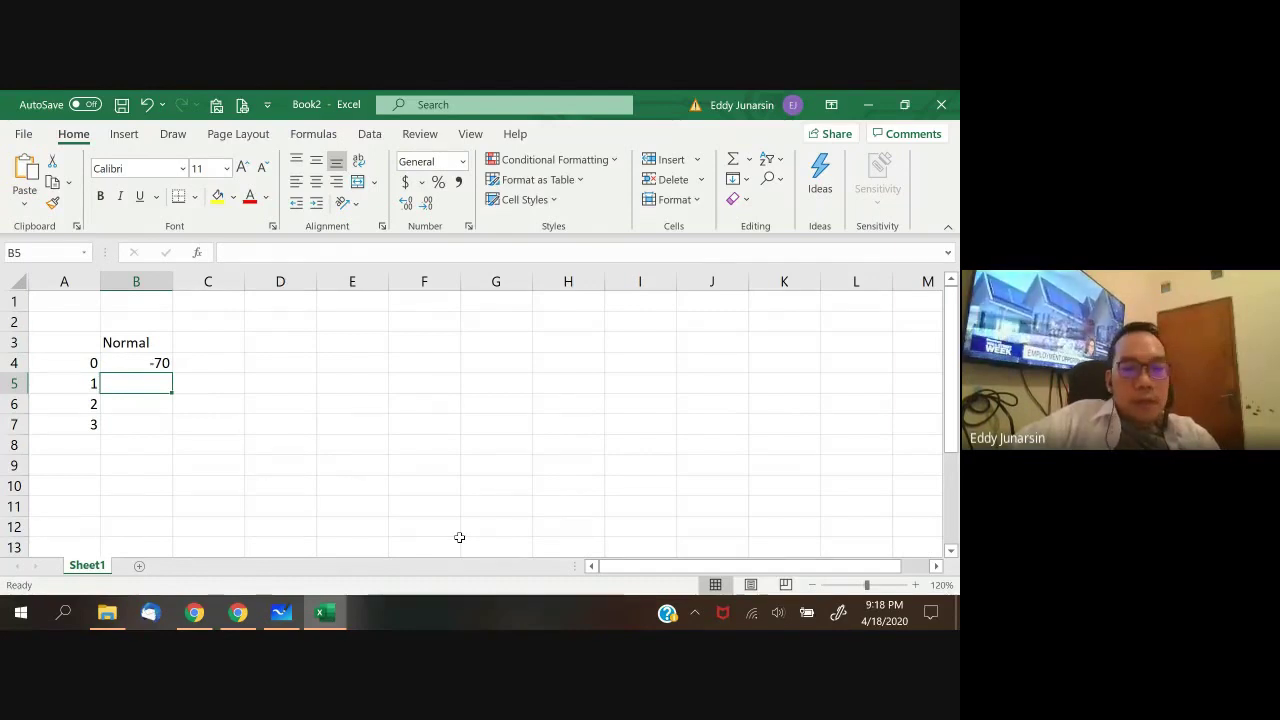
- Enter 30 in B5 and copy it through B7 as the Normal cash flows for periods 1 to 3
text(3)
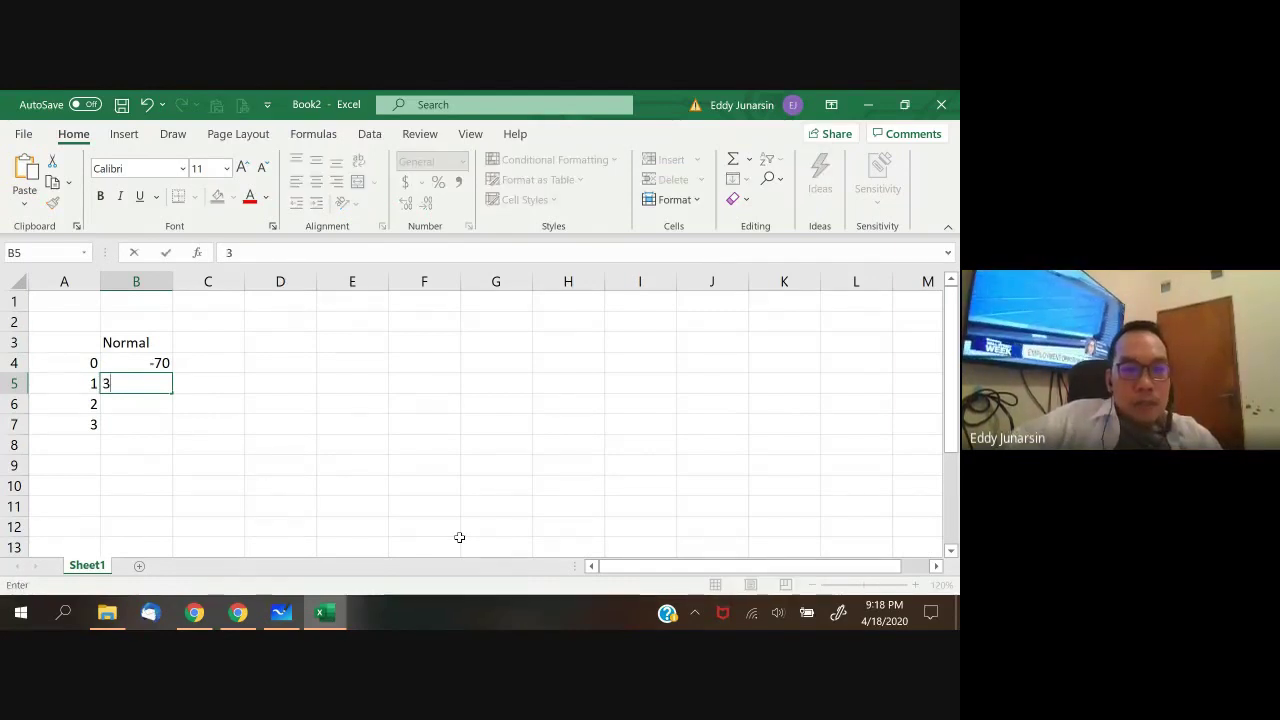
text(0)
key(ctrl+Return)
key(ctrl+c)
key(shift+Down)
key(shift+Down)
key(ctrl+v)
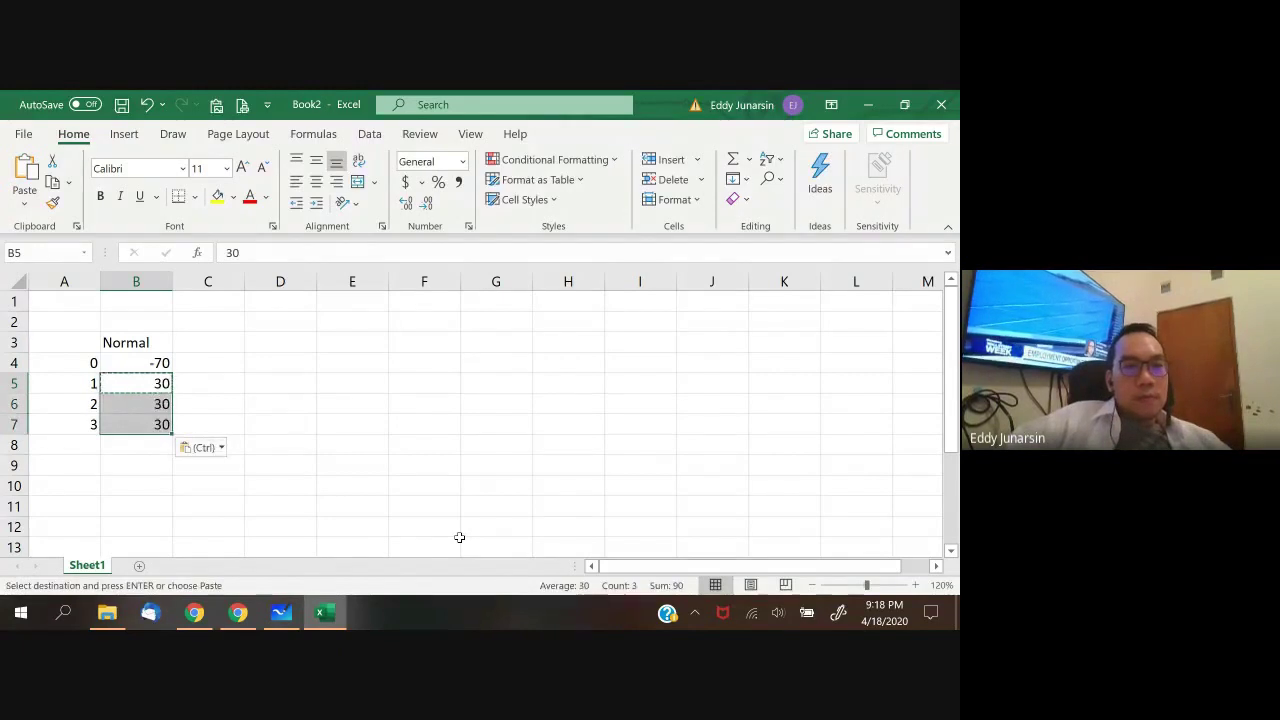
- Enter the 40% probability in B2 above the Normal heading
key(Up)
key(Up)
key(Up)
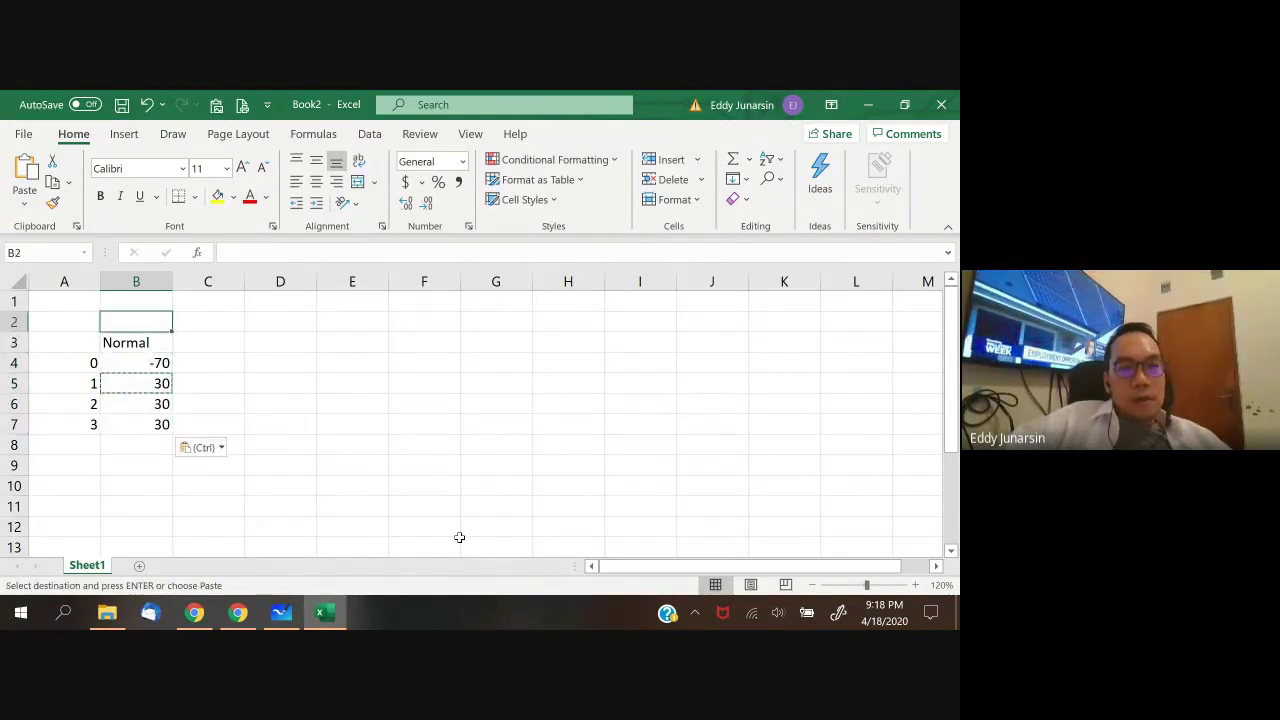
text(40%)
key(ctrl+Return)
key(Return)
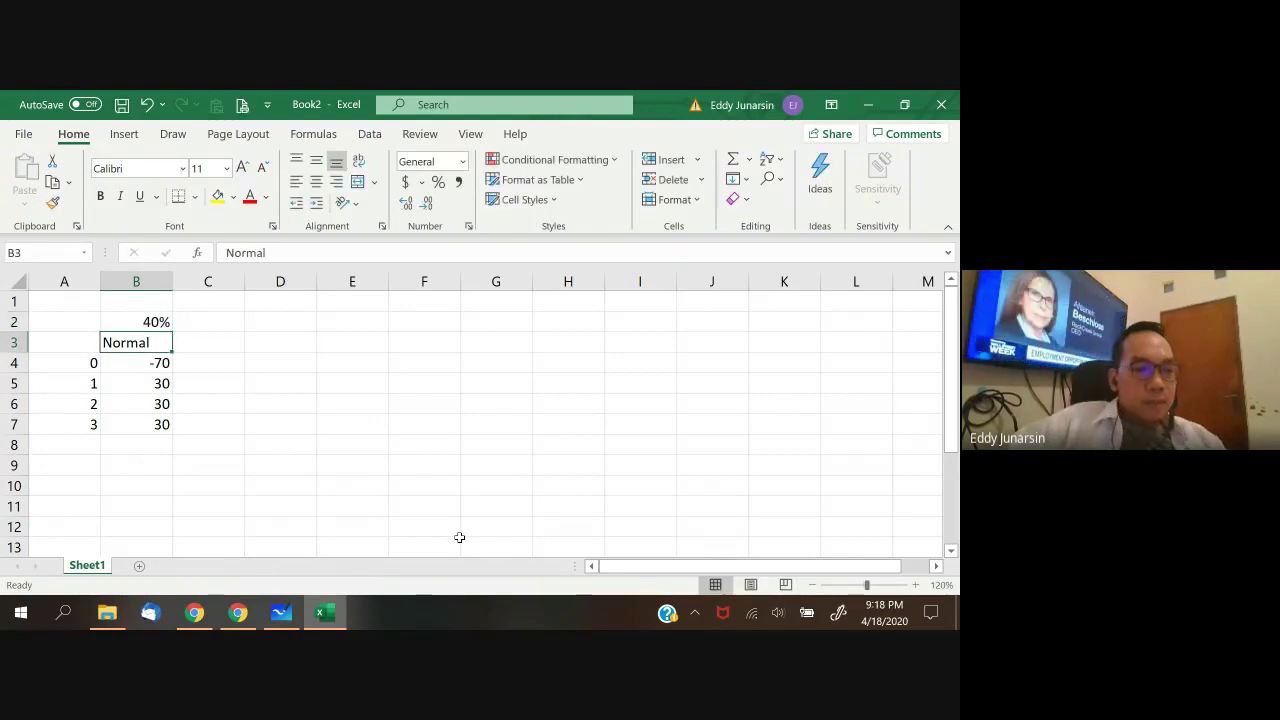
- Add the heading "Good" in C3 and the initial cash flow -70 in C4
key(Right)
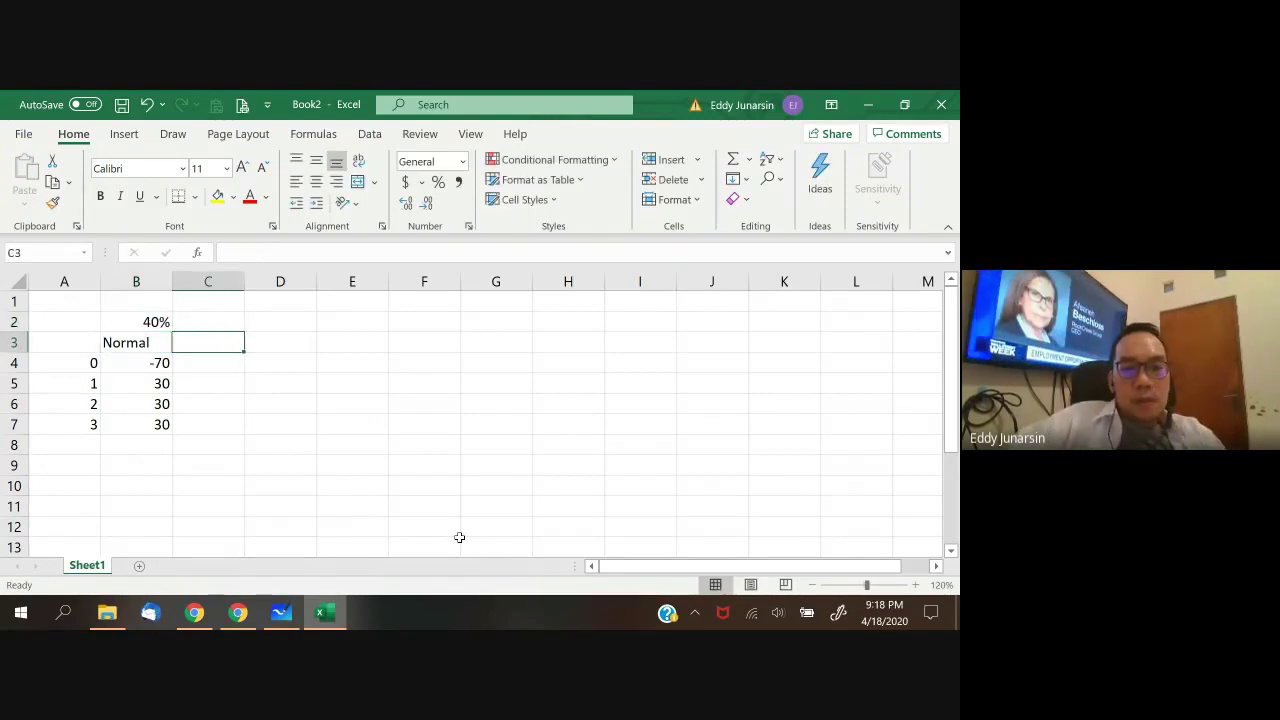
text(Good)
key(Return)
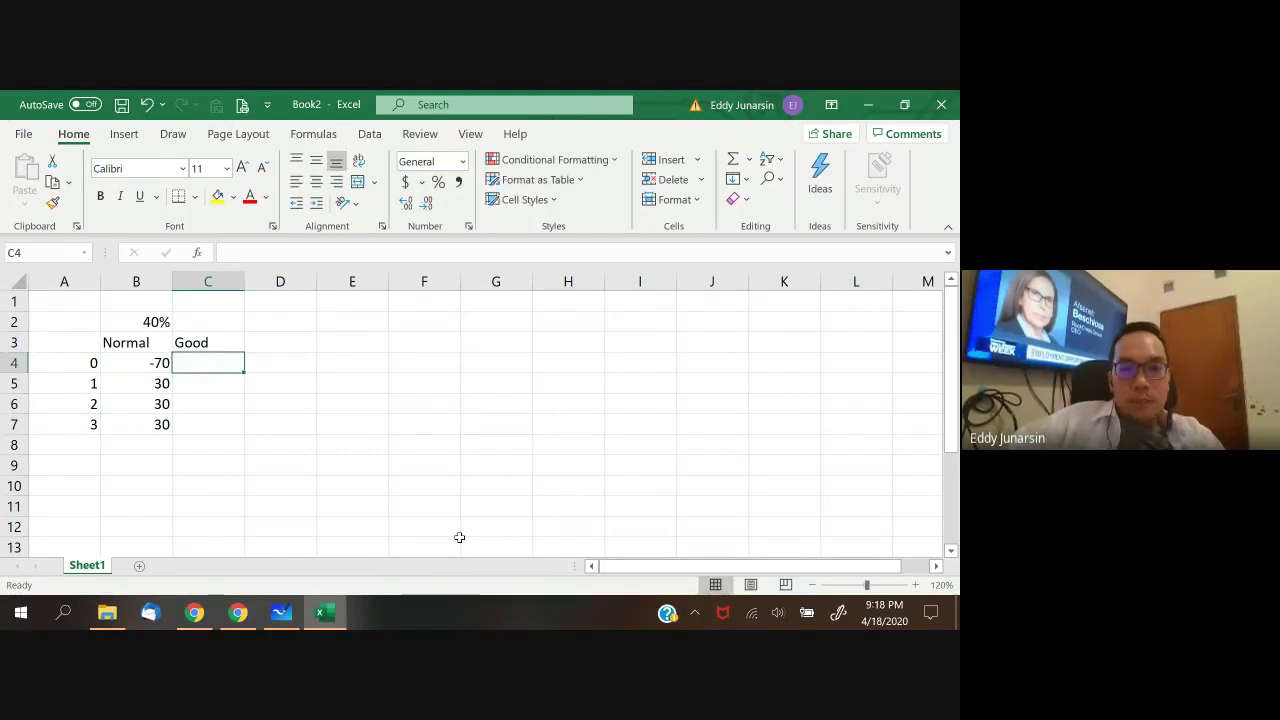
text(-70)
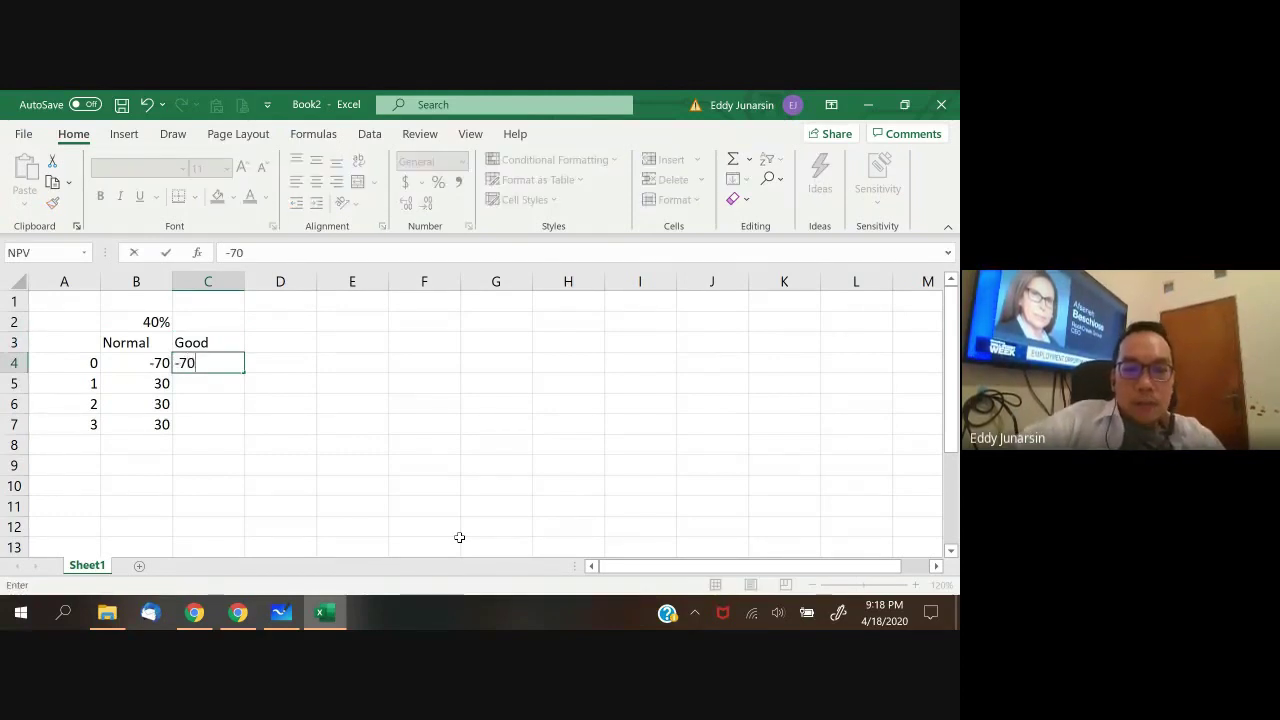
key(Return)
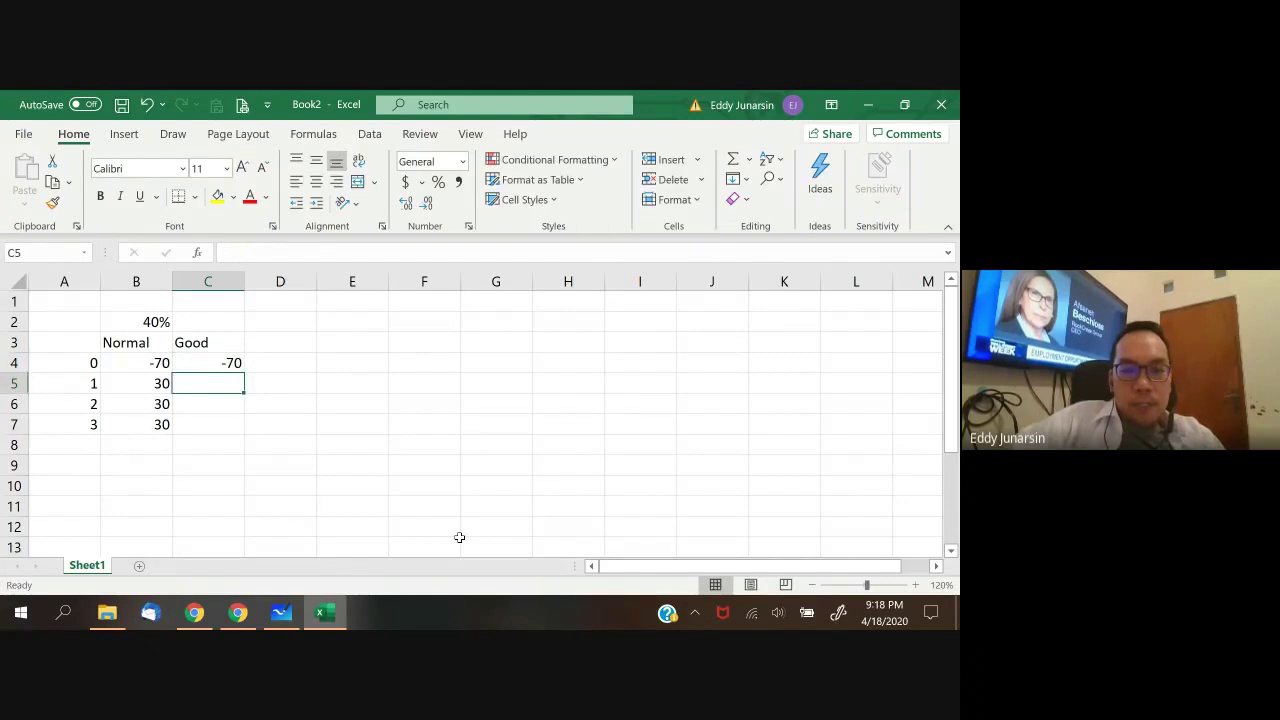
- Enter 45 in C5 and copy it through C7 as the Good cash flows for periods 1 to 3
text(45)
key(Return)
key(Up)
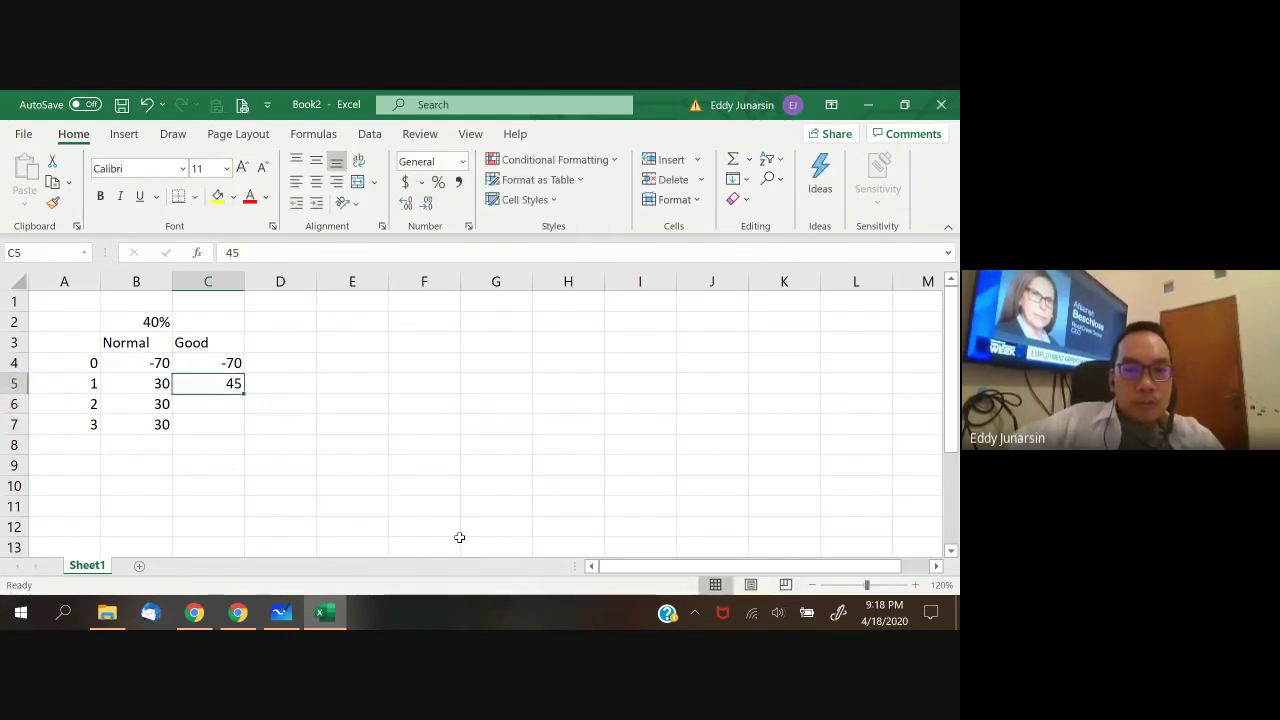
key(ctrl+c)
key(shift+Down)
key(shift+Down)
key(ctrl+v)
- Enter the 30% probability in C2 above the Good heading
key(Right)
key(Up)
key(Up)
key(Up)
key(Down)
key(Up)
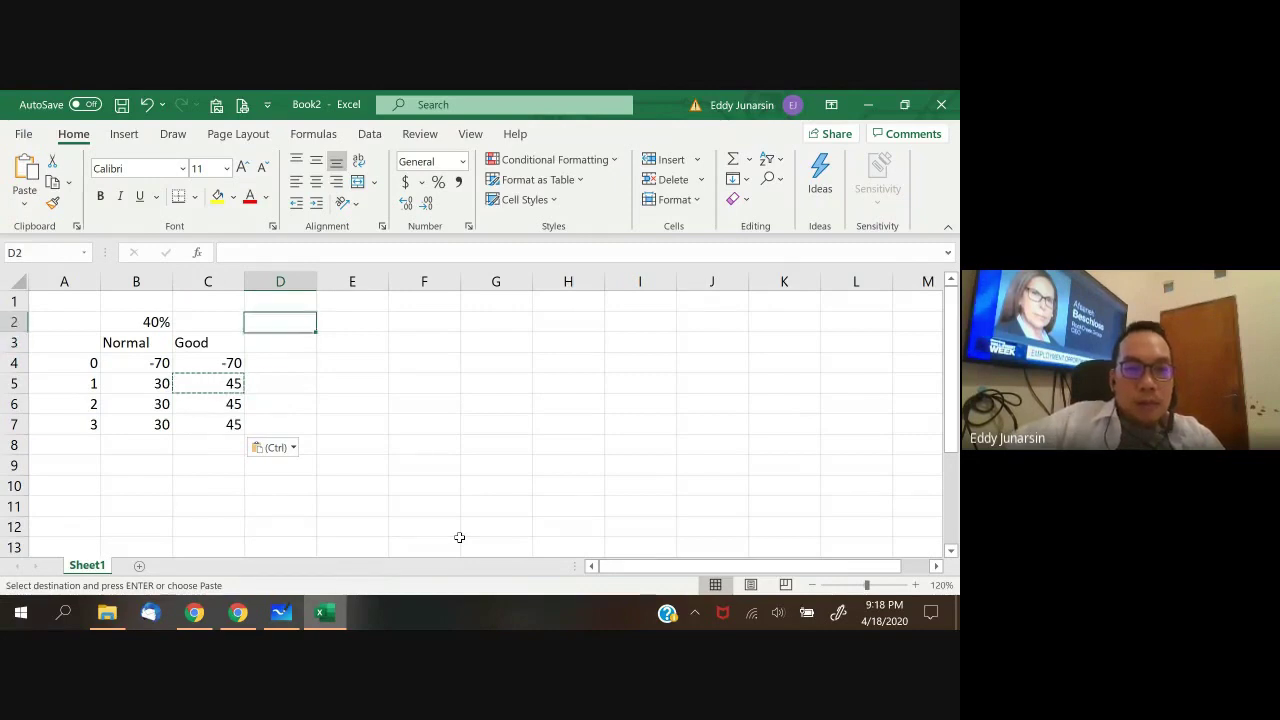
key(Left)
text(30)
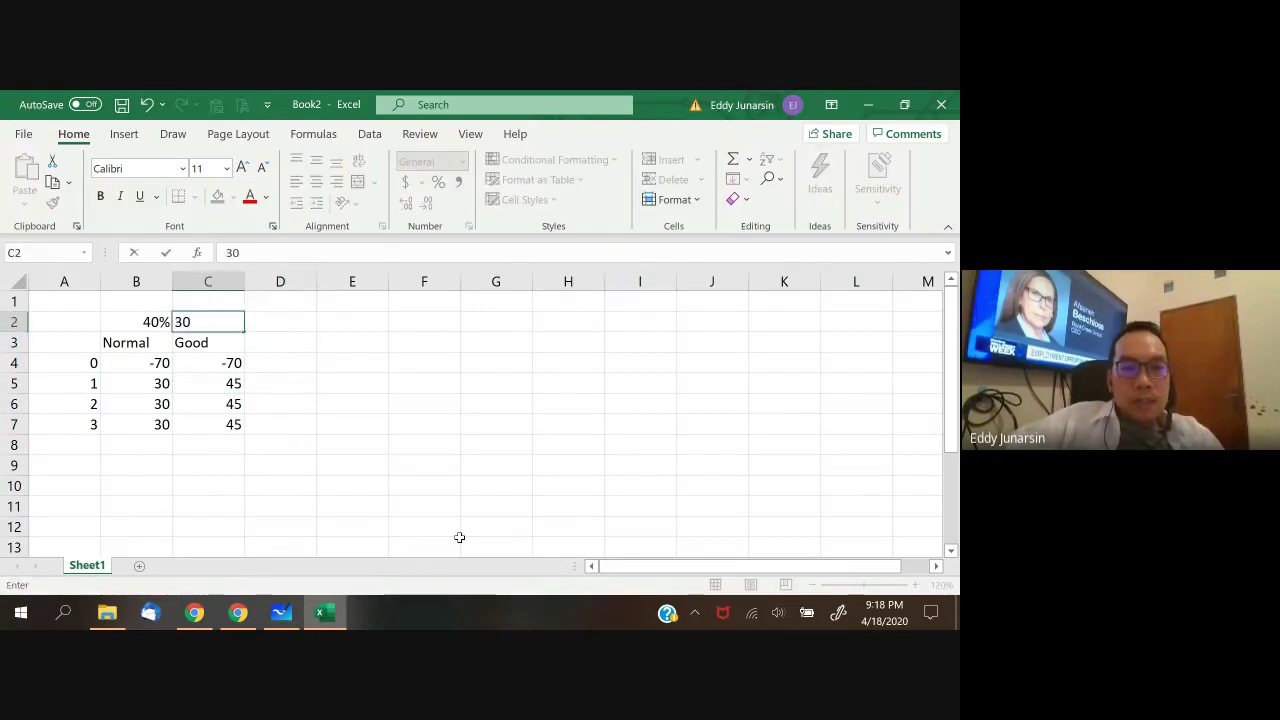
text(%)
key(Return)
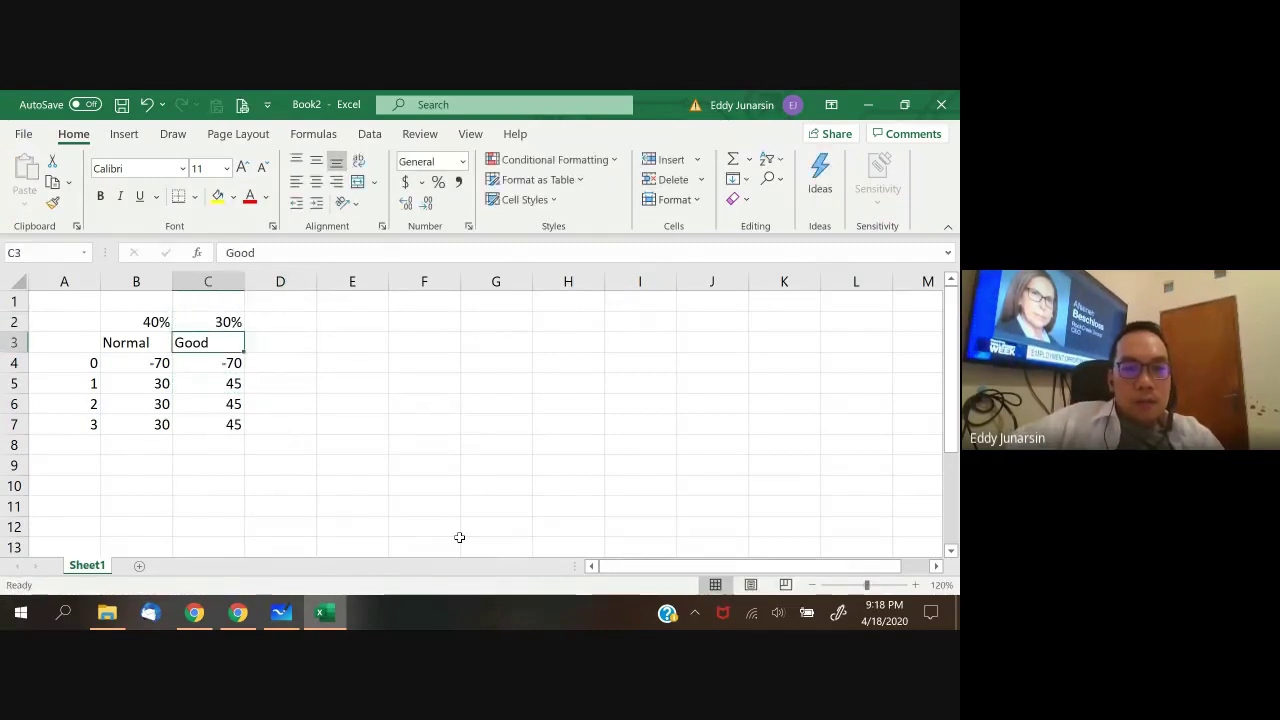
- Add the heading "Bad" in D3 and the initial cash flow -70 in D4
key(Up)
key(Right)
key(Down)
text(Bad)
key(Return)
text(-7)
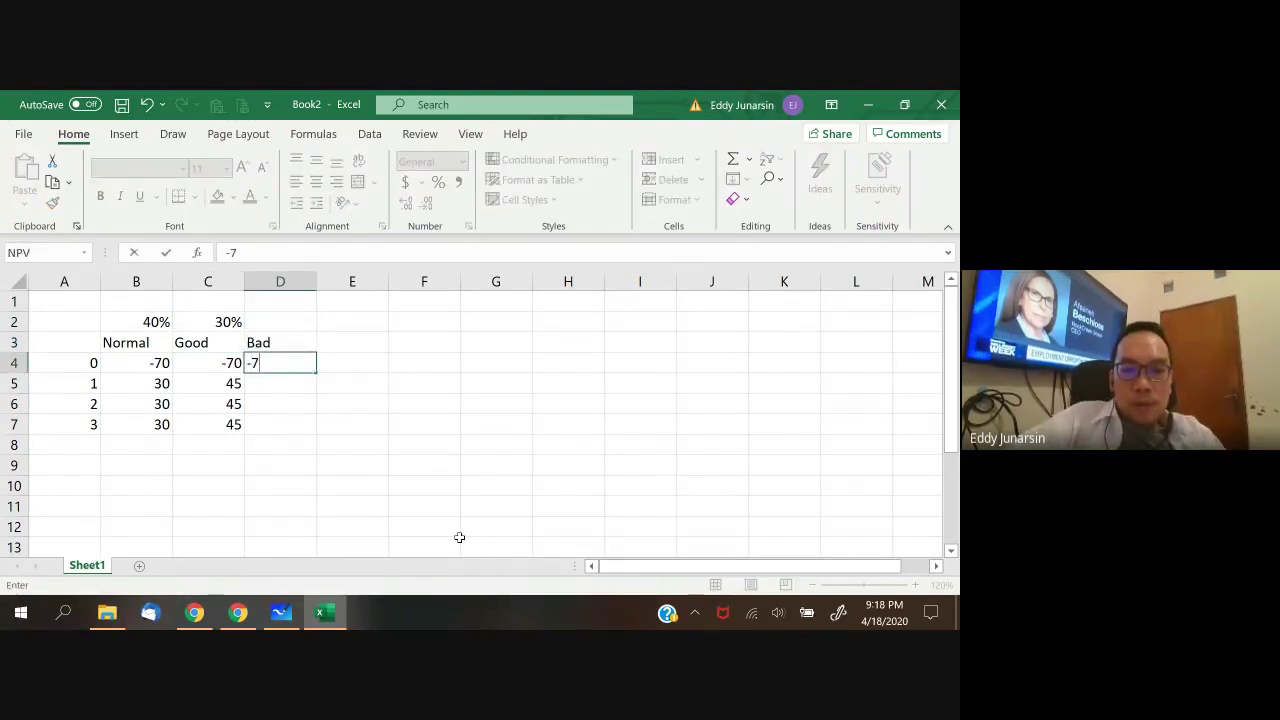
text(0)
key(Return)
- Enter 15 in D5 and copy it through D7 as the Bad cash flows for periods 1 to 3
text(15)
key(Return)
key(Up)
key(ctrl+c)
key(shift+Down)
key(shift+Down)
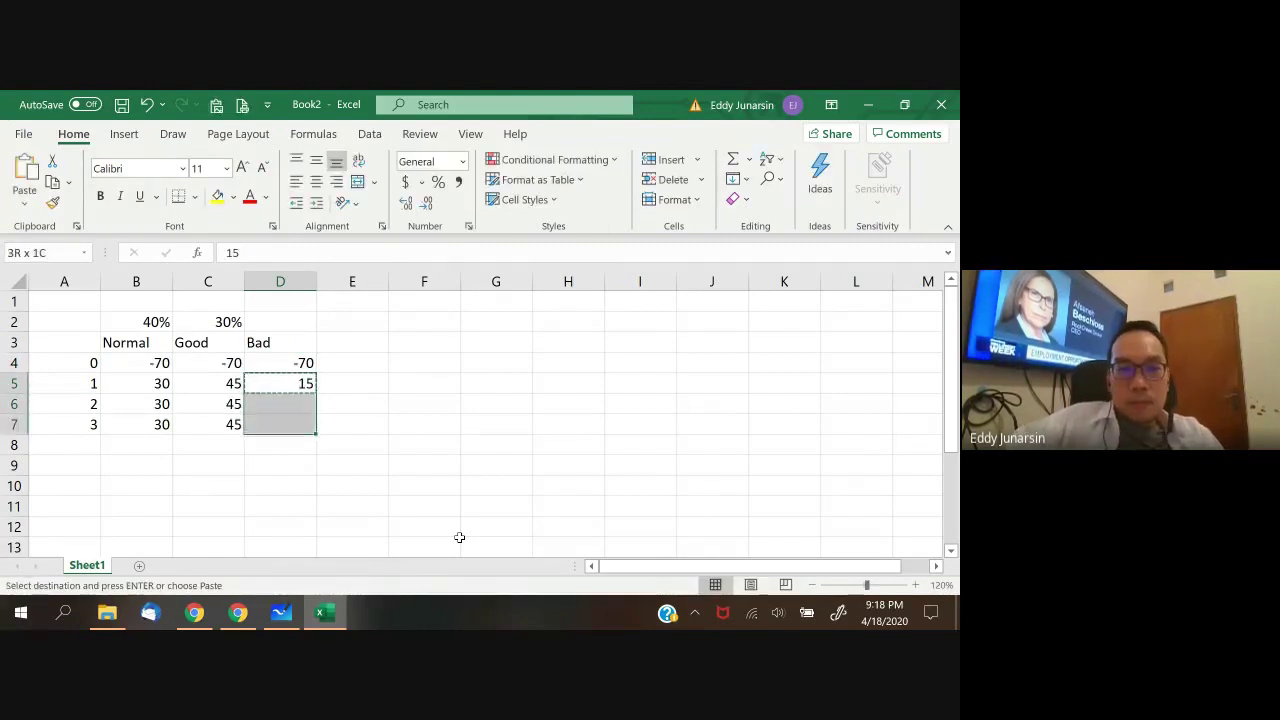
key(ctrl+v)
- Enter the 30% probability in D2 above the Bad heading
key(Up)
key(Up)
key(Up)
key(Escape)
text(30%)
key(Return)
key(Up)
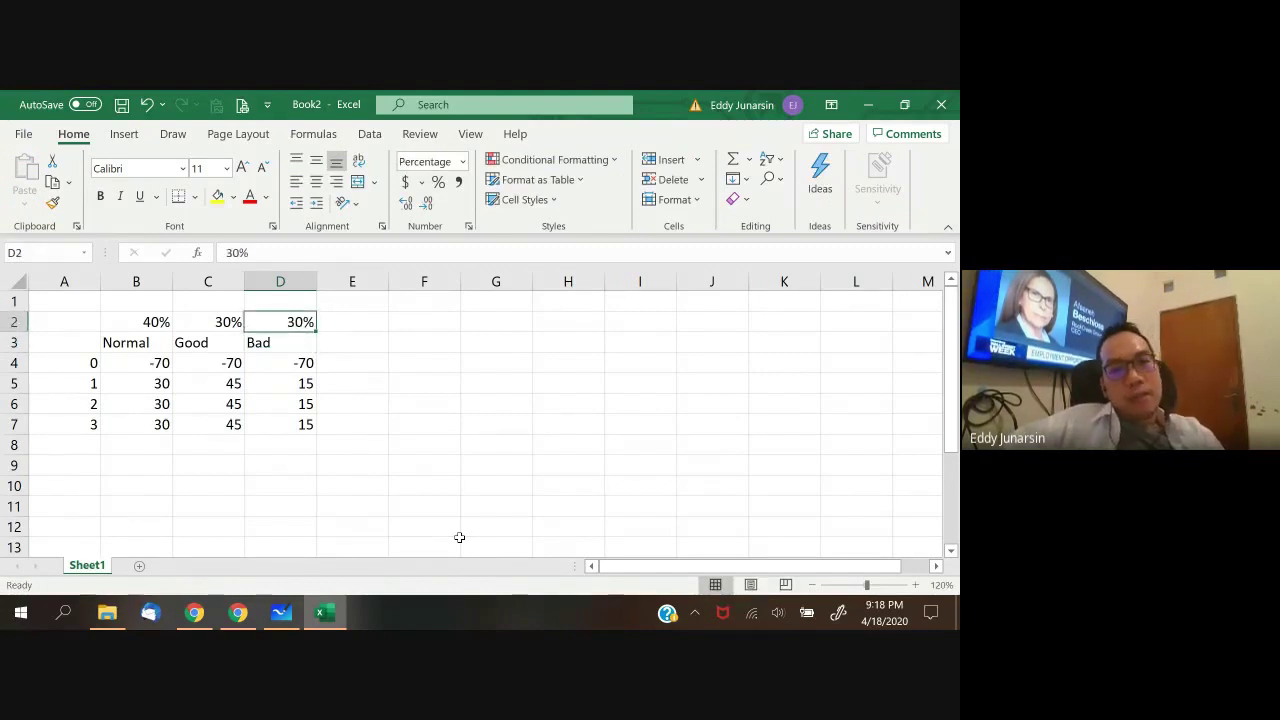
key(Left)
key(Left)
key(Left)
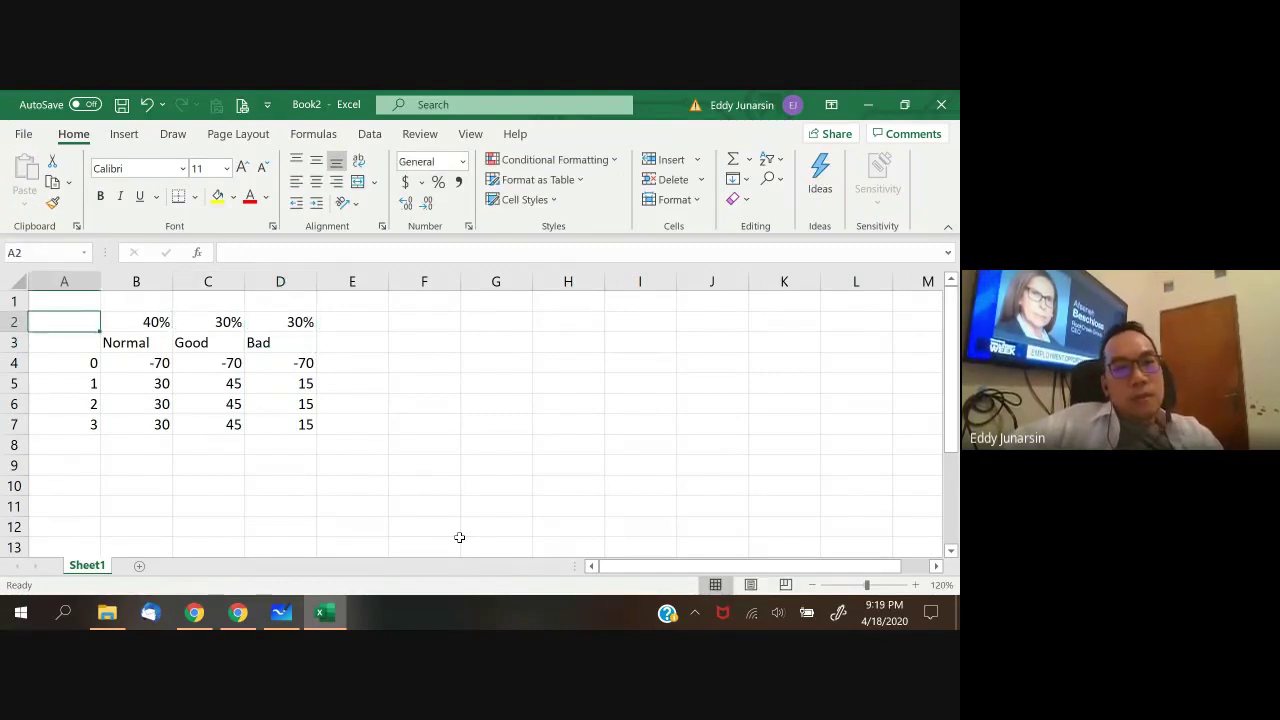
key(Right)
key(Right)
key(Left)
key(Down)
key(Down)
key(Down)
key(Down)
key(Down)
key(Down)
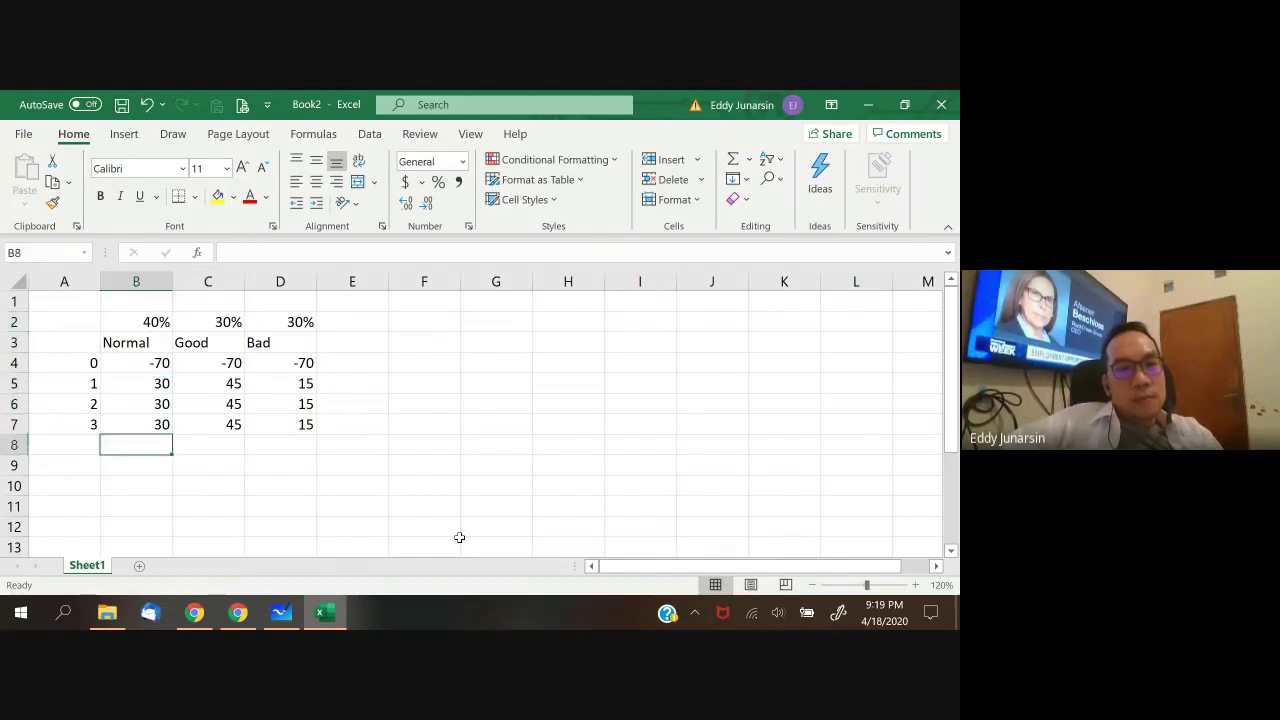
key(Right)
key(Right)
key(Right)
key(Right)
key(Right)
key(Up)
key(Up)
key(Up)
key(Up)
key(Up)
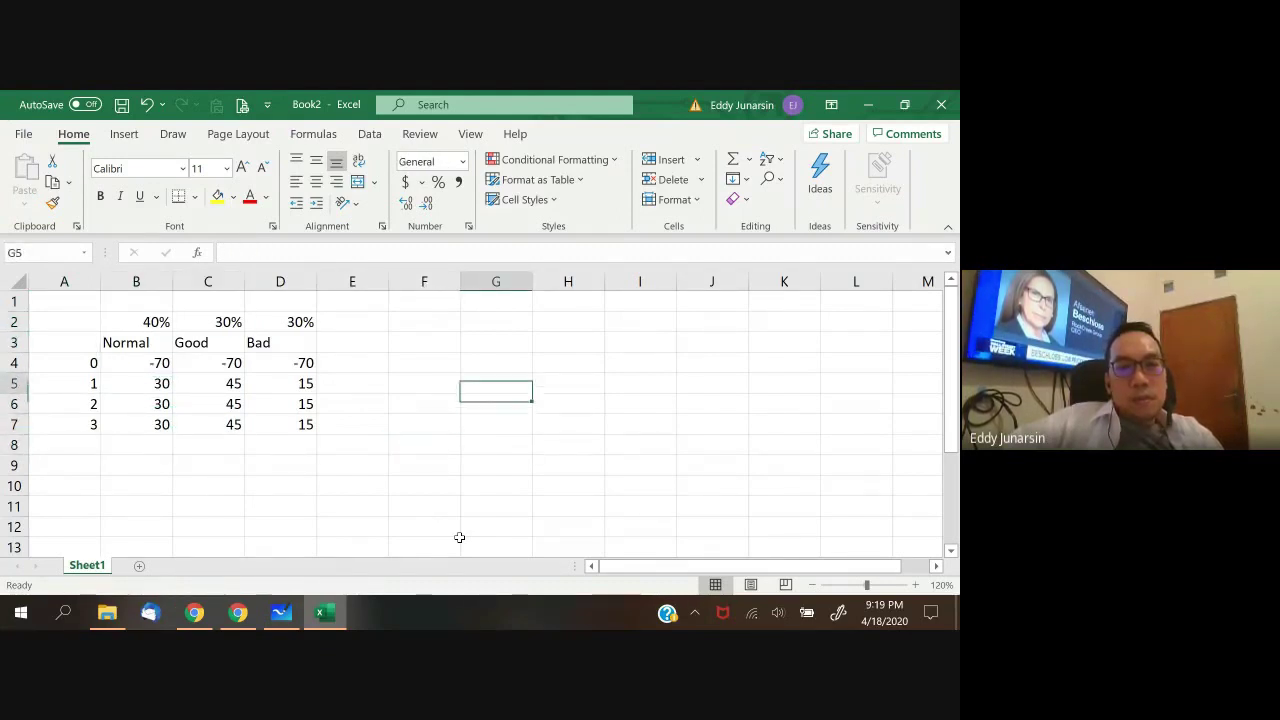
key(Left)
key(Left)
key(Left)
key(Left)
key(Left)
key(Left)
key(Up)
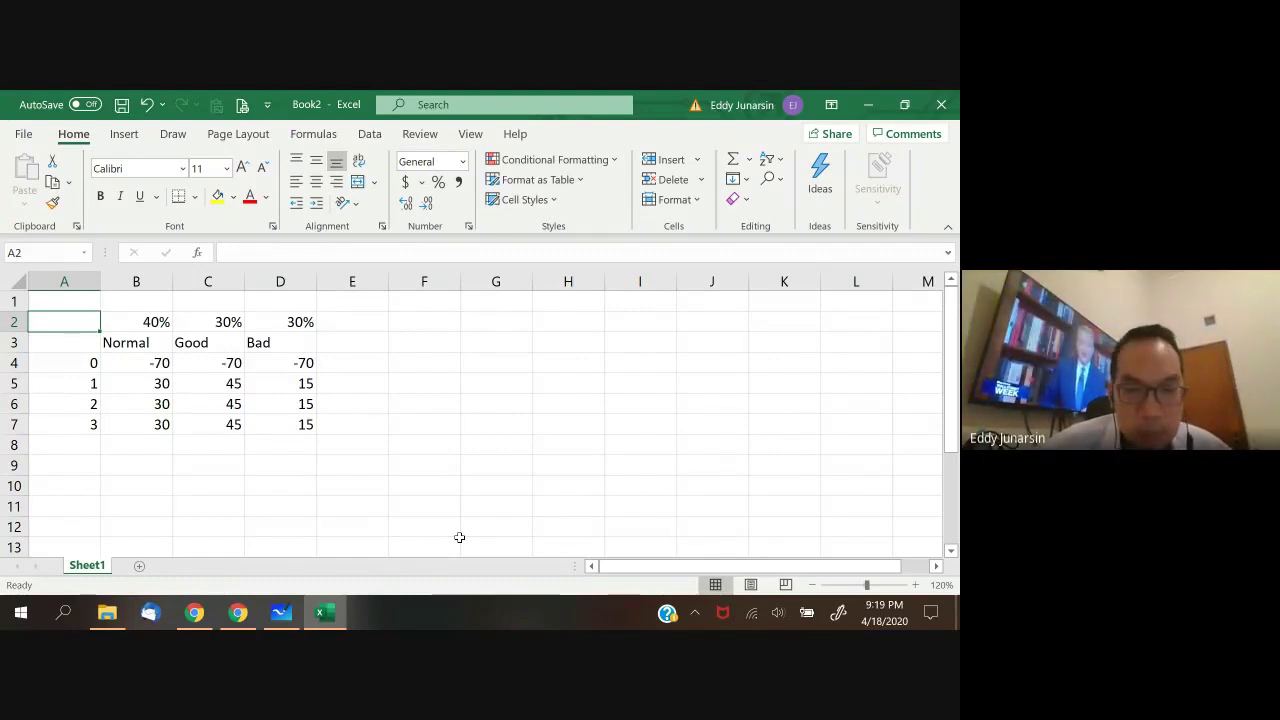
- Add the heading "Weighted Average" in F3 and widen column F to fit it
click(422, 324)
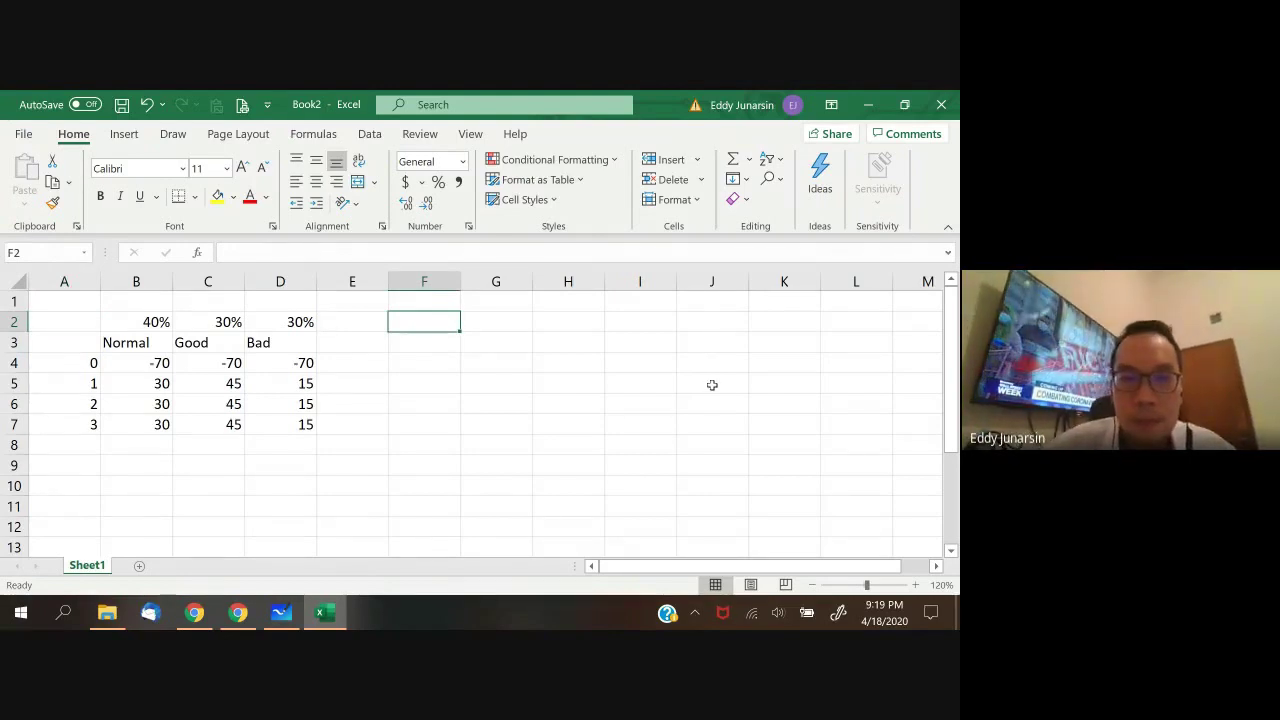
key(Down)
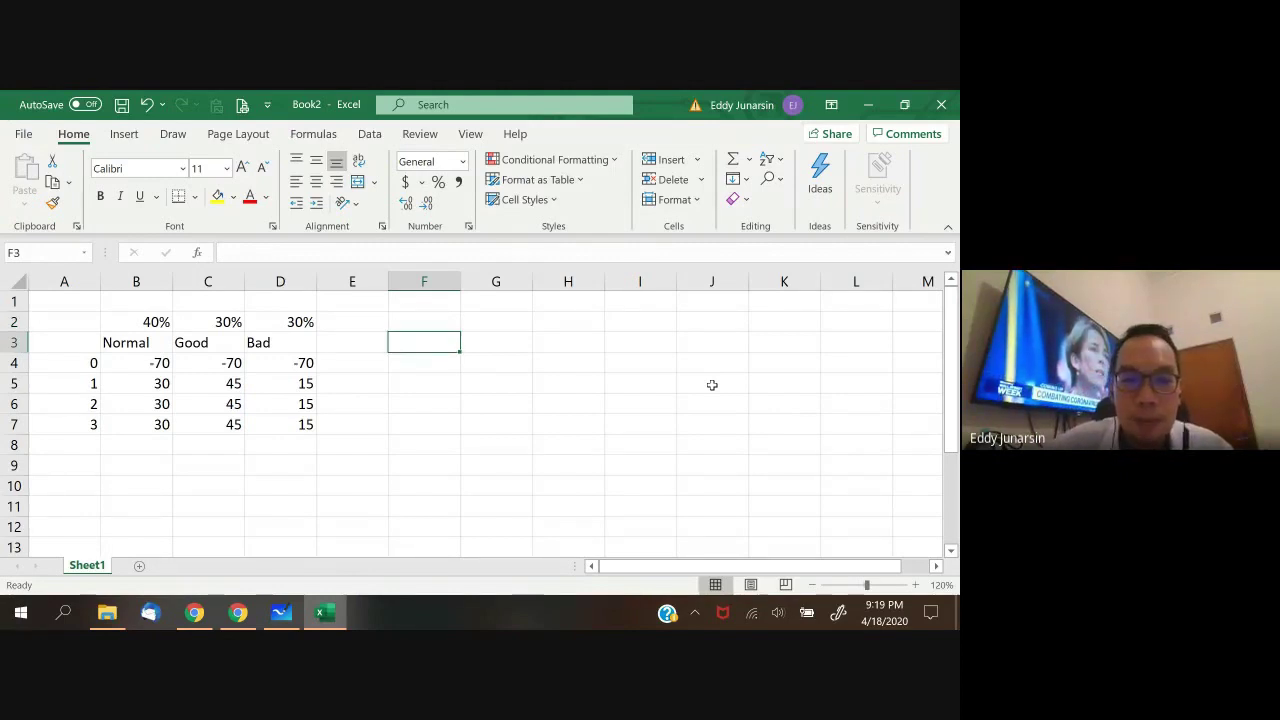
text(Weighted)
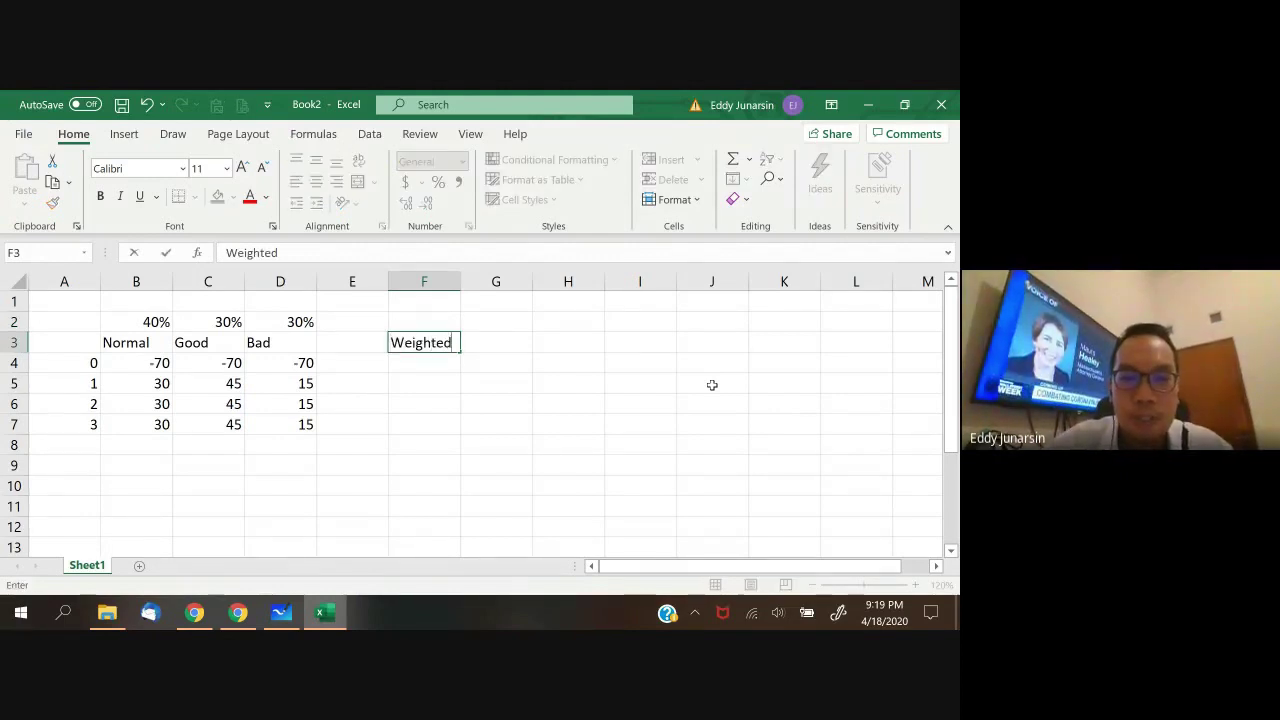
text( Average)
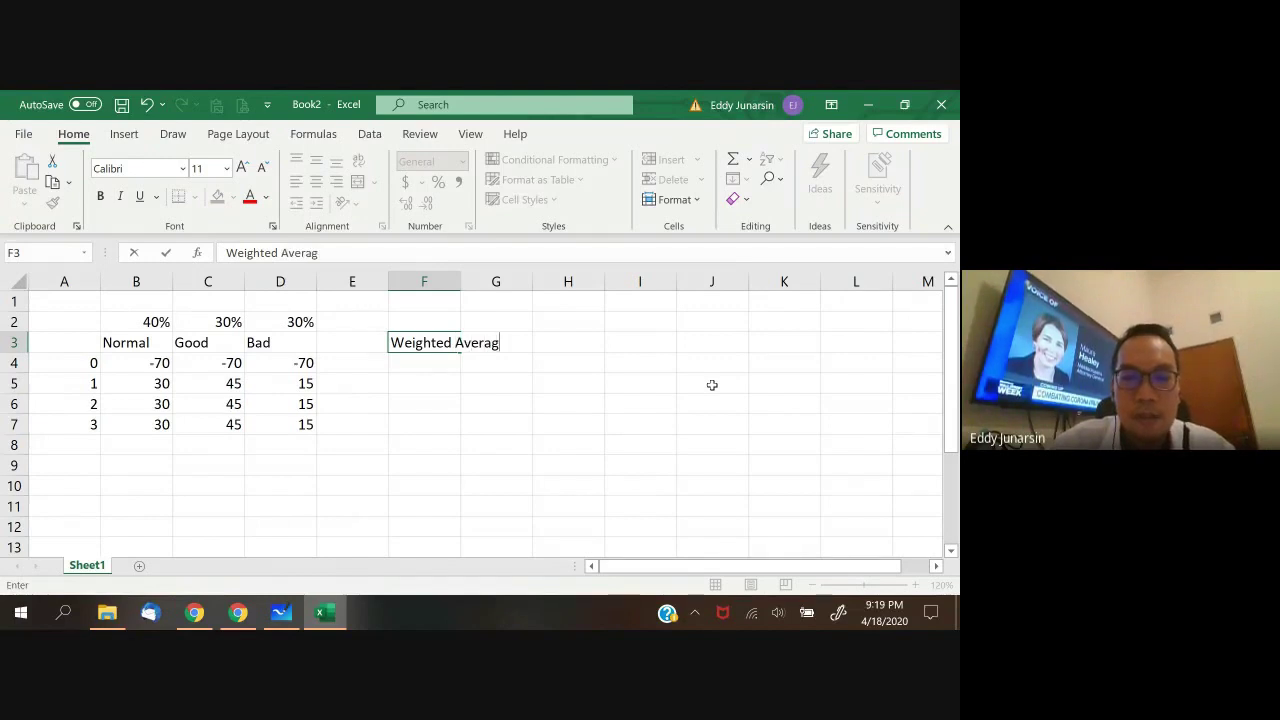
key(Return)
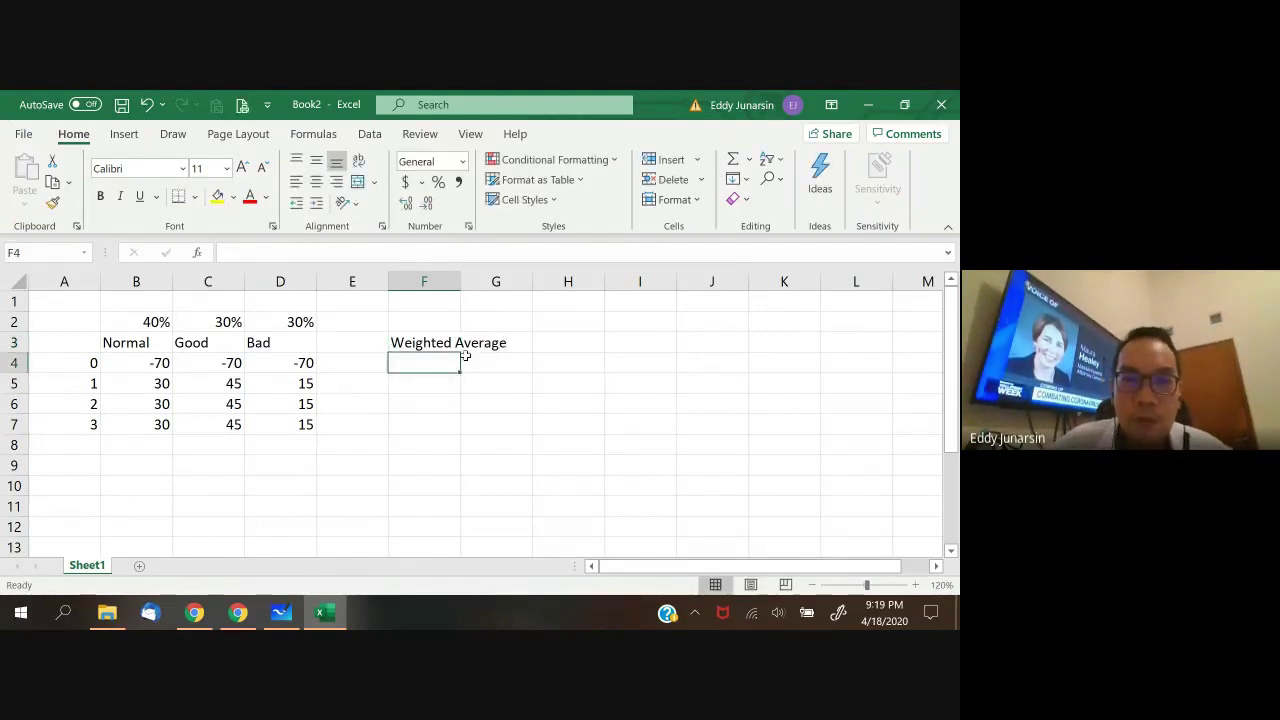
drag(461, 272, 517, 272)
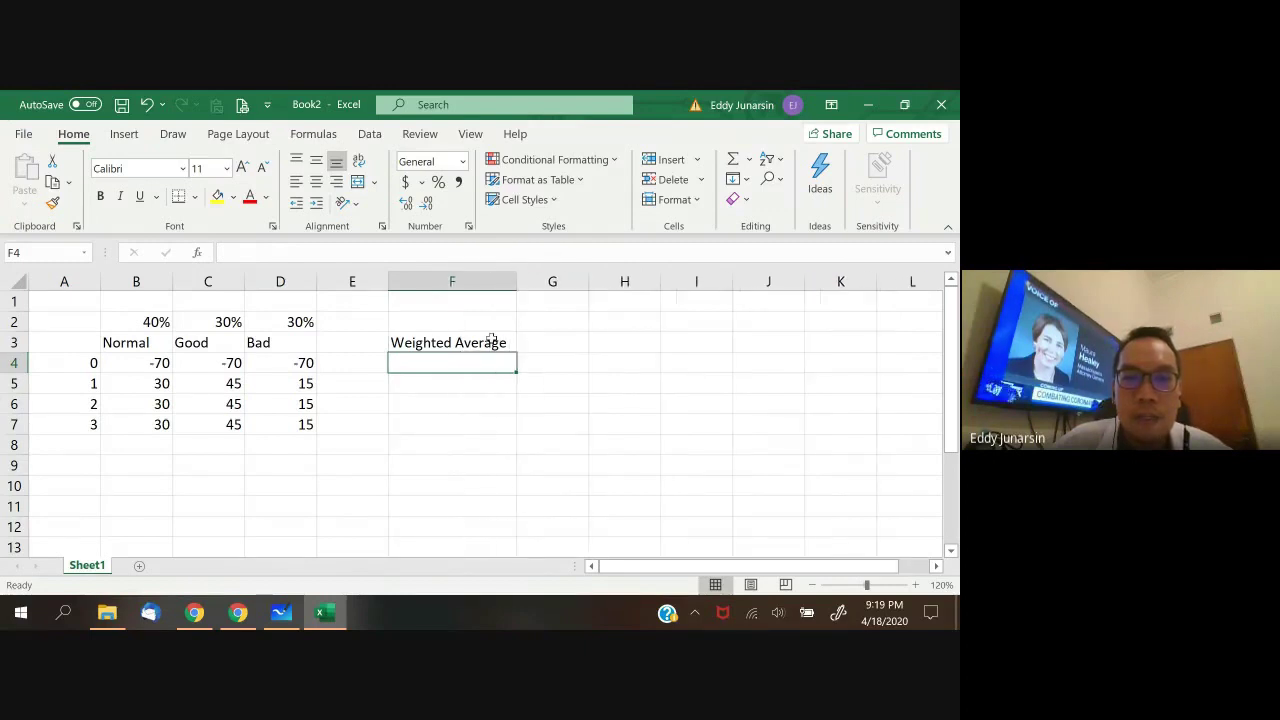
click(612, 422)
- Start the weighted average formula in F4 with the Normal cash flow times its probability, =B4*B2
click(467, 364)
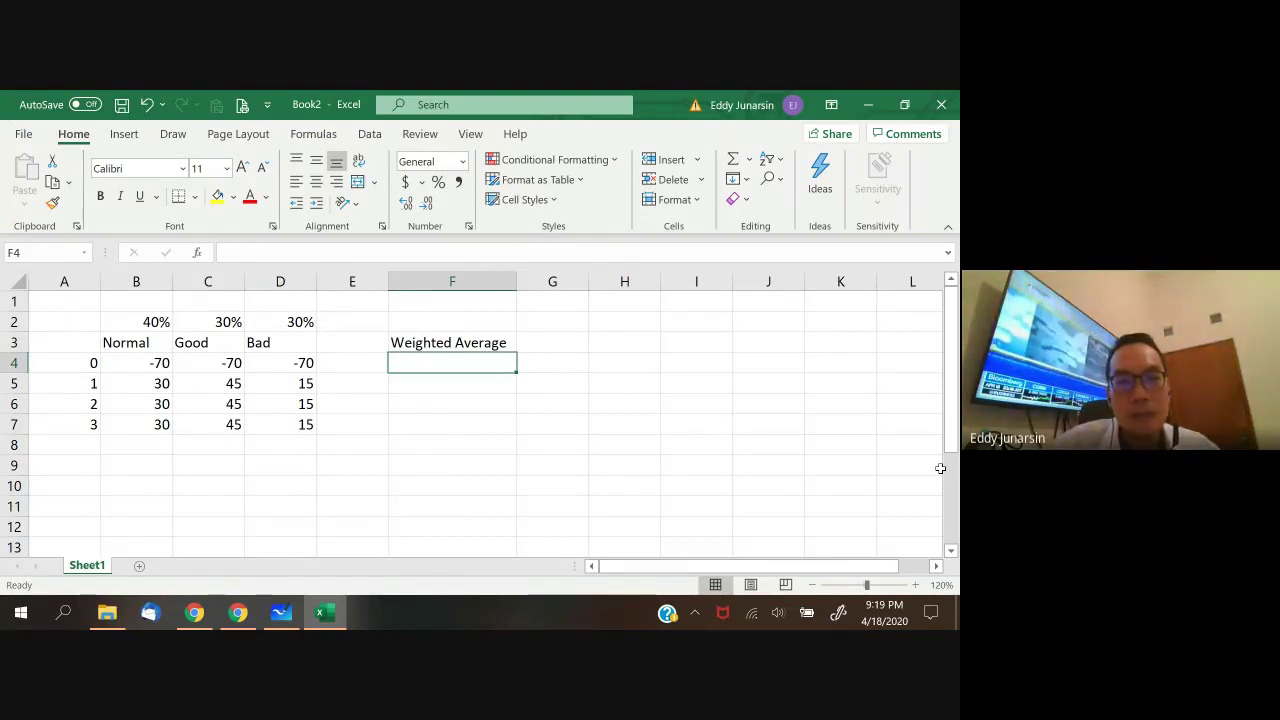
text(=)
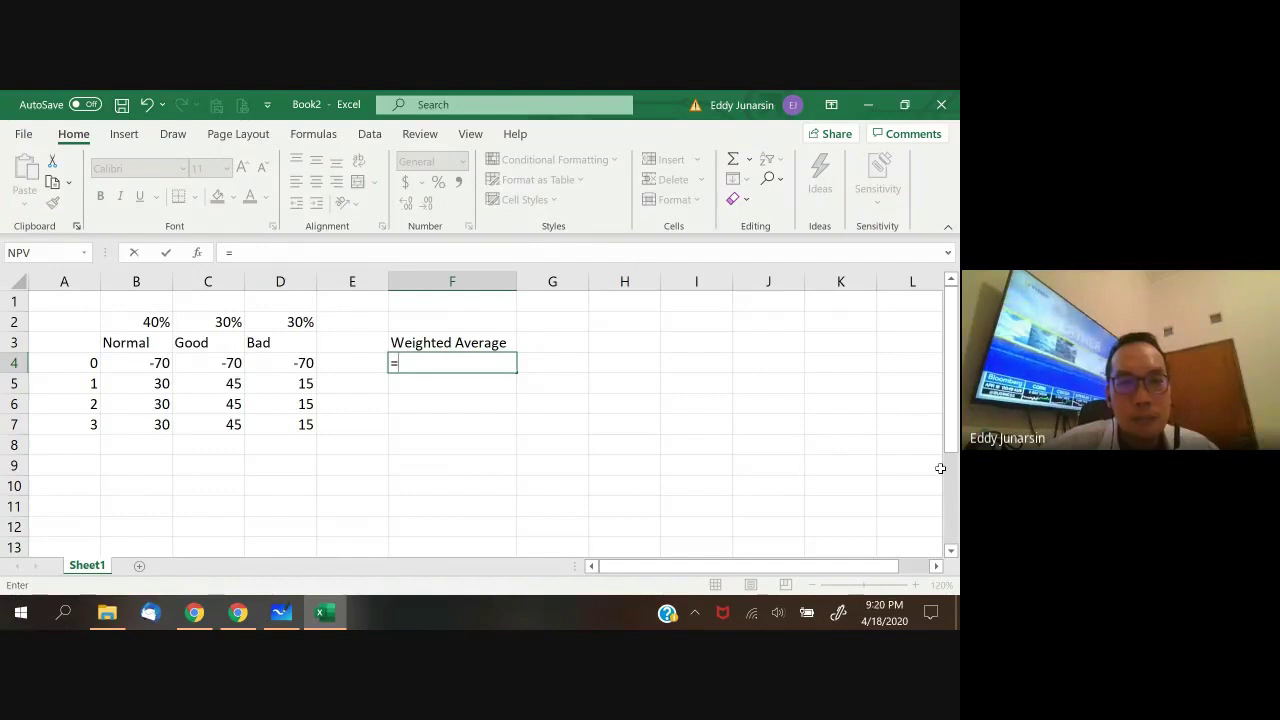
key(Left)
key(Left)
key(Left)
key(Left)
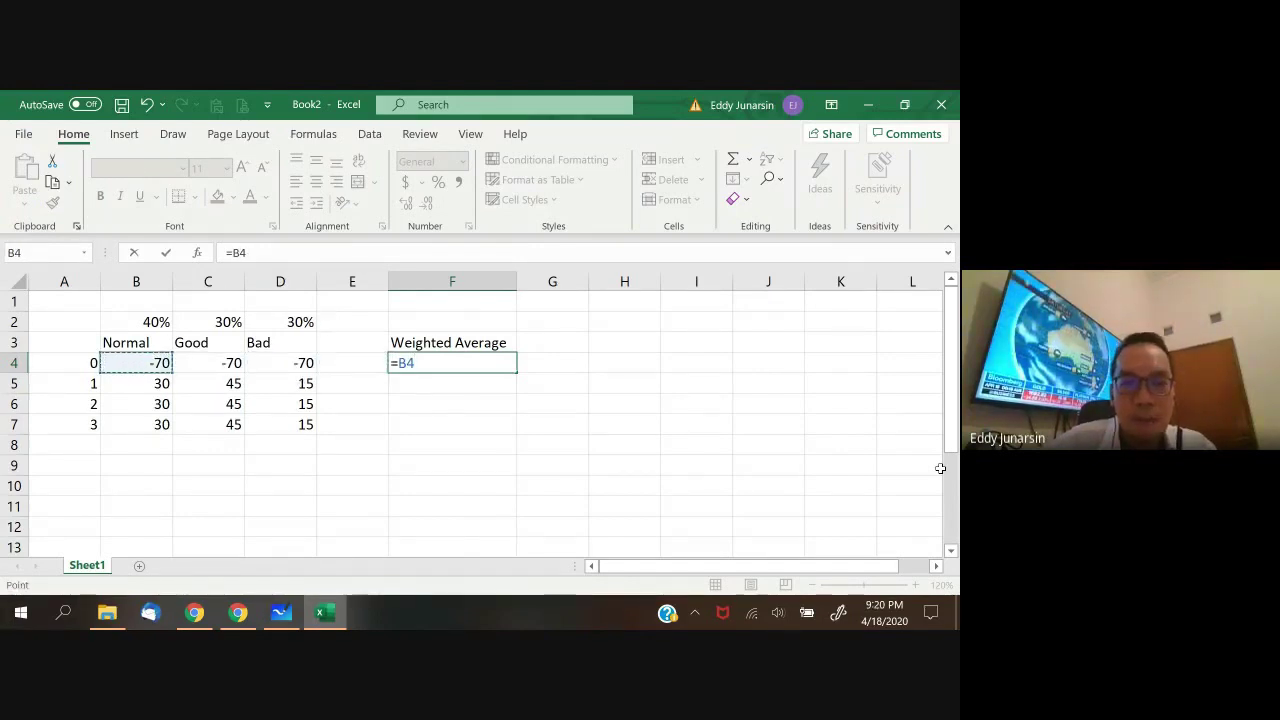
text(*)
key(Left)
key(Left)
key(Left)
key(Left)
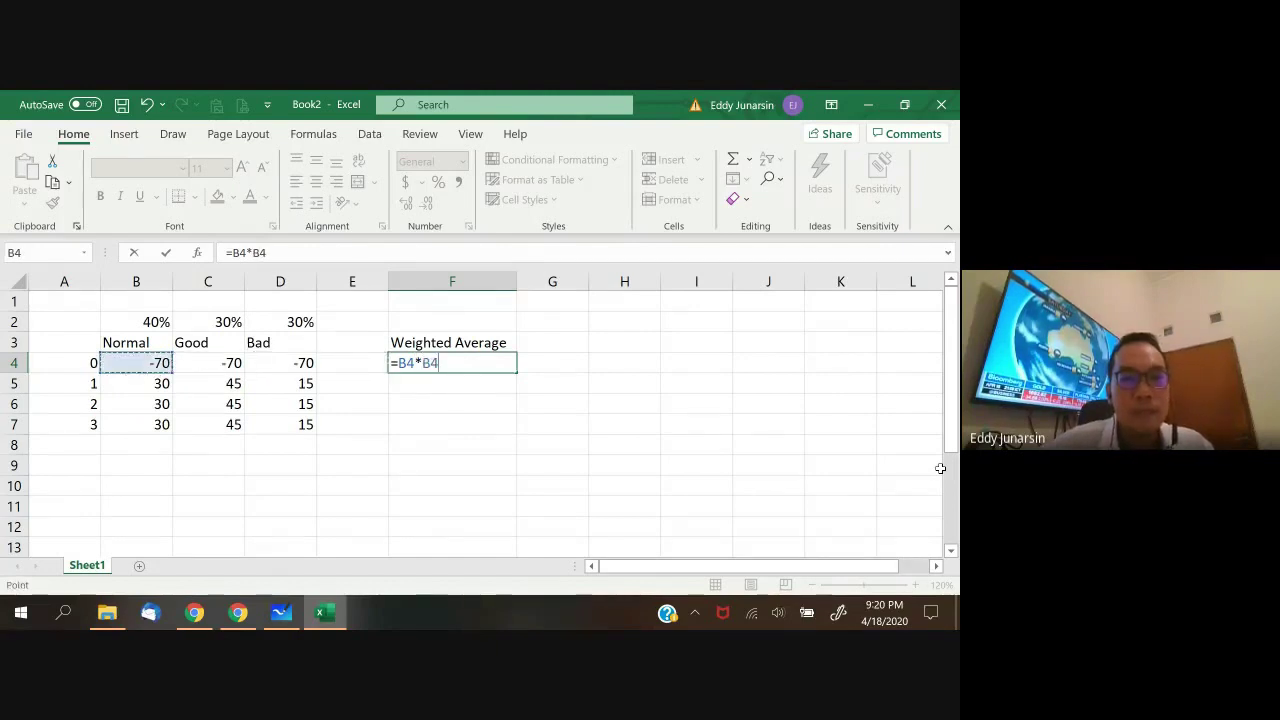
key(Up)
key(Up)
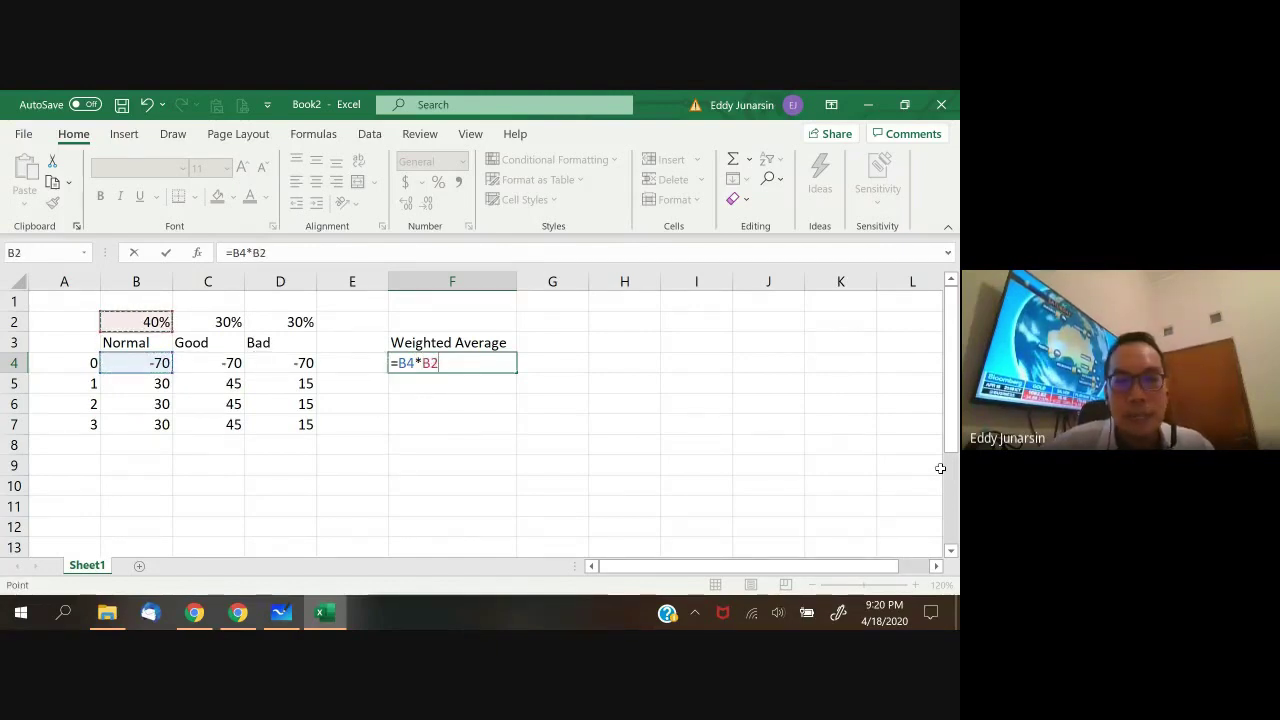
- Extend the F4 formula with the Good cash flow times its probability, +C4*C2
text(+)
key(Left)
key(Left)
key(Left)
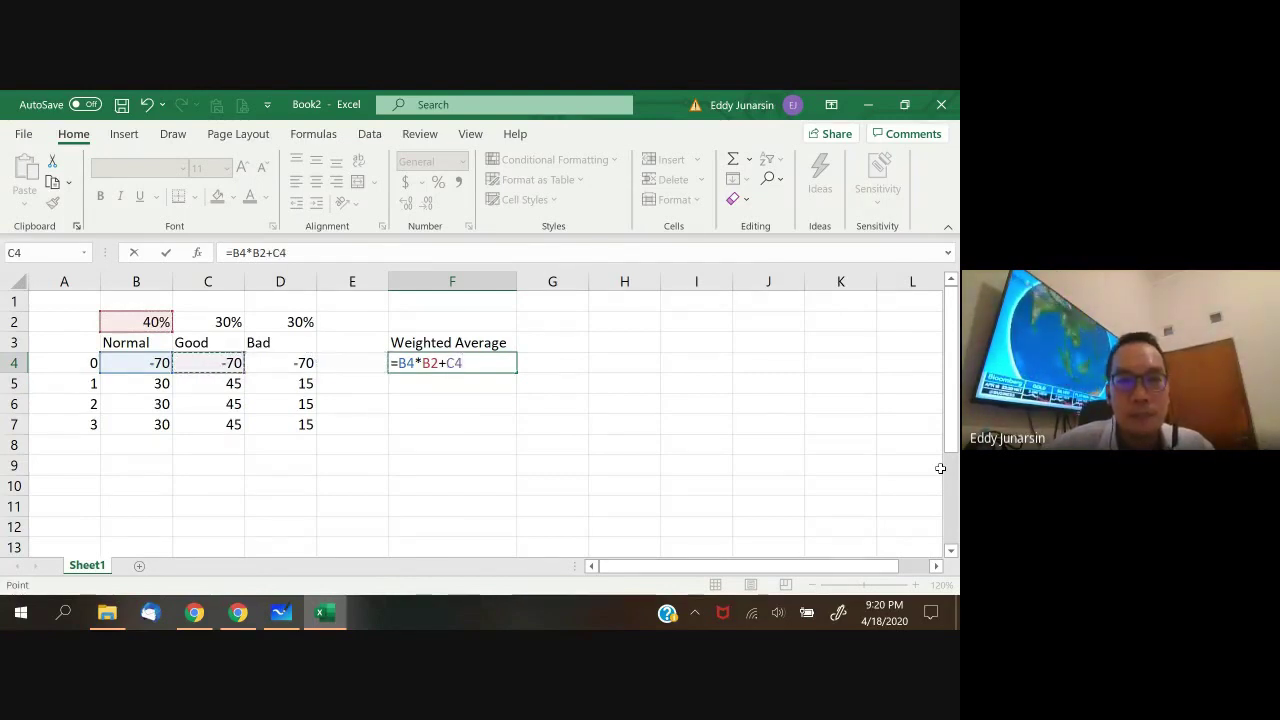
text(*)
key(Up)
key(Up)
key(Left)
key(Left)
key(Left)
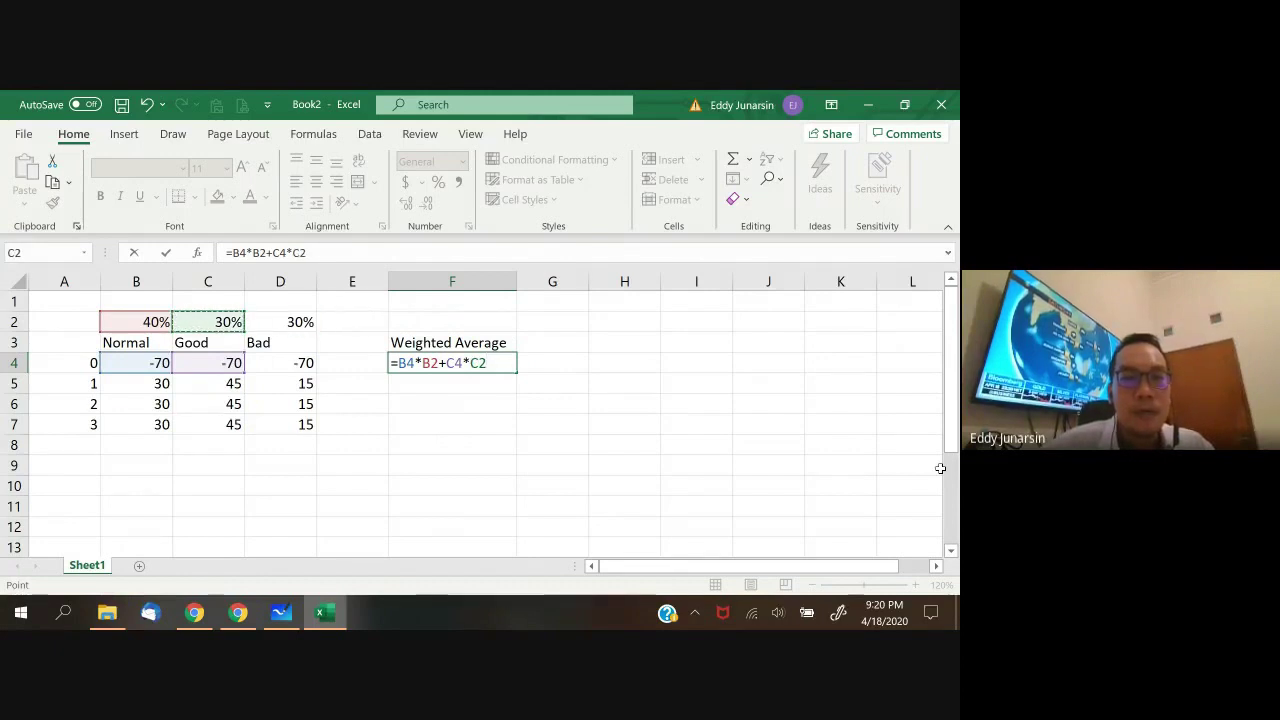
- Complete the F4 formula with the Bad cash flow times its probability, +D4*D2
text(+)
key(Left)
key(Left)
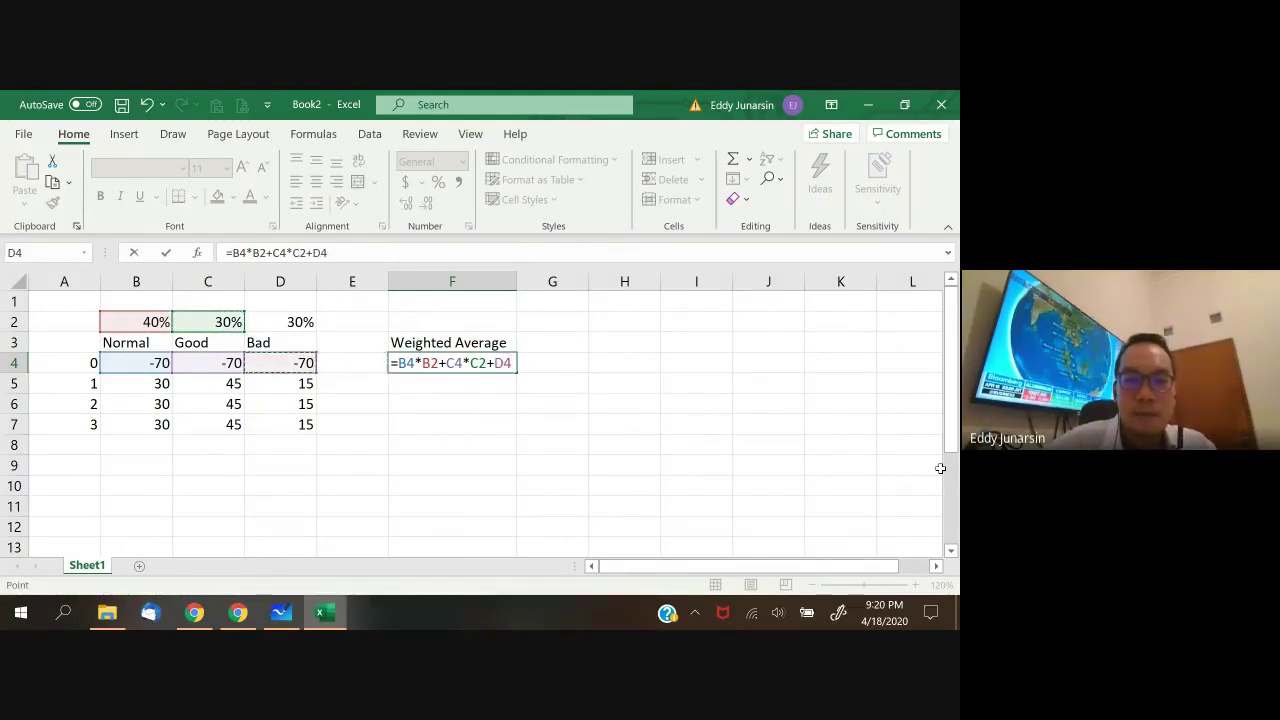
text(*)
key(Left)
key(Left)
key(Up)
key(Up)
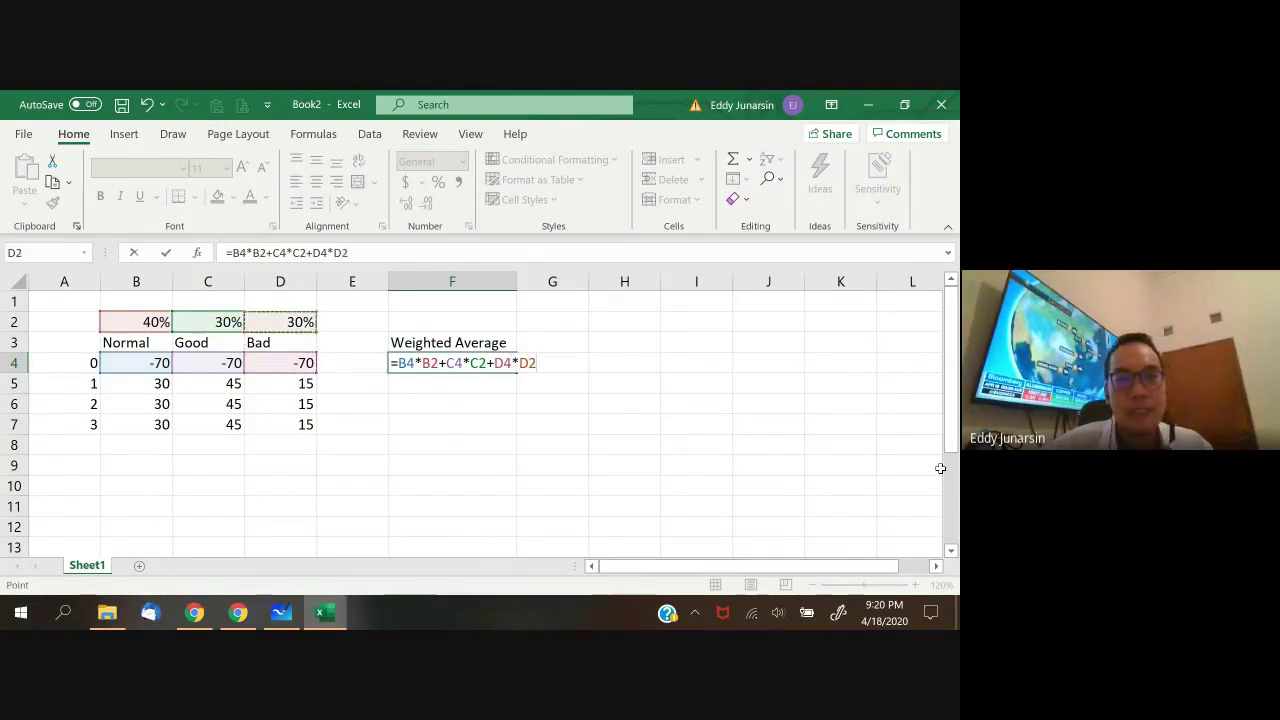
key(Return)
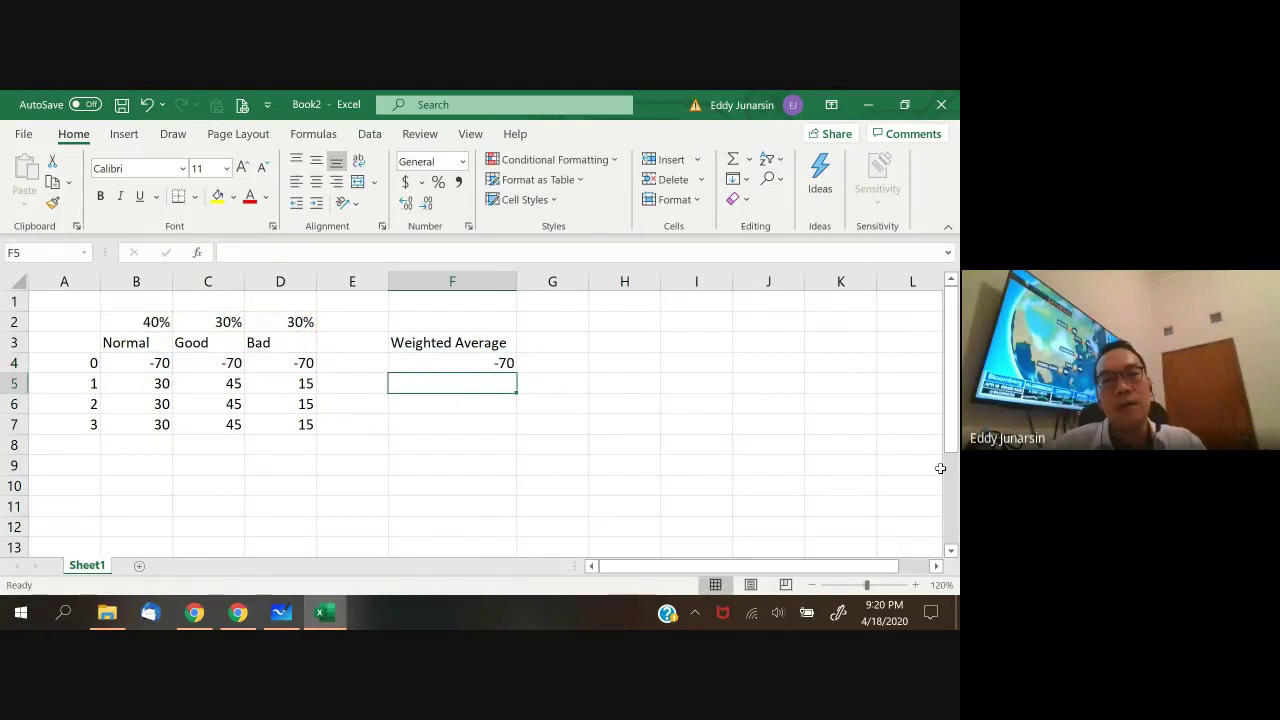
- Try to copy the weighted average formula with its relative references from F4 down through F7
key(Up)
key(Down)
key(Up)
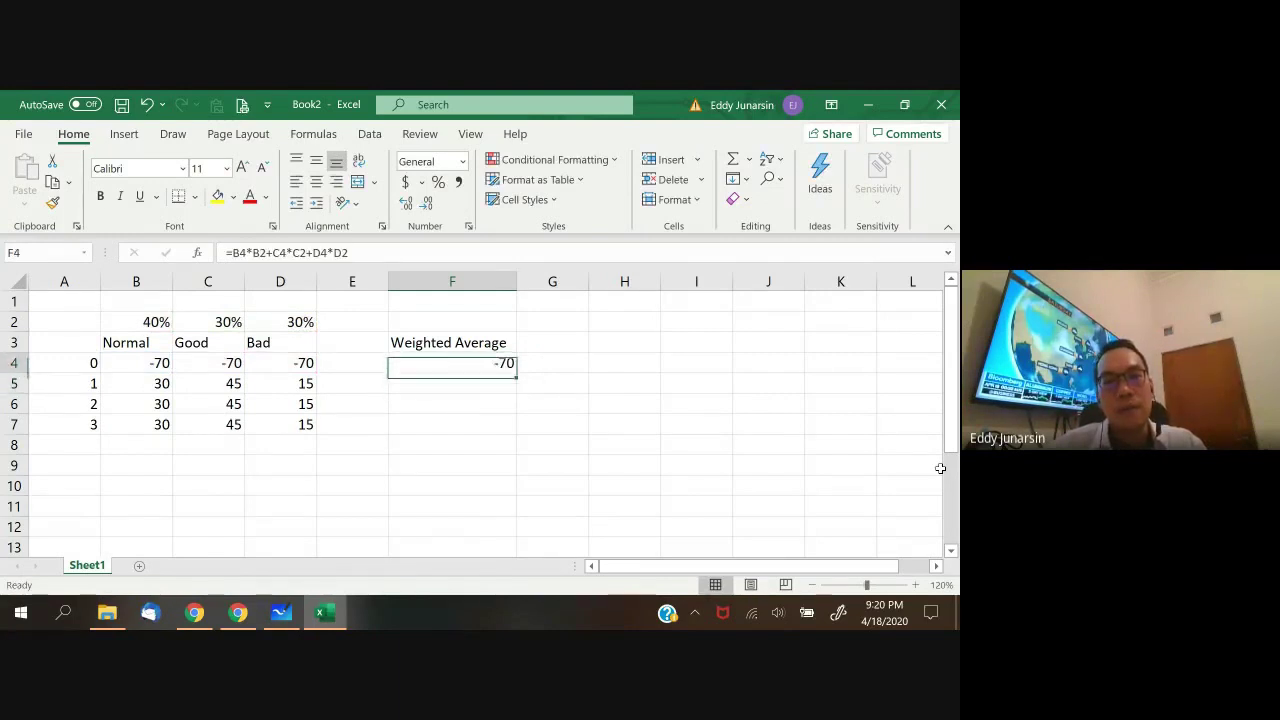
key(ctrl+c)
key(shift+Down)
key(shift+Down)
key(shift+Down)
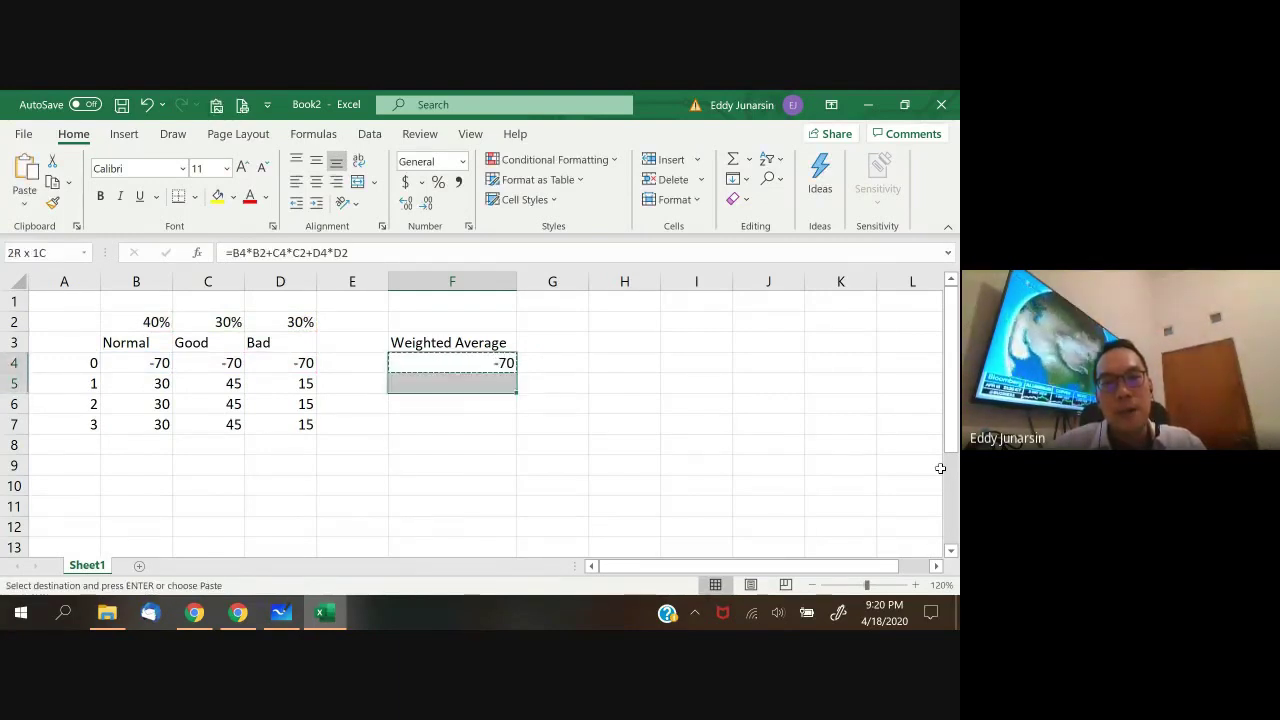
key(ctrl+v)
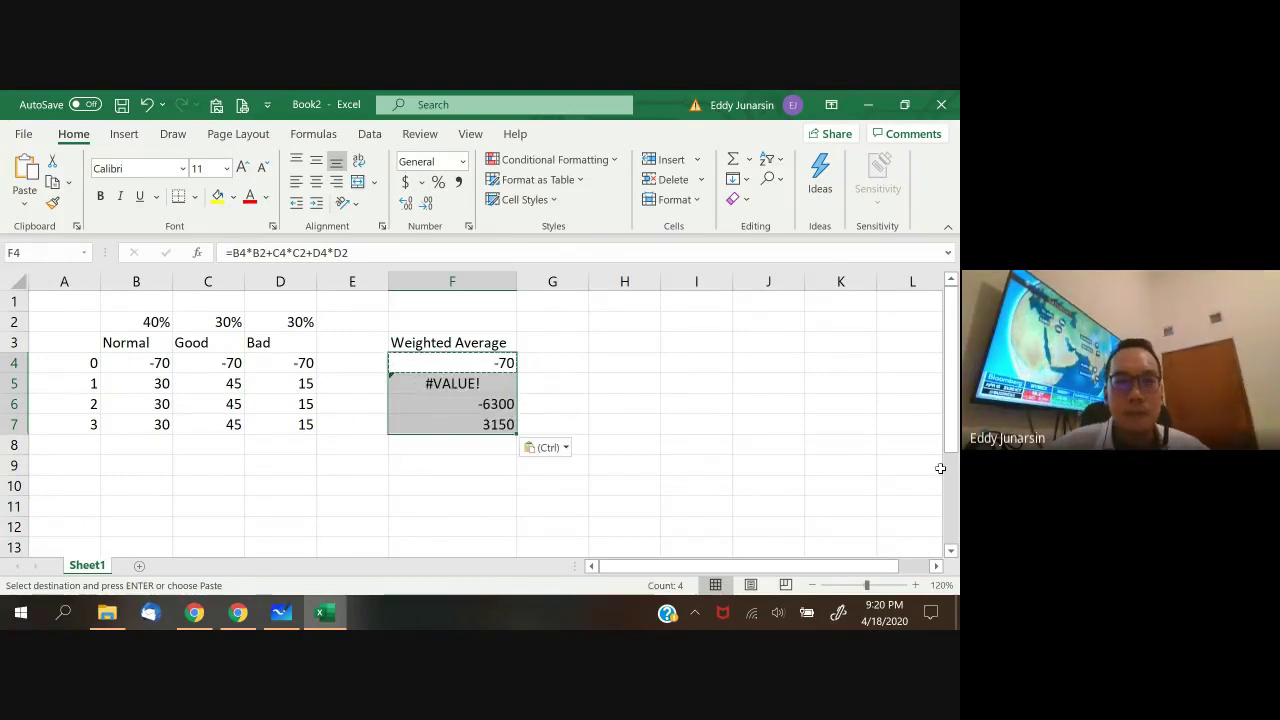
- Make the probability references in the F4 formula absolute: =B4*$B$2+C4*$C$2+D4*$D$2
key(Down)
key(Up)
key(F2)
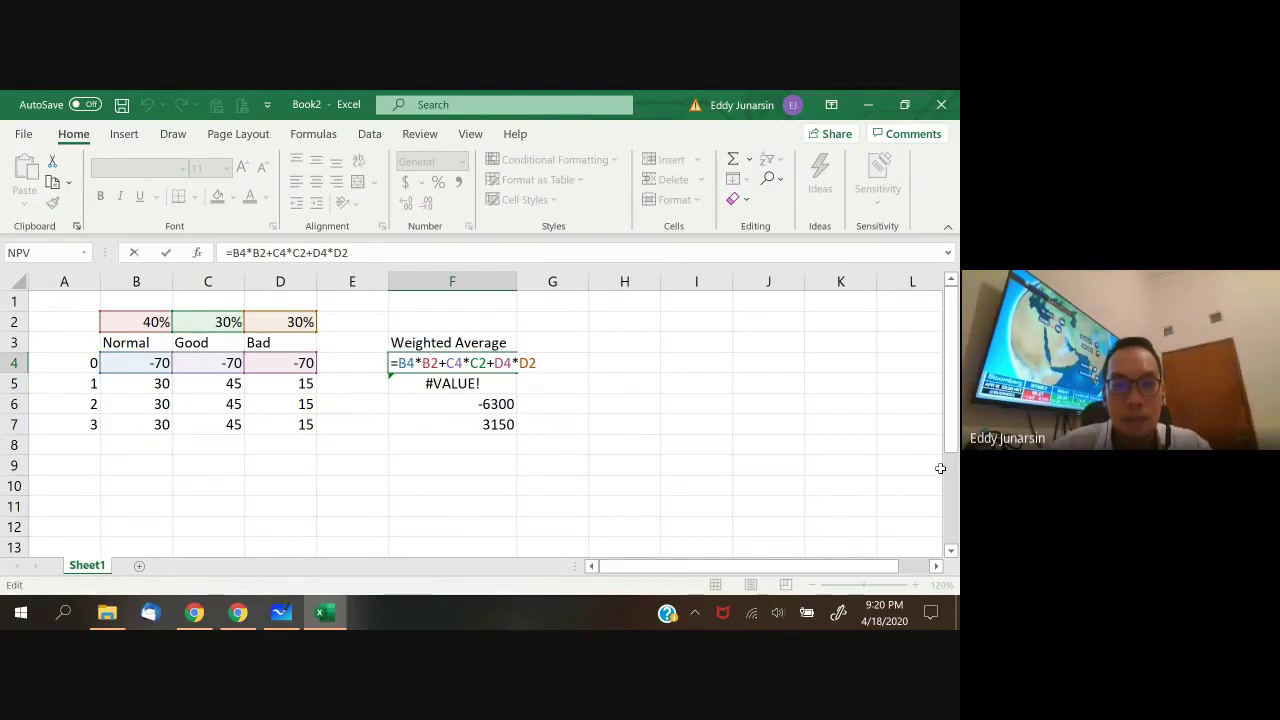
key(F4)
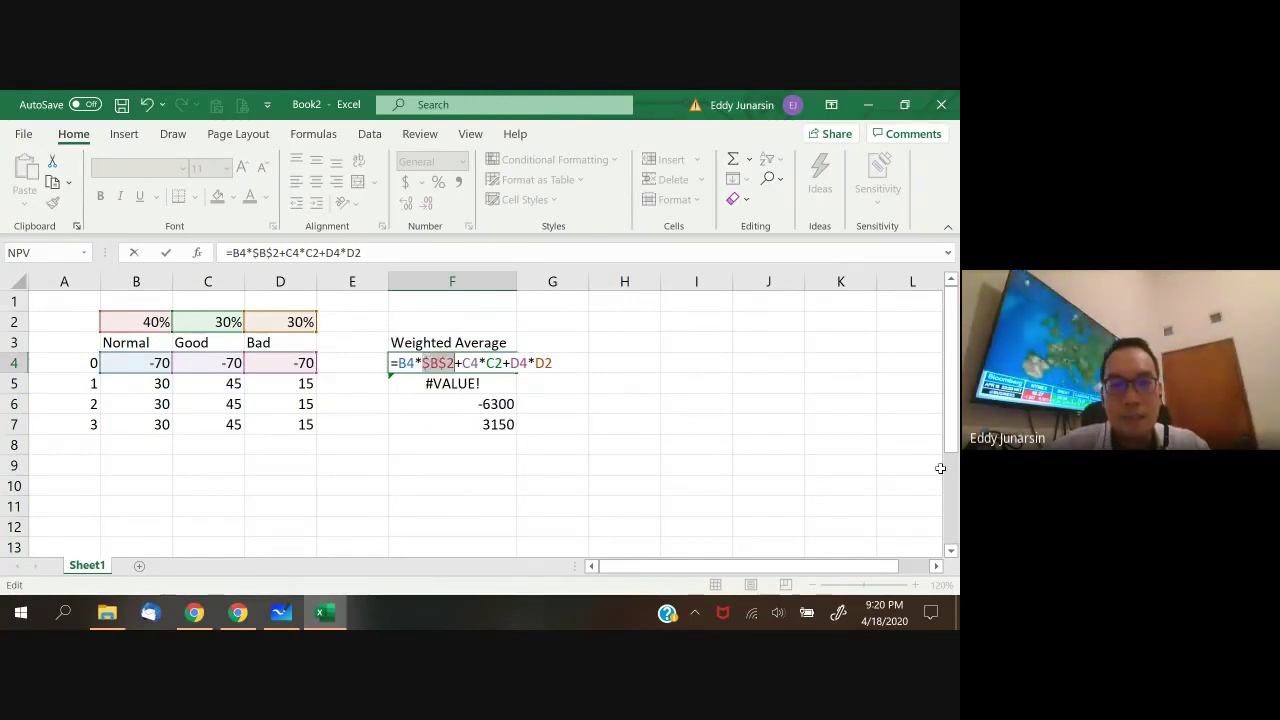
key(Right)
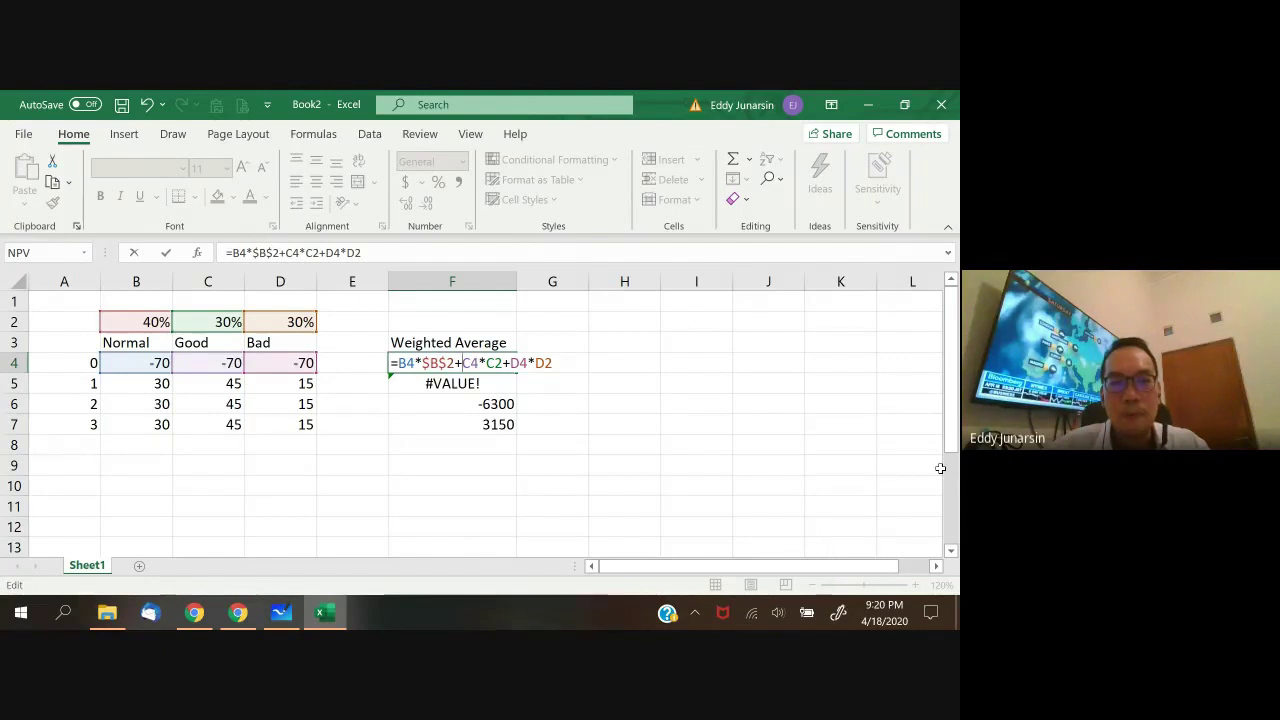
key(Right)
key(Right)
key(Right)
key(Right)
key(F4)
key(Right)
key(Right)
key(Right)
key(Right)
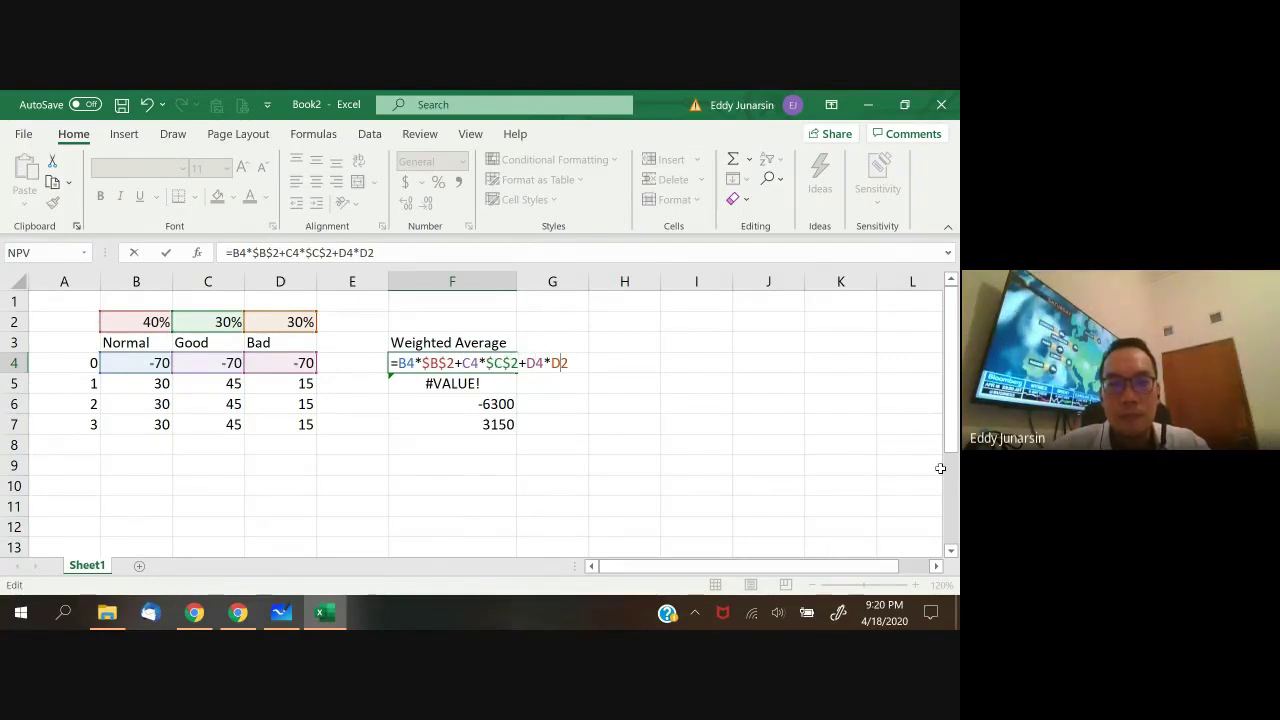
key(F4)
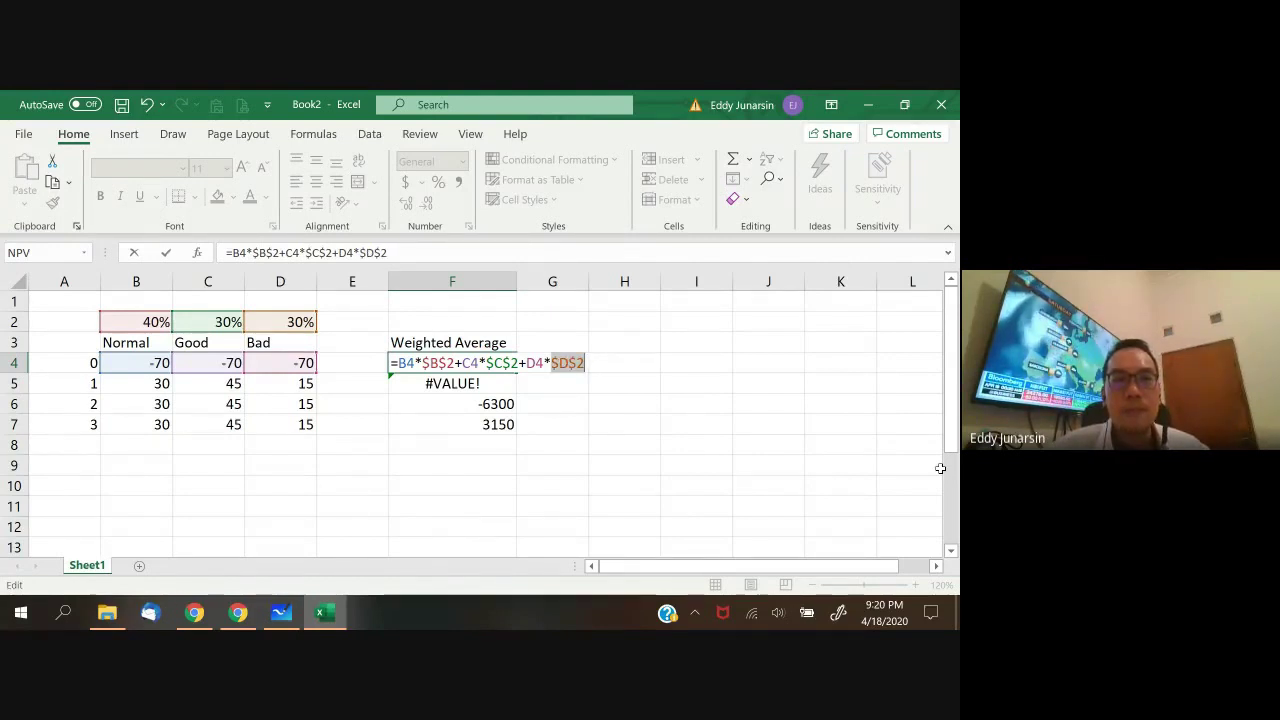
key(Left)
key(Home)
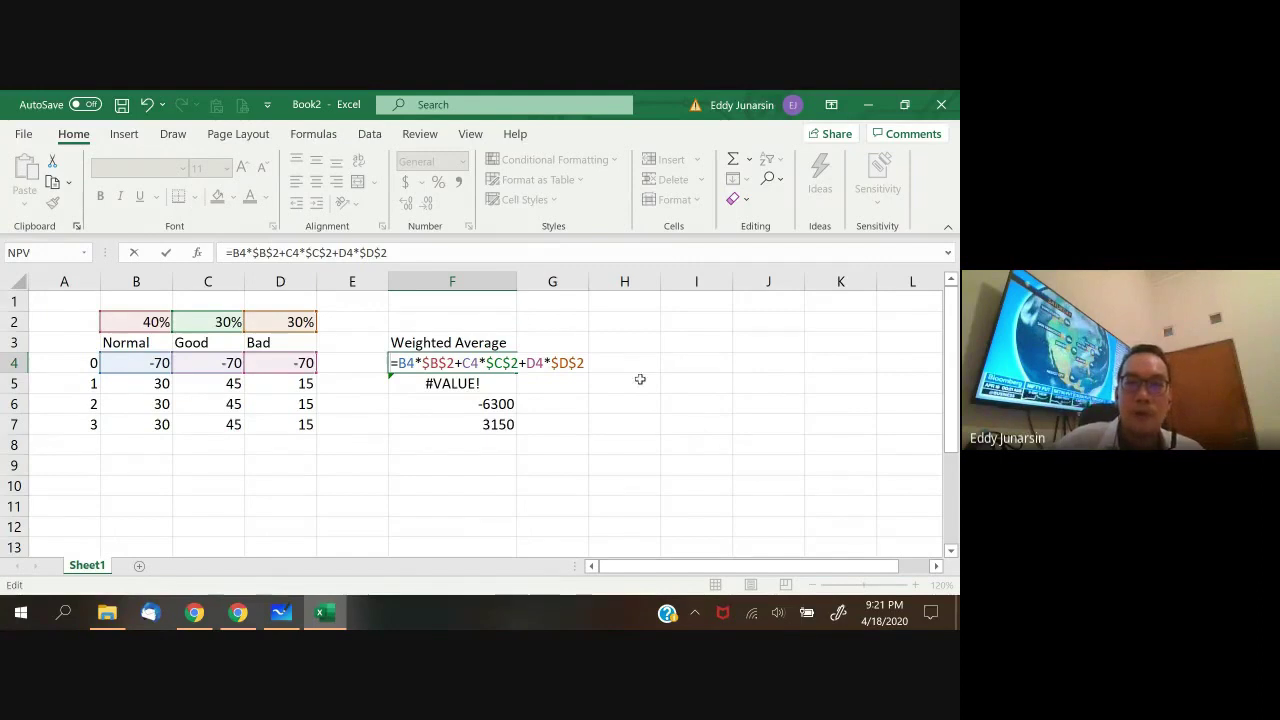
key(ctrl+Return)
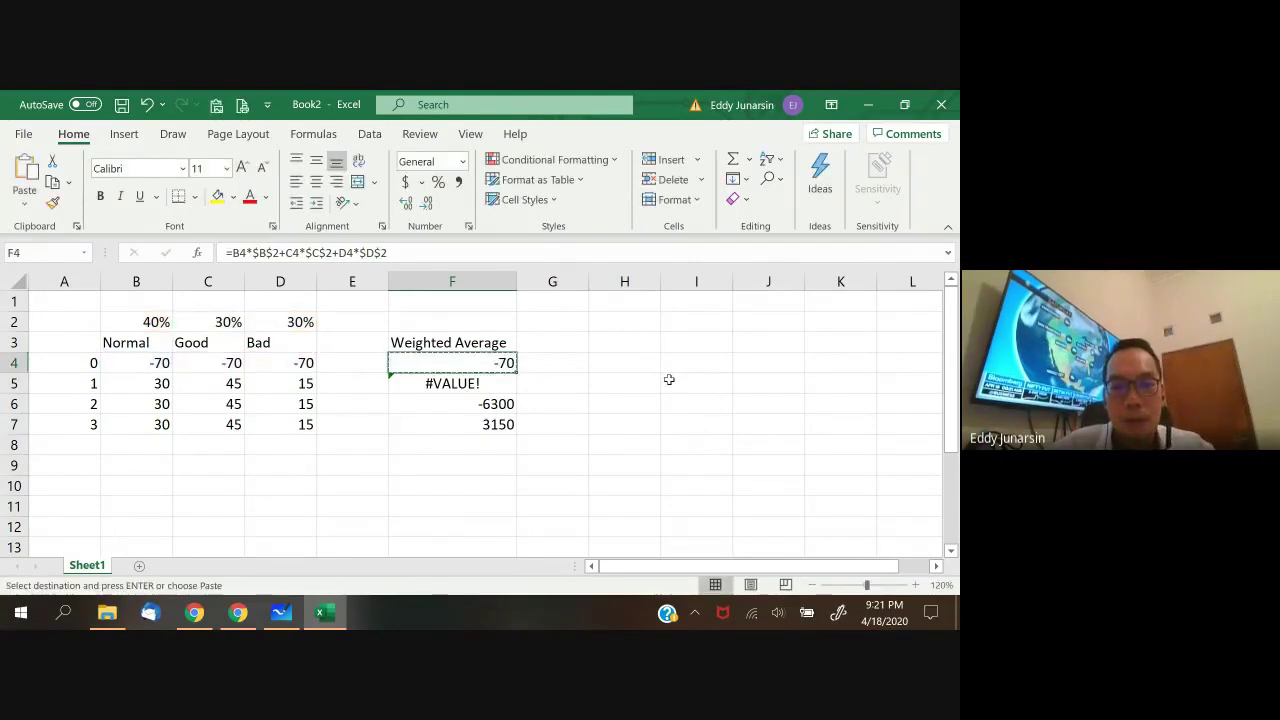
- Copy the F4 formula with absolute probability references down through F7 for periods 1 to 3
key(ctrl+c)
key(shift+Down)
key(shift+Down)
key(shift+Down)
key(ctrl+v)
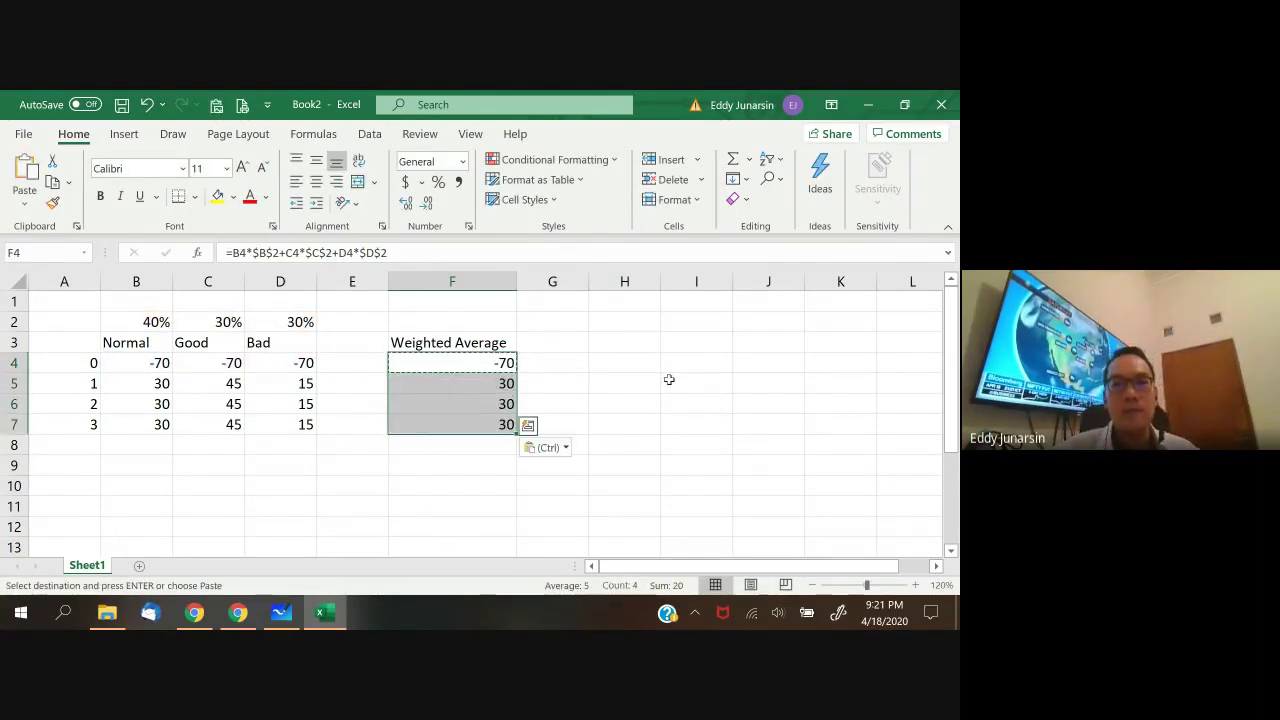
key(shift+Up)
key(shift+Up)
key(shift+Up)
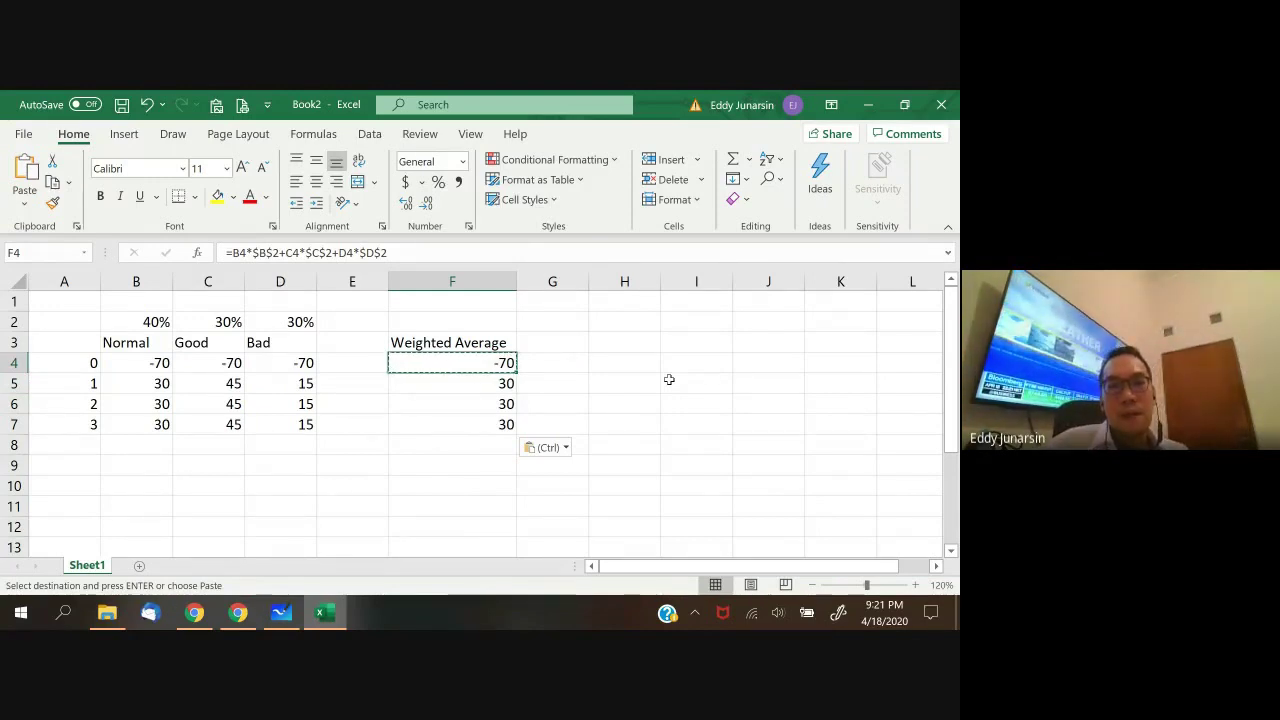
- Leave copy mode and examine the weighted average column F3:F7 beside the scenario cash flows
key(Down)
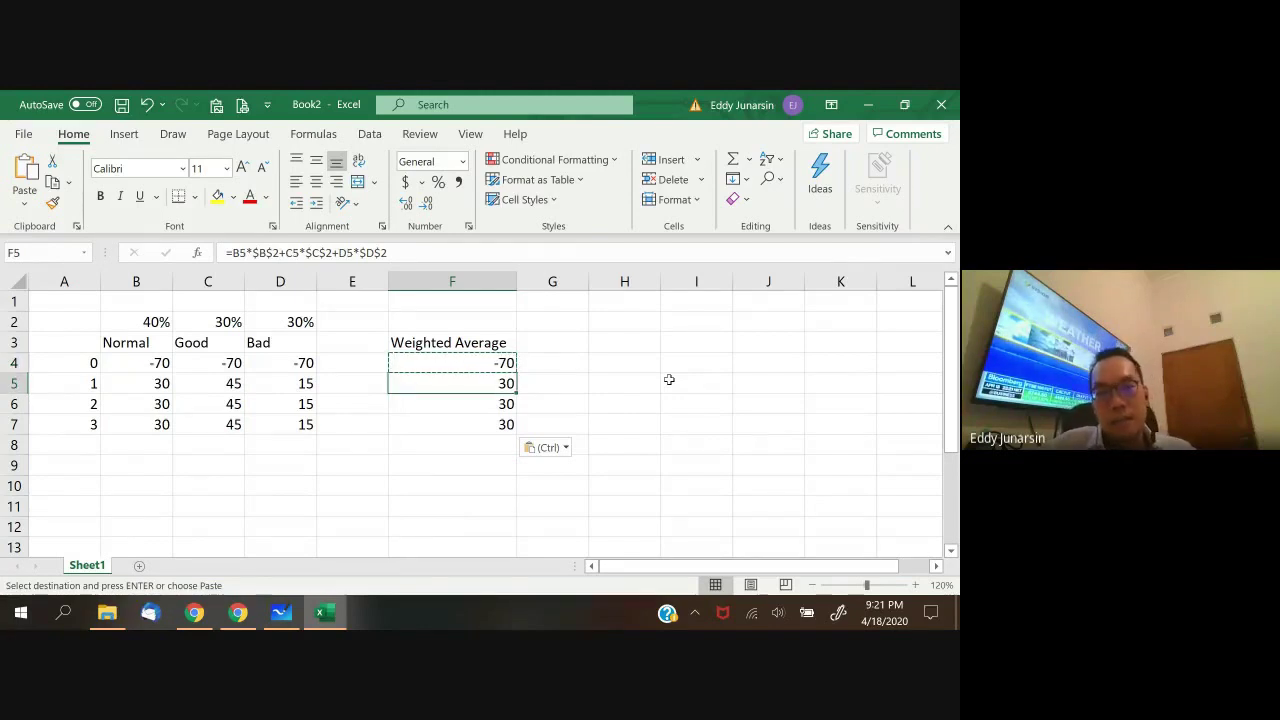
key(Escape)
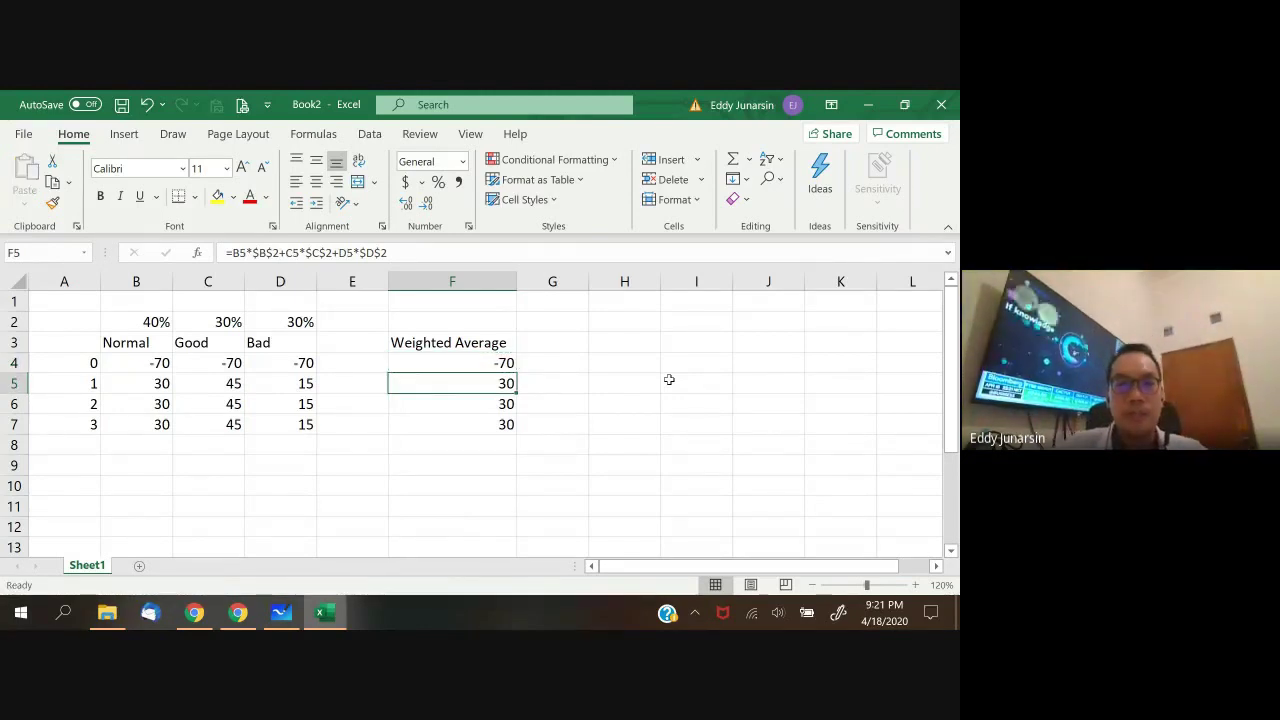
key(Left)
key(Right)
key(Up)
key(Up)
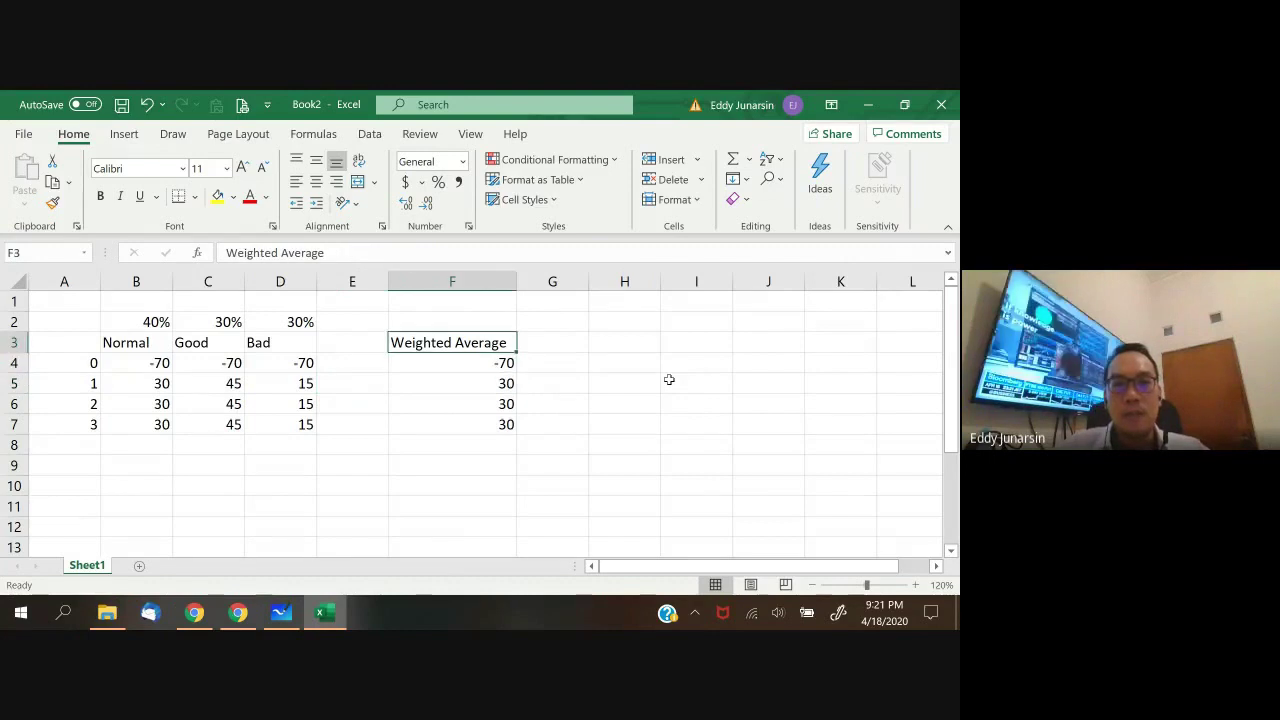
key(shift+Down)
key(shift+Down)
key(shift+Down)
key(shift+Down)
key(Left)
key(Left)
key(Left)
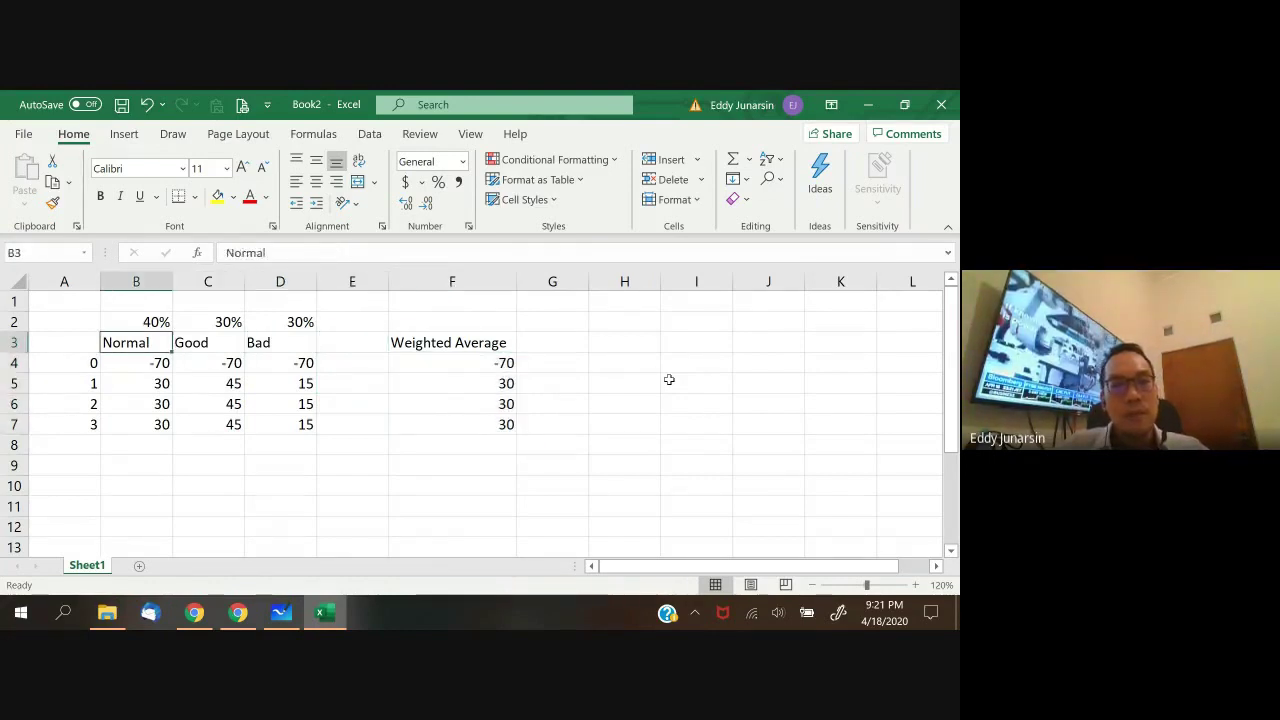
- Enter the label NPV in cell E9, below the cash-flow table
key(Left)
key(Down)
key(Down)
key(Down)
key(Down)
key(Down)
key(Right)
key(Right)
key(Right)
key(Down)
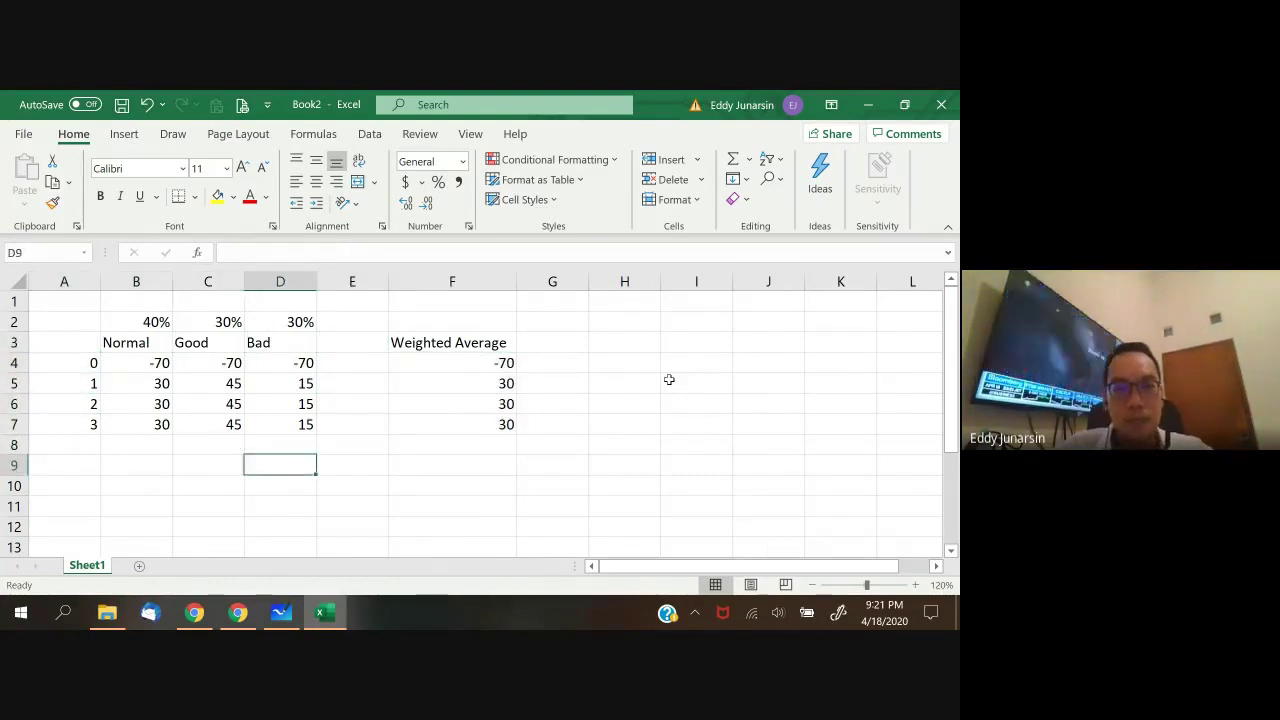
key(Right)
text(NPV)
key(Tab)
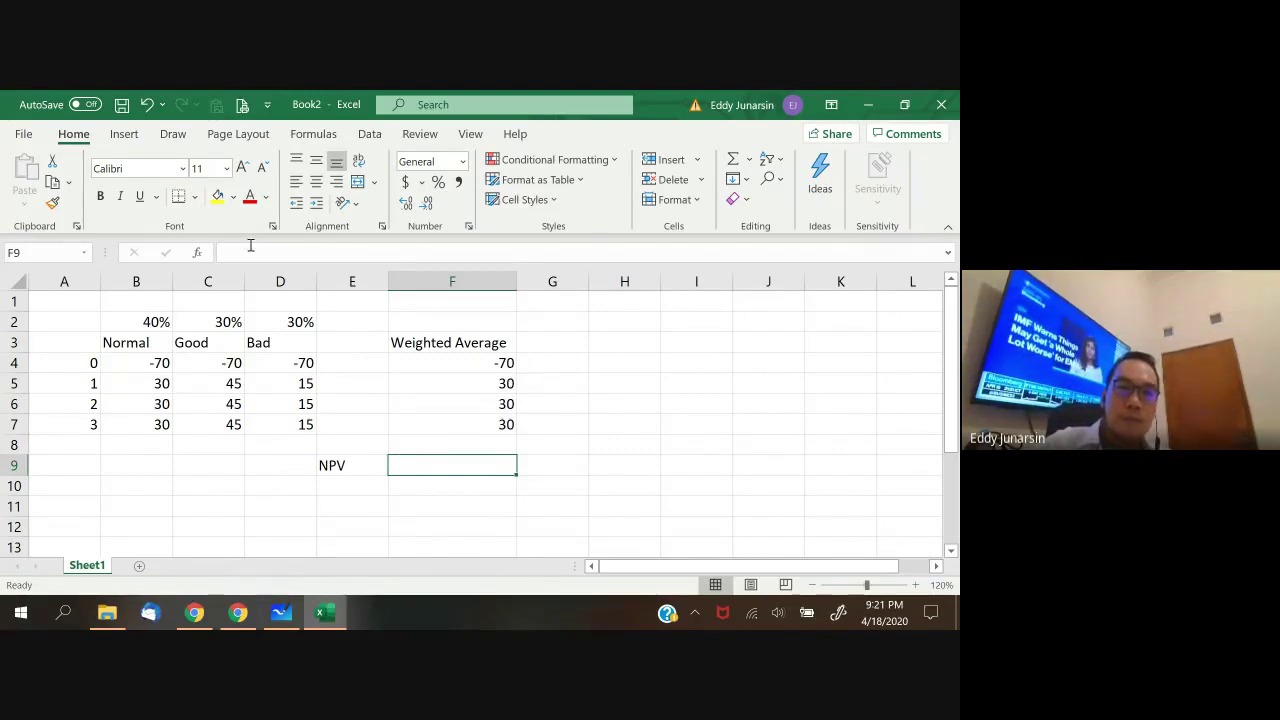
- Insert the financial function NPV into cell F9
click(200, 252)
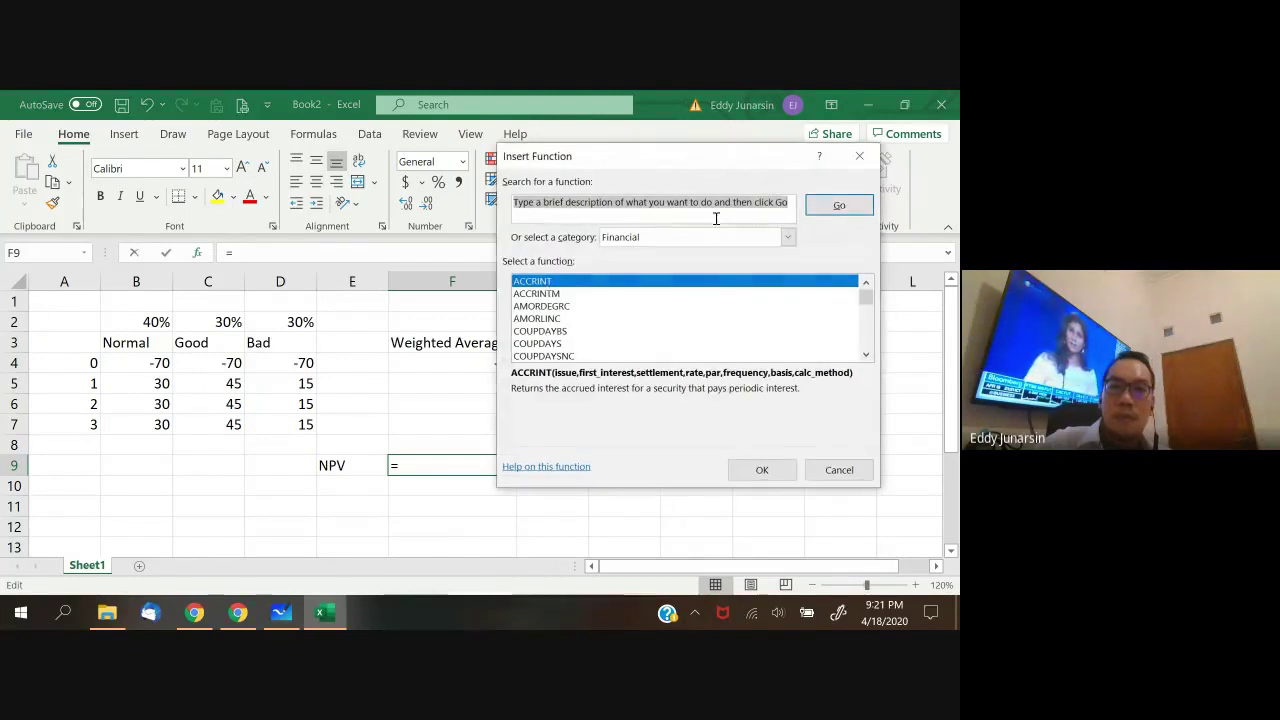
click(707, 240)
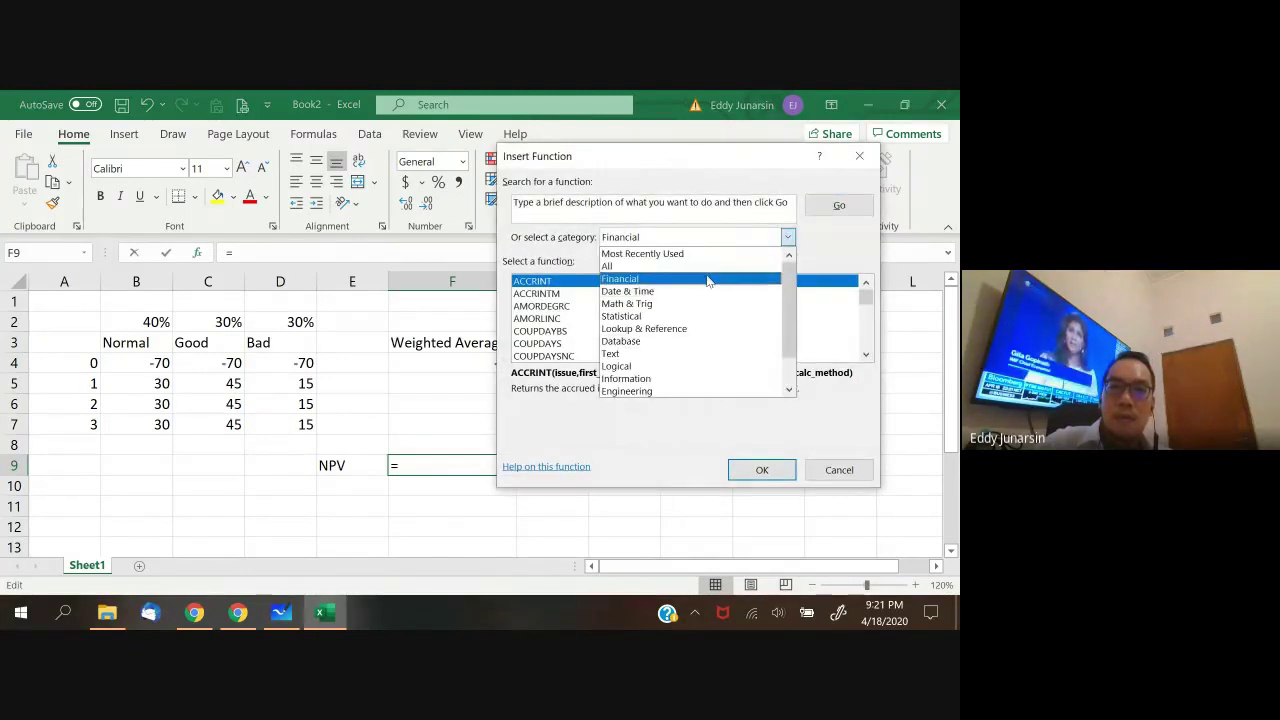
click(707, 281)
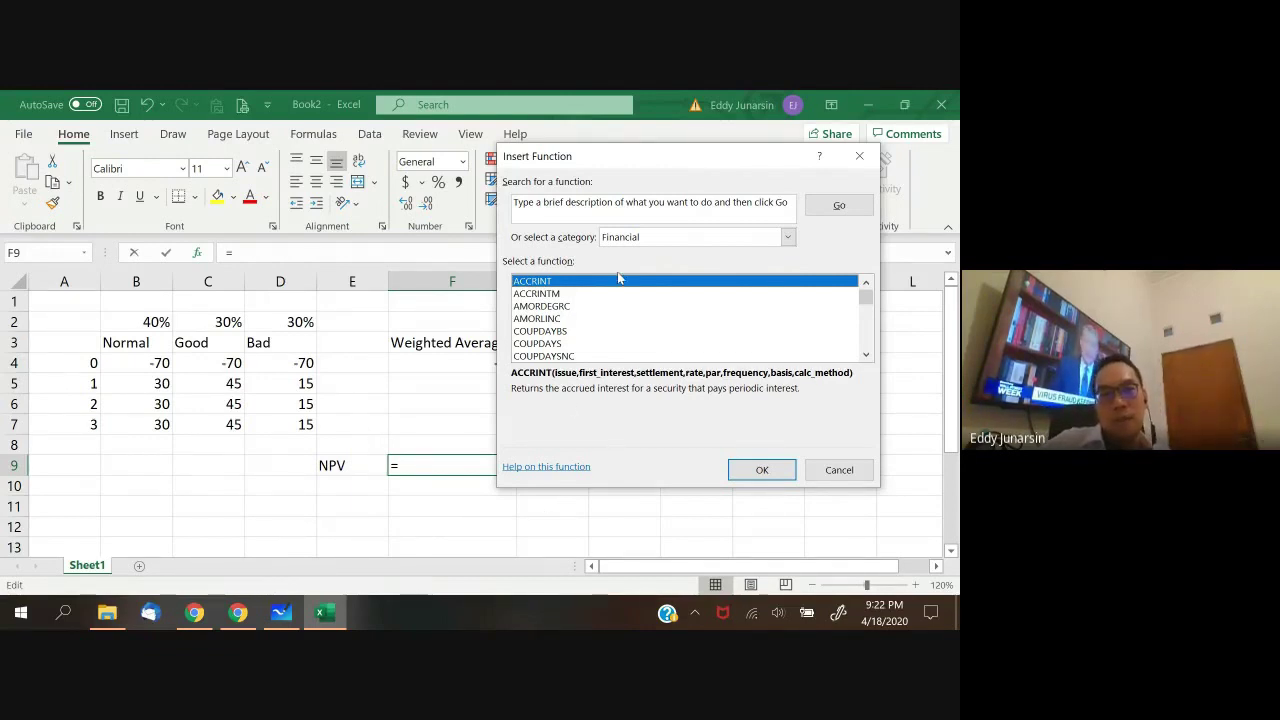
scroll(648, 315, down, 7)
scroll(645, 320, down, 2)
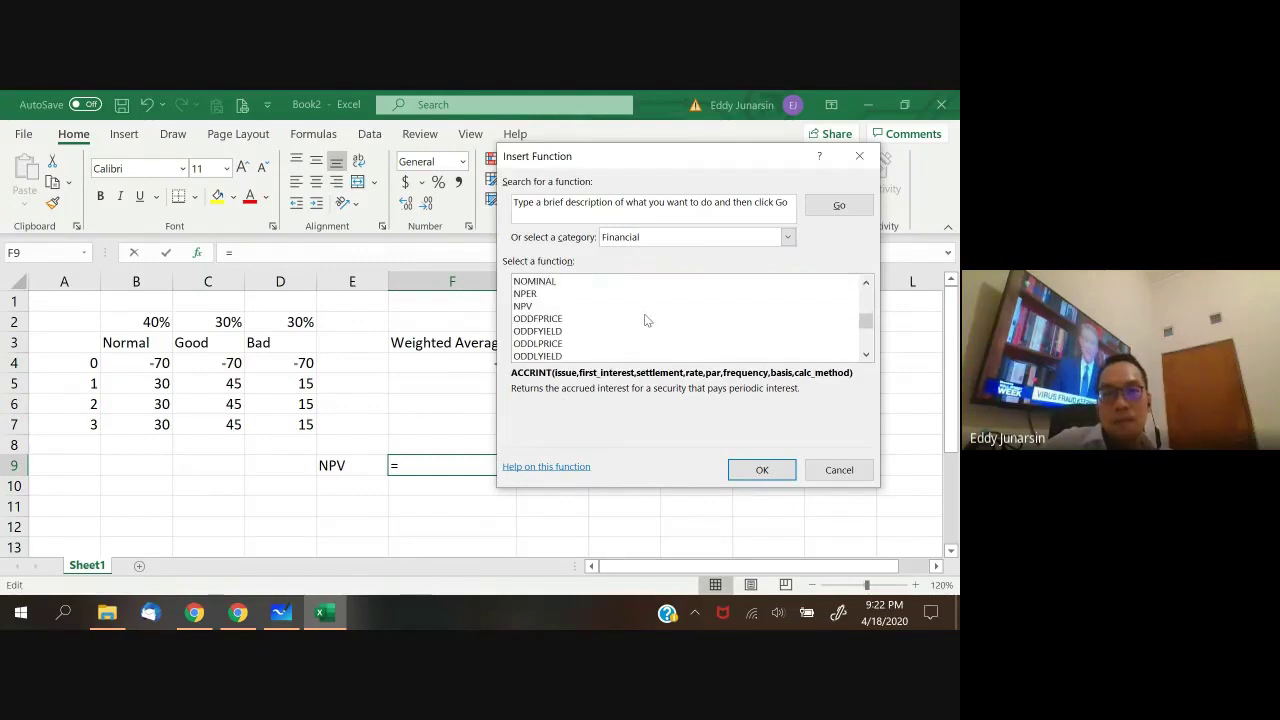
click(640, 306)
double_click(640, 307)
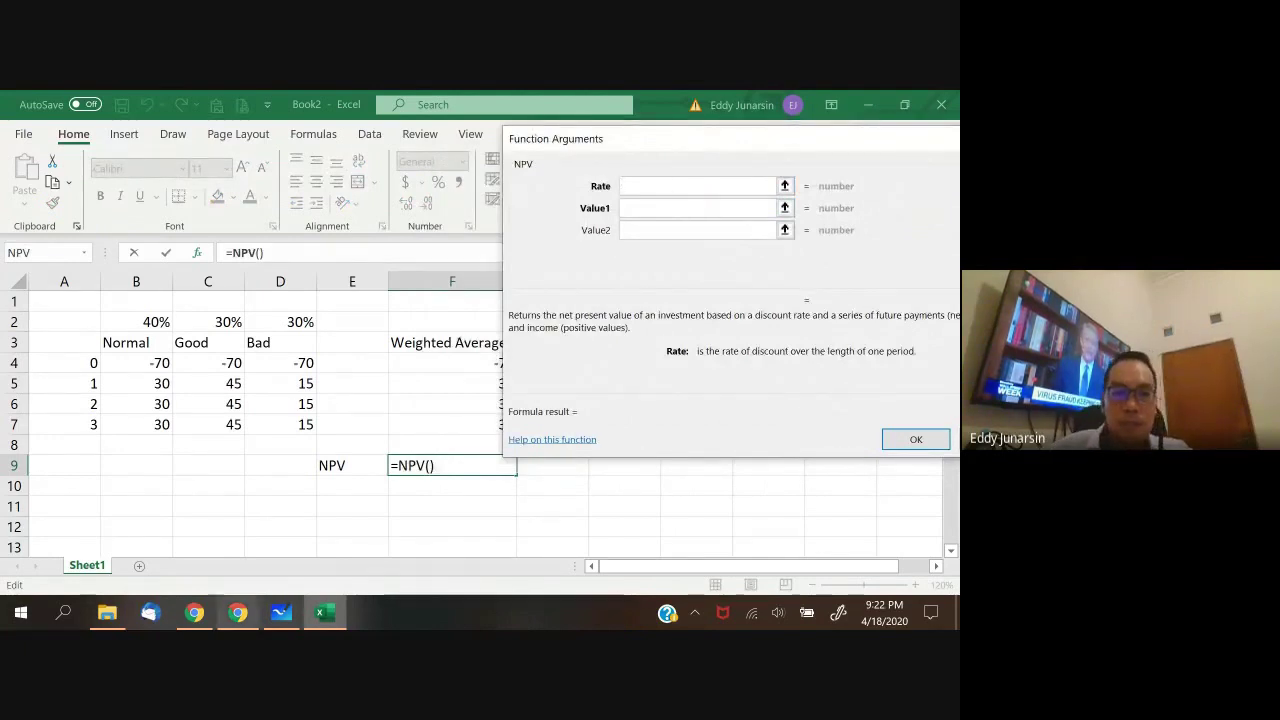
- Look up the cost of capital in Microsoft Whiteboard and set the NPV function's rate in Excel to 10%
click(281, 612)
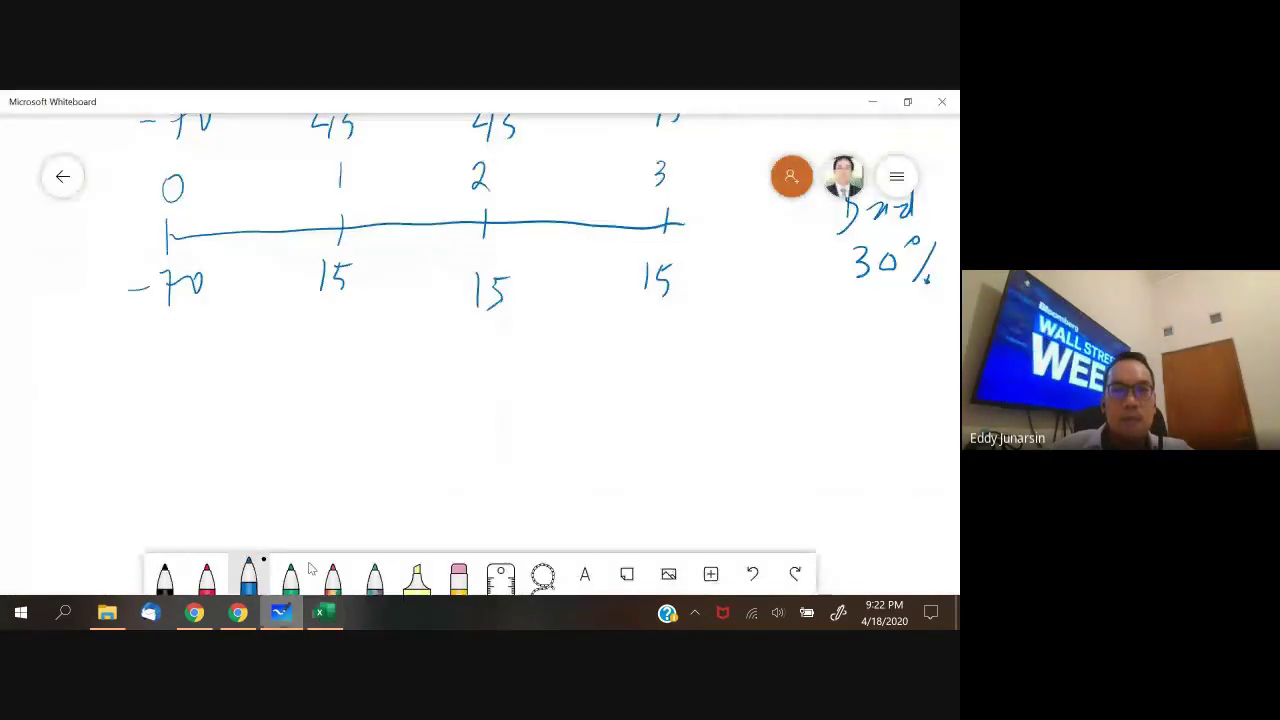
scroll(63, 491, up, 5)
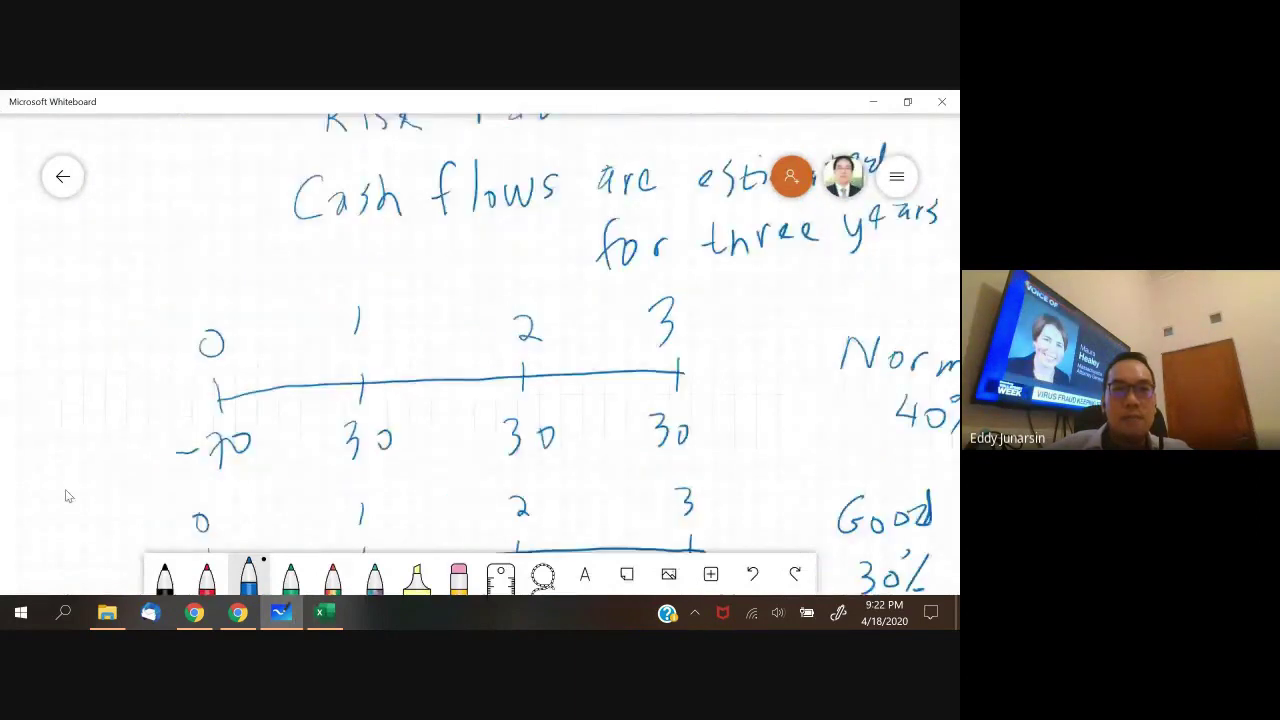
scroll(200, 240, up, 5)
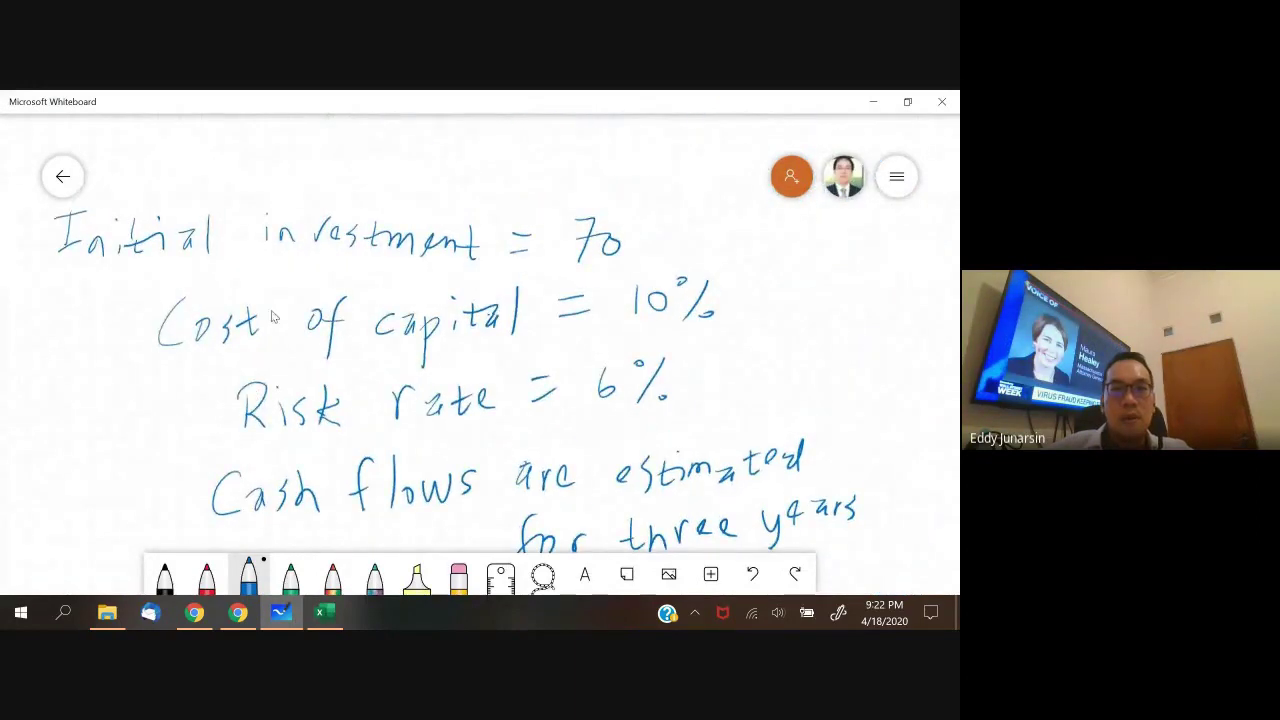
click(327, 613)
text(1)
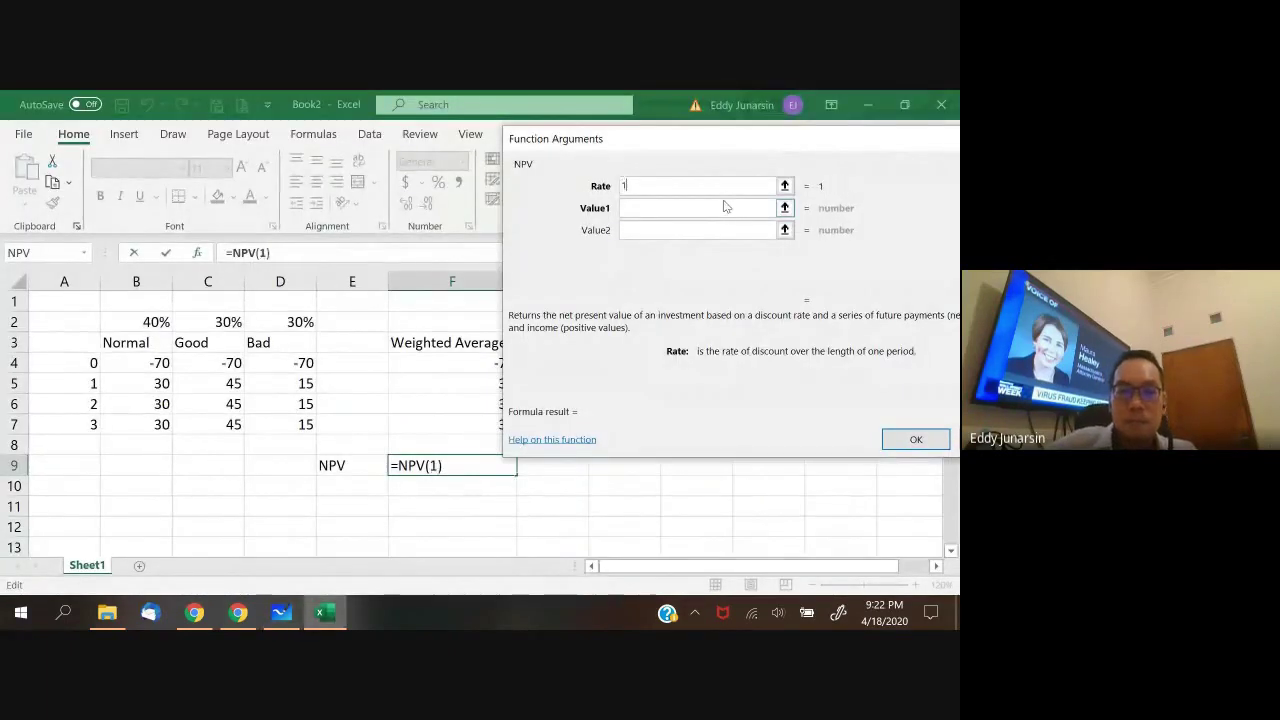
text(0%)
- Use the weighted average cash flows F5:F7 as the NPV function's first value and confirm the function
click(724, 207)
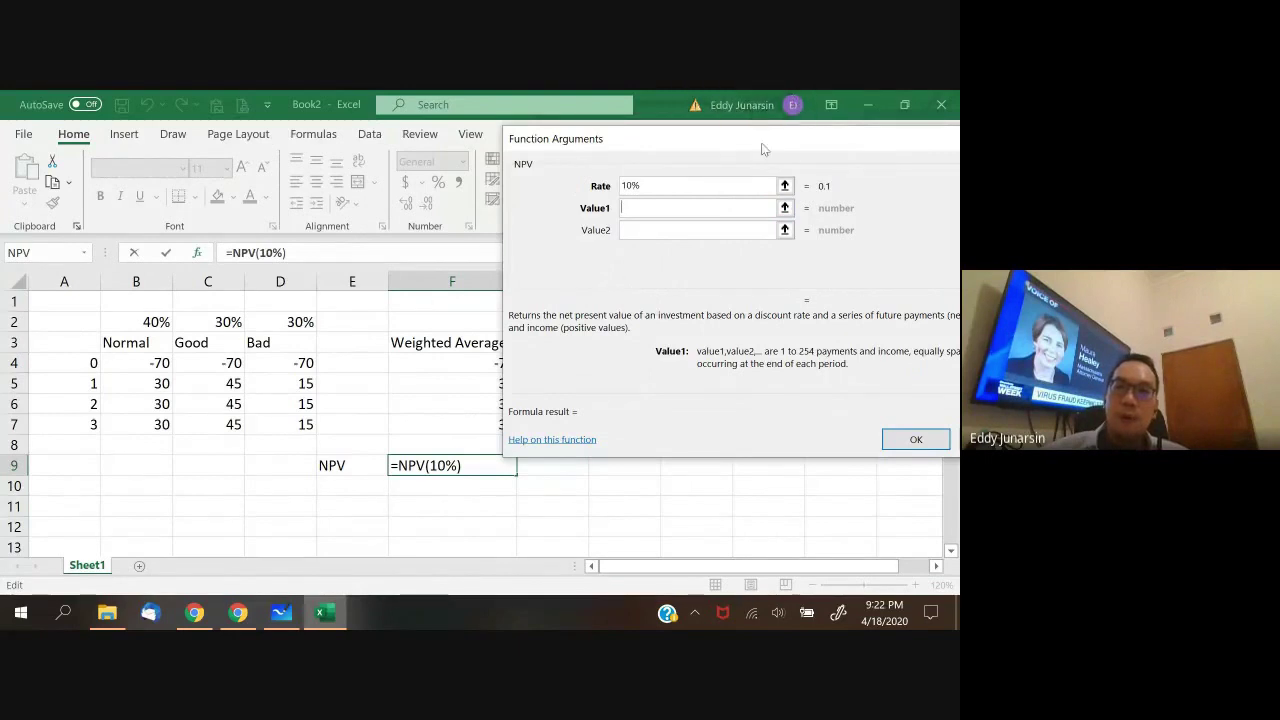
drag(762, 150, 871, 130)
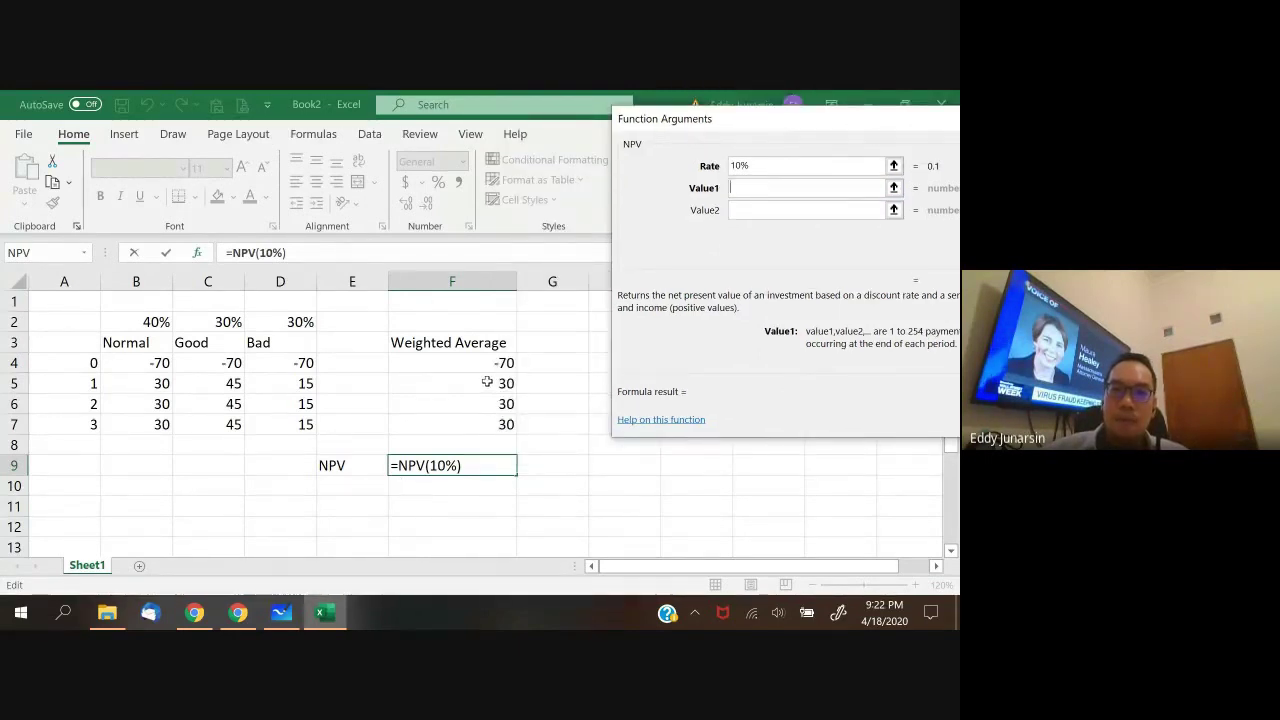
drag(486, 383, 487, 418)
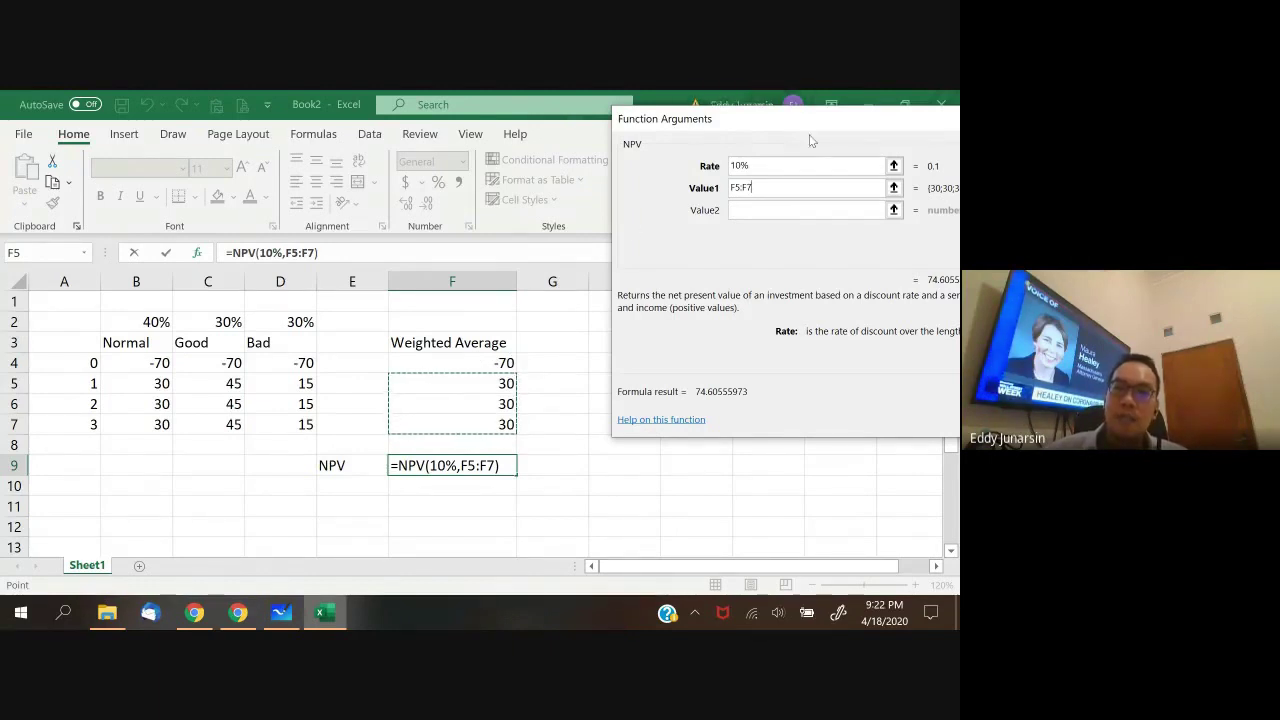
drag(815, 121, 715, 106)
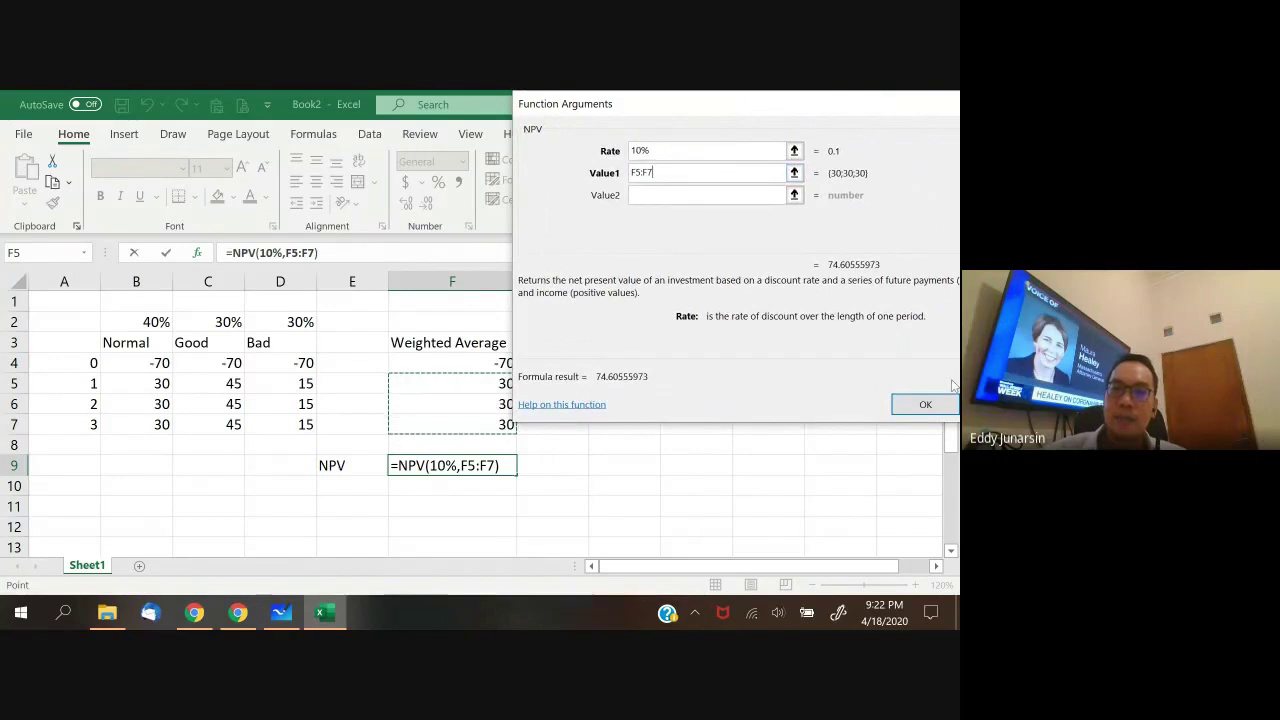
click(925, 410)
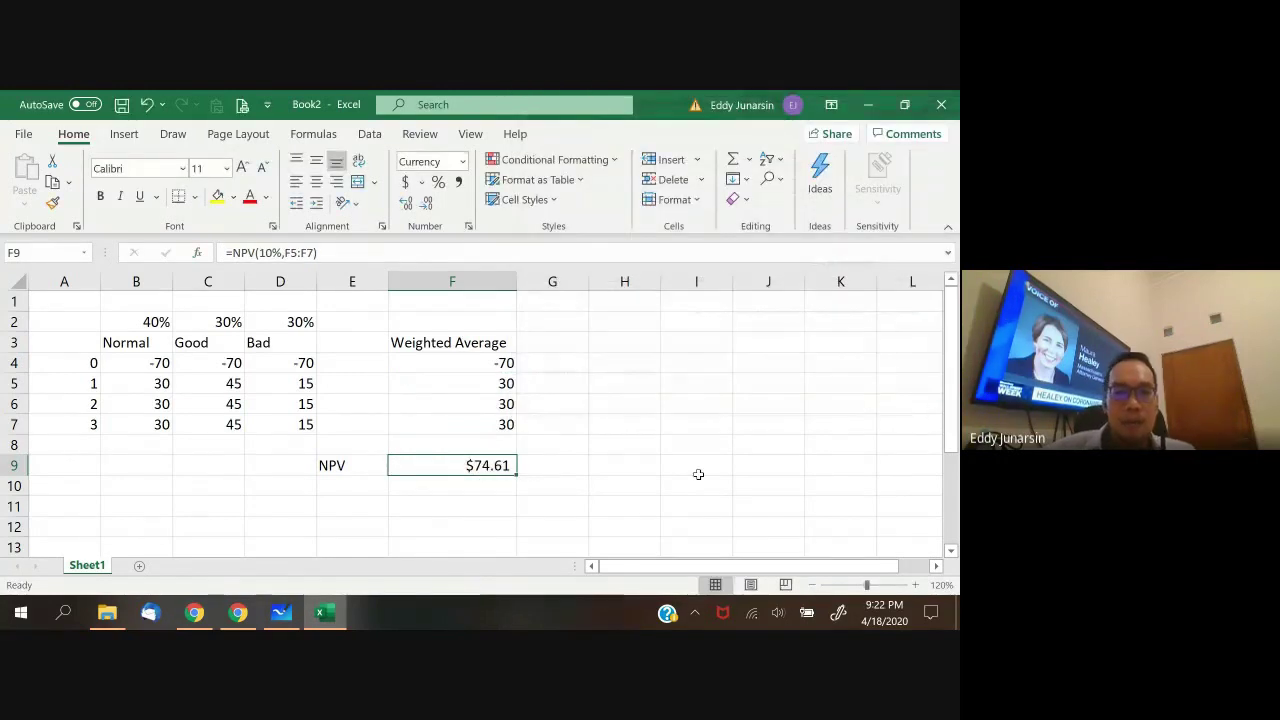
- Add the initial investment to the F9 formula, making it =NPV(10%,F5:F7)+F4
key(F2)
text(+)
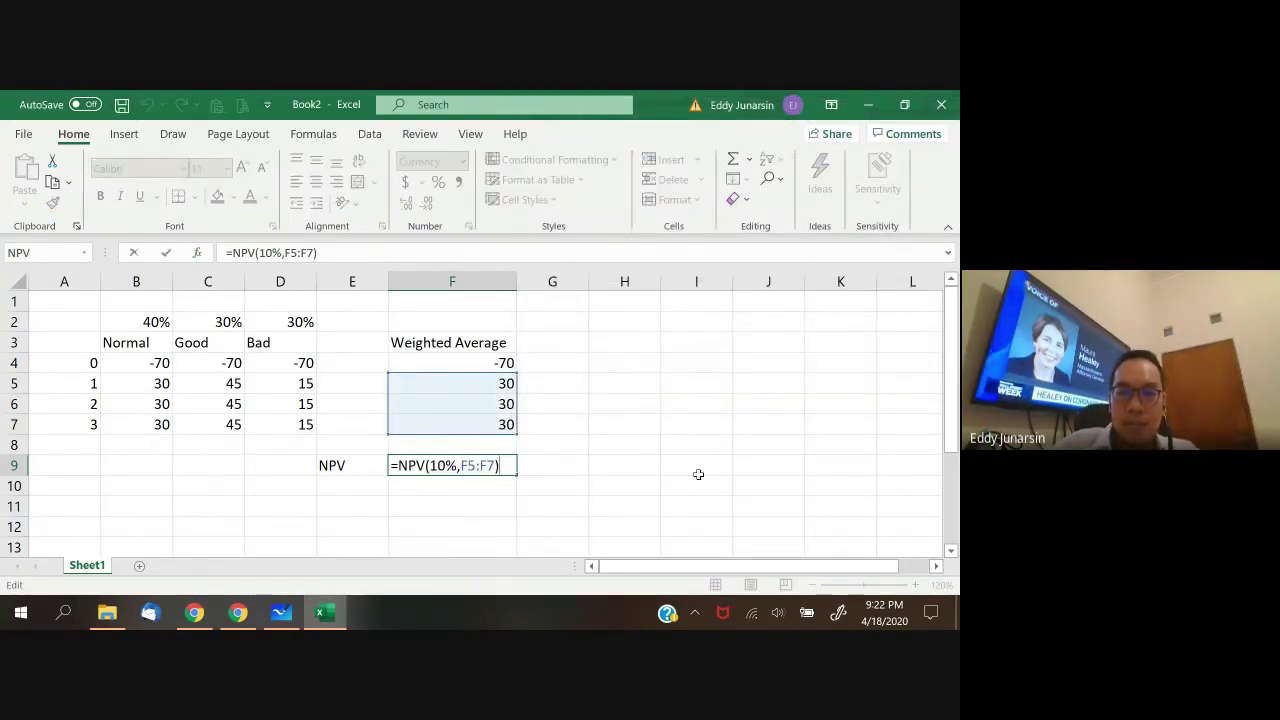
click(489, 364)
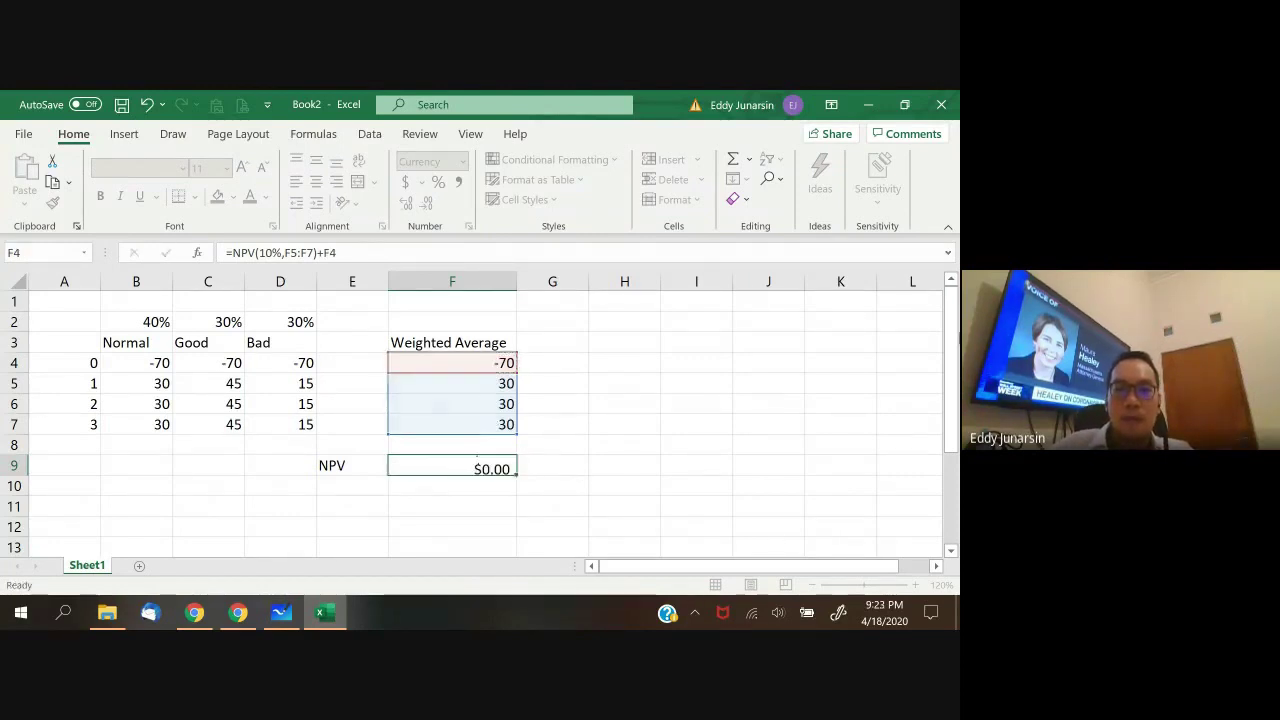
key(Return)
key(Up)
key(Left)
key(ctrl+Left)
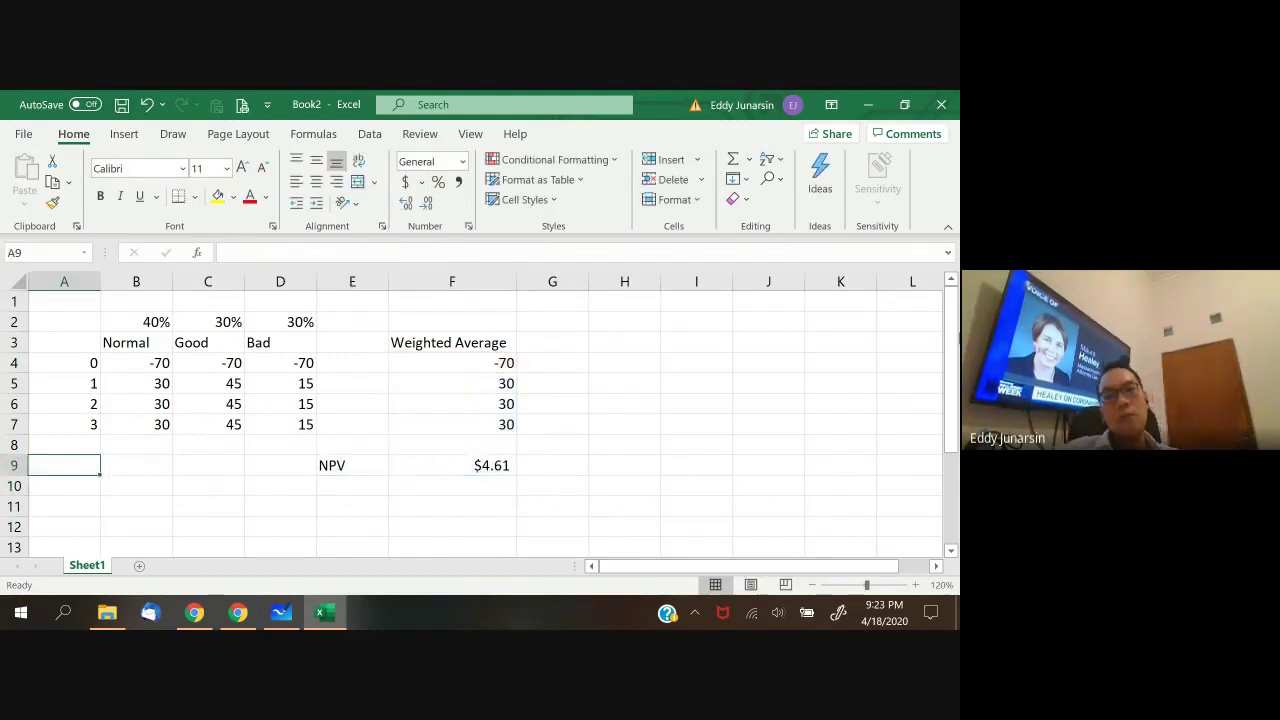
key(Right)
key(Right)
key(Right)
key(Right)
key(Right)
key(Right)
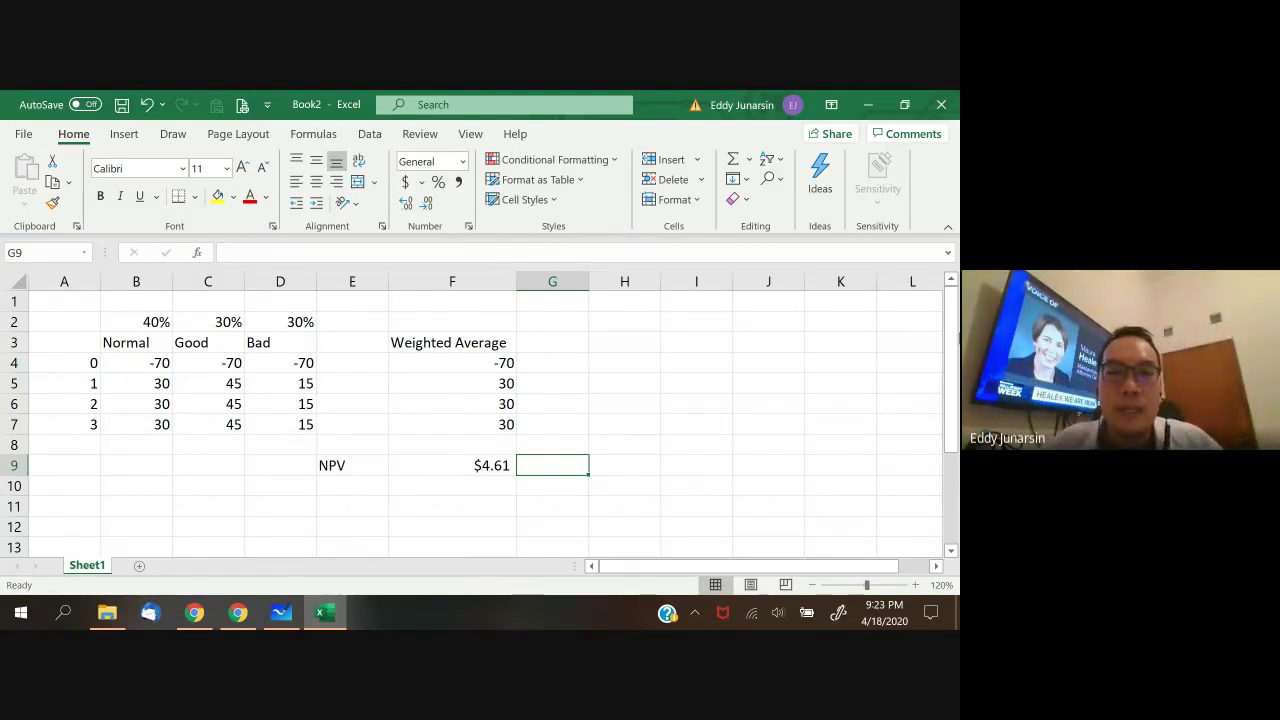
key(Left)
key(Left)
key(Left)
key(Left)
key(Left)
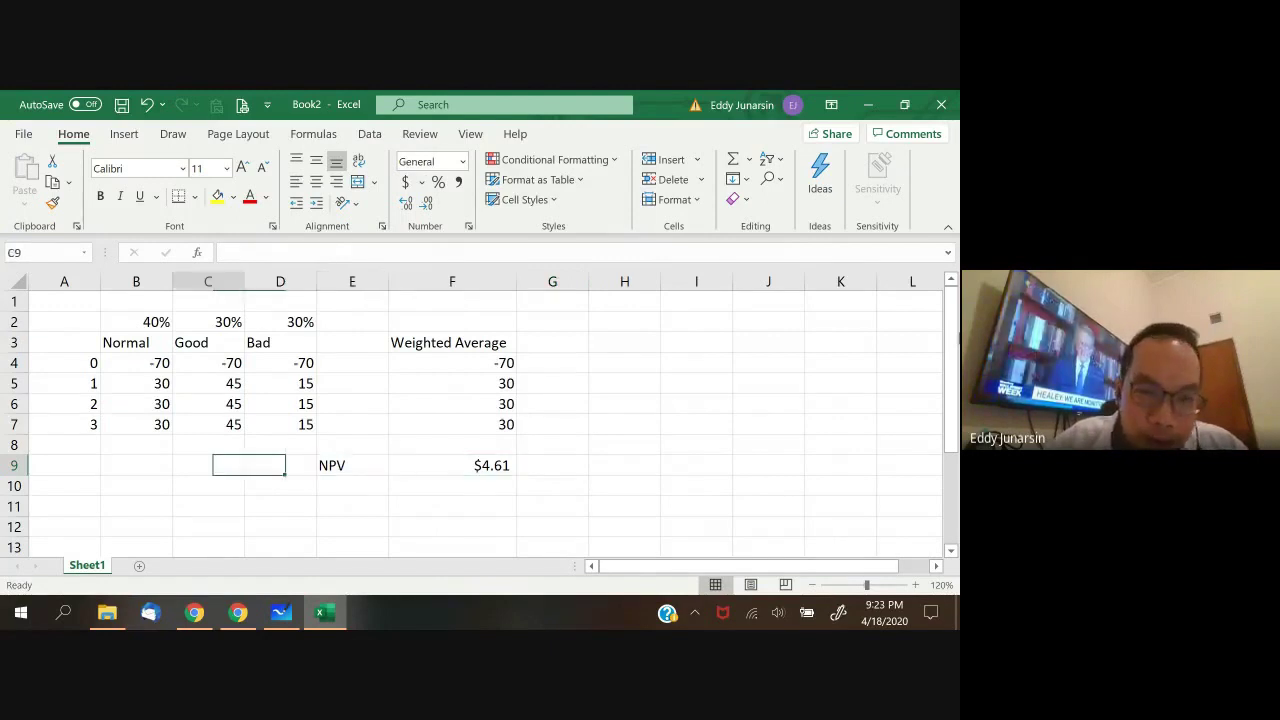
key(Right)
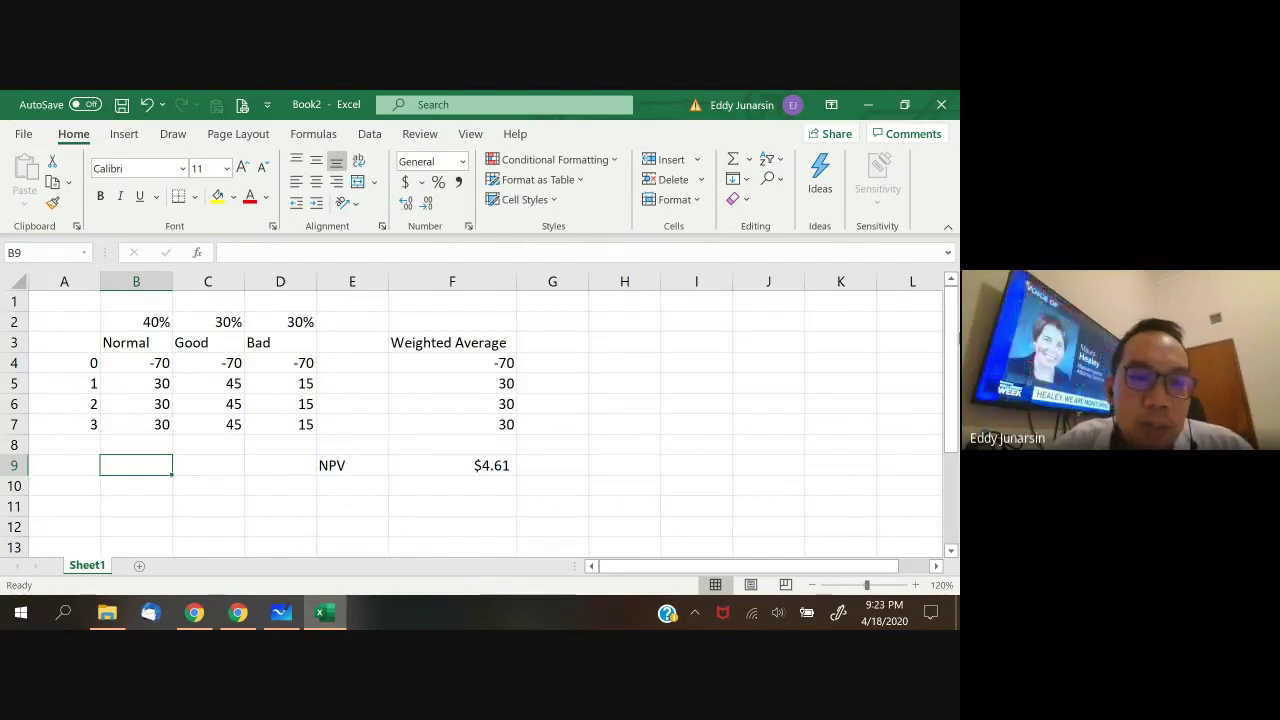
key(Right)
key(Right)
key(Right)
key(Right)
key(Right)
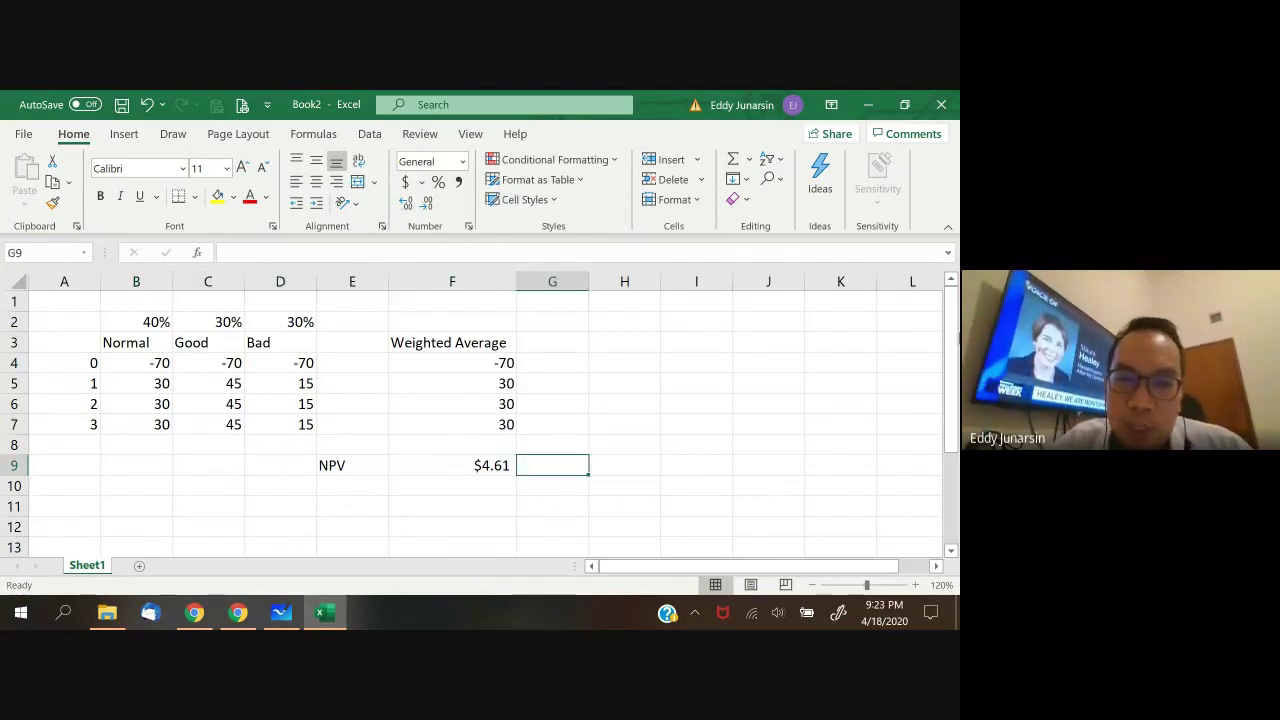
key(Left)
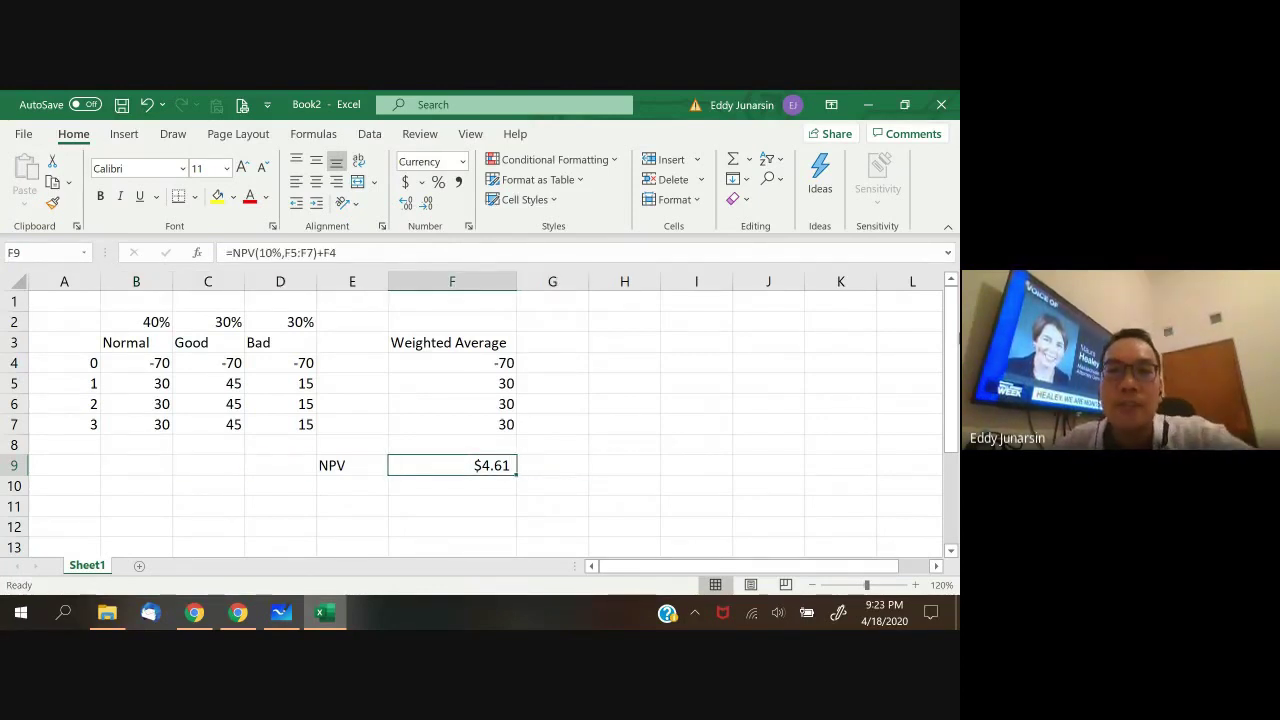
key(Left)
key(Left)
key(Left)
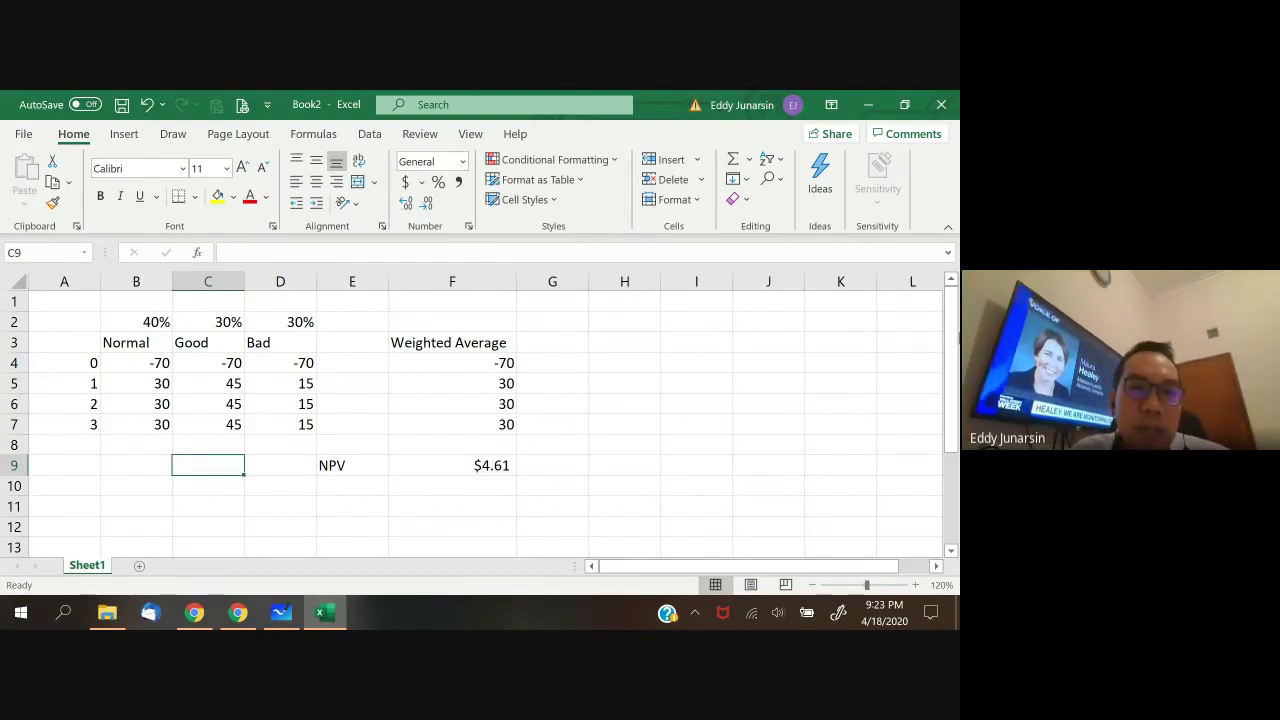
key(Right)
key(Up)
click(280, 321)
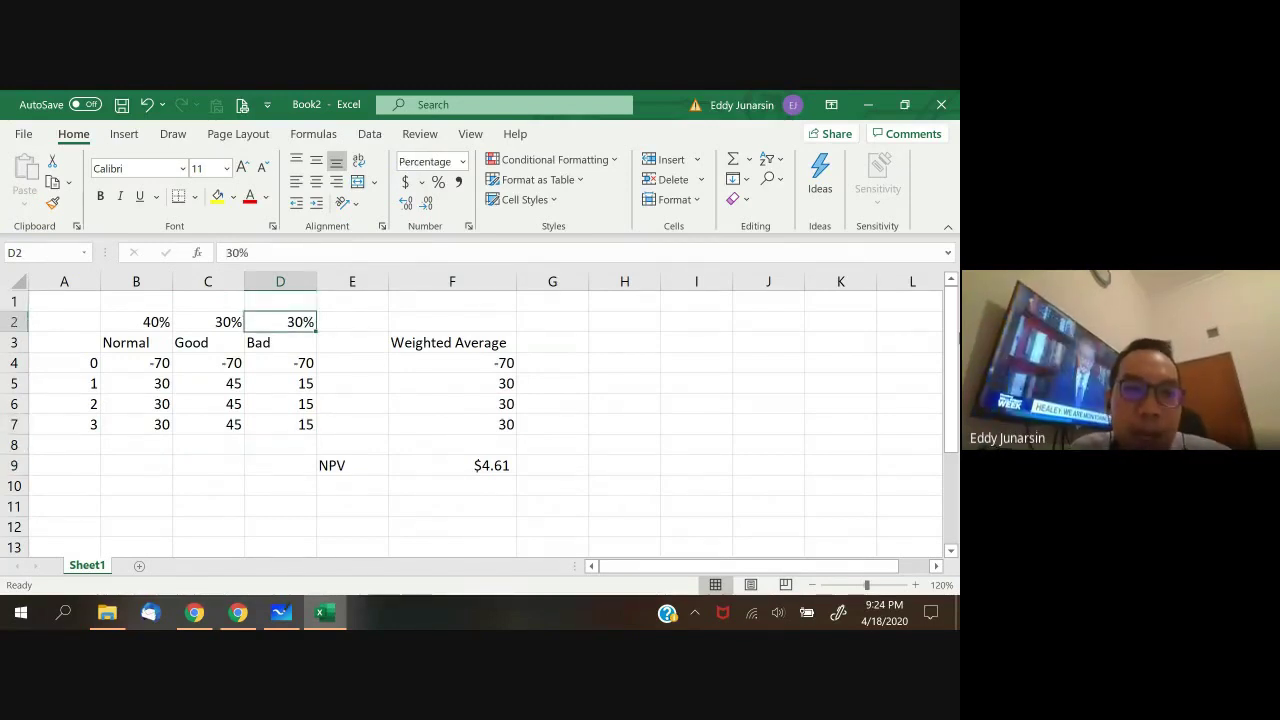
click(280, 342)
key(Down)
key(Down)
key(Down)
key(Down)
key(Down)
key(Down)
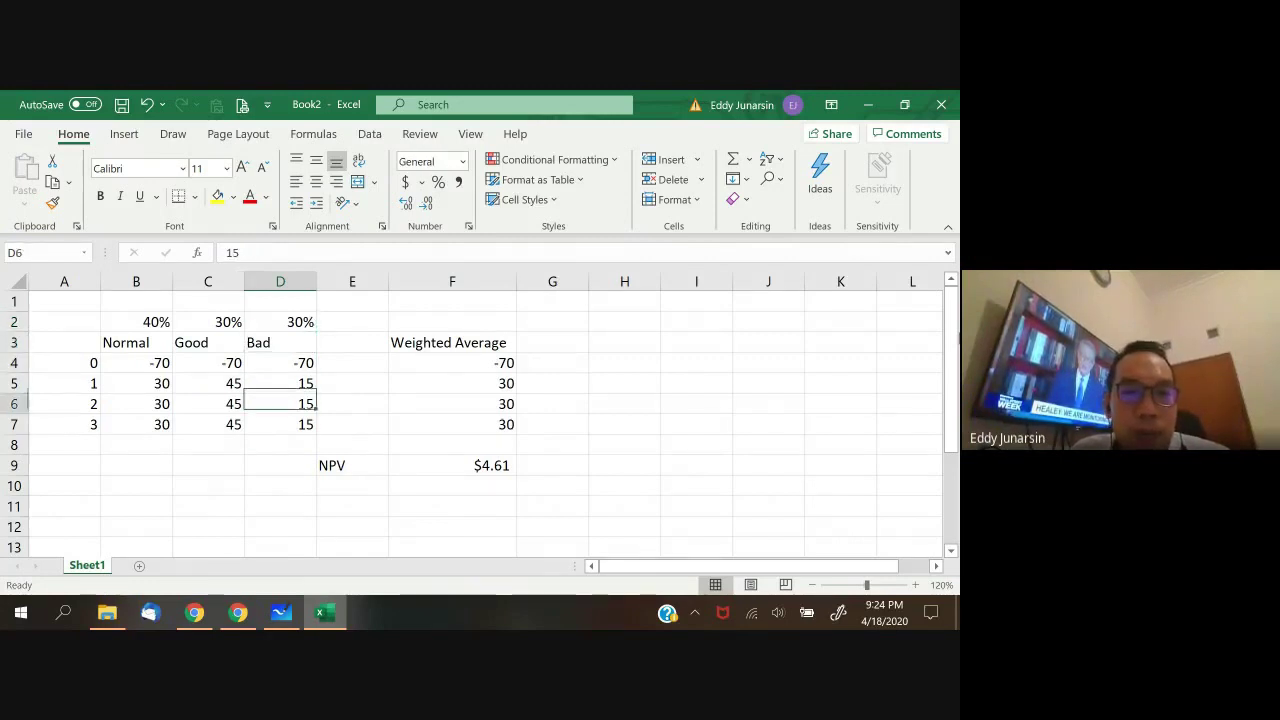
- Enter the label NPV in cell A9 for the individual scenario columns
key(Left)
key(Left)
key(Left)
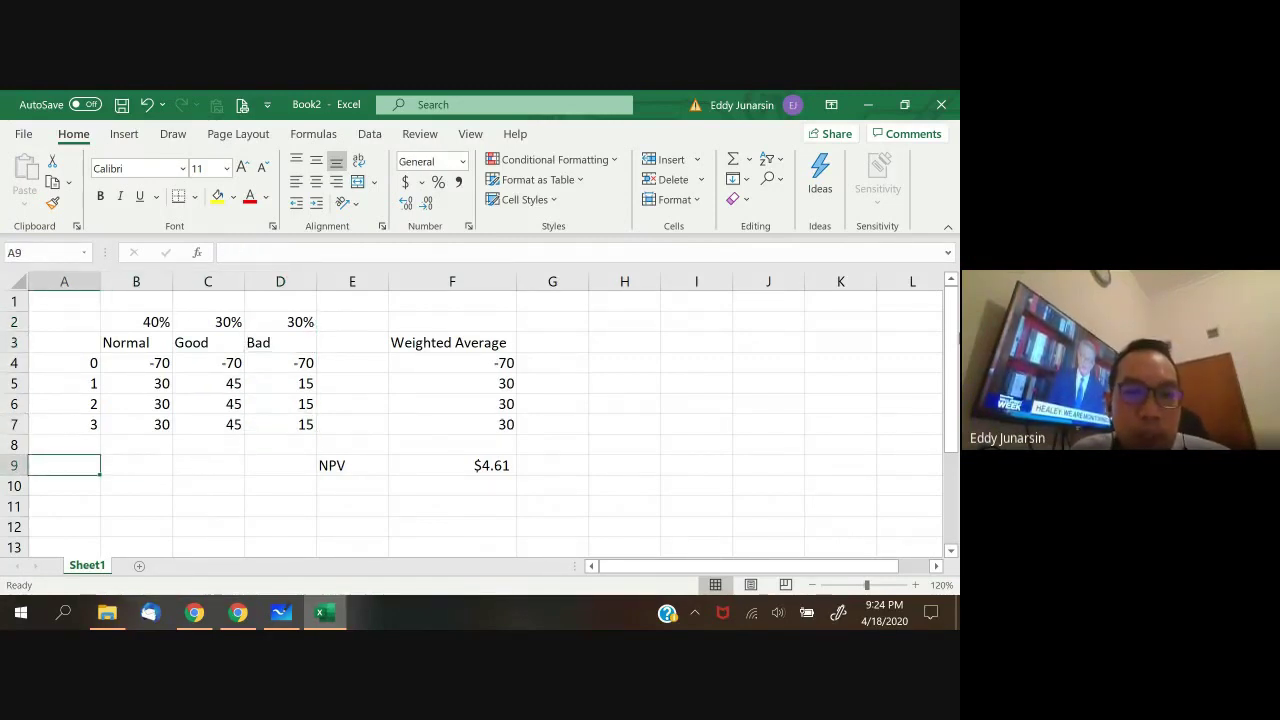
text(NPV)
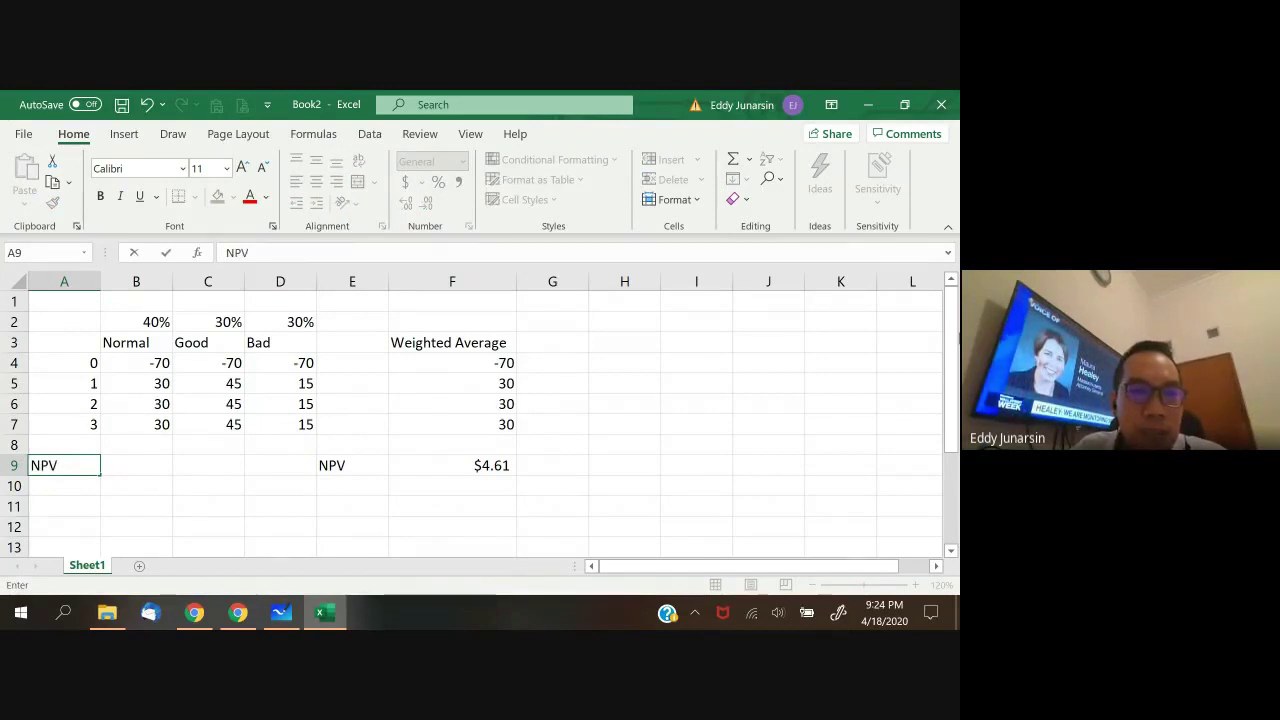
key(Return)
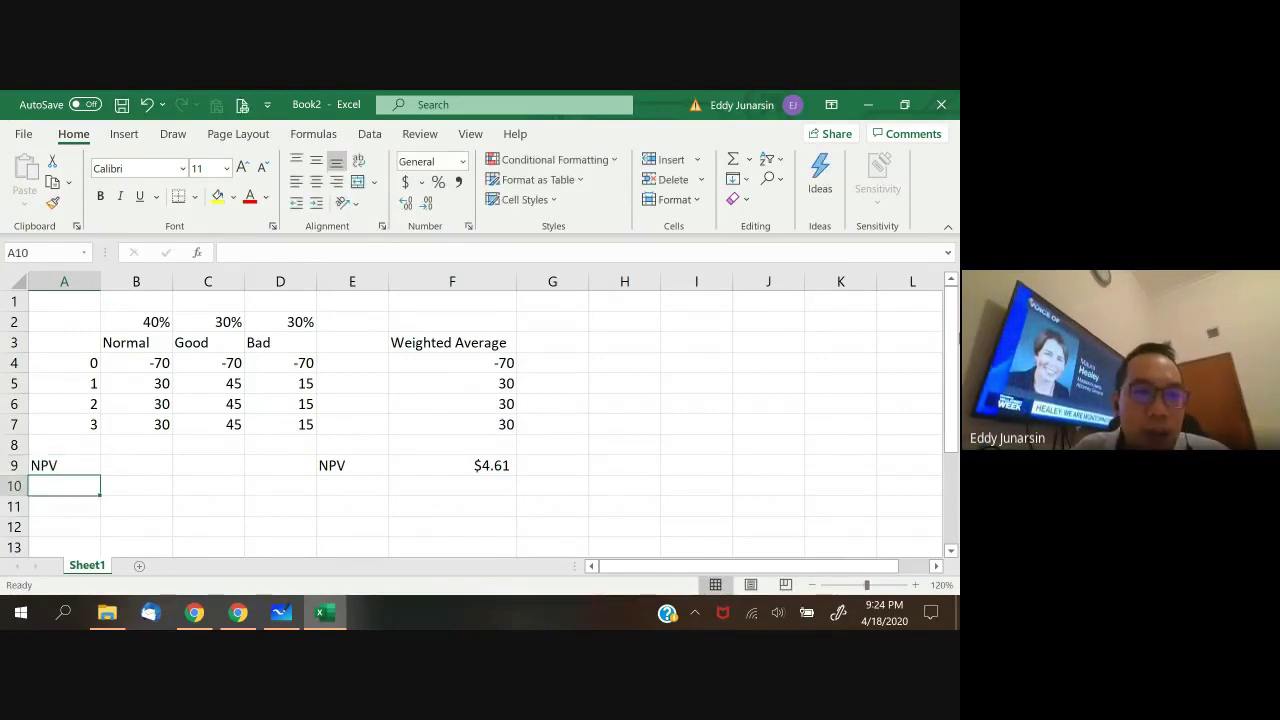
- Insert the financial function NPV in cell B9 beneath the Normal scenario's cash flows
key(Up)
key(Right)
key(Right)
key(Right)
key(Right)
key(Right)
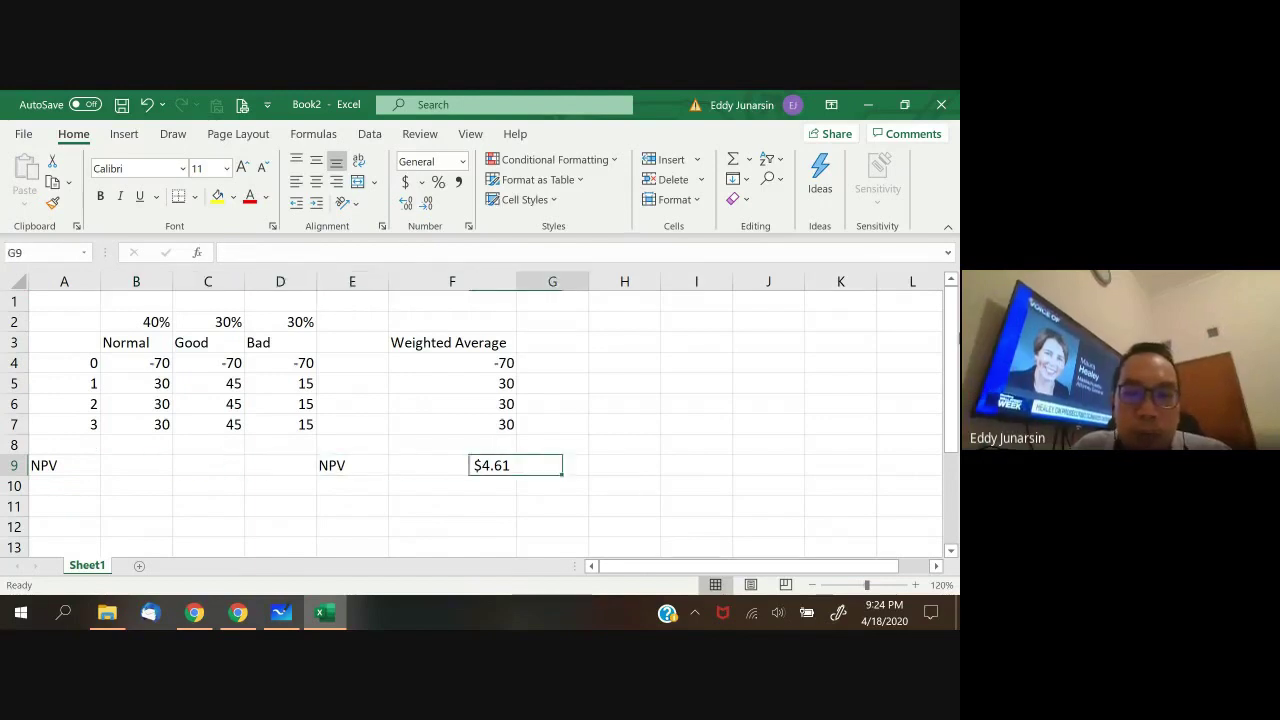
key(Left)
key(Left)
key(Left)
key(Left)
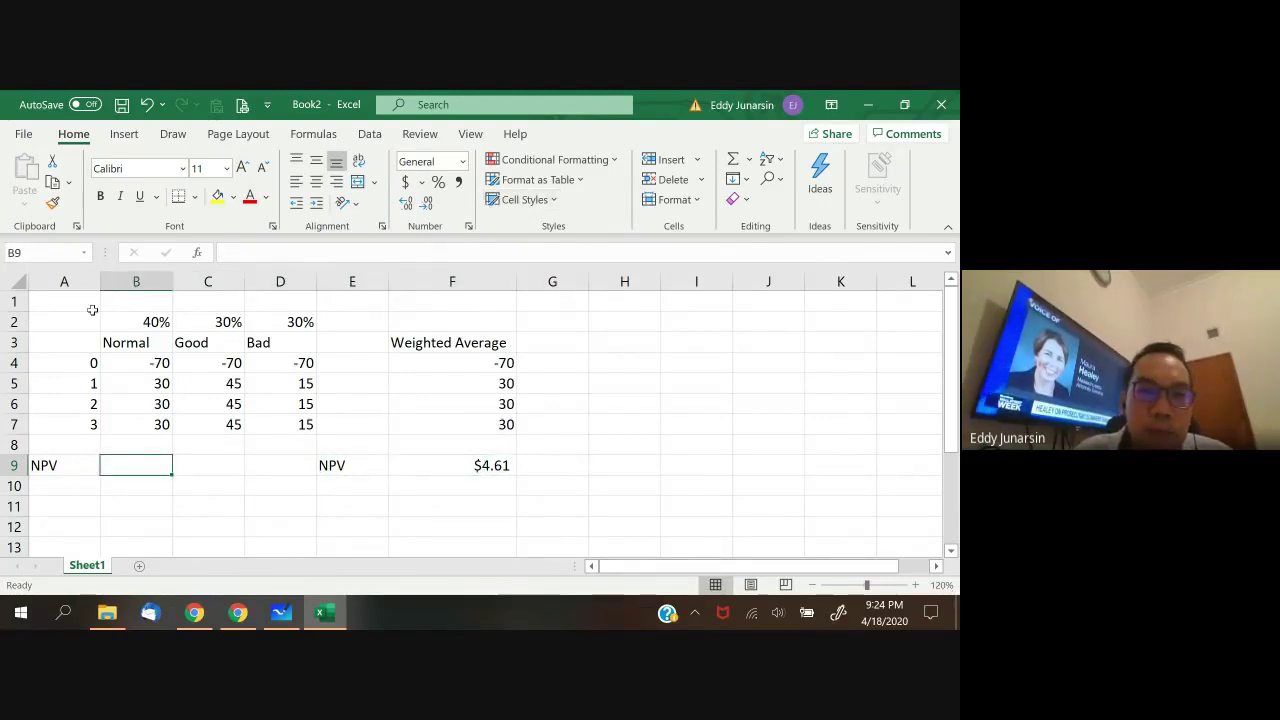
click(197, 253)
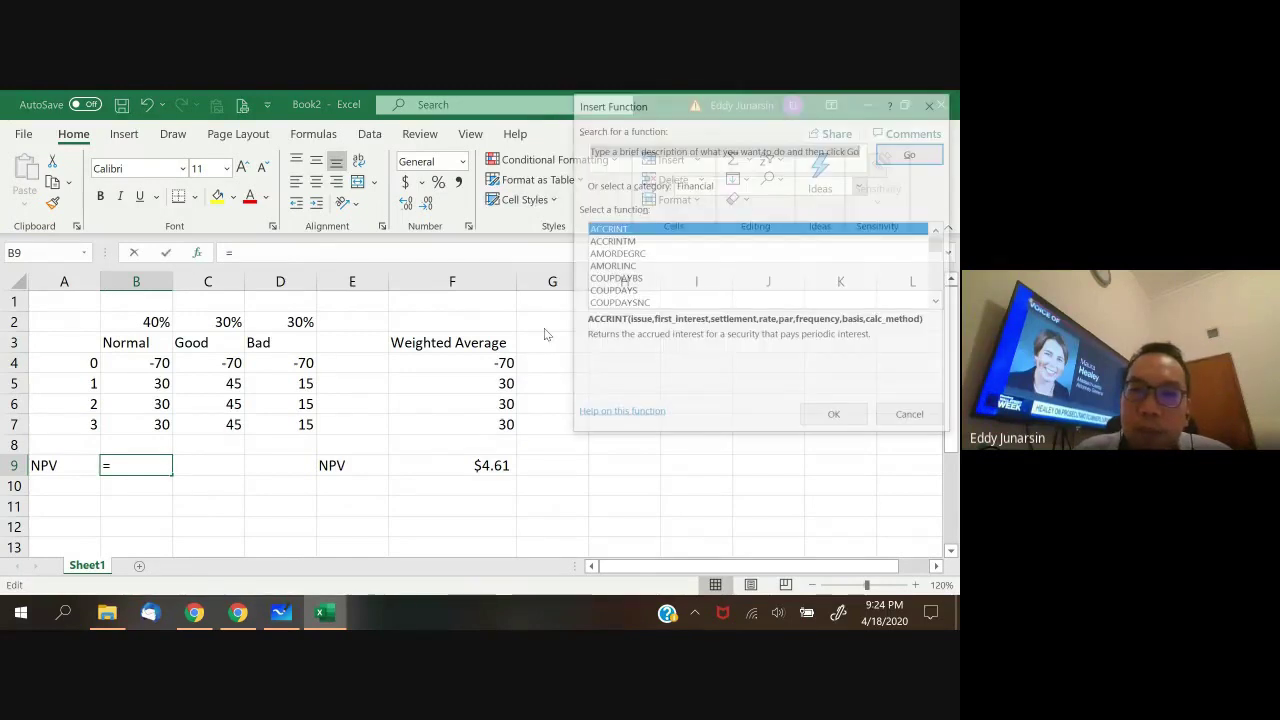
scroll(720, 265, down, 5)
scroll(727, 274, down, 4)
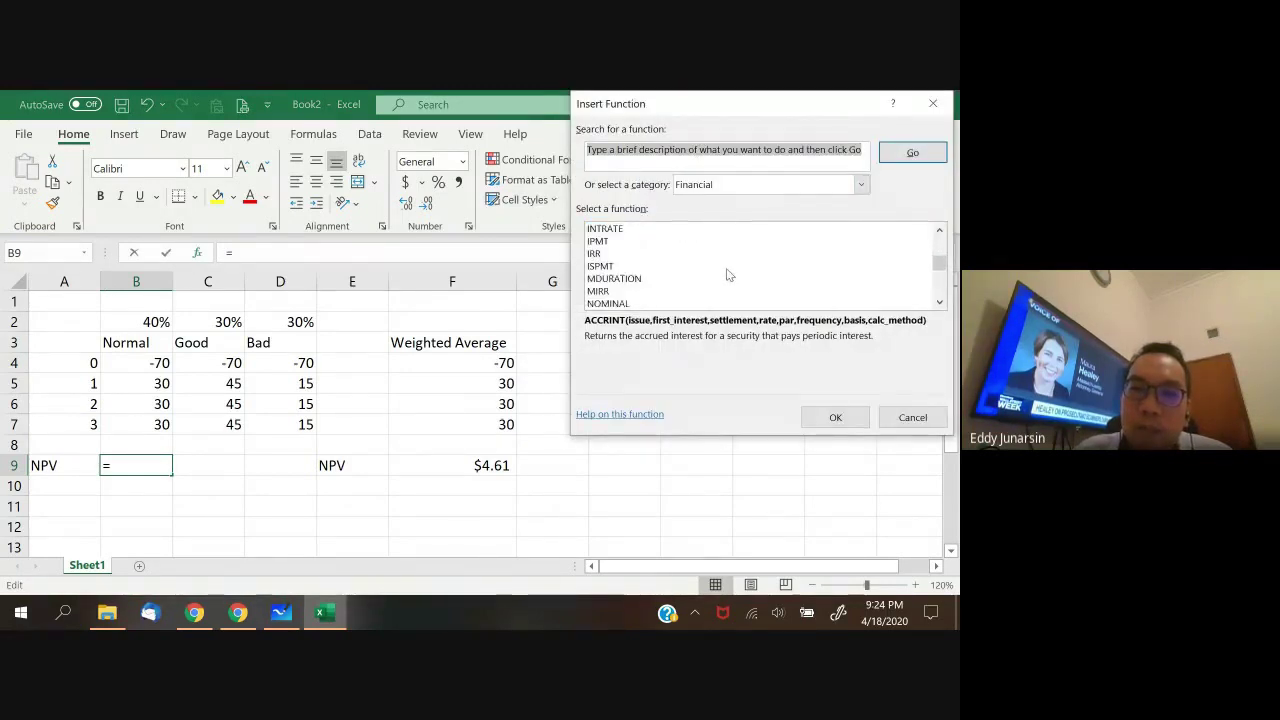
click(720, 254)
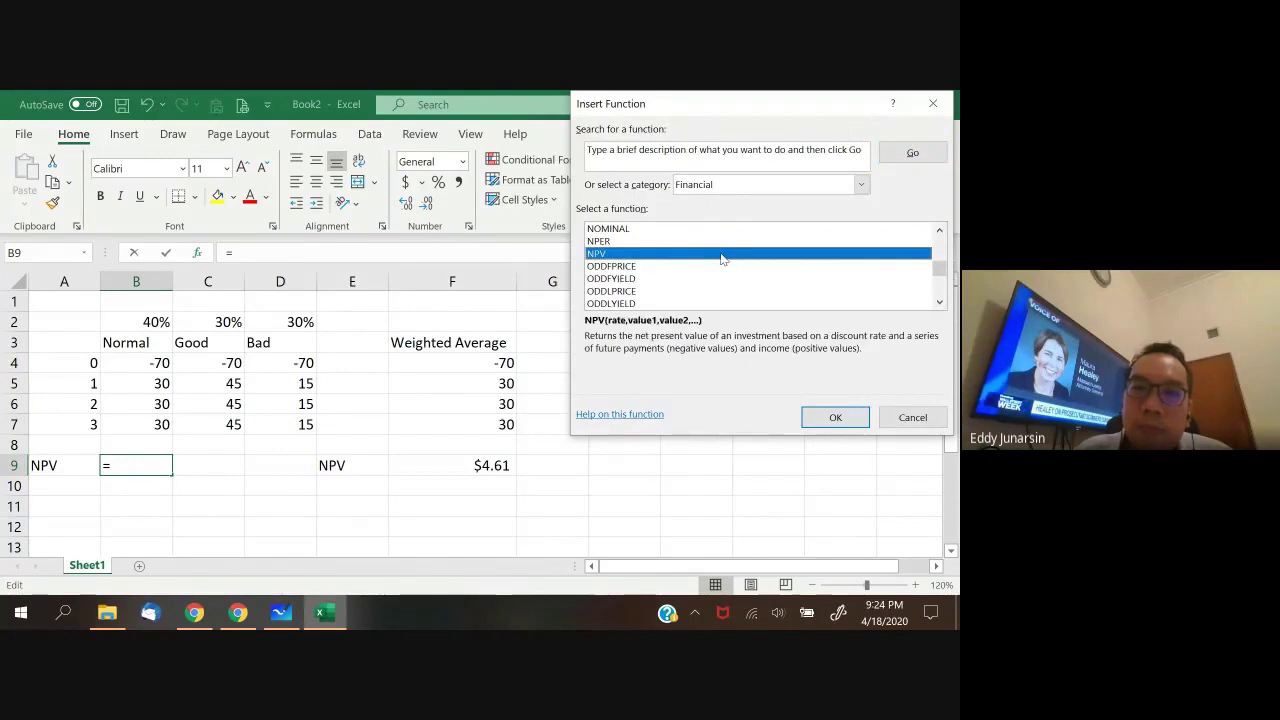
double_click(720, 254)
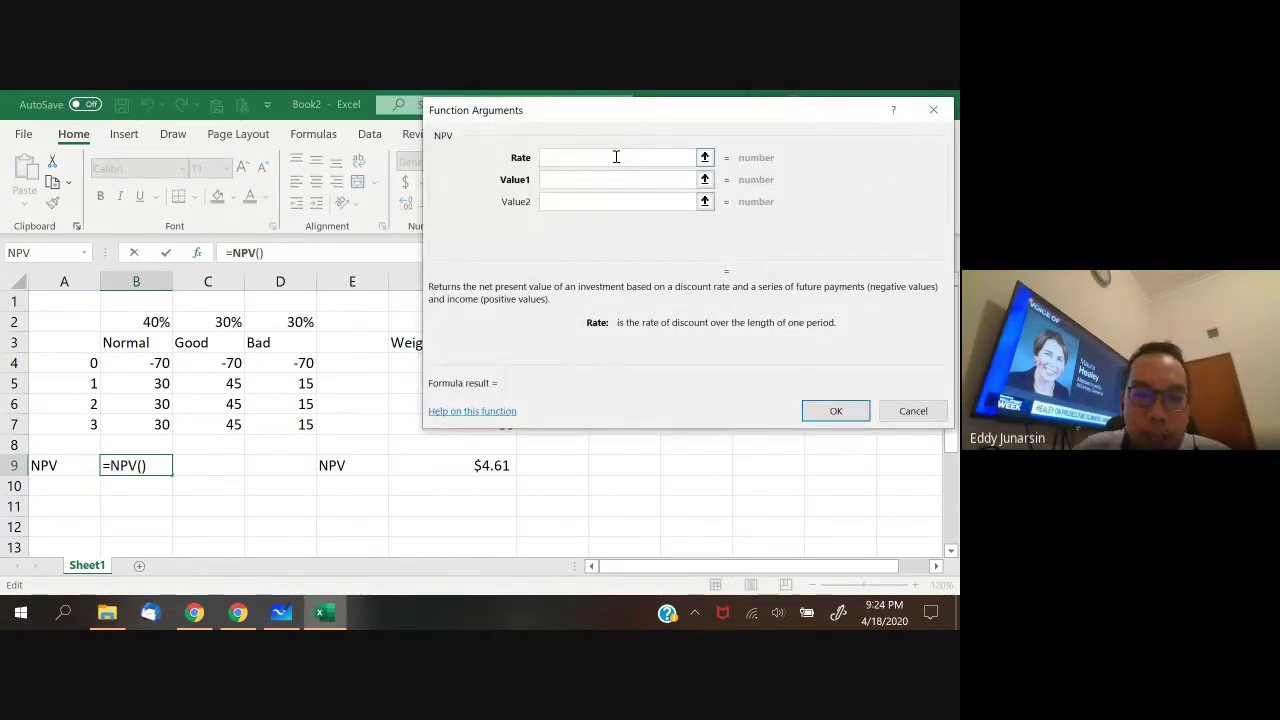
- Set the NPV rate to 10% with the Normal cash flows B5:B7 as the first value, and confirm the function
text(10%)
key(Tab)
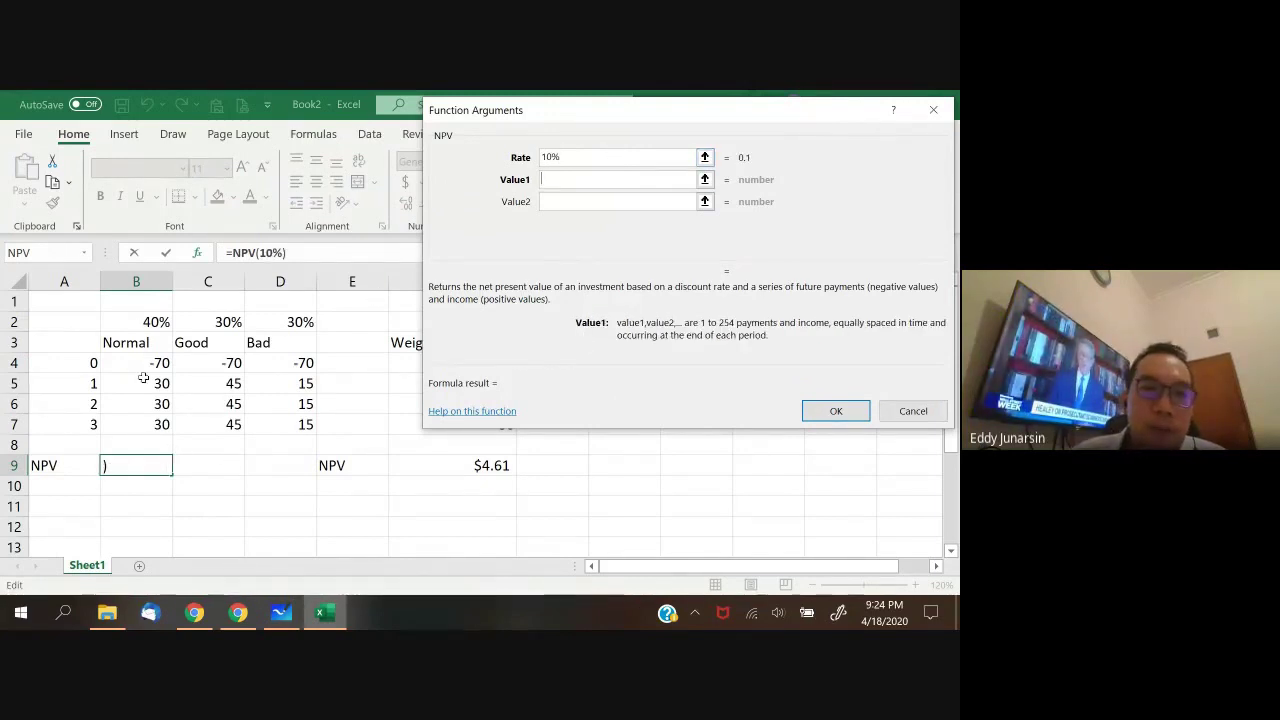
drag(143, 383, 168, 428)
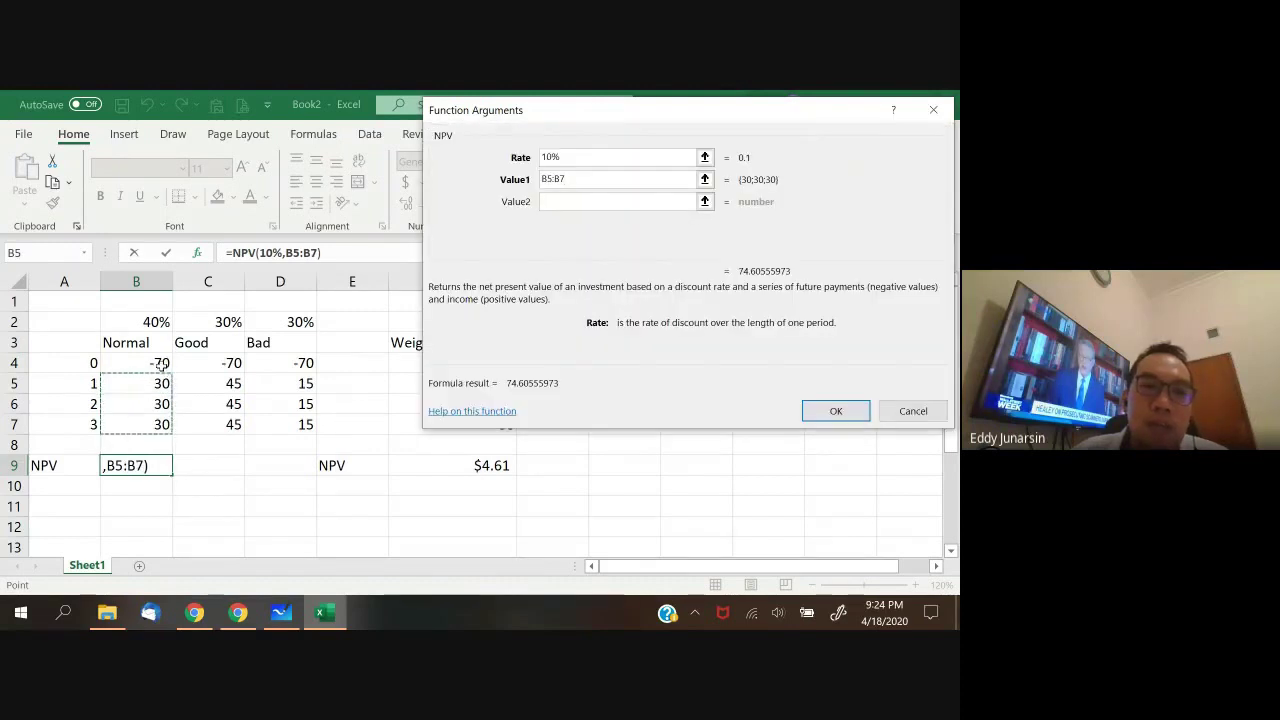
click(858, 414)
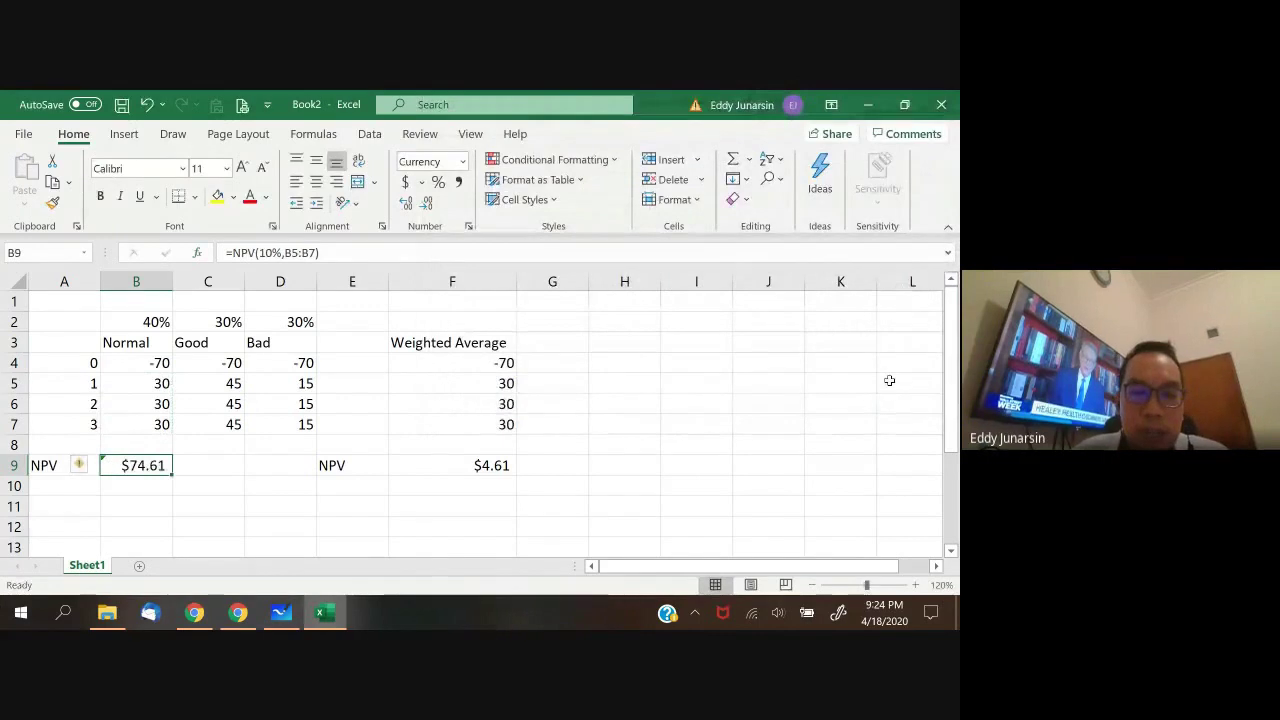
key(F2)
text(+)
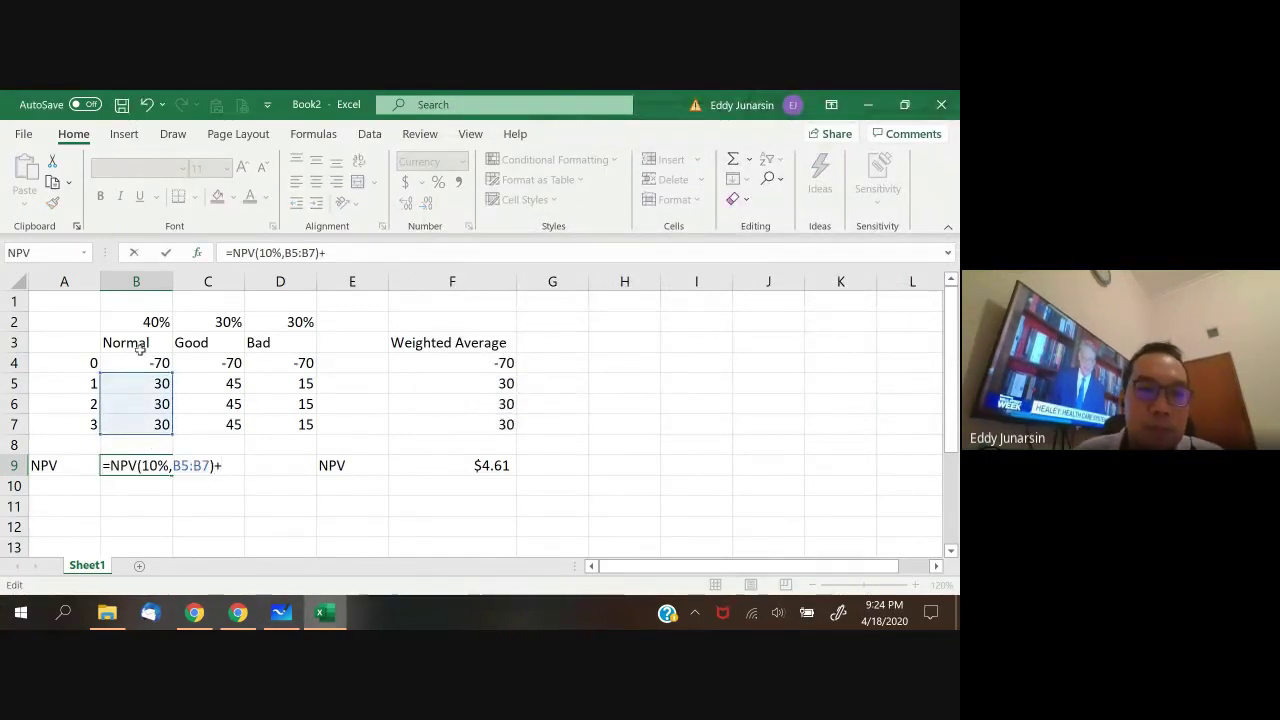
click(142, 366)
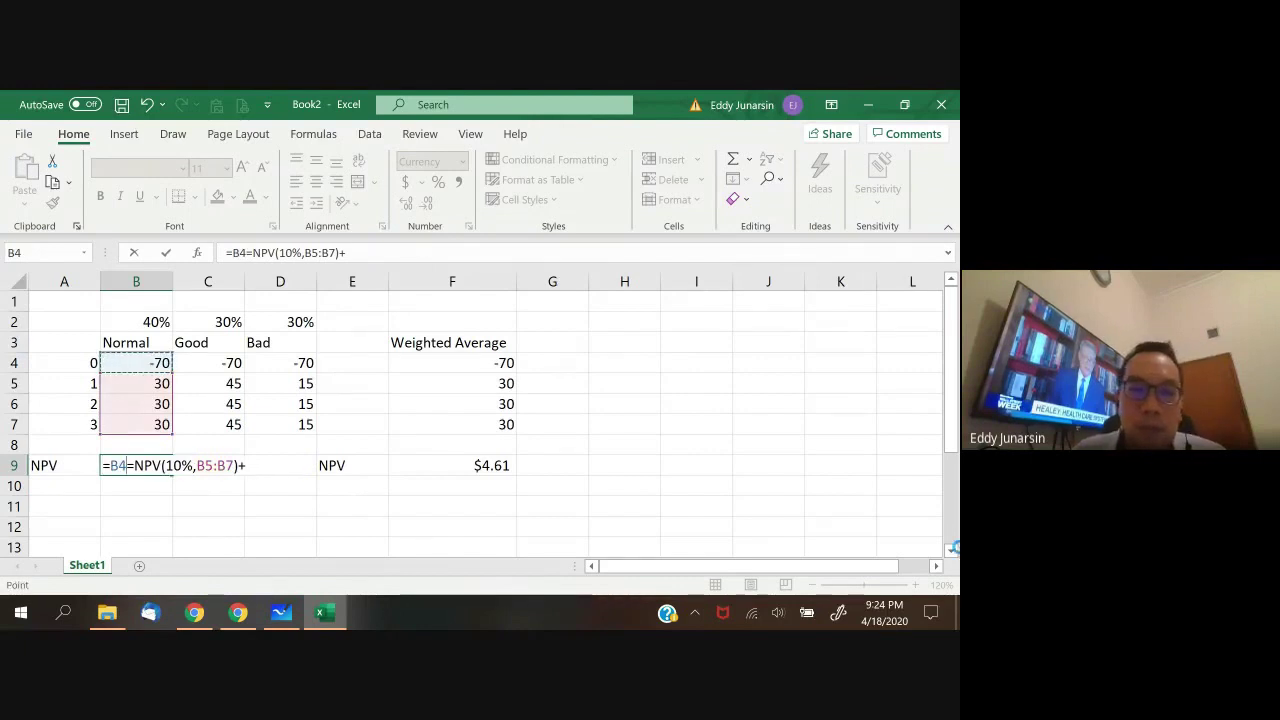
key(Return)
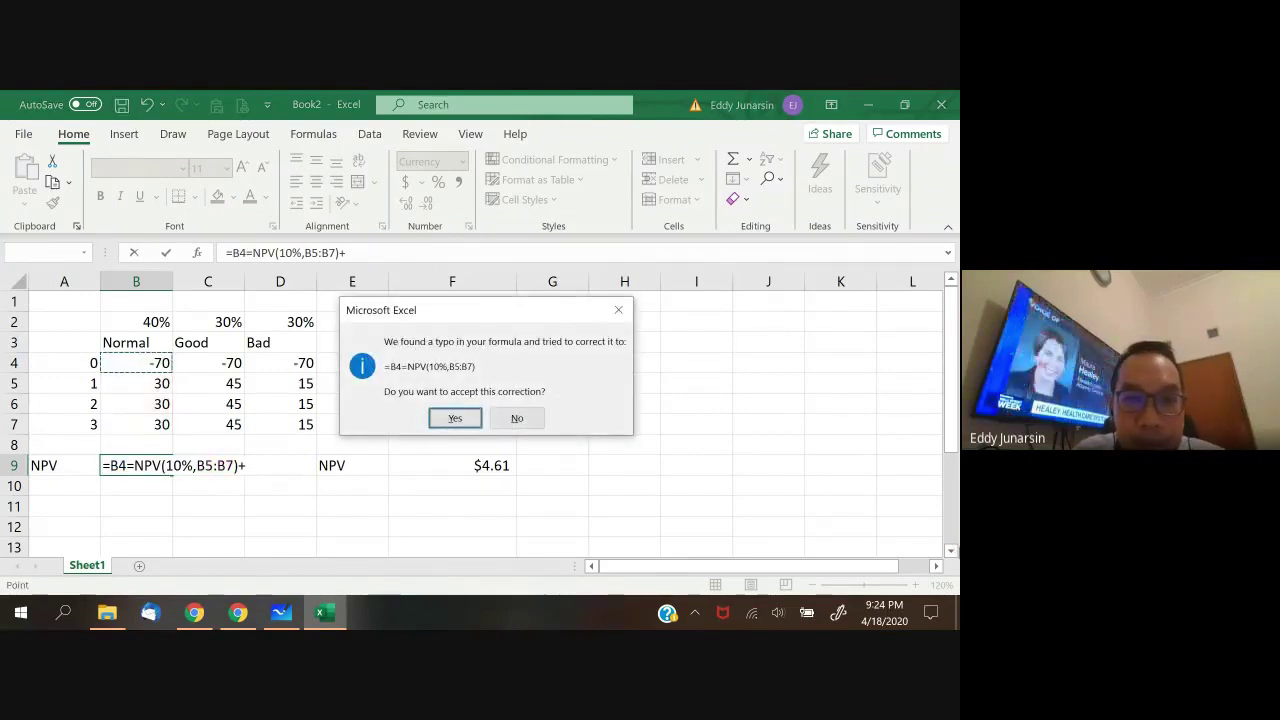
key(n)
key(Return)
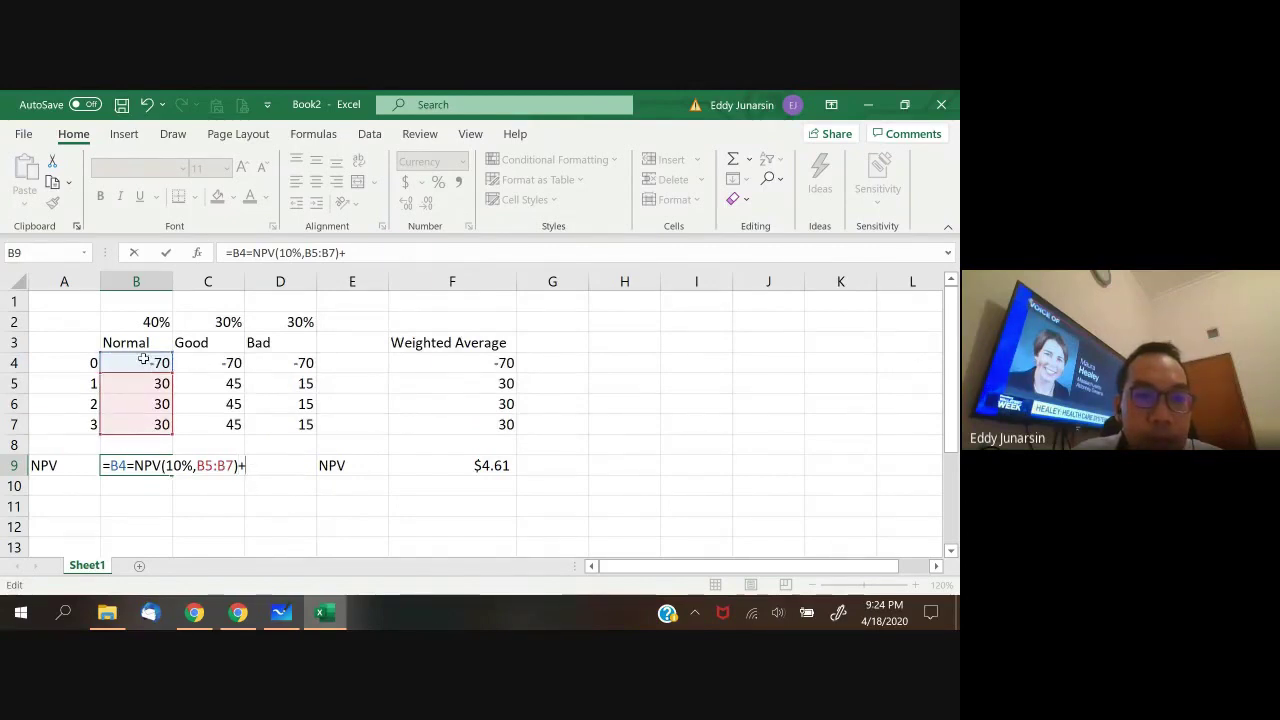
key(Escape)
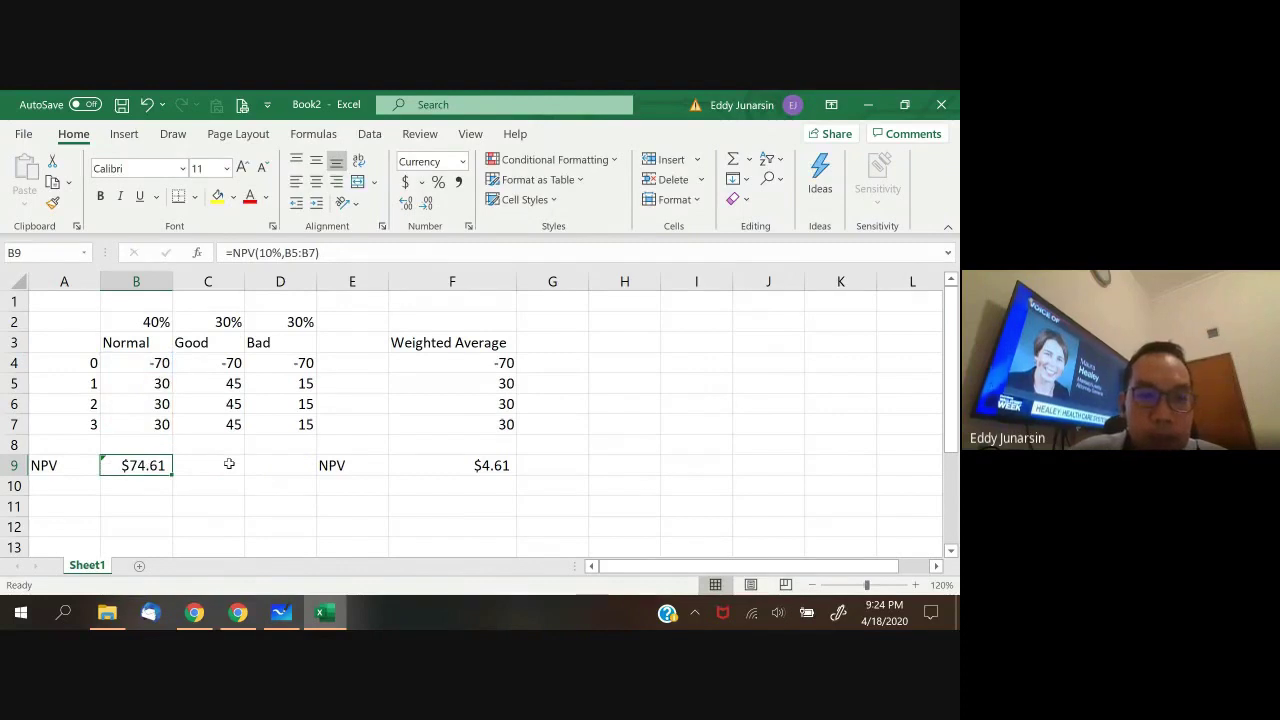
- Add the Normal scenario's initial investment to the B9 formula, making it =NPV(10%,B5:B7)+B4
key(F2)
text(+)
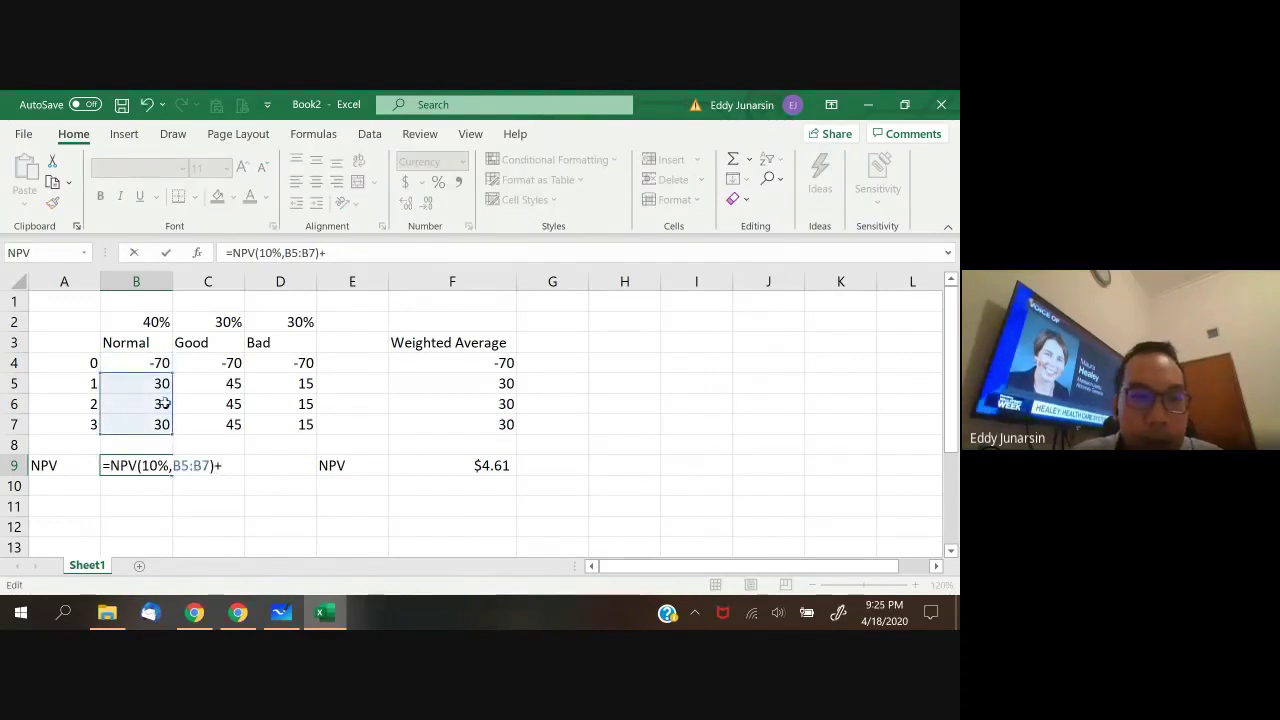
click(152, 365)
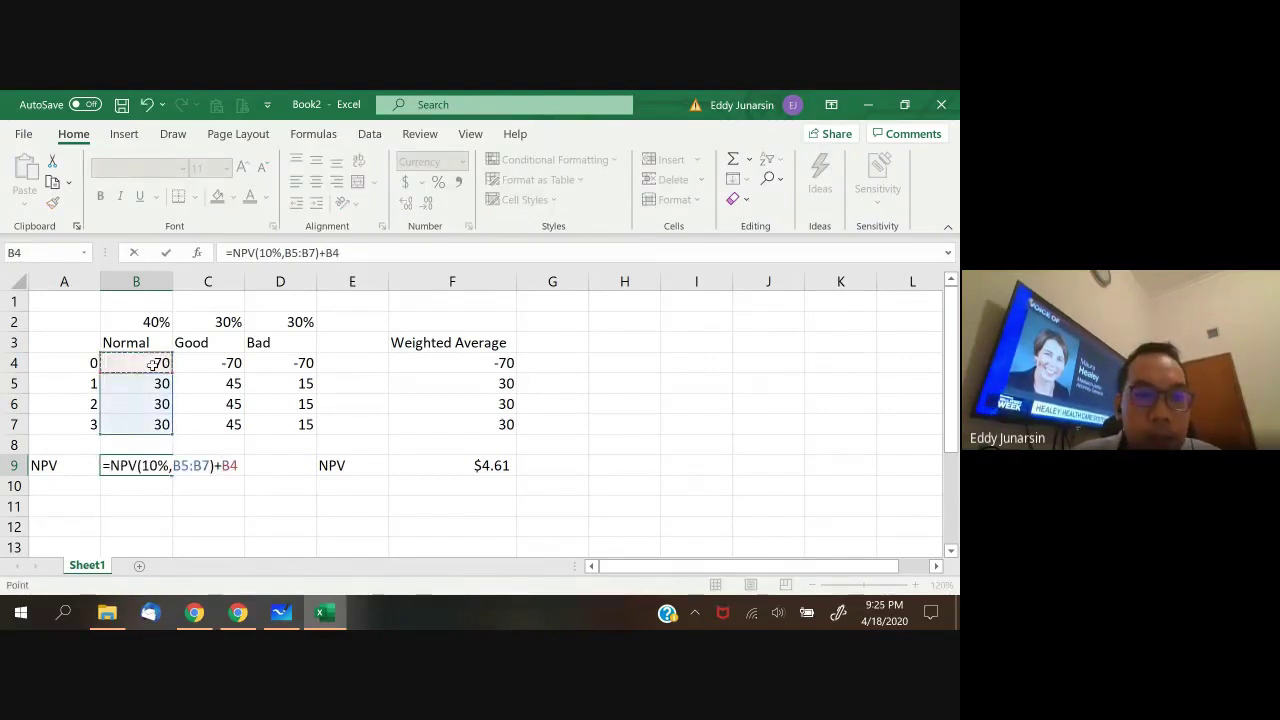
key(Return)
key(Up)
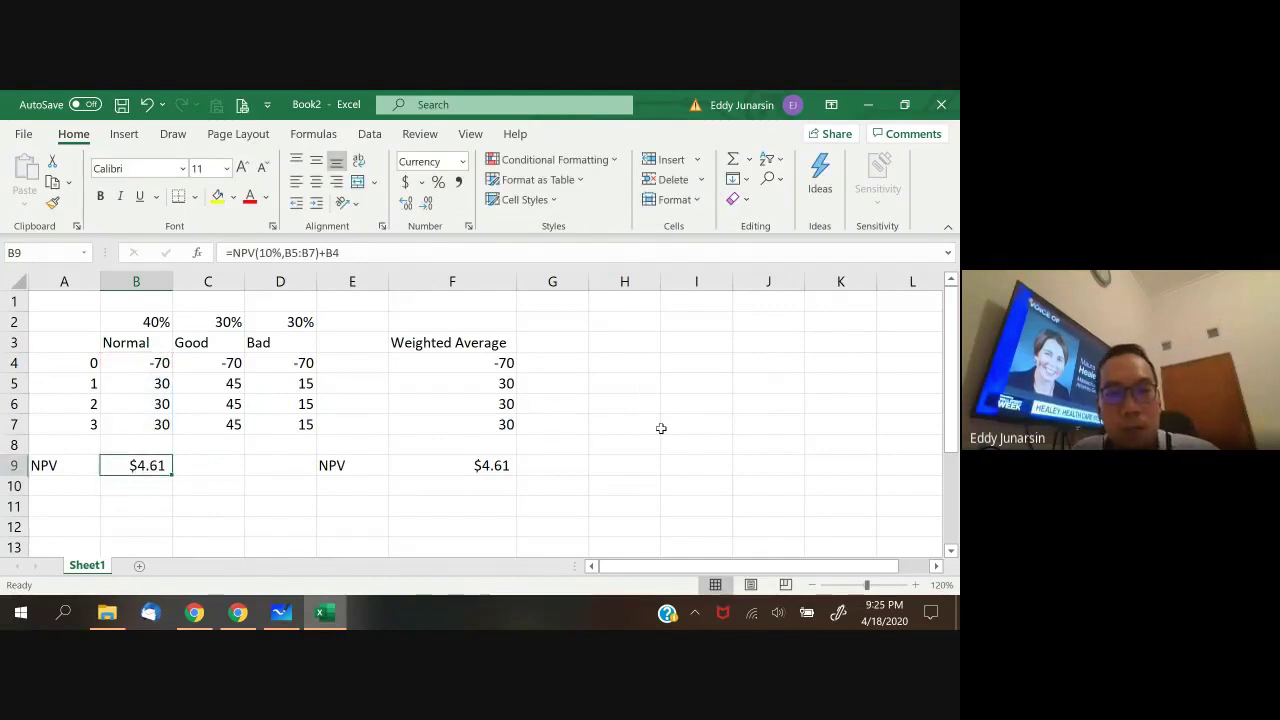
- Copy the NPV formula from B9 across to C9:D9 for the Good and Bad scenarios
key(ctrl+c)
key(shift+Right)
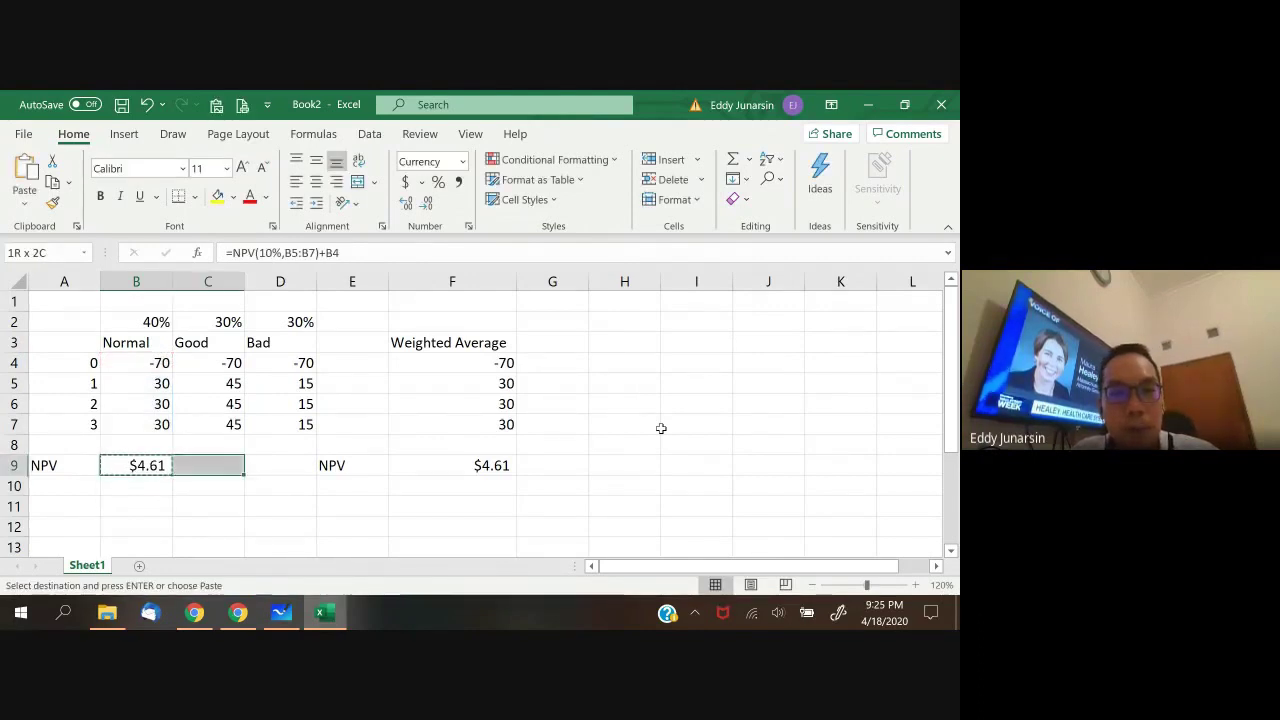
key(shift+Right)
key(ctrl+v)
key(Left)
key(Right)
key(Right)
key(Right)
key(Escape)
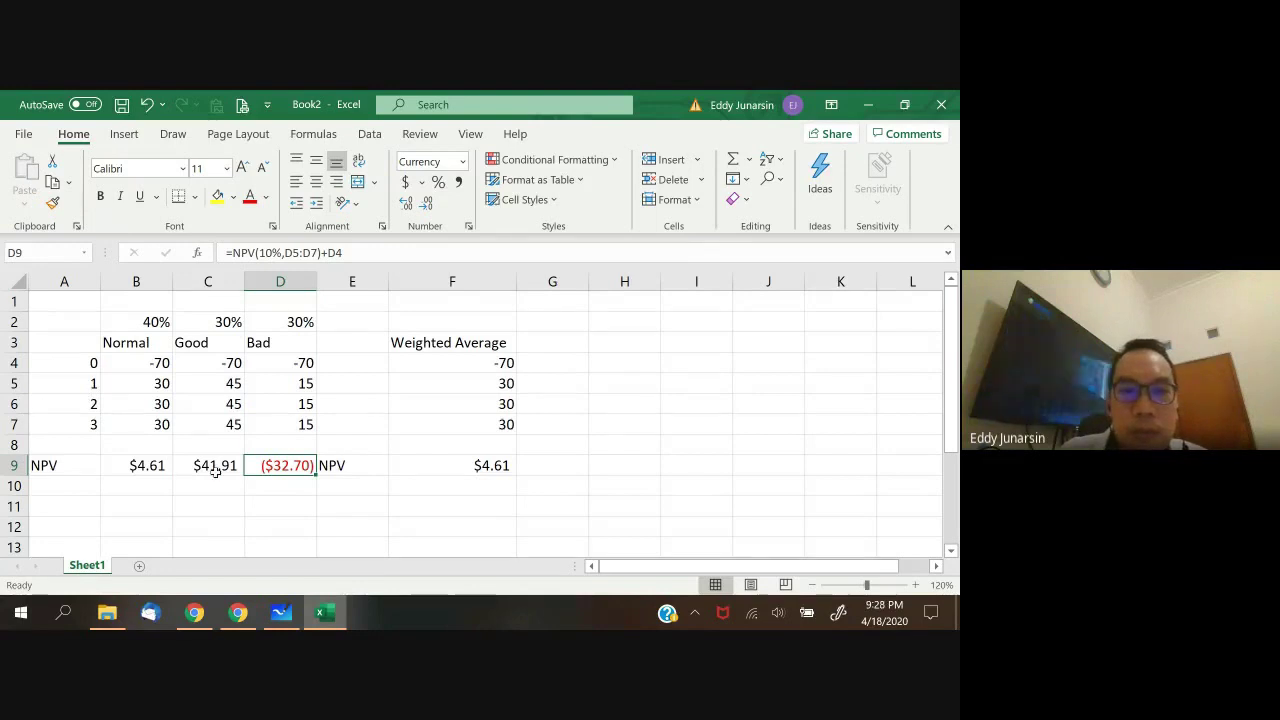
- Switch to Microsoft Whiteboard and handwrite years 0 and 1 below the Bad timeline, with -70 under year 1
scroll(215, 468, down, 1)
scroll(215, 472, up, 1)
click(281, 612)
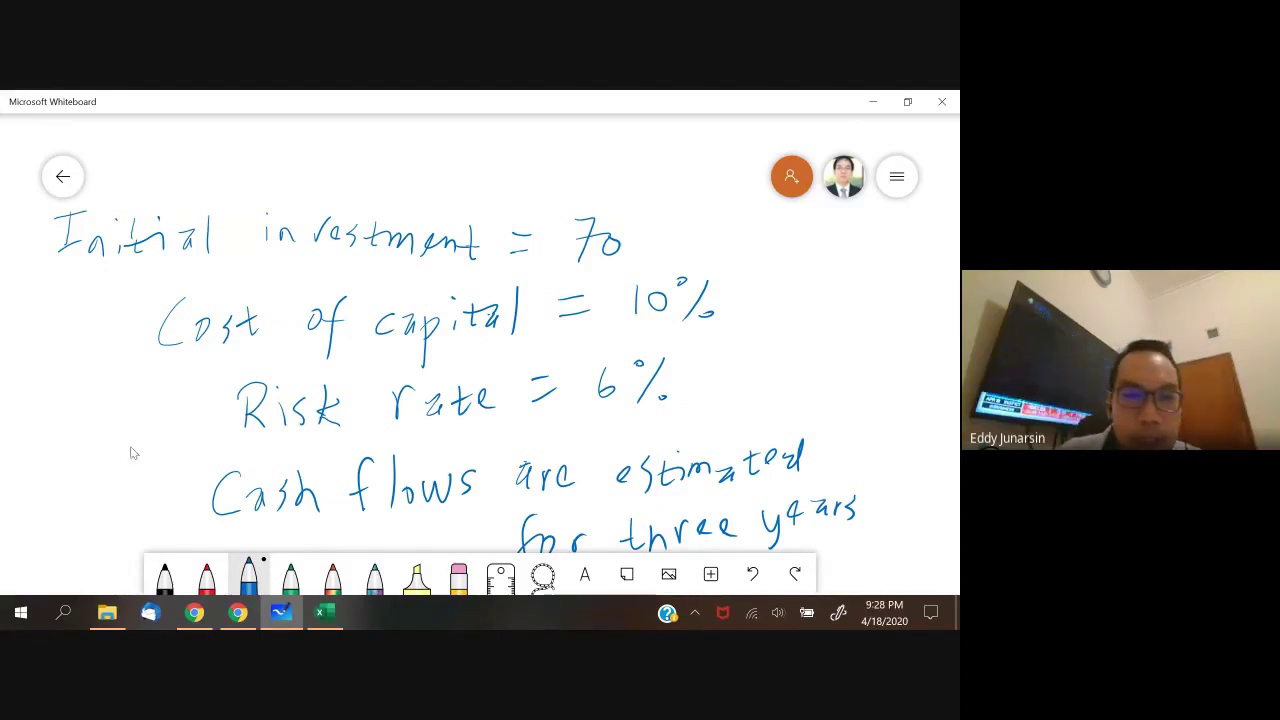
scroll(124, 464, down, 5)
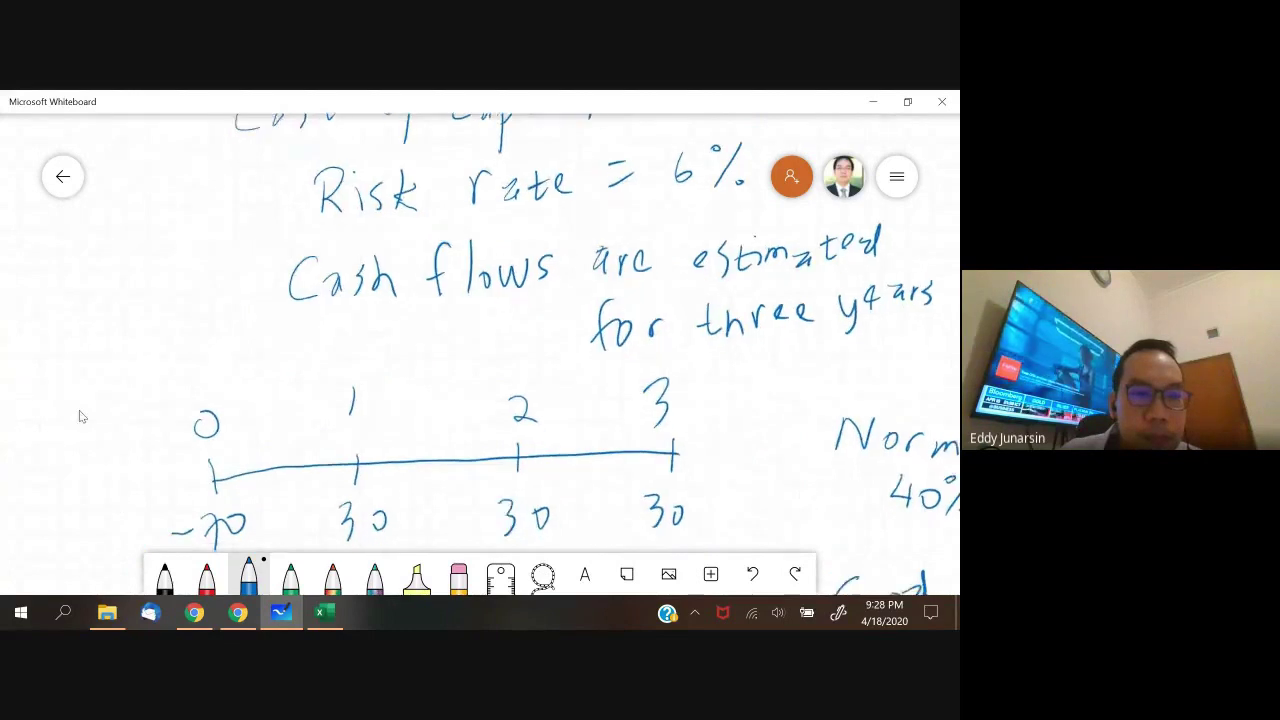
scroll(116, 446, down, 3)
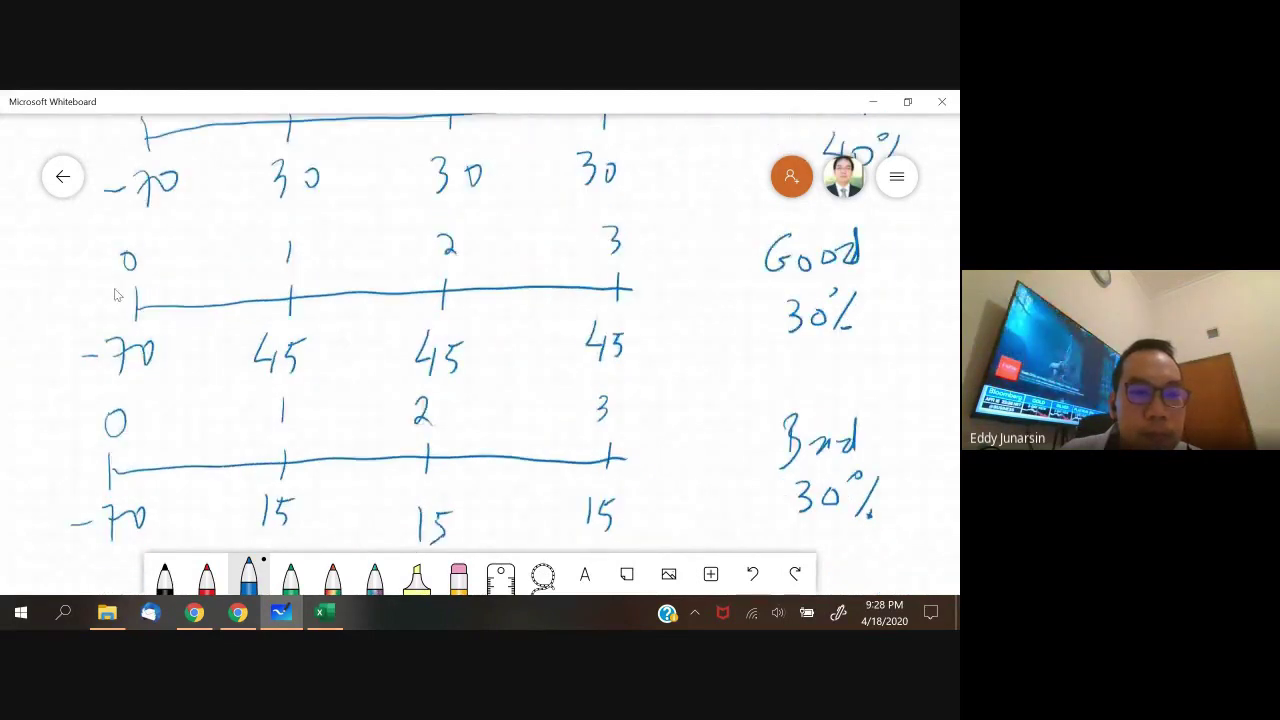
scroll(100, 449, down, 4)
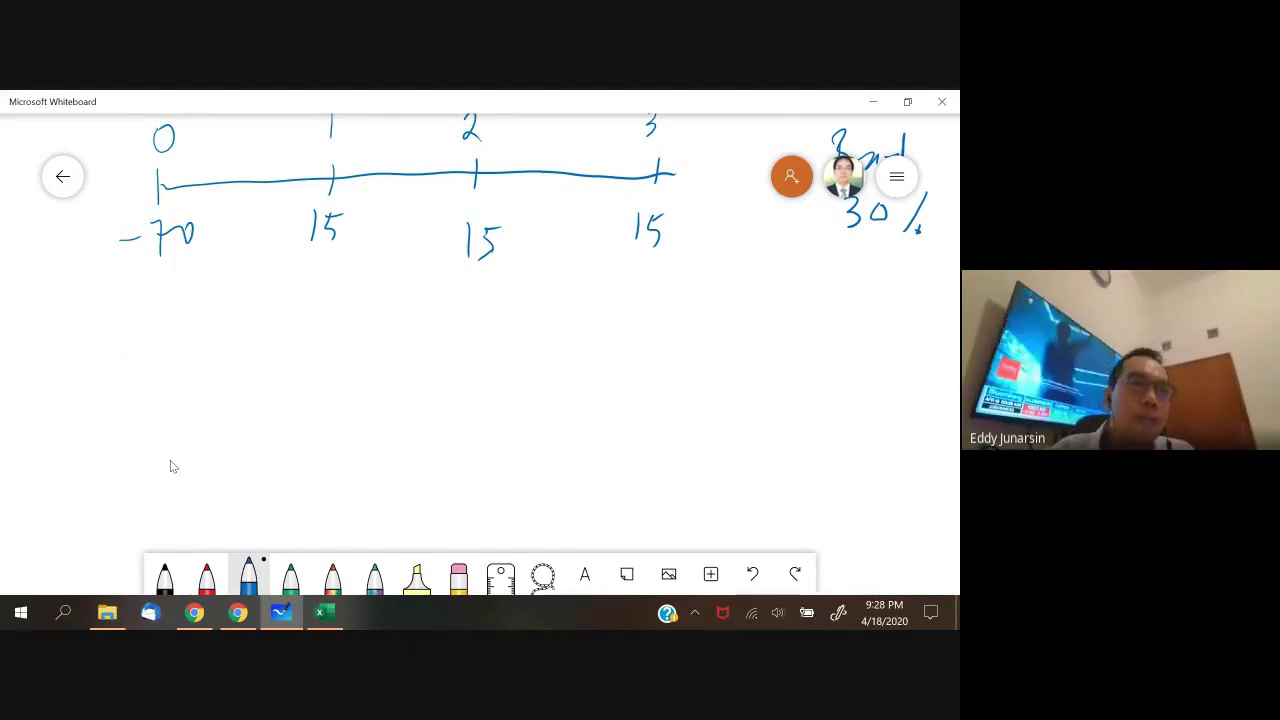
mouse_move(170, 467)
mouse_down()
mouse_move(216, 389)
mouse_move(216, 432)
mouse_up()
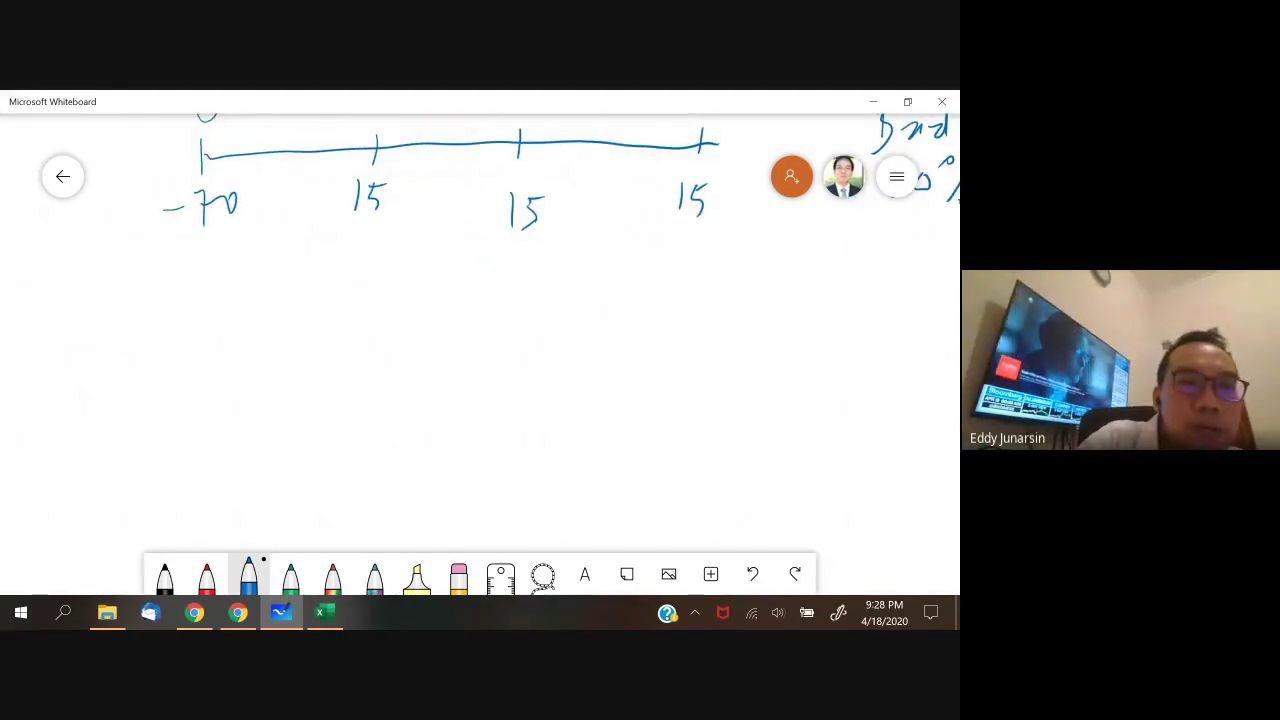
mouse_move(112, 316)
mouse_down()
mouse_move(105, 348)
mouse_move(114, 314)
mouse_up()
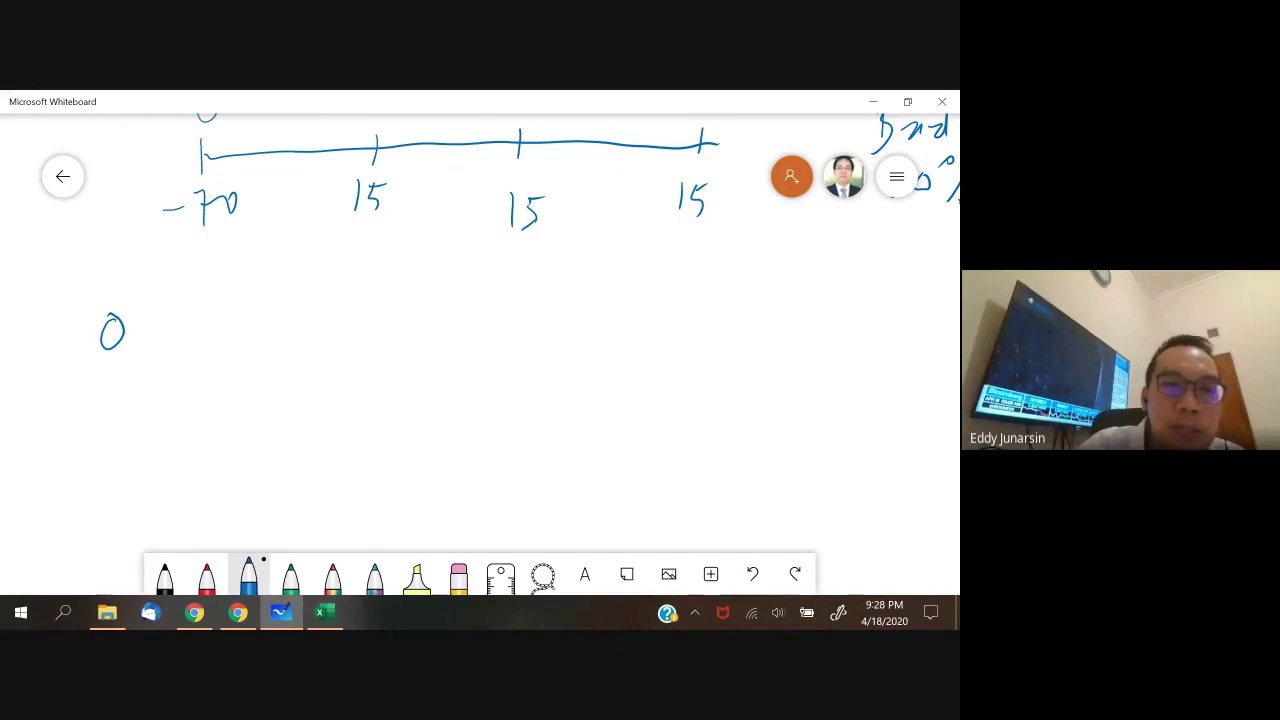
drag(307, 310, 308, 345)
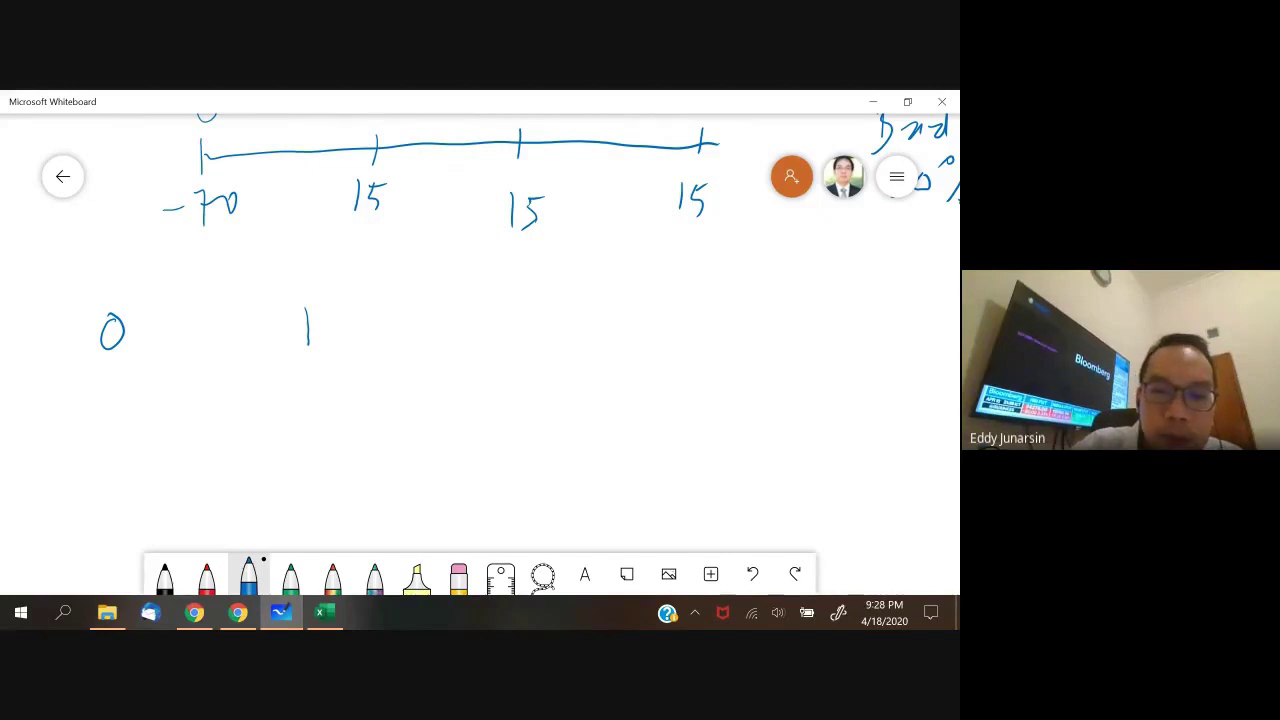
drag(255, 392, 272, 391)
mouse_move(280, 378)
mouse_down()
mouse_move(298, 380)
mouse_move(287, 417)
mouse_move(310, 385)
mouse_up()
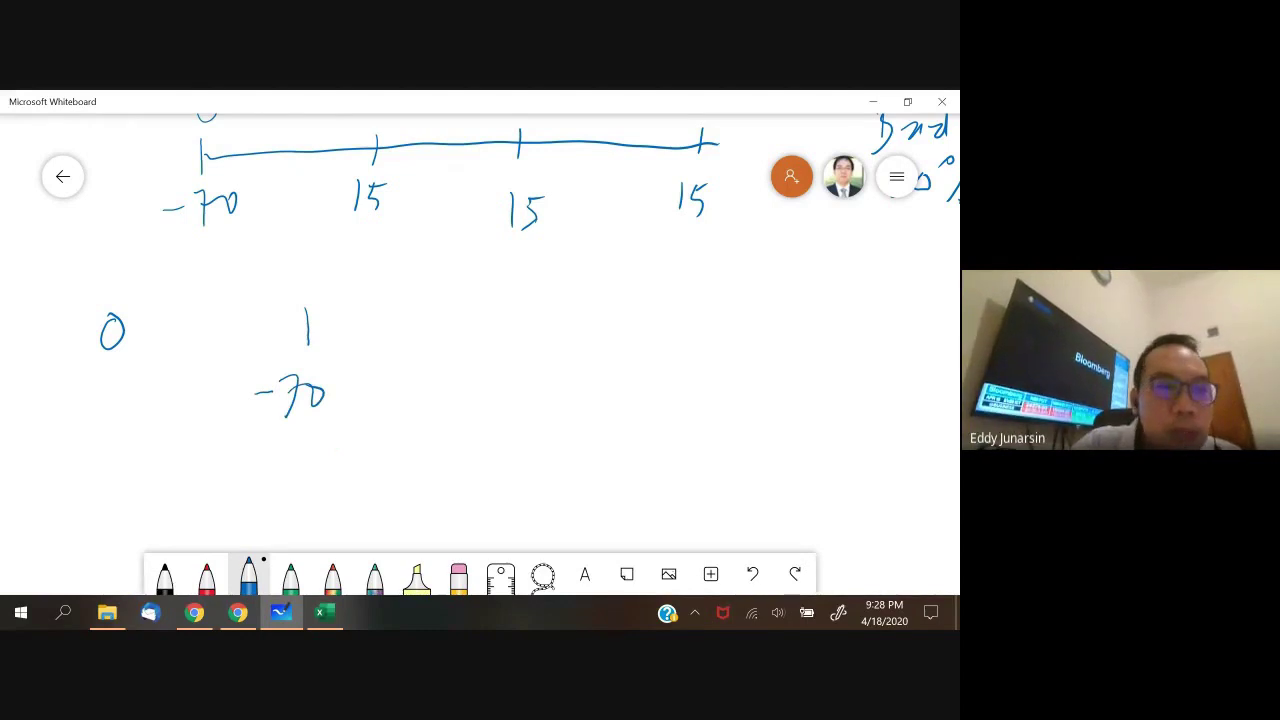
- Handwrite years 2, 3 and 4 with a cash flow of 30 under each, and label the row N
drag(456, 309, 480, 327)
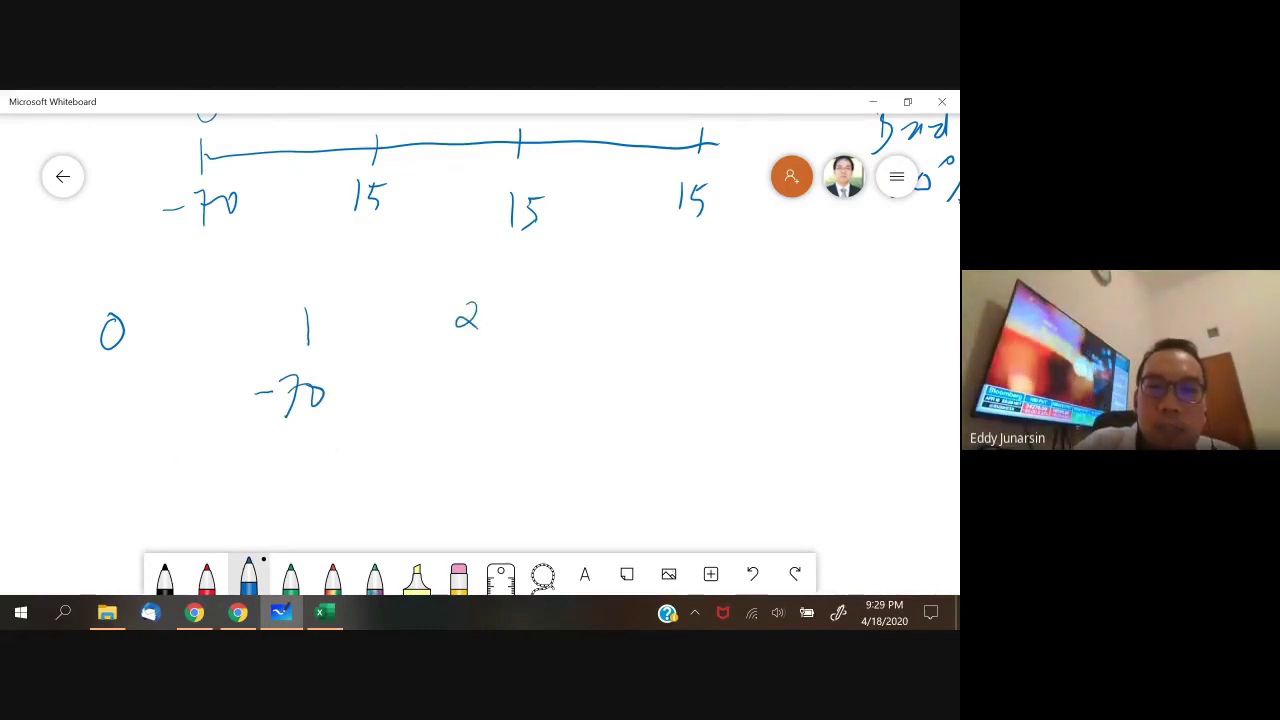
mouse_move(457, 365)
mouse_down()
mouse_move(471, 372)
mouse_move(454, 396)
mouse_up()
drag(487, 376, 486, 379)
drag(641, 295, 634, 328)
click(625, 368)
drag(630, 372, 631, 398)
mouse_move(664, 380)
mouse_down()
mouse_move(660, 398)
mouse_move(666, 378)
mouse_up()
mouse_move(789, 286)
mouse_down()
mouse_move(756, 398)
mouse_move(791, 379)
mouse_up()
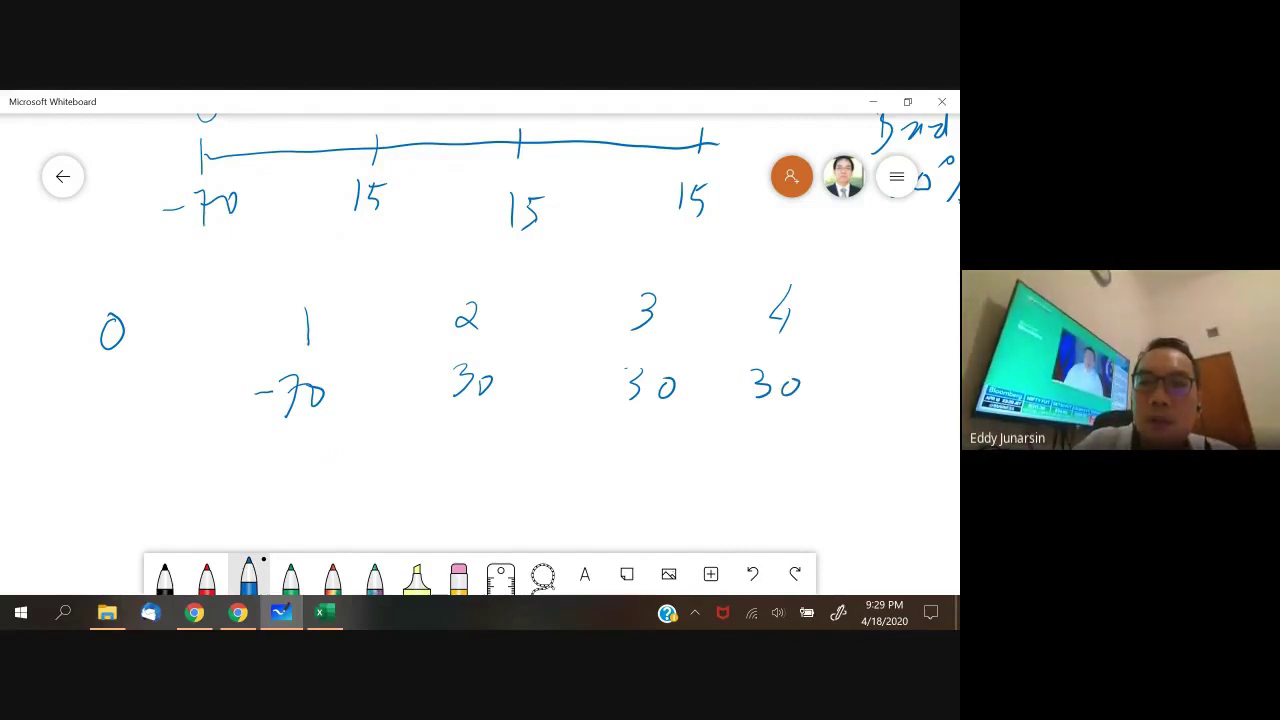
drag(906, 362, 934, 356)
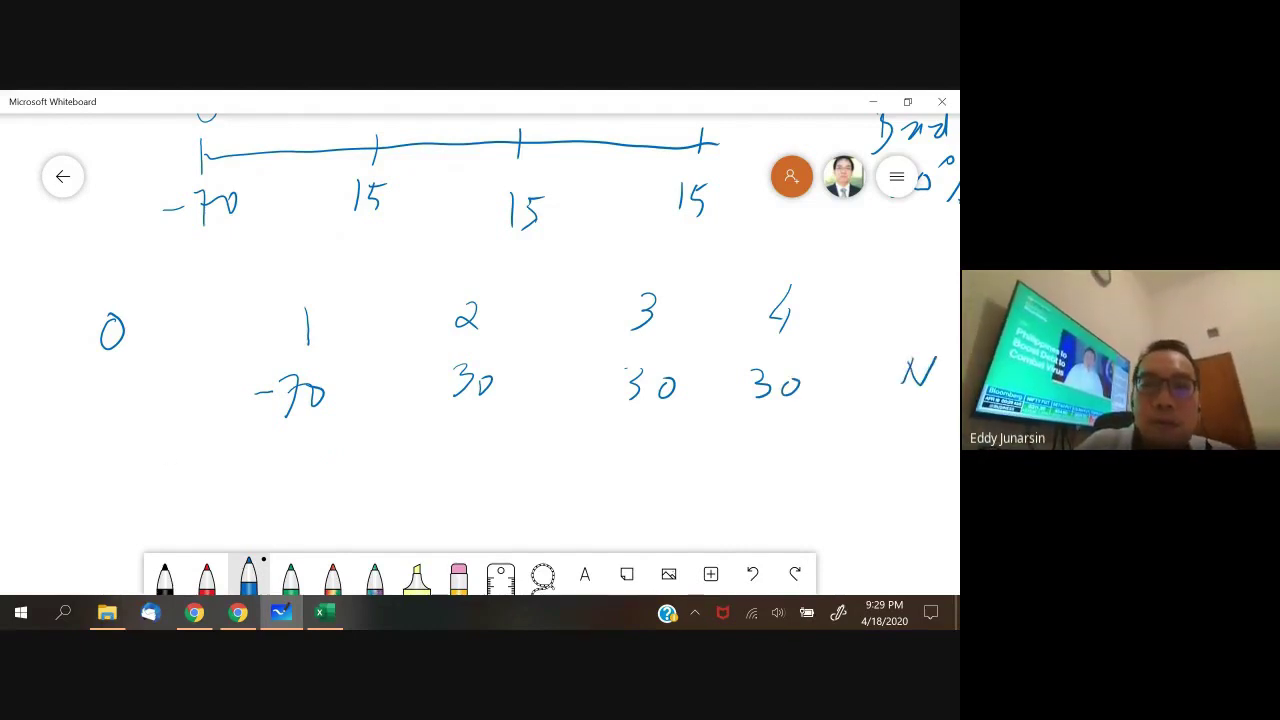
- Handwrite a second cash flow row of -70, 45, 45 and 45 under years 1 to 4, and label it G
scroll(480, 330, down, 3)
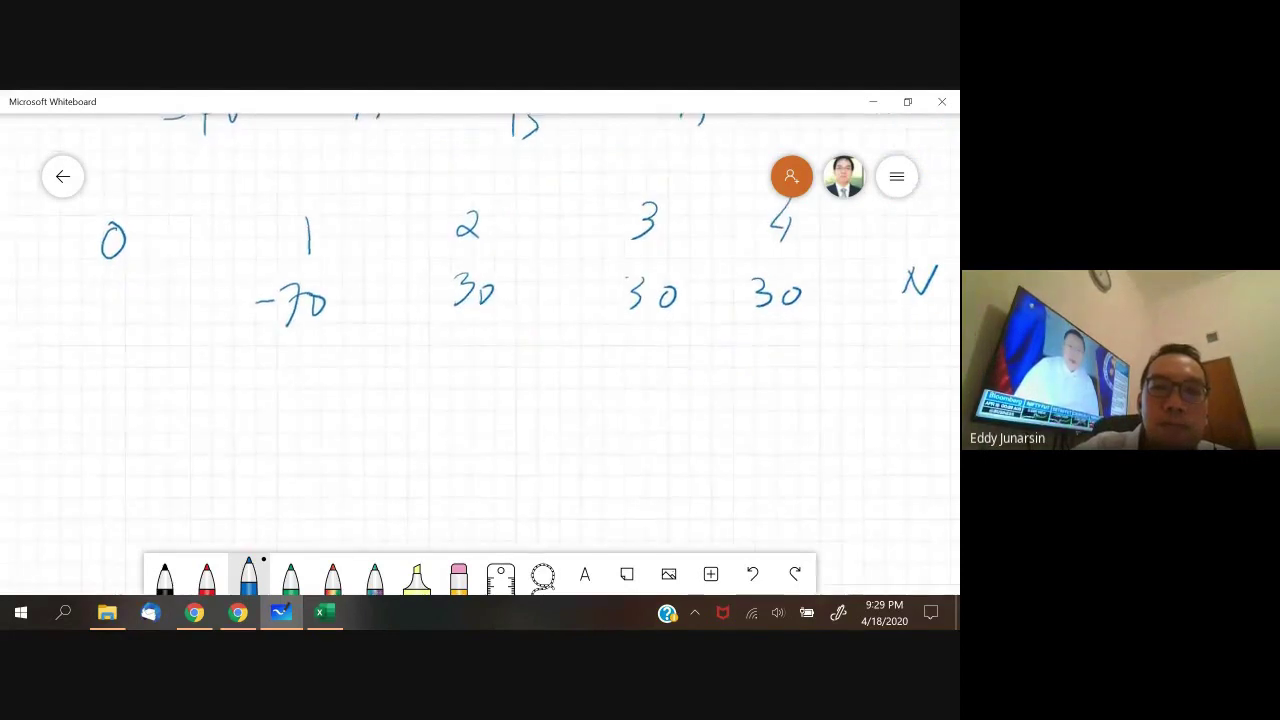
scroll(480, 330, up, 1)
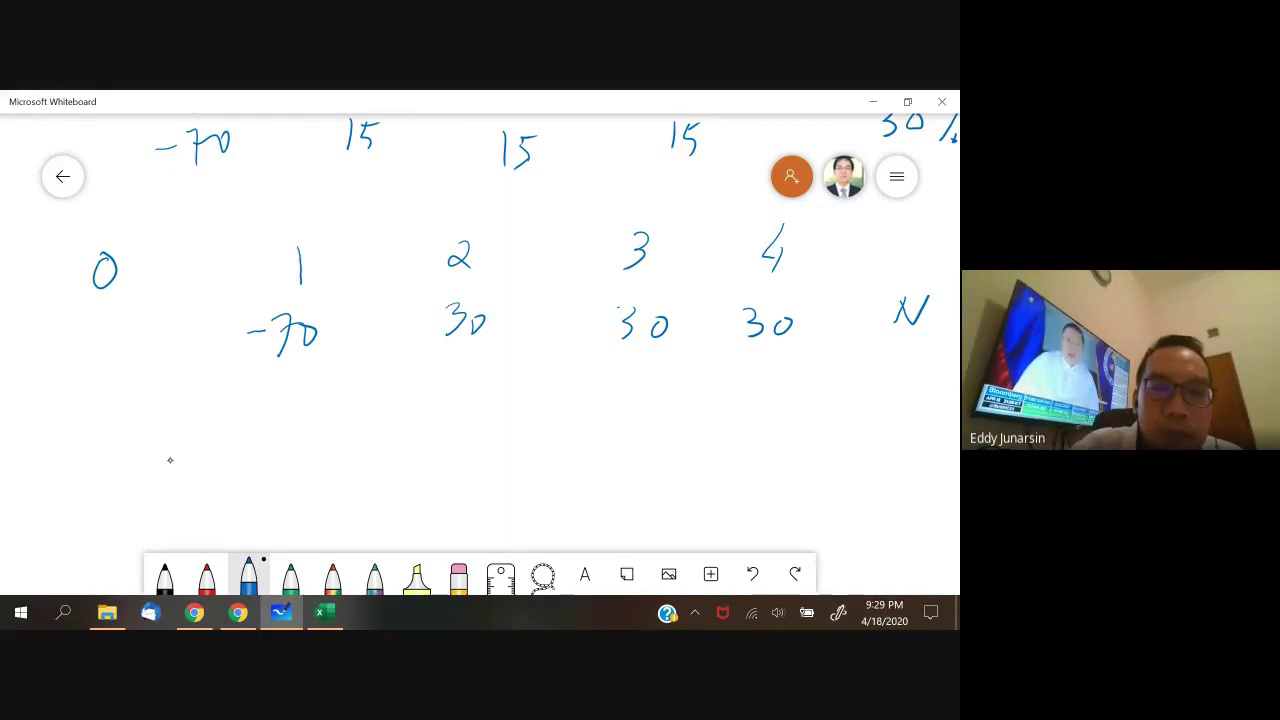
mouse_move(248, 396)
mouse_down()
mouse_move(303, 375)
mouse_move(289, 410)
mouse_up()
mouse_move(318, 384)
mouse_down()
mouse_move(304, 400)
mouse_move(322, 385)
mouse_up()
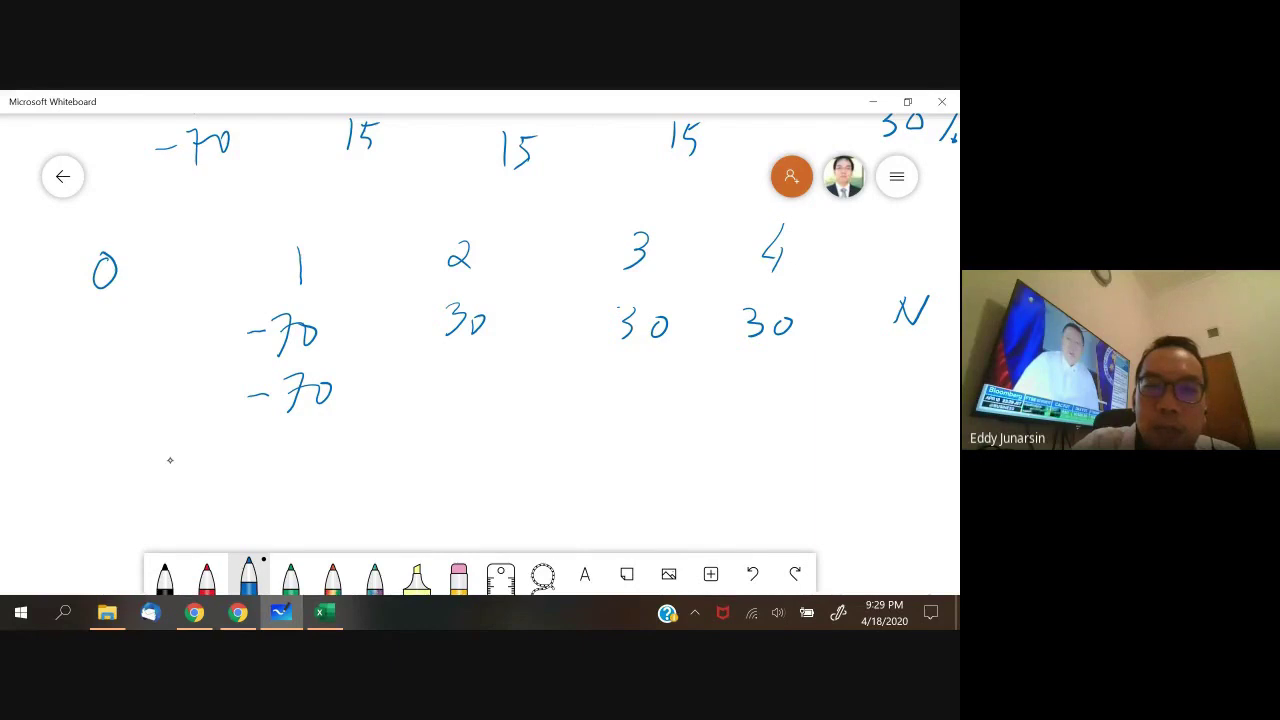
mouse_move(448, 364)
mouse_down()
mouse_move(455, 400)
mouse_move(472, 398)
mouse_up()
drag(475, 372, 487, 371)
drag(626, 358, 632, 379)
mouse_move(630, 369)
mouse_down()
mouse_move(630, 396)
mouse_move(645, 383)
mouse_move(643, 397)
mouse_up()
drag(644, 370, 659, 369)
mouse_move(749, 357)
mouse_down()
mouse_move(757, 396)
mouse_move(776, 396)
mouse_up()
drag(778, 361, 794, 361)
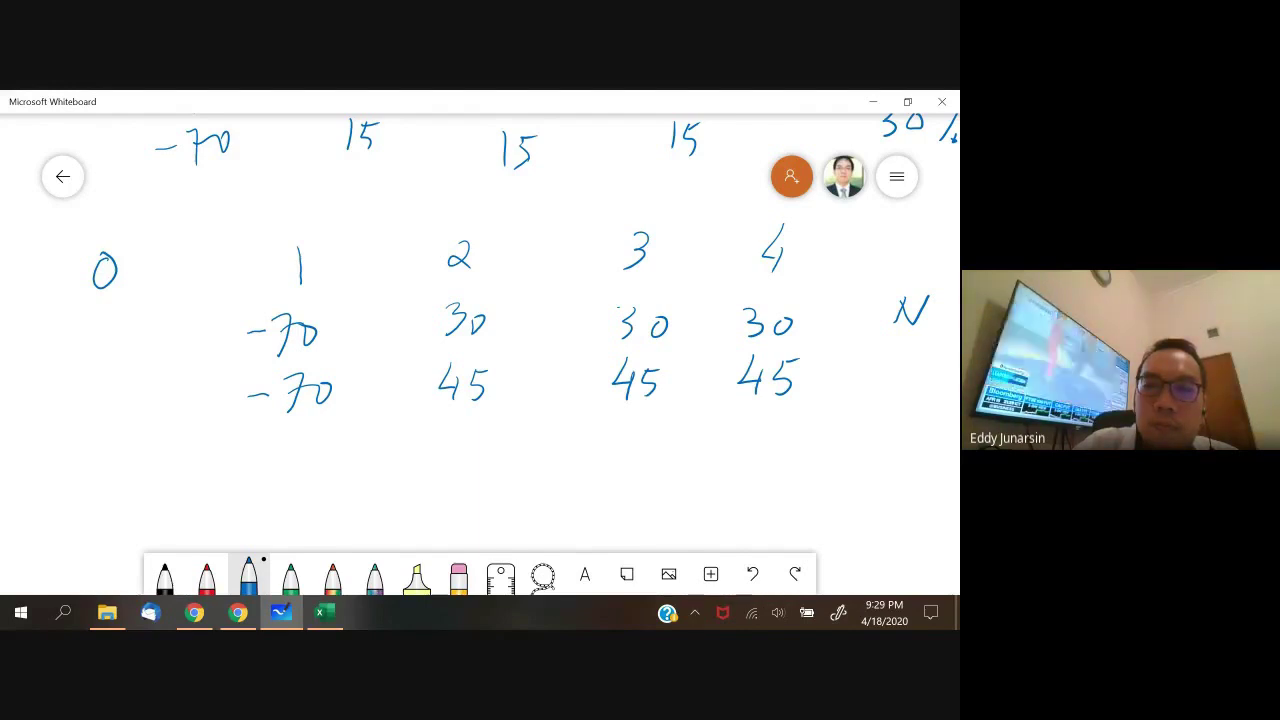
drag(918, 348, 906, 372)
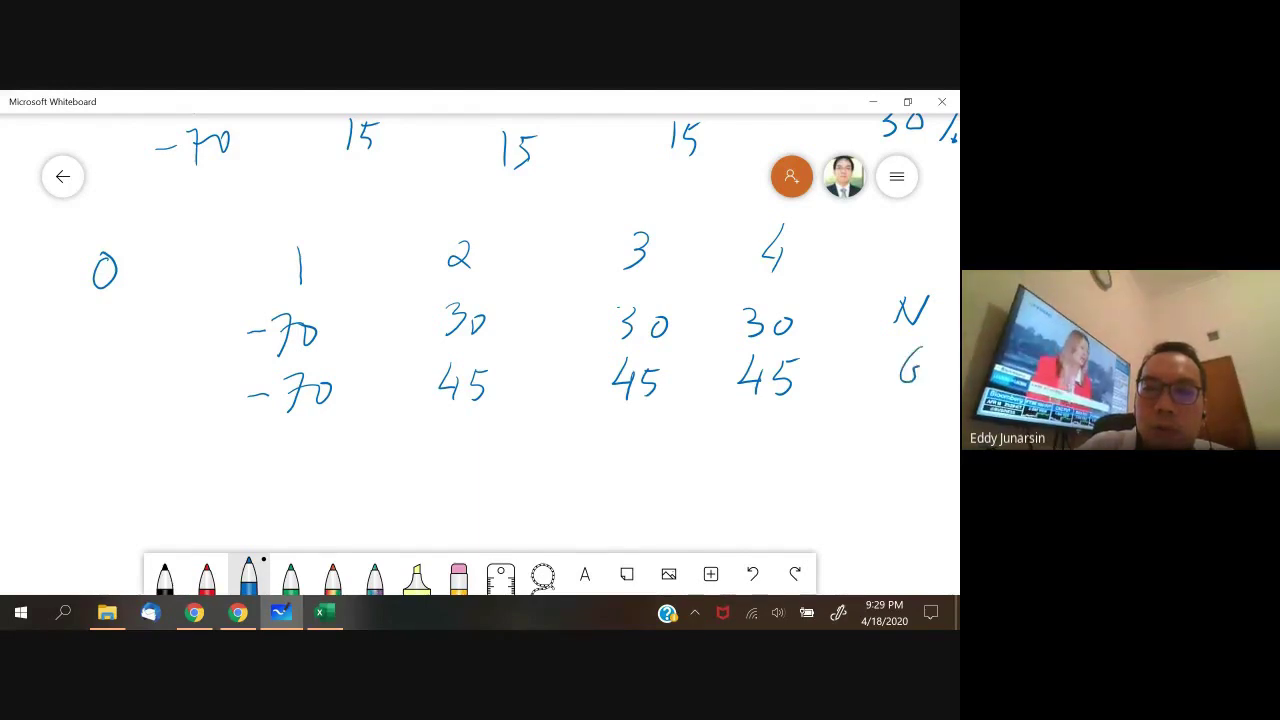
mouse_move(238, 458)
mouse_down()
mouse_move(292, 438)
mouse_move(286, 482)
mouse_move(308, 449)
mouse_up()
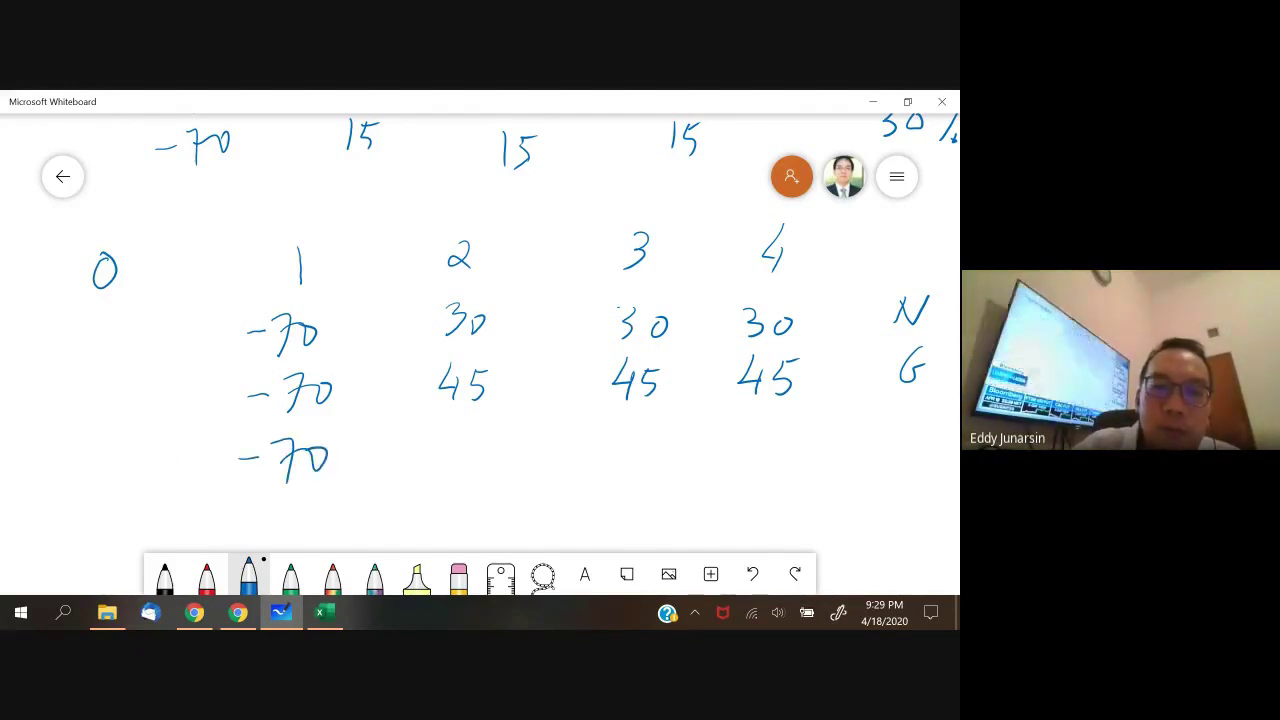
click(458, 575)
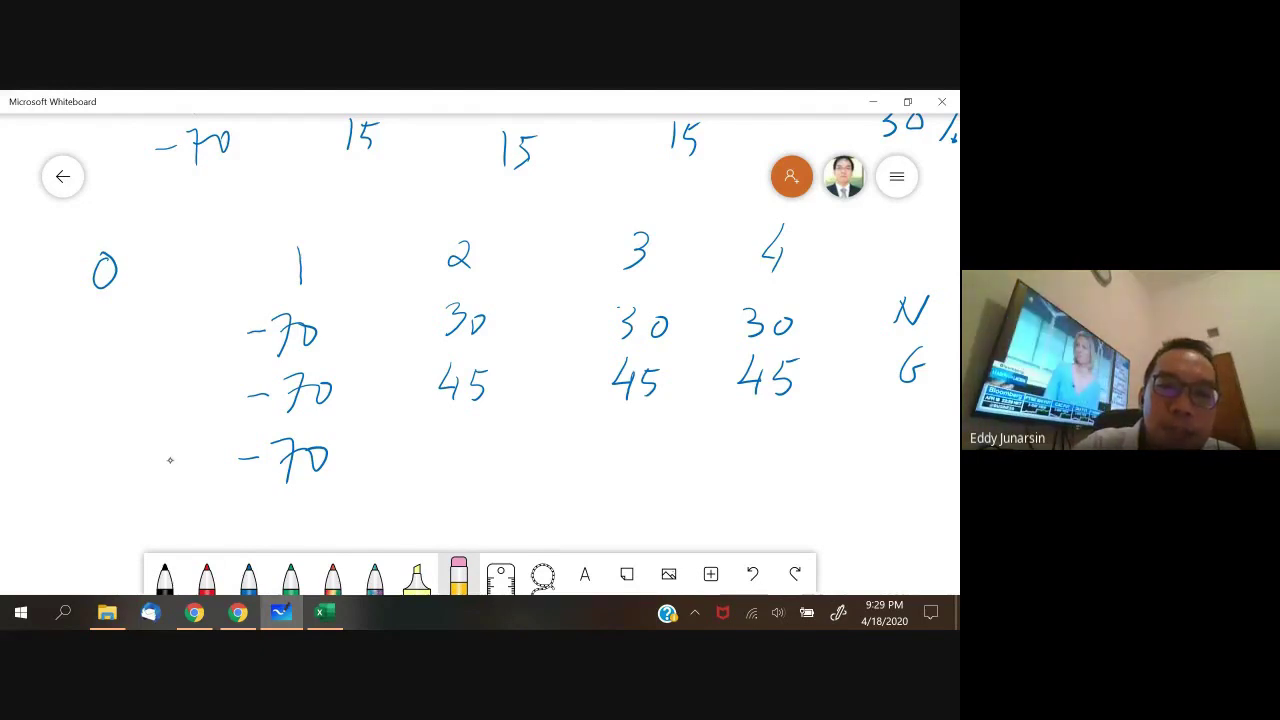
drag(240, 458, 310, 461)
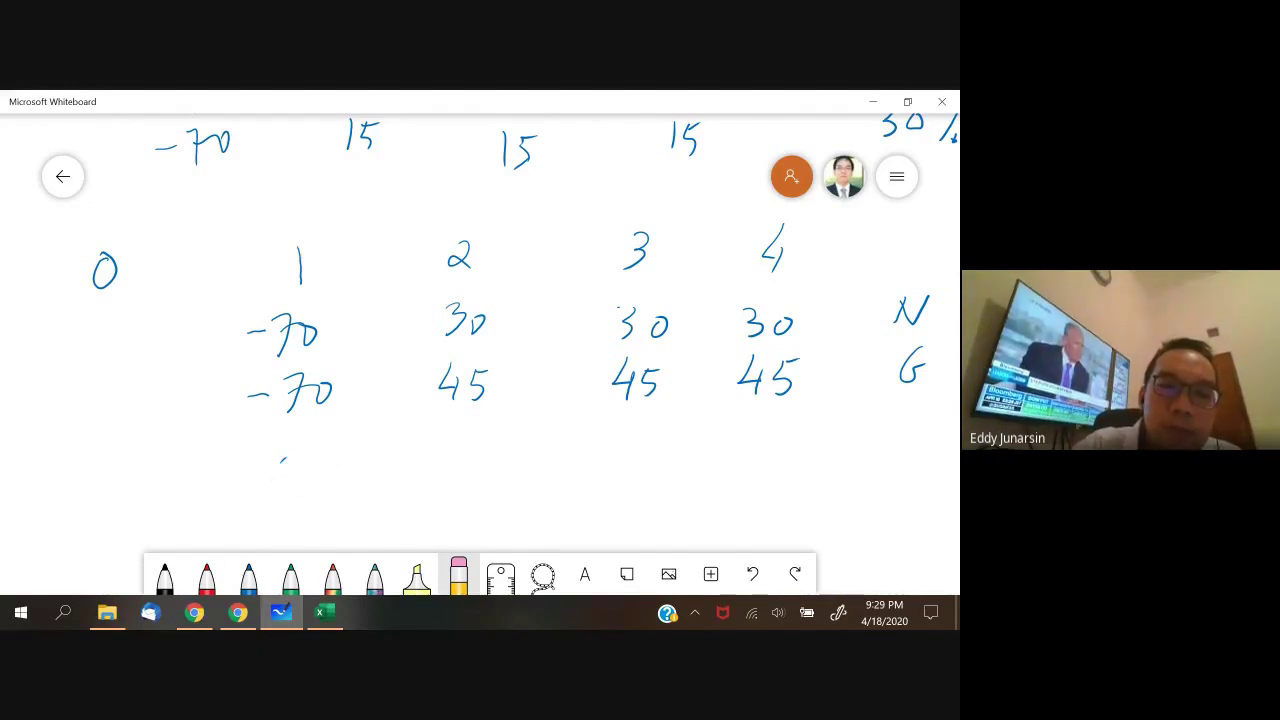
click(281, 460)
- Handwrite a third cash flow row of 0 under each of years 1 to 4, and label it B
click(248, 575)
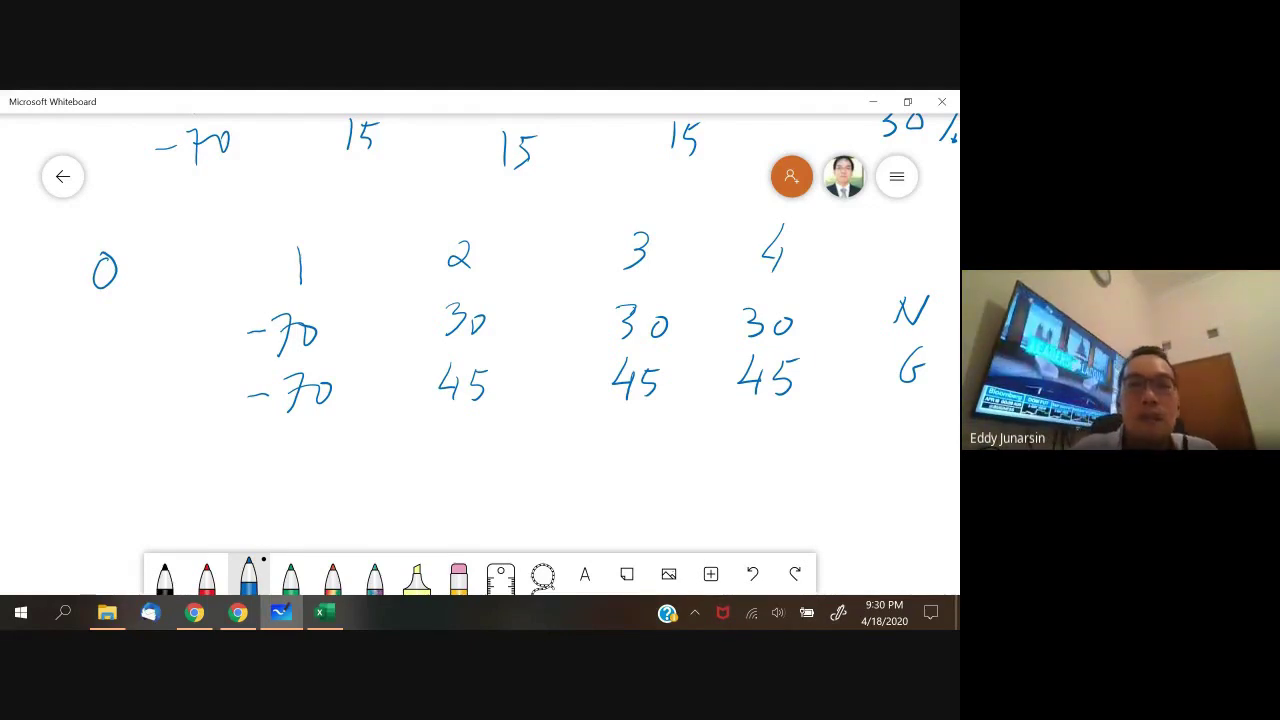
drag(306, 442, 303, 444)
drag(468, 432, 466, 434)
drag(644, 426, 646, 428)
drag(771, 423, 775, 422)
drag(897, 412, 895, 442)
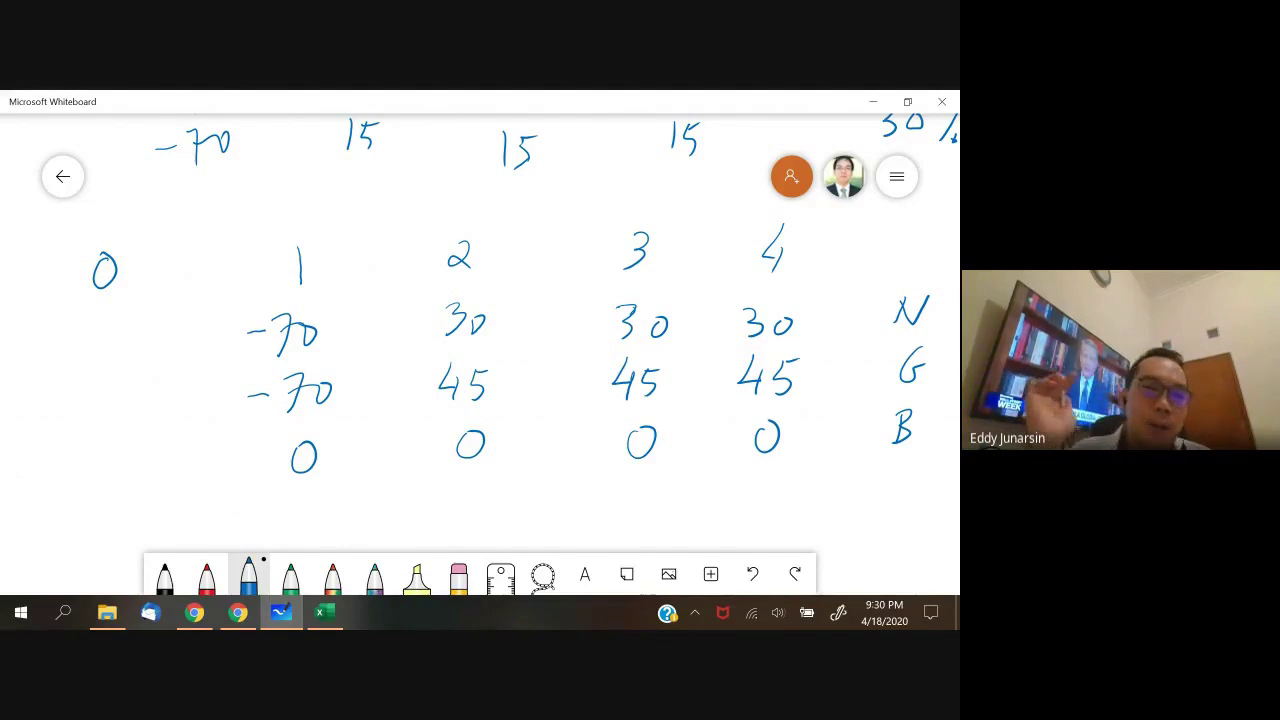
scroll(526, 293, down, 2)
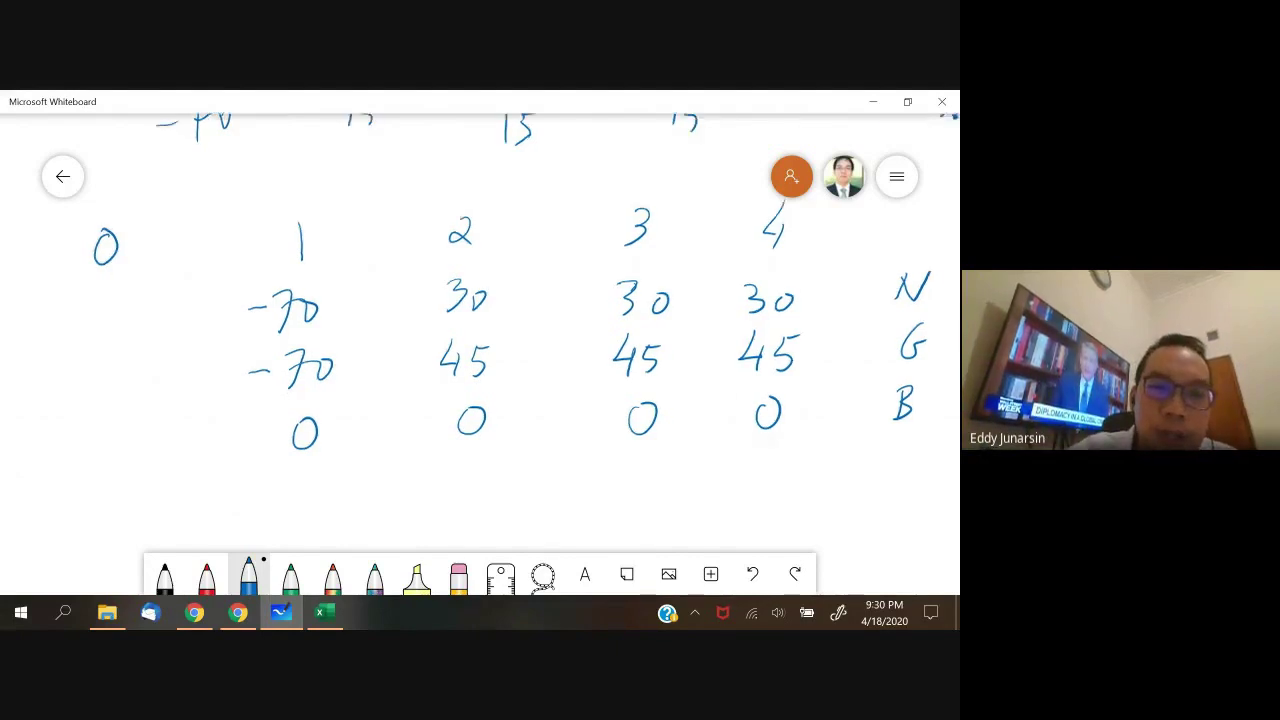
scroll(503, 345, left, 2)
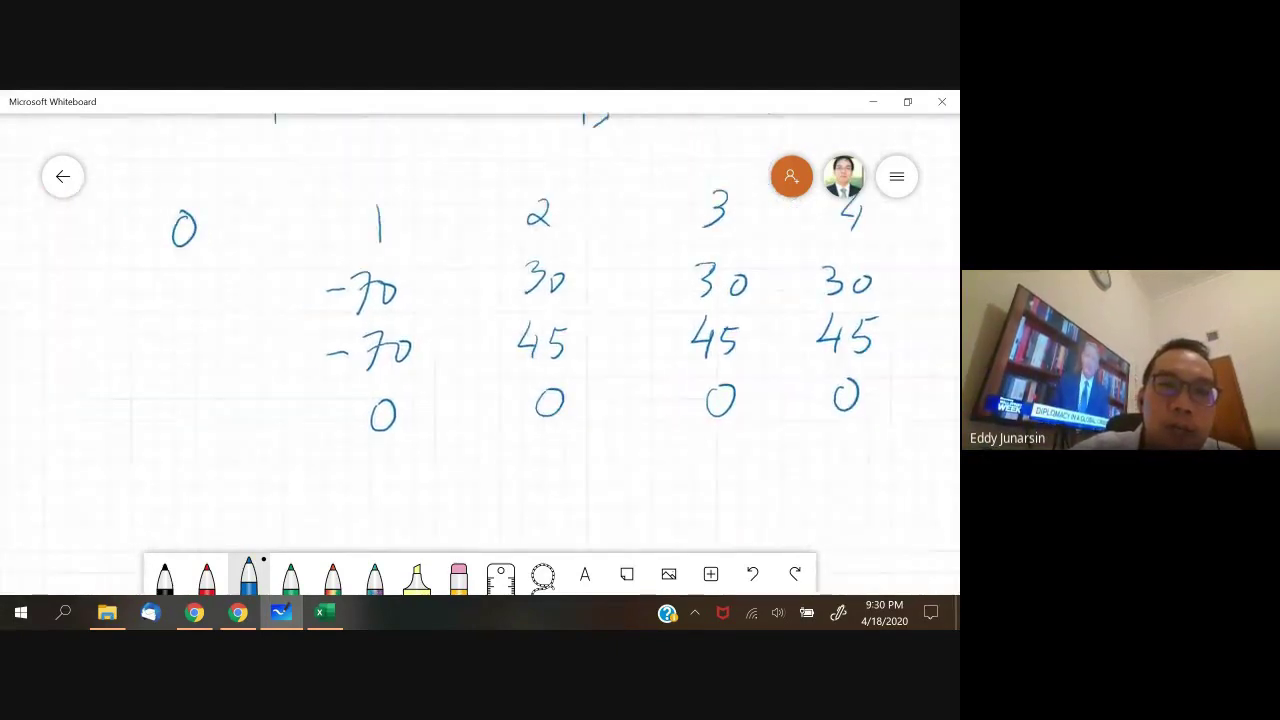
scroll(503, 345, down, 1)
scroll(528, 260, up, 1)
scroll(528, 260, left, 1)
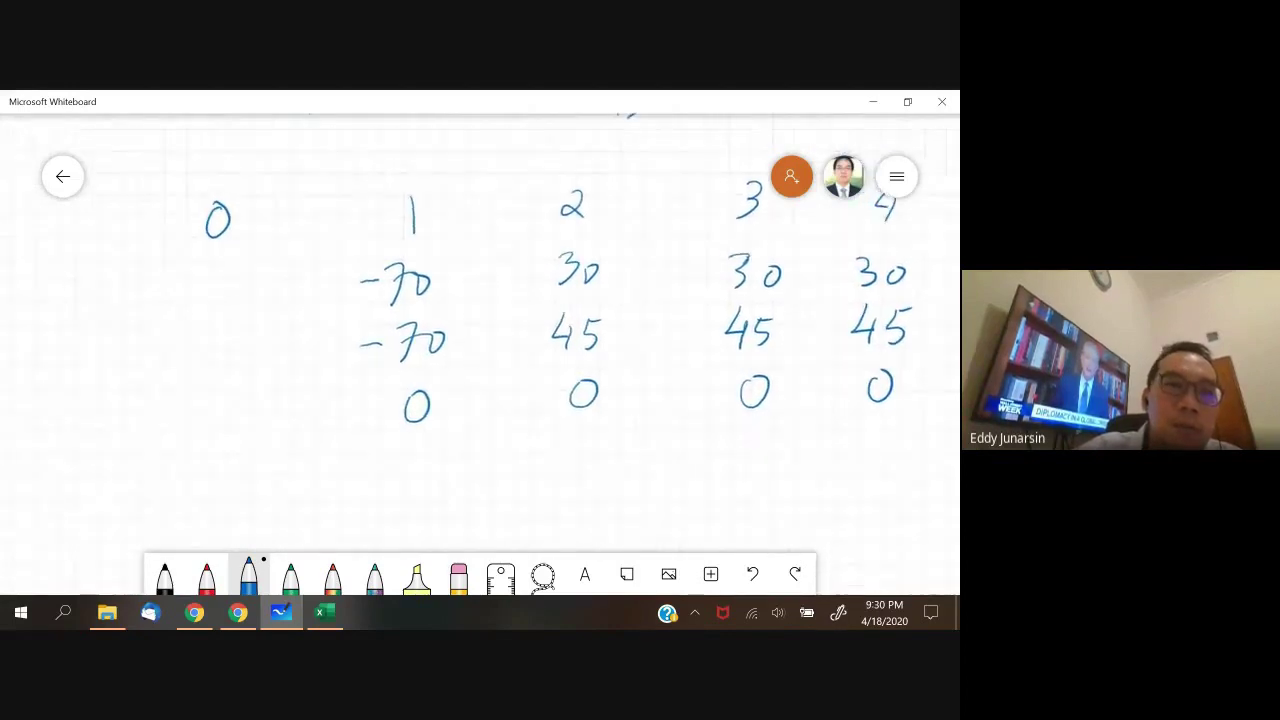
scroll(480, 340, left, 1)
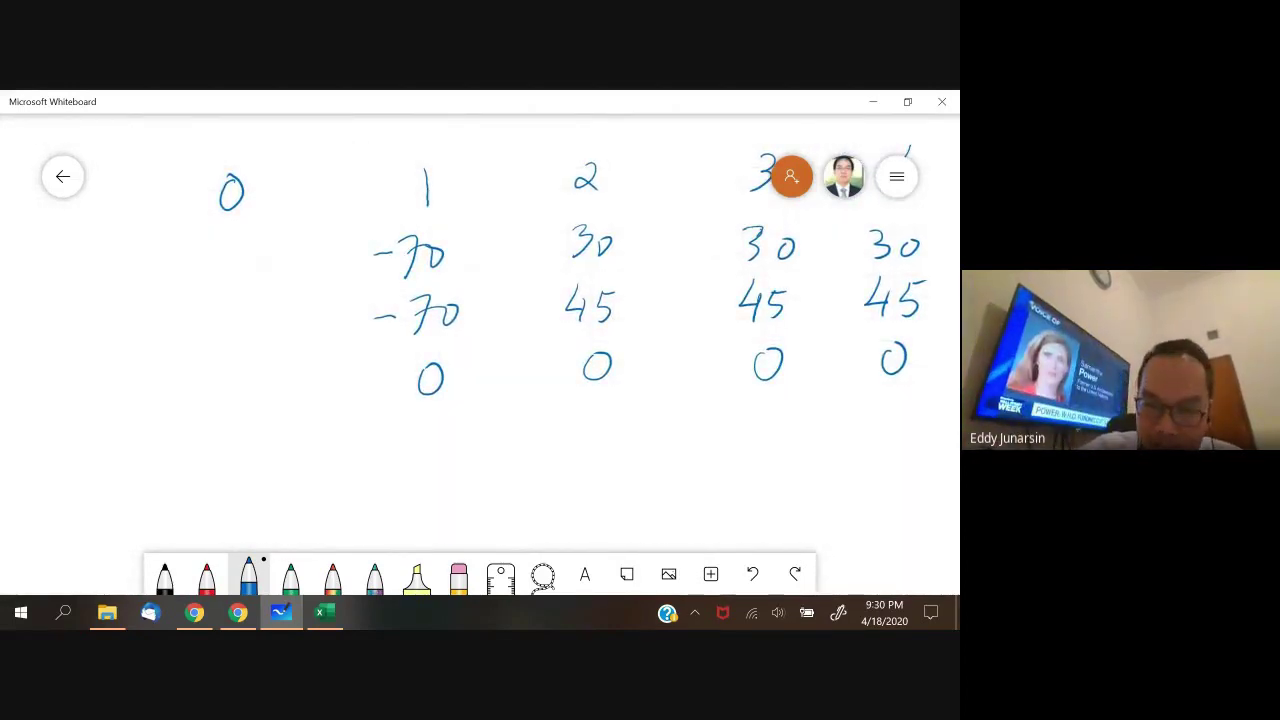
scroll(480, 340, right, 4)
scroll(480, 340, left, 3)
scroll(480, 340, left, 2)
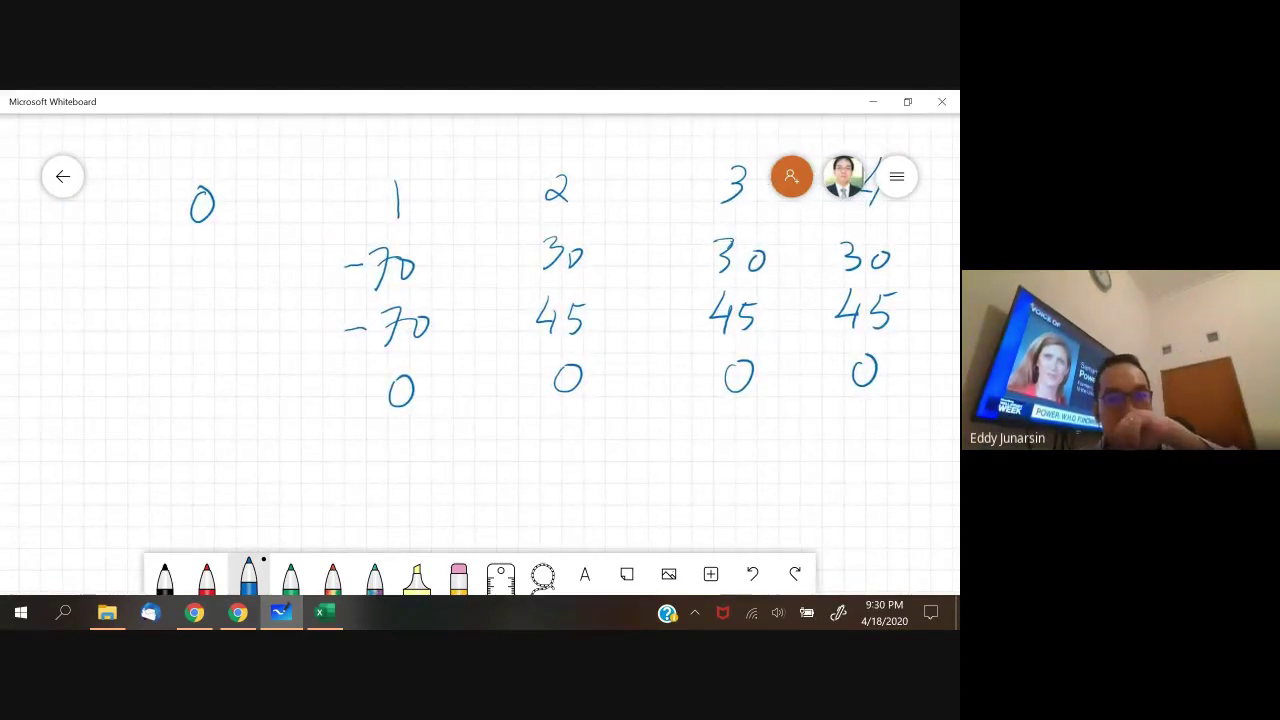
scroll(480, 340, down, 1)
scroll(480, 340, left, 1)
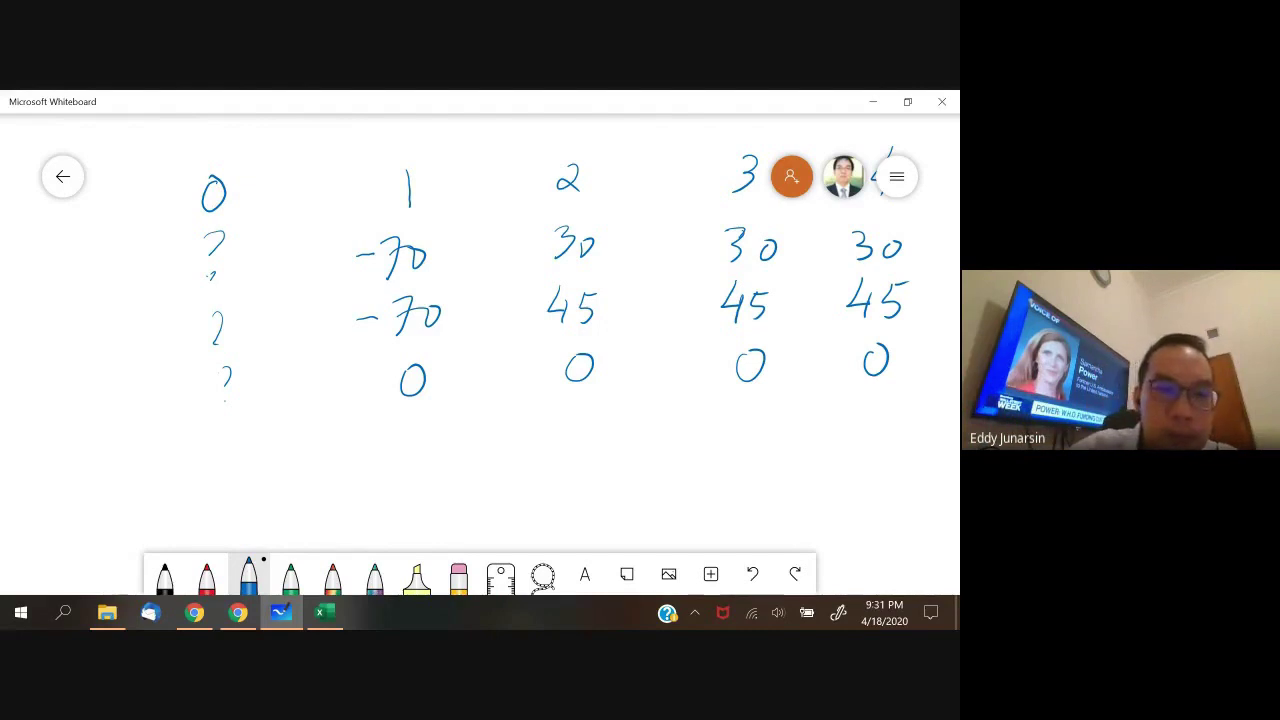
mouse_move(215, 240)
mouse_down()
mouse_move(204, 282)
mouse_move(214, 371)
mouse_move(170, 460)
mouse_up()
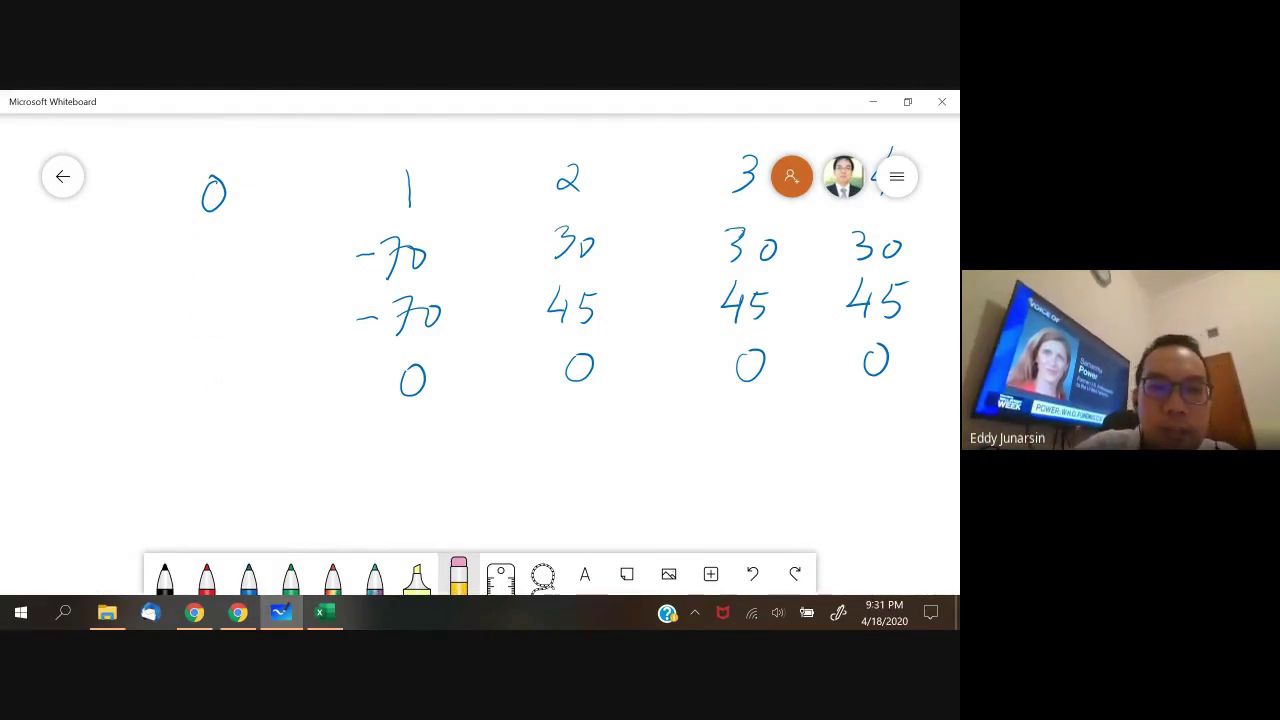
- Circle the N row's -70 under year 1 and handwrite NPV_N = -70 below the cash flow rows
click(248, 575)
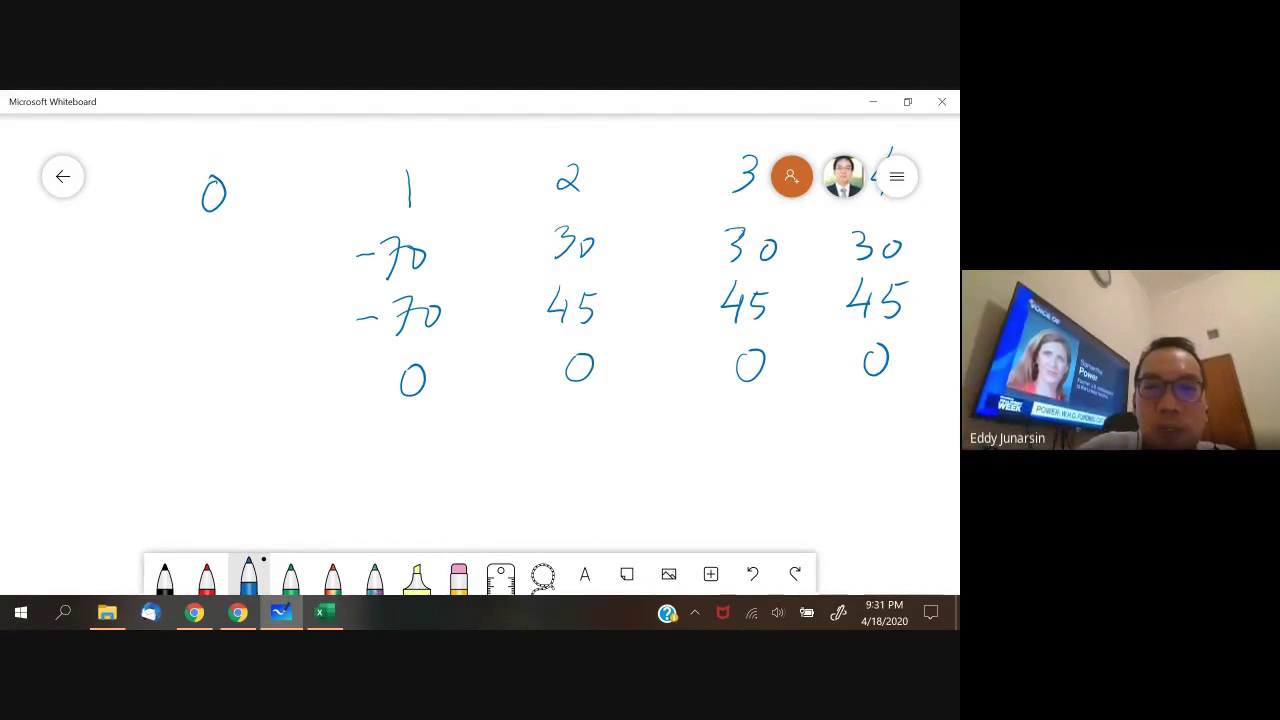
scroll(556, 243, right, 2)
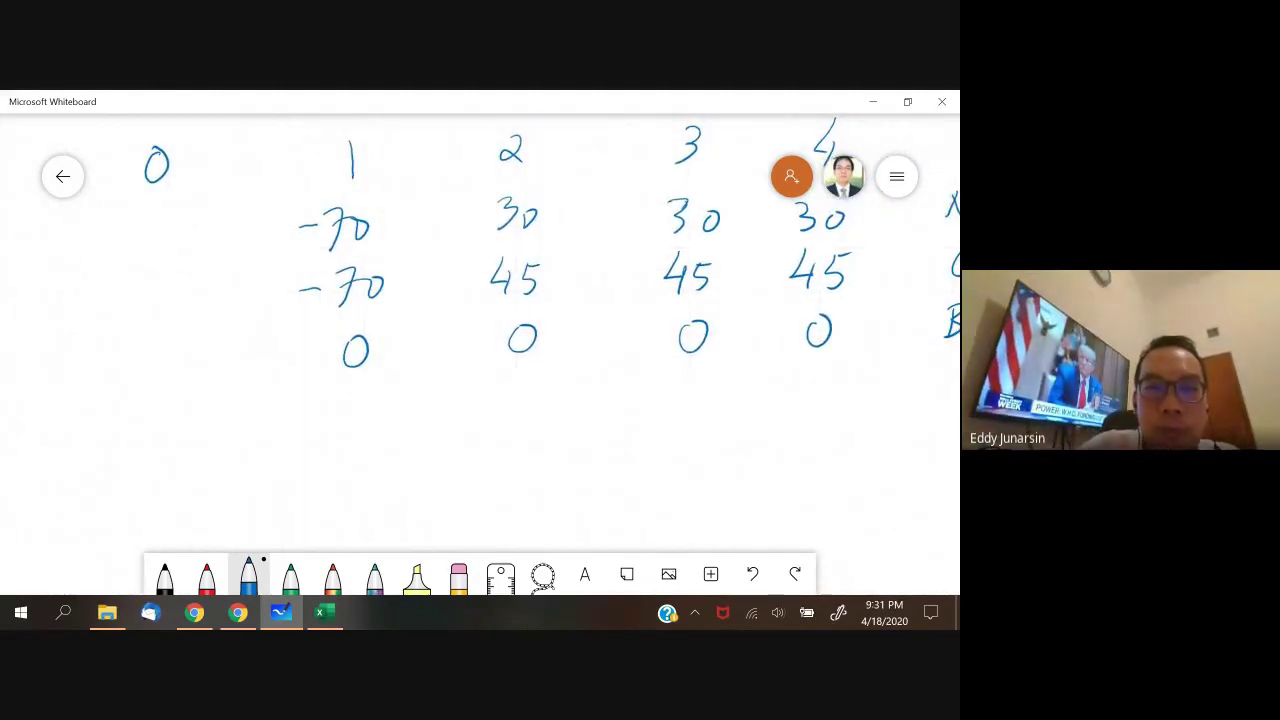
mouse_move(330, 193)
mouse_down()
mouse_move(395, 252)
mouse_move(352, 188)
mouse_up()
mouse_move(212, 504)
mouse_down()
mouse_move(218, 472)
mouse_move(238, 466)
mouse_move(256, 488)
mouse_move(298, 462)
mouse_up()
drag(302, 512, 318, 490)
click(352, 484)
mouse_move(438, 458)
mouse_down()
mouse_move(452, 488)
mouse_move(484, 458)
mouse_up()
- Draw a line from the circled -70 back toward year 0 and handwrite (1 + 10%) as the denominator under the -70
mouse_move(408, 504)
mouse_down()
mouse_move(570, 481)
mouse_move(418, 534)
mouse_move(417, 552)
mouse_up()
drag(288, 240, 166, 257)
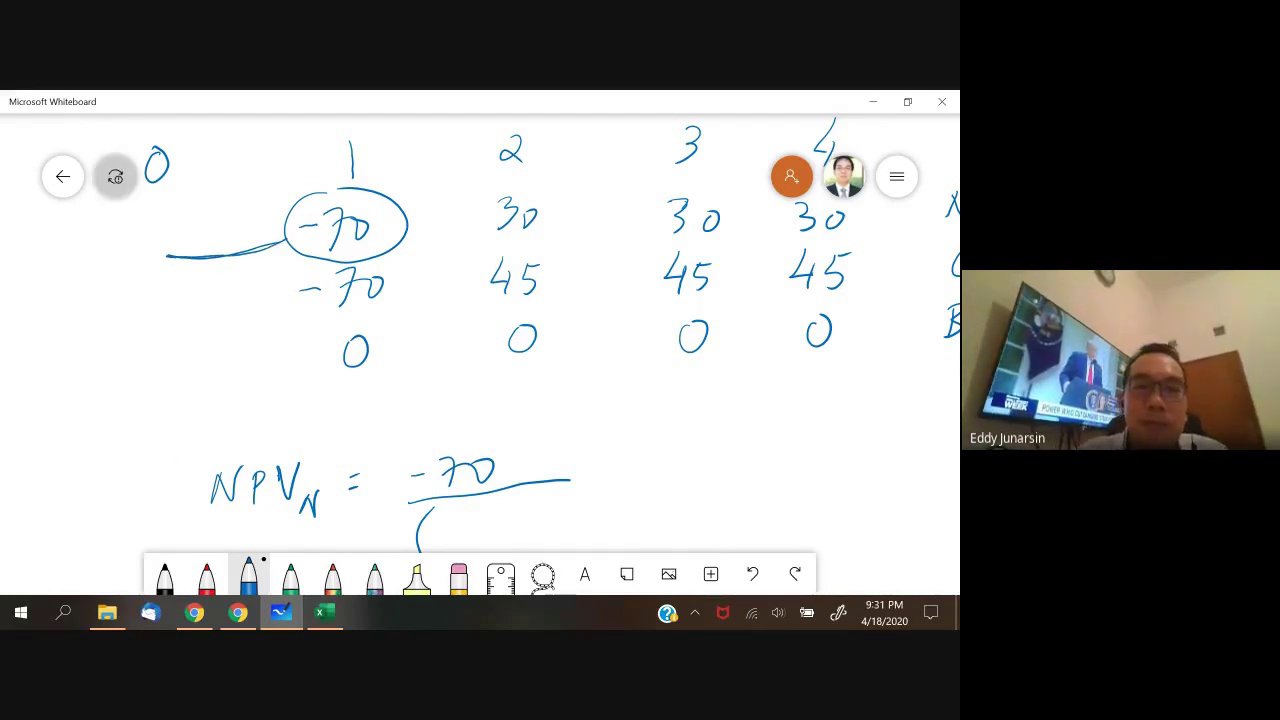
mouse_move(434, 522)
mouse_down()
mouse_move(433, 547)
mouse_move(462, 535)
mouse_up()
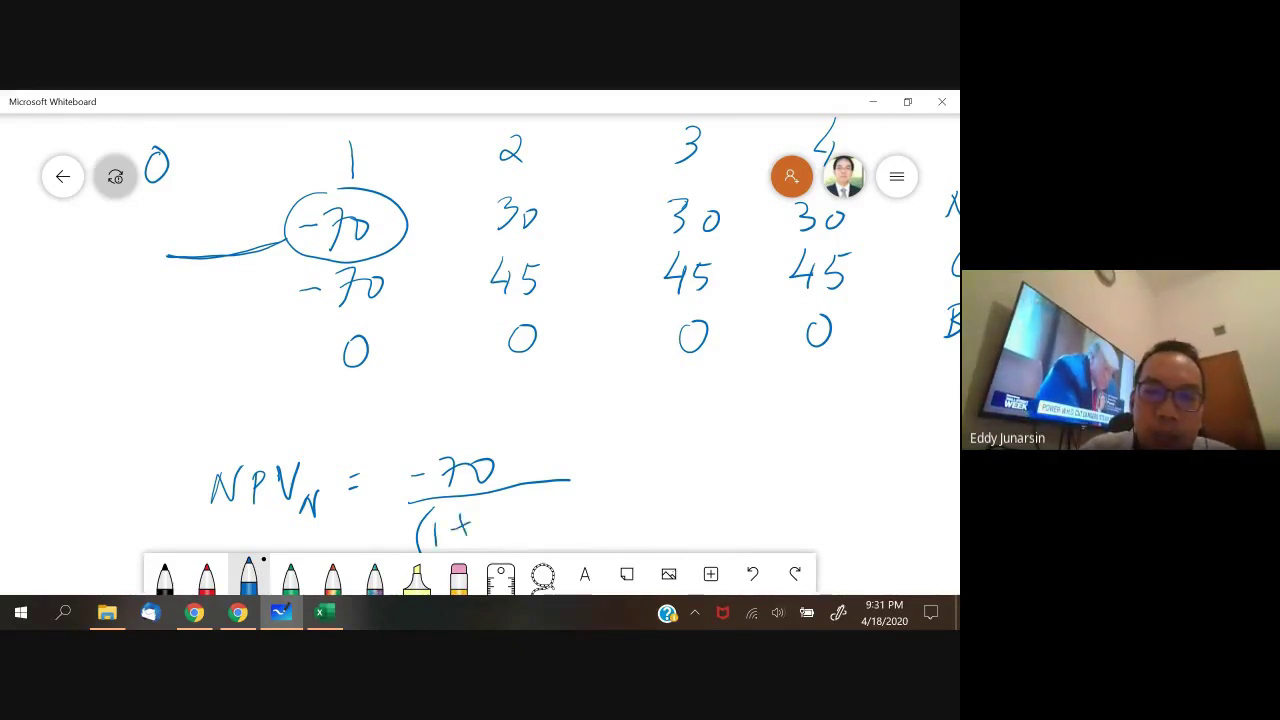
mouse_move(512, 514)
mouse_down()
mouse_move(510, 534)
mouse_move(560, 536)
mouse_up()
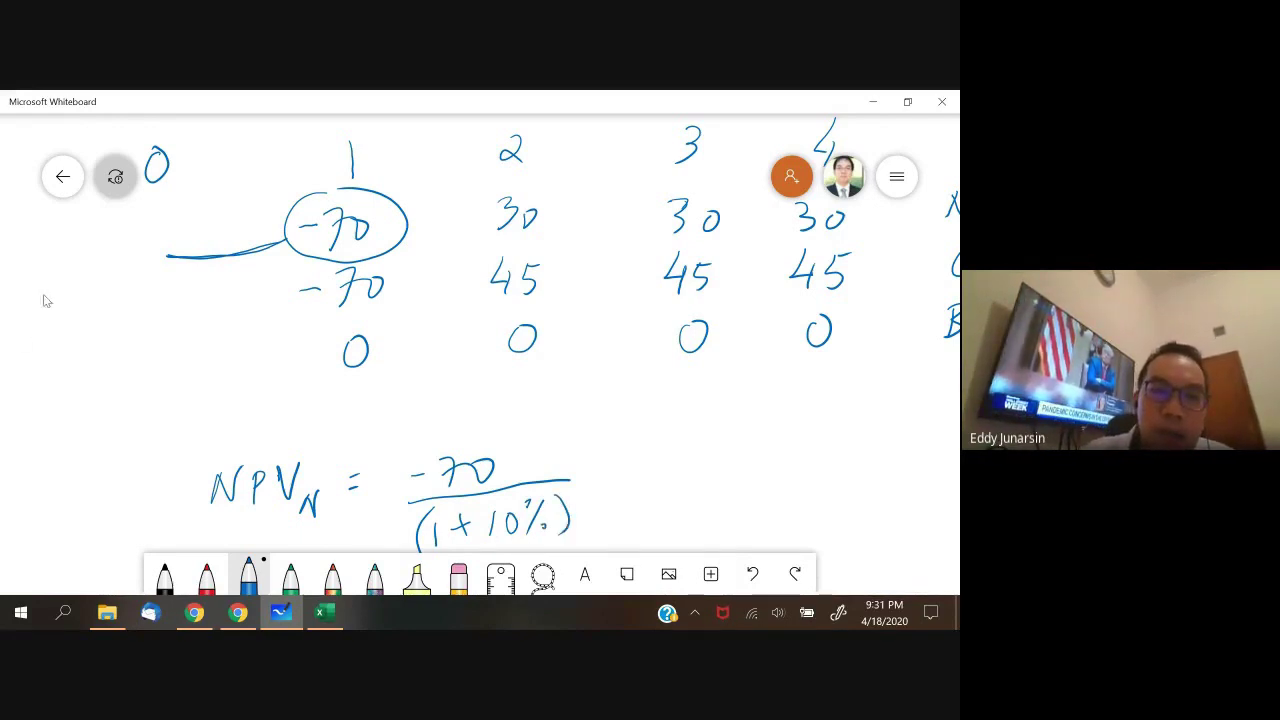
- Draw check marks beside the cost of capital and risk rate assumptions
drag(43, 294, 88, 480)
scroll(34, 366, up, 6)
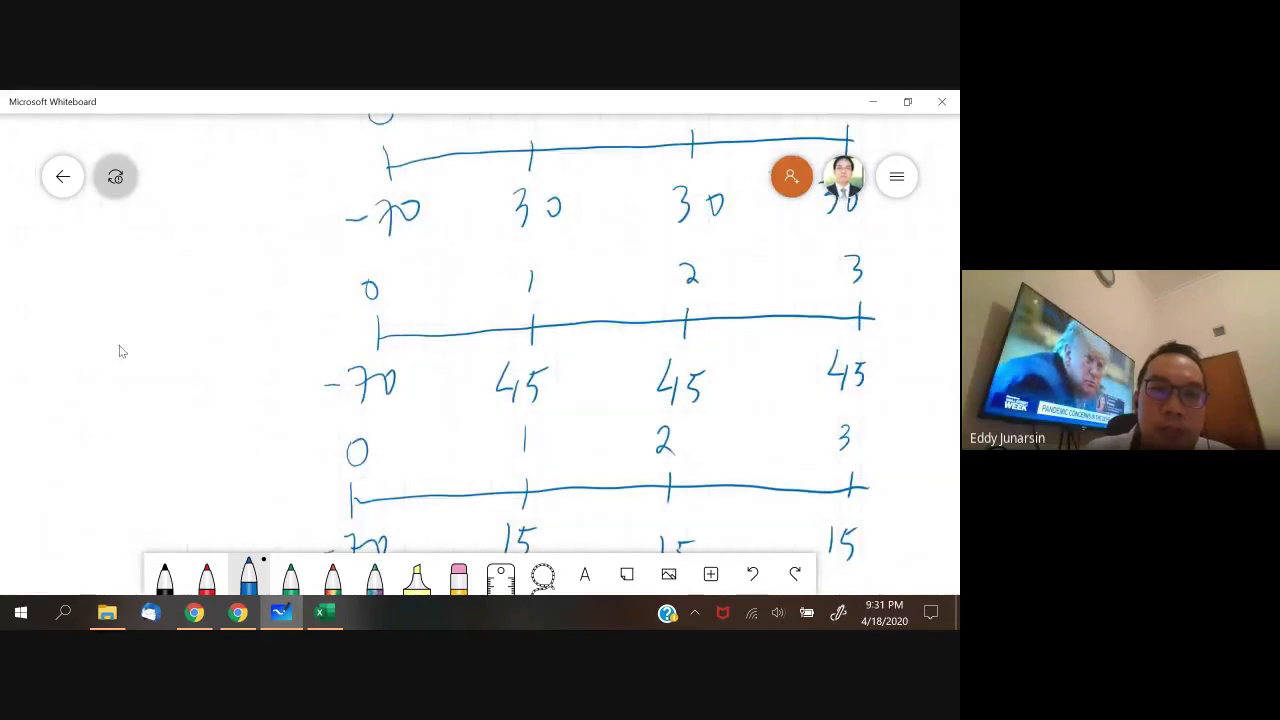
scroll(214, 314, up, 4)
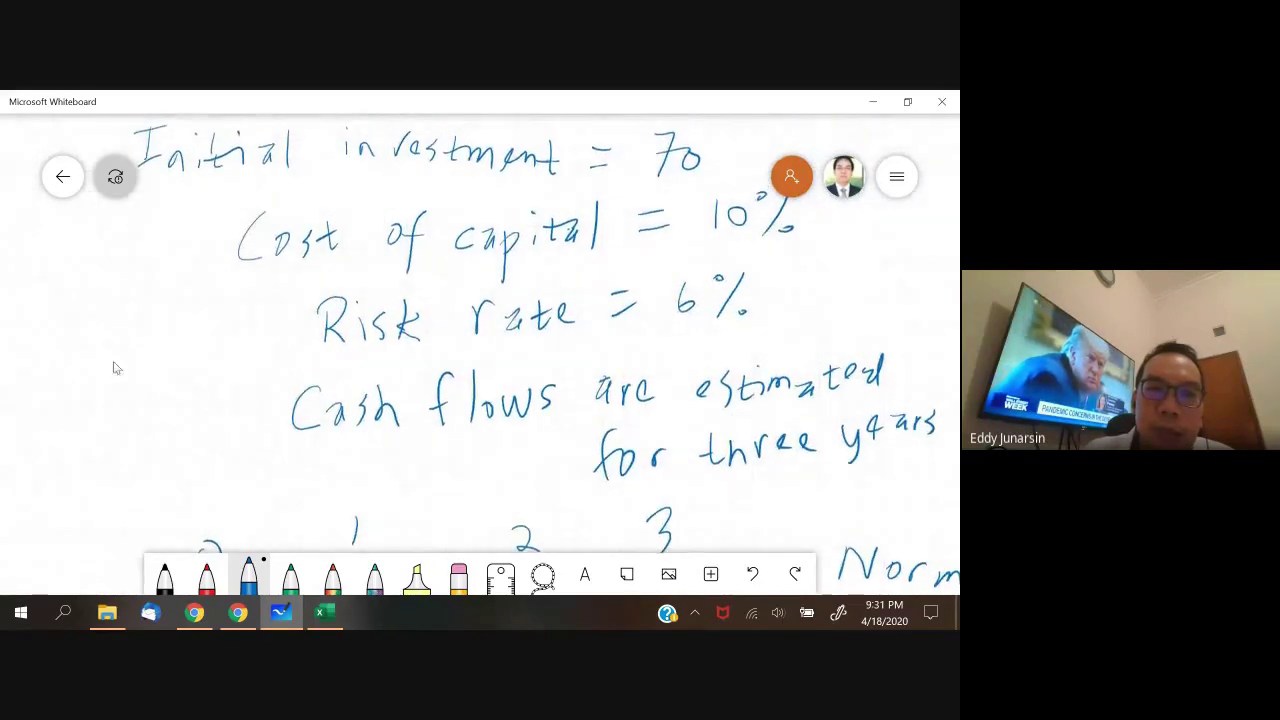
scroll(77, 486, down, 1)
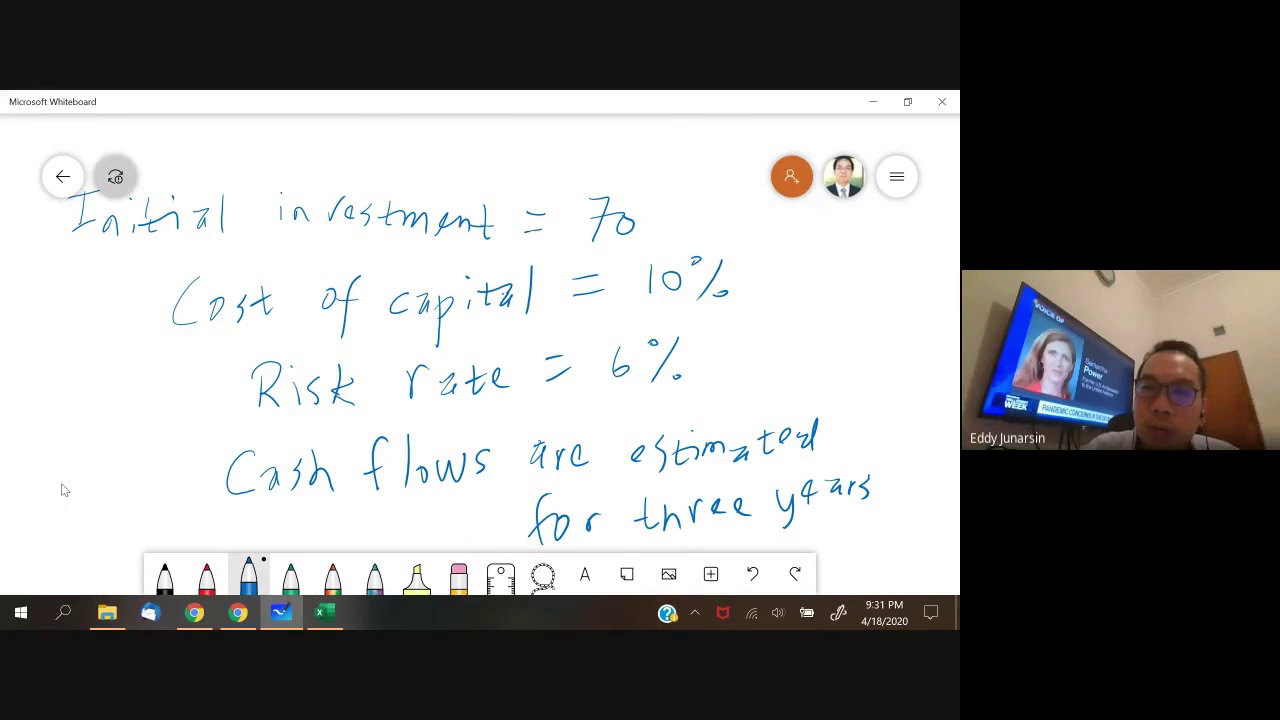
drag(827, 264, 853, 252)
drag(820, 334, 848, 314)
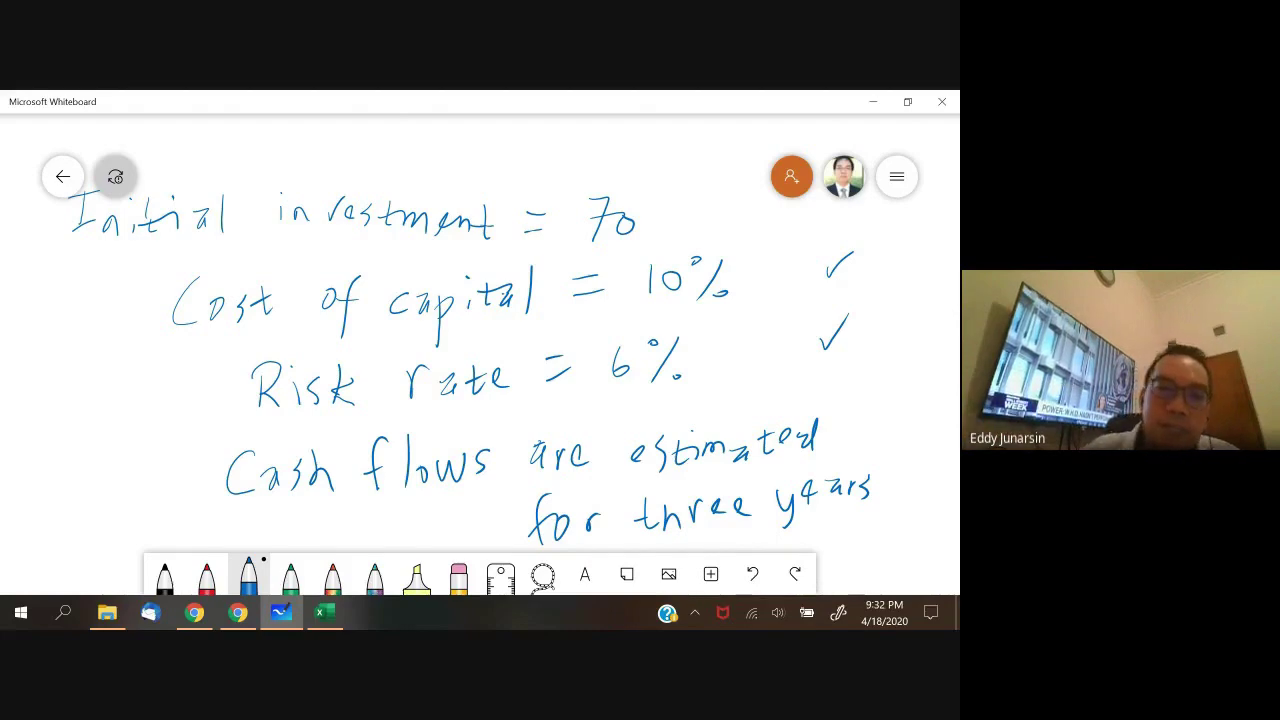
- Erase the rate in the NPV_N equation's denominator and handwrite 6% in its place
scroll(47, 513, down, 5)
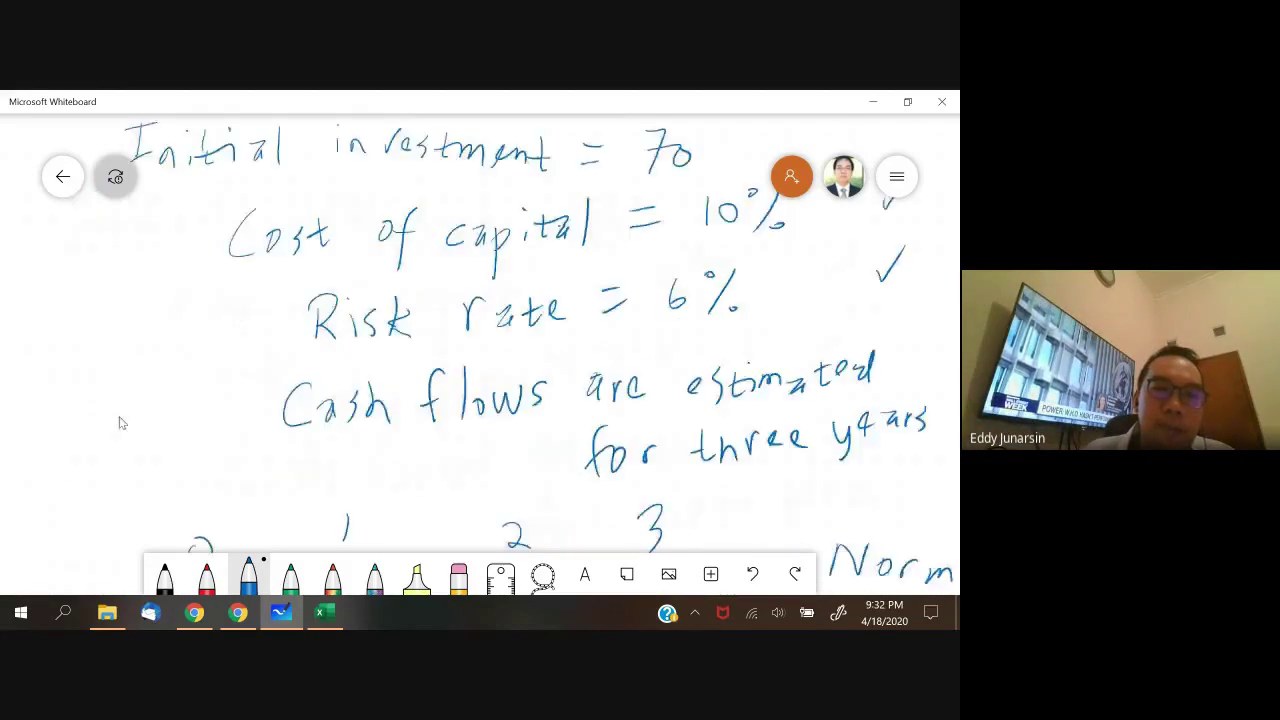
scroll(128, 341, down, 8)
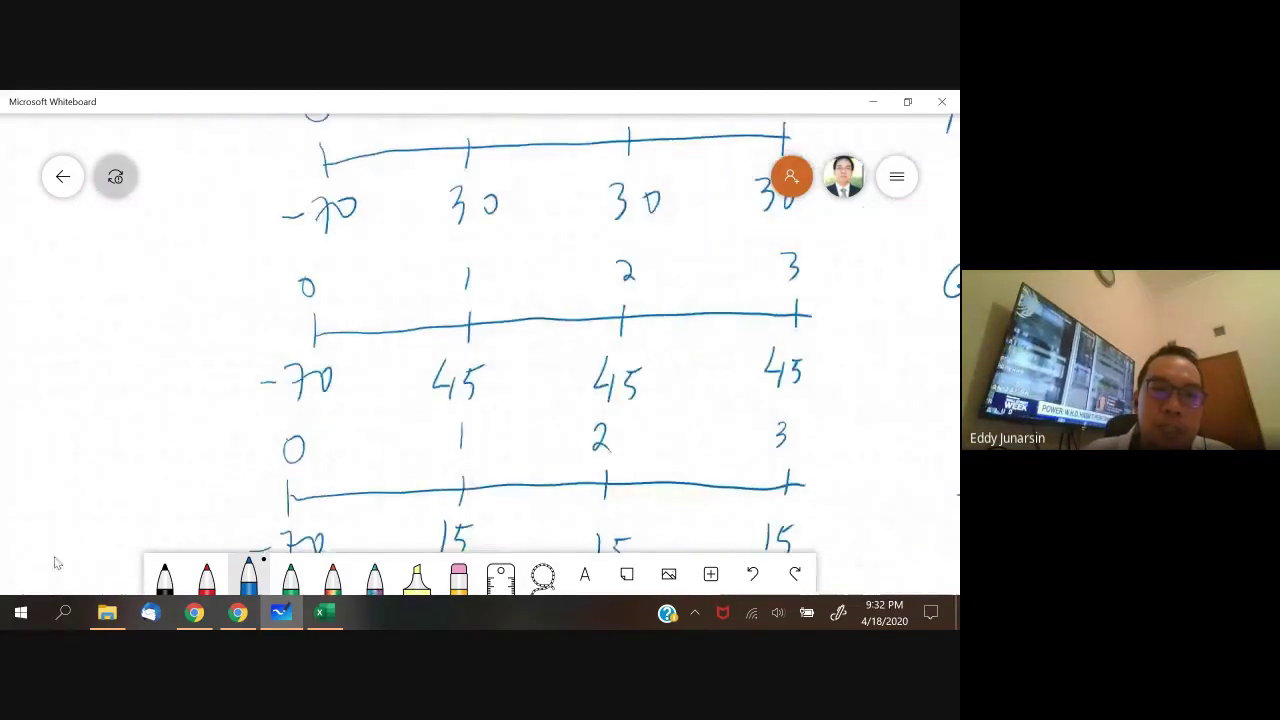
scroll(49, 517, down, 5)
scroll(140, 380, down, 8)
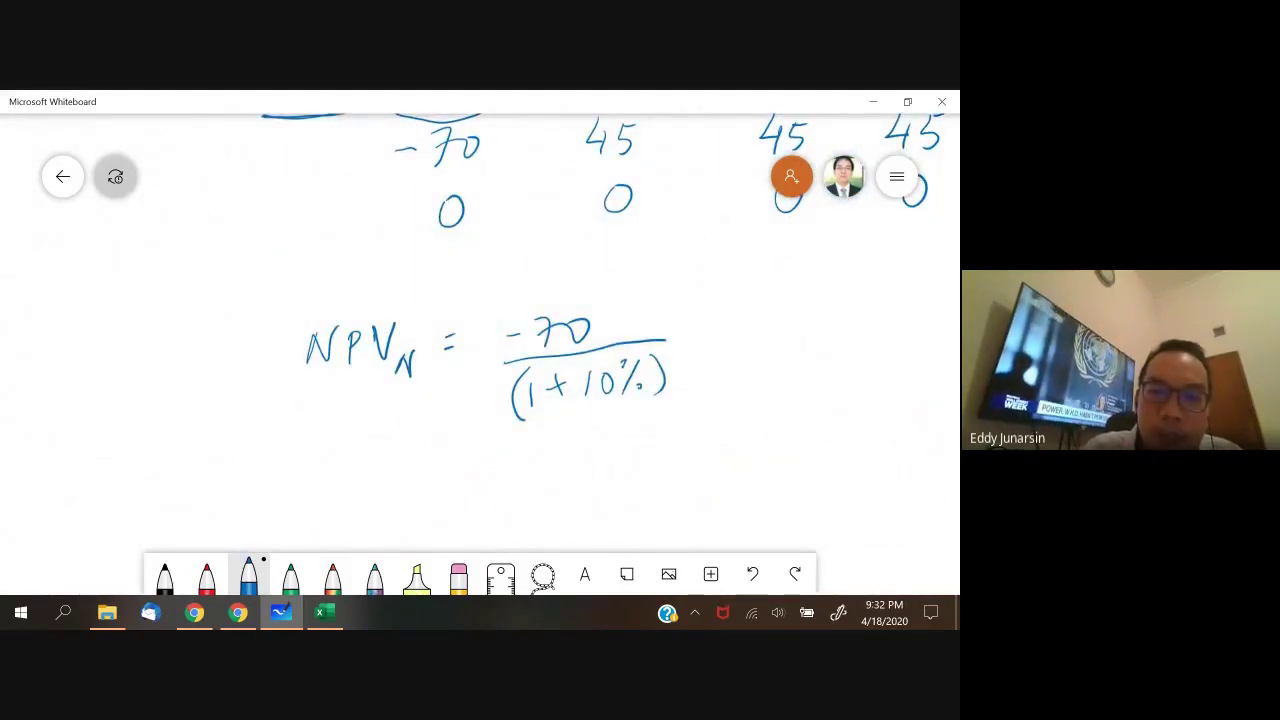
click(458, 575)
mouse_move(605, 378)
mouse_down()
mouse_move(610, 390)
mouse_move(636, 376)
mouse_up()
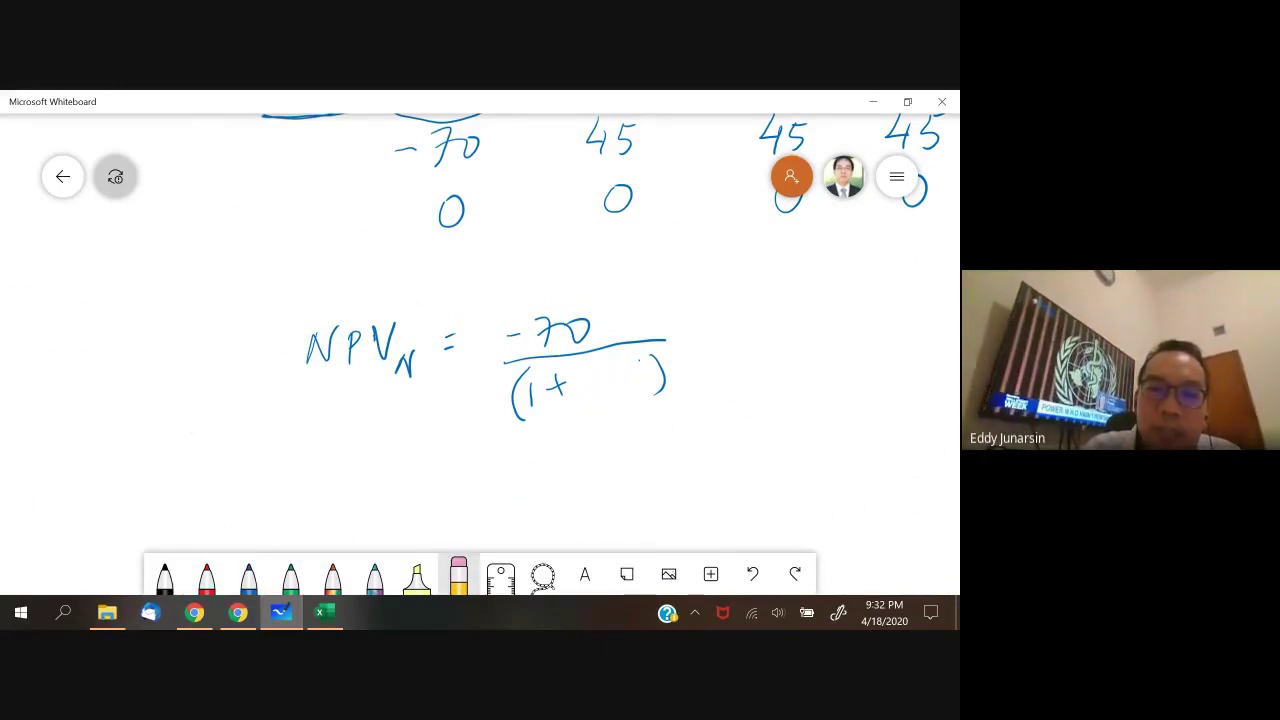
click(248, 575)
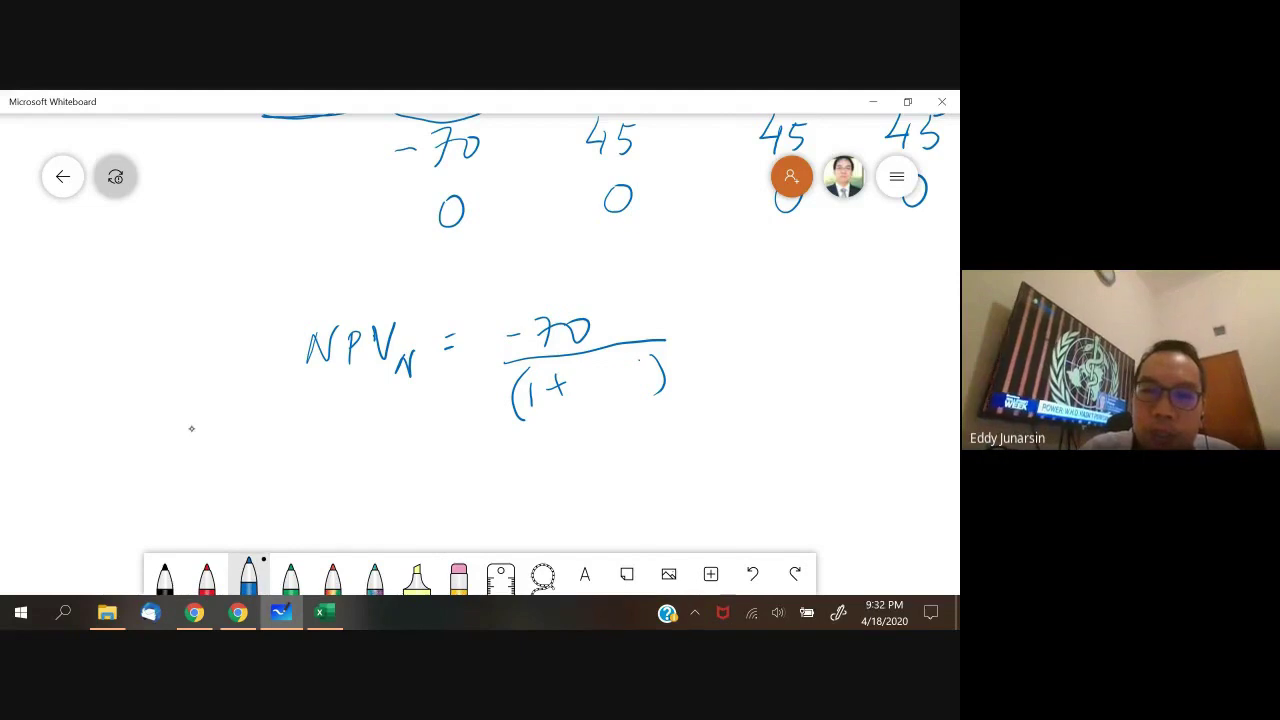
mouse_move(596, 368)
mouse_down()
mouse_move(590, 393)
mouse_move(611, 372)
mouse_move(621, 401)
mouse_up()
drag(639, 392, 640, 396)
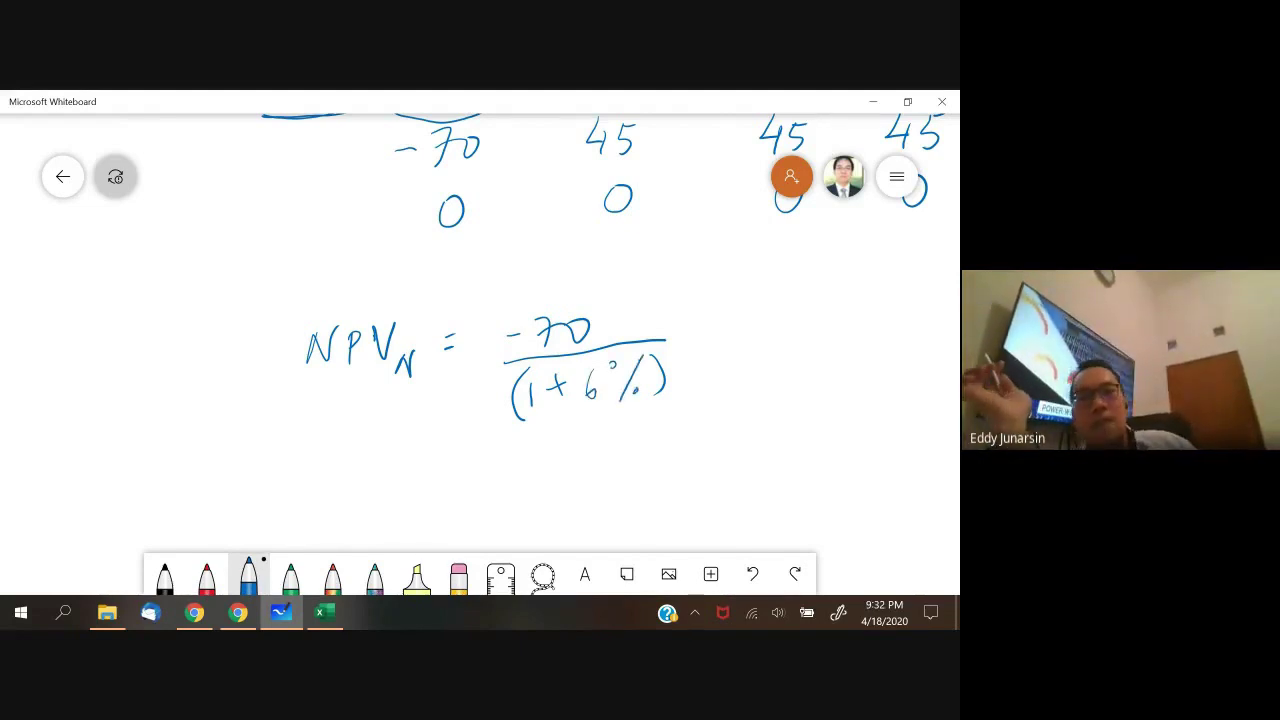
- Add a plus sign after the NPV_N equation's first term and circle the N row's 30 under year 2
scroll(480, 340, up, 2)
scroll(480, 340, right, 5)
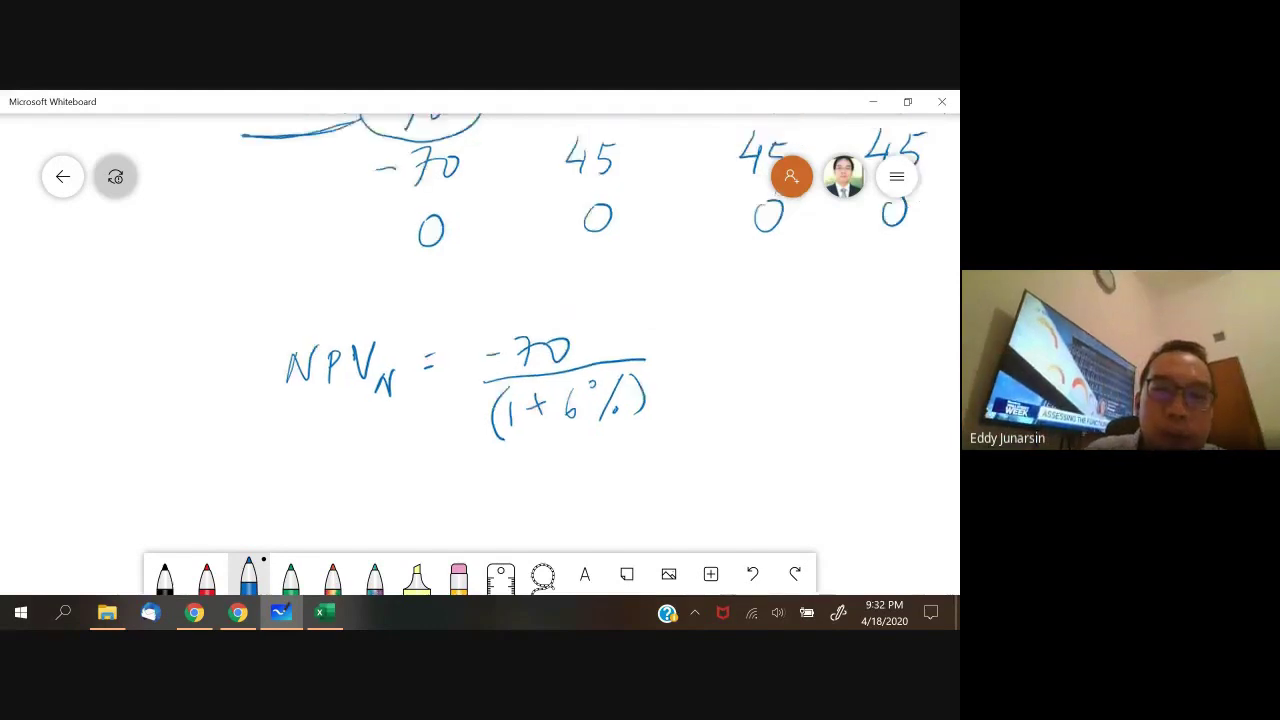
scroll(480, 340, up, 3)
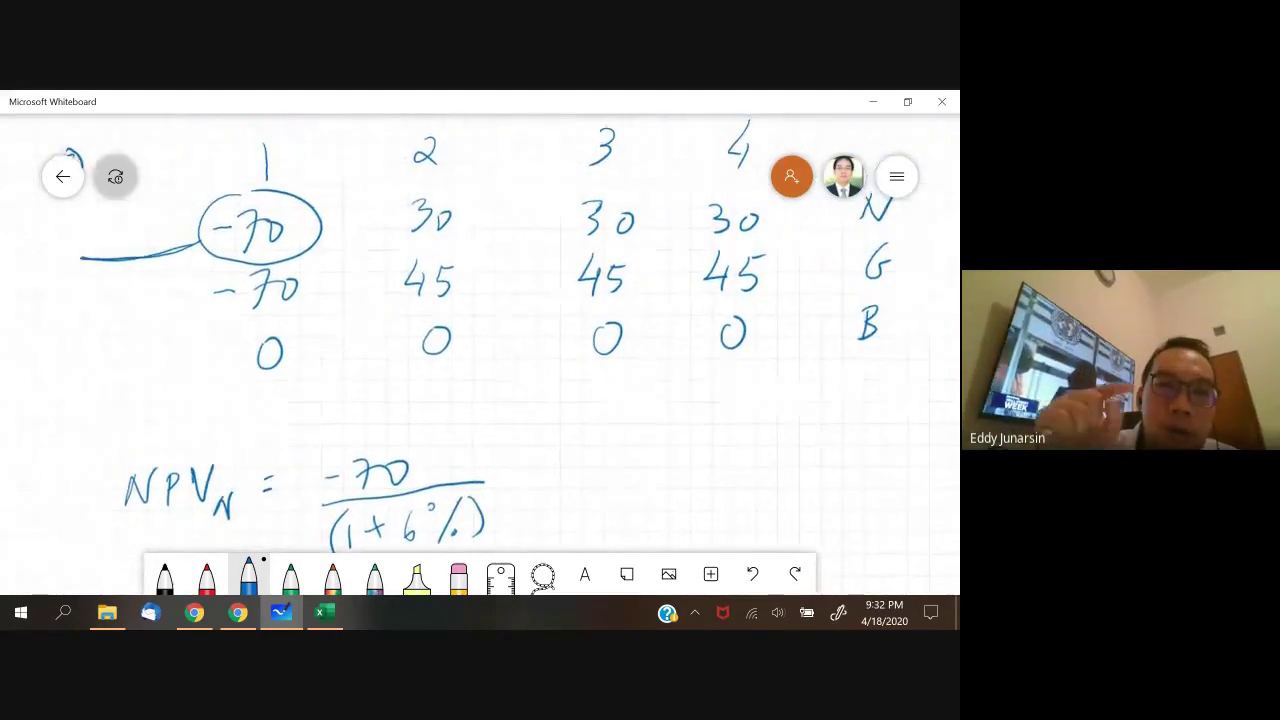
scroll(480, 340, down, 1)
scroll(480, 340, right, 1)
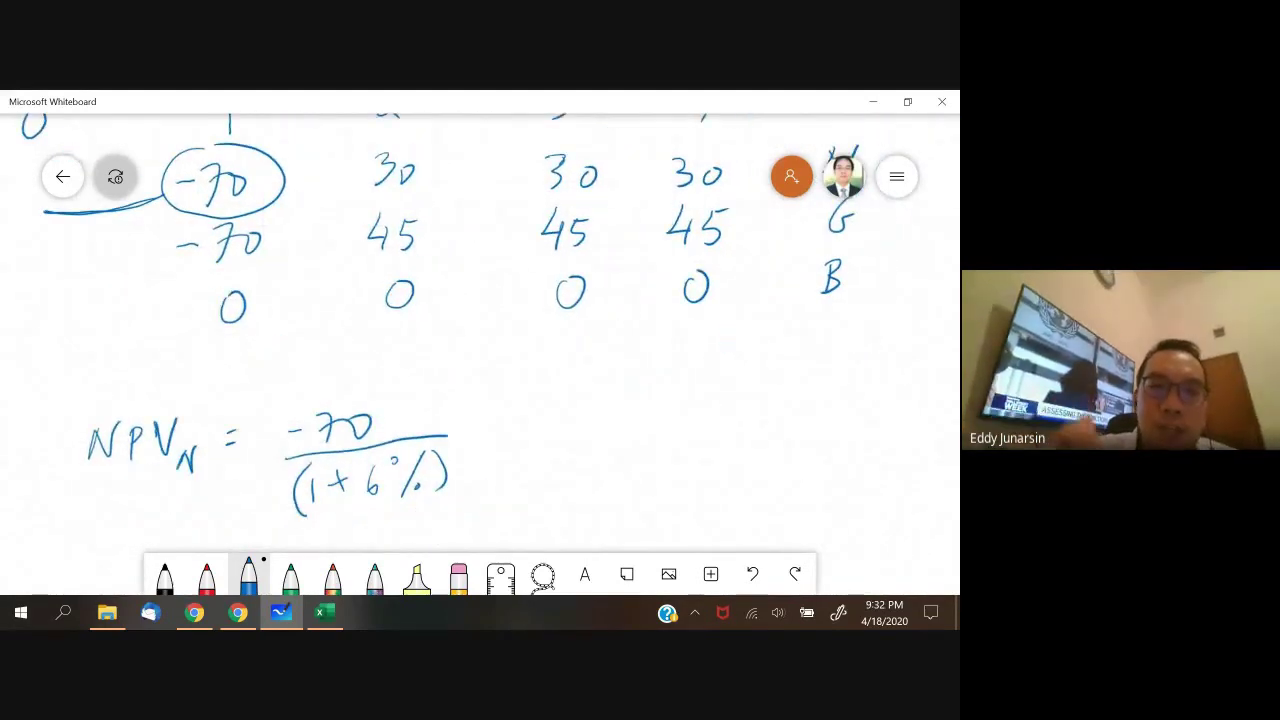
drag(483, 432, 514, 427)
drag(498, 415, 500, 440)
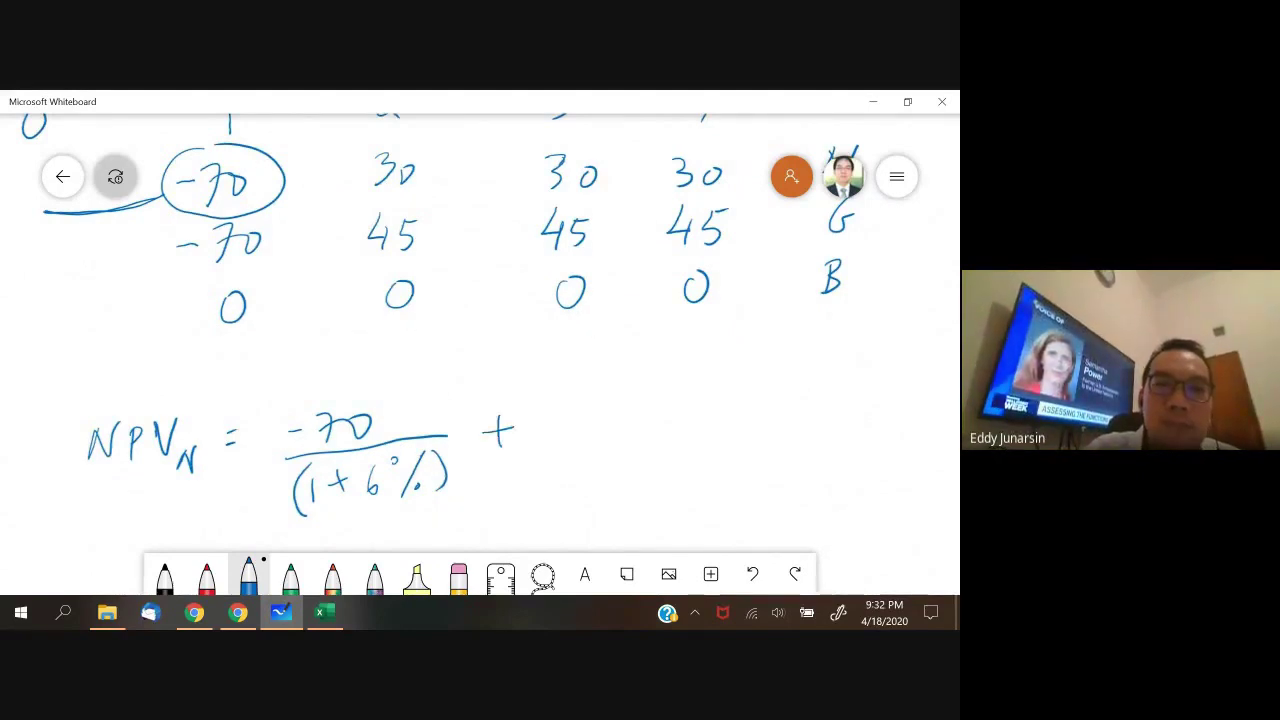
scroll(480, 340, up, 3)
scroll(480, 340, left, 3)
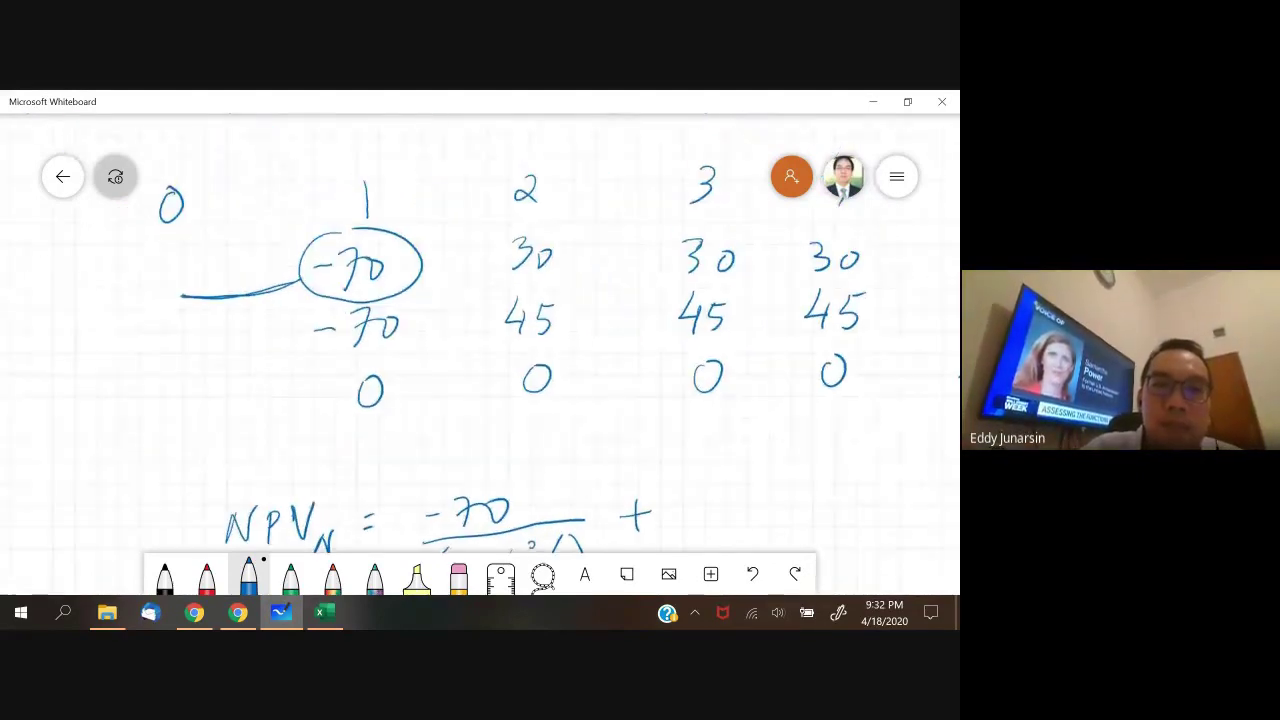
mouse_move(544, 226)
mouse_down()
mouse_move(492, 258)
mouse_move(550, 228)
mouse_up()
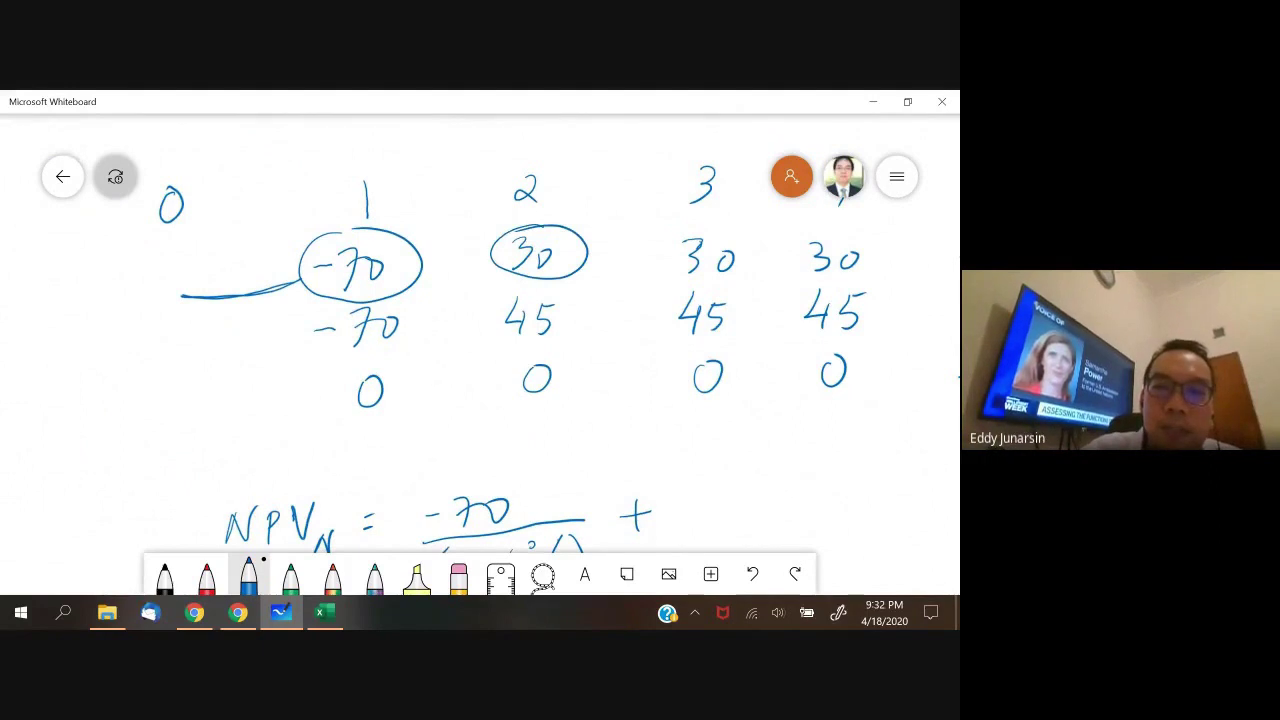
click(540, 380)
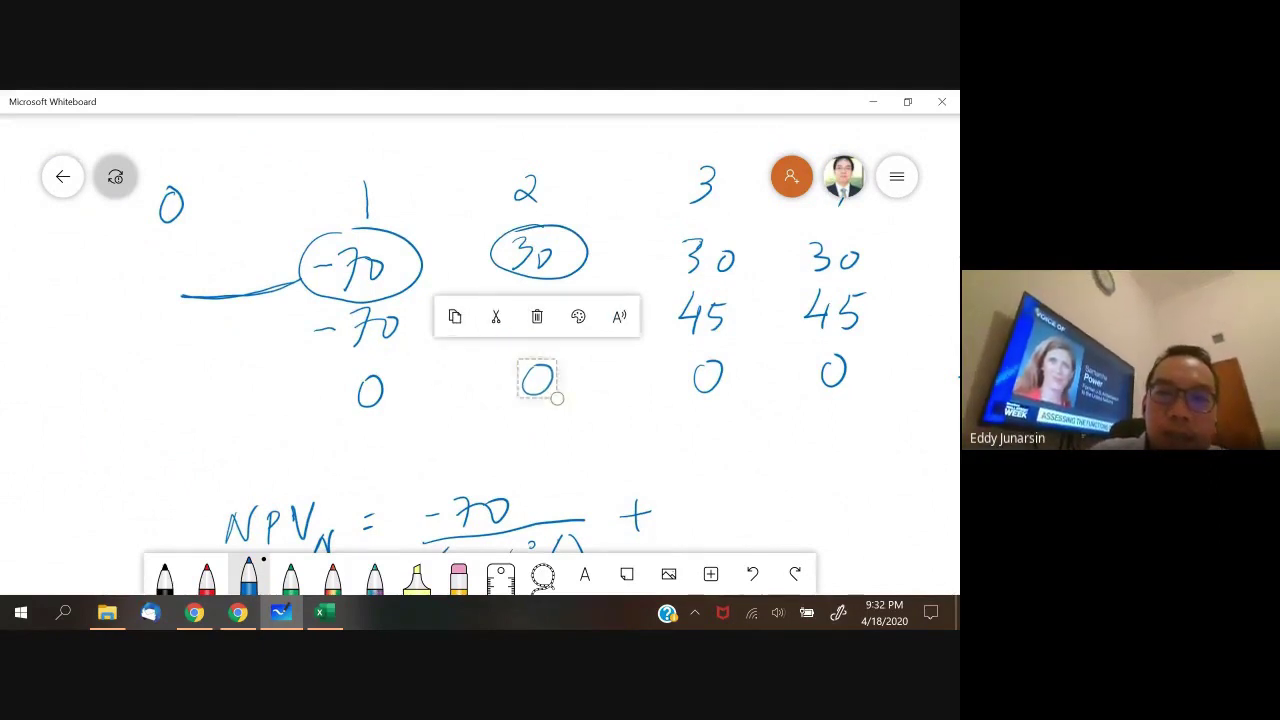
- Handwrite 30 over (1 + 10%) as the second term of the NPV_N equation
scroll(480, 340, down, 2)
scroll(480, 340, right, 3)
mouse_move(592, 400)
mouse_down()
mouse_move(604, 416)
mouse_move(588, 434)
mouse_up()
mouse_move(626, 408)
mouse_down()
mouse_move(616, 420)
mouse_move(628, 408)
mouse_up()
mouse_move(566, 442)
mouse_down()
mouse_move(692, 424)
mouse_move(582, 464)
mouse_move(578, 506)
mouse_up()
mouse_move(595, 470)
mouse_down()
mouse_move(596, 492)
mouse_move(628, 476)
mouse_move(618, 490)
mouse_up()
mouse_move(636, 464)
mouse_down()
mouse_move(638, 494)
mouse_move(683, 455)
mouse_up()
drag(684, 462, 670, 486)
drag(680, 482, 686, 500)
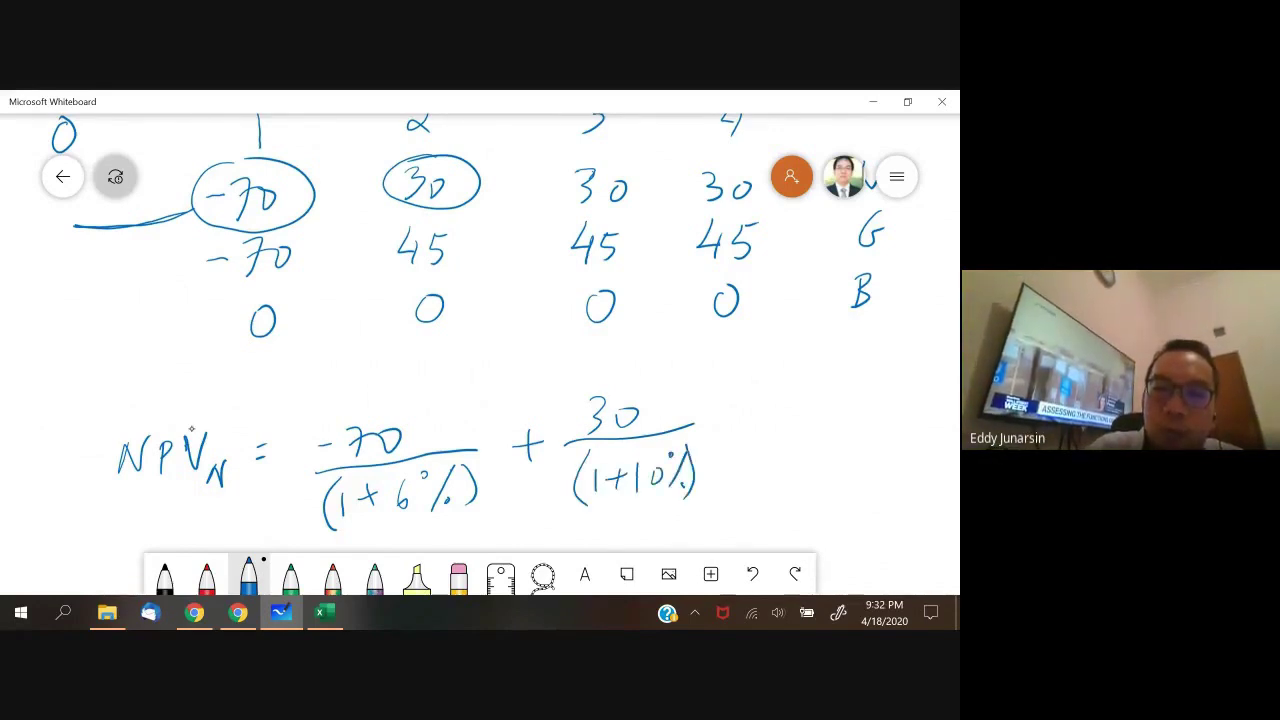
- Extend the NPV_N equation's second fraction bar and draw arcs above the timeline from year 2 back to year 0
drag(694, 425, 707, 422)
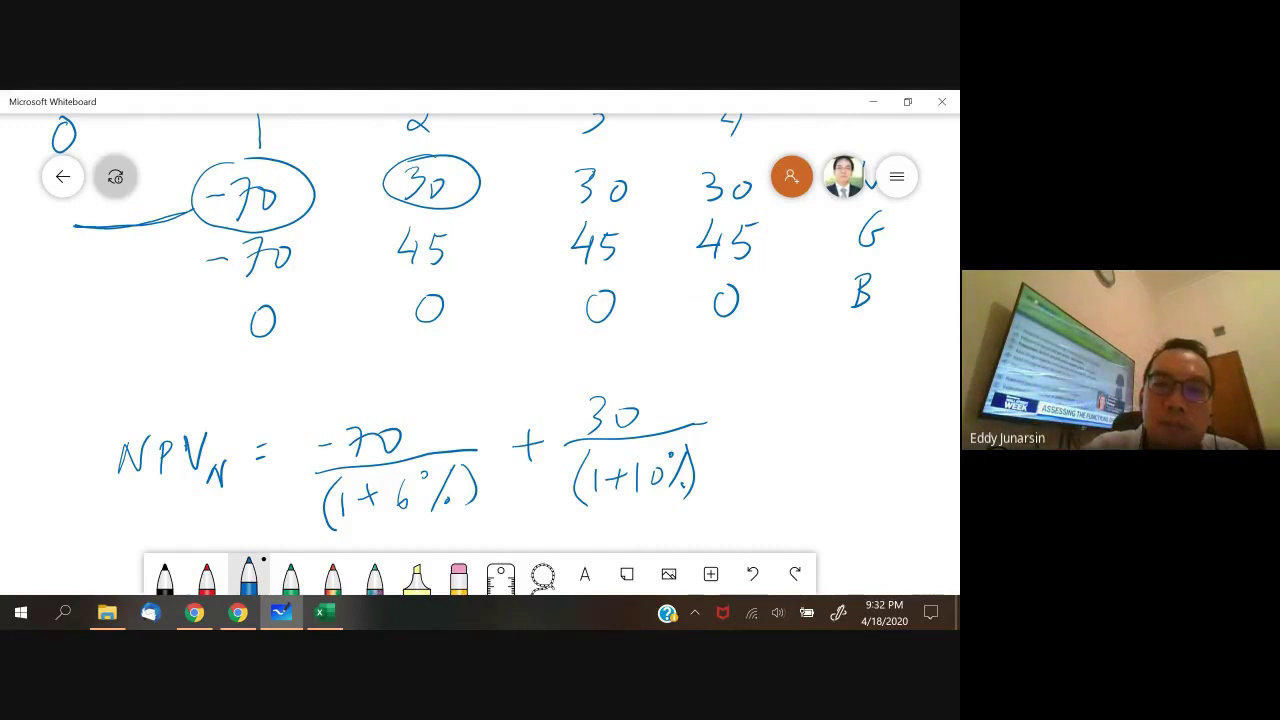
scroll(480, 340, up, 3)
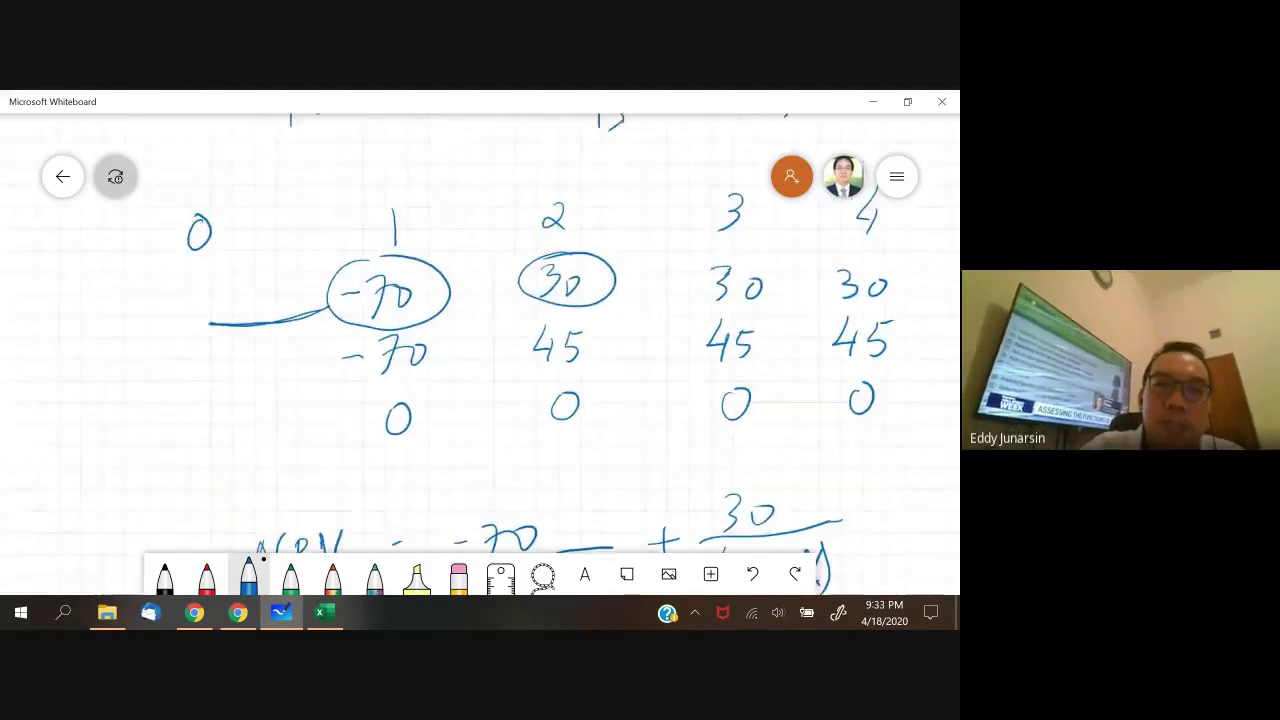
mouse_move(553, 182)
mouse_down()
mouse_move(464, 163)
mouse_move(218, 200)
mouse_up()
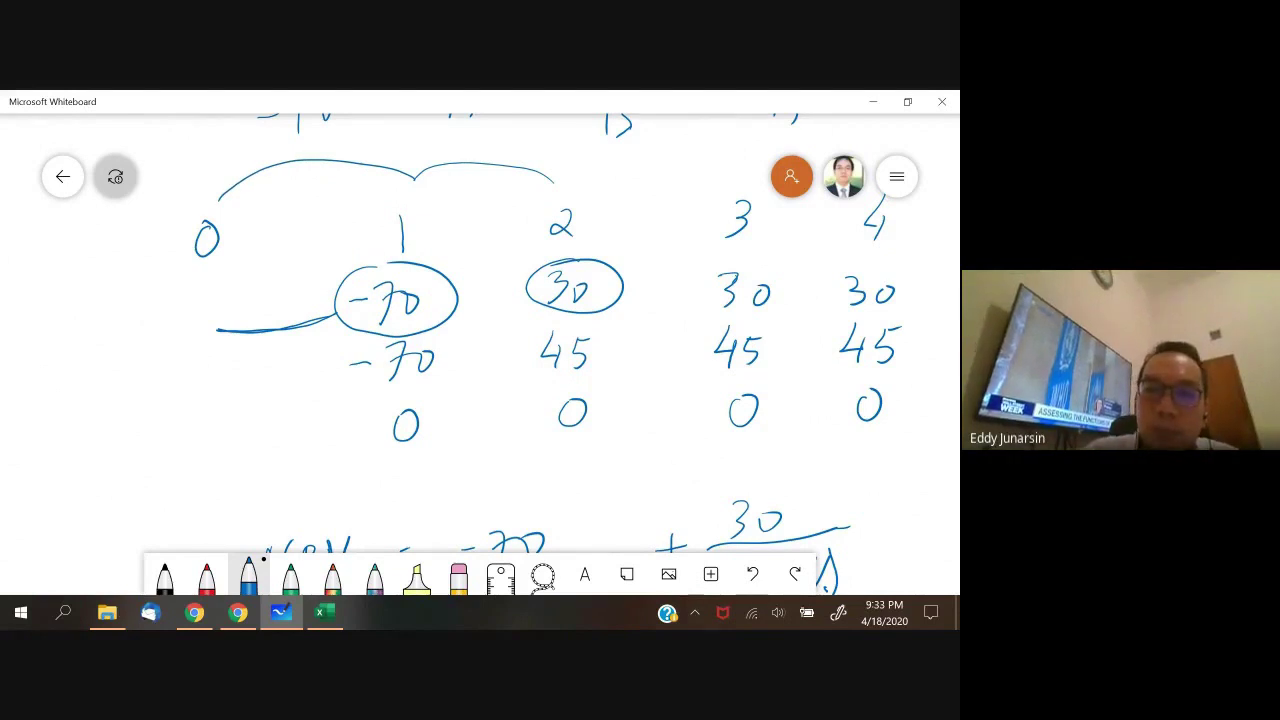
- Square the second term's denominator, circle the N row's 30 under year 3, and handwrite + 30 over (1 + 10%) as the third term
scroll(480, 340, right, 4)
scroll(480, 340, down, 2)
mouse_move(659, 462)
mouse_down()
mouse_move(669, 476)
mouse_move(703, 446)
mouse_up()
mouse_move(548, 180)
mouse_down()
mouse_move(590, 238)
mouse_move(552, 178)
mouse_up()
mouse_move(729, 410)
mouse_down()
mouse_move(735, 433)
mouse_move(762, 434)
mouse_up()
mouse_move(716, 458)
mouse_down()
mouse_move(822, 440)
mouse_move(724, 514)
mouse_up()
mouse_move(739, 492)
mouse_down()
mouse_move(740, 514)
mouse_move(770, 498)
mouse_up()
mouse_move(757, 488)
mouse_down()
mouse_move(757, 514)
mouse_move(788, 512)
mouse_up()
drag(803, 488, 806, 502)
drag(817, 496, 836, 520)
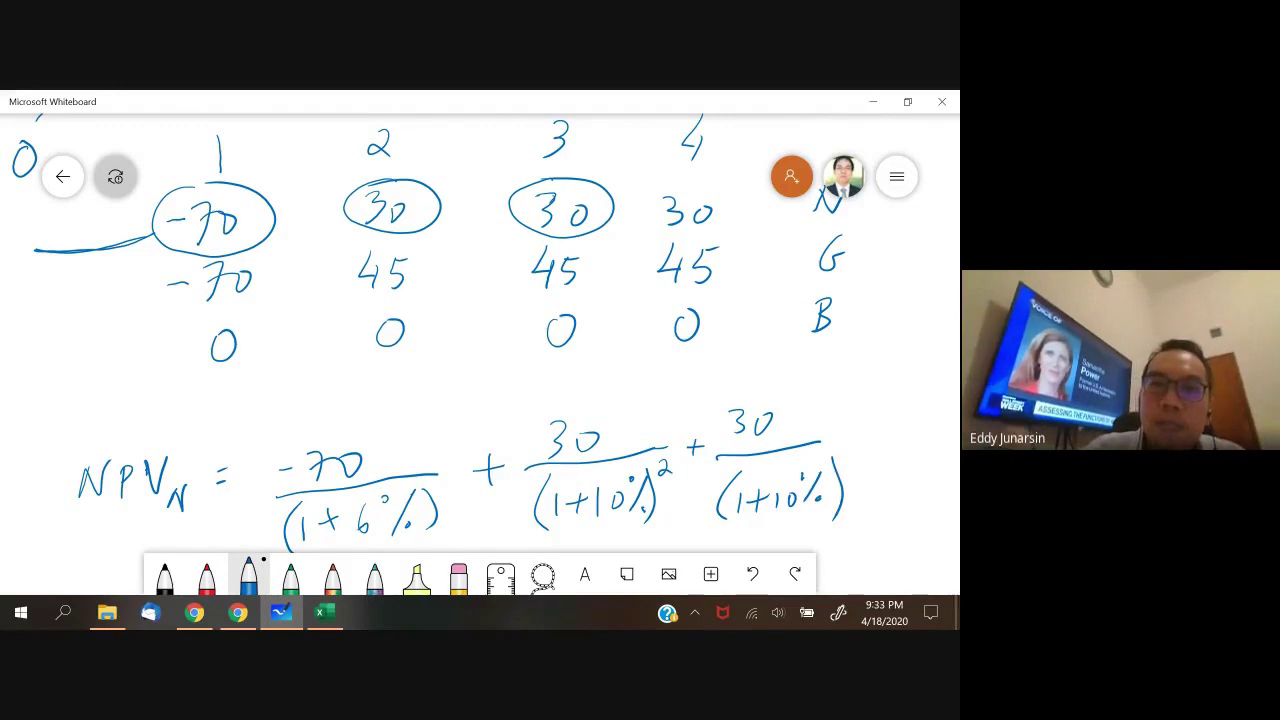
- Draw arcs above the timeline from year 3 back to year 0 and add exponent 3 to the third term's denominator
drag(480, 350, 635, 479)
mouse_move(716, 236)
mouse_down()
mouse_move(602, 222)
mouse_move(232, 252)
mouse_up()
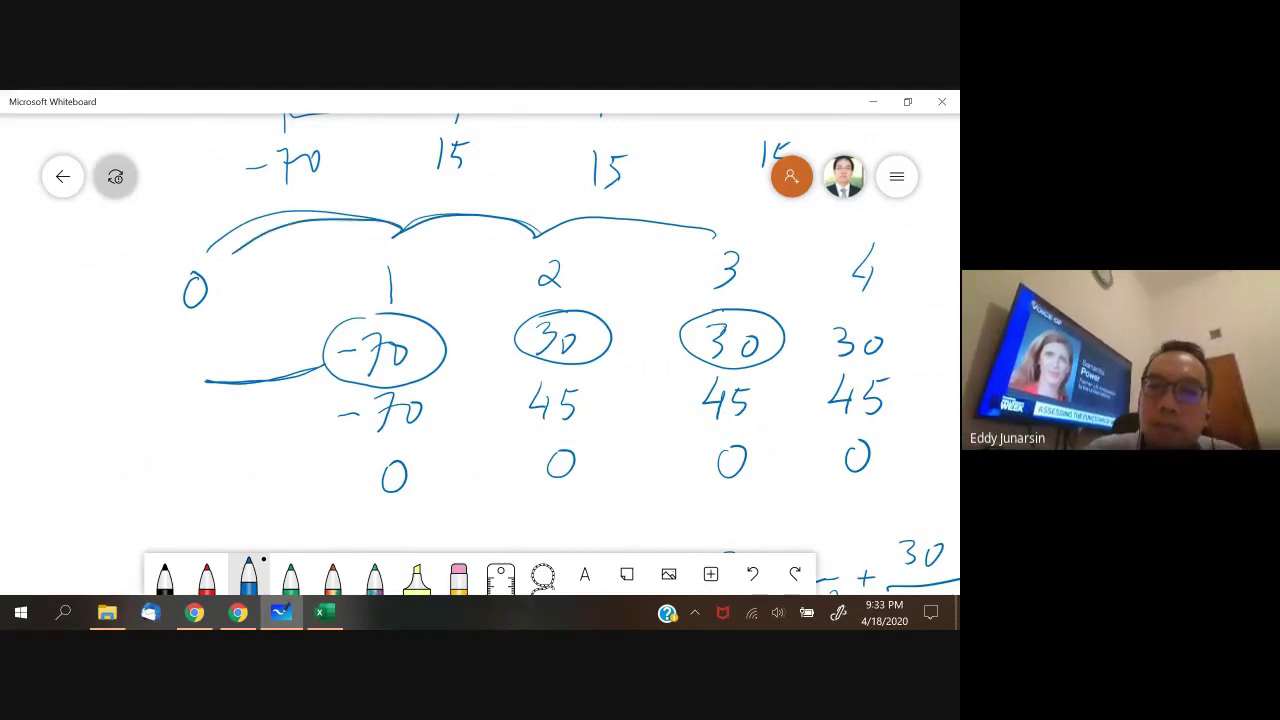
scroll(480, 340, right, 5)
scroll(480, 340, down, 2)
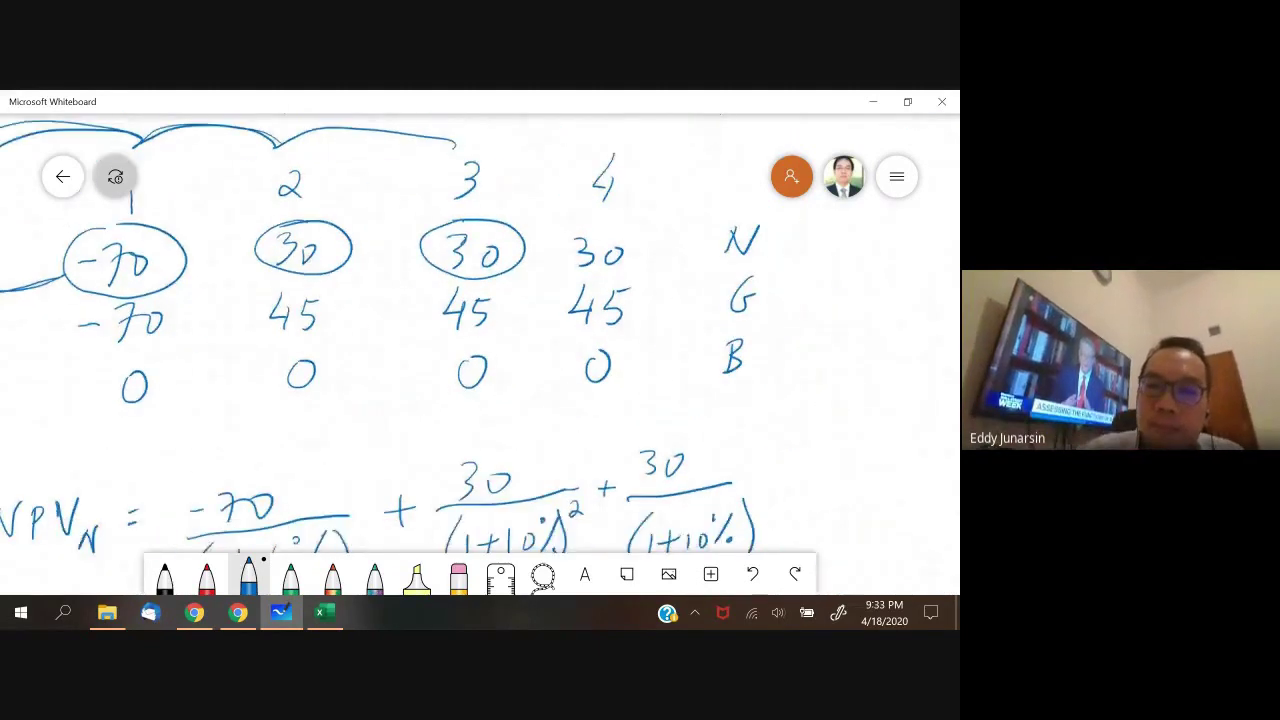
drag(730, 486, 750, 482)
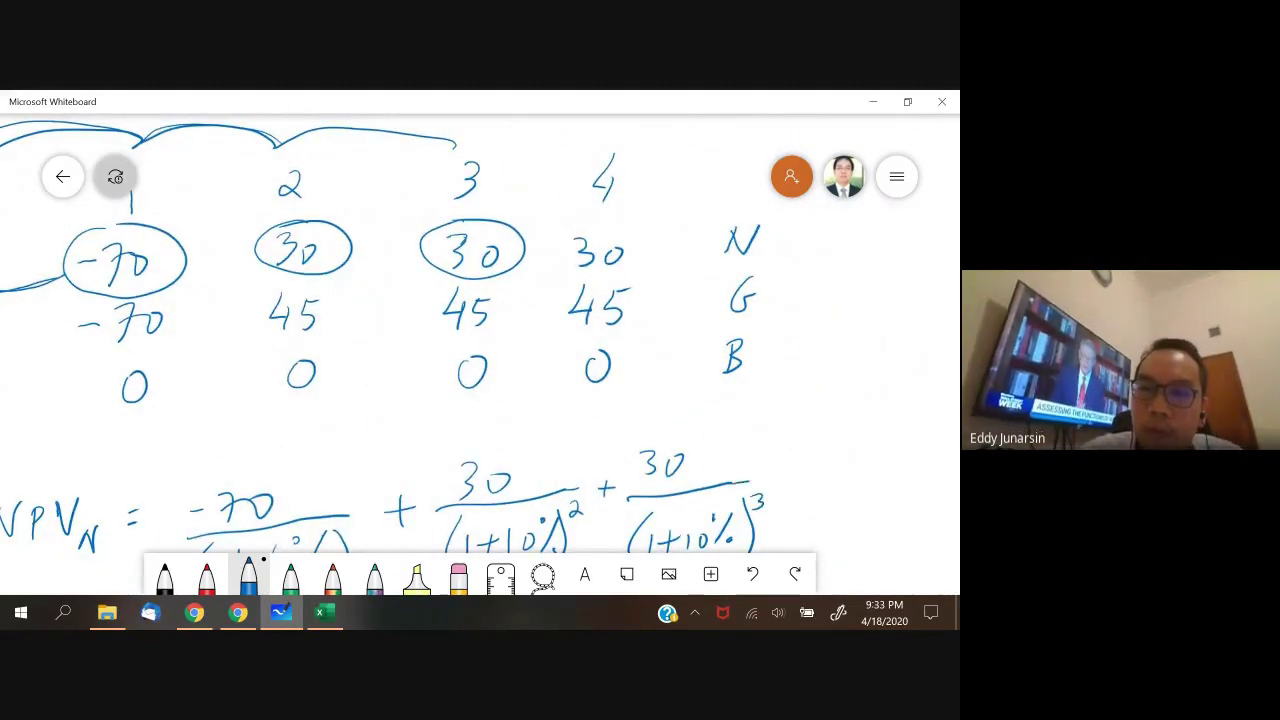
- Circle the N row's 30 under year 4 and handwrite + 30 over (1 + 10%)^4 as the equation's fourth term
mouse_move(588, 216)
mouse_down()
mouse_move(648, 238)
mouse_move(590, 216)
mouse_up()
drag(784, 466, 803, 464)
drag(793, 456, 791, 476)
mouse_move(846, 432)
mouse_down()
mouse_move(850, 456)
mouse_move(872, 442)
mouse_move(934, 464)
mouse_up()
mouse_move(832, 494)
mouse_down()
mouse_move(820, 540)
mouse_move(843, 526)
mouse_up()
drag(840, 518, 860, 518)
mouse_move(855, 510)
mouse_down()
mouse_move(855, 524)
mouse_move(875, 526)
mouse_move(889, 511)
mouse_up()
mouse_move(900, 495)
mouse_down()
mouse_move(908, 529)
mouse_move(920, 520)
mouse_up()
drag(927, 488, 928, 546)
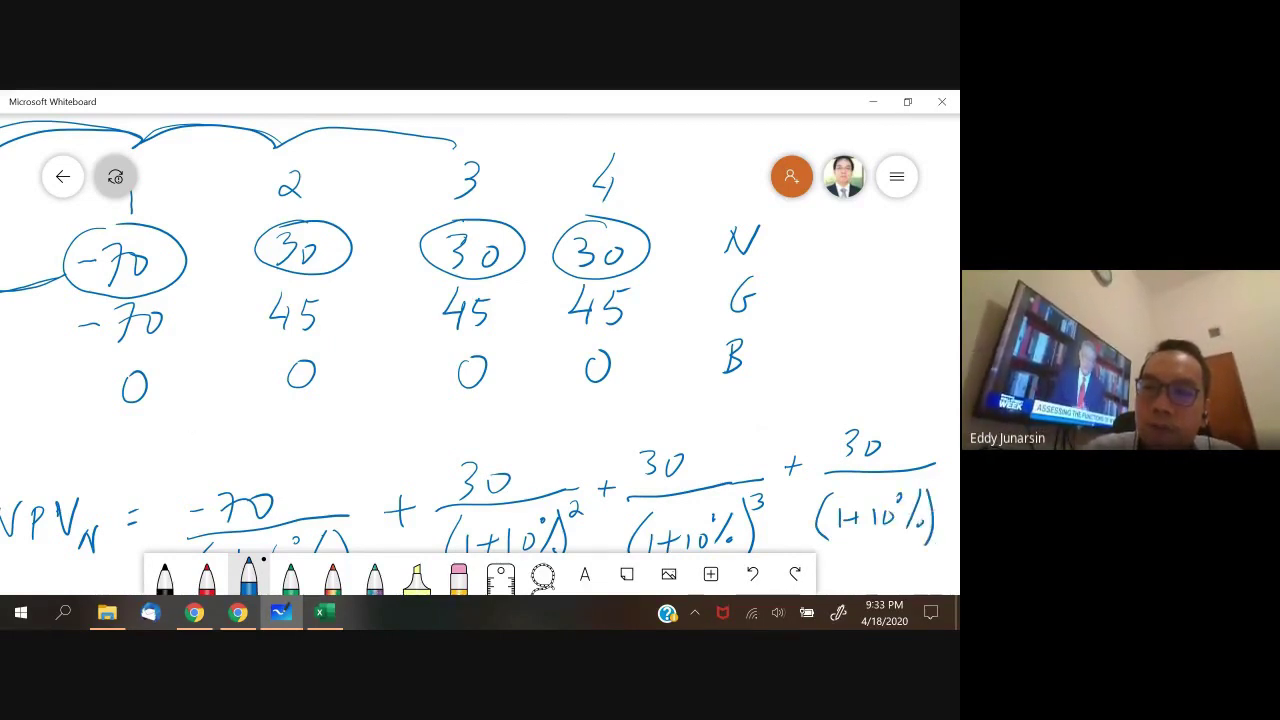
drag(939, 484, 946, 493)
drag(944, 486, 943, 500)
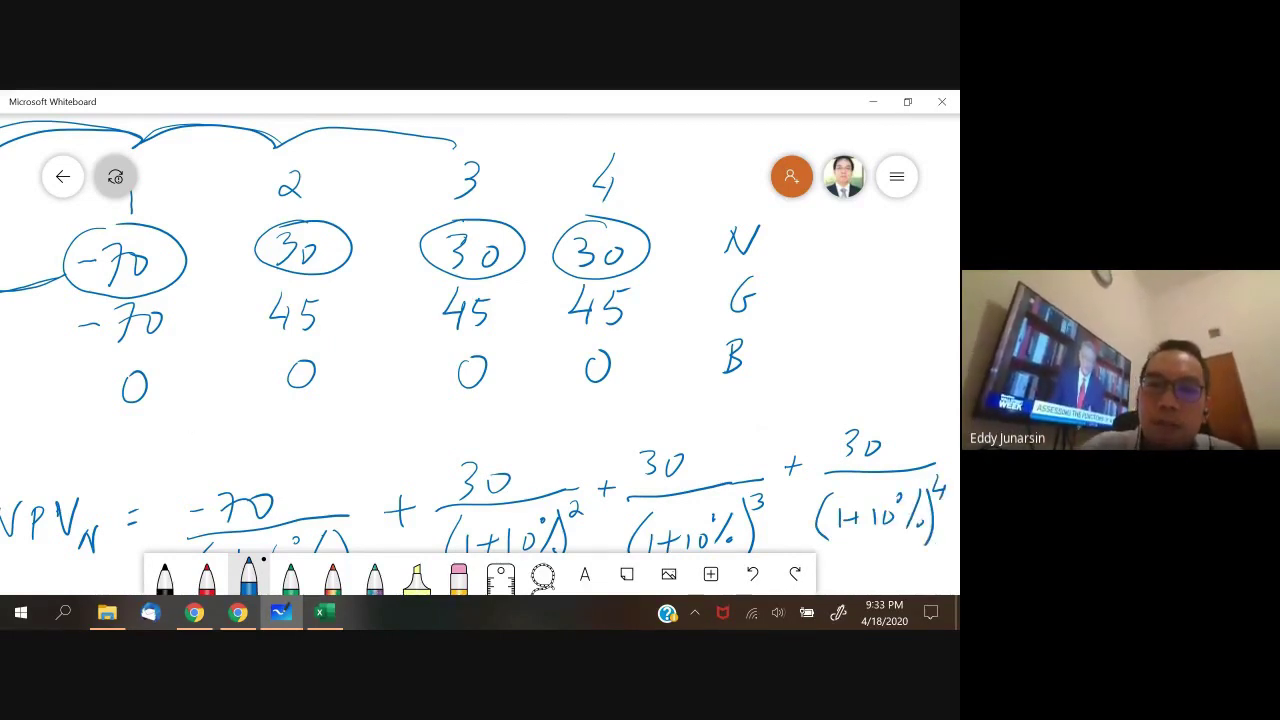
drag(480, 340, 599, 179)
scroll(480, 340, up, 2)
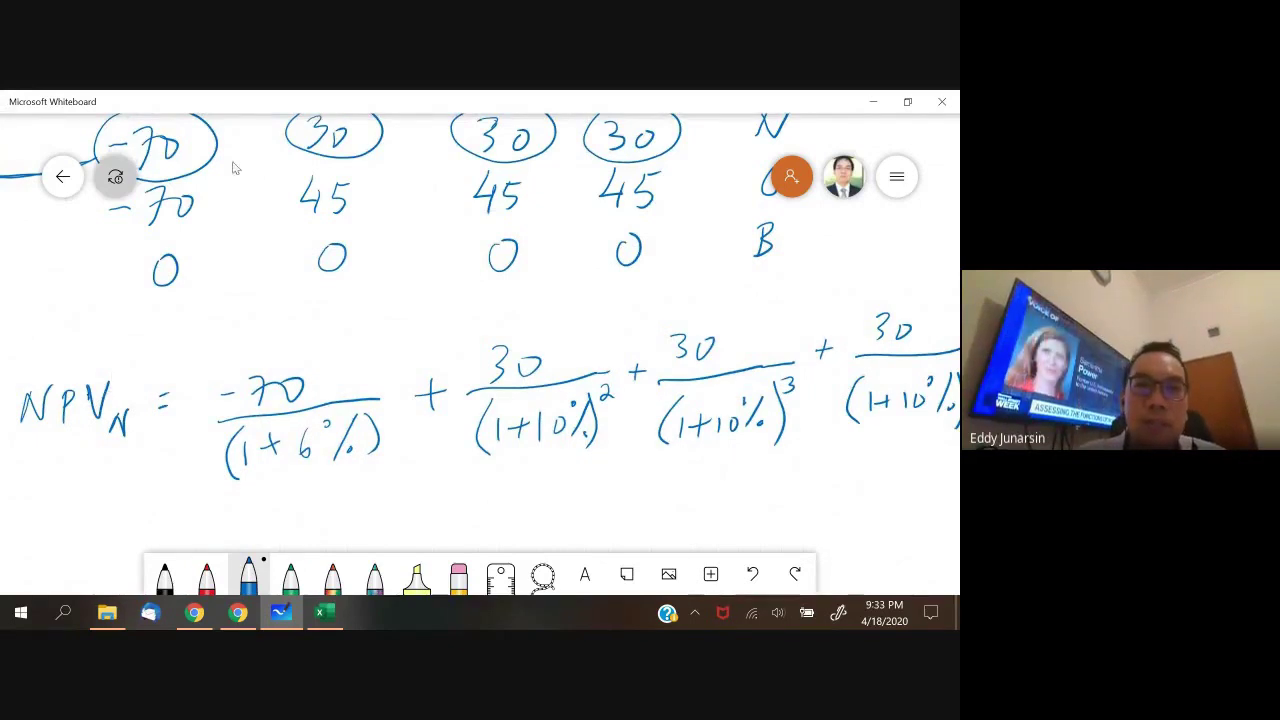
- Switch to Excel and copy the scenario table in A2:E7 to the area starting at A11
click(324, 612)
drag(69, 340, 300, 424)
drag(94, 318, 318, 420)
key(ctrl+c)
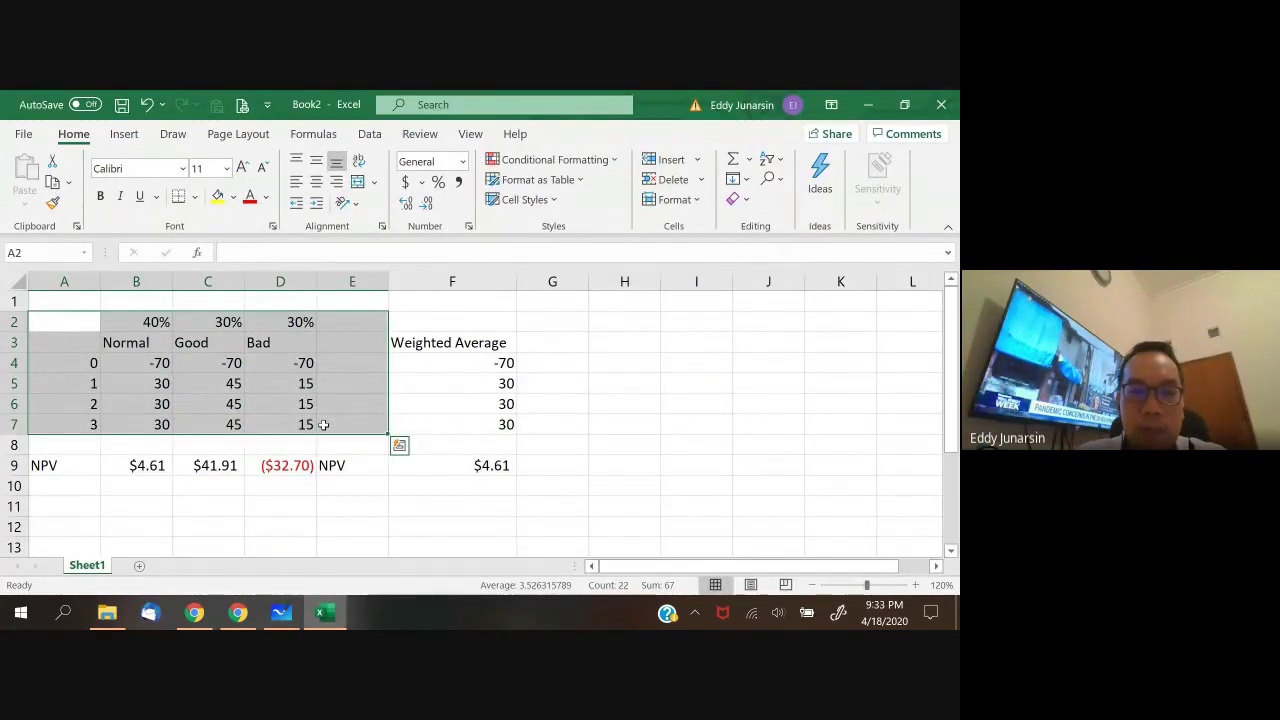
scroll(286, 411, down, 3)
click(89, 327)
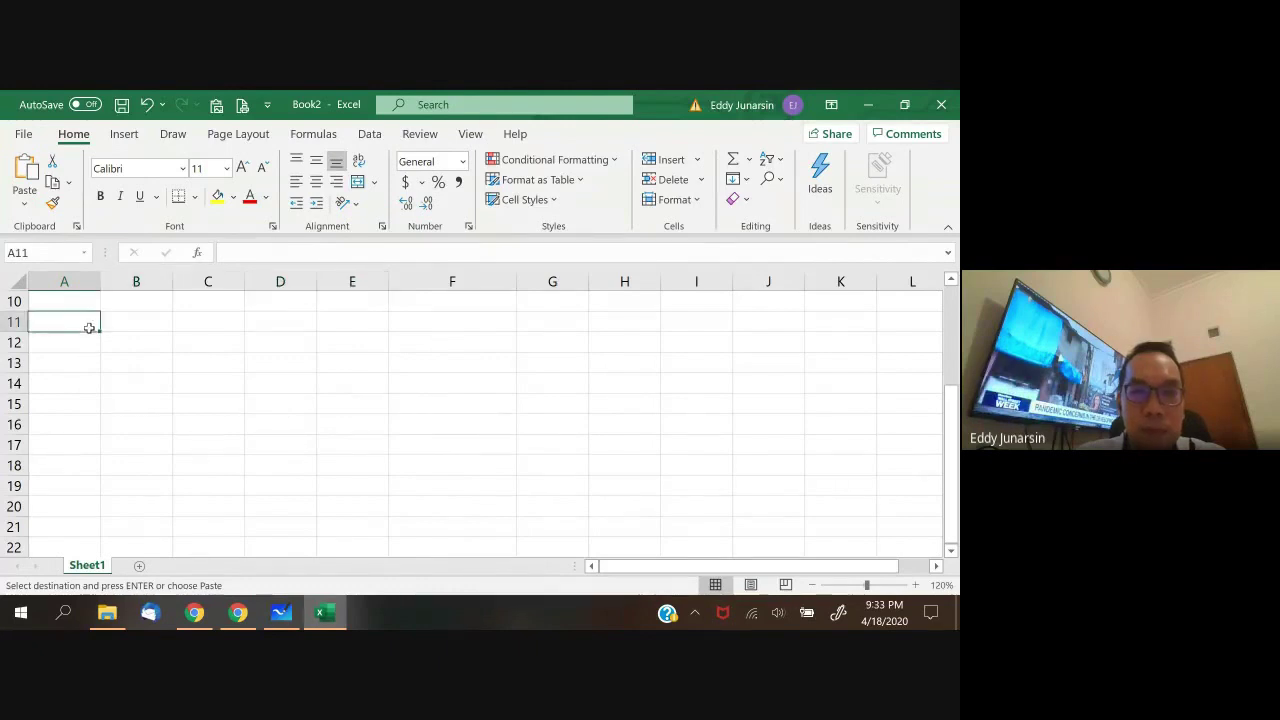
key(ctrl+v)
click(235, 402)
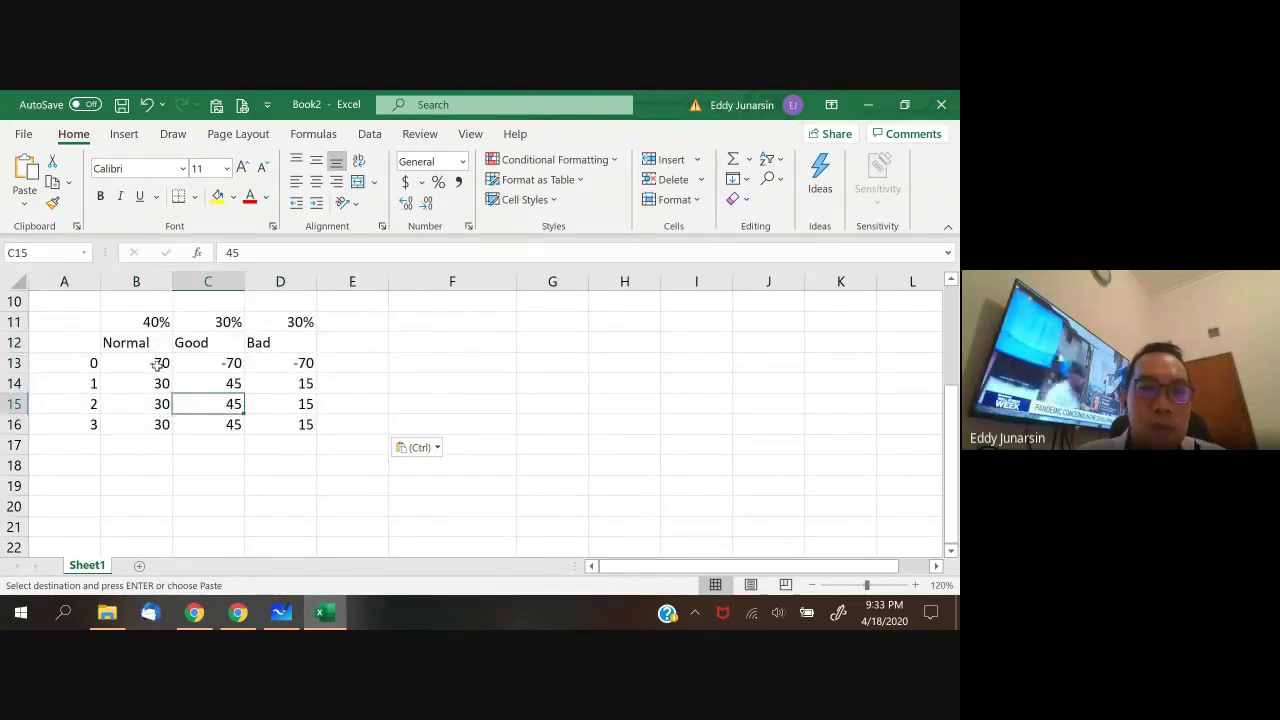
- Move the copied scenarios' cash flows in B13:D16 down one row and enter year 4 in A17
drag(160, 362, 288, 424)
key(ctrl+c)
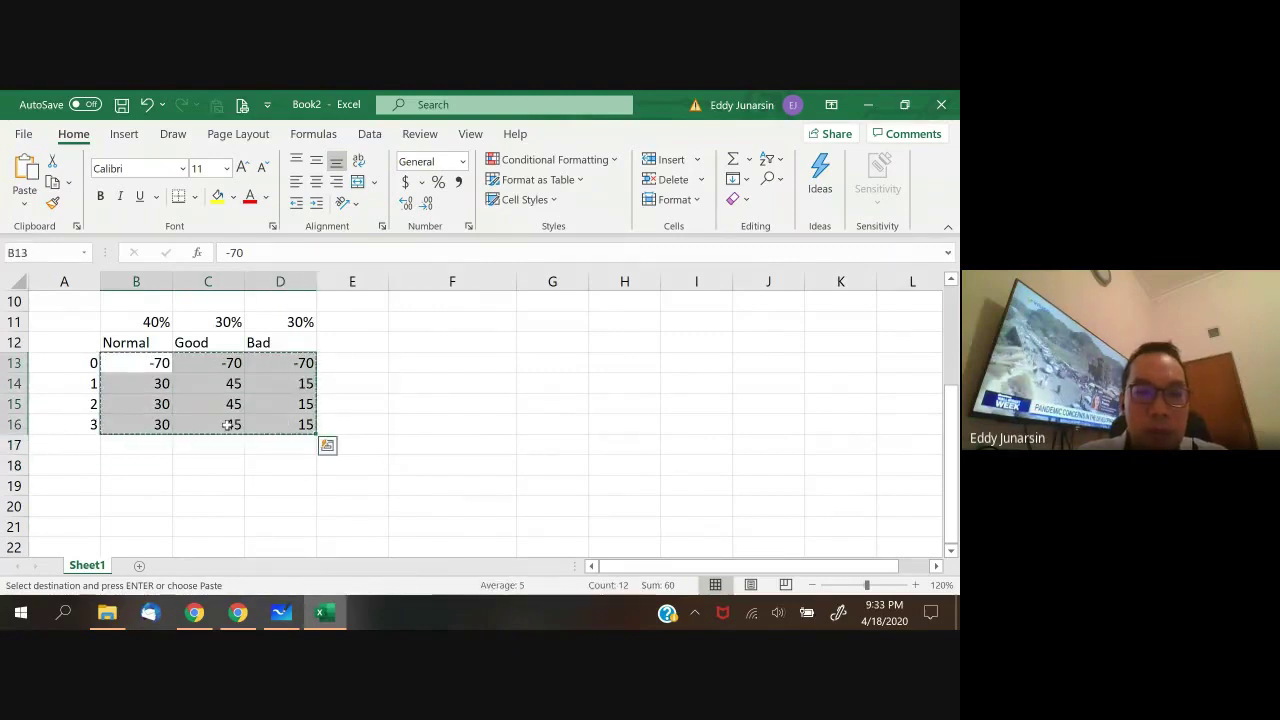
click(140, 383)
key(ctrl+v)
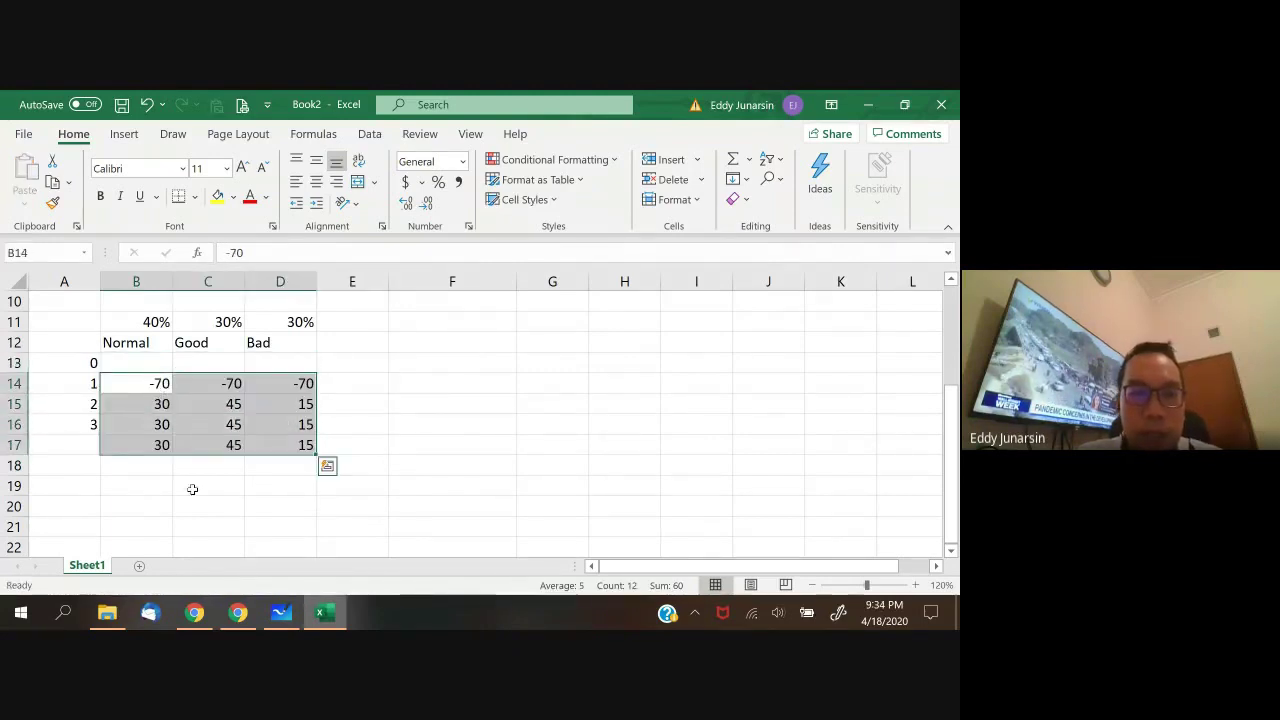
click(93, 445)
text(4)
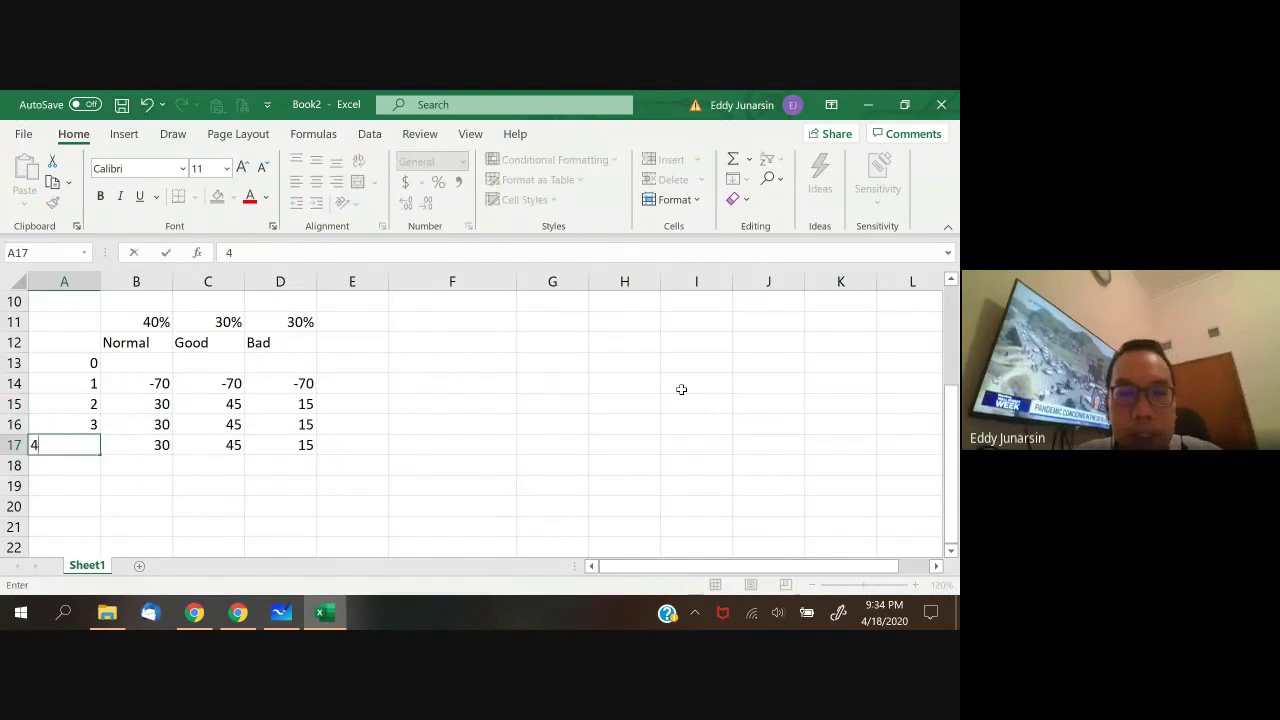
key(Return)
- Set the Bad scenario's cash flows for years 1 to 4 in D14:D17 to 0
key(Up)
key(Up)
key(Up)
key(Up)
key(Up)
key(Right)
key(Right)
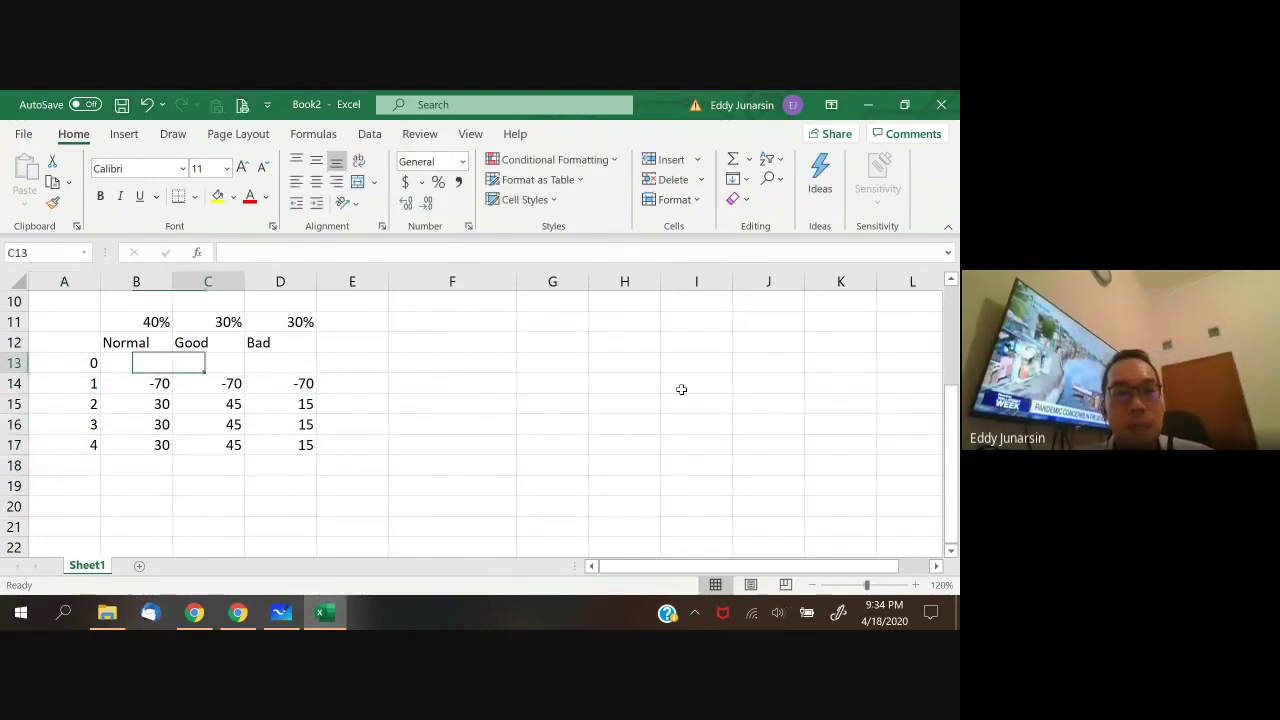
key(Right)
key(Down)
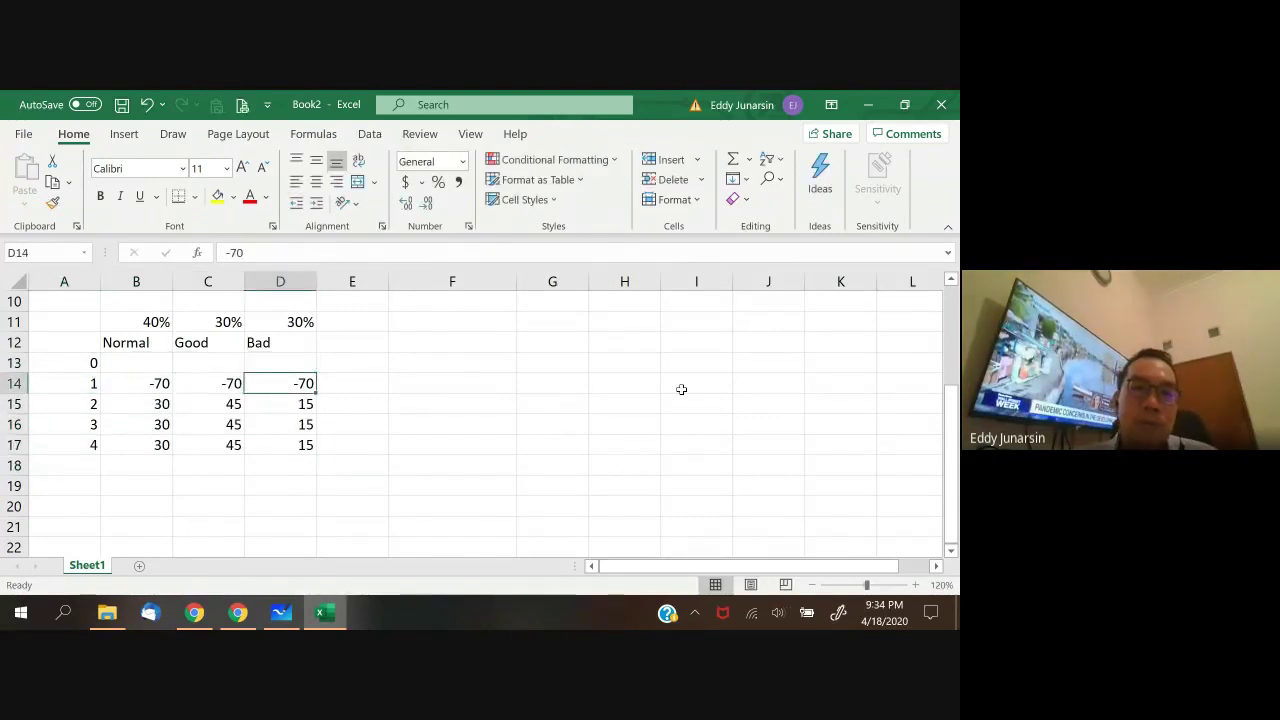
key(Left)
key(Left)
key(Left)
key(Right)
key(Right)
key(Right)
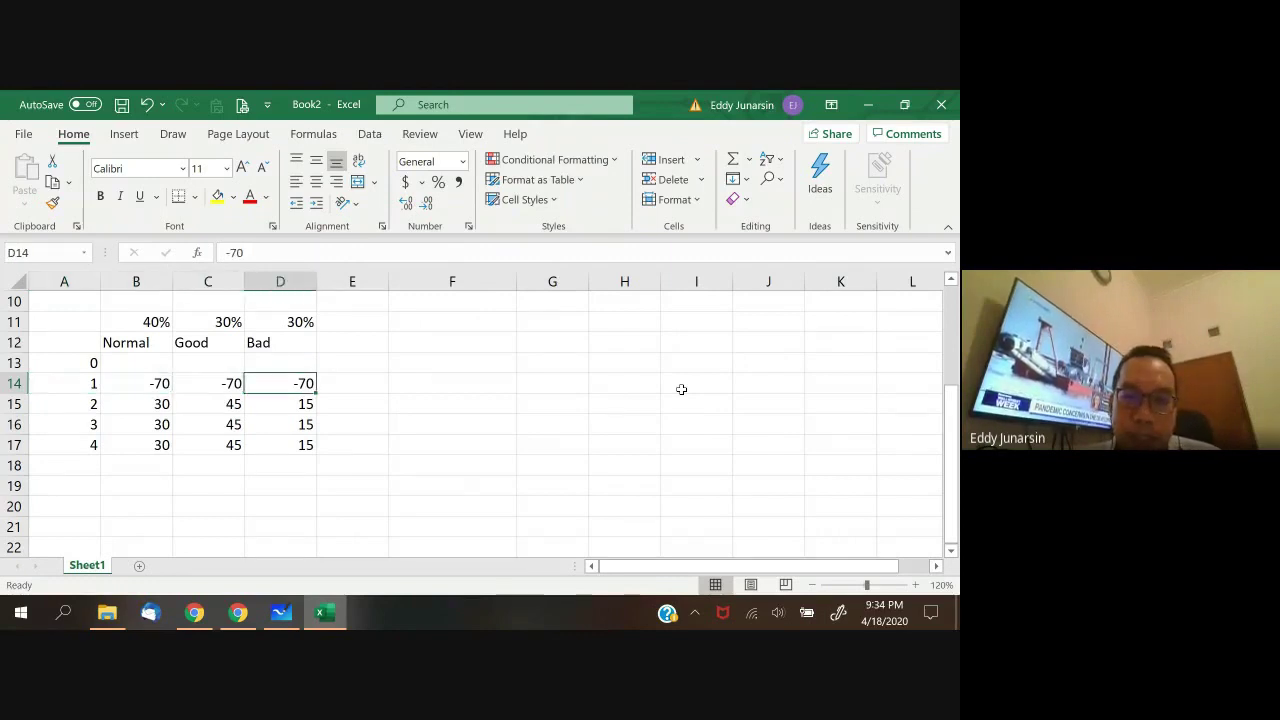
text(0)
key(Return)
text(0)
key(Return)
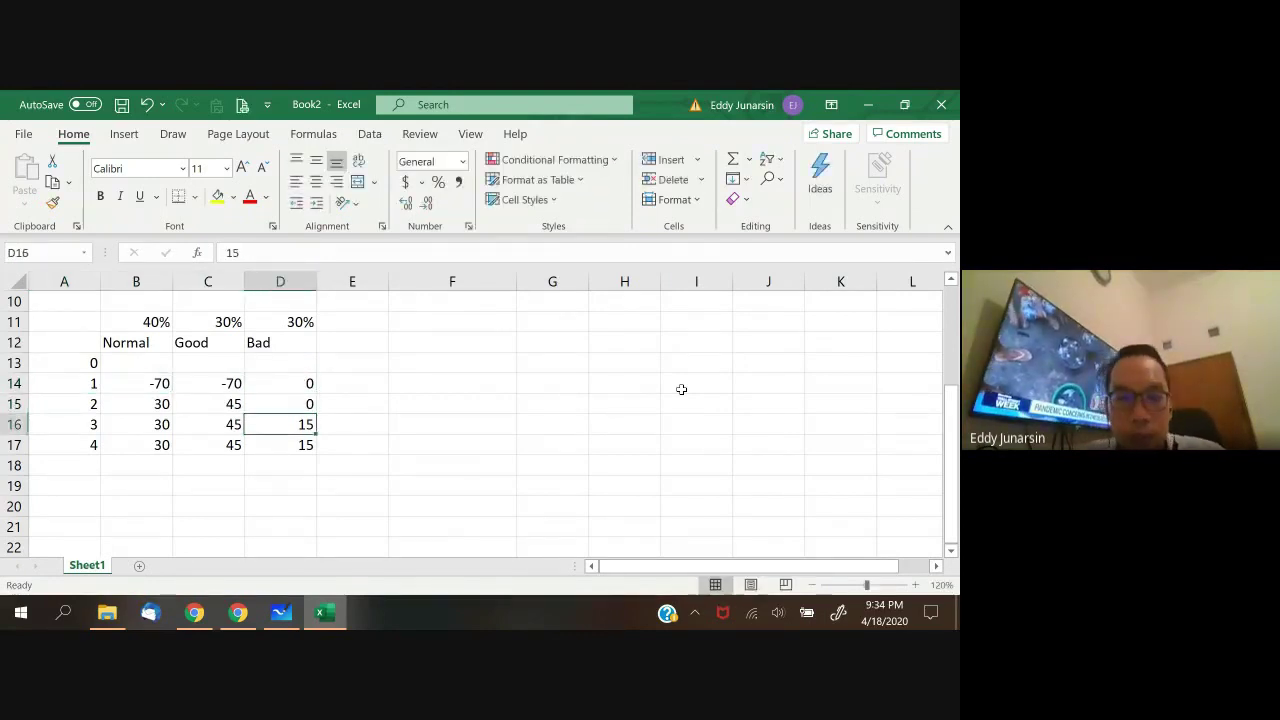
text(0)
key(Return)
text(0)
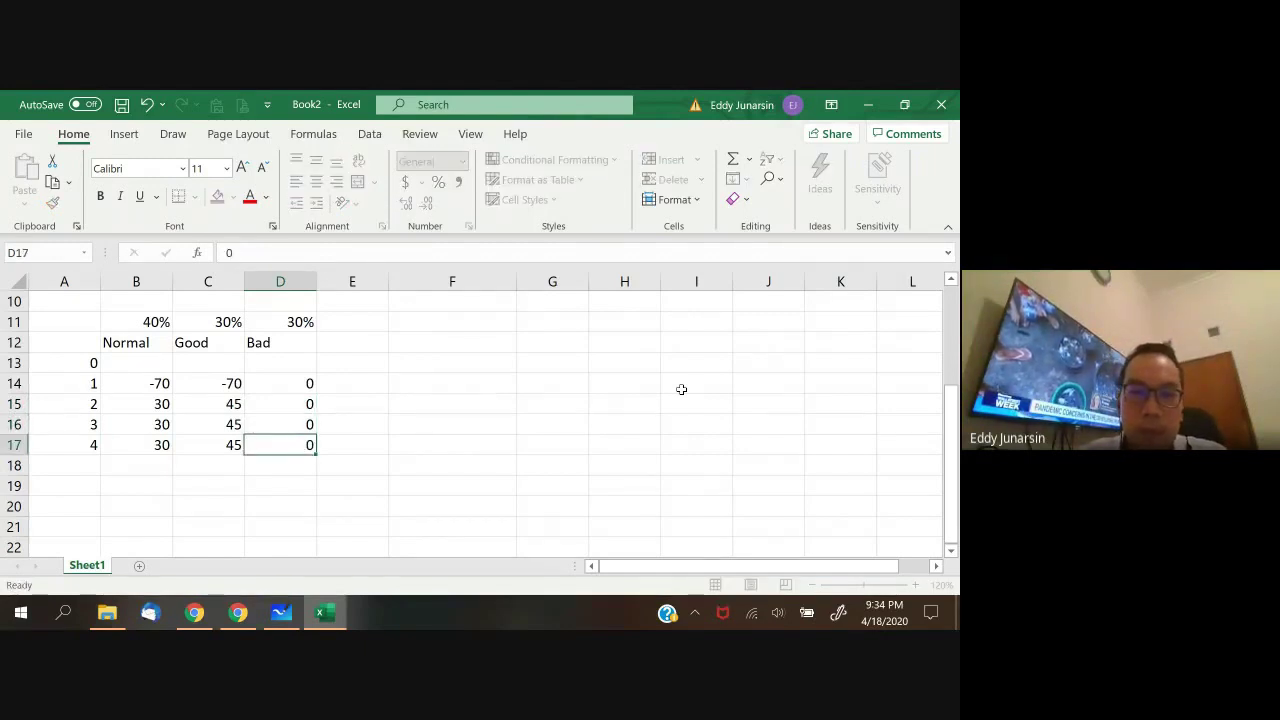
key(Return)
- Enter the label NPV in A19 and select the cell beside it, B19
key(Left)
key(Left)
key(Left)
key(Down)
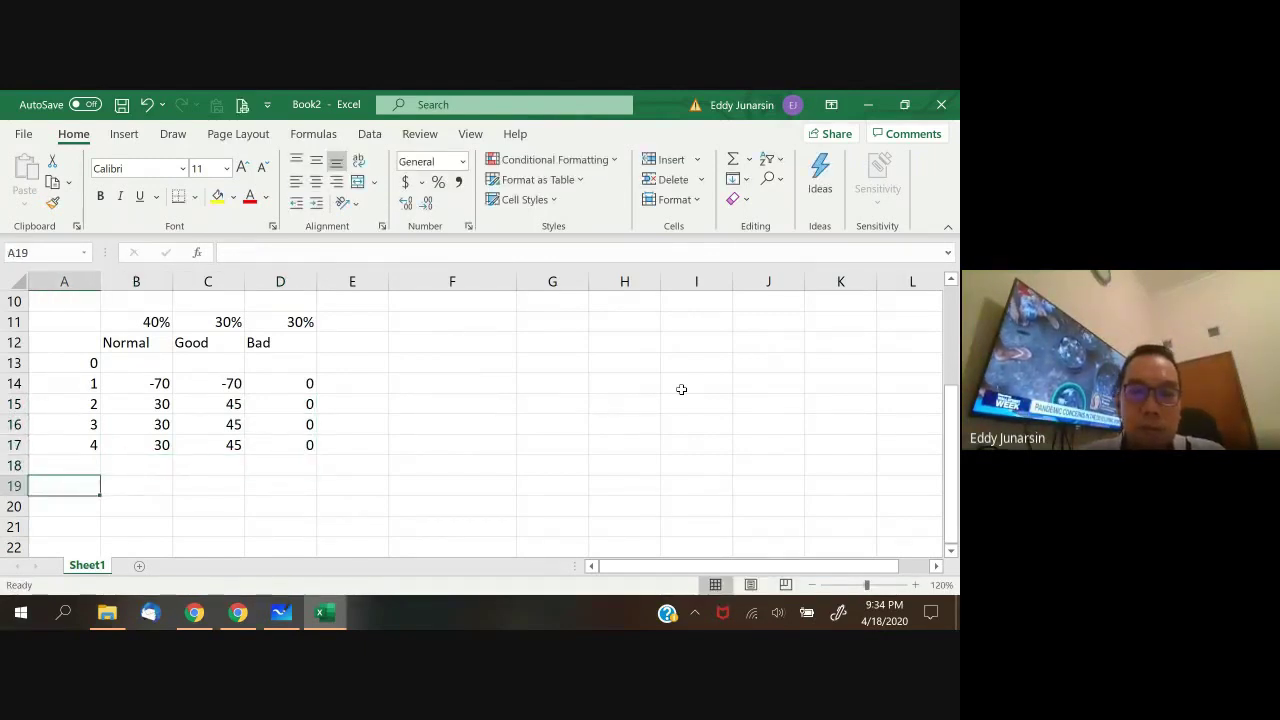
text(NPV)
key(Return)
key(Right)
key(Up)
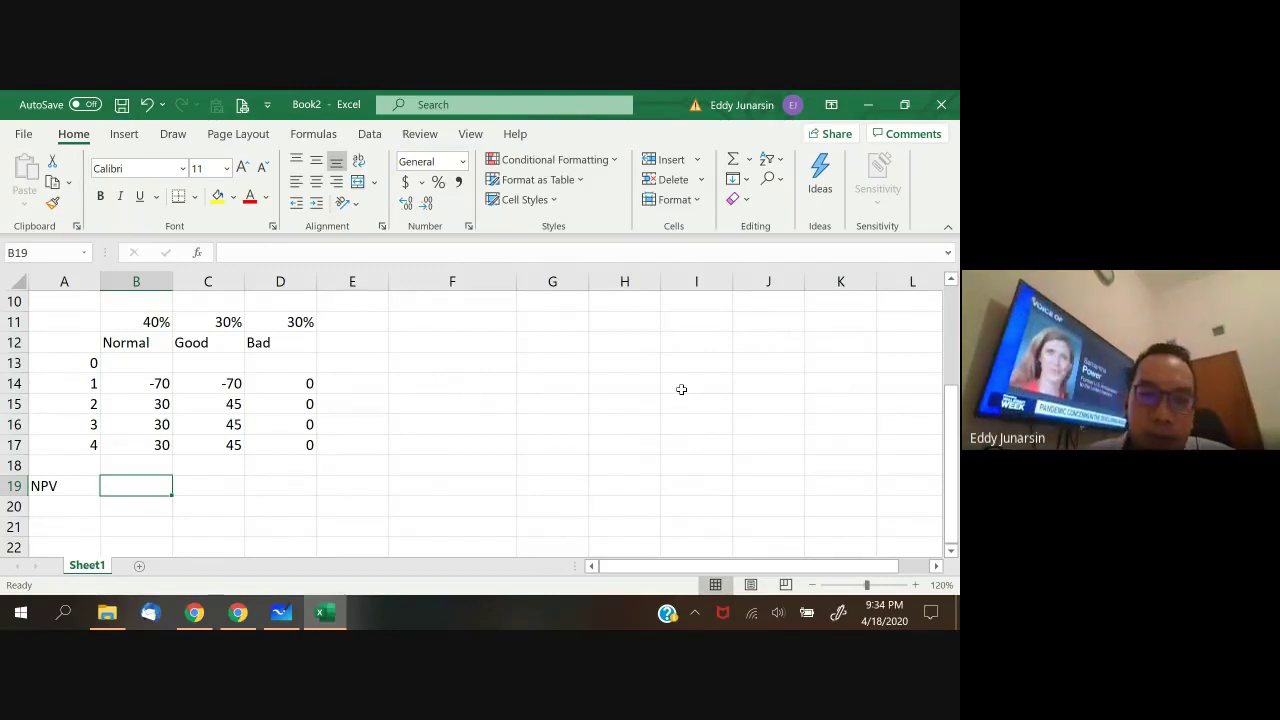
- Switch to Microsoft Whiteboard and double-underline the 6% in the NPV_N equation's first denominator
click(282, 604)
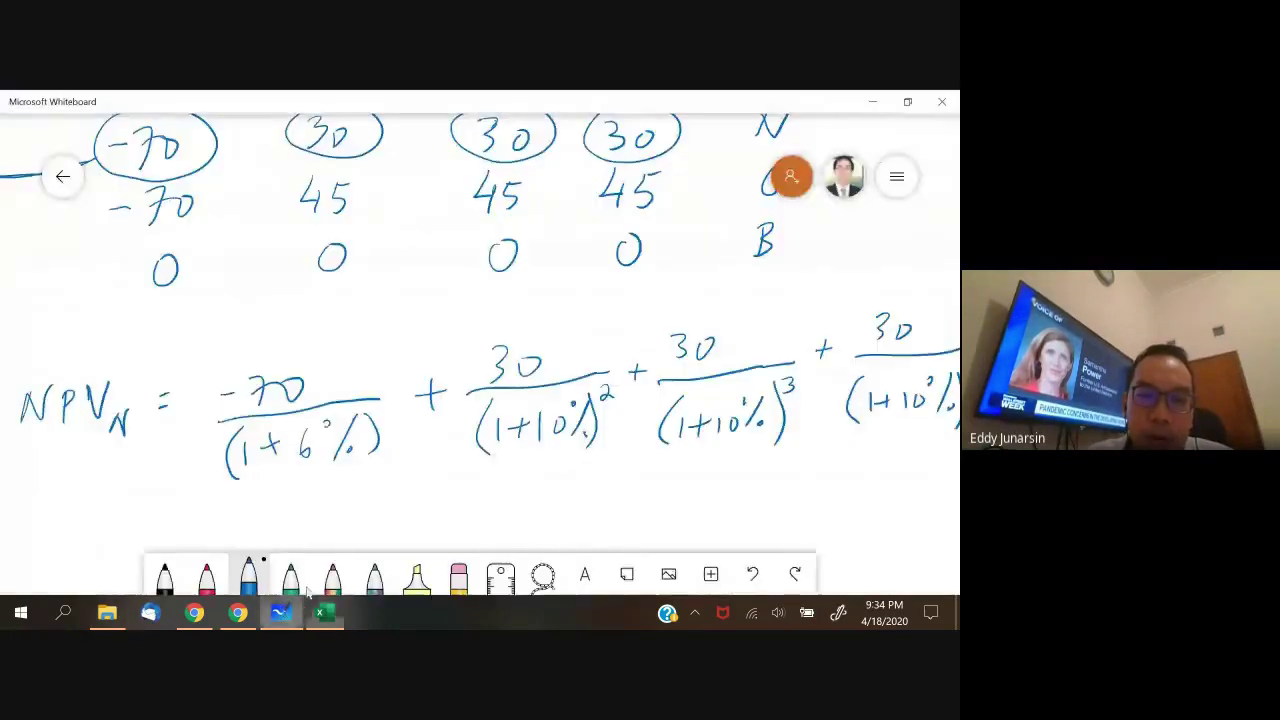
mouse_move(325, 612)
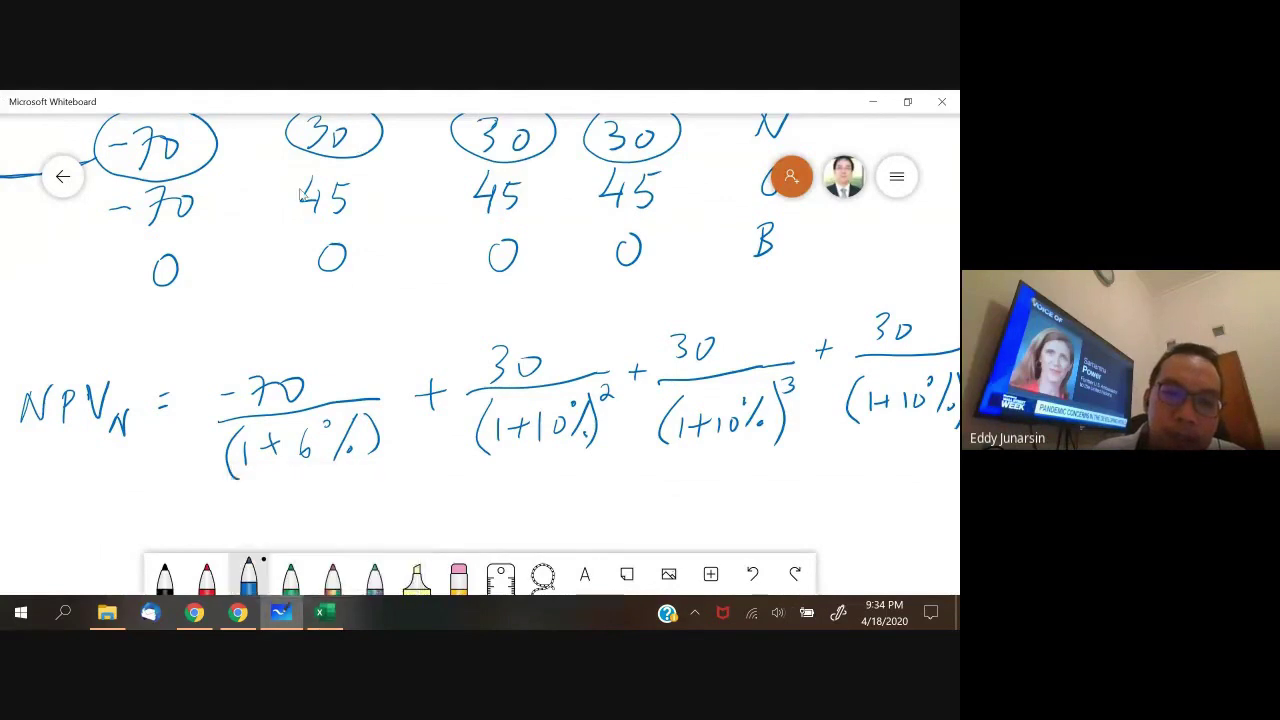
drag(314, 472, 340, 466)
drag(310, 488, 346, 480)
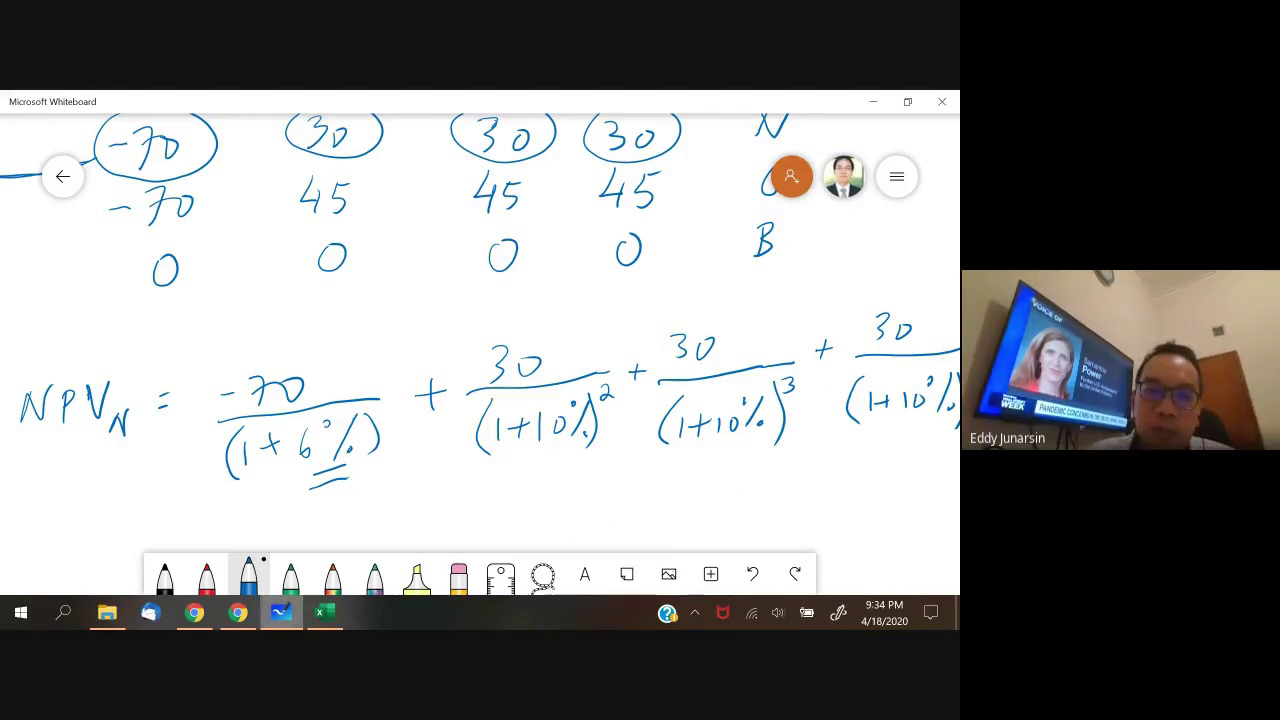
- Switch to Excel and begin the Normal scenario's NPV formula in B19 with =B14/(1+6%)^A14
click(324, 612)
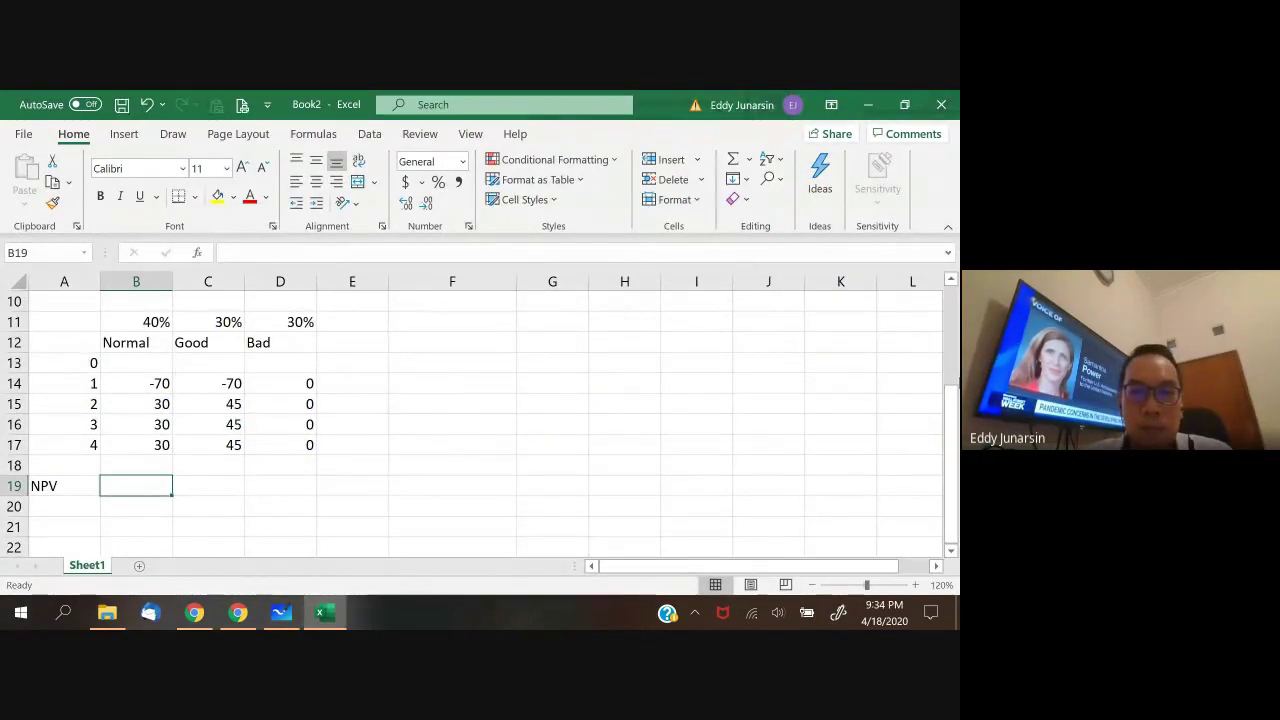
text(=)
key(Up)
key(Up)
key(Up)
key(Up)
key(Up)
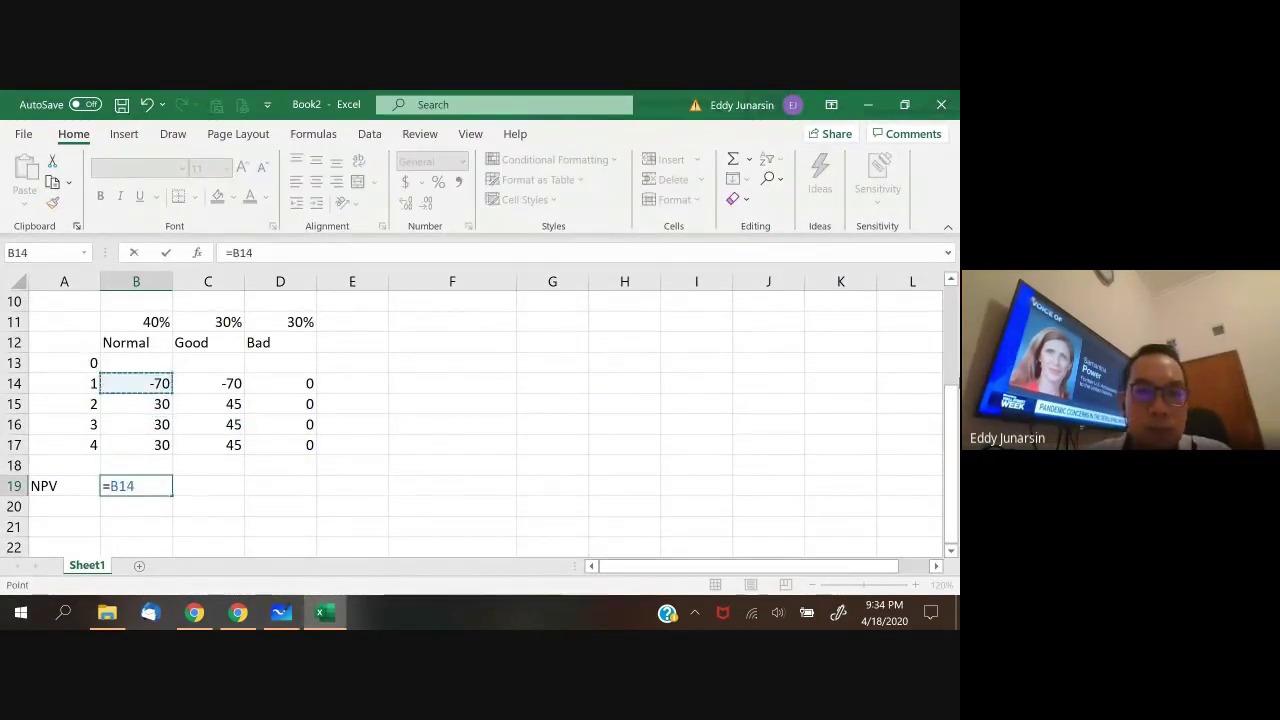
text(/(1+)
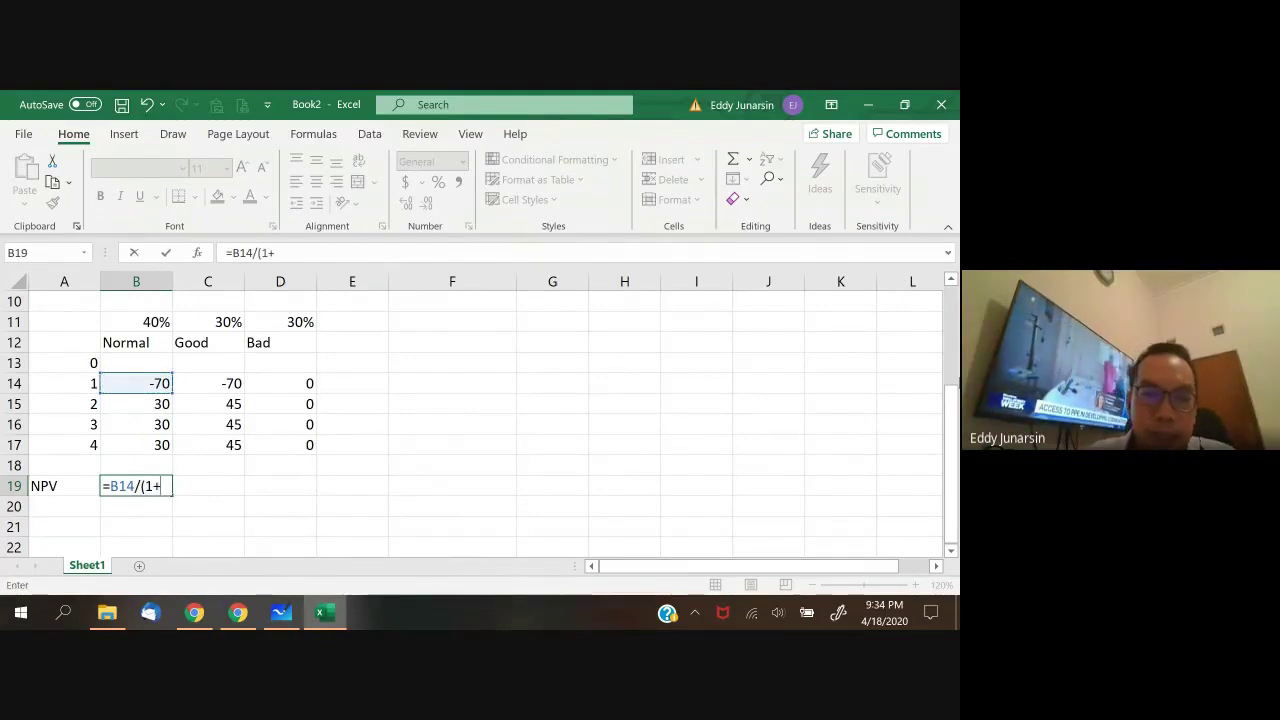
text(6%)
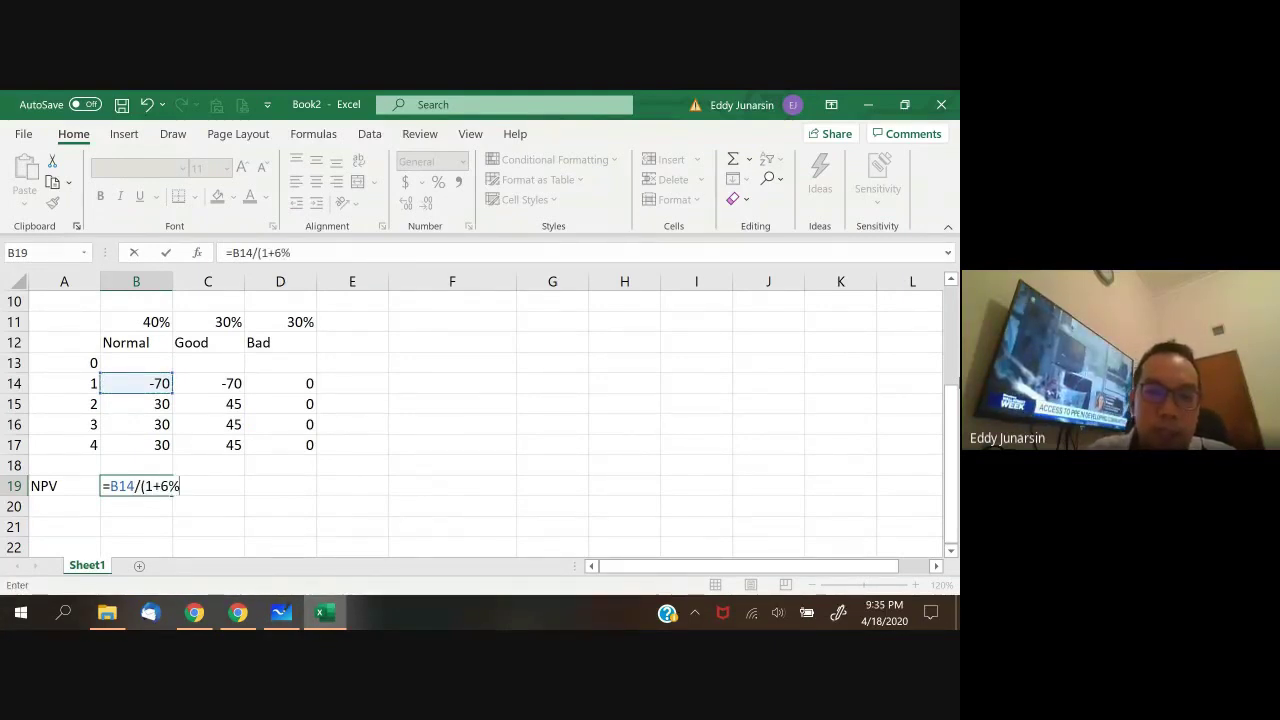
text()^)
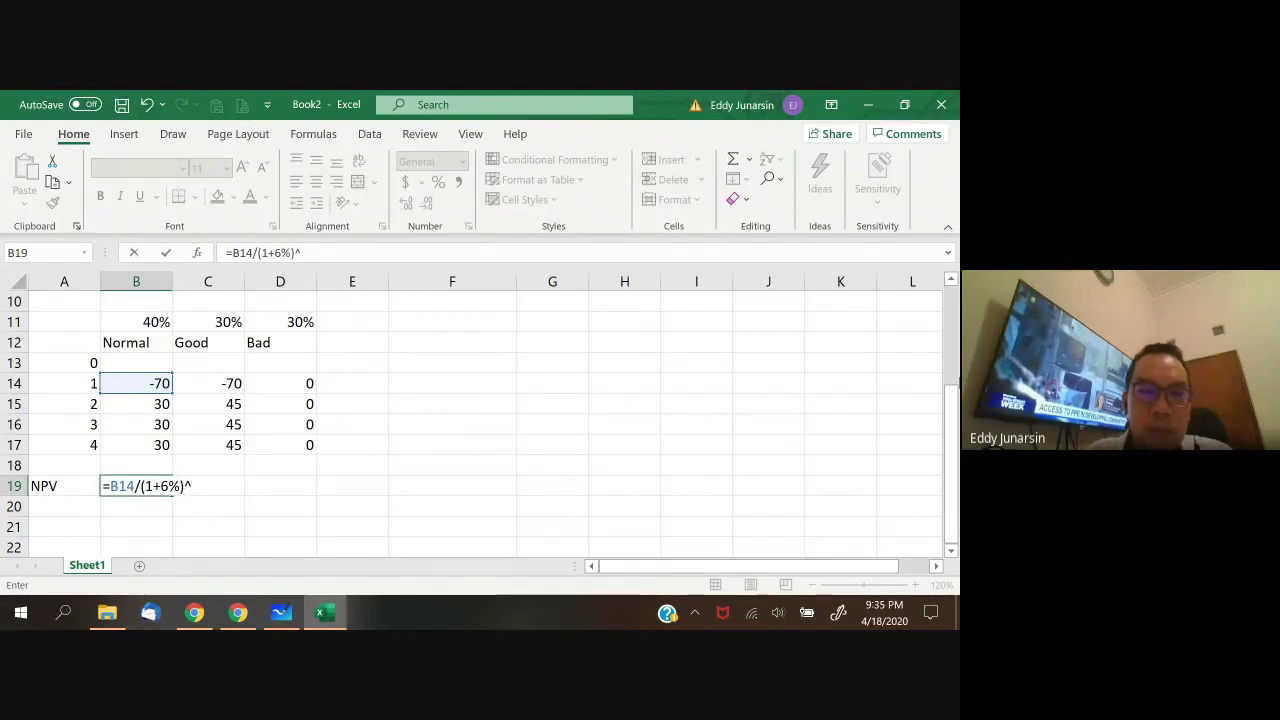
key(Up)
key(Up)
key(Up)
key(Up)
key(Up)
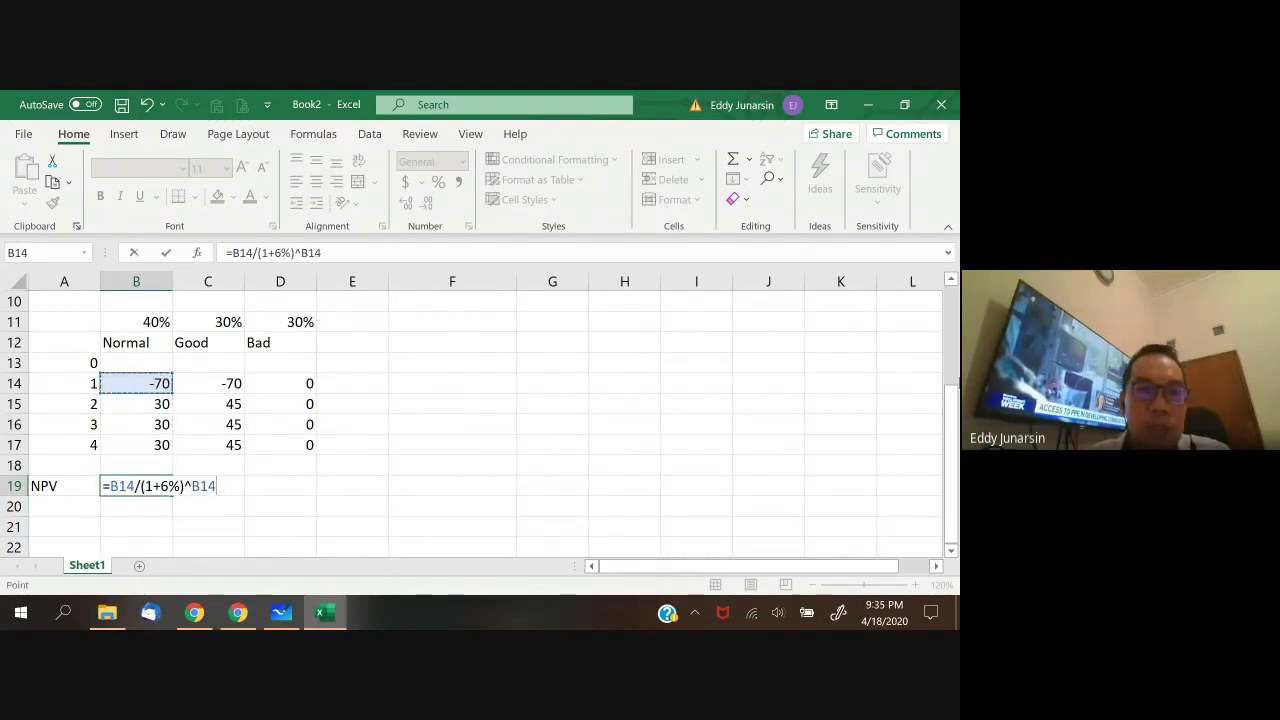
key(Left)
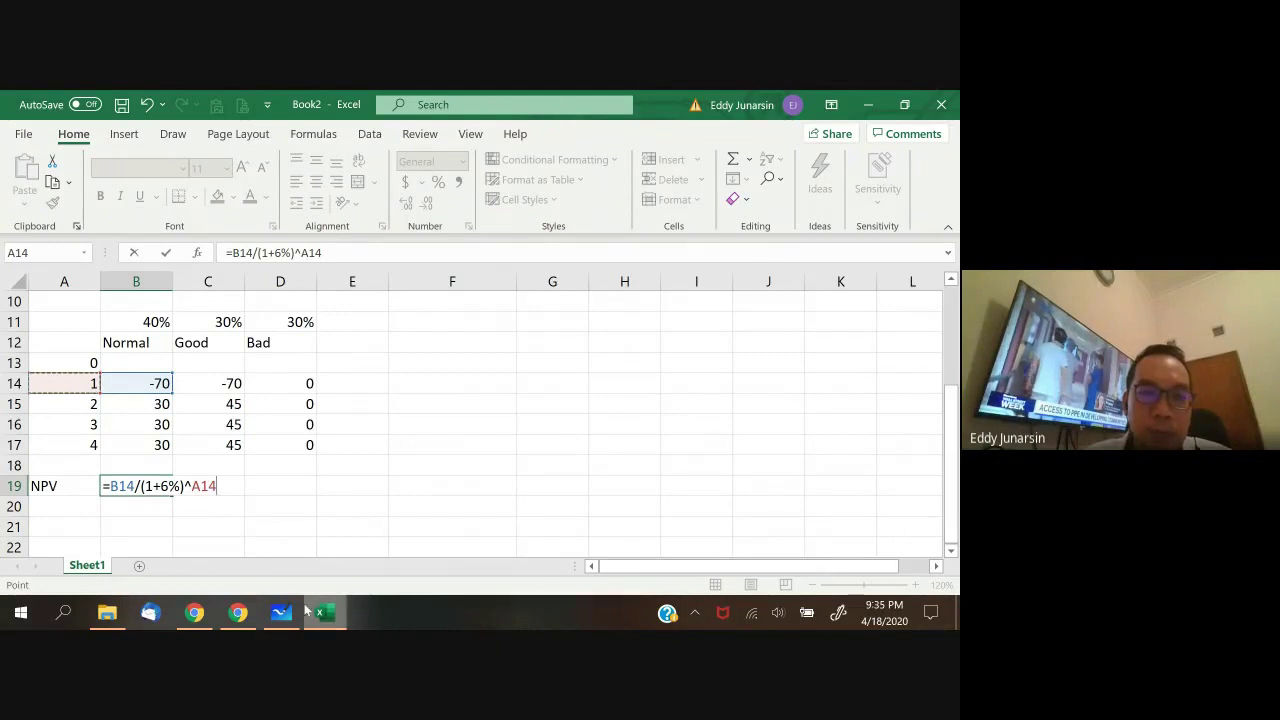
- Switch to Microsoft Whiteboard and retrace the line from year 0 to the N row's circled -70
click(275, 617)
drag(289, 251, 640, 451)
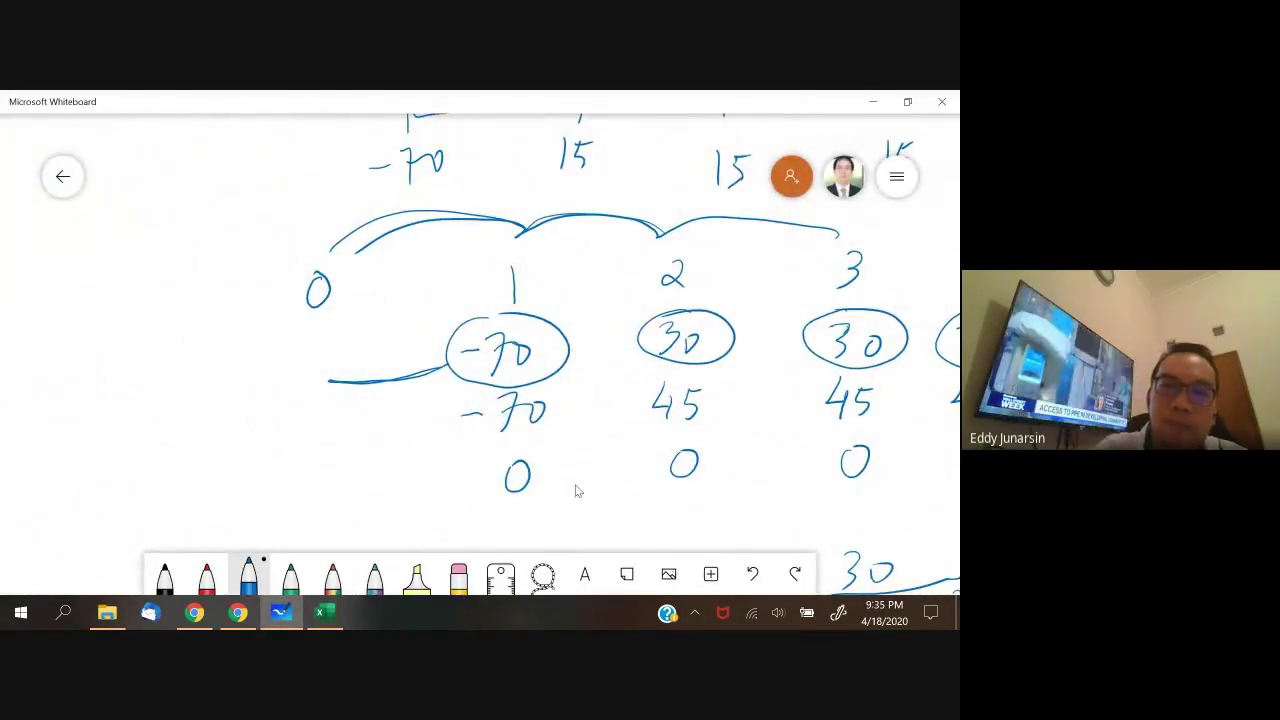
drag(336, 380, 446, 367)
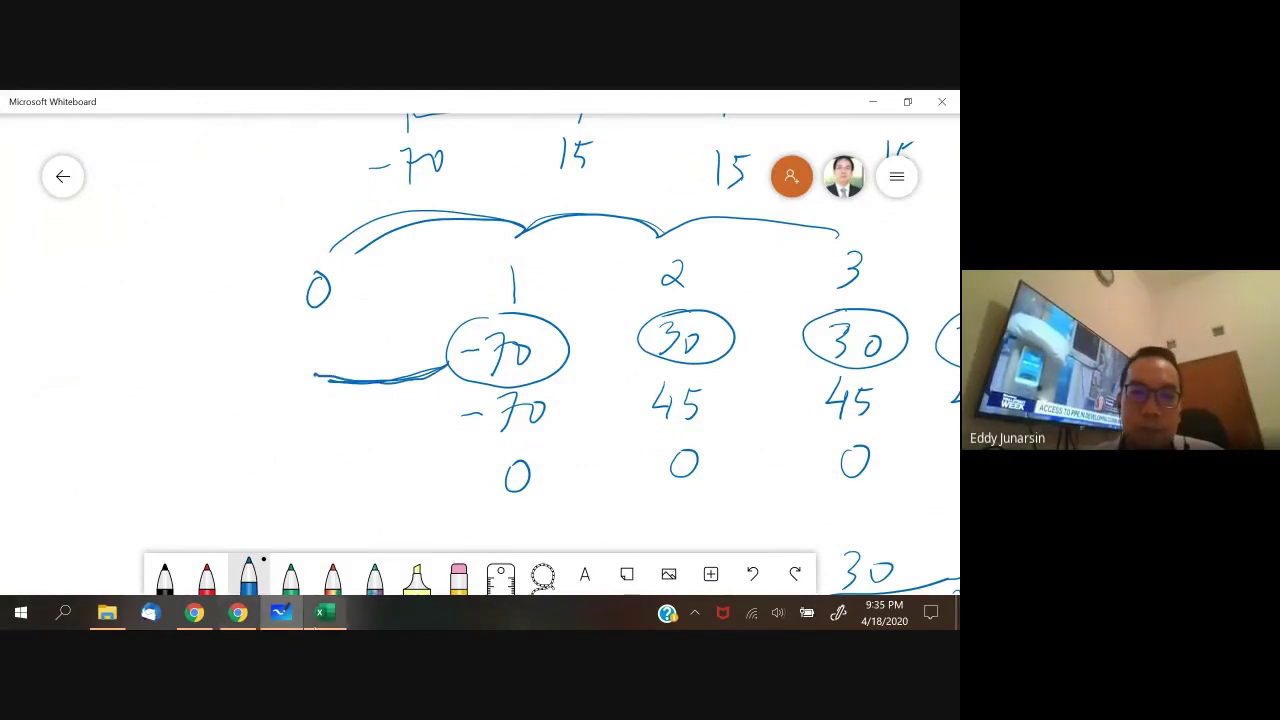
- Switch to Excel and replace the A14 exponent in B19's NPV formula with 1, giving =B14/(1+6%)^1
click(324, 612)
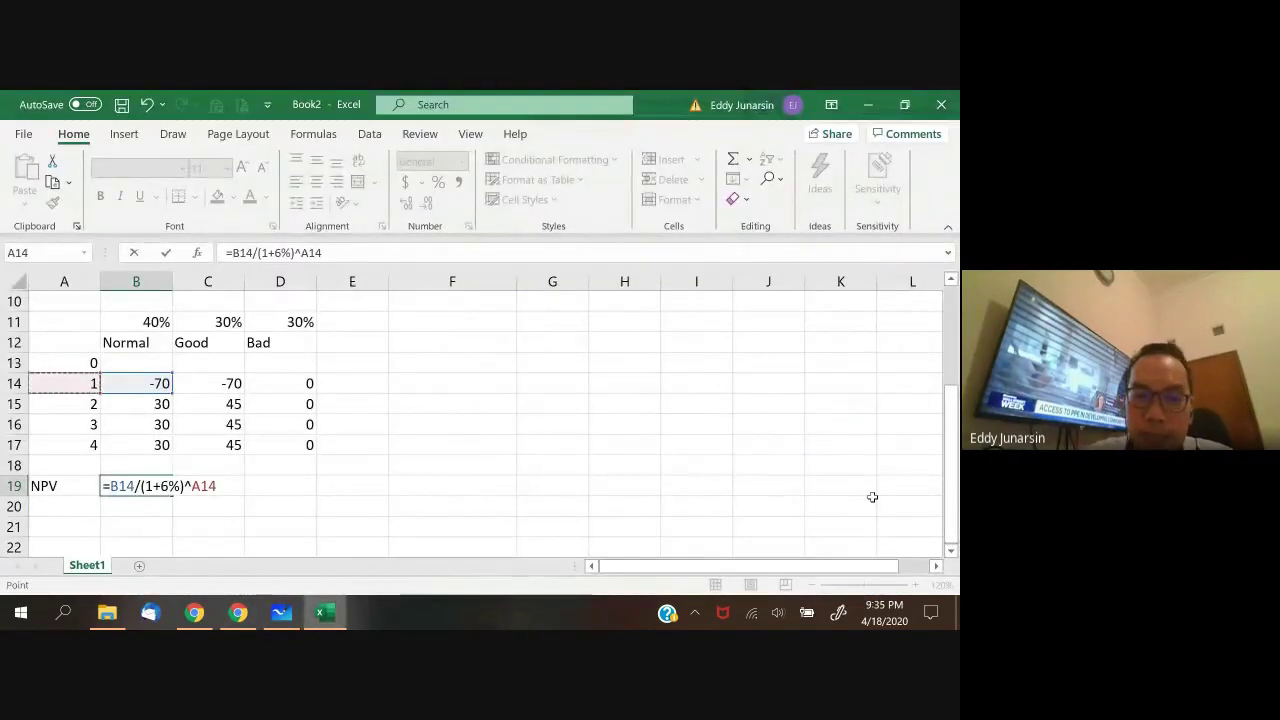
text(+)
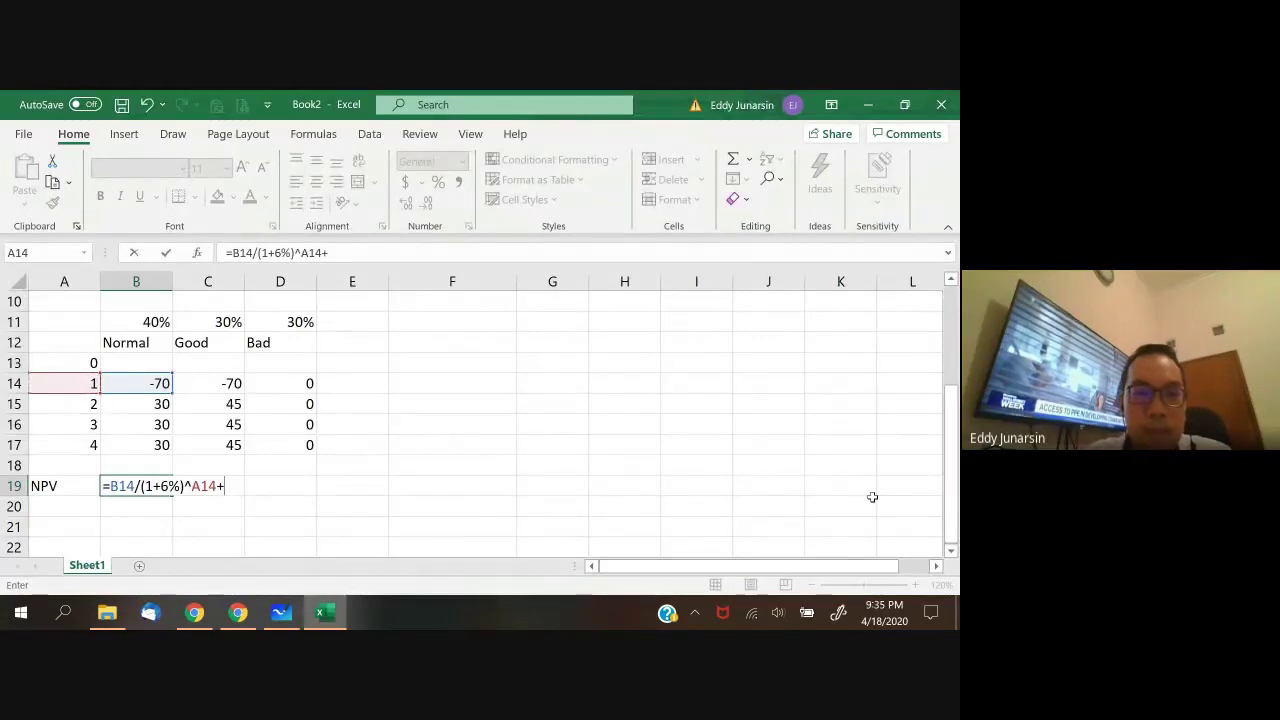
key(BackSpace)
key(BackSpace)
key(BackSpace)
key(BackSpace)
text(1)
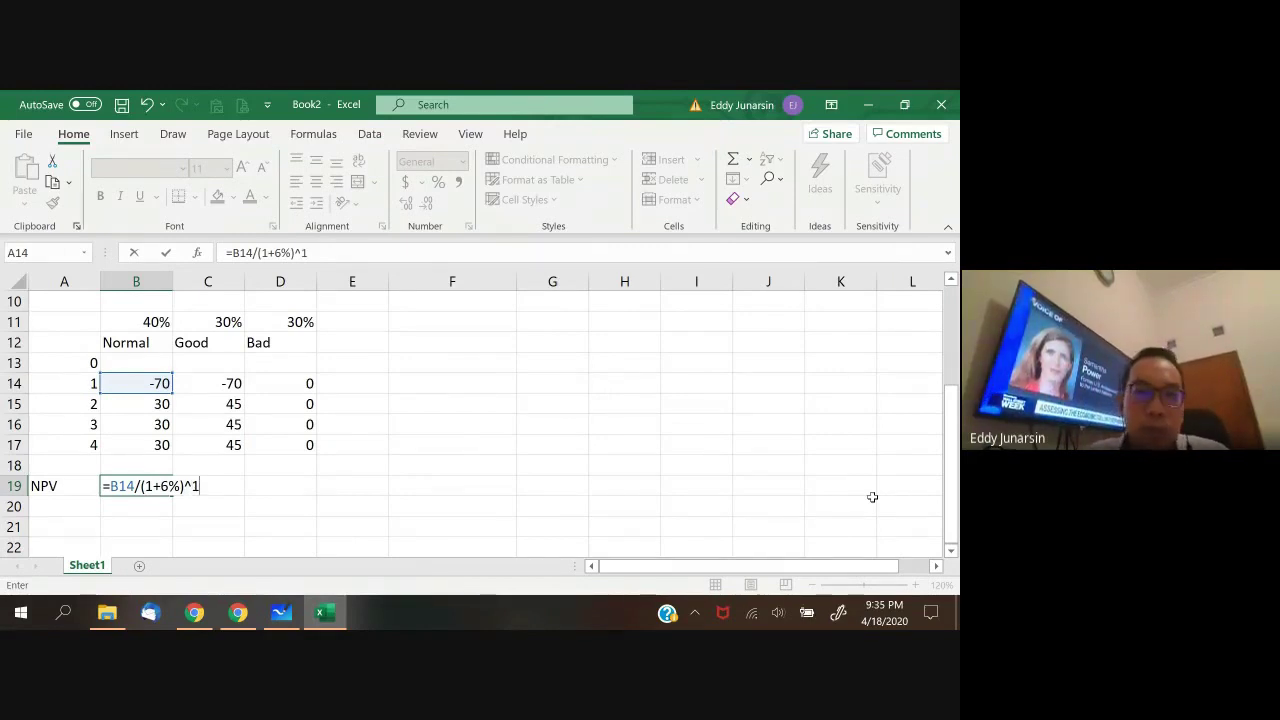
- Extend the B19 formula with the year 2 inflow discounted at 10%, +B15/(1+10%)^2
text(+)
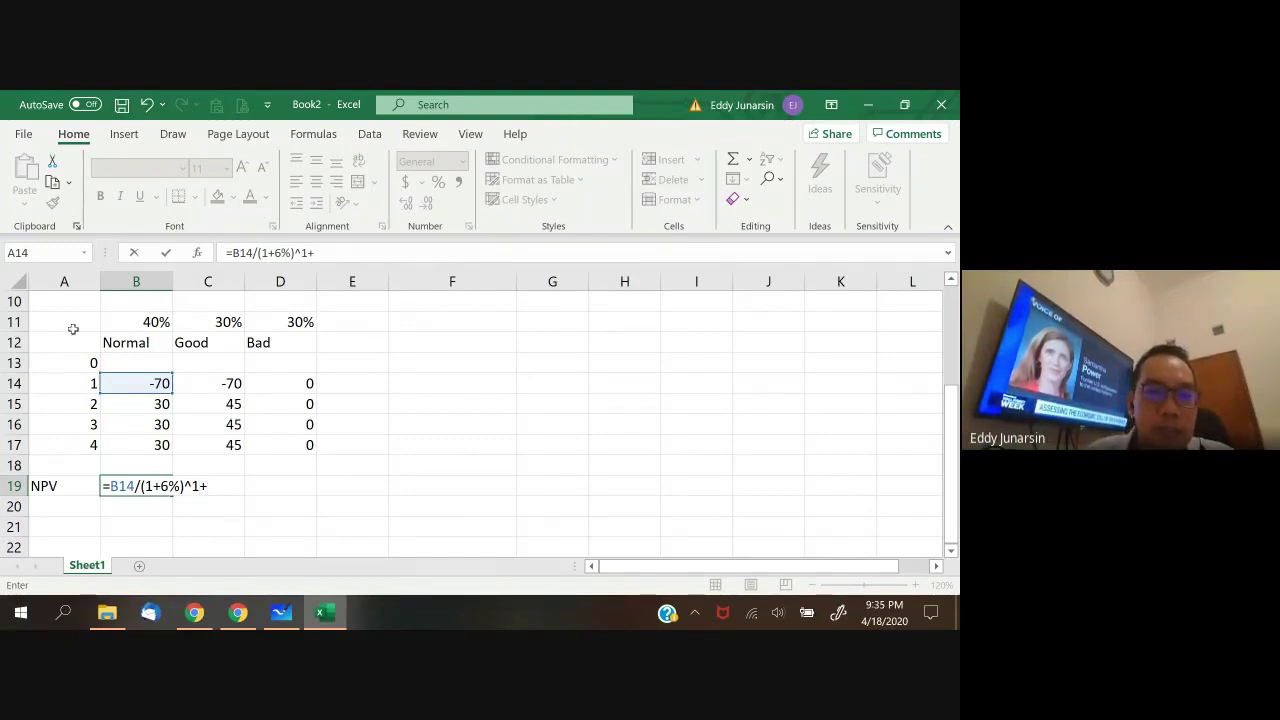
click(130, 404)
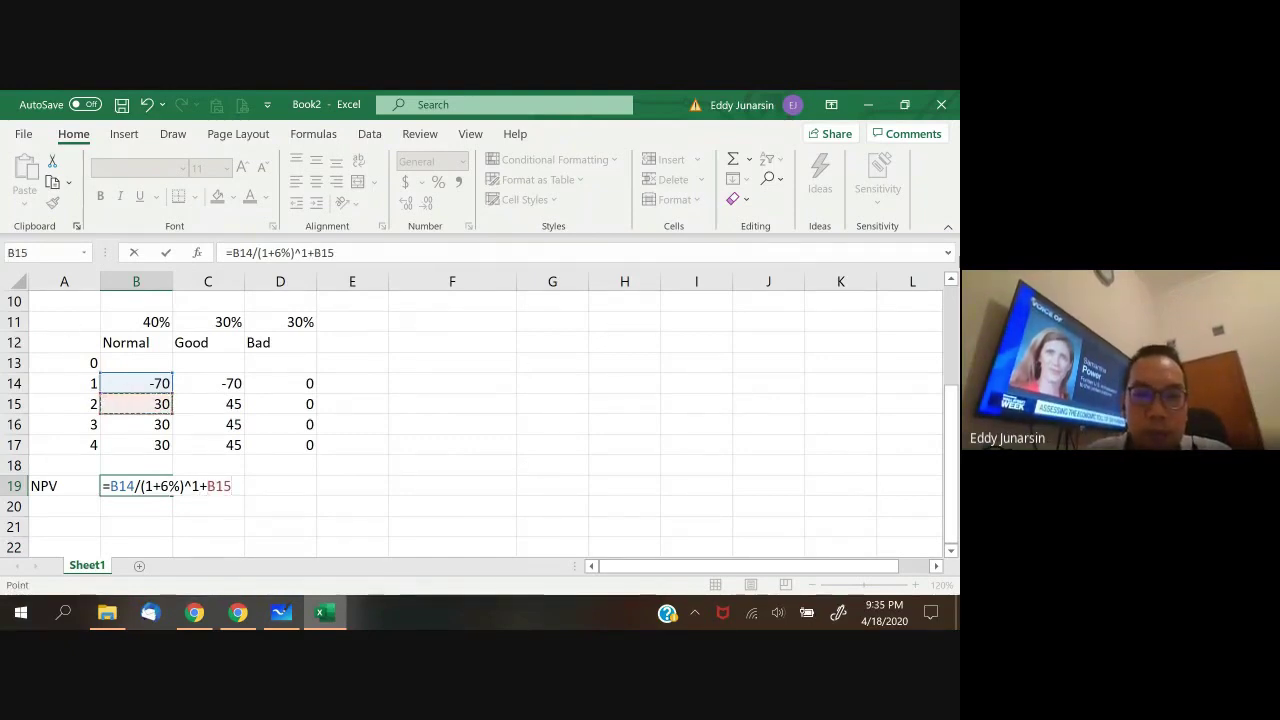
text(/(1)
key(BackSpace)
text(+10%)
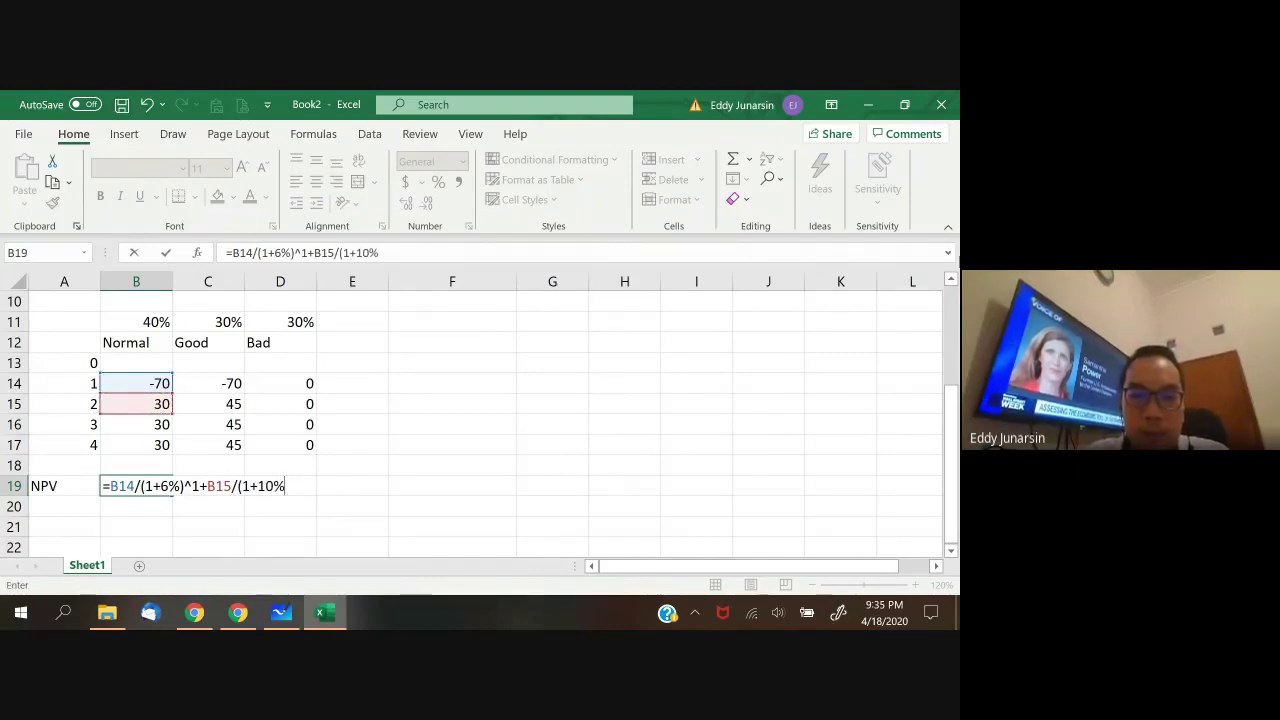
text()^2)
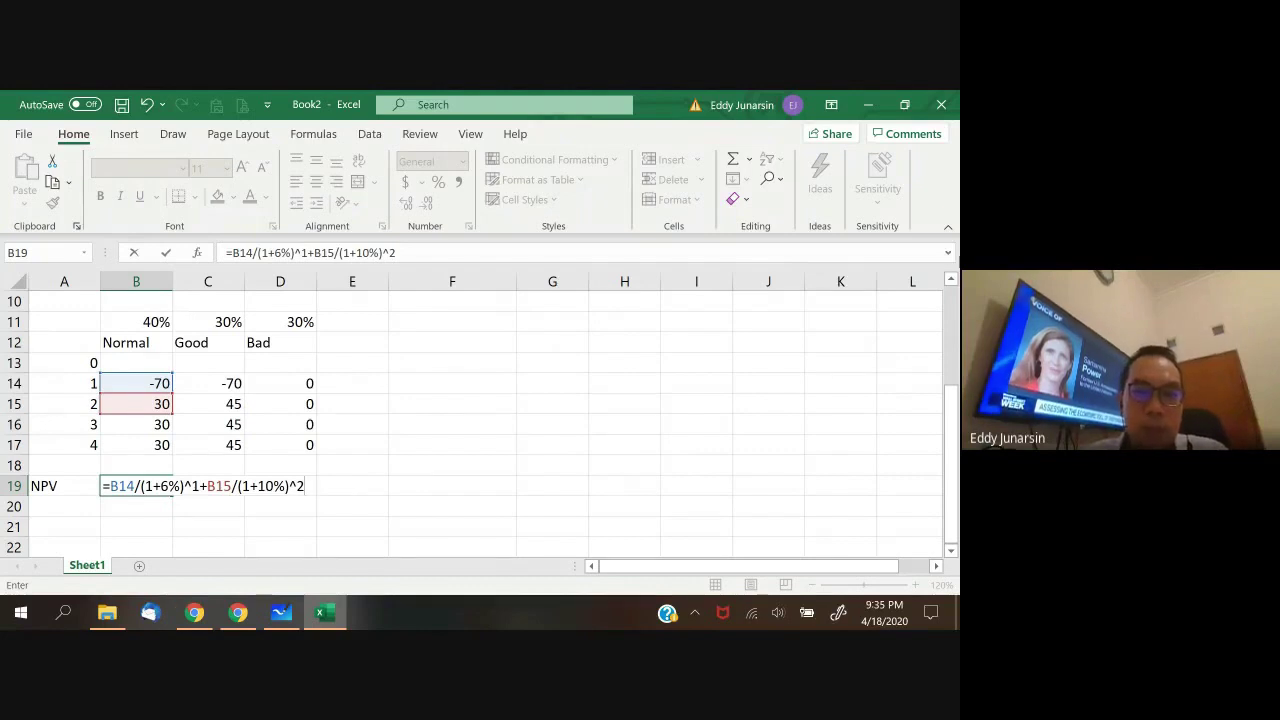
- Add the year 3 inflow to the B19 formula as +B16/(1+10%)^3
text(+)
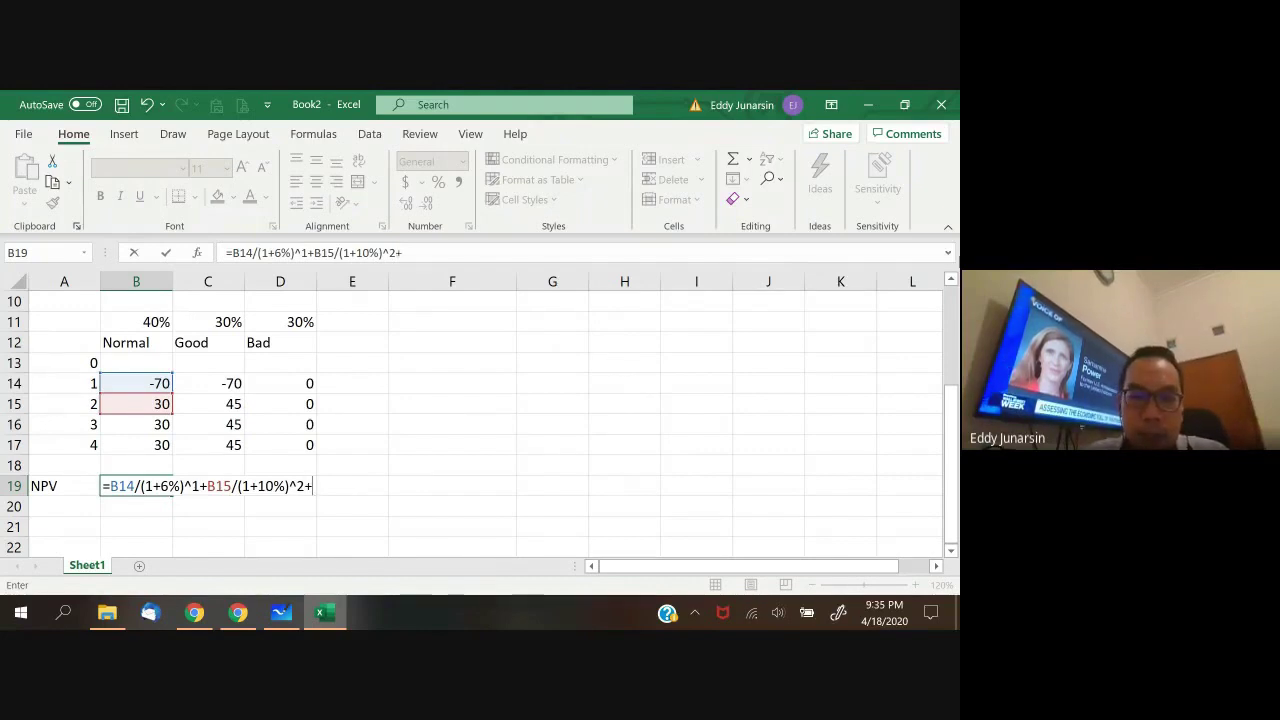
key(Down)
key(Up)
key(Up)
key(Up)
key(Up)
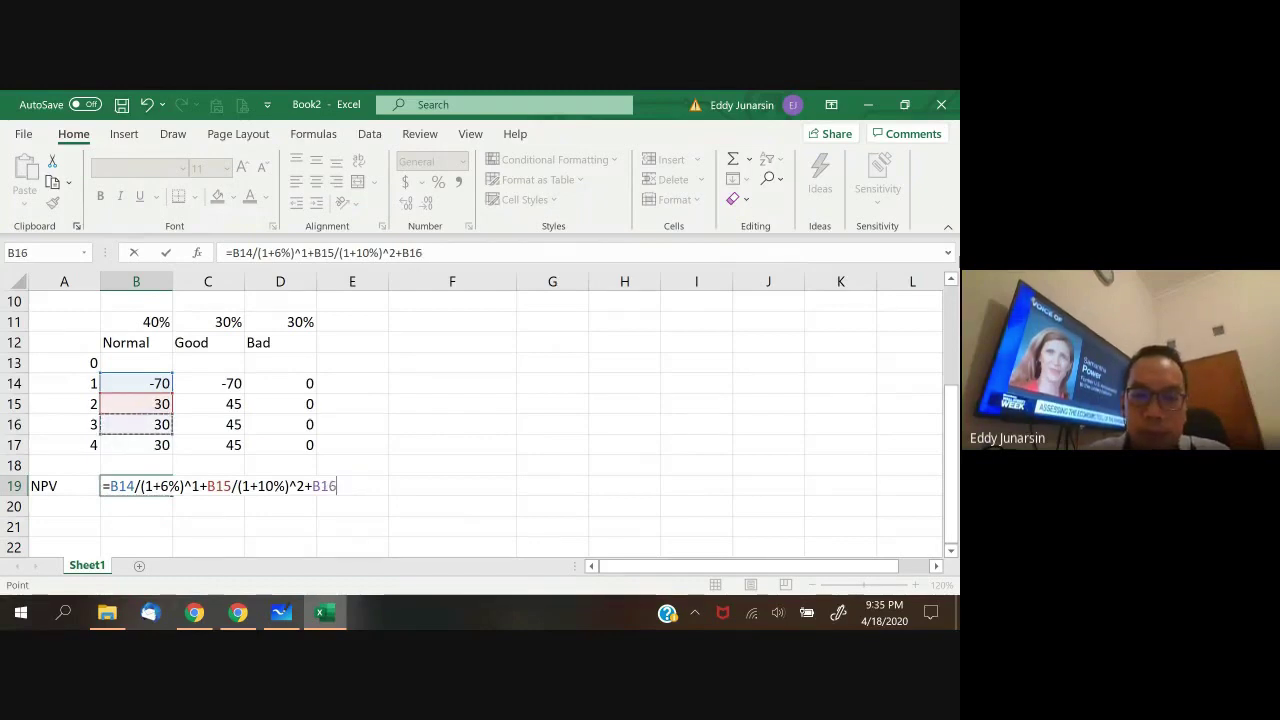
text(/(1+)
text(+10%()
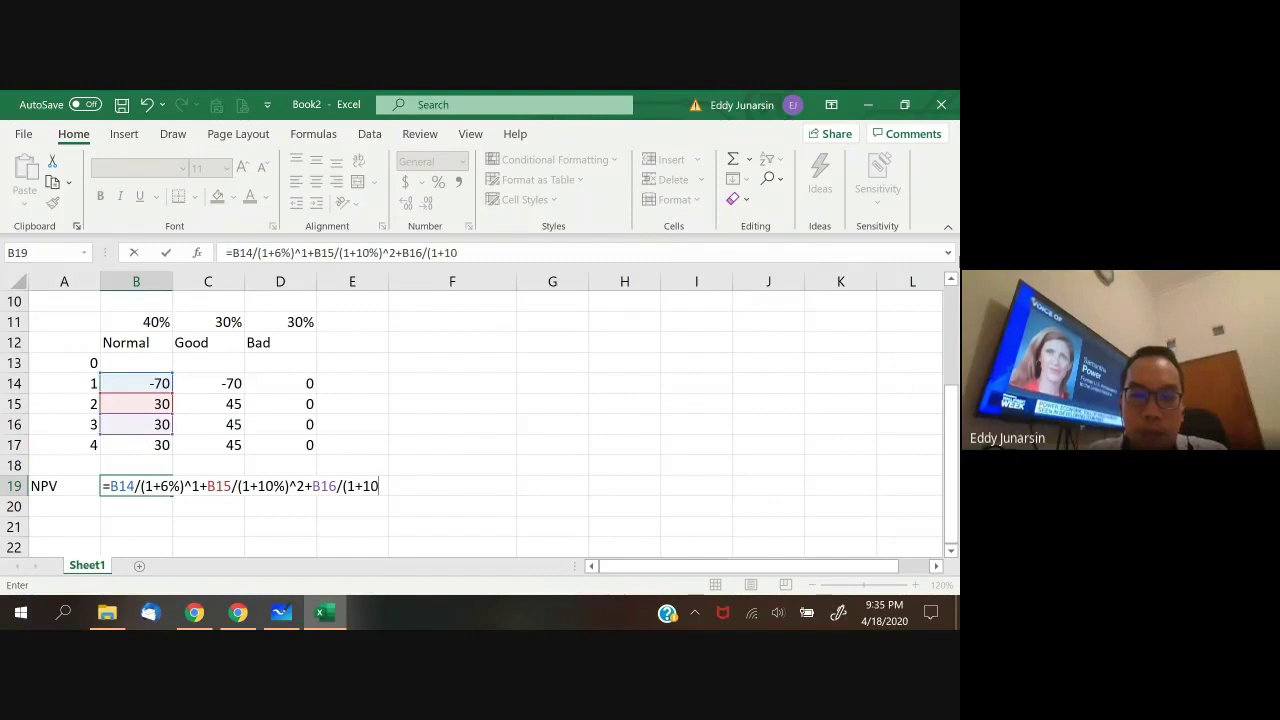
key(BackSpace)
text()^3)
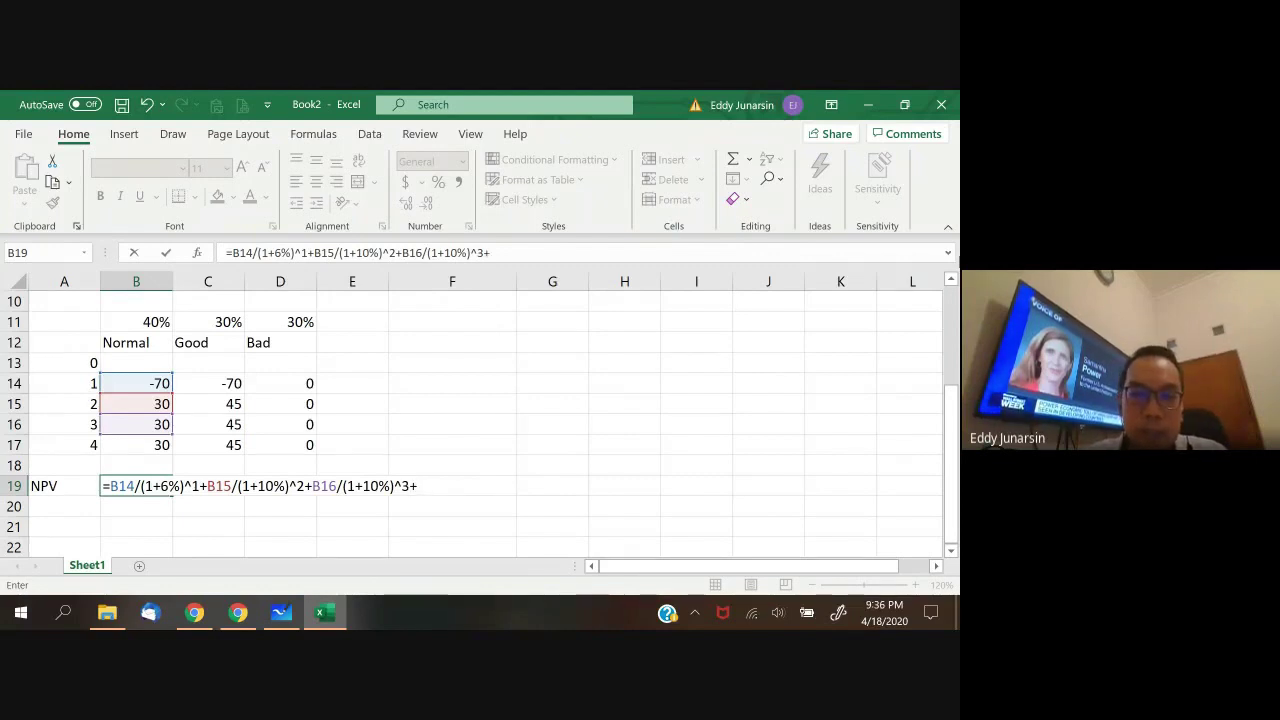
- Add the year 4 inflow as +B17/(1+10%)^4 and commit the Normal scenario's NPV formula in B19
text(+)
key(Up)
key(Up)
text(/(1_)
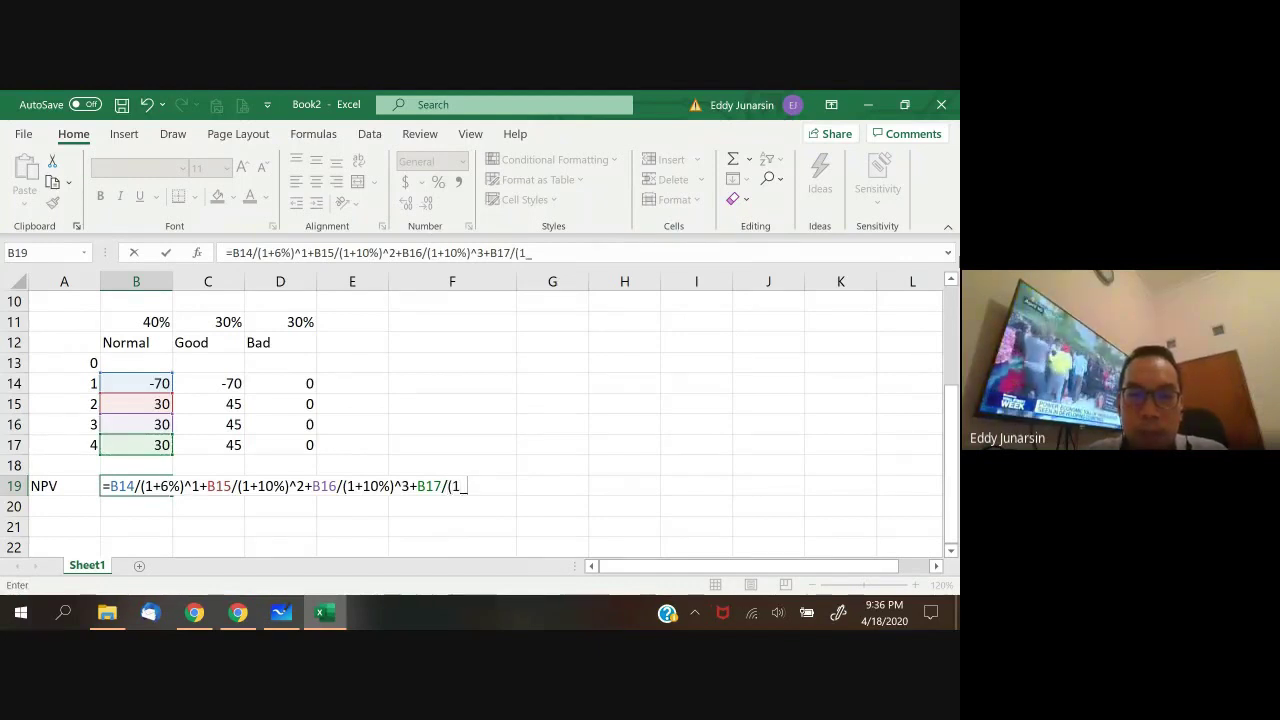
key(BackSpace)
text(+10%)
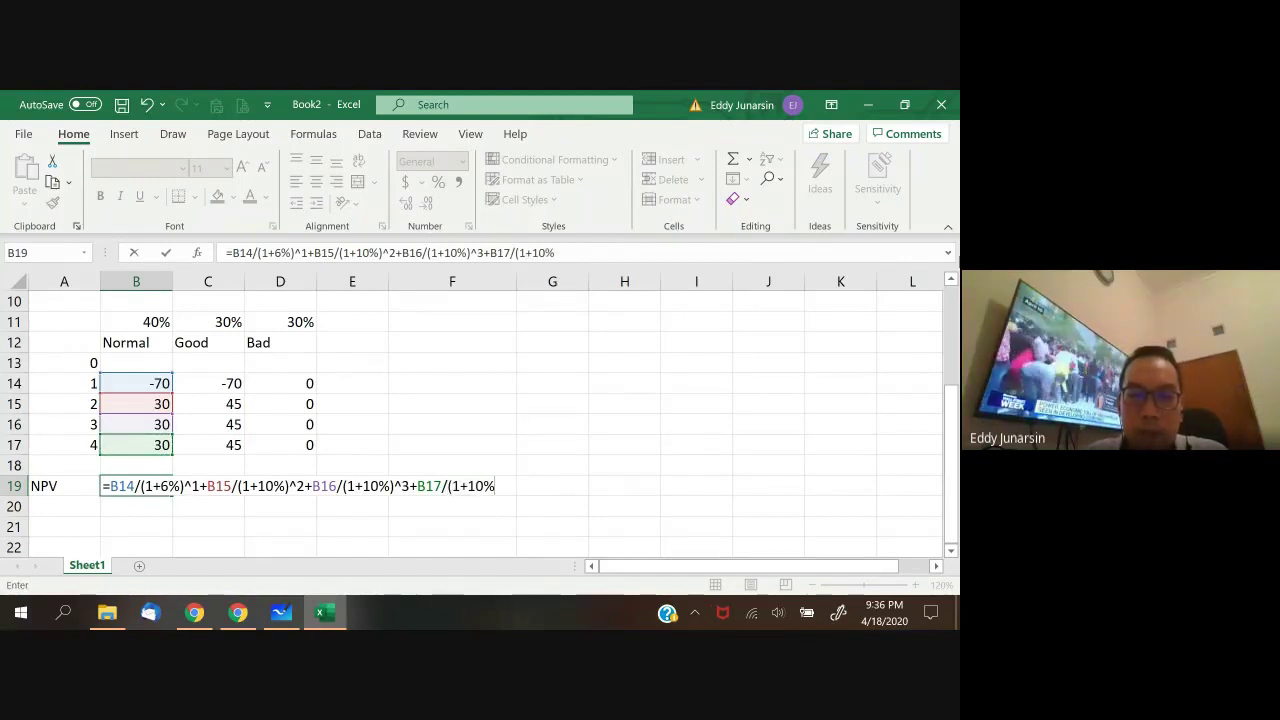
text()^)
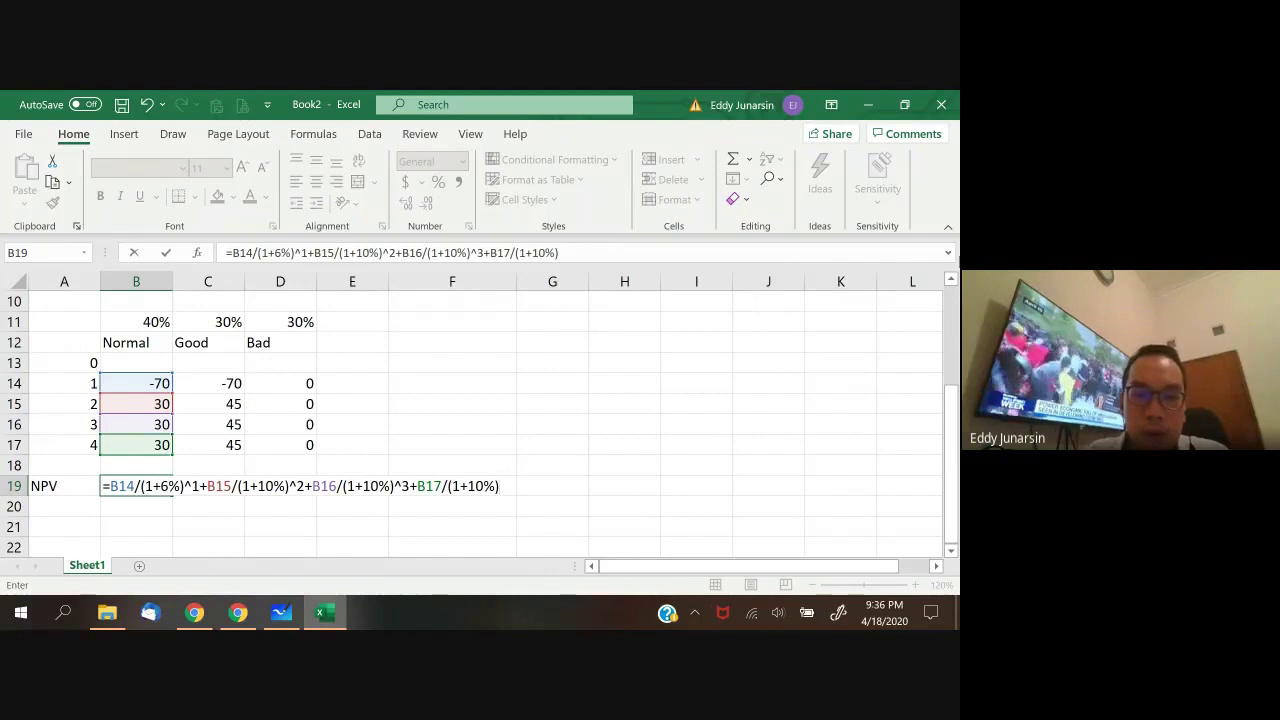
text(4)
key(Return)
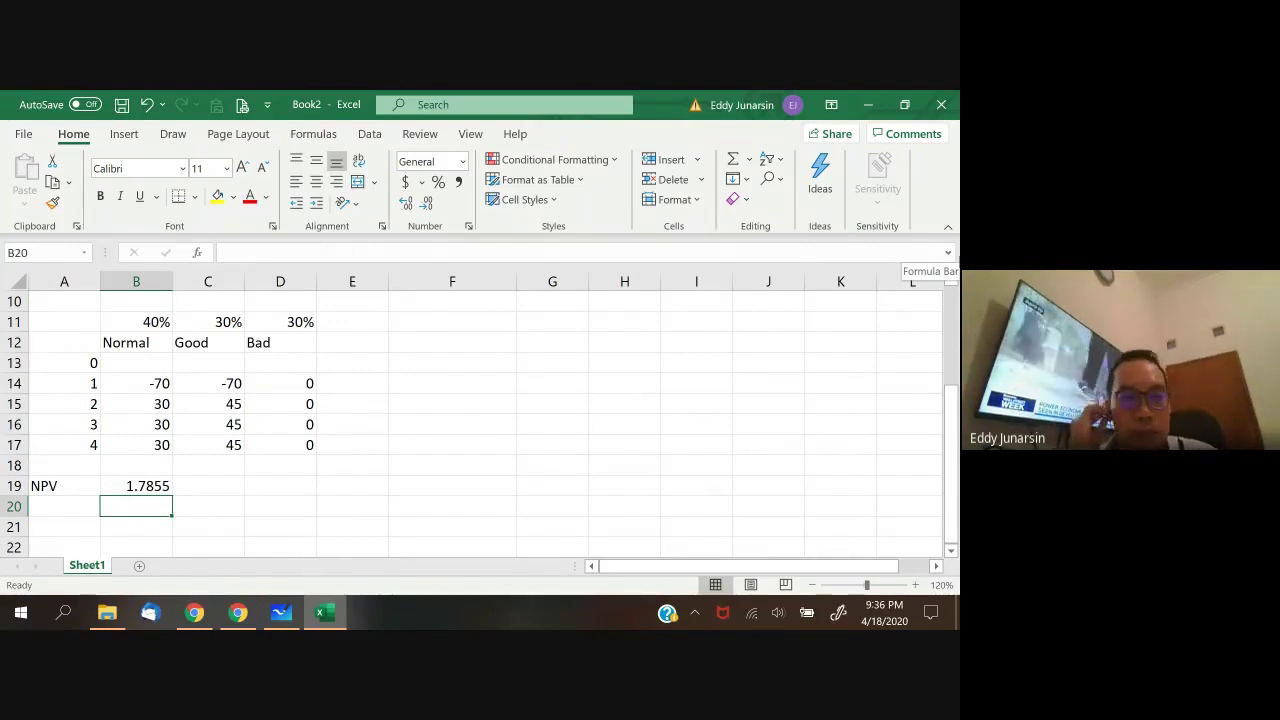
- Copy the Normal scenario's NPV formula from B19 into C19:D19 for the Good and Bad scenarios
click(136, 485)
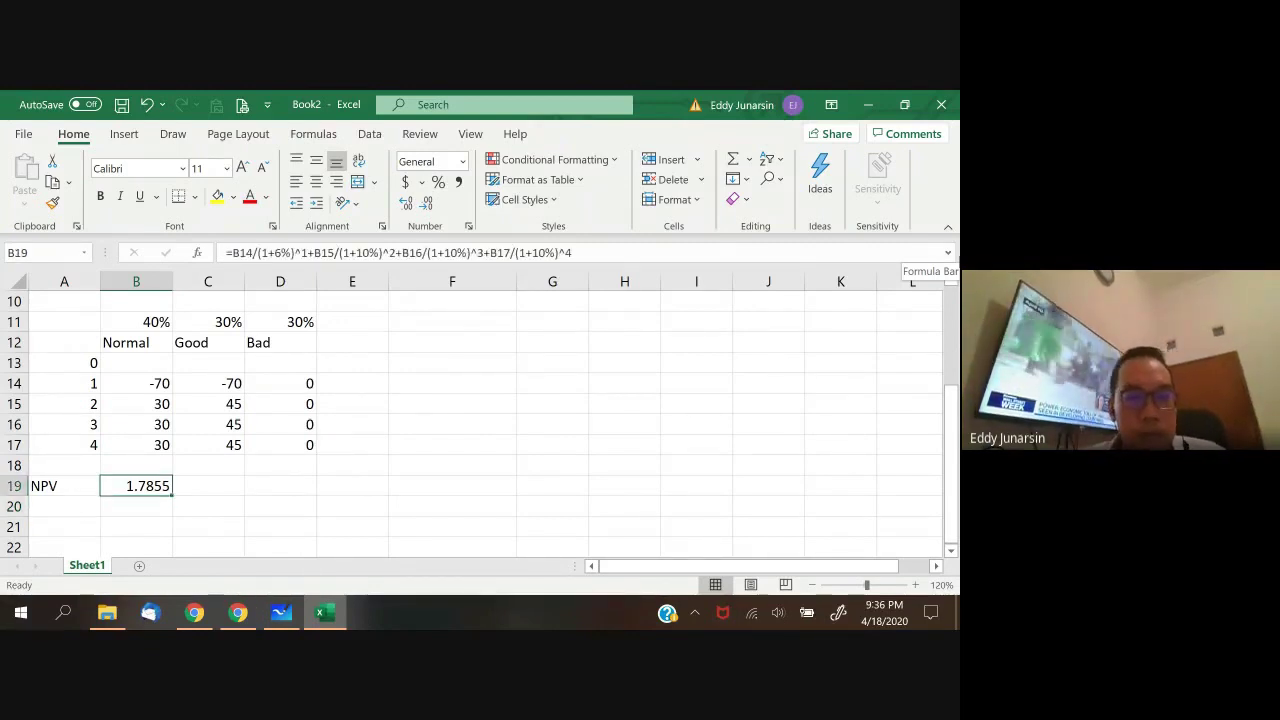
click(208, 485)
click(64, 485)
click(136, 485)
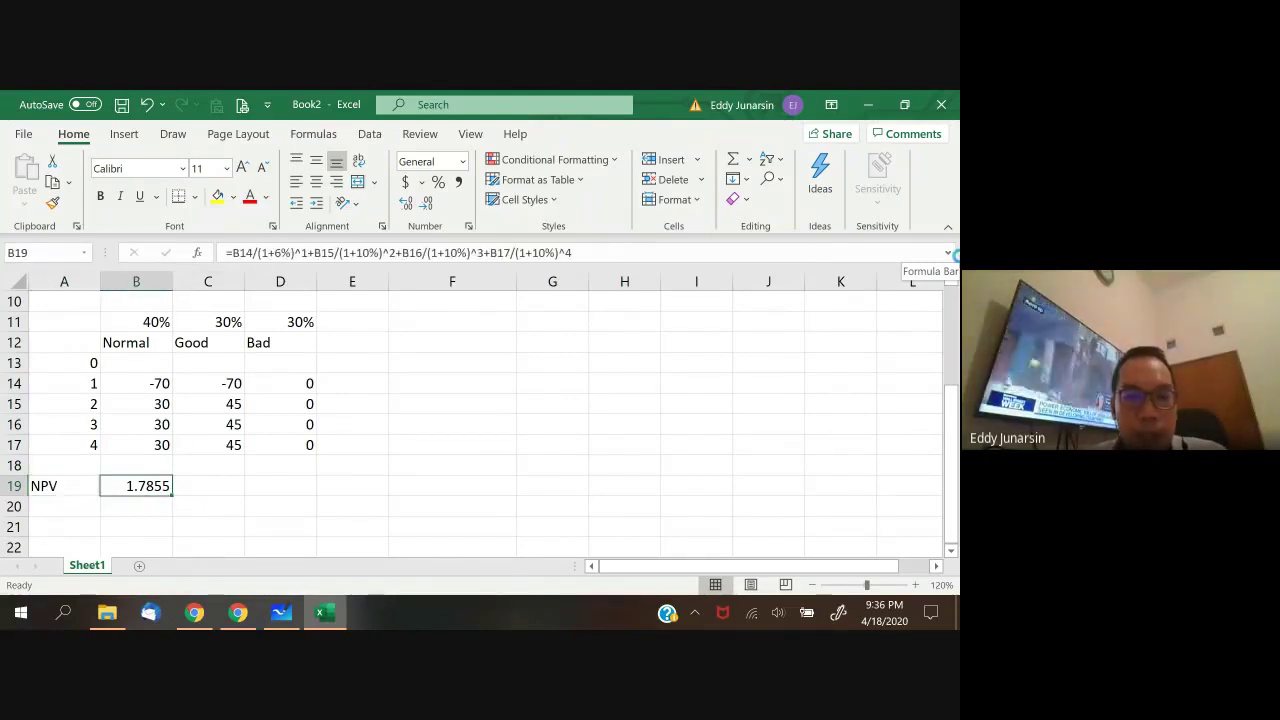
key(ctrl+c)
key(Right)
key(shift+Right)
key(ctrl+v)
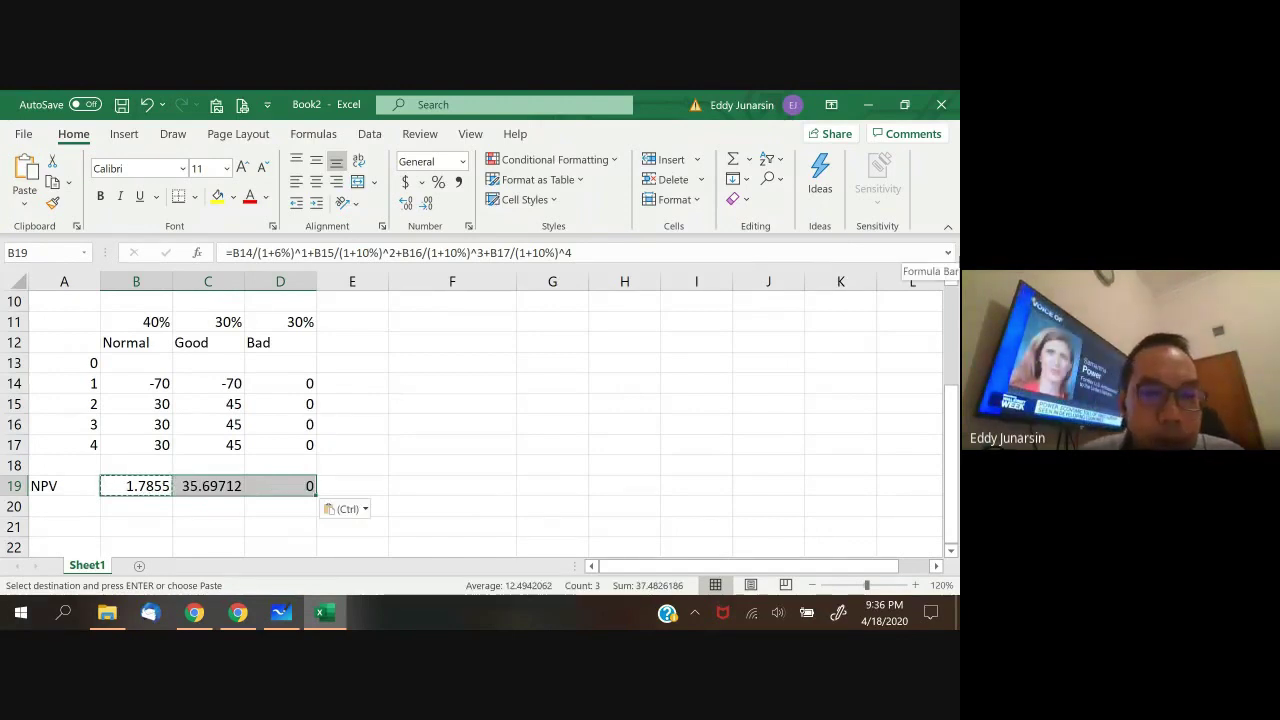
- Review the NPV formulas across row 19 for the three scenarios and end the copy mode
key(Left)
key(Right)
key(Left)
key(Right)
key(Right)
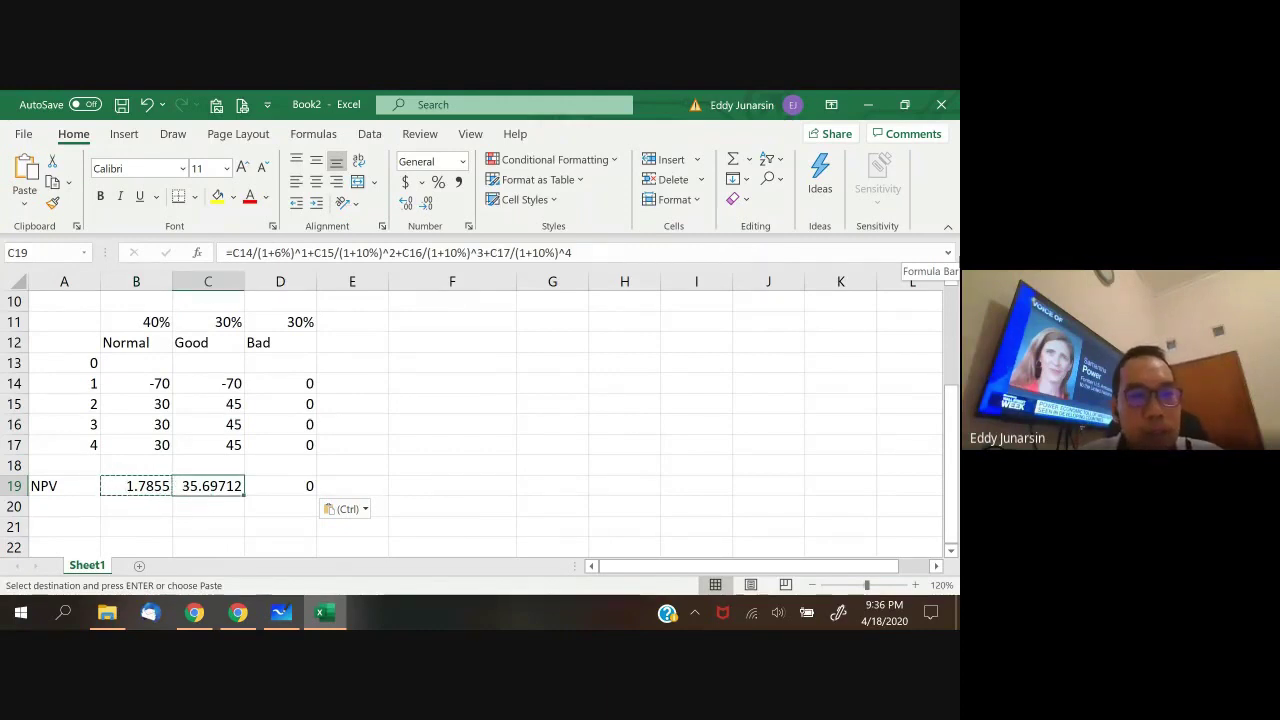
key(Left)
key(Left)
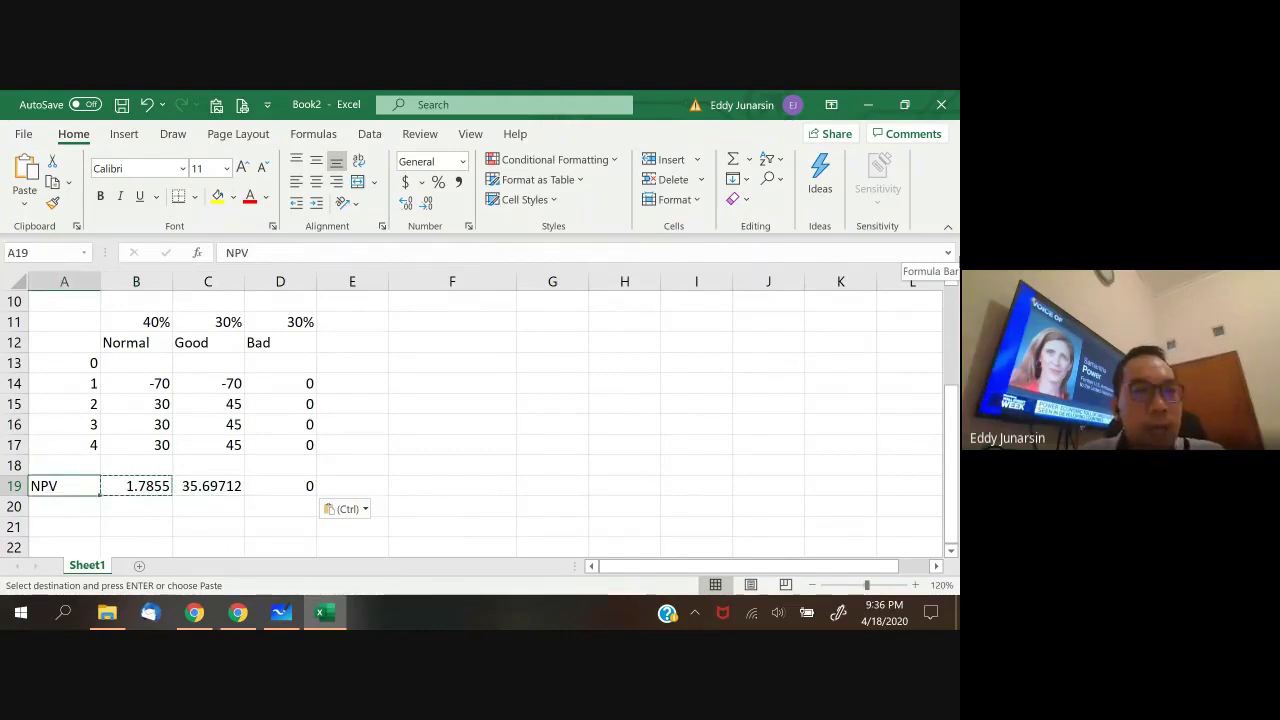
key(Down)
key(Down)
key(Down)
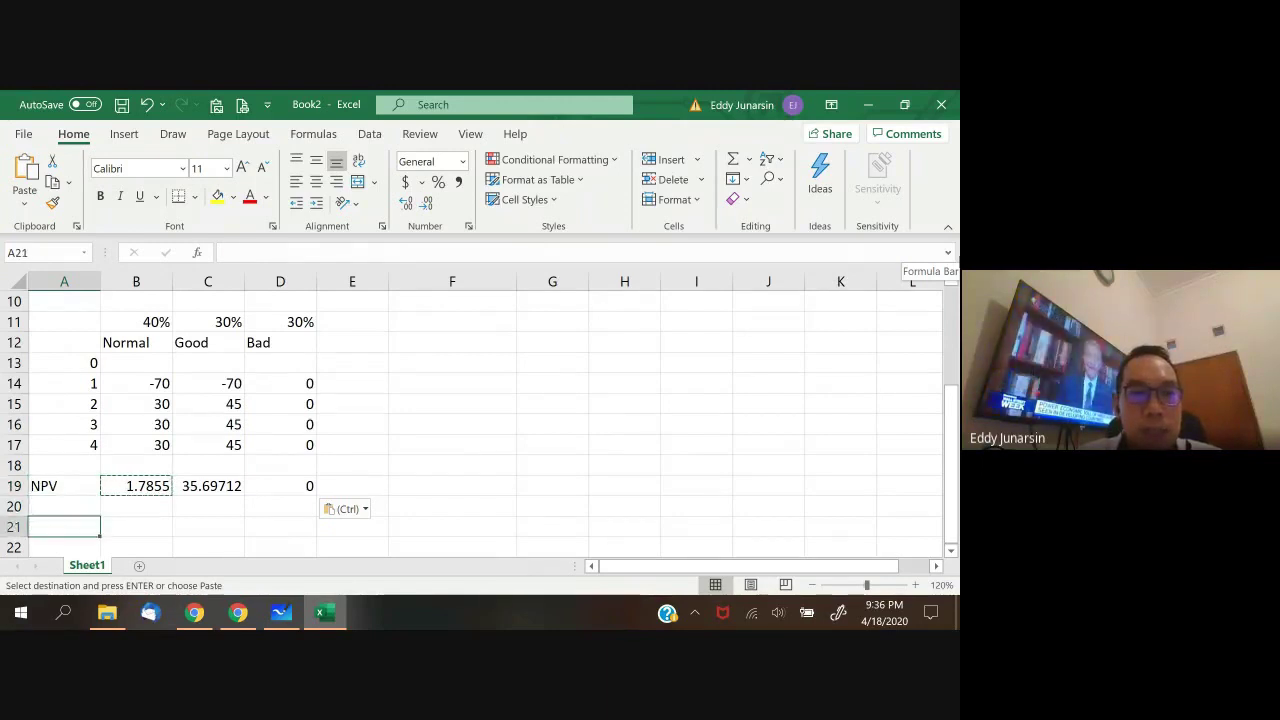
key(Escape)
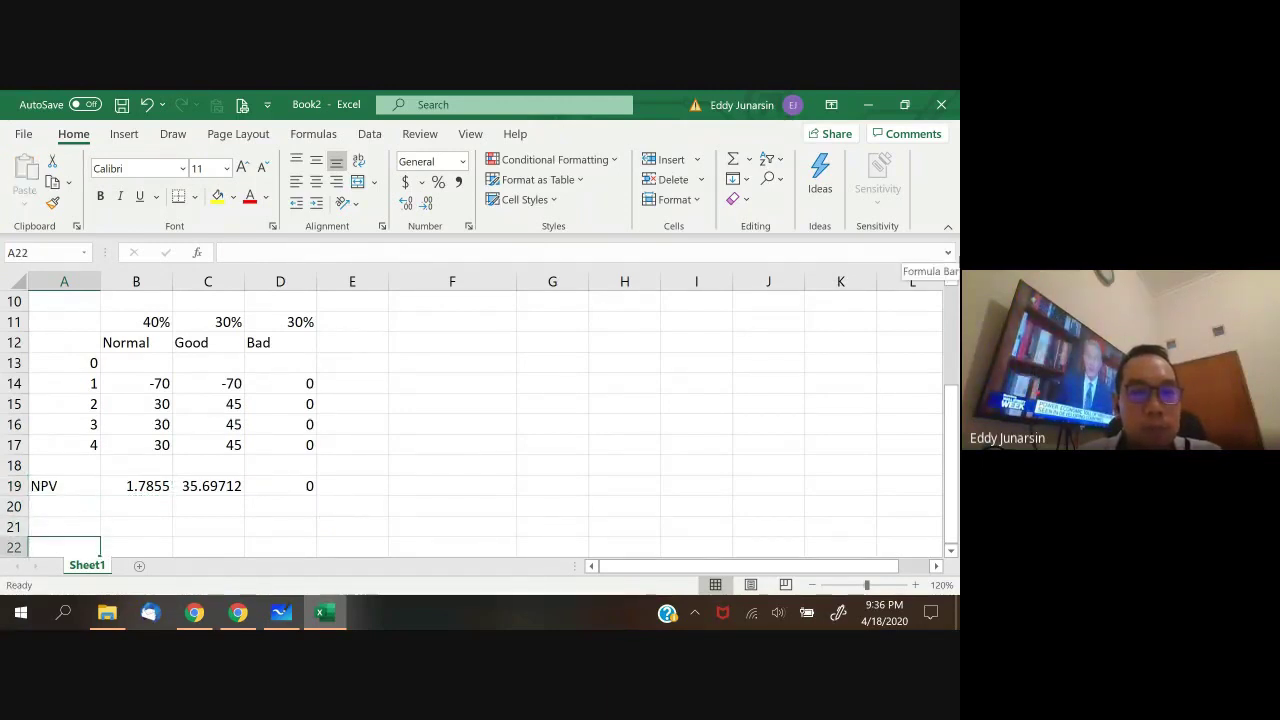
key(Down)
key(Down)
key(Up)
key(Up)
key(Up)
key(Up)
key(Up)
key(Up)
key(Up)
key(Up)
key(Up)
key(Up)
key(Up)
key(Up)
key(Up)
key(Up)
key(Up)
key(Up)
key(Up)
key(Up)
key(Up)
key(Up)
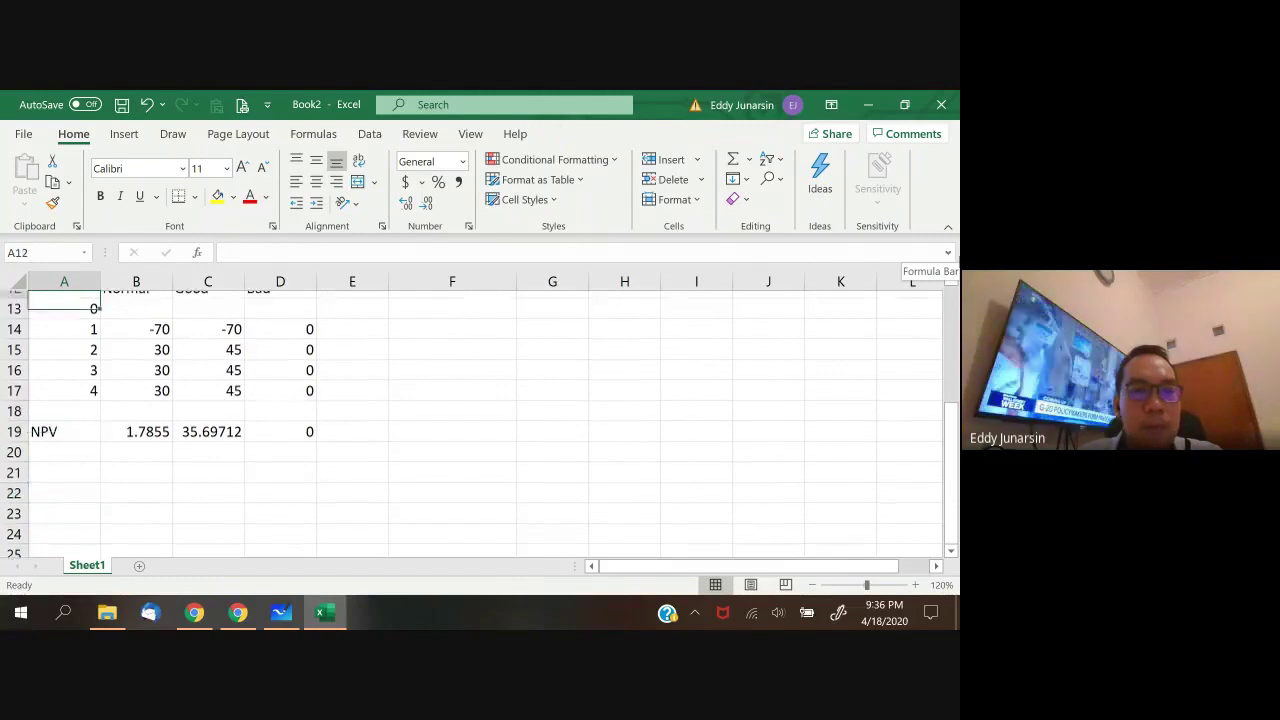
key(Down)
key(Down)
key(Down)
key(Down)
key(Down)
key(Down)
key(Down)
key(Down)
key(Down)
key(Down)
key(Down)
key(Down)
key(Down)
key(Down)
key(Down)
key(Down)
key(Down)
key(Down)
key(Down)
key(Down)
key(Down)
key(Up)
key(Up)
key(Up)
key(Up)
key(Right)
key(Right)
key(Right)
key(Right)
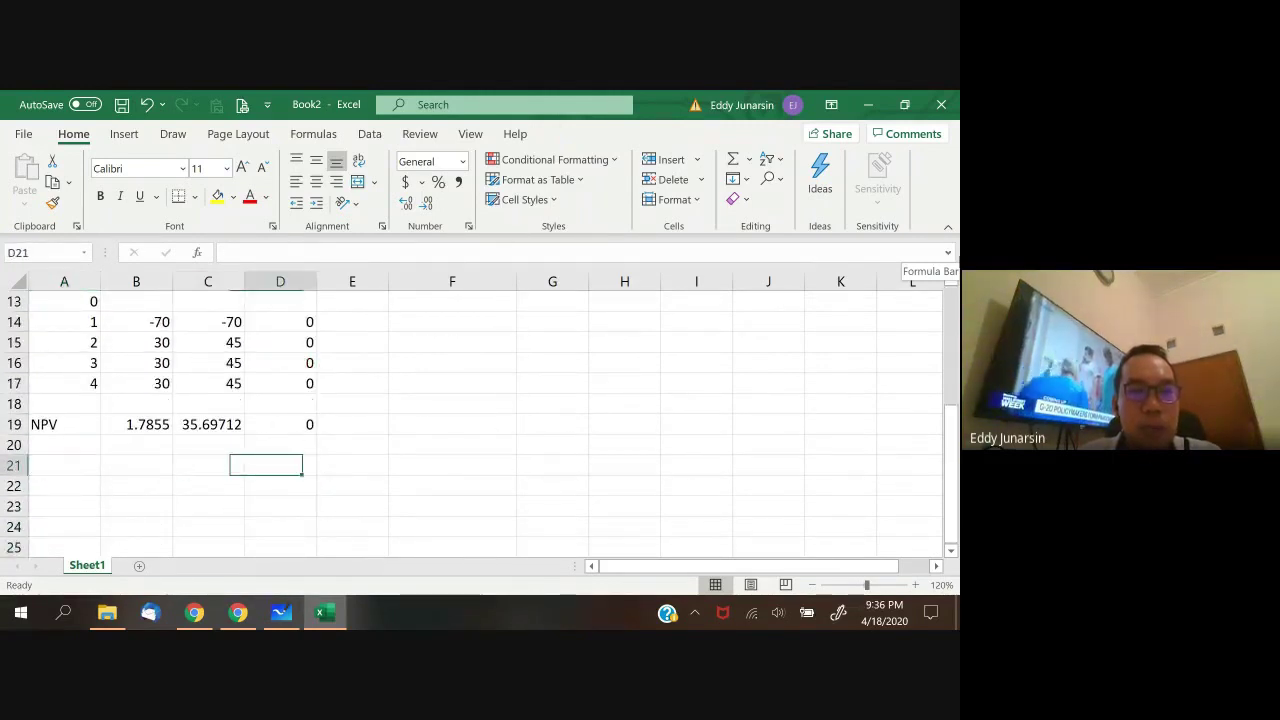
- Enter the label Weighted average NPV = E (NPV) in A21
key(Left)
key(Left)
key(Left)
key(Left)
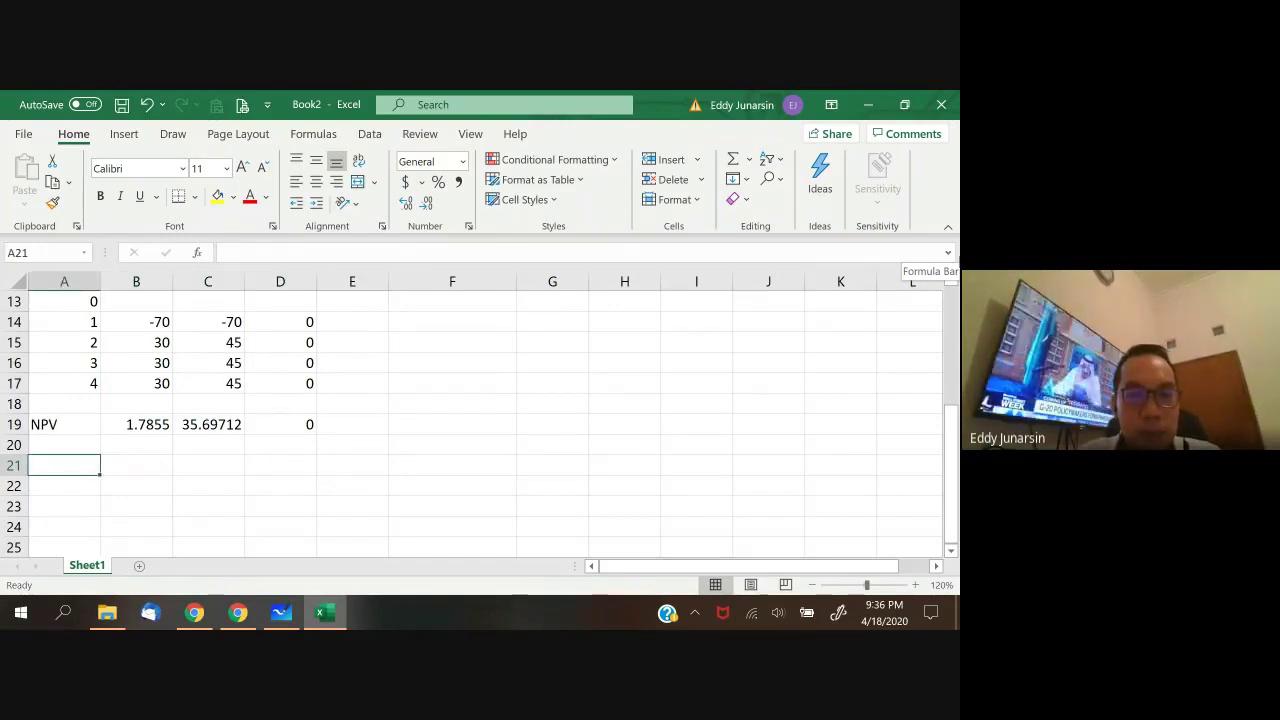
text(Wesig)
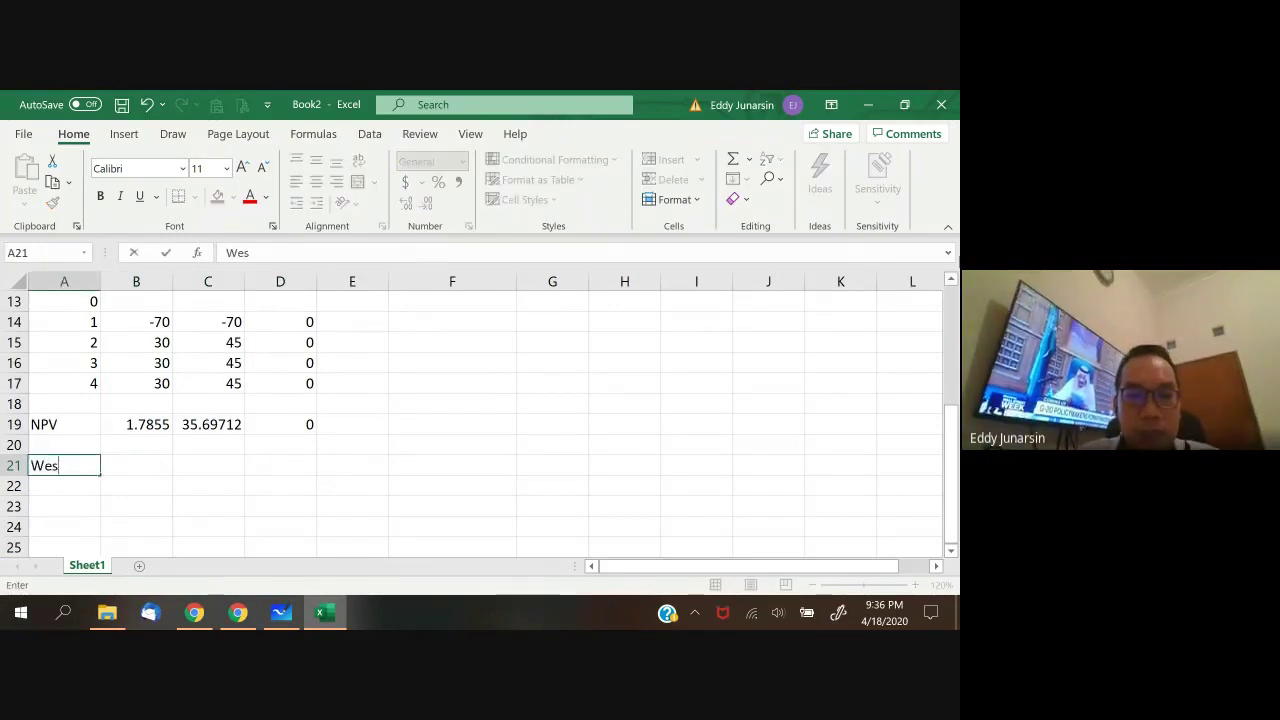
key(BackSpace)
key(BackSpace)
key(BackSpace)
text(igt)
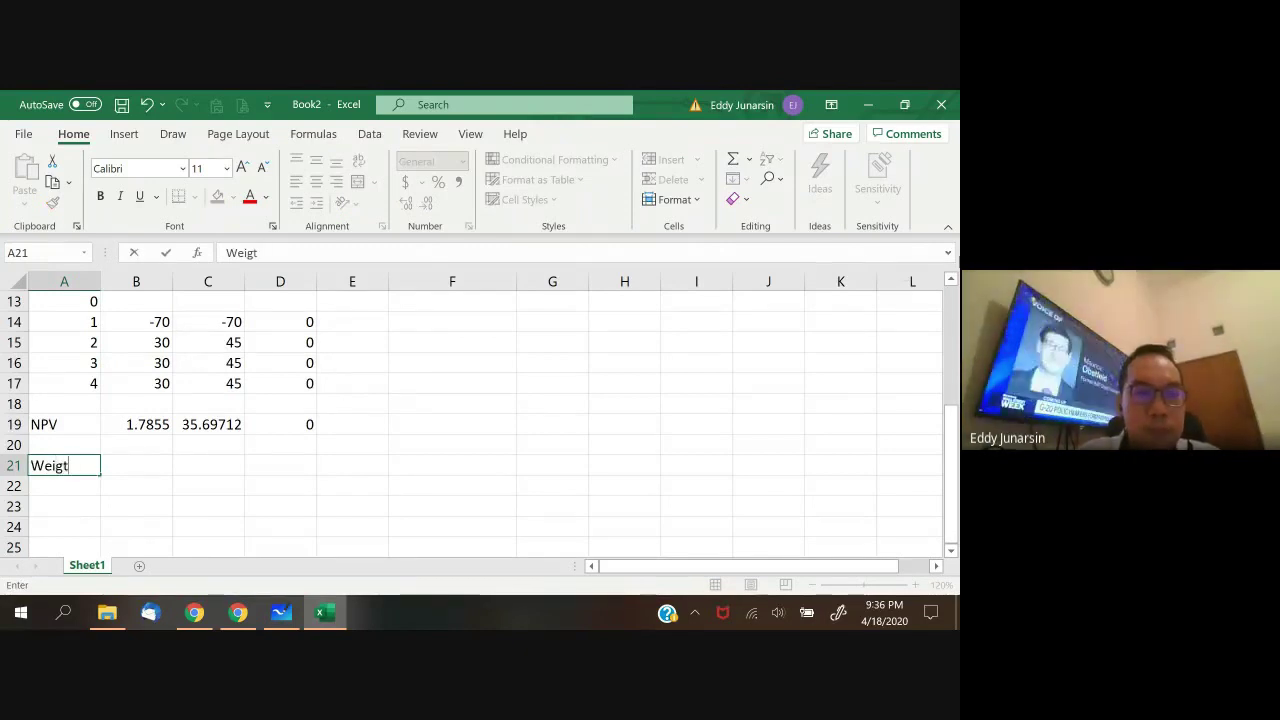
text(e)
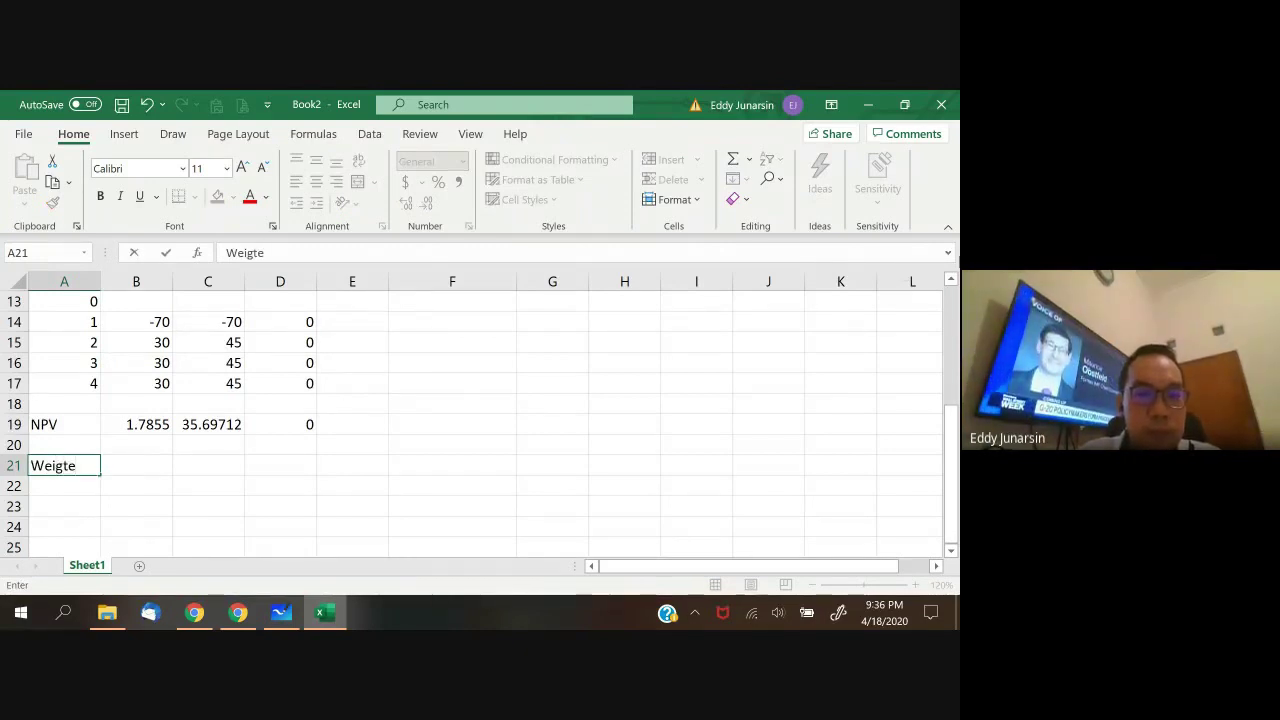
text(average NO)
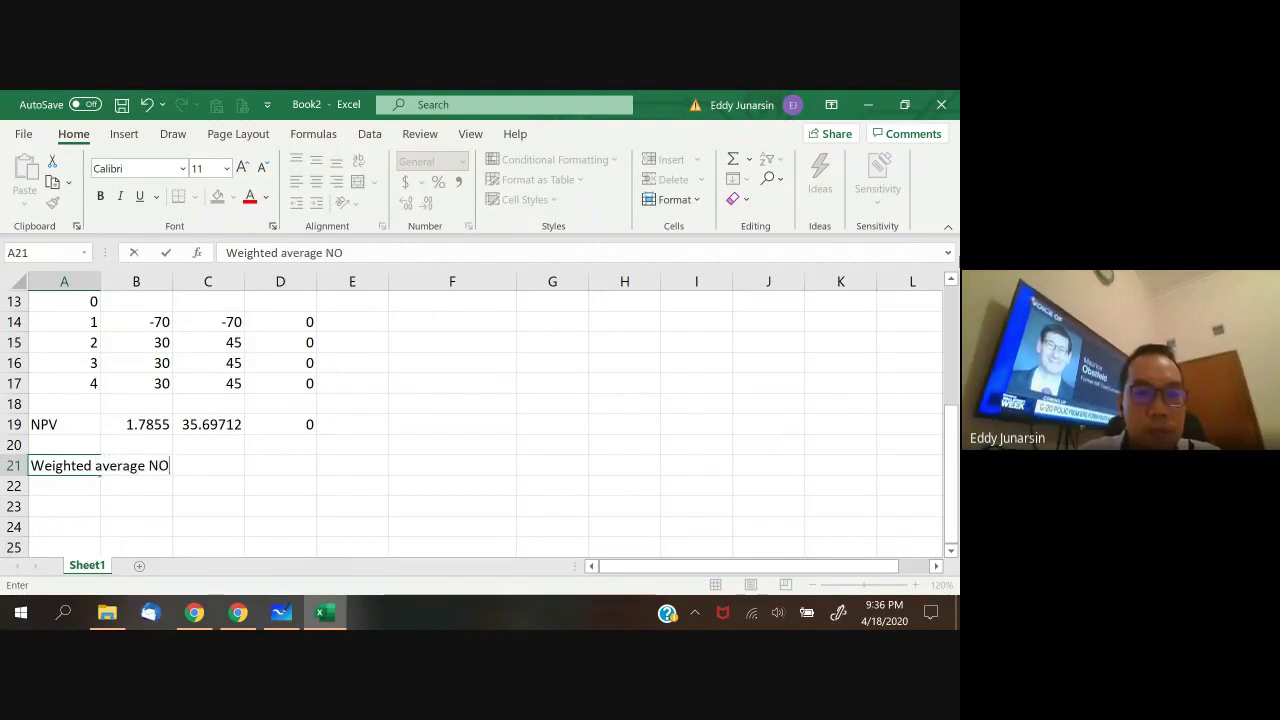
key(BackSpace)
text(P)
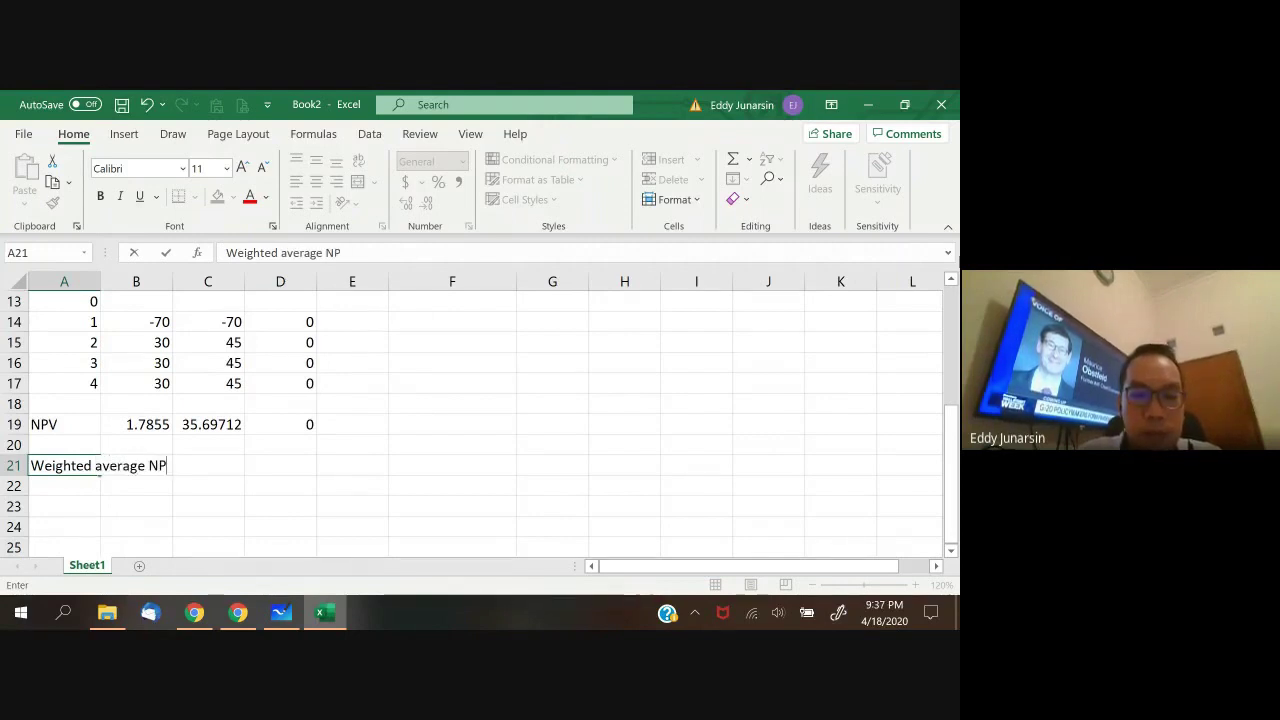
text(V =)
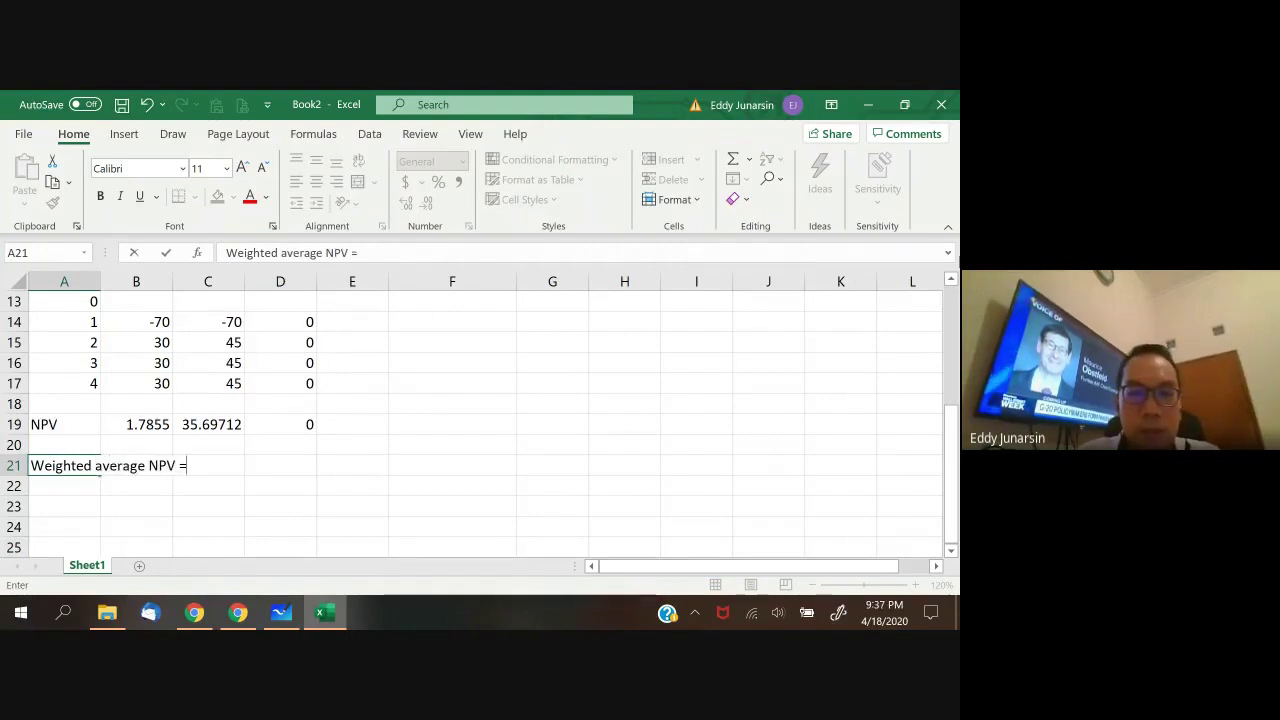
text( E (NPV))
key(Return)
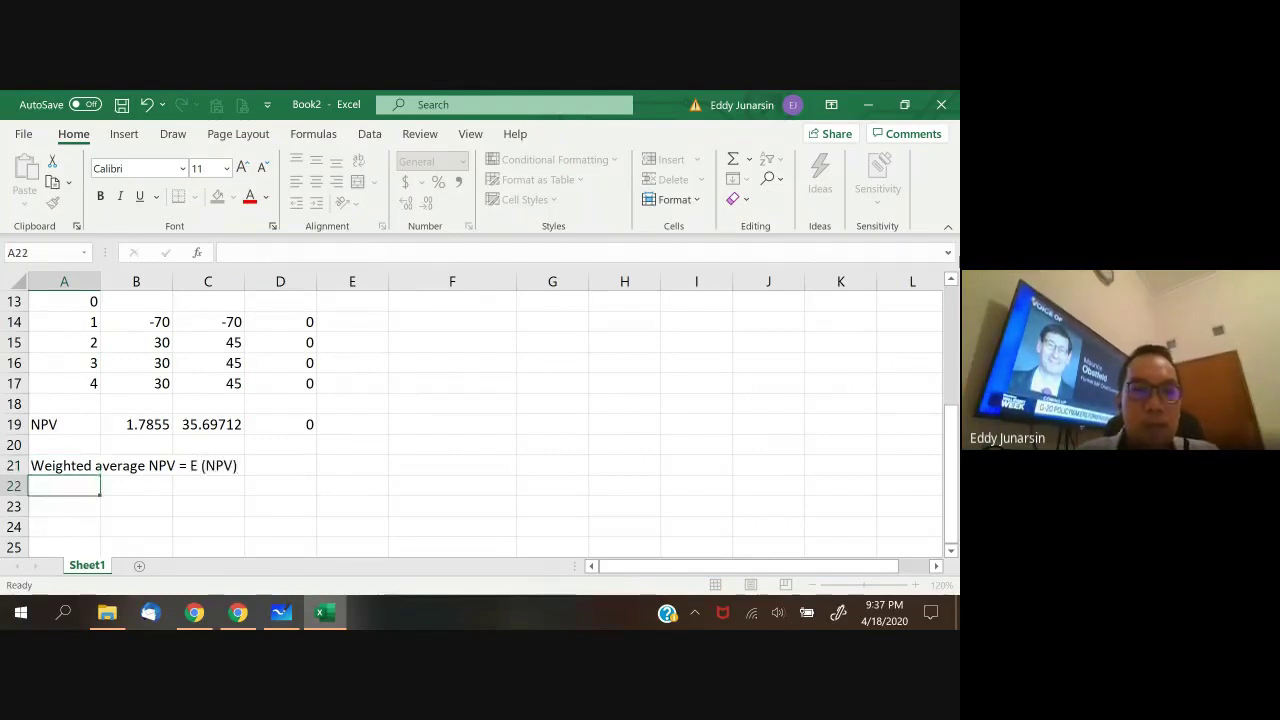
key(Up)
key(Right)
key(Right)
key(Right)
key(Right)
key(Left)
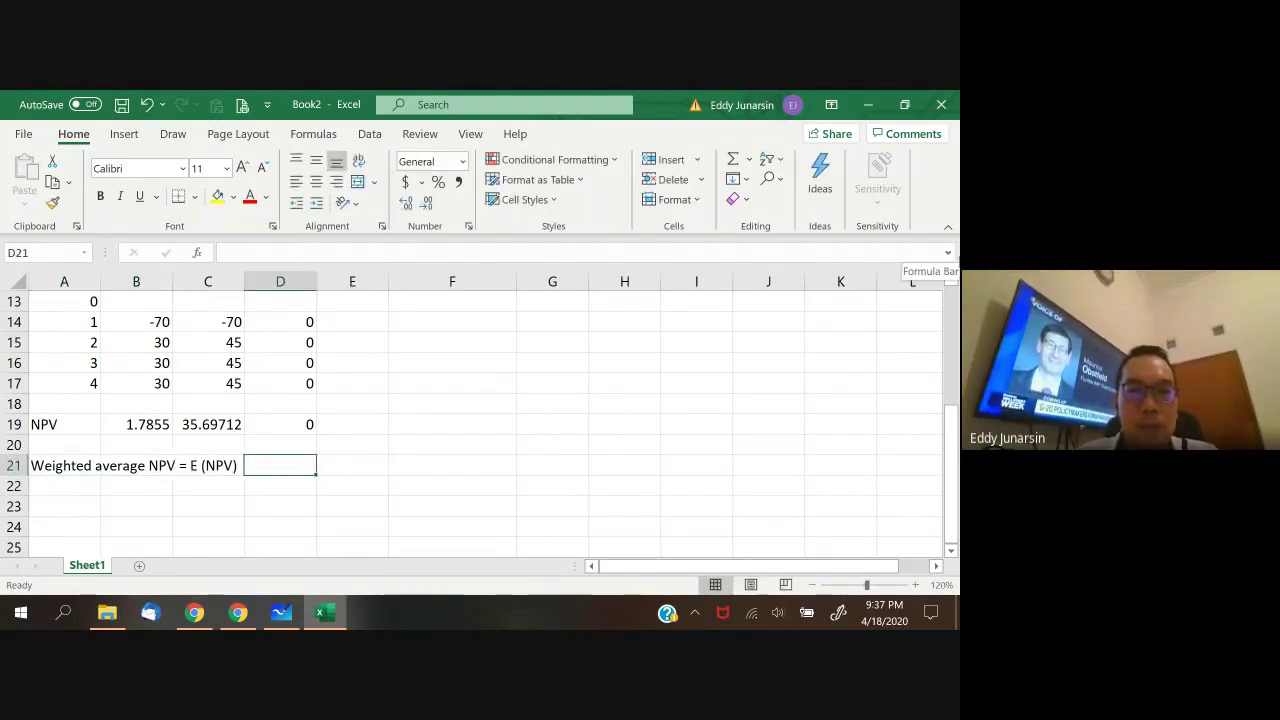
click(208, 465)
key(F2)
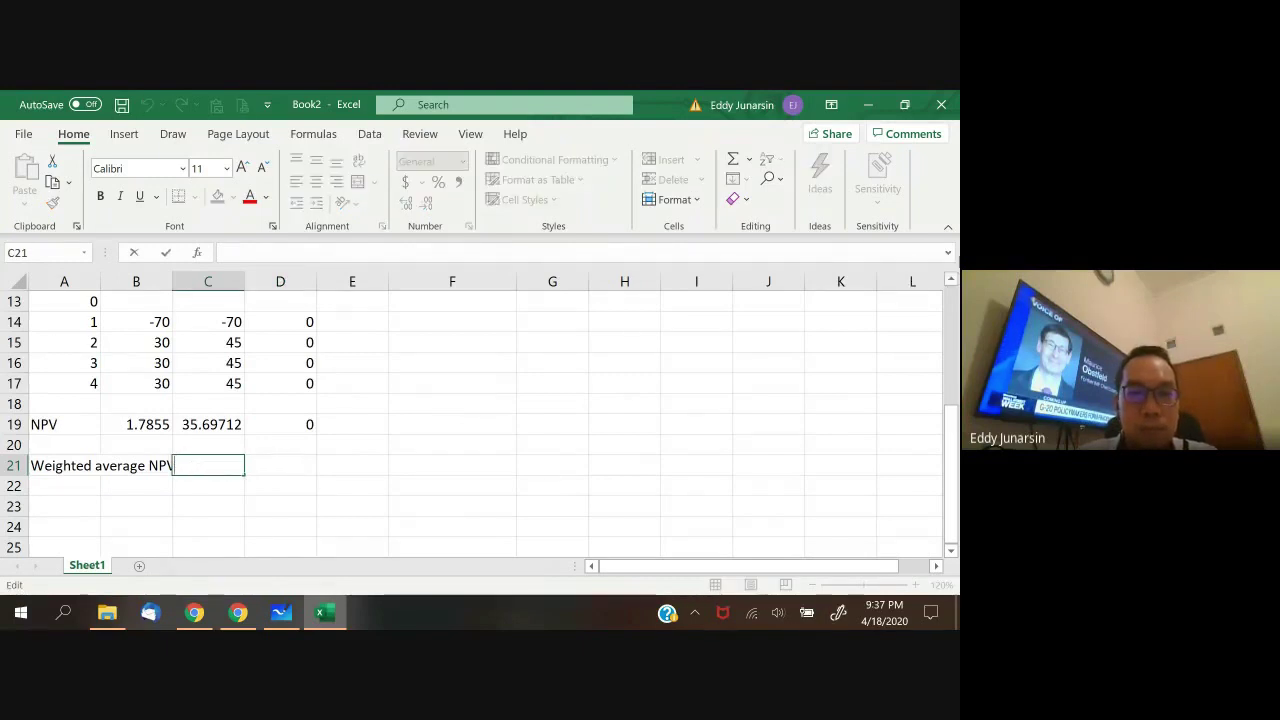
key(Escape)
- Append an equals sign to the Weighted average NPV label in A21
key(Left)
key(Left)
key(F2)
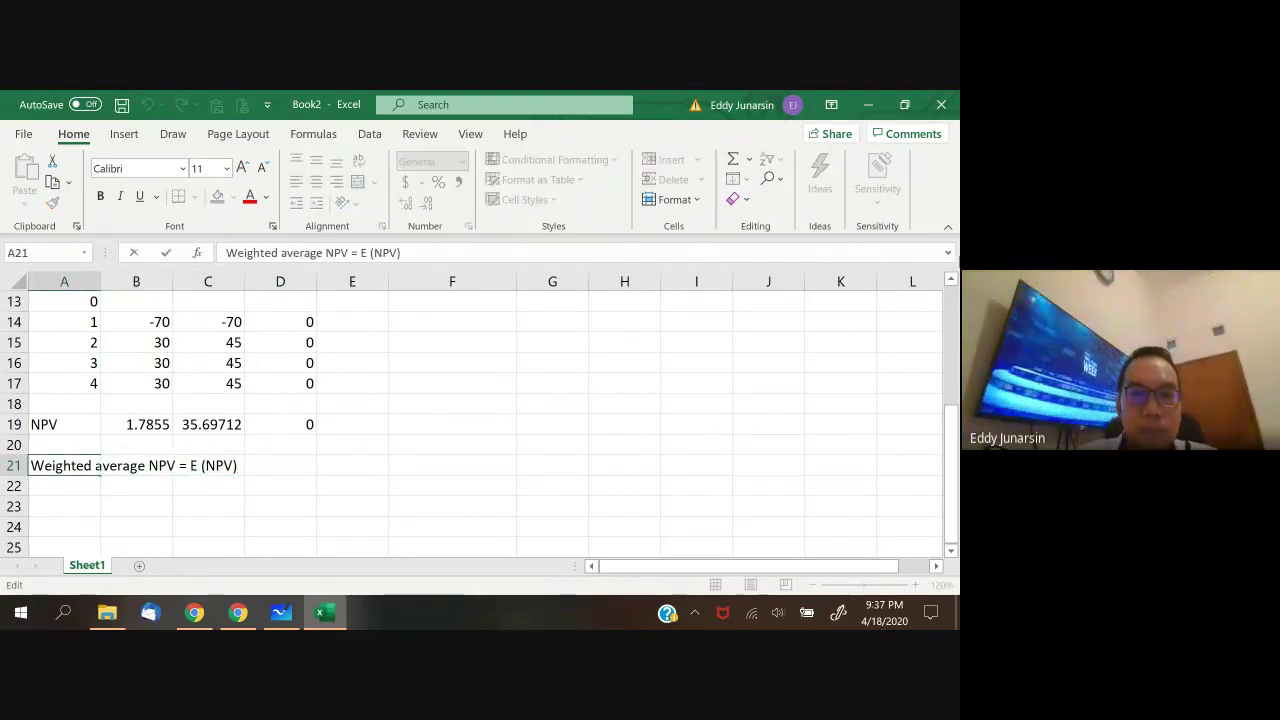
text(=)
key(Return)
- Start the expected NPV formula in E21 with a reference to the Normal scenario's NPV in B19
key(Up)
key(Up)
key(Right)
key(Right)
key(Right)
click(352, 465)
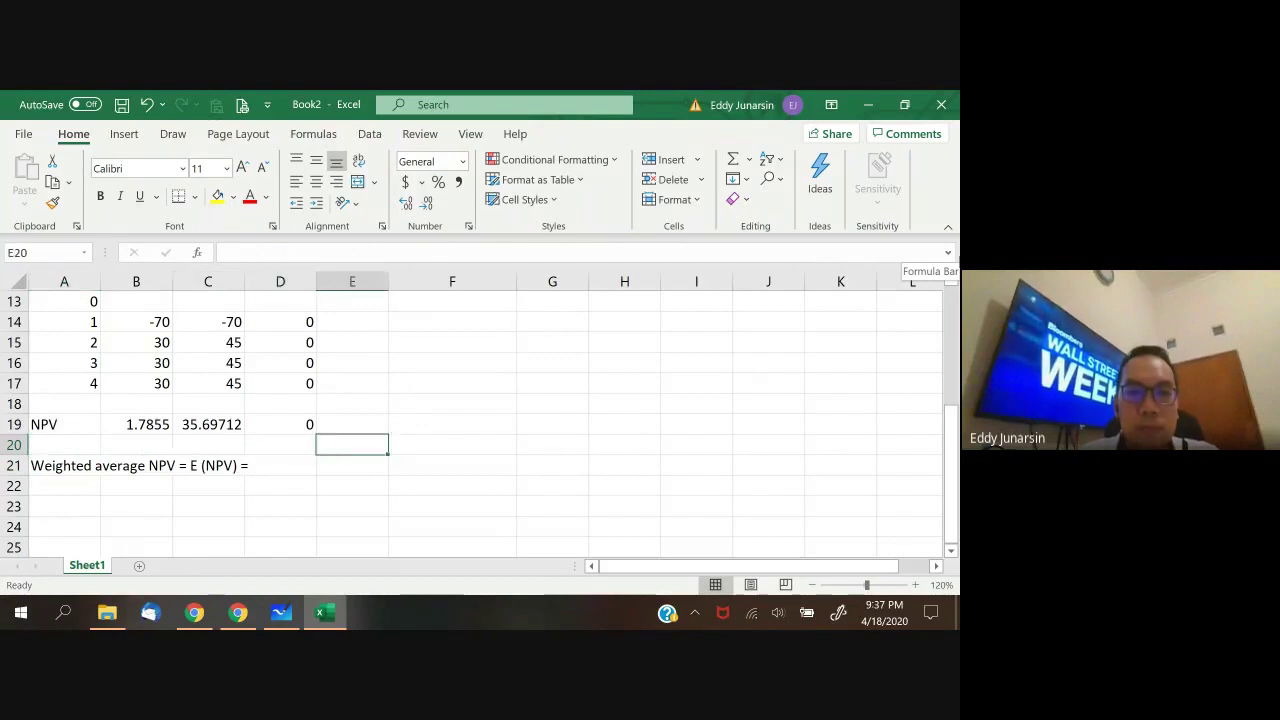
text(=)
key(Left)
key(Left)
key(Left)
key(Up)
key(Up)
key(Up)
key(Up)
key(Up)
key(Up)
key(Up)
key(Up)
key(Up)
key(Up)
key(Down)
key(Down)
key(Down)
key(Down)
key(Down)
key(Down)
key(Down)
key(Down)
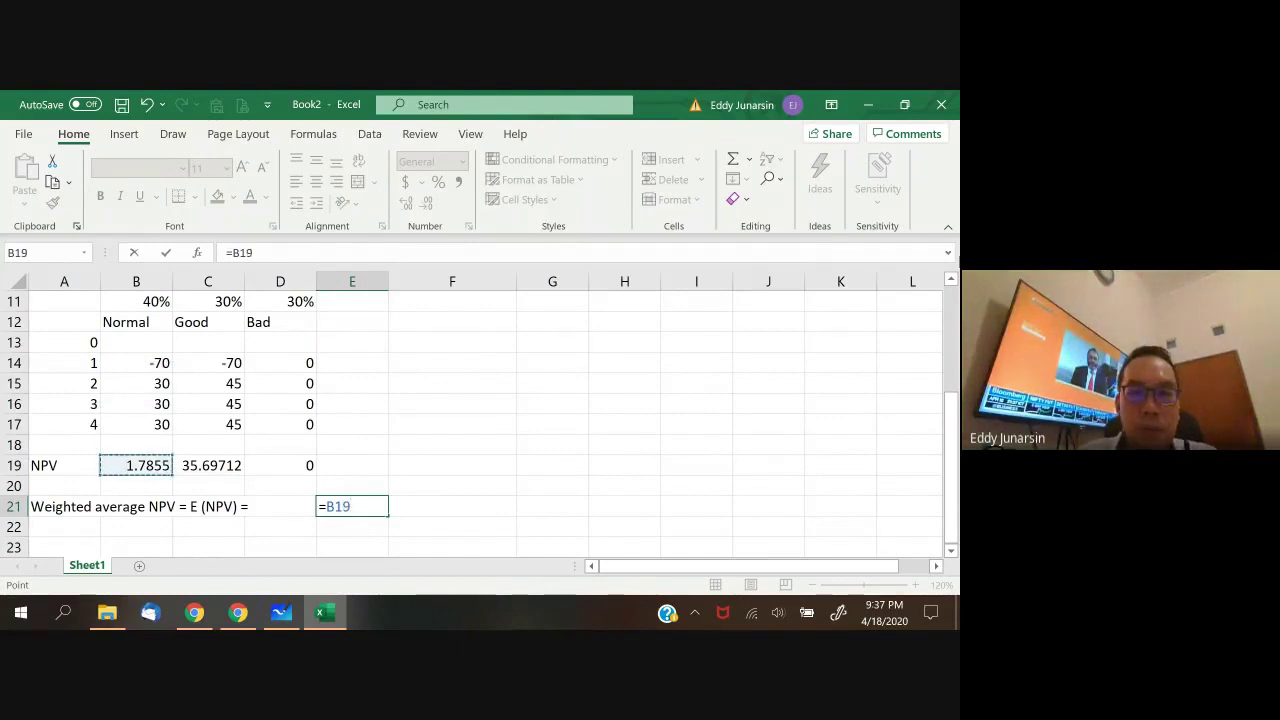
- Multiply B19 by the Normal scenario's probability in B11 within the E21 formula
text(*)
key(Up)
key(Up)
key(Up)
key(Up)
key(Up)
key(Up)
key(Up)
key(Up)
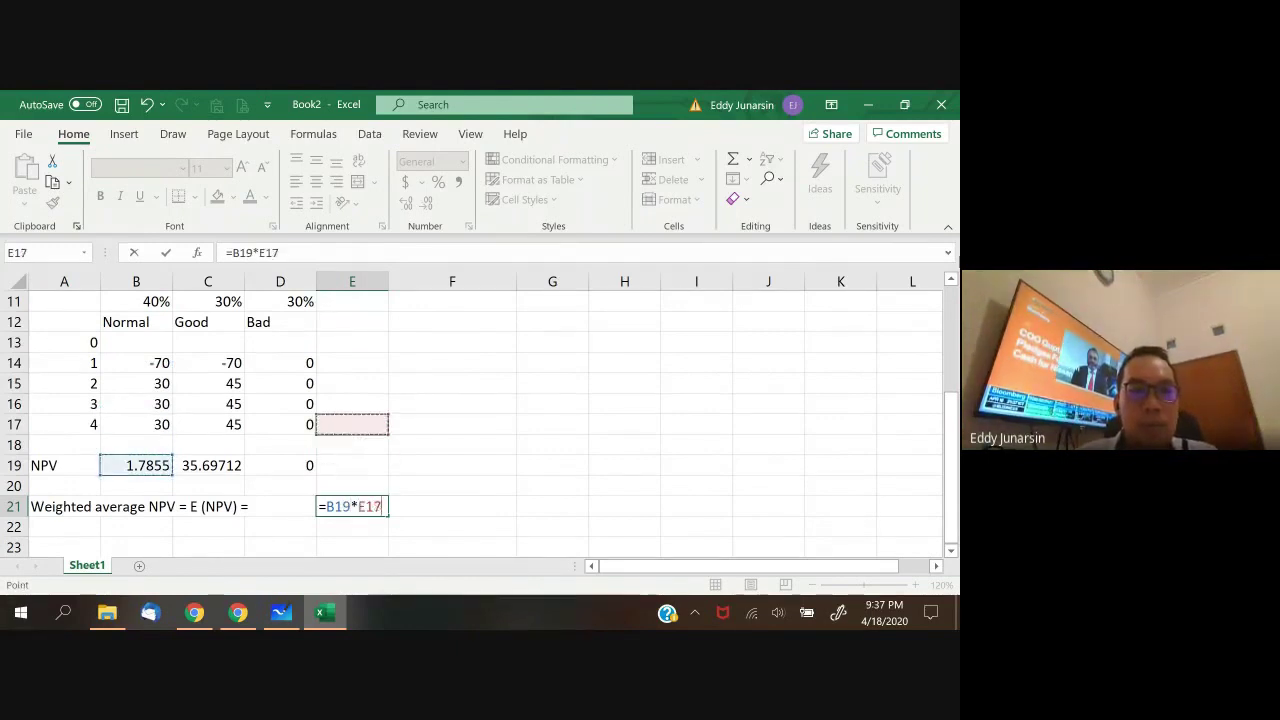
key(Left)
key(Left)
key(Up)
key(Up)
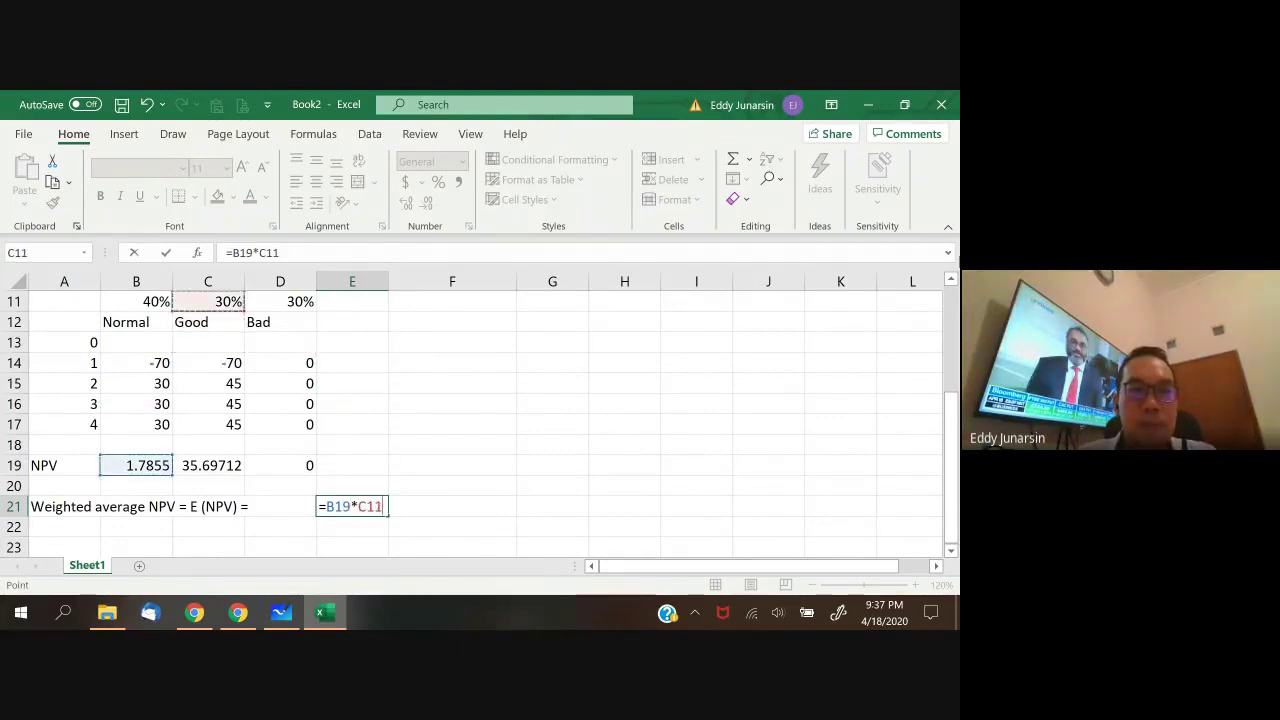
key(Left)
- Add the Good scenario's weighted NPV to the E21 formula as +C19*C11
text(+)
key(Left)
key(Up)
key(Up)
key(Left)
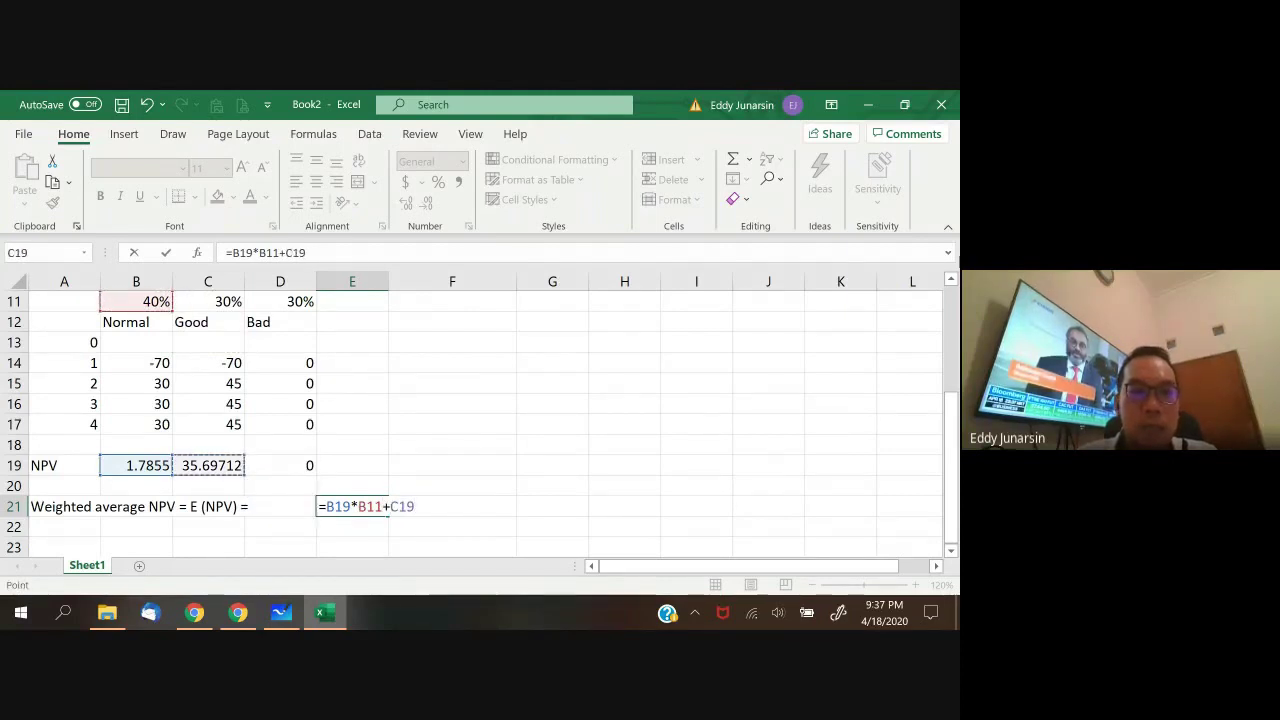
text(*)
key(Left)
key(Left)
key(Up)
key(Up)
key(Up)
key(Up)
key(Up)
key(Up)
key(Up)
key(Up)
key(Up)
key(Up)
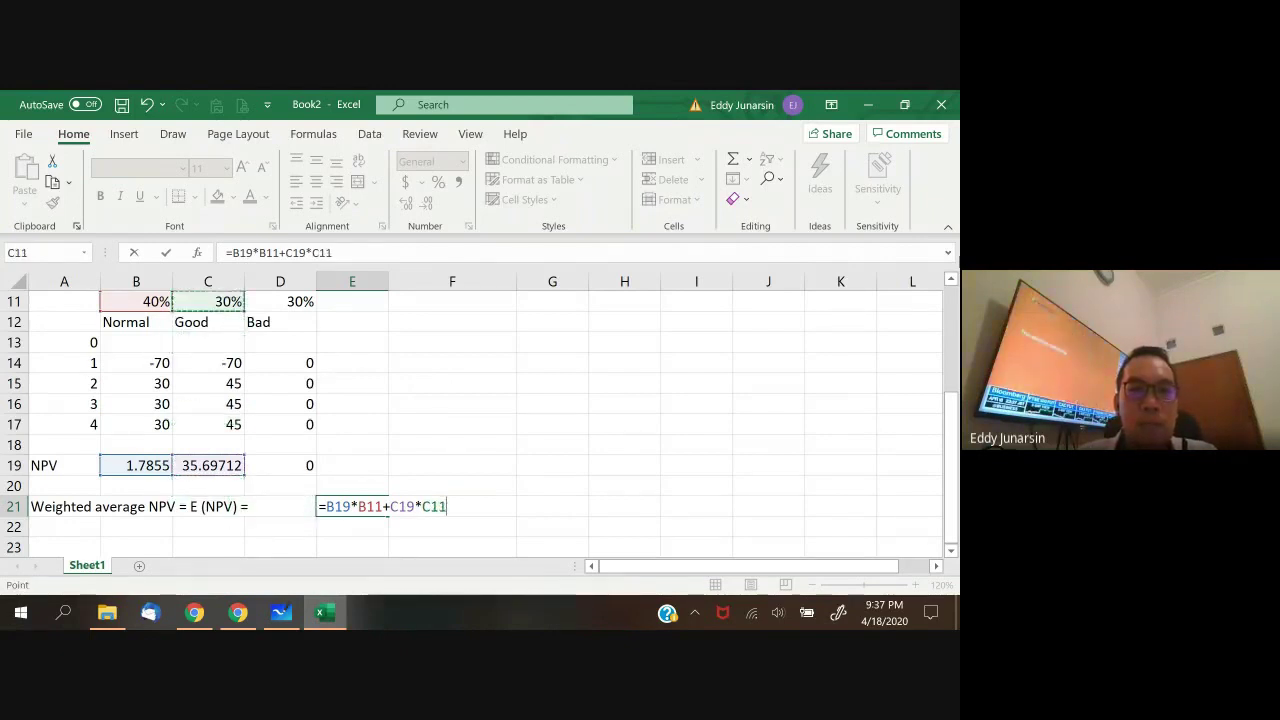
- Add the Bad scenario's weighted NPV to the E21 formula as +D19*D11
text(+)
key(Left)
key(Up)
key(Up)
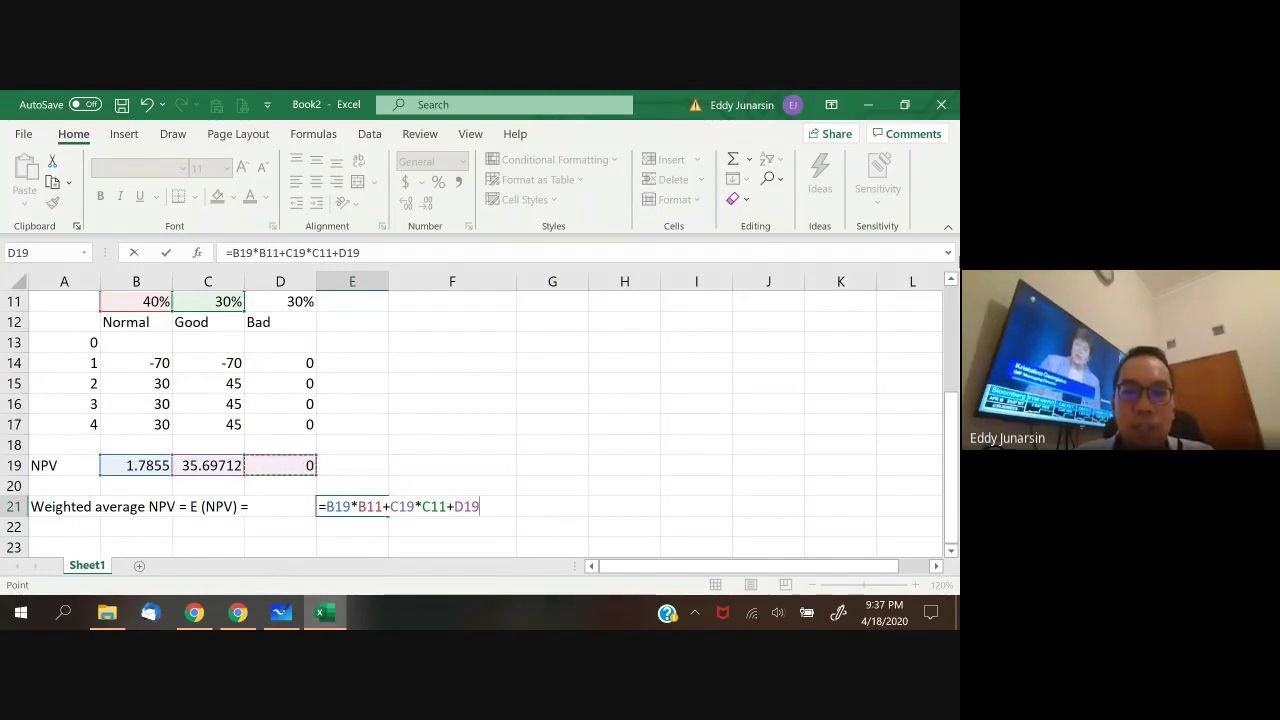
text(*)
key(Left)
key(Up)
key(Up)
key(Up)
key(Up)
key(Up)
key(Up)
key(Up)
key(Up)
key(Up)
key(Up)
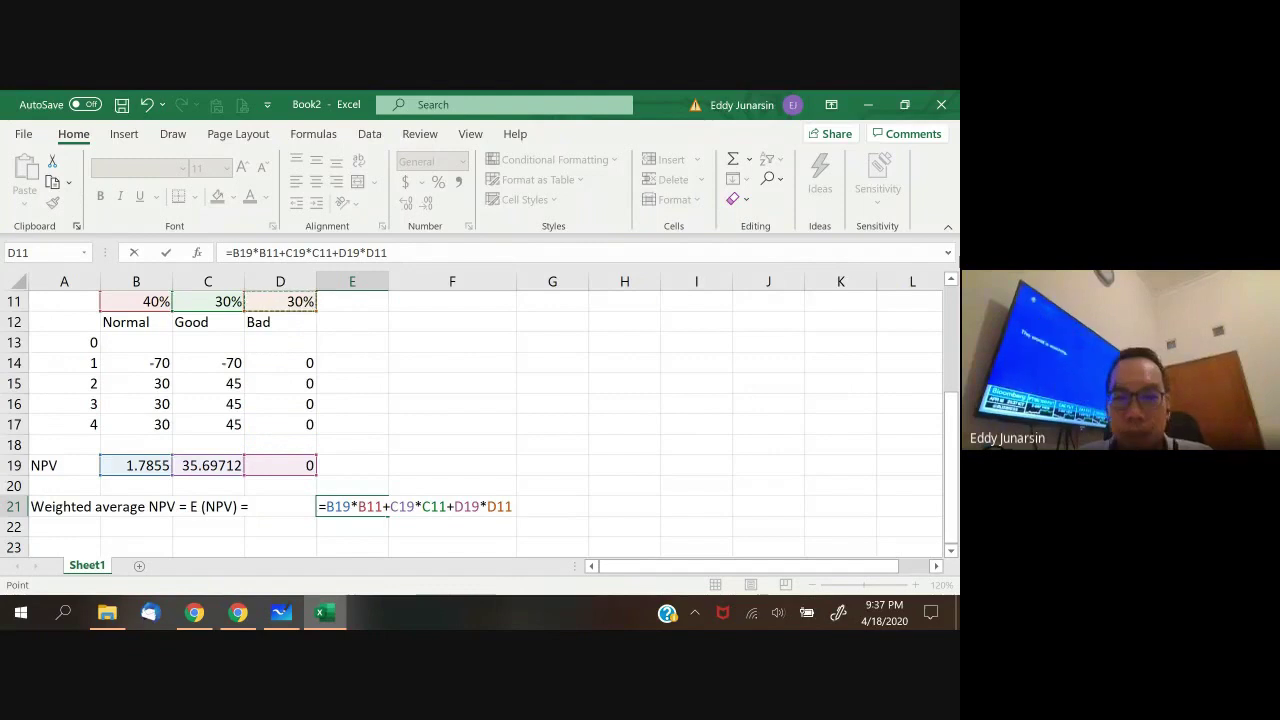
- Commit the expected NPV formula in E21 and reduce its display to two decimal places
key(Return)
key(Up)
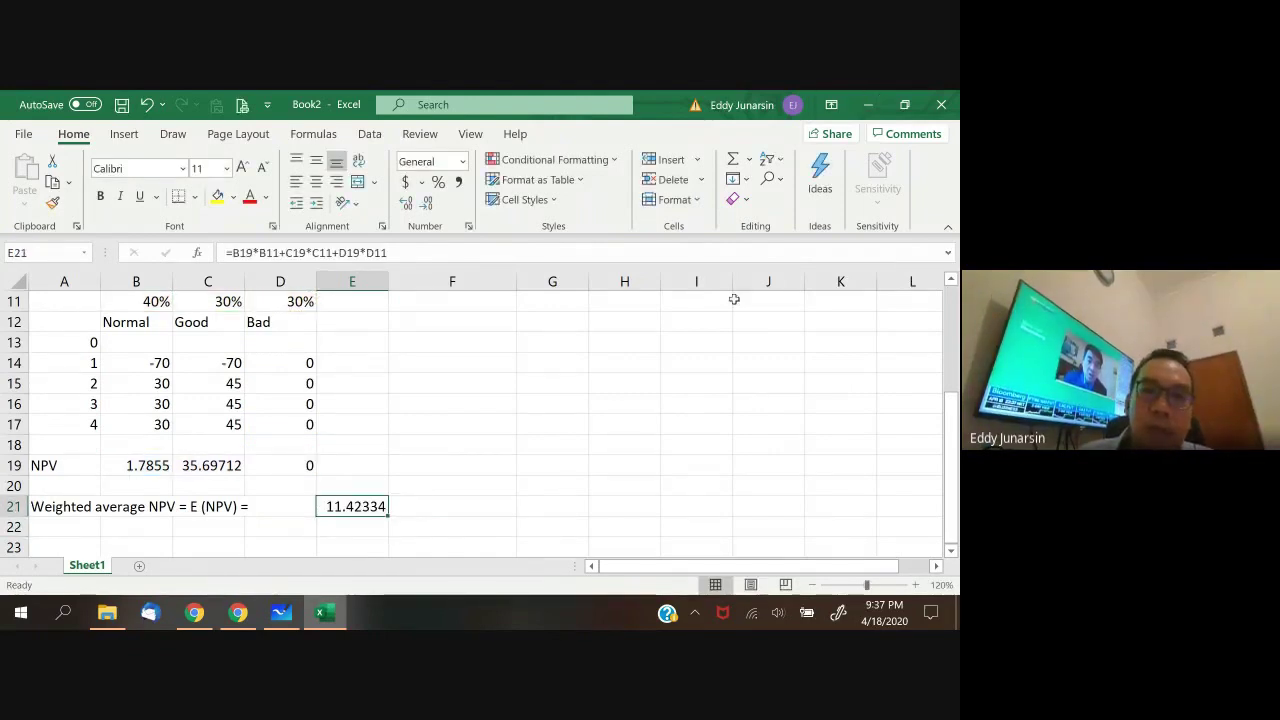
double_click(428, 203)
click(428, 203)
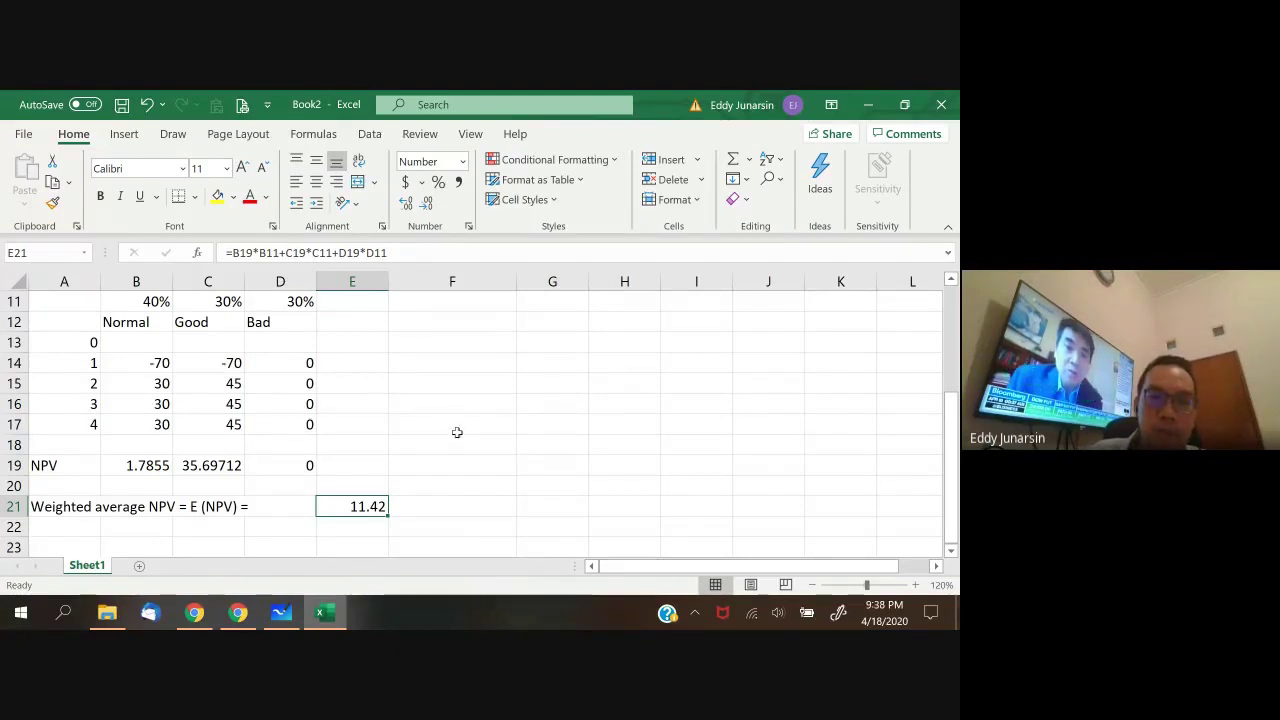
- Compare the immediate investment's NPV in F9 with the delayed investment's weighted average NPV in E21
scroll(456, 432, up, 3)
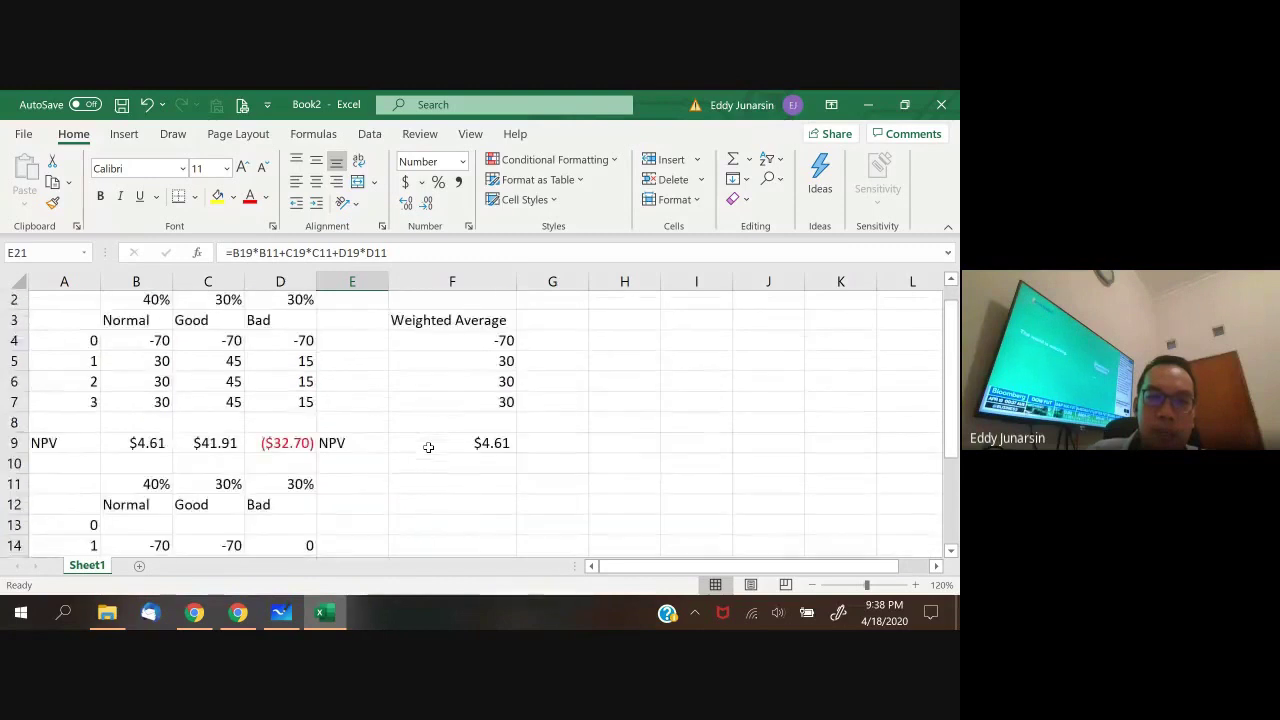
click(366, 446)
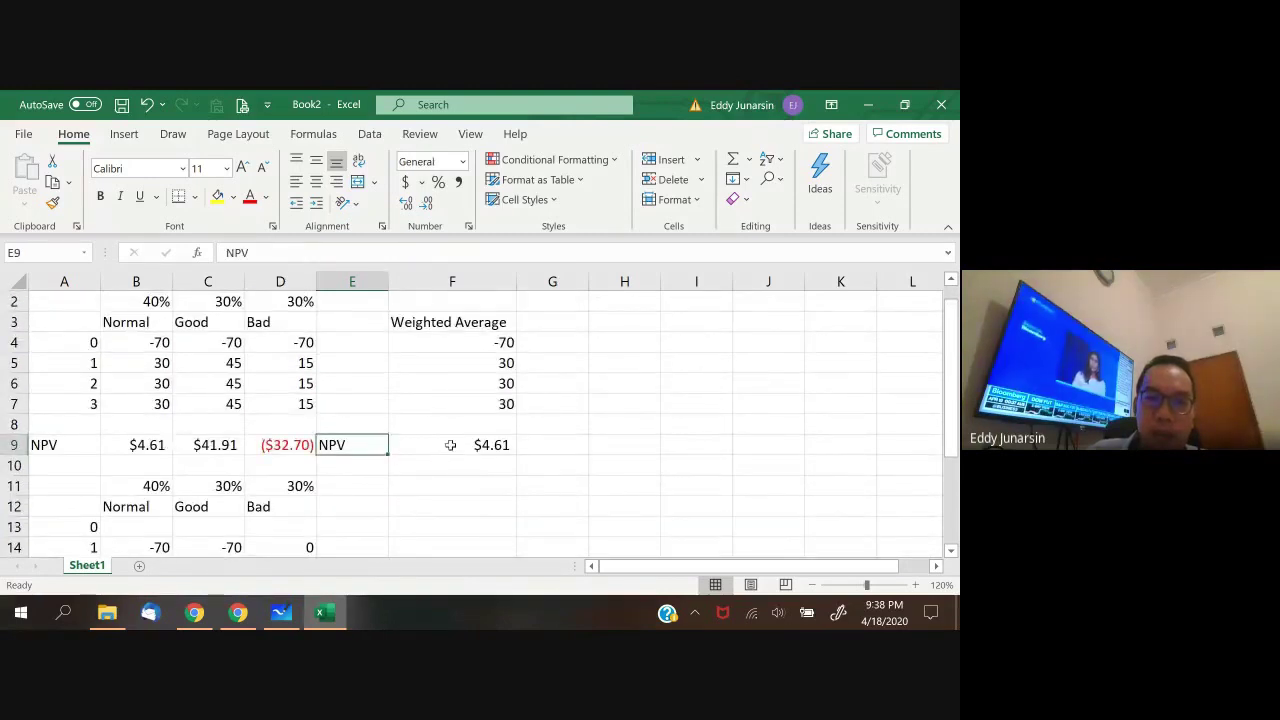
click(441, 453)
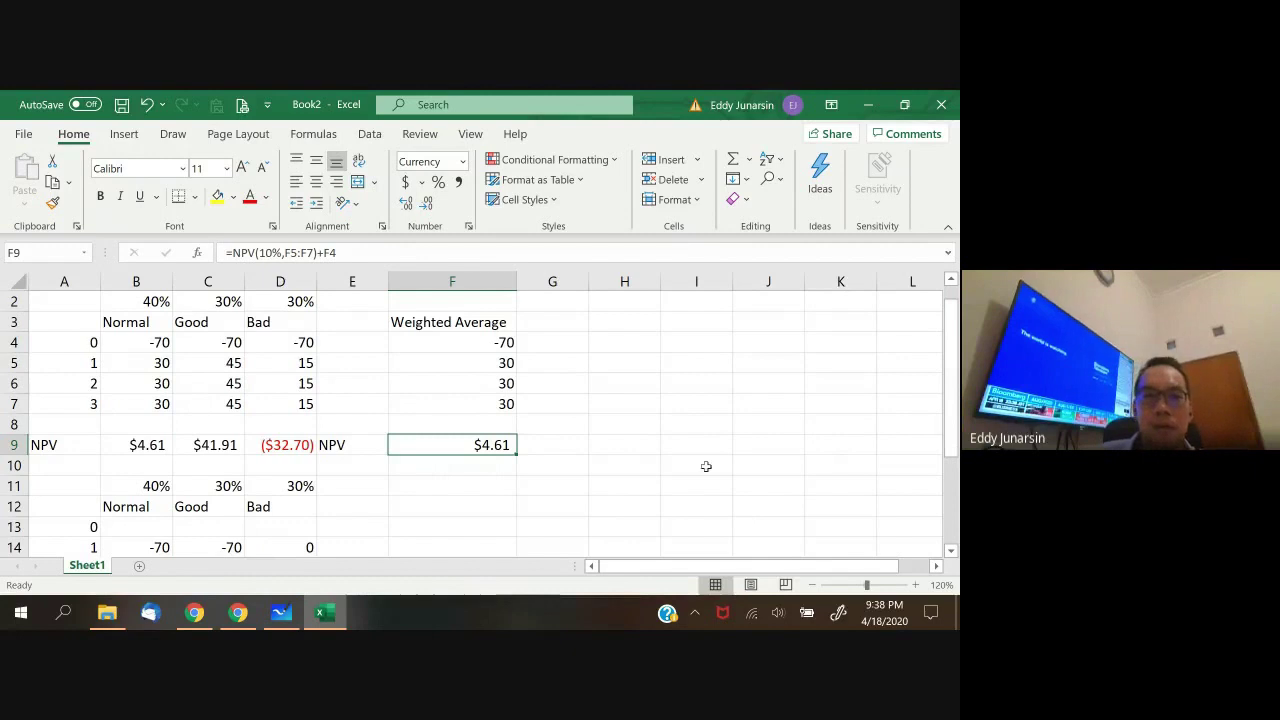
scroll(650, 441, down, 4)
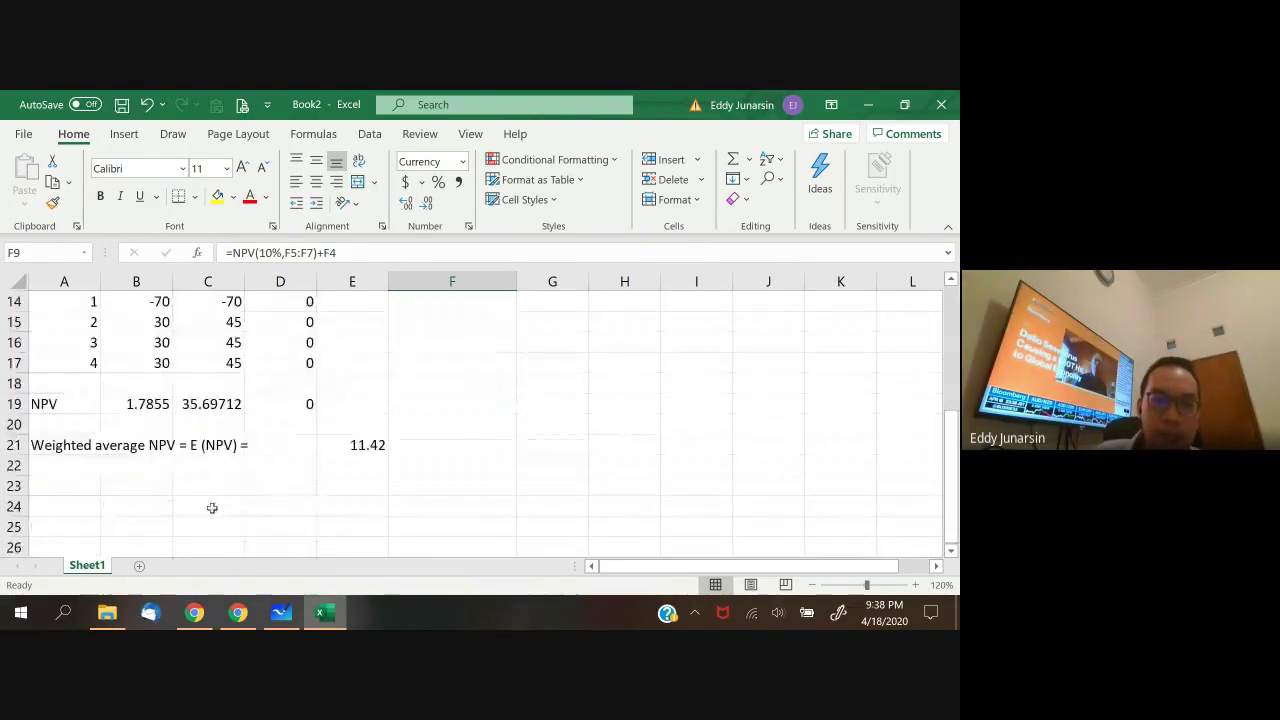
click(208, 424)
click(215, 445)
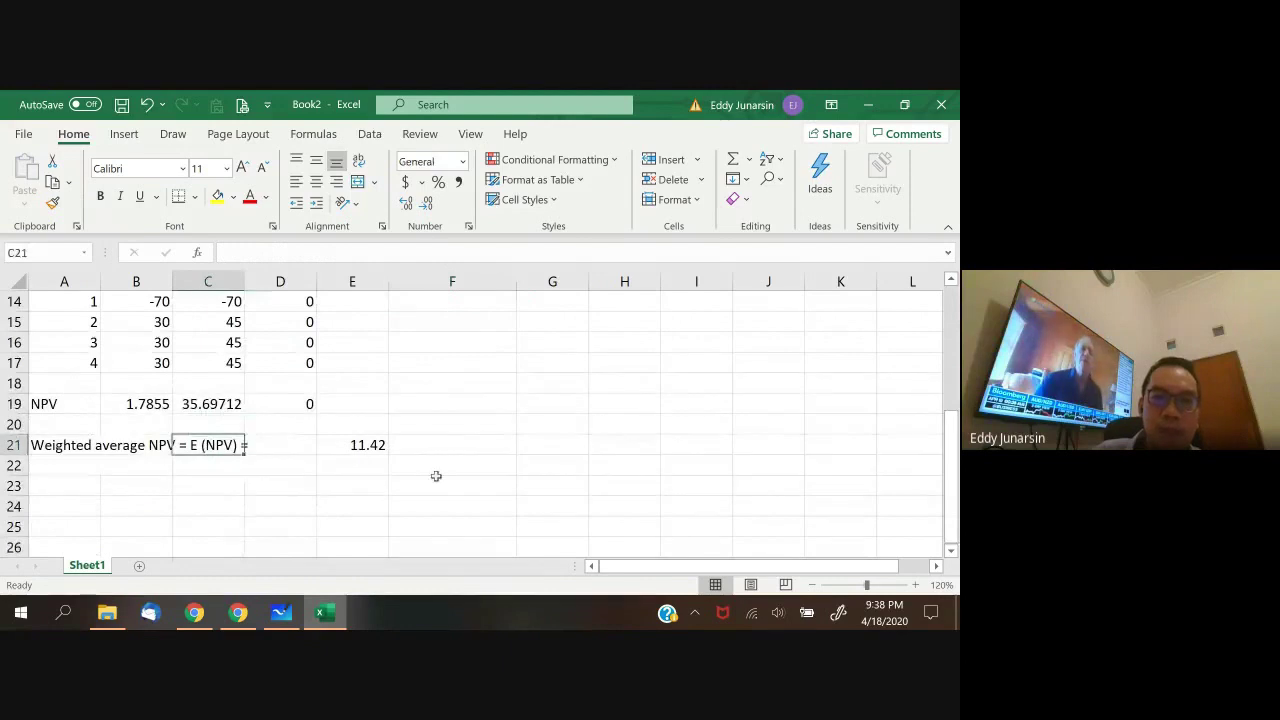
scroll(434, 474, up, 2)
scroll(434, 474, down, 2)
click(352, 458)
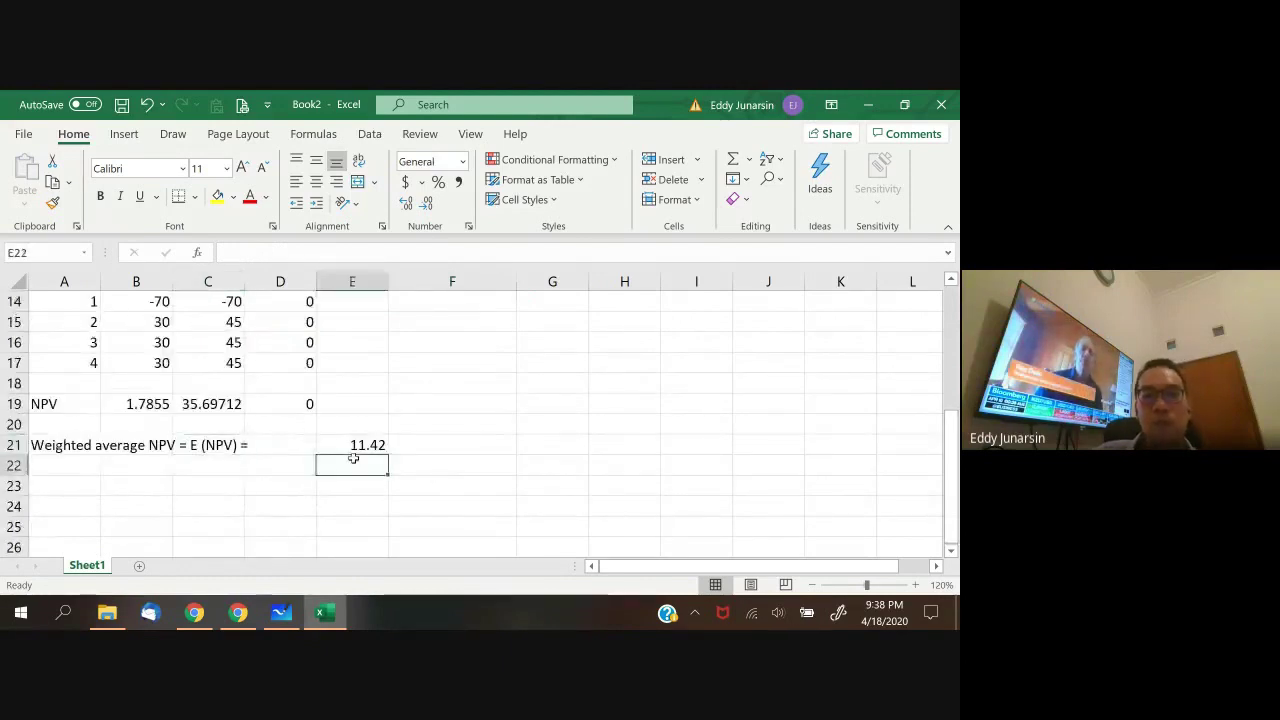
key(Up)
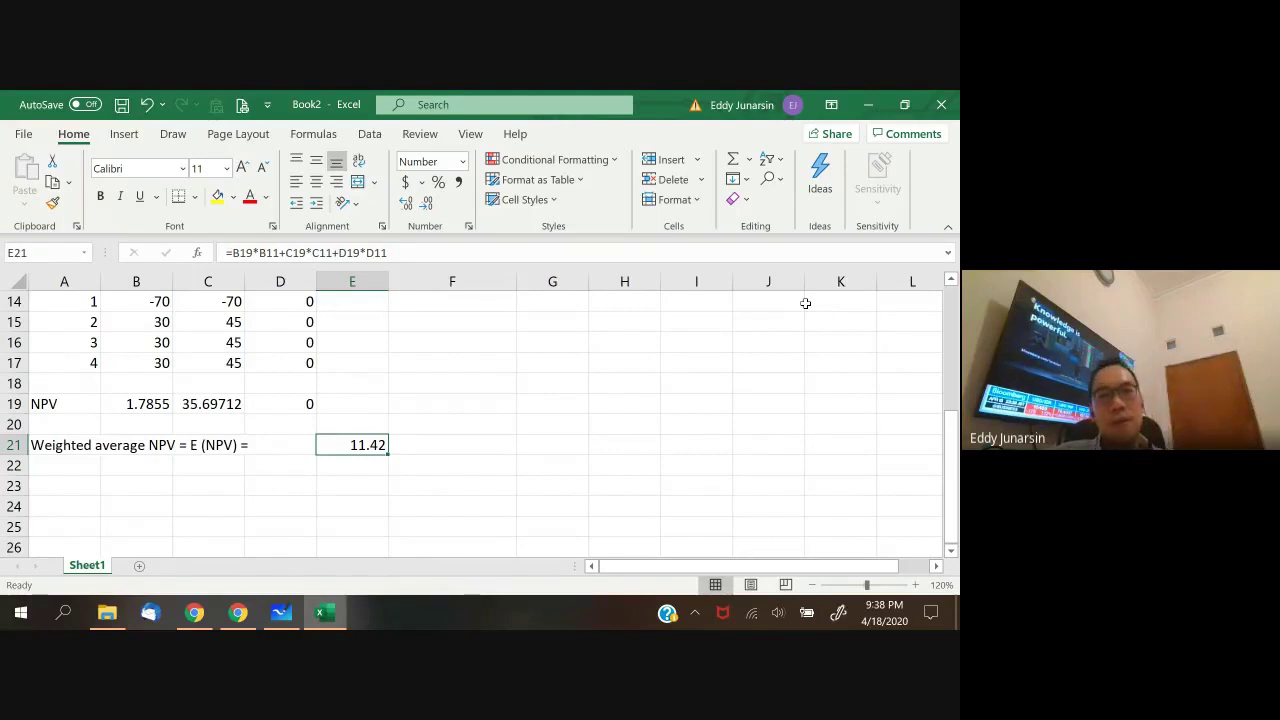
scroll(519, 397, up, 1)
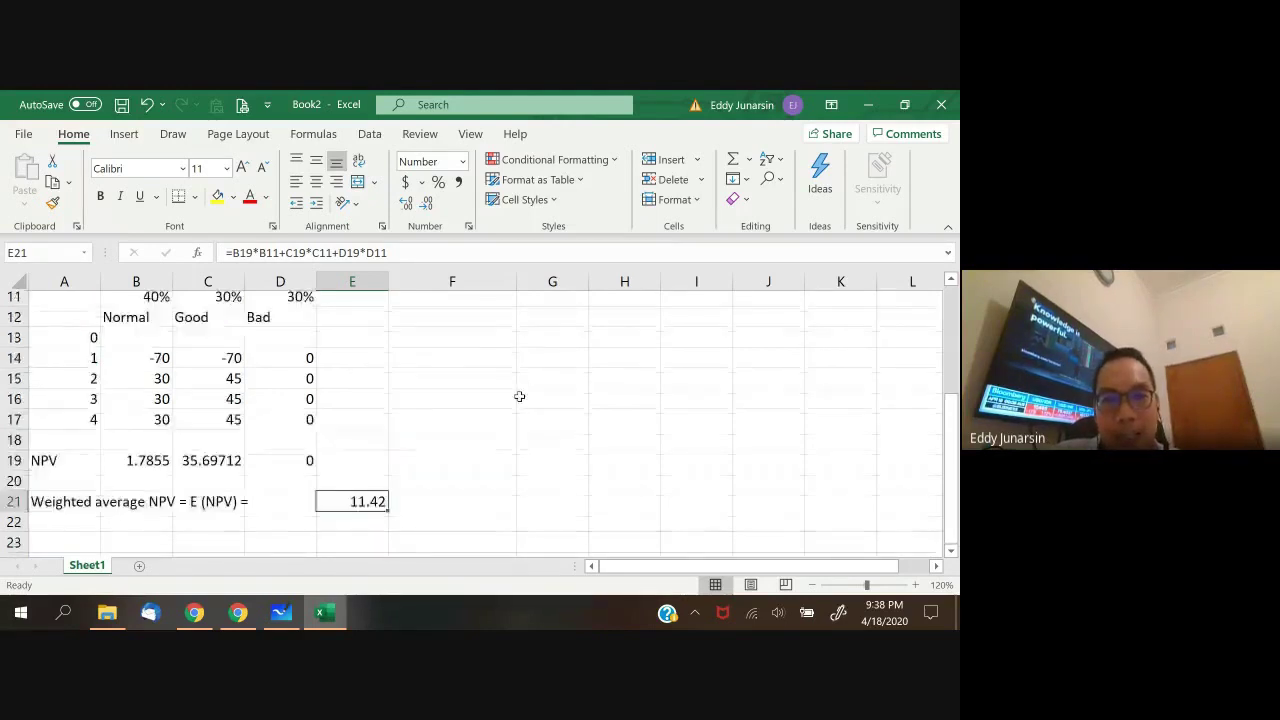
scroll(519, 397, up, 2)
click(498, 385)
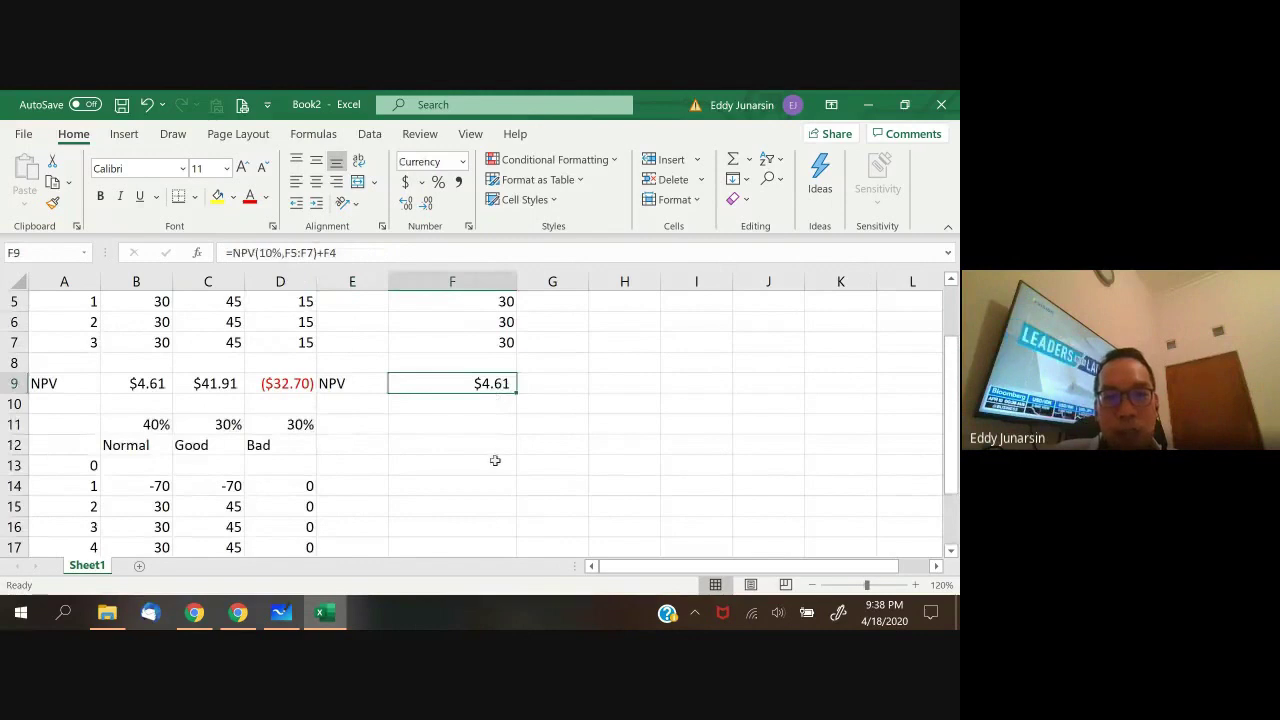
scroll(495, 460, down, 4)
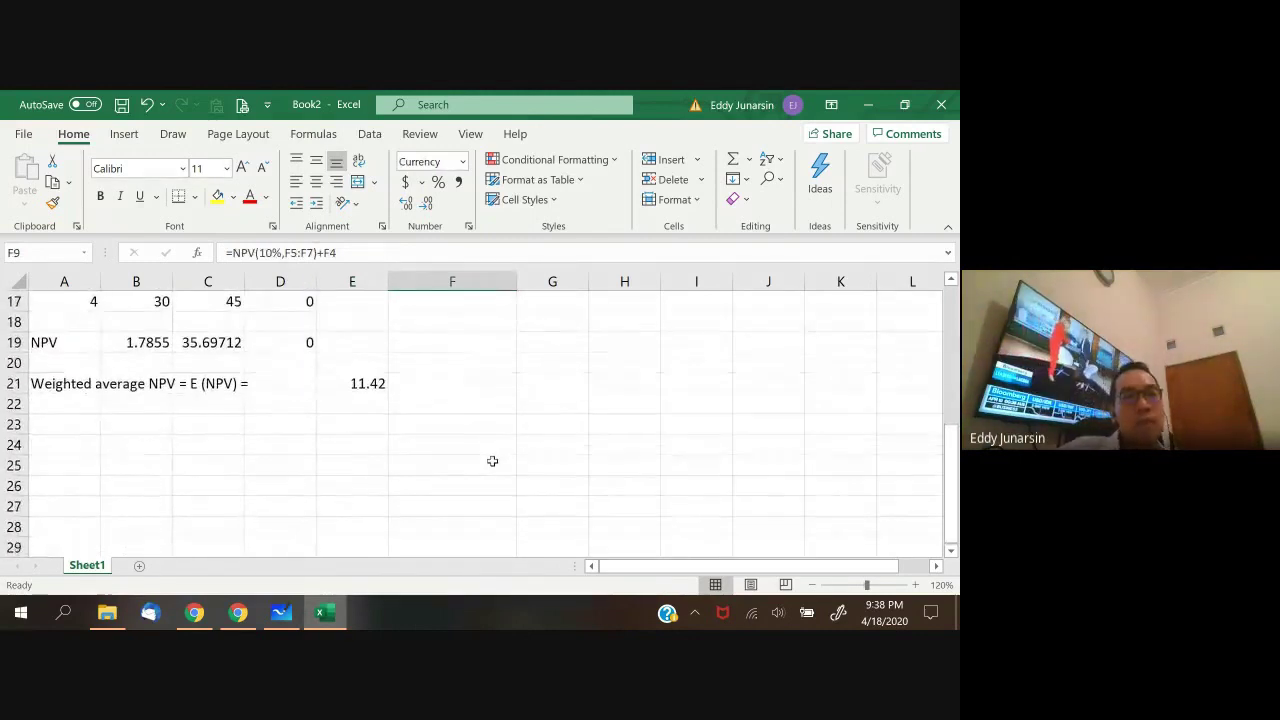
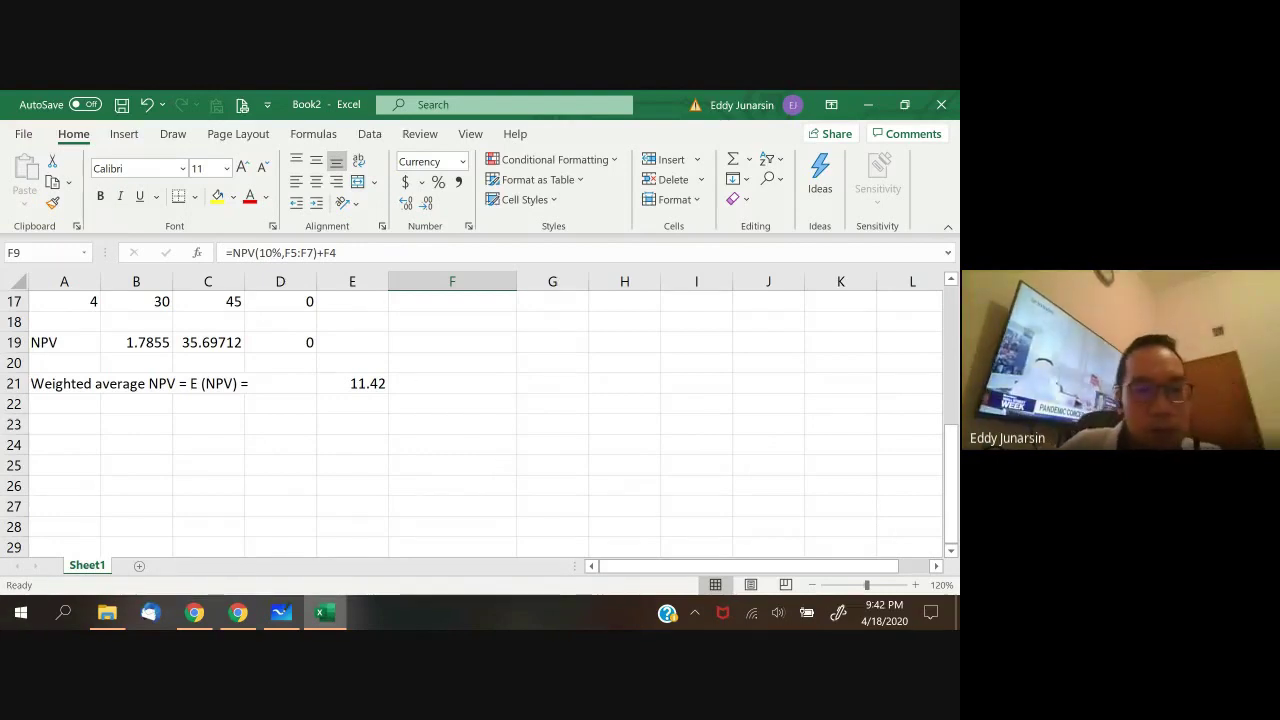
- Switch to Microsoft Whiteboard and handwrite V = P in blue in the blank area beneath the NPV formula
click(296, 620)
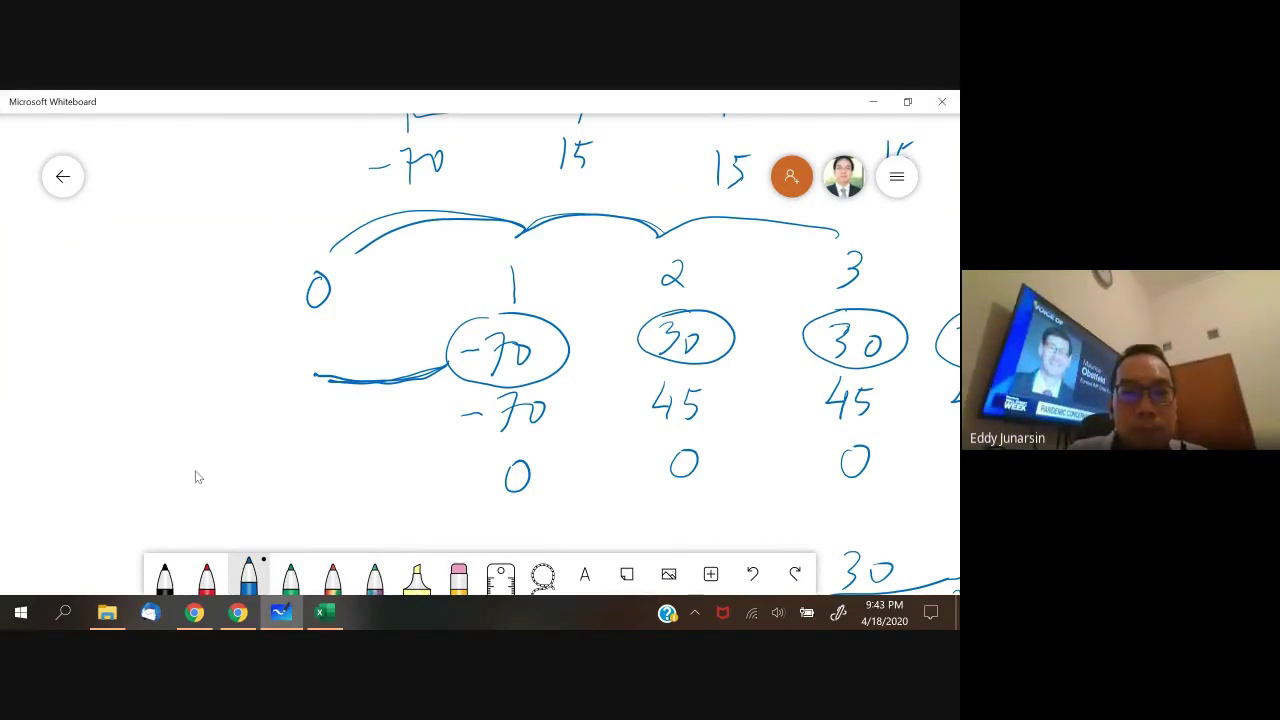
scroll(236, 178, down, 3)
scroll(289, 263, down, 2)
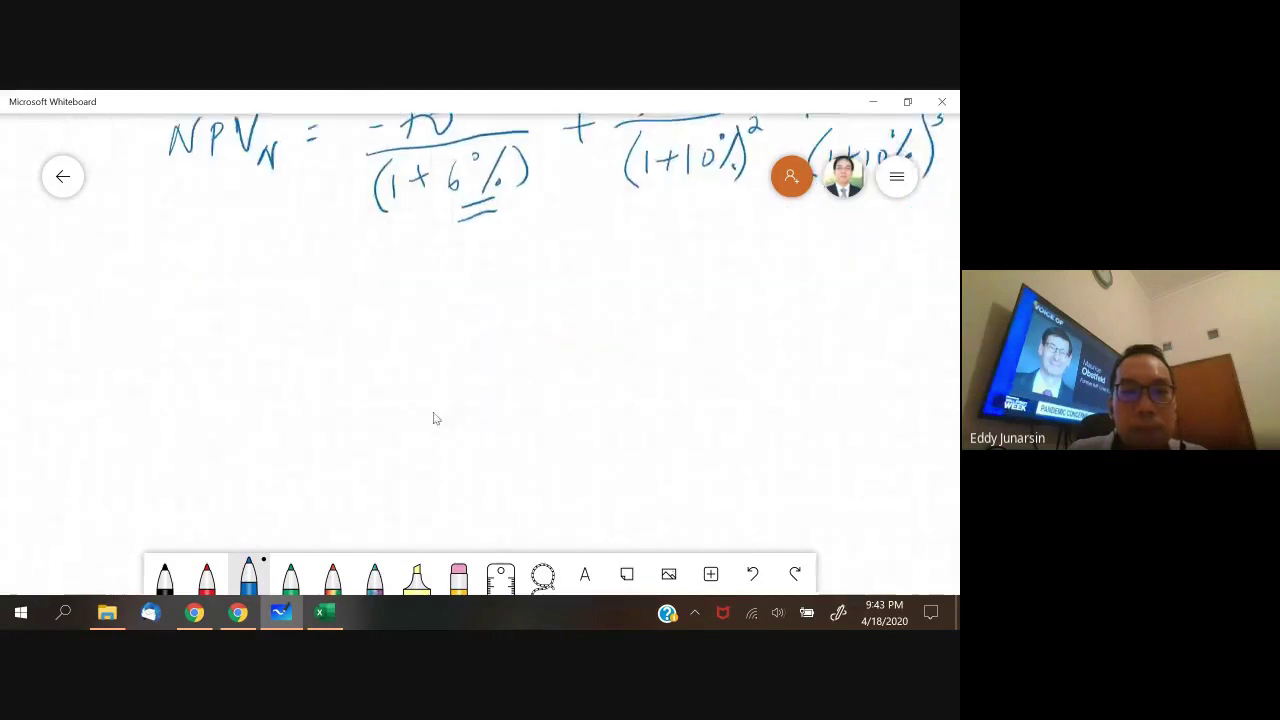
scroll(360, 337, up, 1)
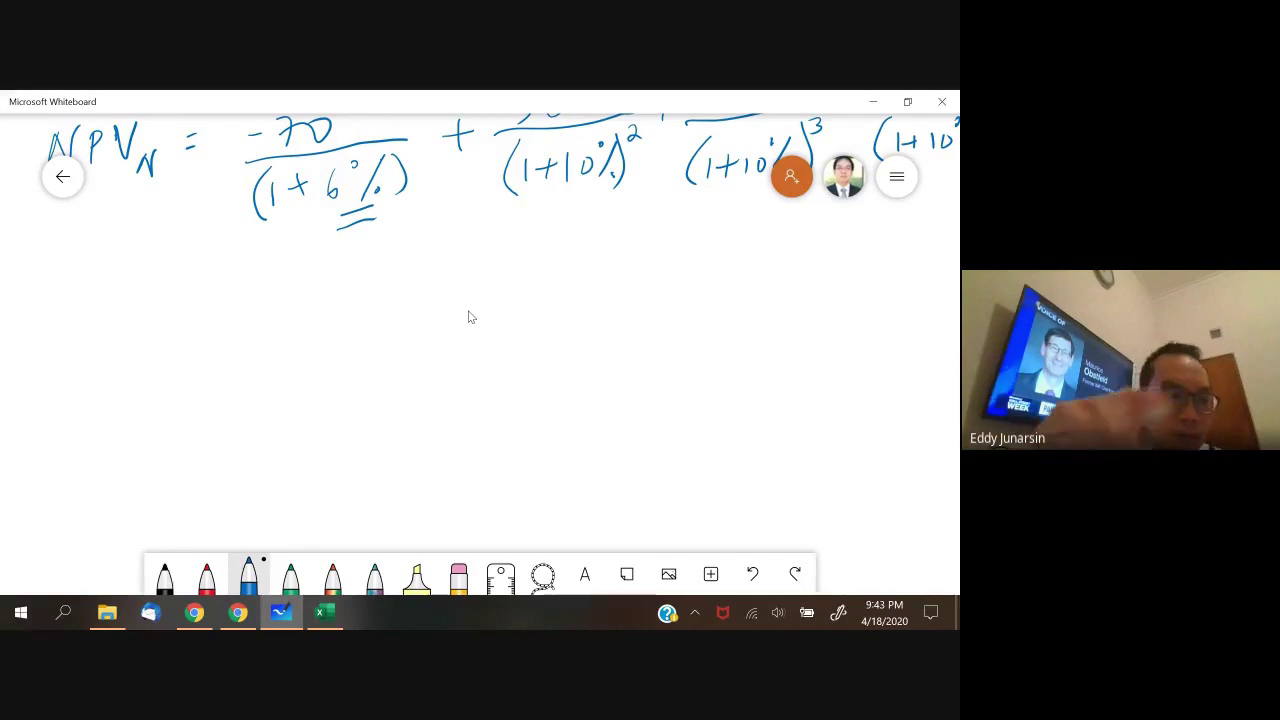
mouse_move(68, 338)
mouse_down()
mouse_move(167, 354)
mouse_move(168, 376)
mouse_up()
click(139, 380)
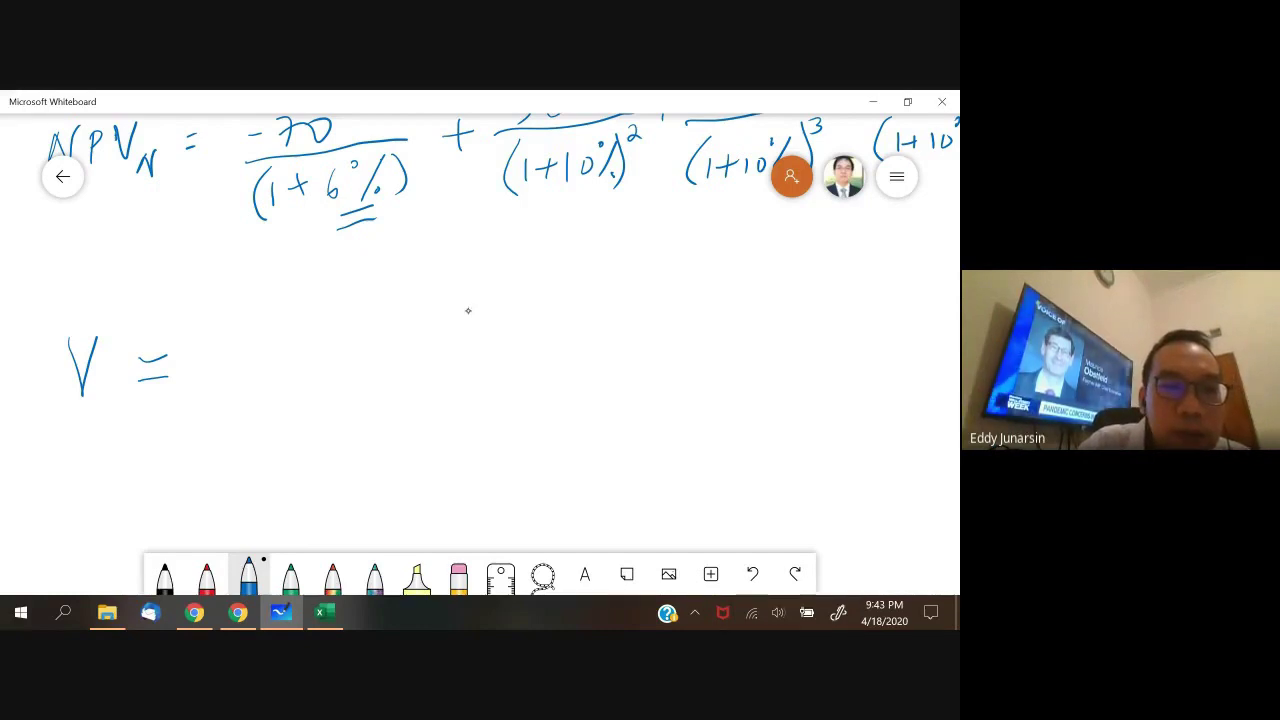
mouse_move(240, 342)
mouse_down()
mouse_move(240, 390)
mouse_move(265, 344)
mouse_move(241, 364)
mouse_up()
mouse_move(237, 409)
mouse_down()
mouse_move(262, 397)
mouse_move(260, 411)
mouse_up()
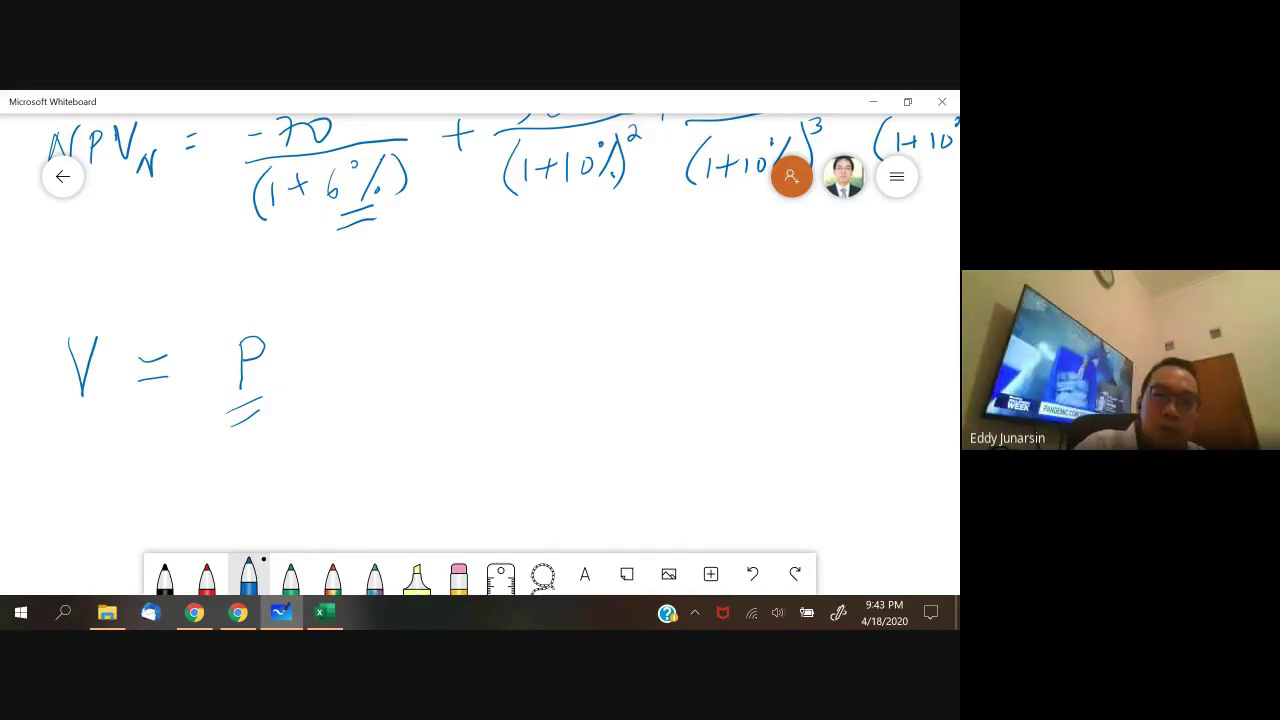
click(458, 575)
drag(264, 398, 228, 432)
click(248, 575)
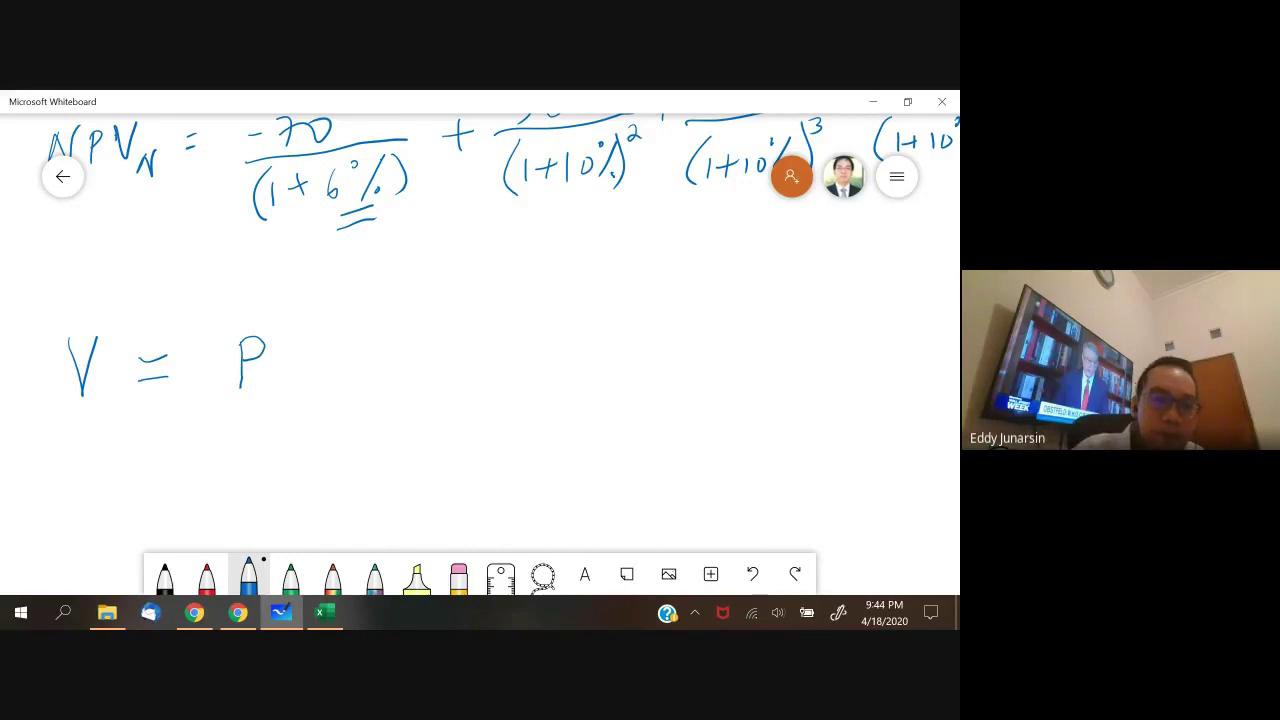
- Handwrite the bracketed factor [N(d1)] after P in the V formula
mouse_move(316, 317)
mouse_down()
mouse_move(288, 332)
mouse_move(313, 404)
mouse_up()
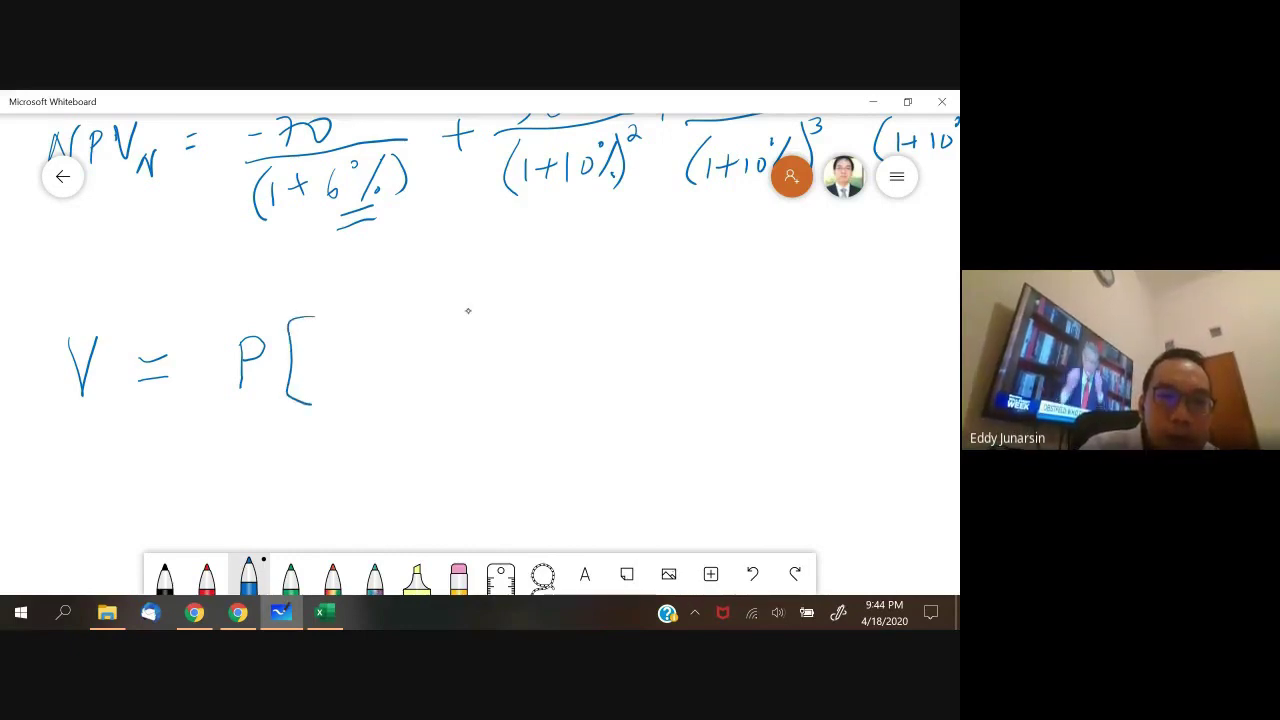
drag(321, 340, 319, 377)
mouse_move(321, 342)
mouse_down()
mouse_move(334, 362)
mouse_move(347, 340)
mouse_up()
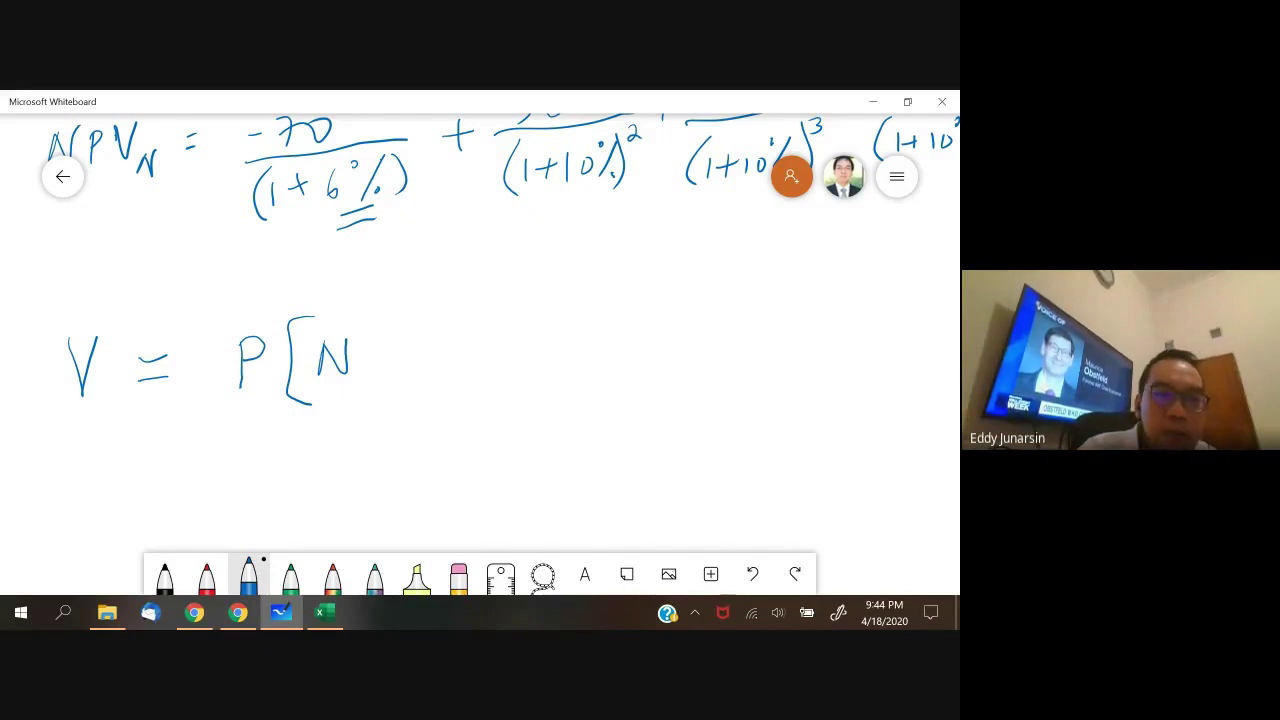
mouse_move(386, 322)
mouse_down()
mouse_move(380, 382)
mouse_move(433, 368)
mouse_up()
drag(451, 316, 457, 381)
drag(475, 315, 474, 398)
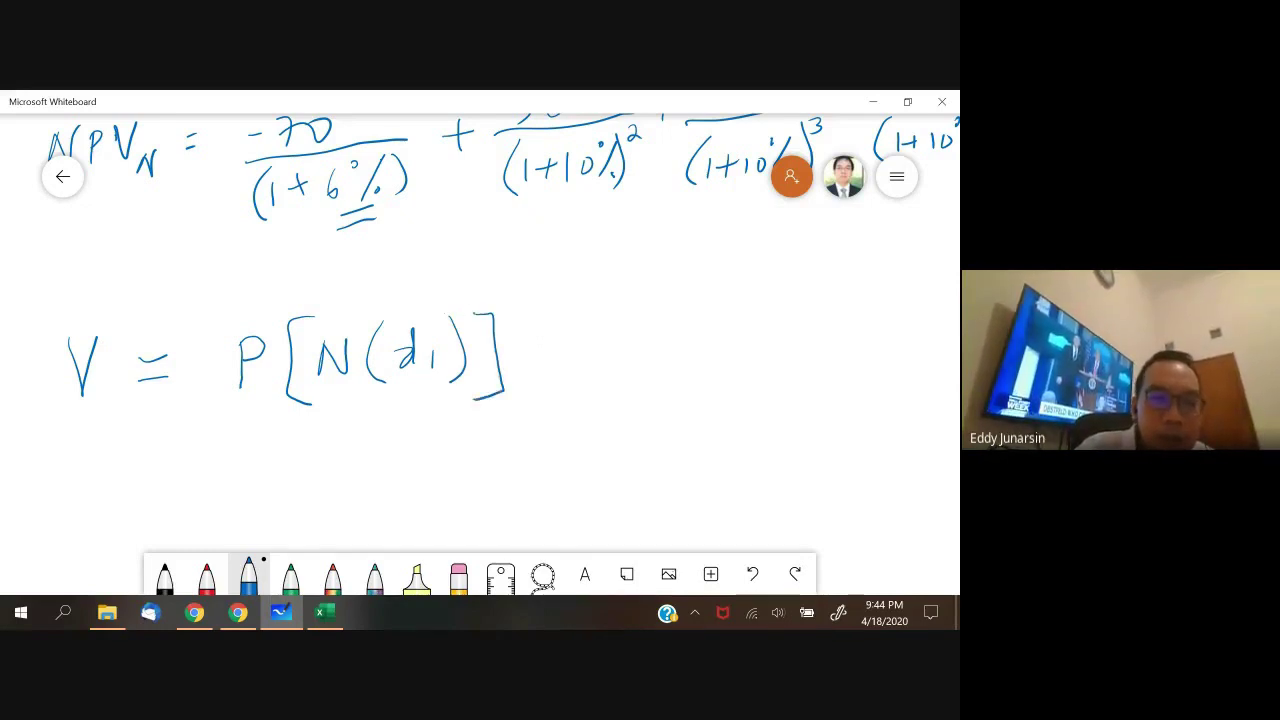
- Continue the V formula by handwriting − X e with the exponent −rt after the bracketed factor
drag(518, 355, 610, 368)
drag(608, 323, 563, 370)
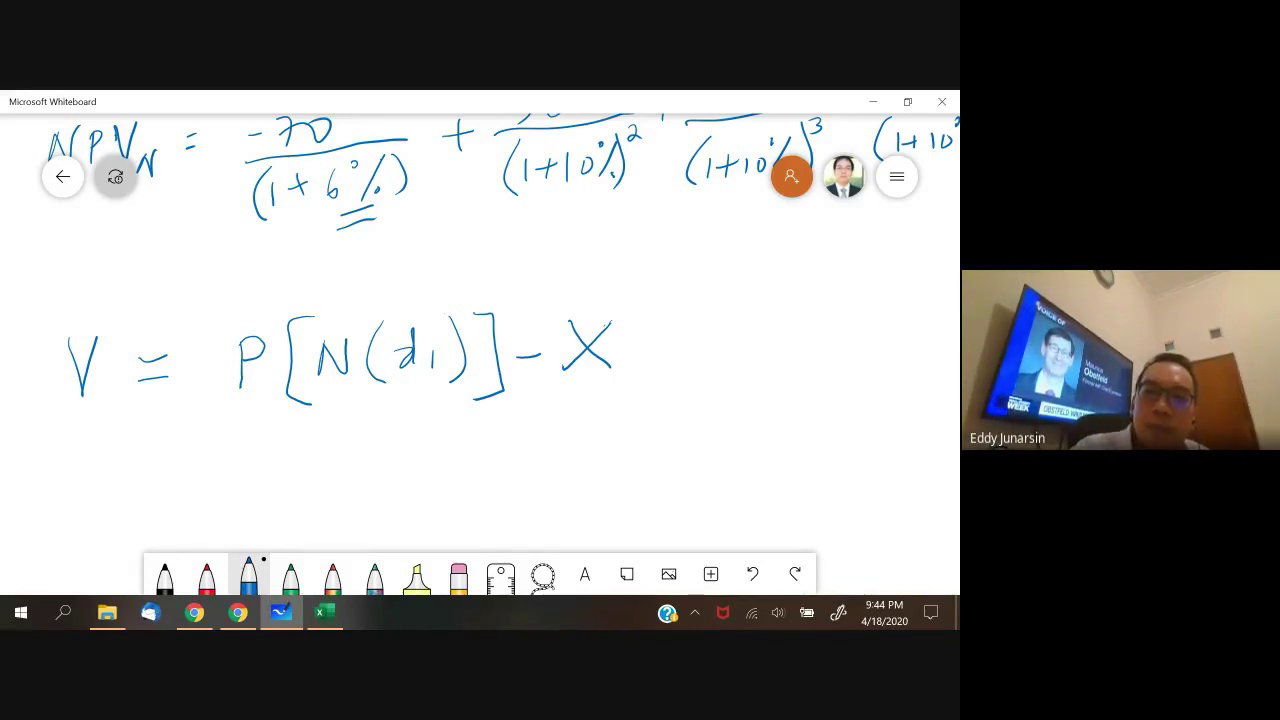
mouse_move(630, 348)
mouse_down()
mouse_move(643, 341)
mouse_move(642, 358)
mouse_up()
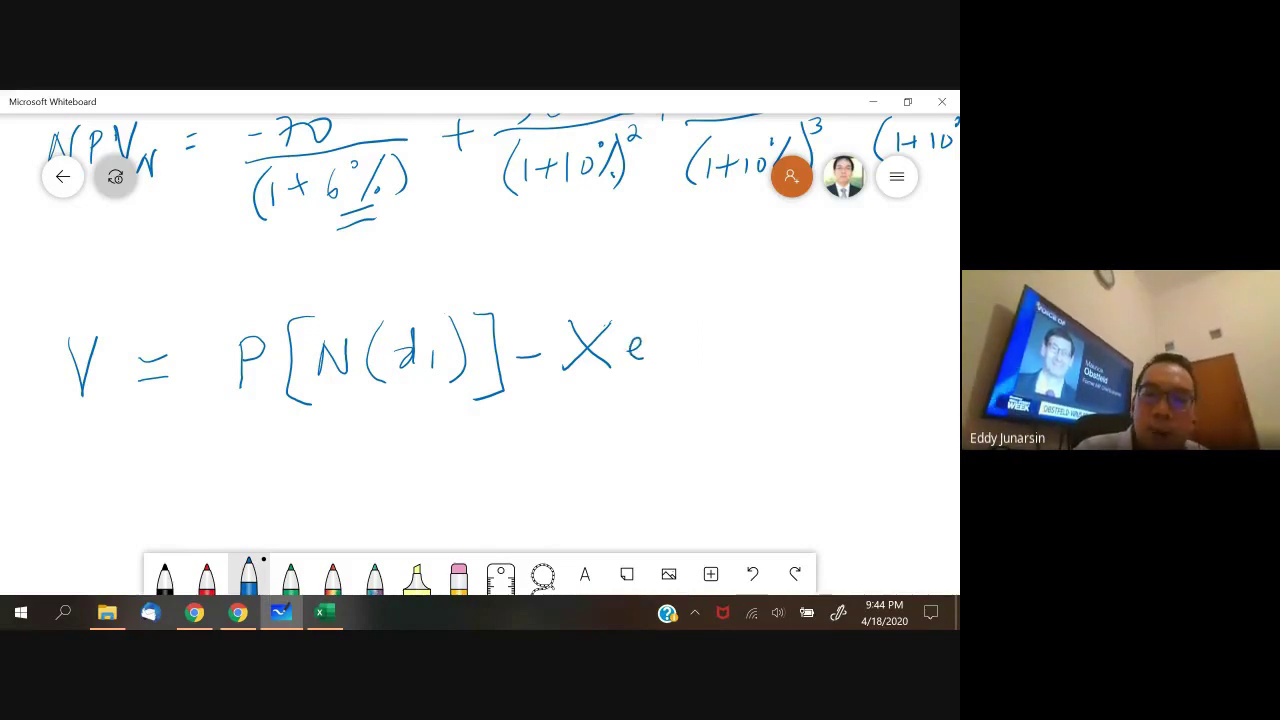
mouse_move(642, 306)
mouse_down()
mouse_move(668, 310)
mouse_move(675, 297)
mouse_up()
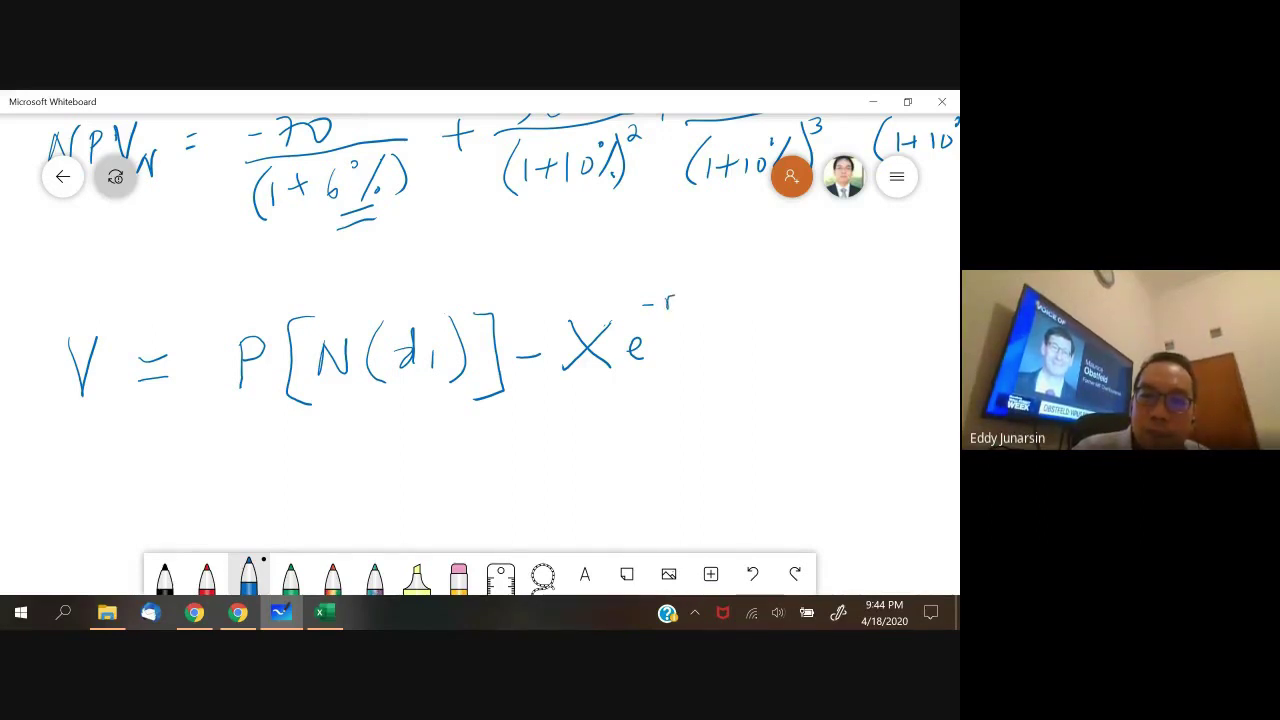
mouse_move(692, 289)
mouse_down()
mouse_move(689, 311)
mouse_move(697, 298)
mouse_up()
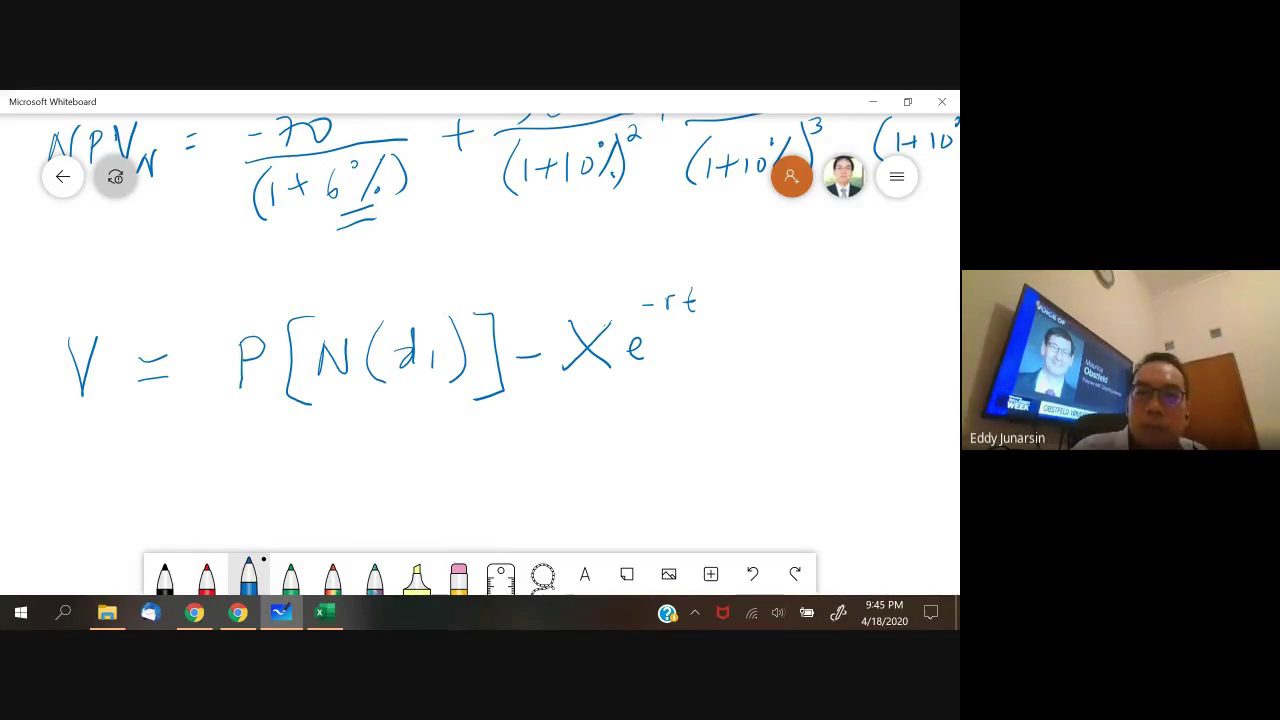
- Finish the V formula by handwriting the bracketed factor [N(d2)] after the exponential term
drag(737, 309, 719, 372)
mouse_move(752, 322)
mouse_down()
mouse_move(747, 355)
mouse_move(777, 318)
mouse_up()
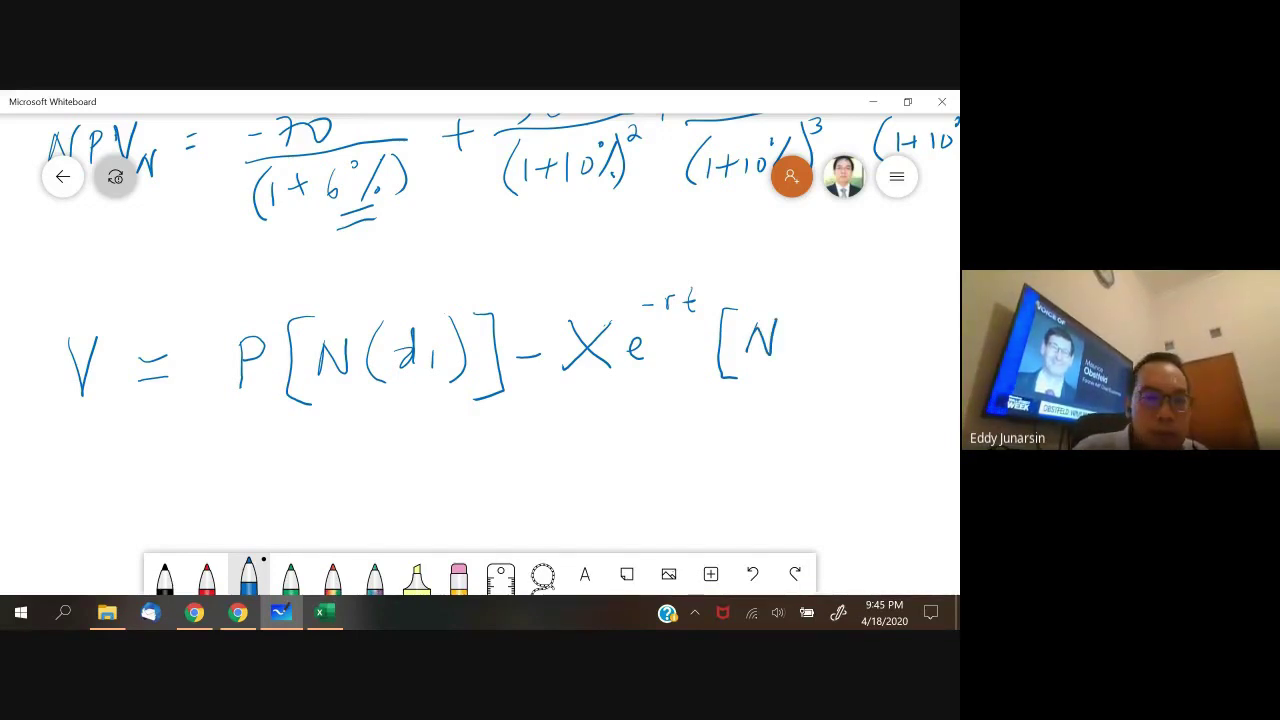
drag(799, 329, 796, 371)
mouse_move(823, 341)
mouse_down()
mouse_move(812, 344)
mouse_move(823, 357)
mouse_move(859, 359)
mouse_up()
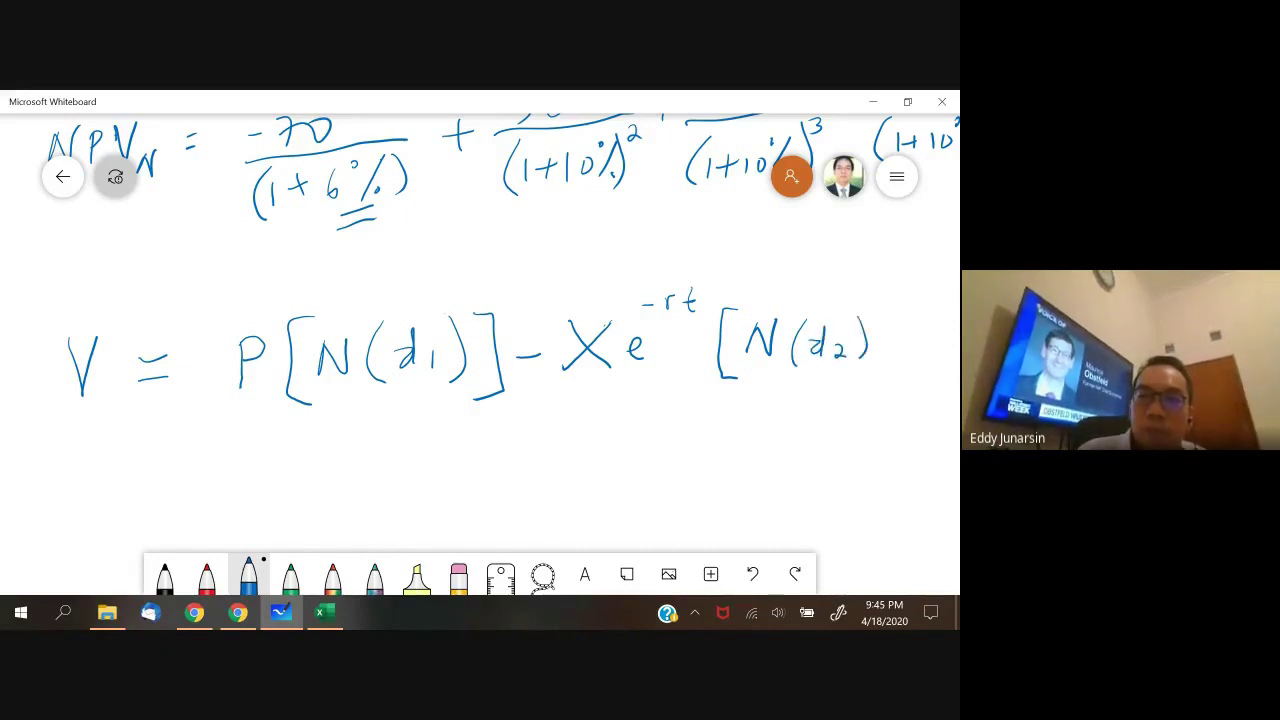
mouse_move(874, 313)
mouse_down()
mouse_move(888, 368)
mouse_move(862, 382)
mouse_up()
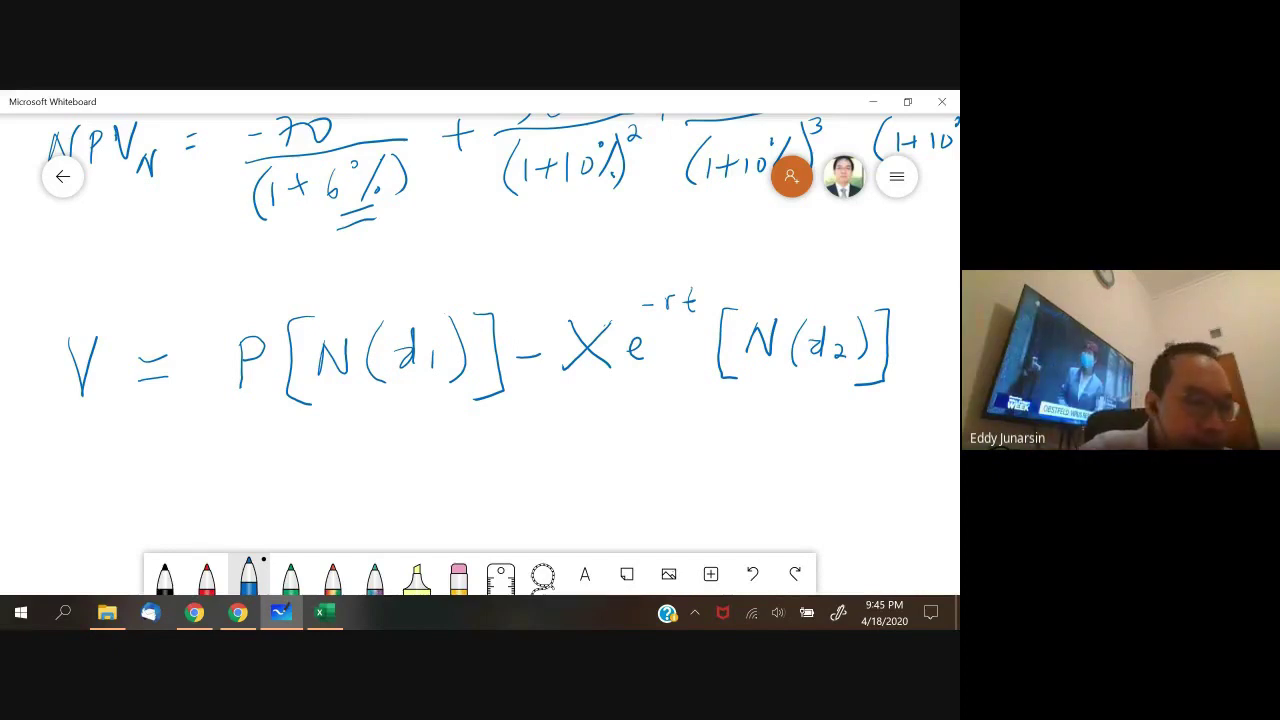
- Handwrite d1 = ln(P/X) beneath the V formula, with P over X as a fraction in parentheses
mouse_move(70, 486)
mouse_down()
mouse_move(74, 474)
mouse_move(75, 502)
mouse_up()
drag(145, 467, 165, 464)
drag(145, 485, 167, 483)
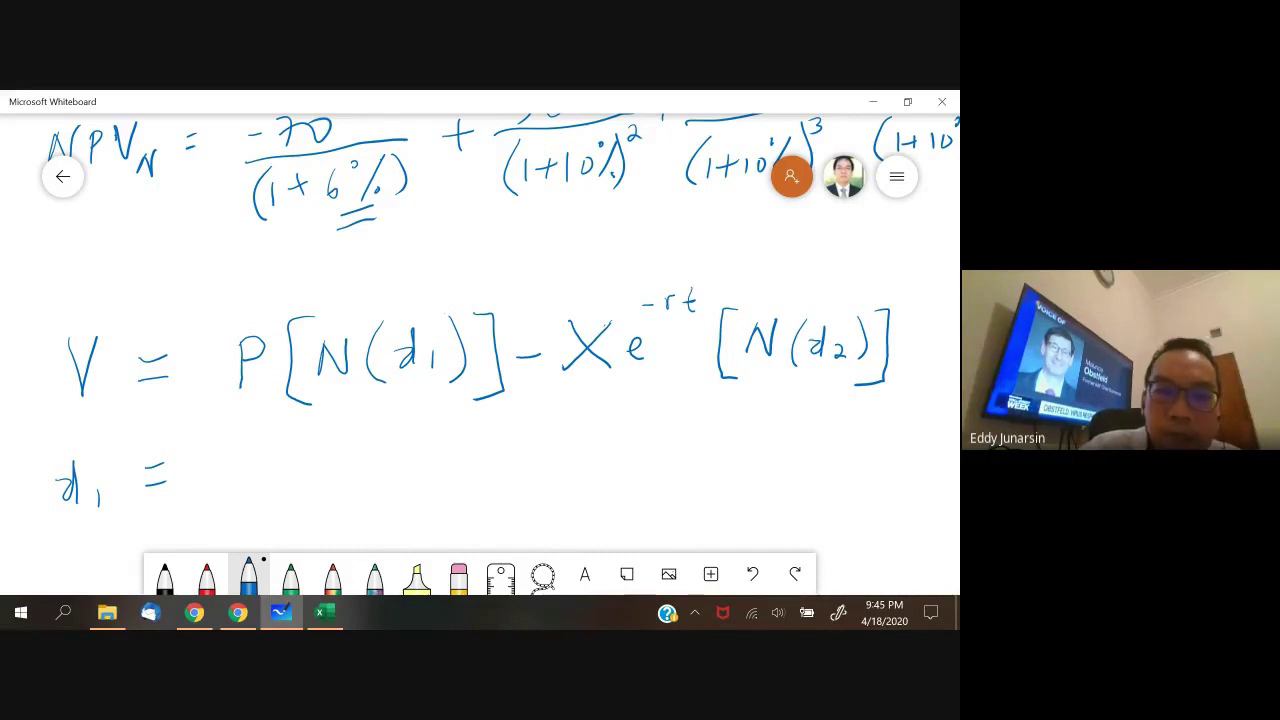
mouse_move(238, 449)
mouse_down()
mouse_move(240, 489)
mouse_move(270, 487)
mouse_up()
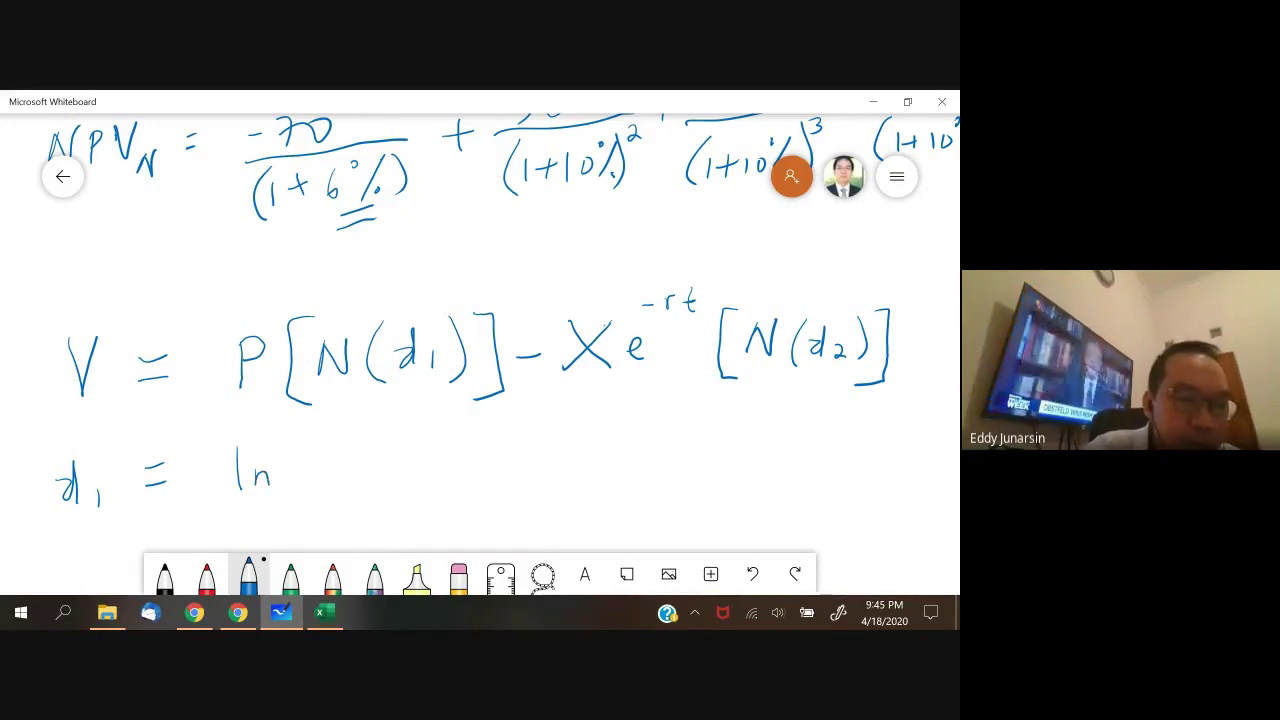
drag(317, 435, 315, 541)
mouse_move(333, 444)
mouse_down()
mouse_move(334, 482)
mouse_move(336, 461)
mouse_up()
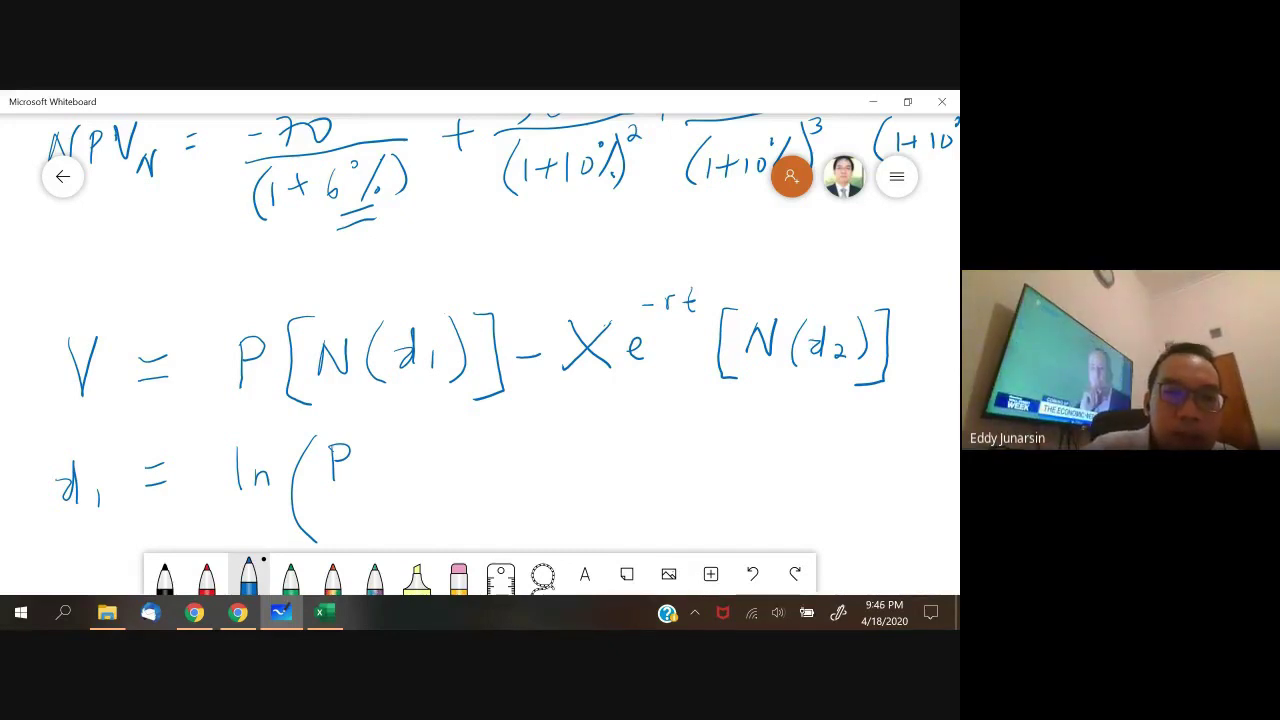
mouse_move(316, 490)
mouse_down()
mouse_move(371, 490)
mouse_move(326, 530)
mouse_move(350, 530)
mouse_up()
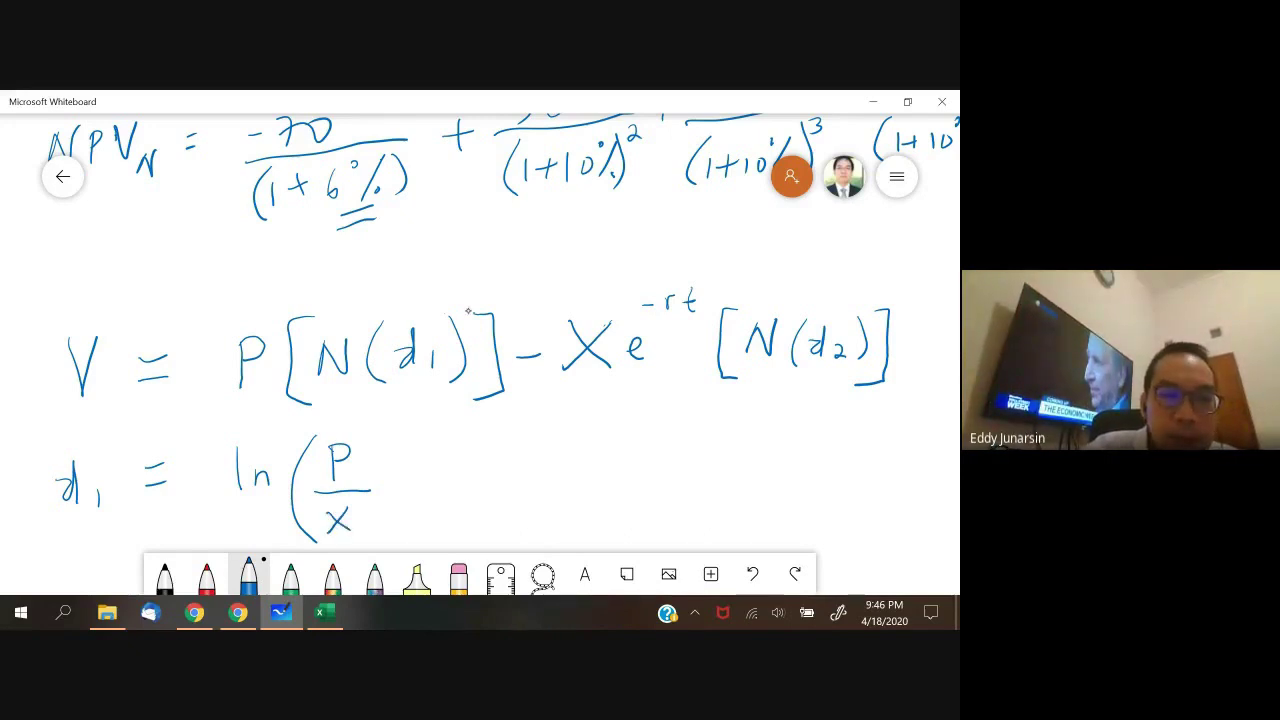
drag(379, 437, 383, 540)
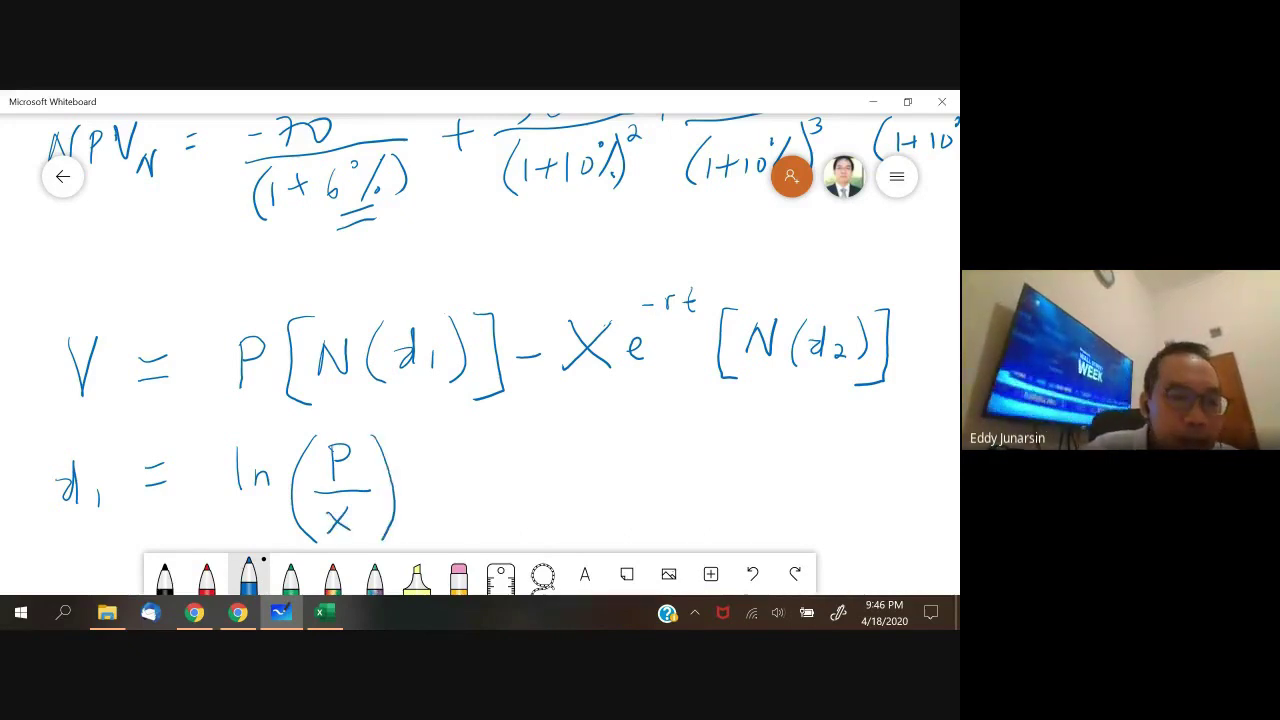
- Continue the d1 formula by handwriting + [(r + σ² after the logarithm term
drag(423, 480, 449, 479)
drag(435, 468, 436, 487)
mouse_move(528, 428)
mouse_down()
mouse_move(501, 442)
mouse_move(528, 538)
mouse_up()
mouse_move(544, 446)
mouse_down()
mouse_move(528, 478)
mouse_move(541, 520)
mouse_up()
drag(558, 470, 611, 492)
mouse_move(678, 456)
mouse_down()
mouse_move(668, 460)
mouse_move(703, 447)
mouse_up()
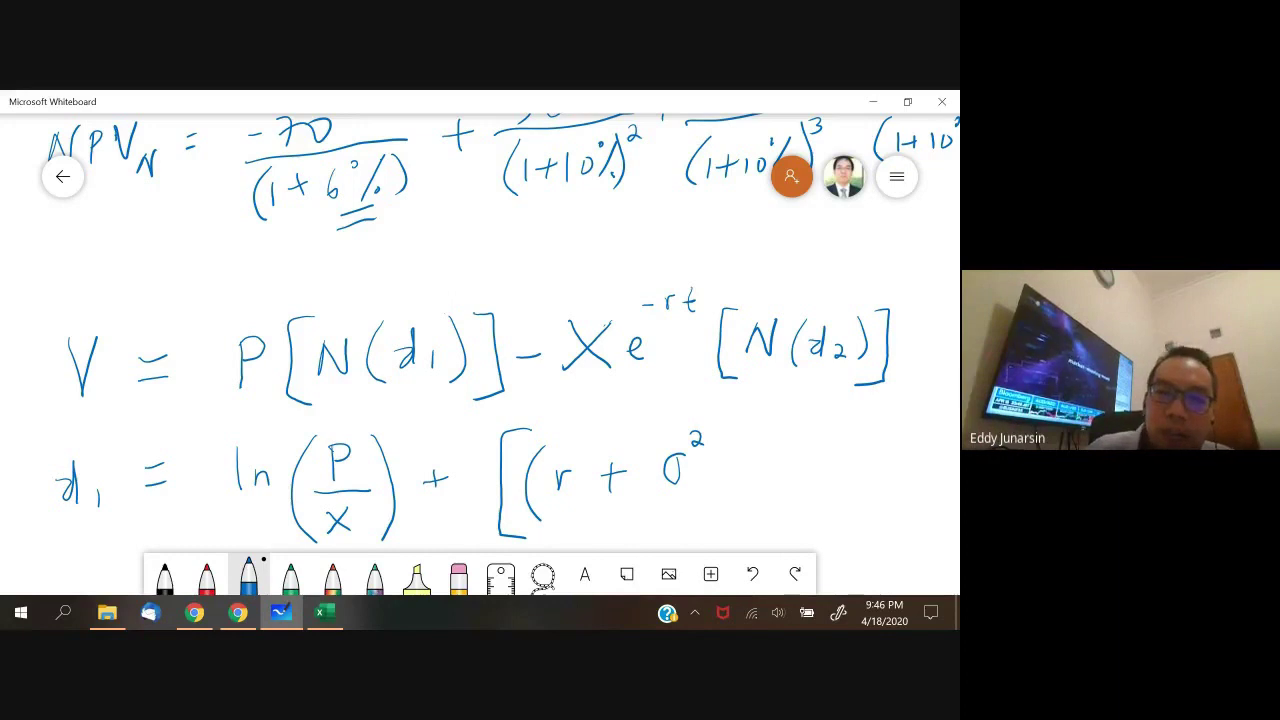
- Complete the d1 formula by placing σ² over 2, closing the parenthesis and bracket, and handwriting t after them
scroll(228, 318, down, 3)
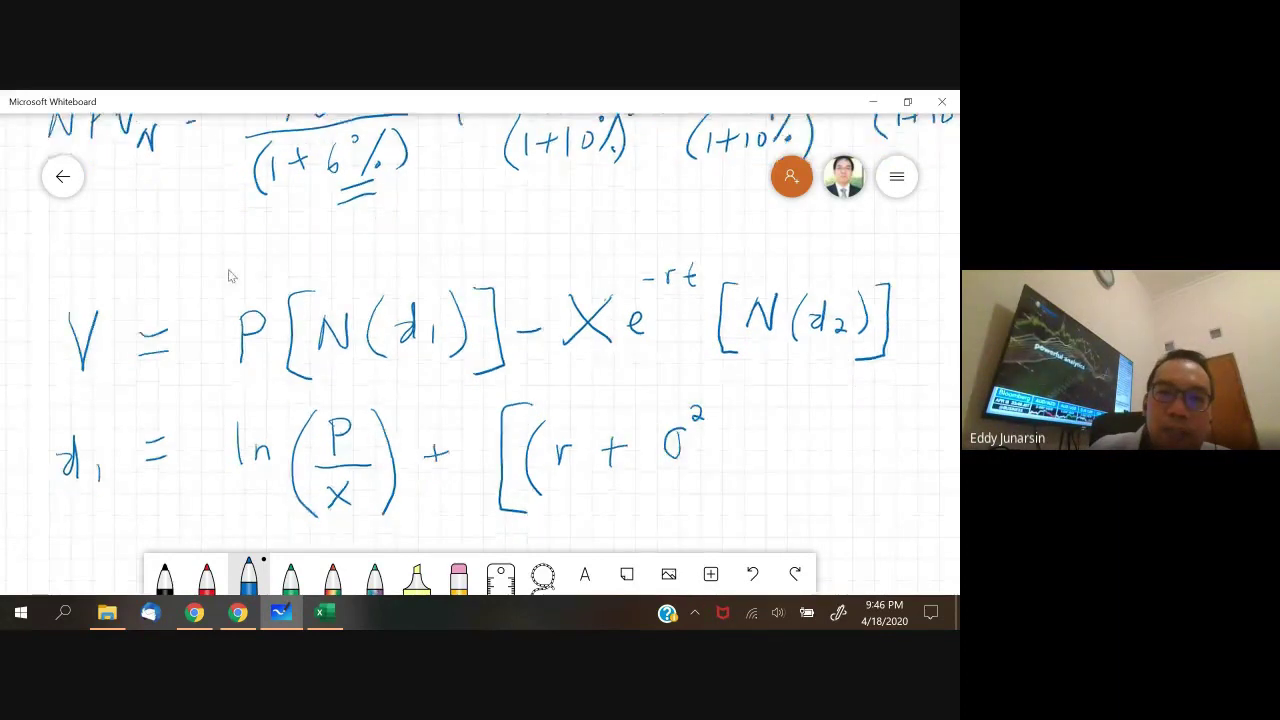
scroll(430, 166, right, 2)
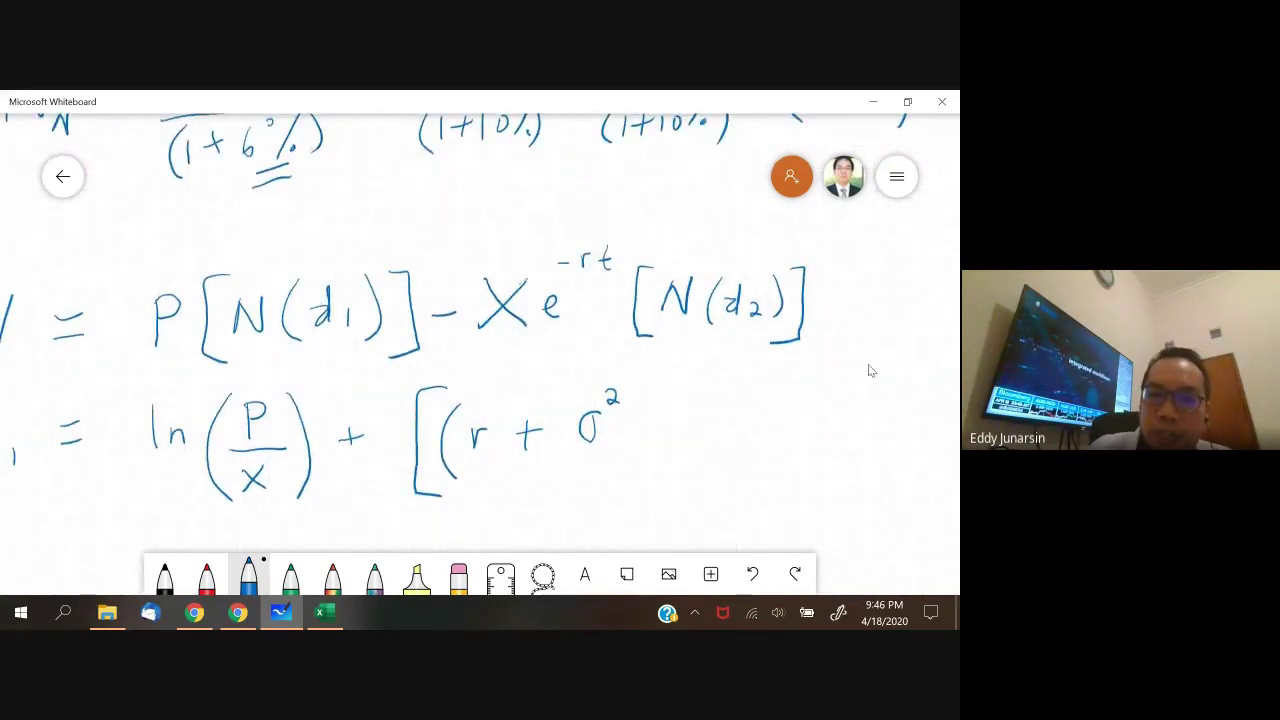
scroll(790, 460, down, 3)
scroll(790, 460, left, 2)
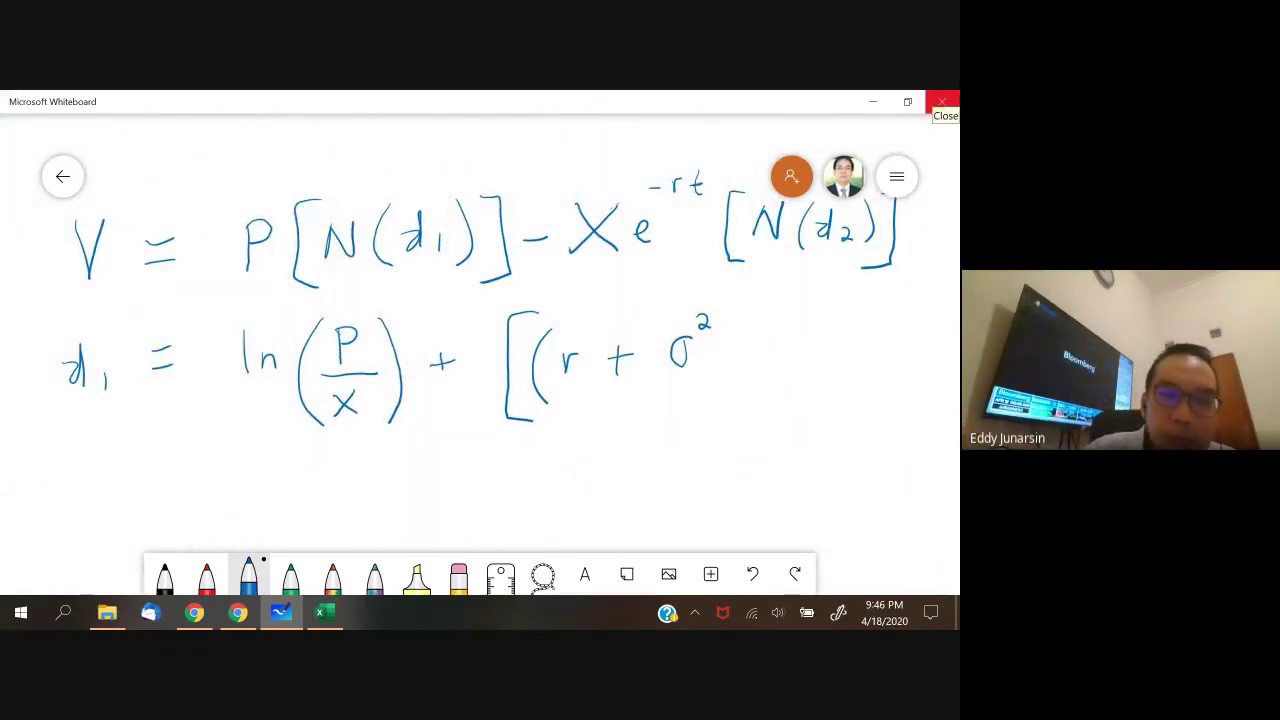
mouse_move(664, 377)
mouse_down()
mouse_move(715, 375)
mouse_move(711, 408)
mouse_up()
mouse_move(731, 320)
mouse_down()
mouse_move(746, 388)
mouse_move(734, 408)
mouse_up()
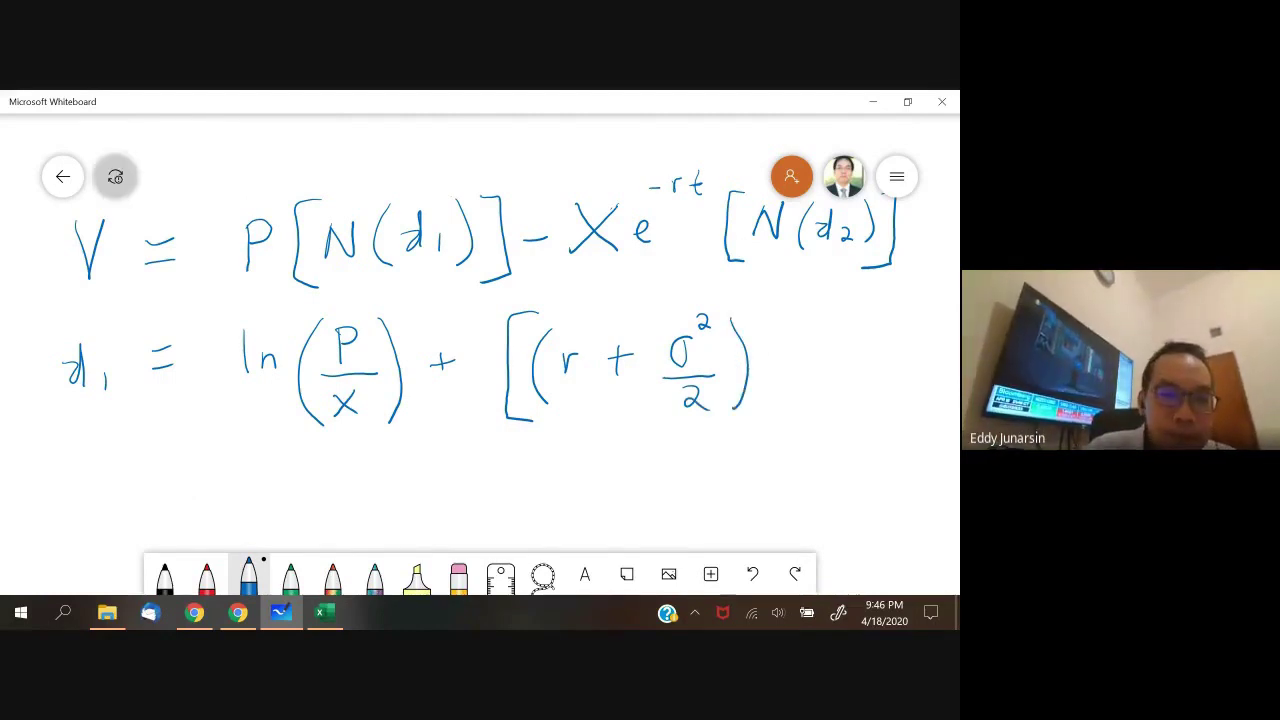
mouse_move(762, 304)
mouse_down()
mouse_move(786, 304)
mouse_move(758, 409)
mouse_up()
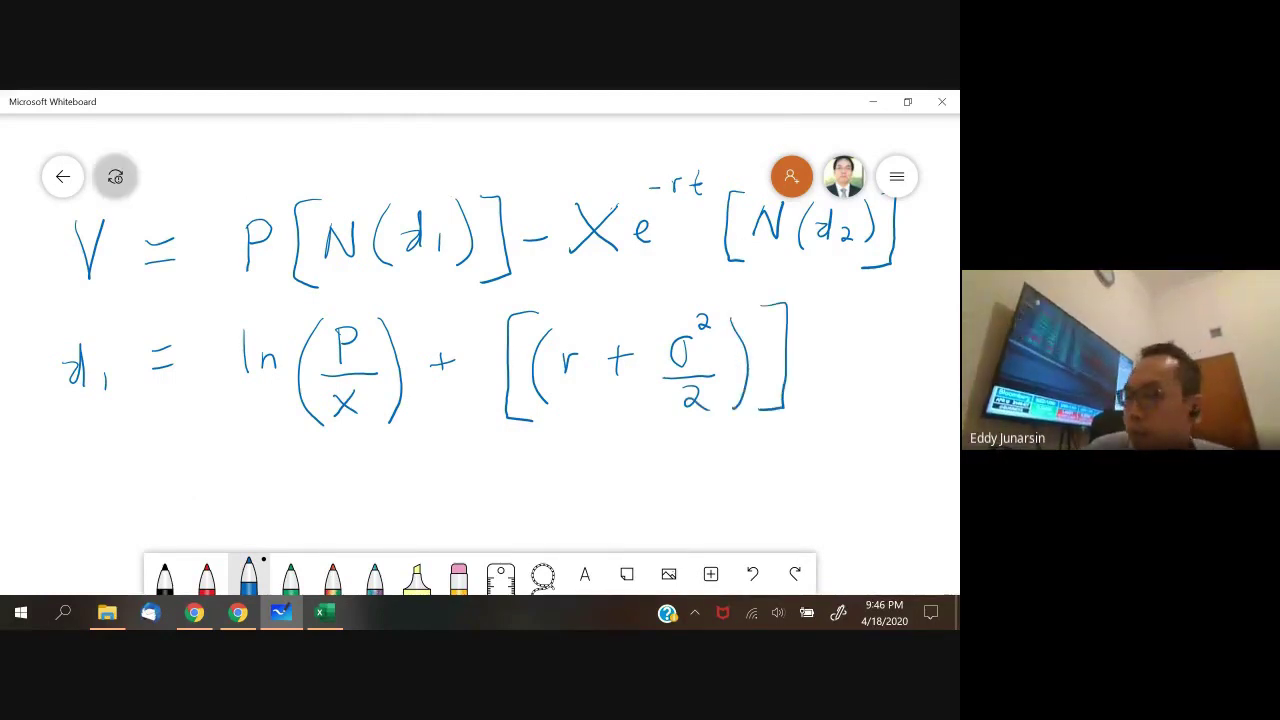
mouse_move(810, 330)
mouse_down()
mouse_move(812, 356)
mouse_move(826, 340)
mouse_up()
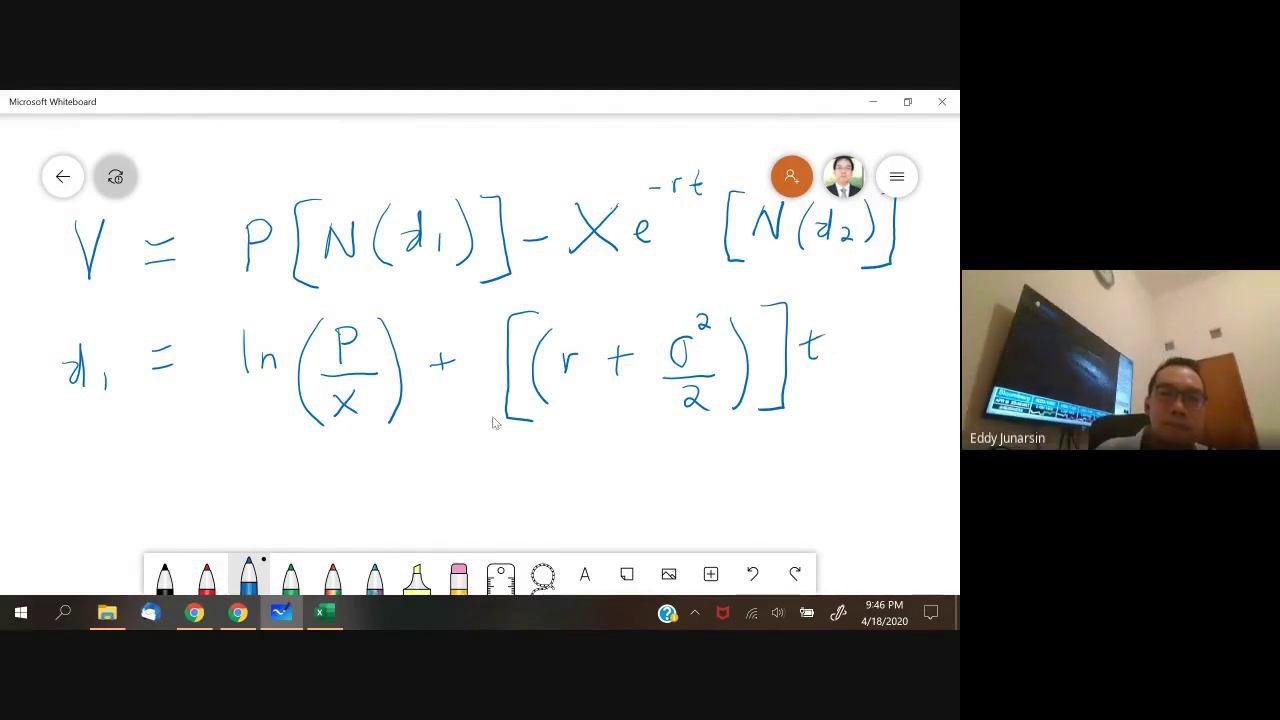
- Handwrite d2 = d1 − σ√t beneath the d1 formula
scroll(561, 367, down, 2)
scroll(580, 360, left, 3)
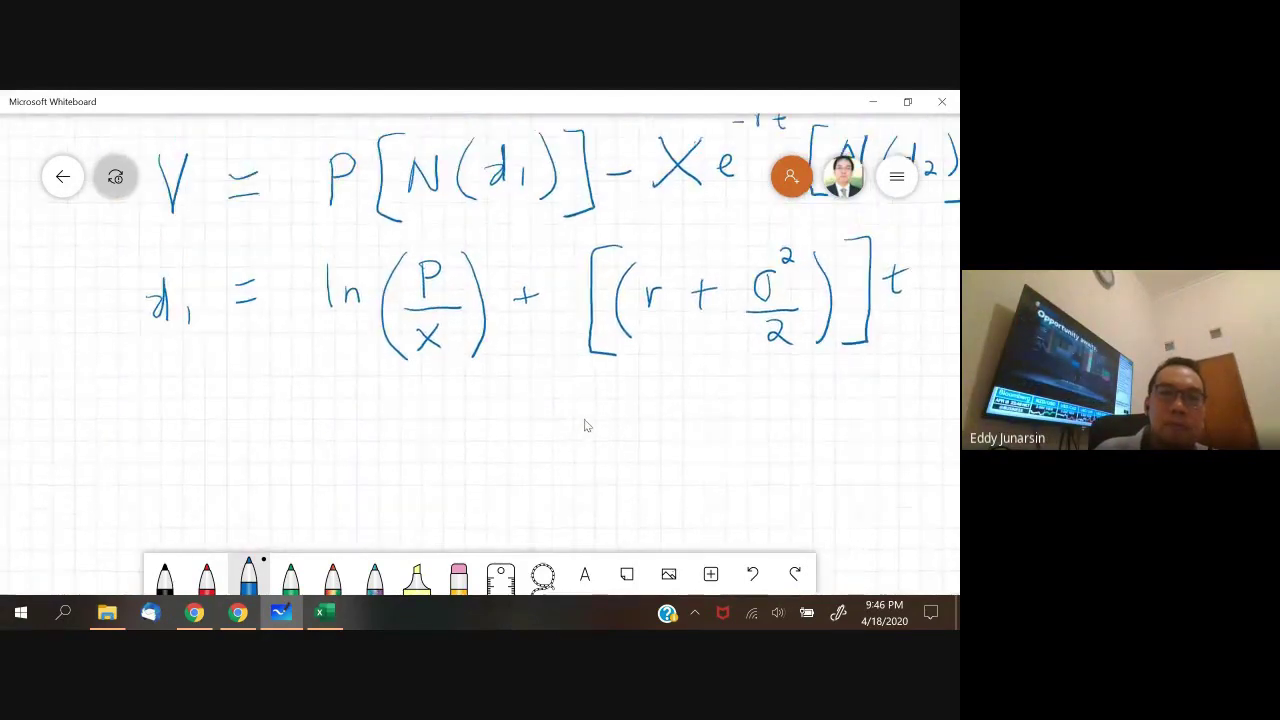
drag(152, 436, 154, 455)
mouse_move(168, 438)
mouse_down()
mouse_move(186, 452)
mouse_move(252, 420)
mouse_up()
drag(237, 434, 254, 432)
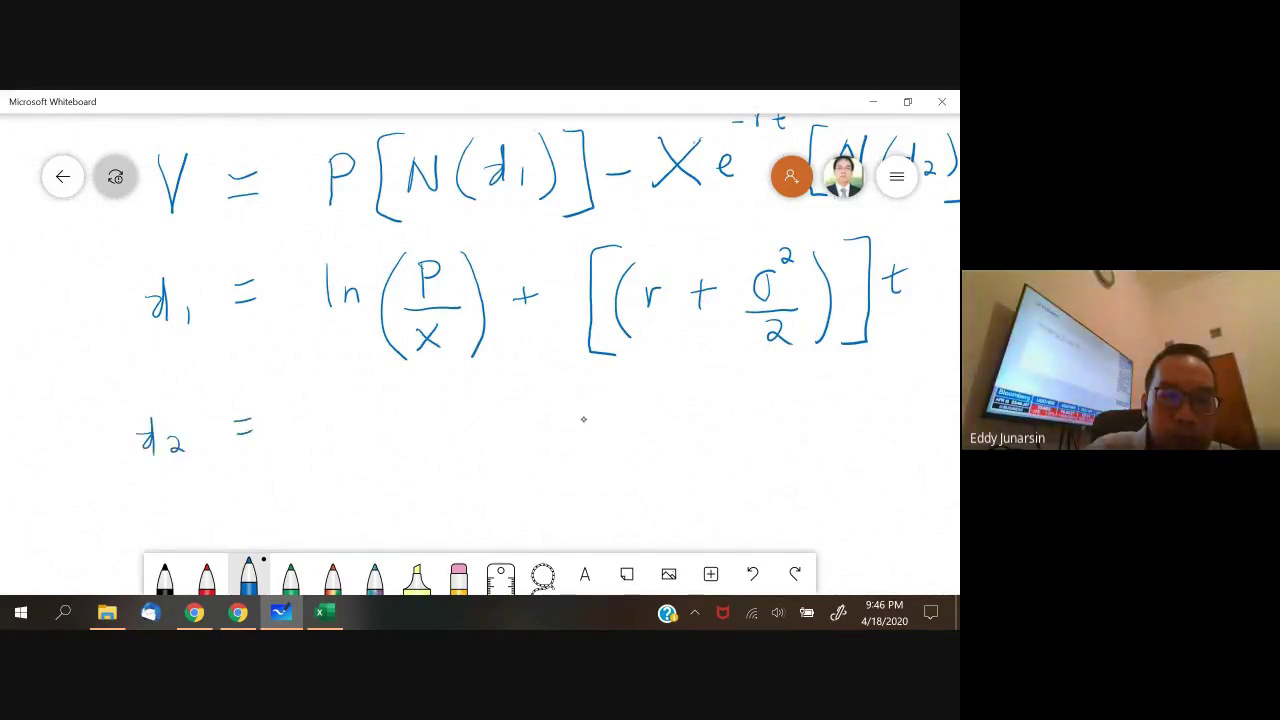
mouse_move(342, 414)
mouse_down()
mouse_move(326, 420)
mouse_move(360, 448)
mouse_move(494, 400)
mouse_up()
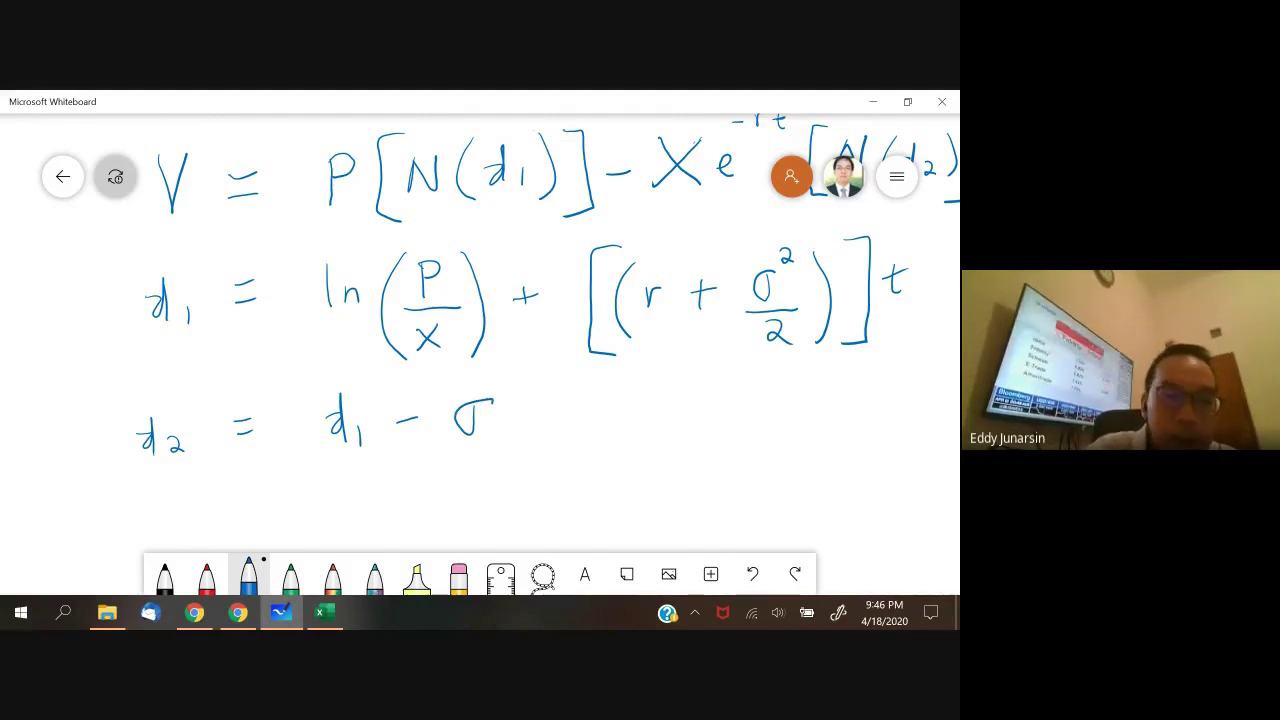
mouse_move(504, 420)
mouse_down()
mouse_move(548, 378)
mouse_move(541, 427)
mouse_move(542, 406)
mouse_up()
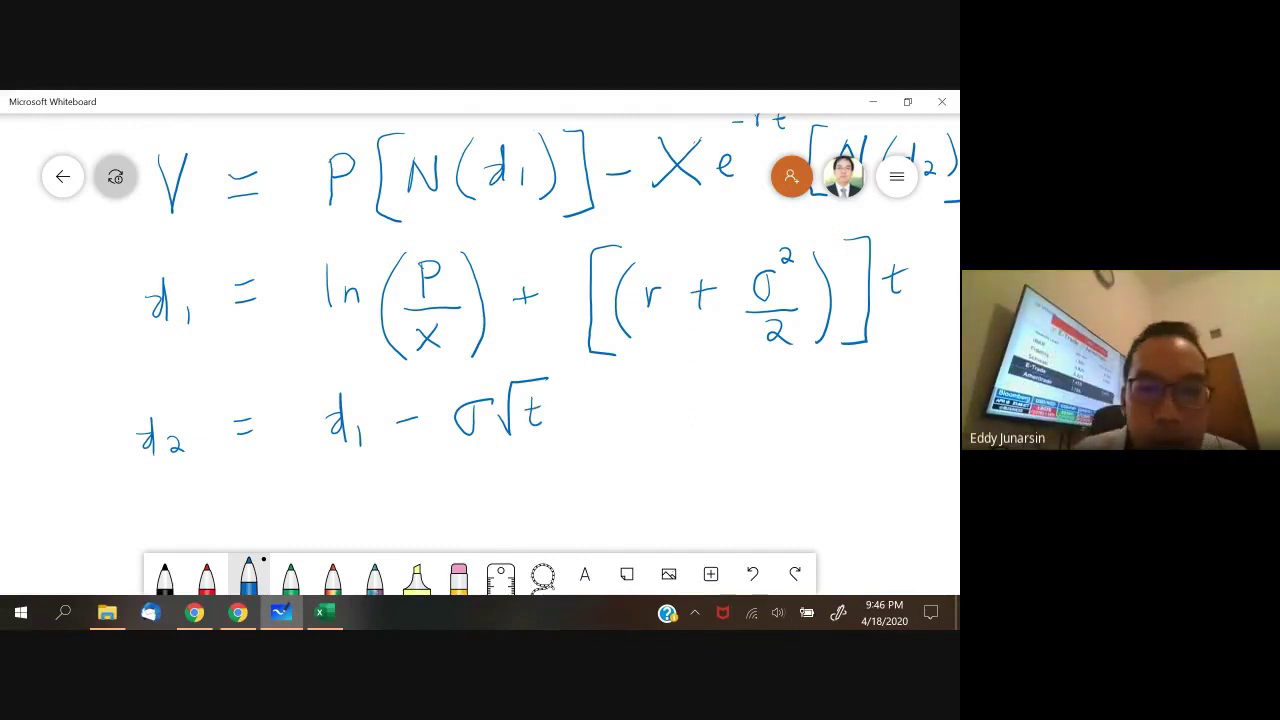
- Handwrite a small P above the V formula and circle it
drag(590, 458, 643, 283)
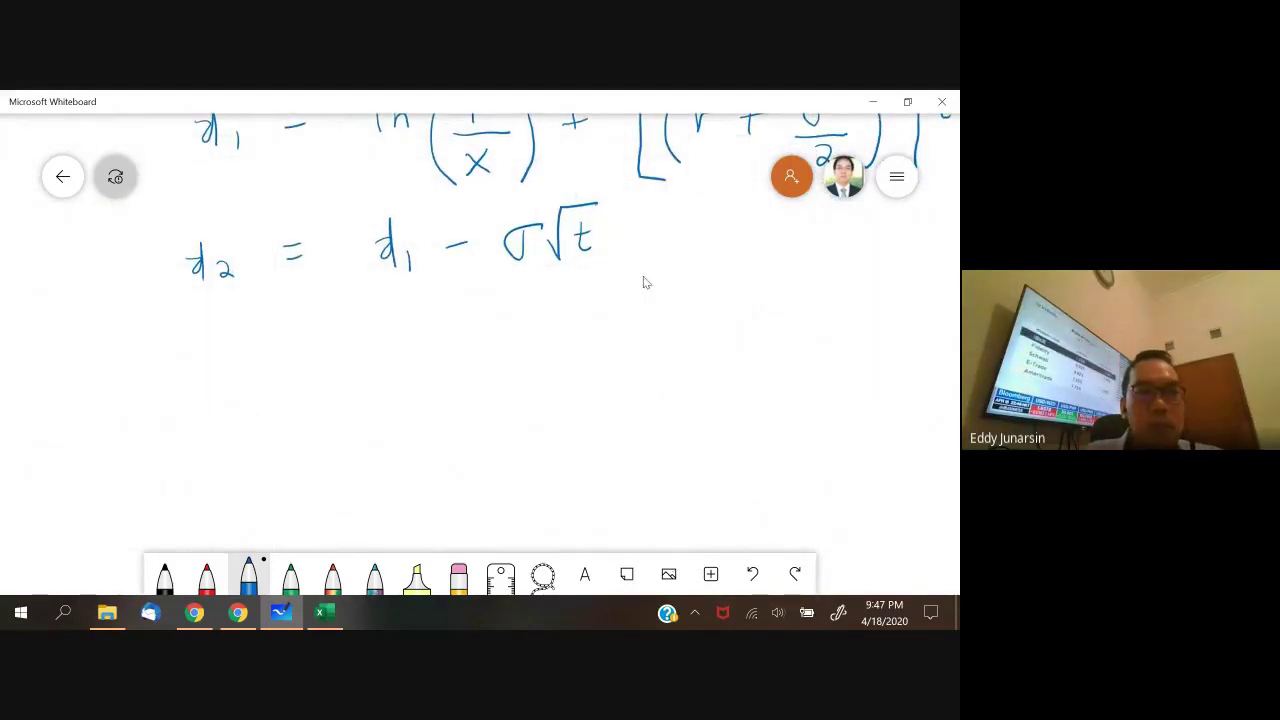
drag(669, 229, 457, 471)
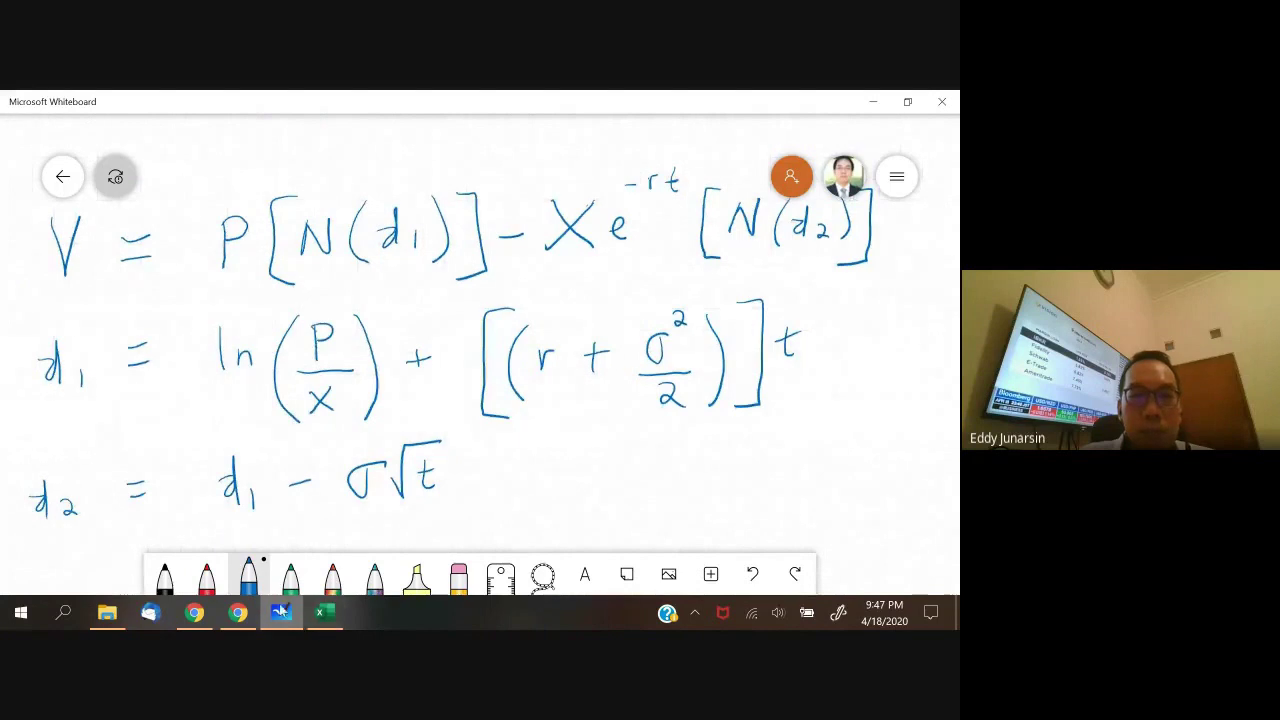
click(238, 612)
click(281, 612)
drag(587, 440, 640, 447)
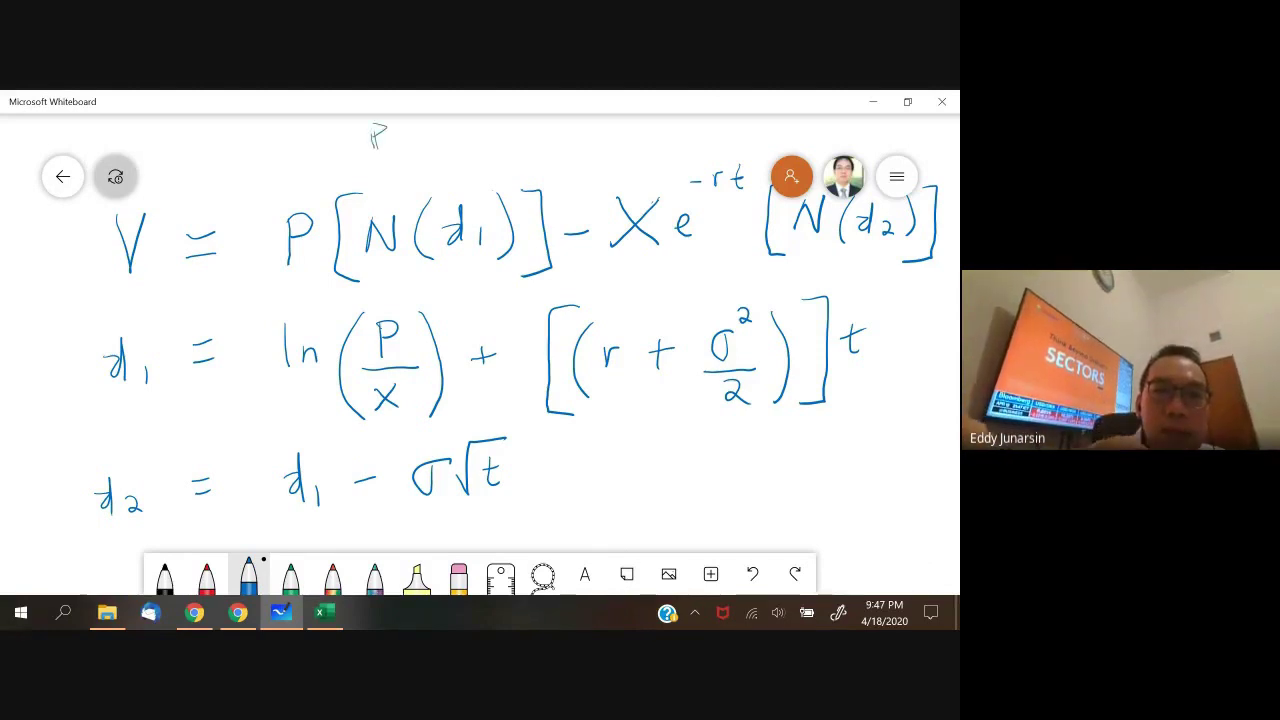
mouse_move(358, 140)
mouse_down()
mouse_move(402, 146)
mouse_move(360, 128)
mouse_up()
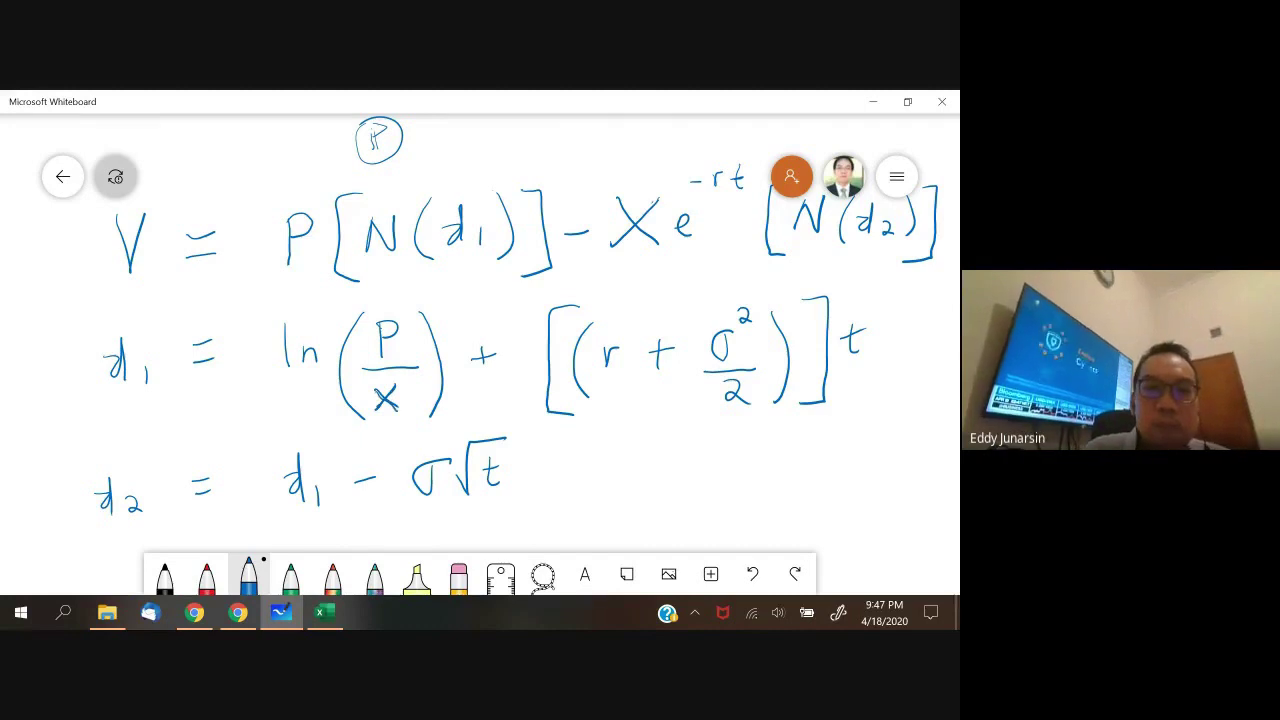
- List the option inputs X = 70, r = 6%, t = 1 in handwriting beneath the d2 formula
scroll(515, 314, down, 3)
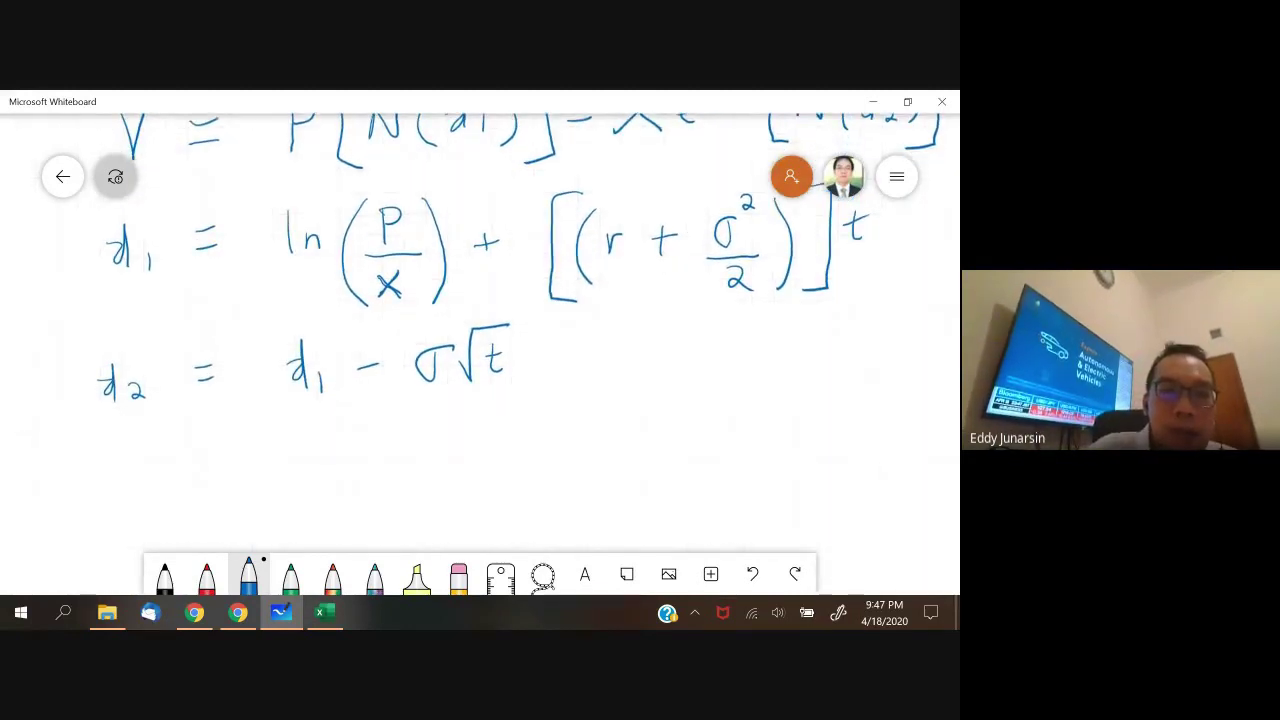
drag(137, 450, 152, 474)
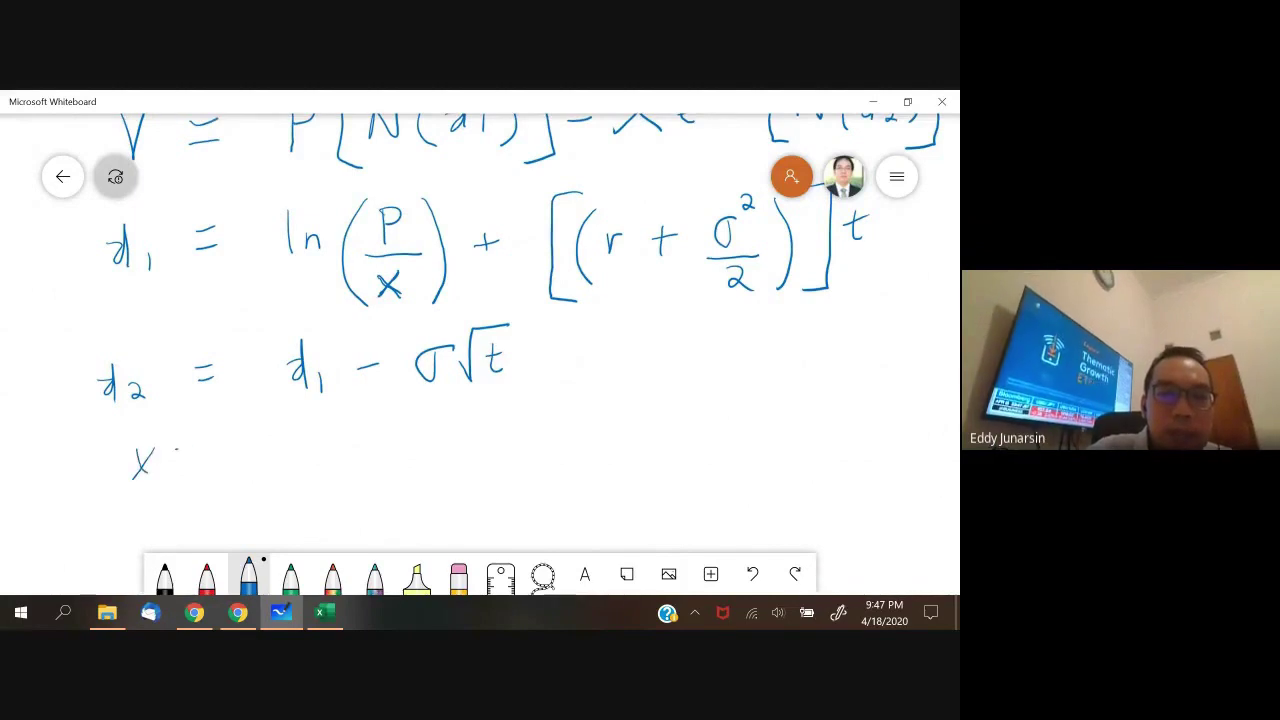
mouse_move(221, 442)
mouse_down()
mouse_move(227, 468)
mouse_move(250, 464)
mouse_move(266, 481)
mouse_up()
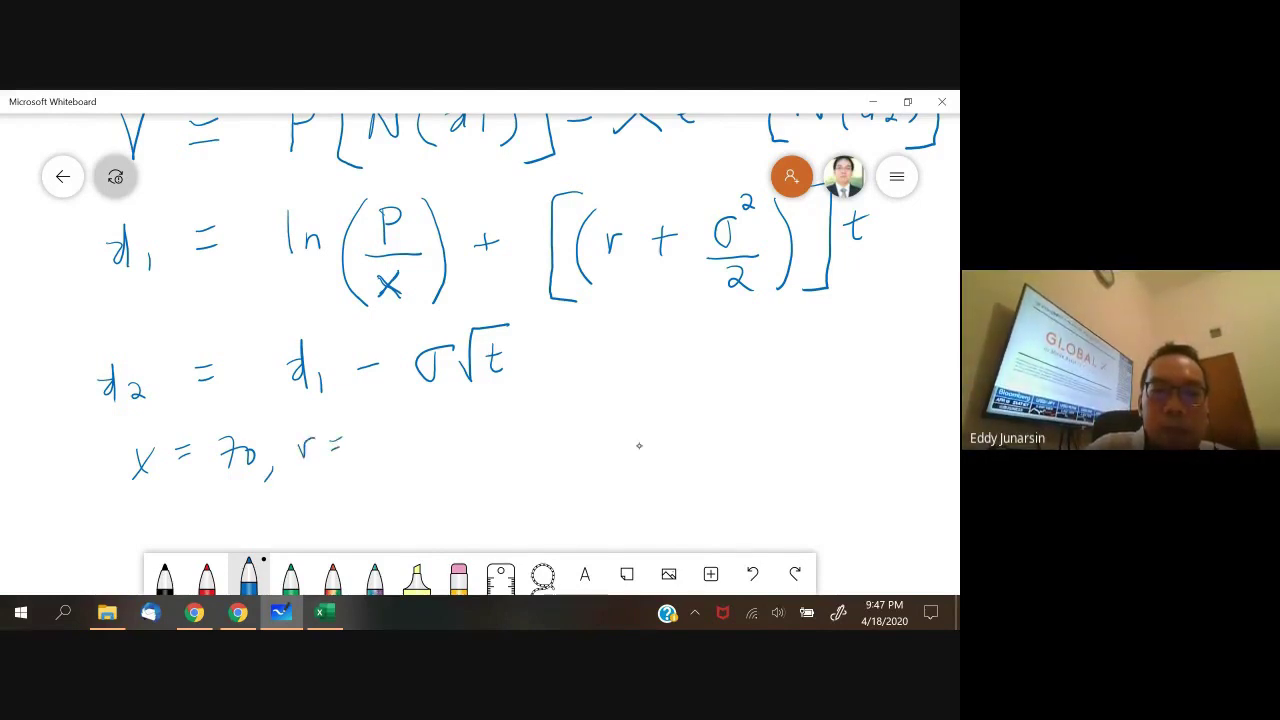
mouse_move(374, 421)
mouse_down()
mouse_move(366, 446)
mouse_move(390, 425)
mouse_move(396, 446)
mouse_up()
drag(409, 444, 410, 451)
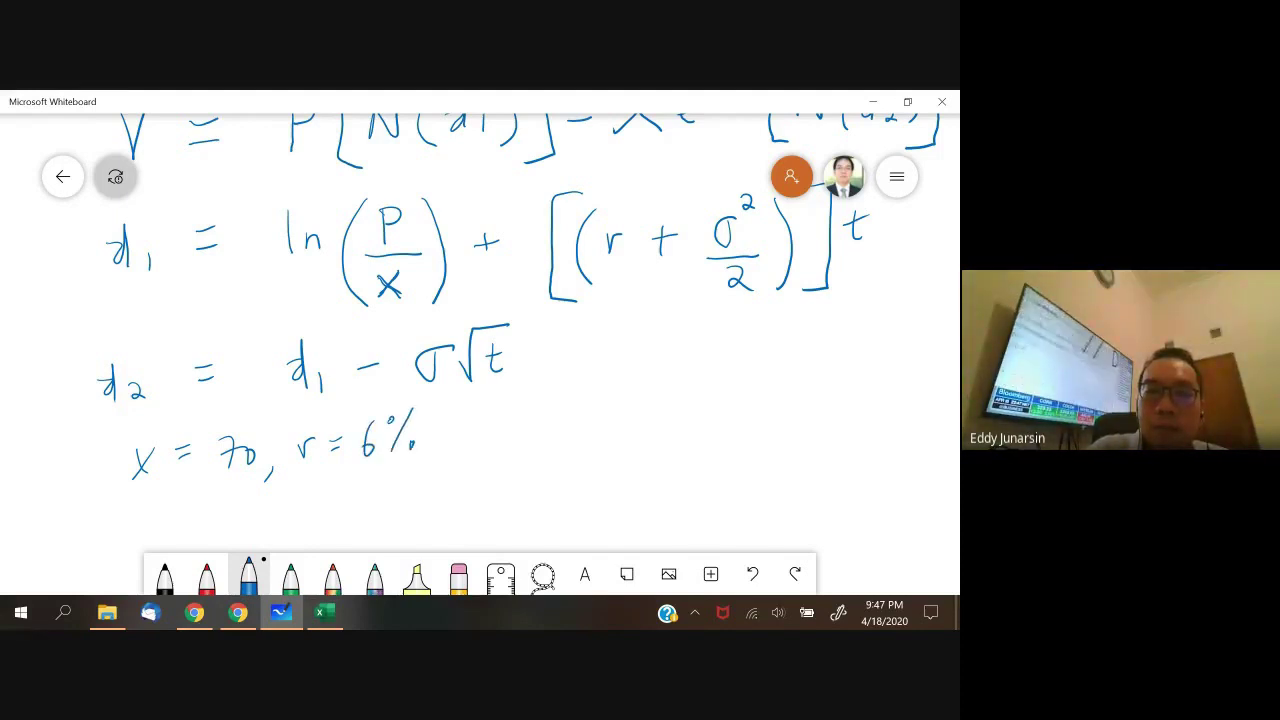
drag(454, 427, 468, 436)
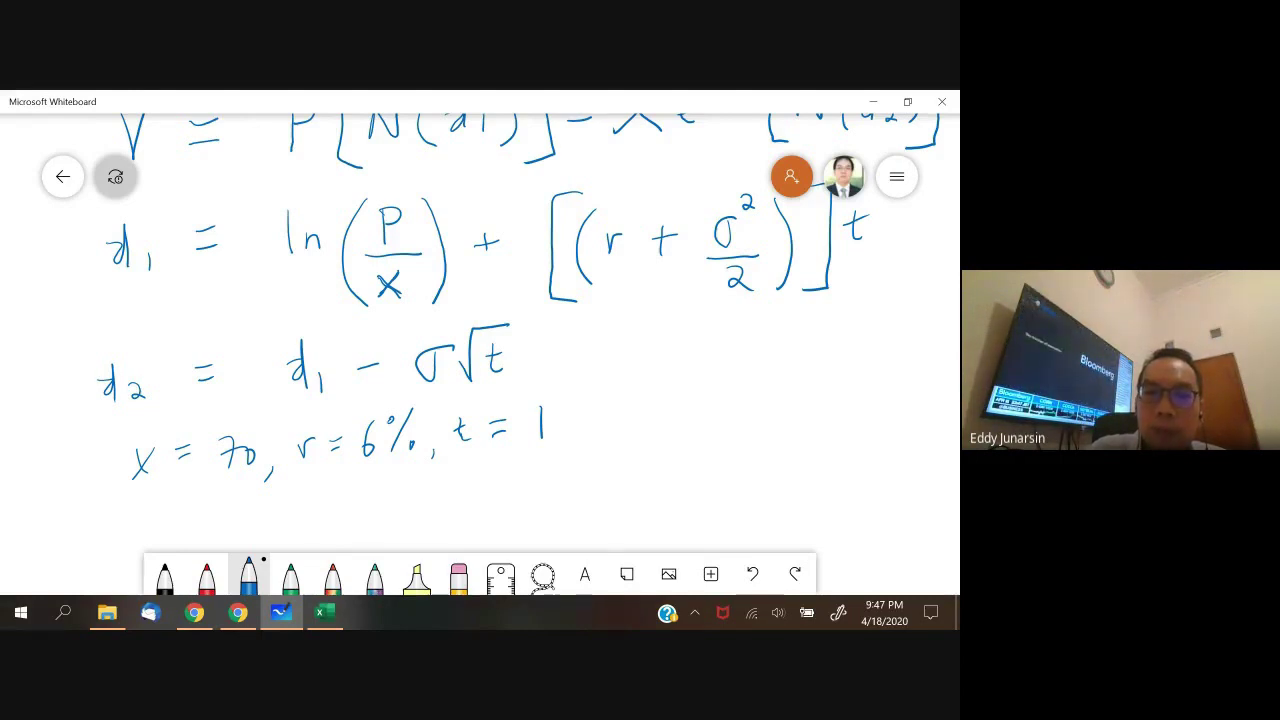
drag(561, 433, 559, 448)
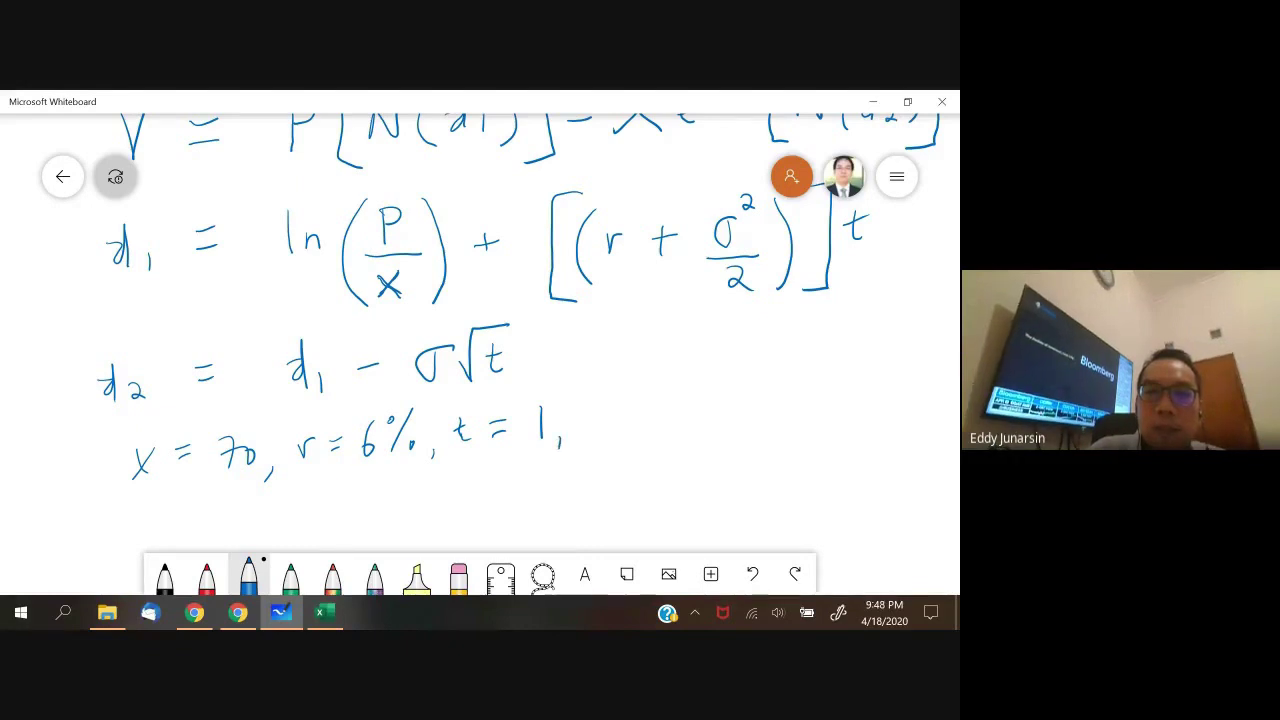
- Add a circled P and a circled σ² to the end of the handwritten list of option inputs
drag(631, 390, 631, 428)
mouse_move(631, 391)
mouse_down()
mouse_move(622, 450)
mouse_move(628, 376)
mouse_up()
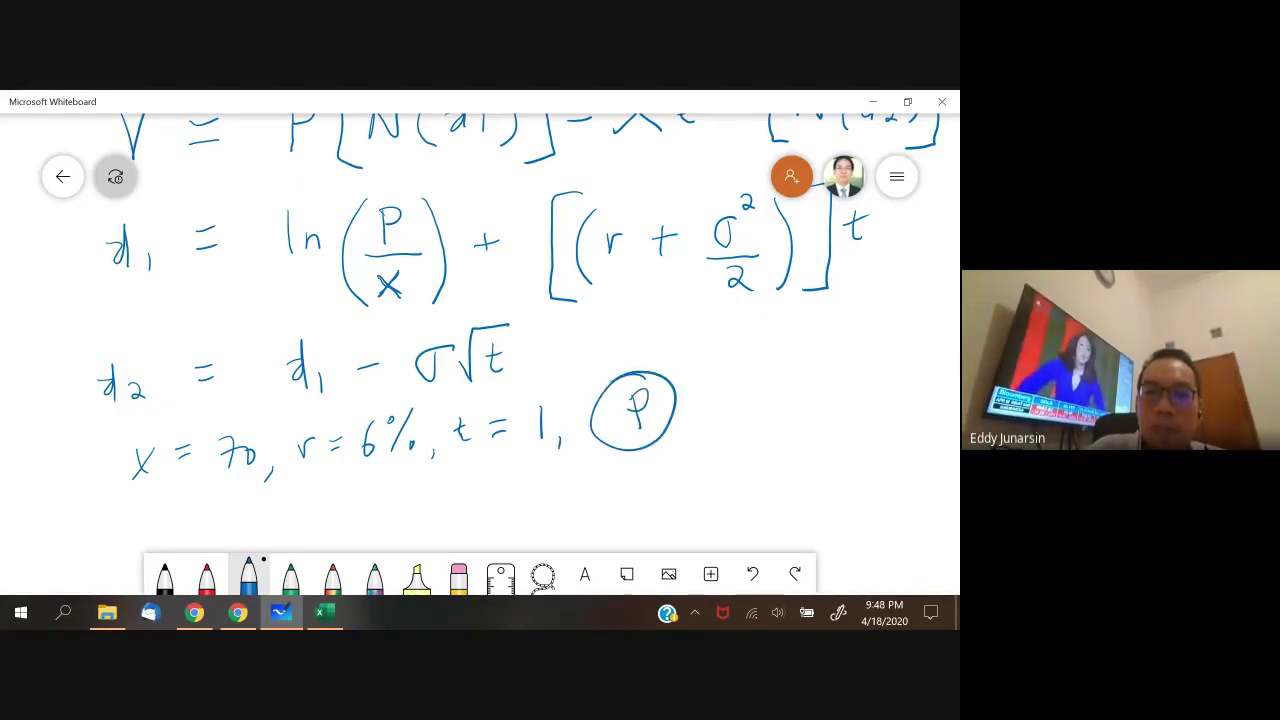
drag(682, 436, 678, 448)
mouse_move(750, 395)
mouse_down()
mouse_move(738, 400)
mouse_move(794, 382)
mouse_move(722, 356)
mouse_up()
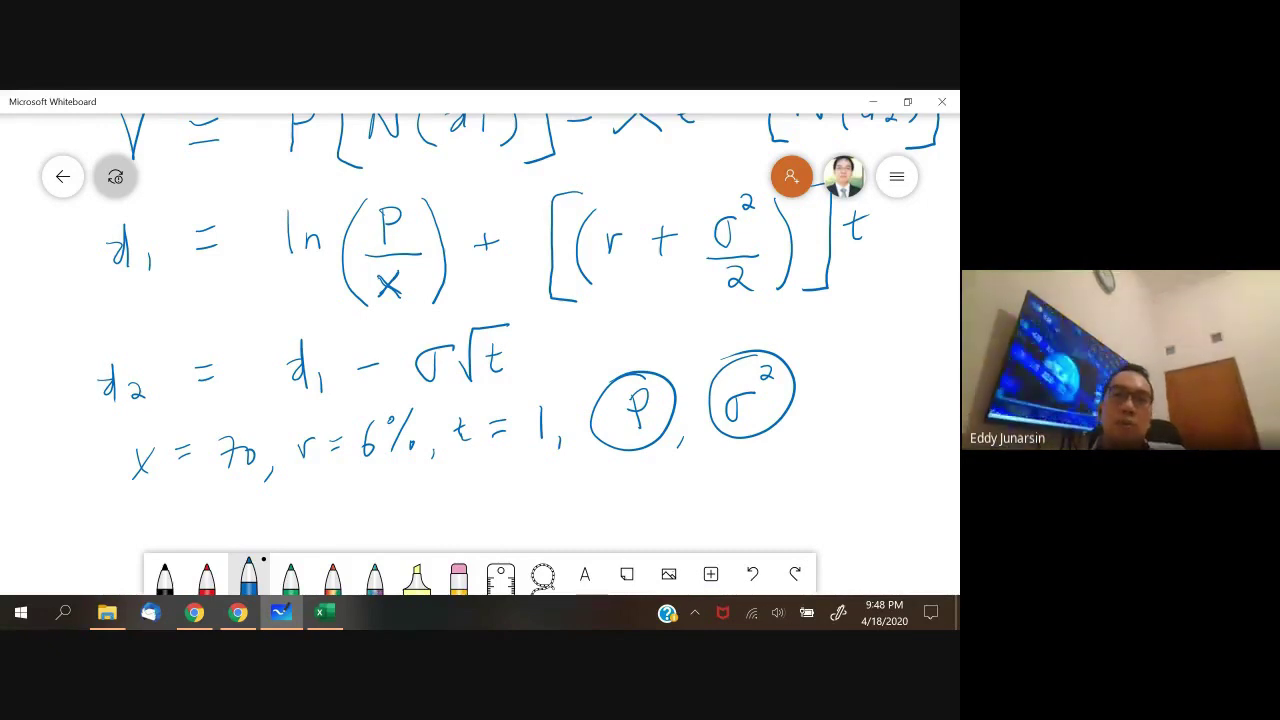
scroll(480, 350, up, 3)
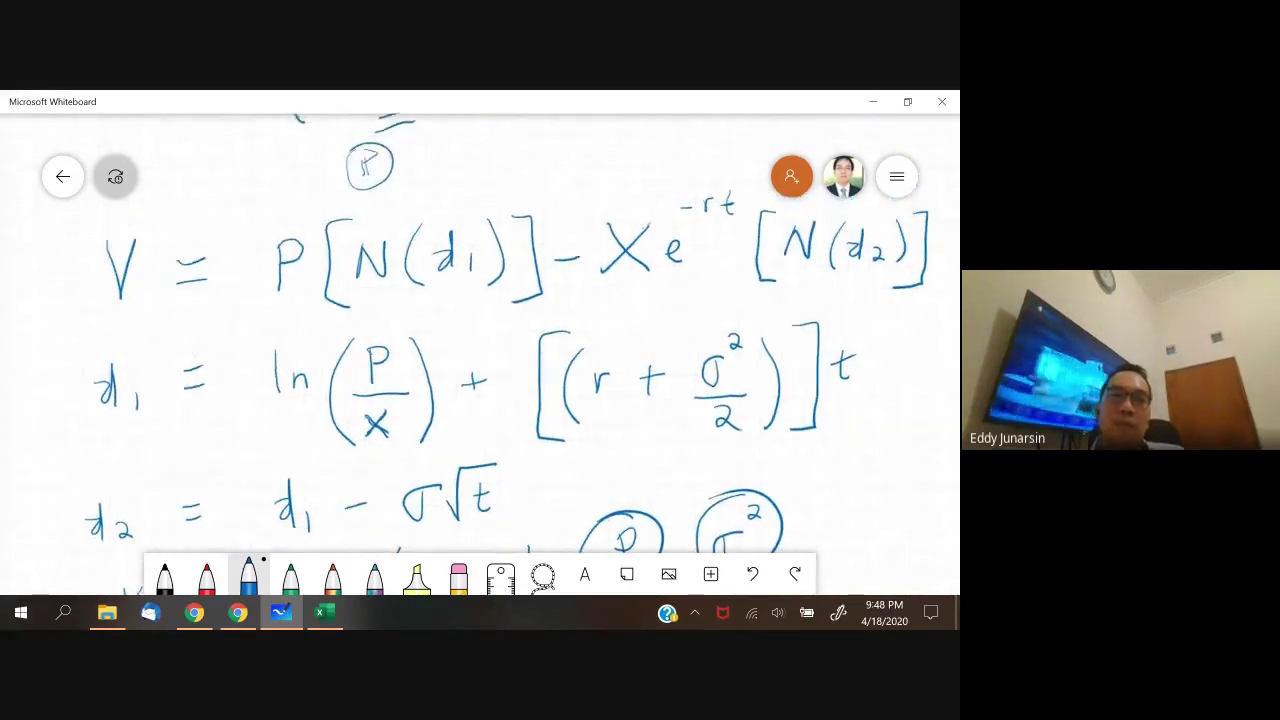
scroll(480, 350, down, 2)
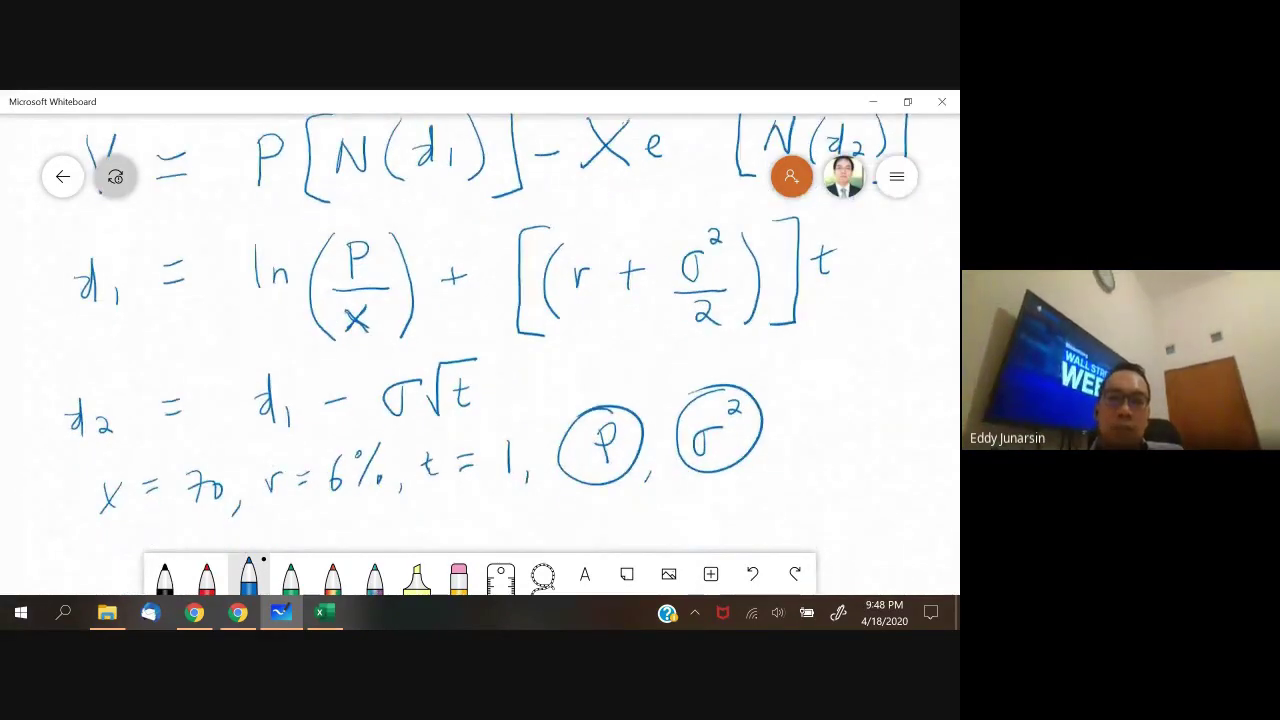
scroll(480, 350, down, 5)
scroll(480, 350, down, 2)
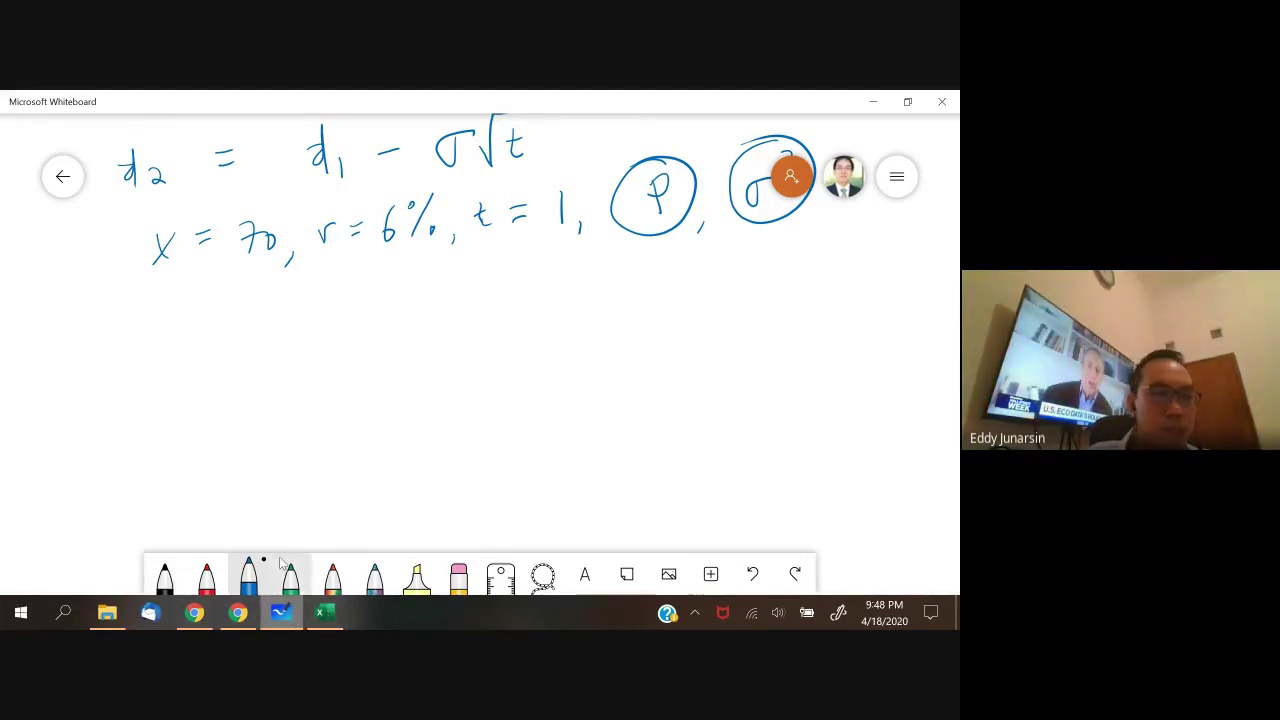
- Switch to the Excel workbook and copy the delayed-investment scenario table in A11:D17 to A25
click(328, 614)
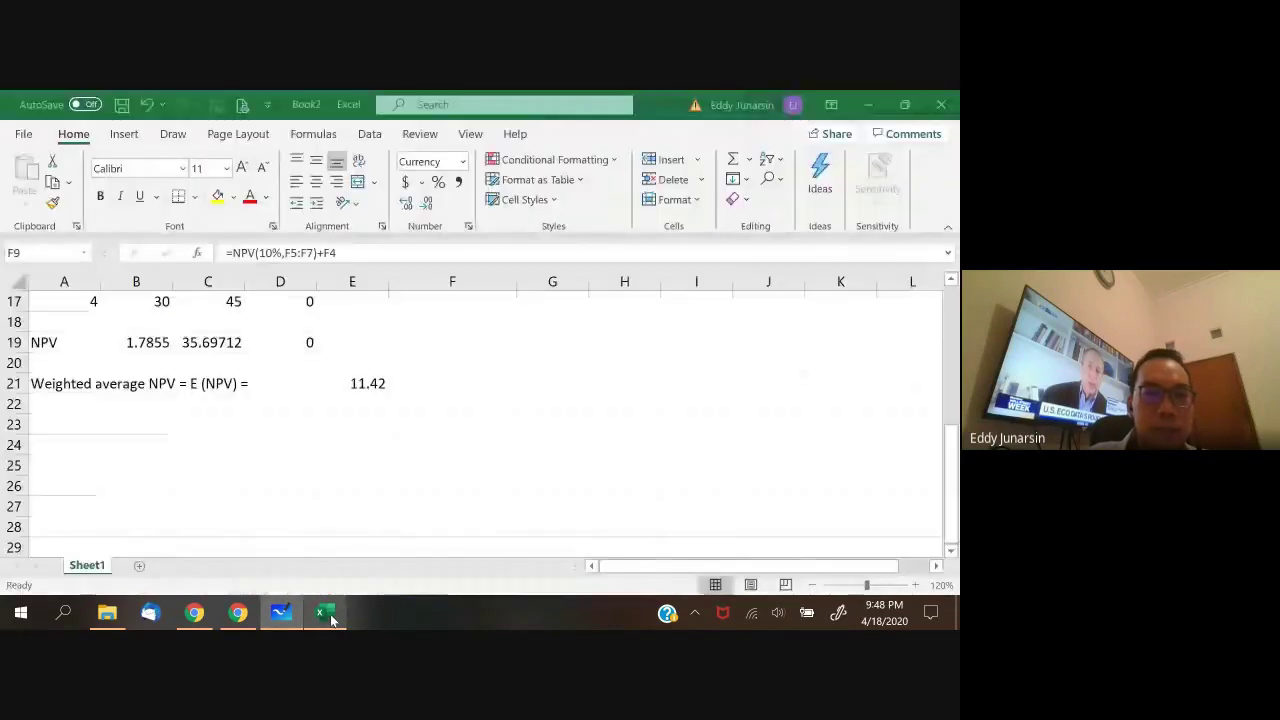
scroll(110, 385, up, 3)
drag(57, 381, 222, 484)
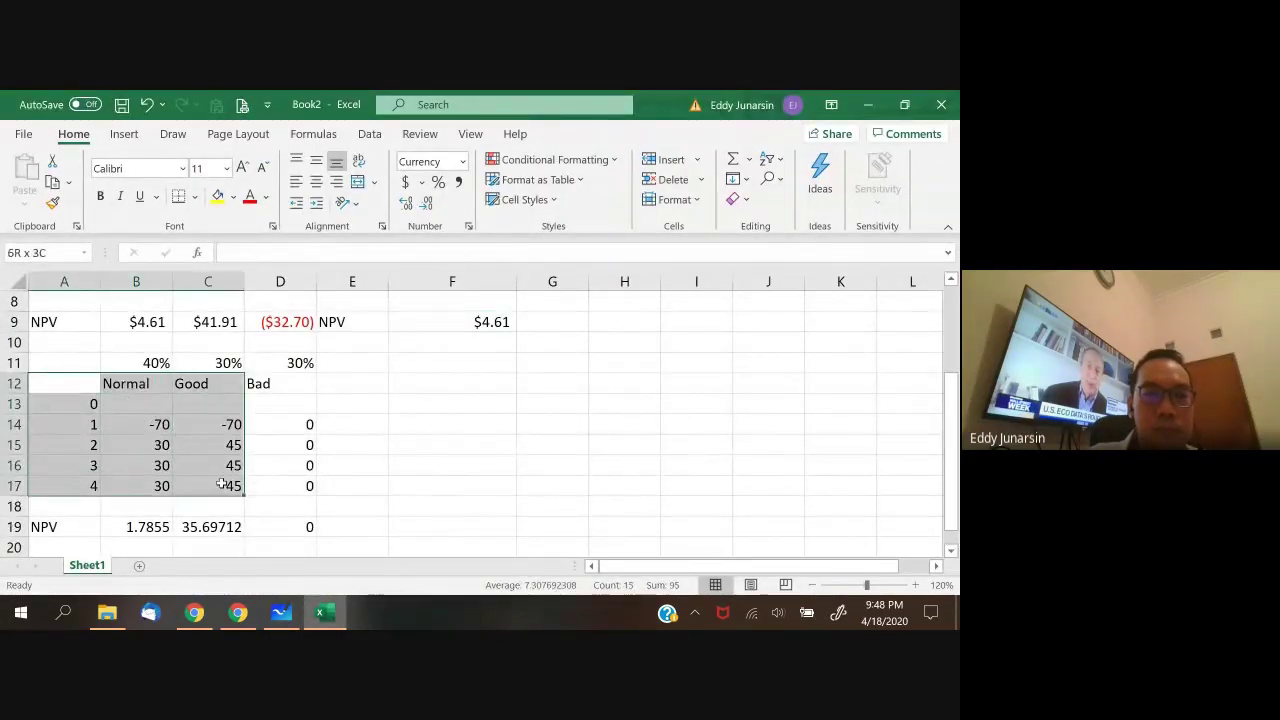
drag(94, 363, 305, 488)
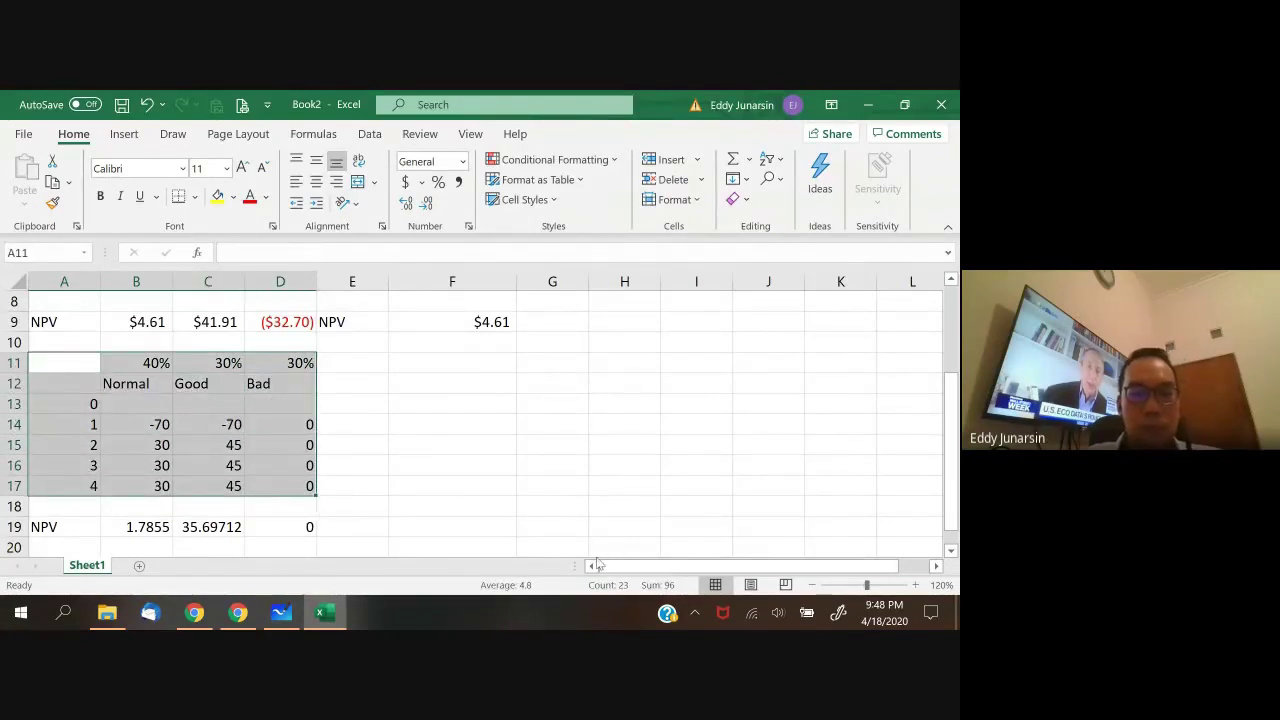
key(ctrl+c)
scroll(486, 540, down, 5)
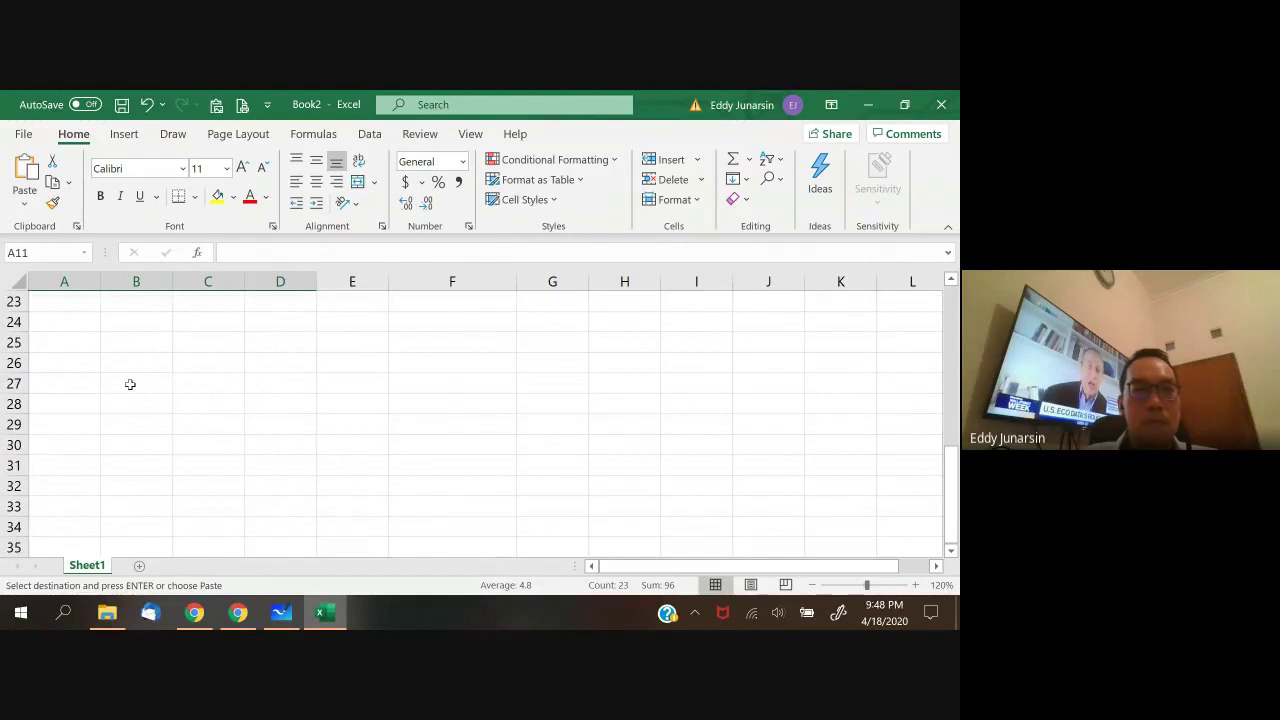
click(84, 349)
key(ctrl+v)
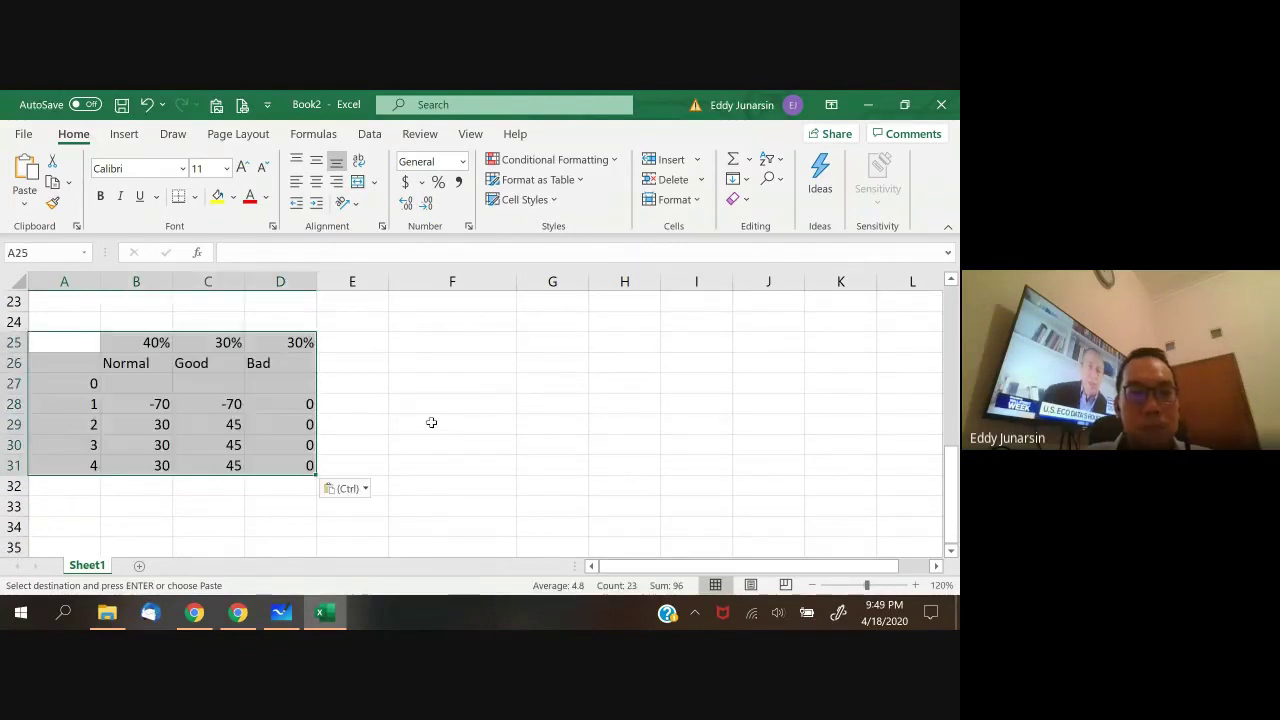
click(431, 422)
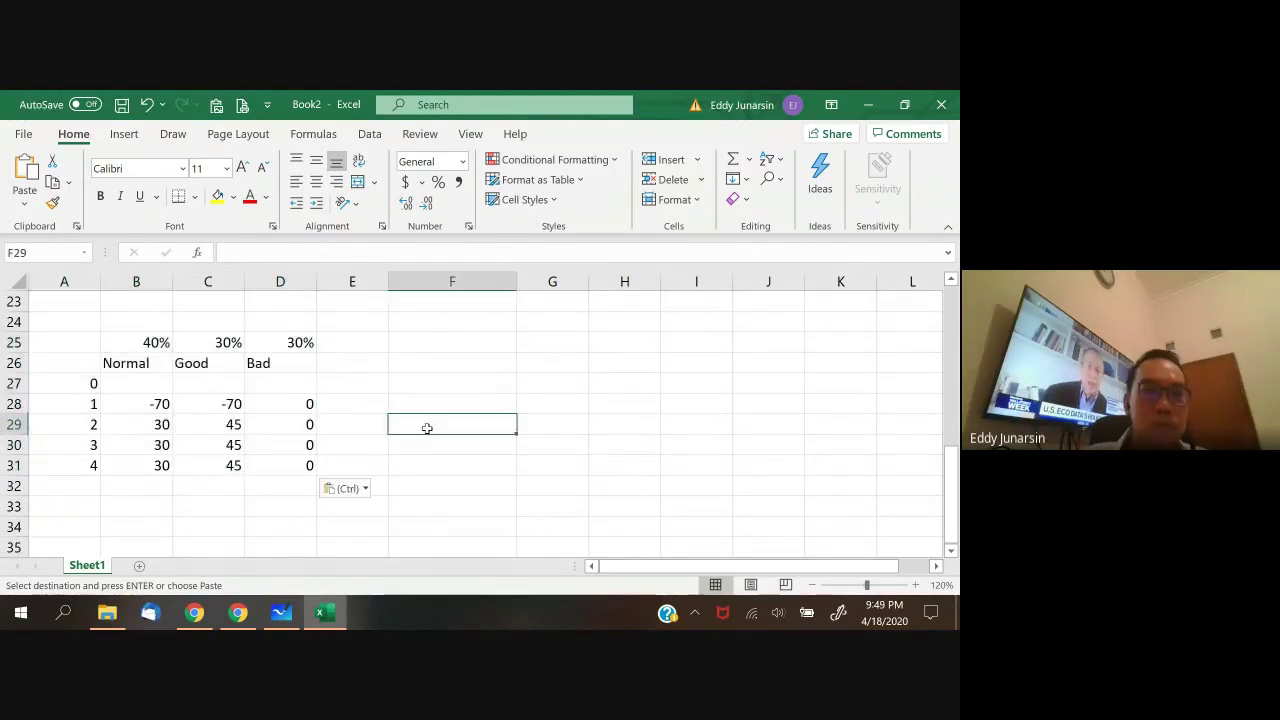
- Clear the zeros in the copied table's Bad column (D28:D31) and enter 15 in D28 and D29
click(266, 408)
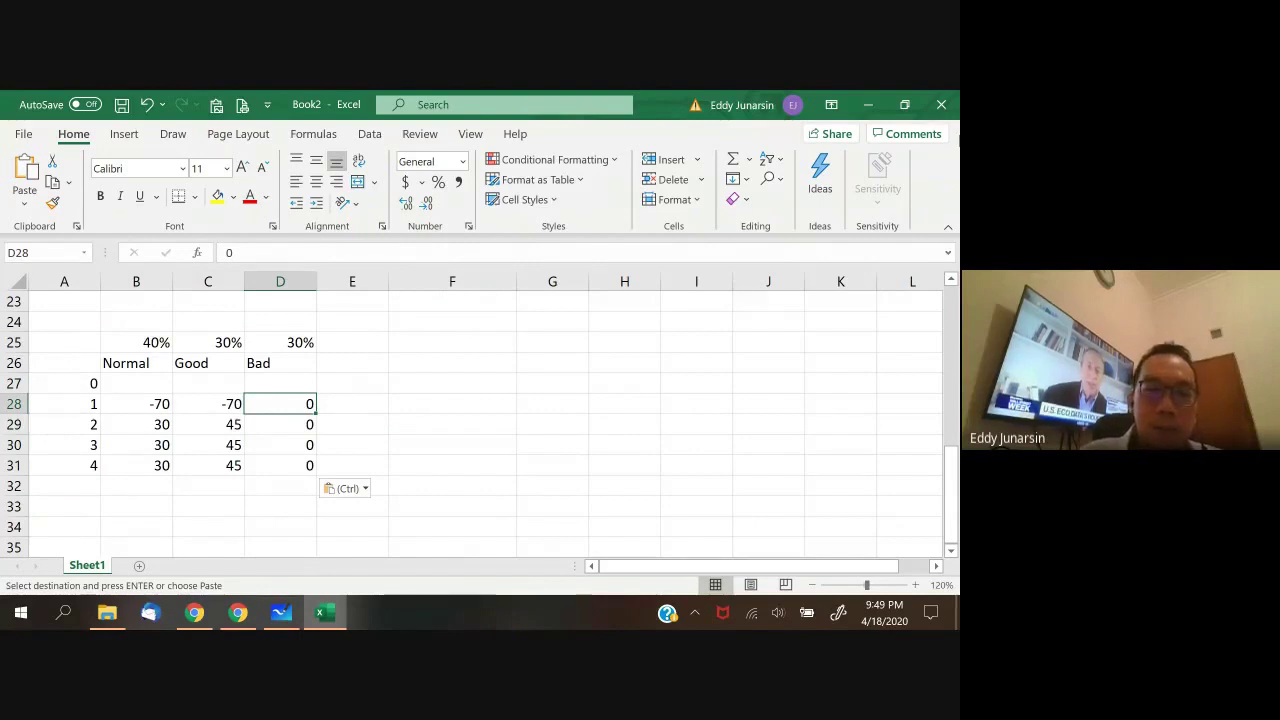
drag(280, 404, 280, 464)
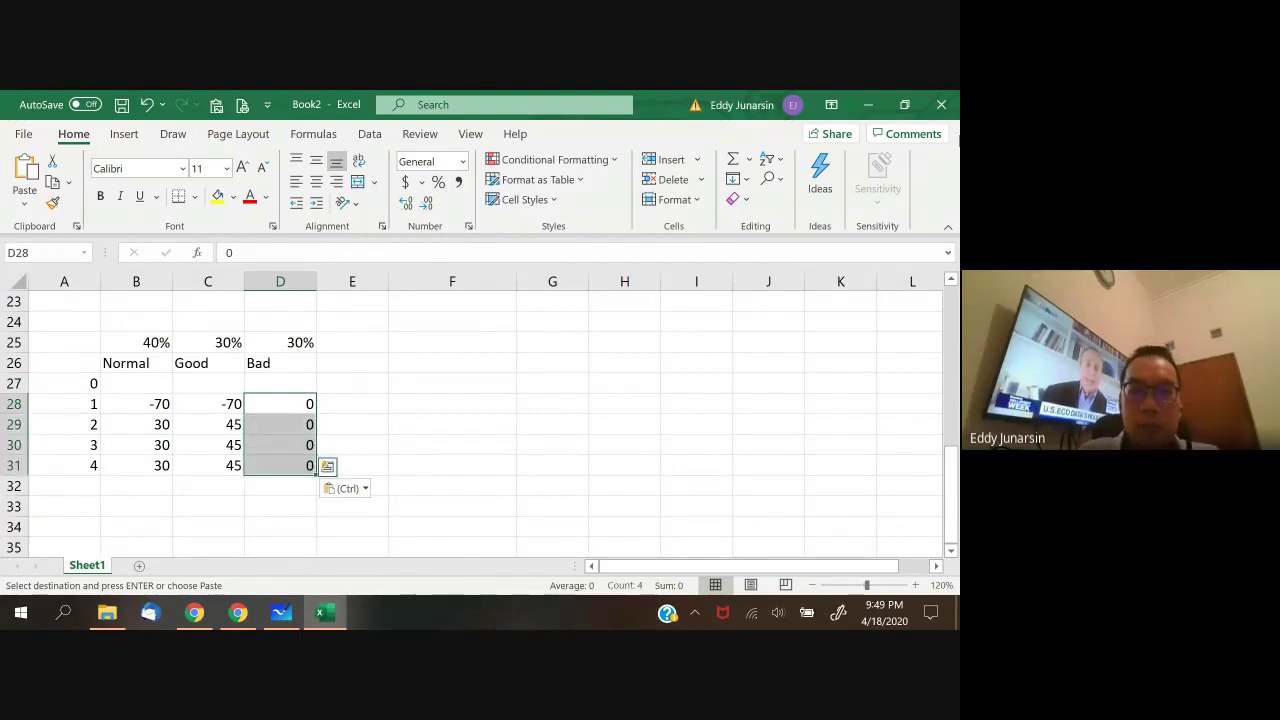
key(Delete)
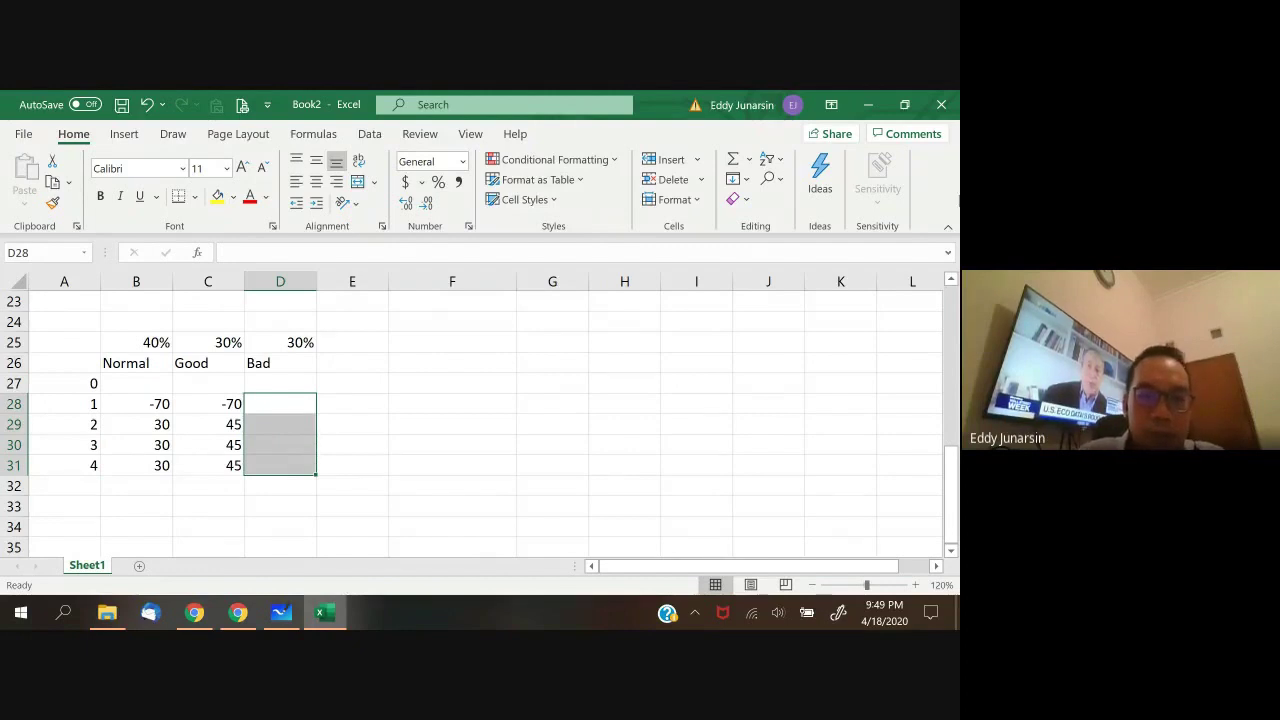
text(15)
key(Return)
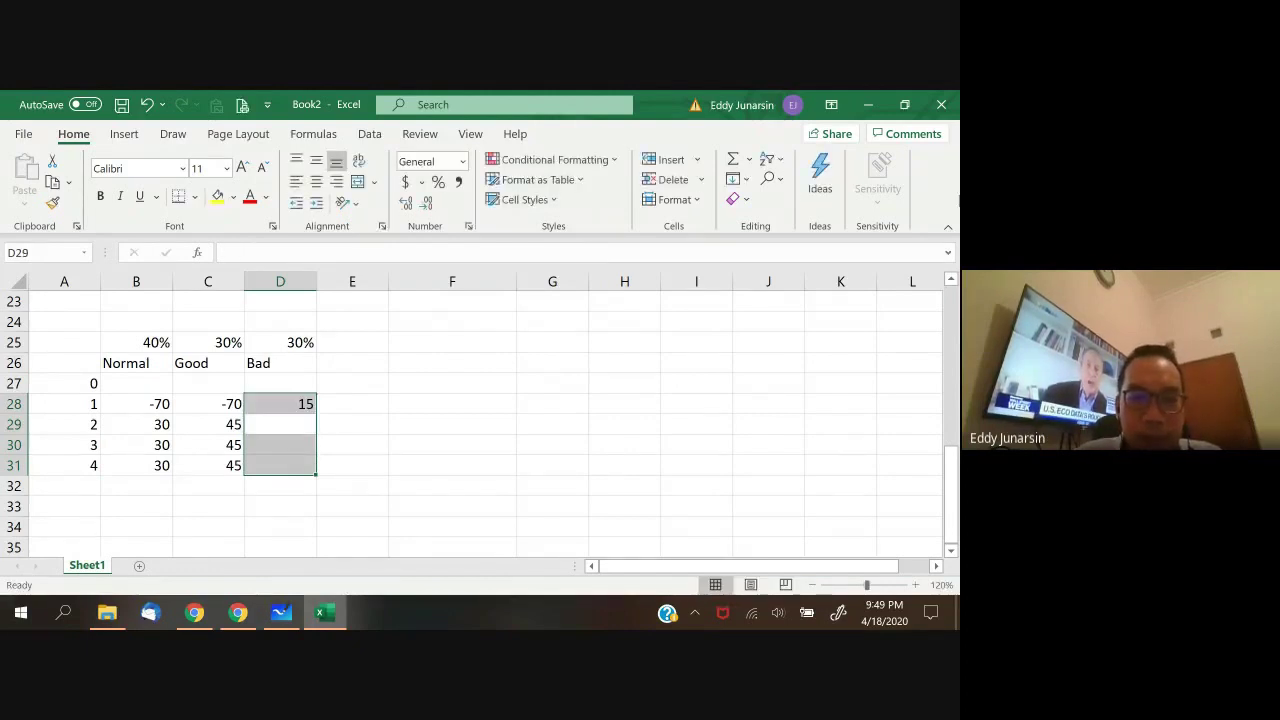
text(15)
key(Return)
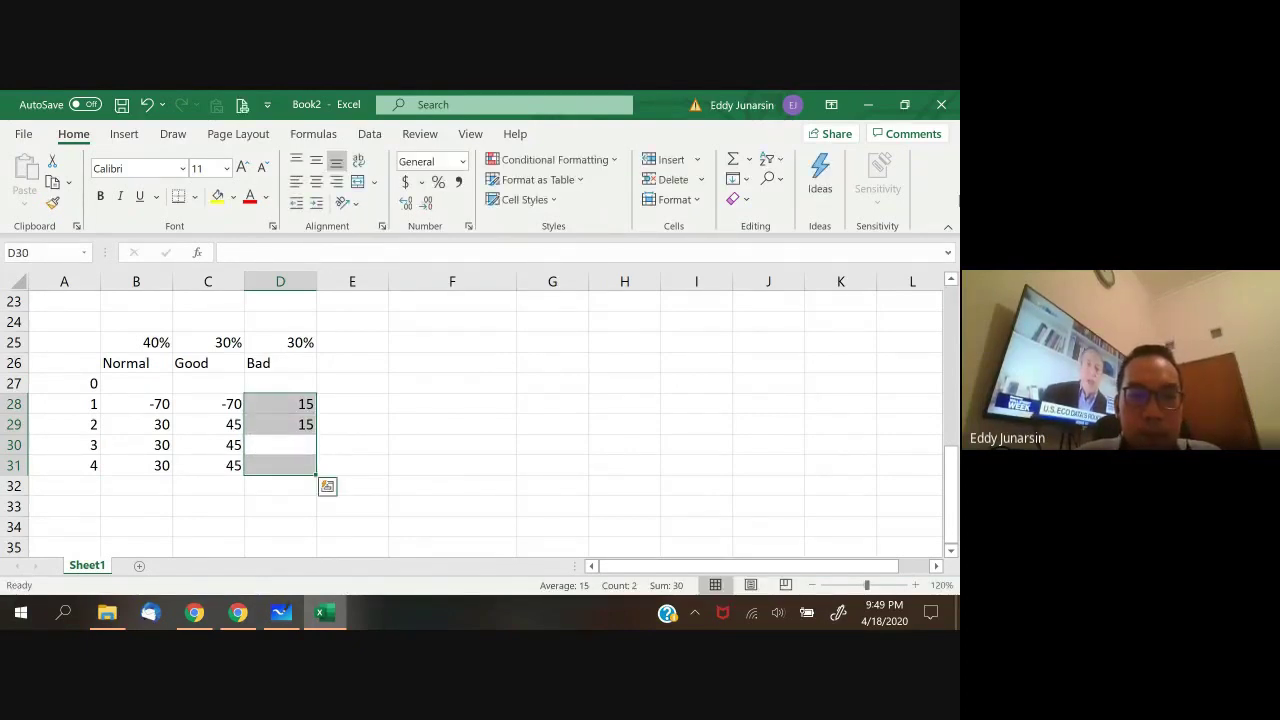
- Replace the year 1 cash flow of the Bad scenario in D28 with =70
click(280, 404)
text(=70)
key(BackSpace)
key(BackSpace)
key(BackSpace)
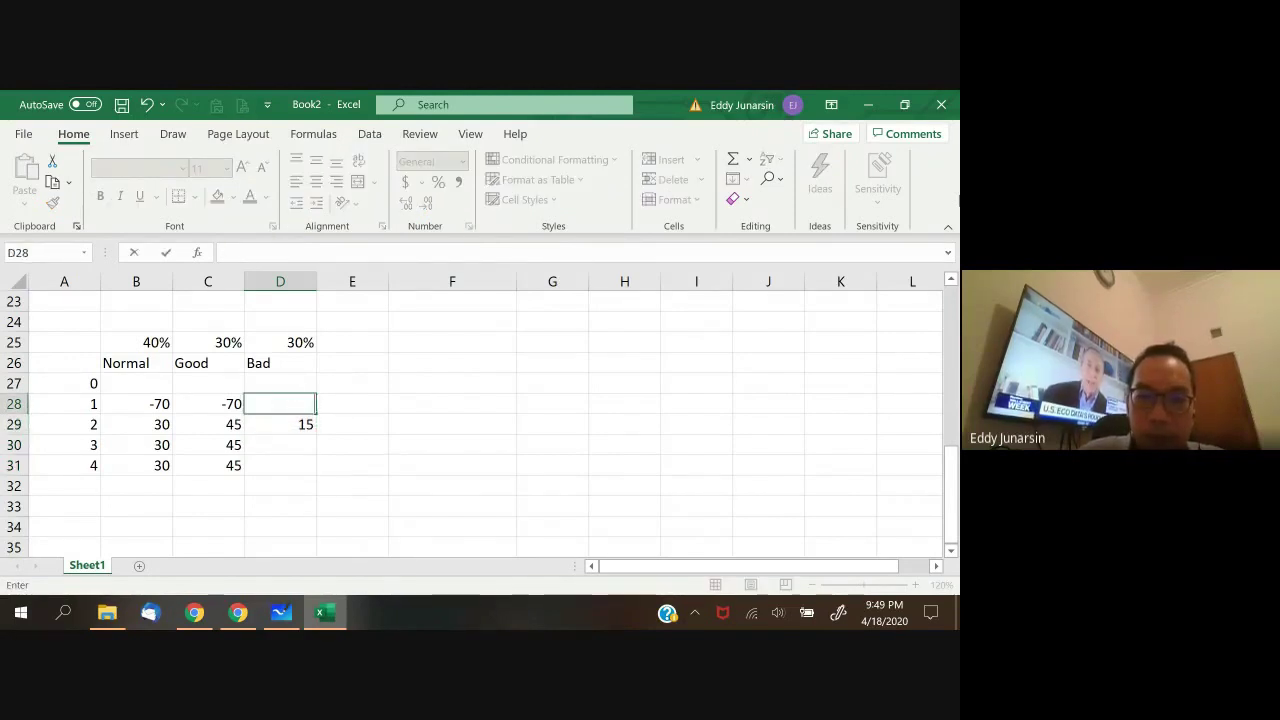
key(Escape)
text(=70)
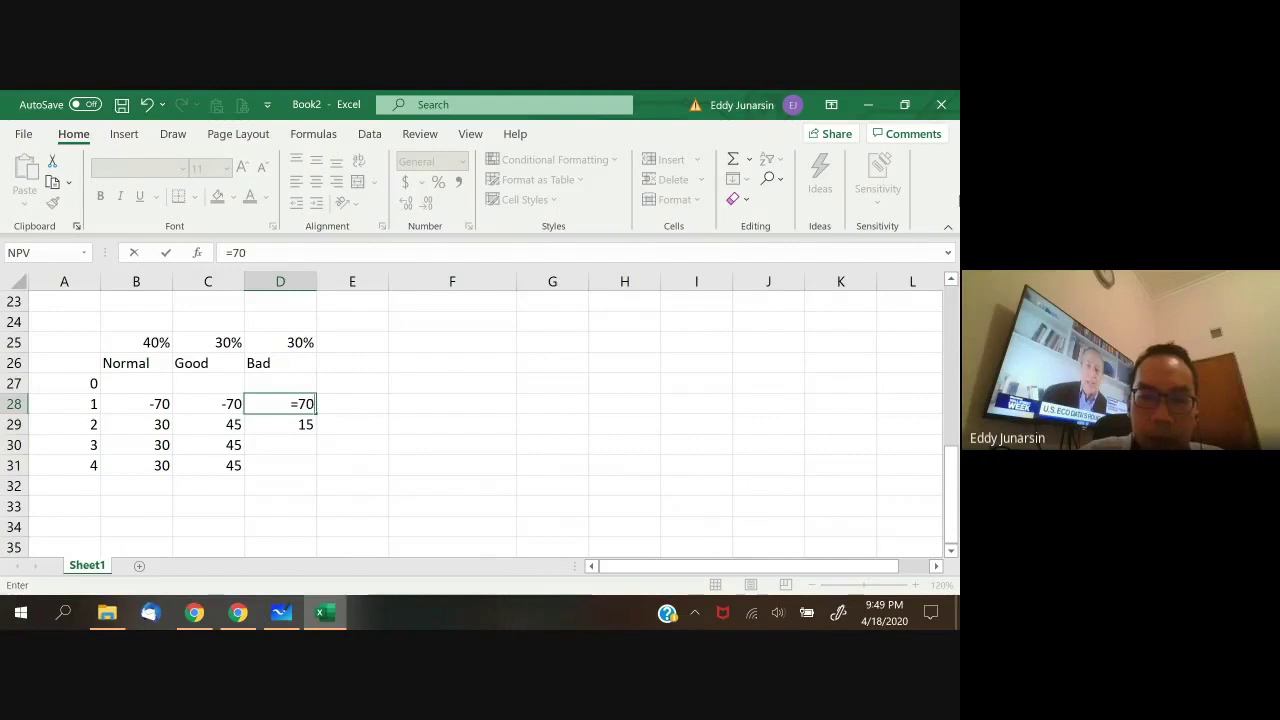
key(Return)
- Copy the 15 in D29 into D30:D31 to complete the Bad scenario's cash flows
key(ctrl+c)
key(shift+Down)
key(shift+Down)
key(ctrl+v)
key(Down)
key(Down)
key(Down)
key(Down)
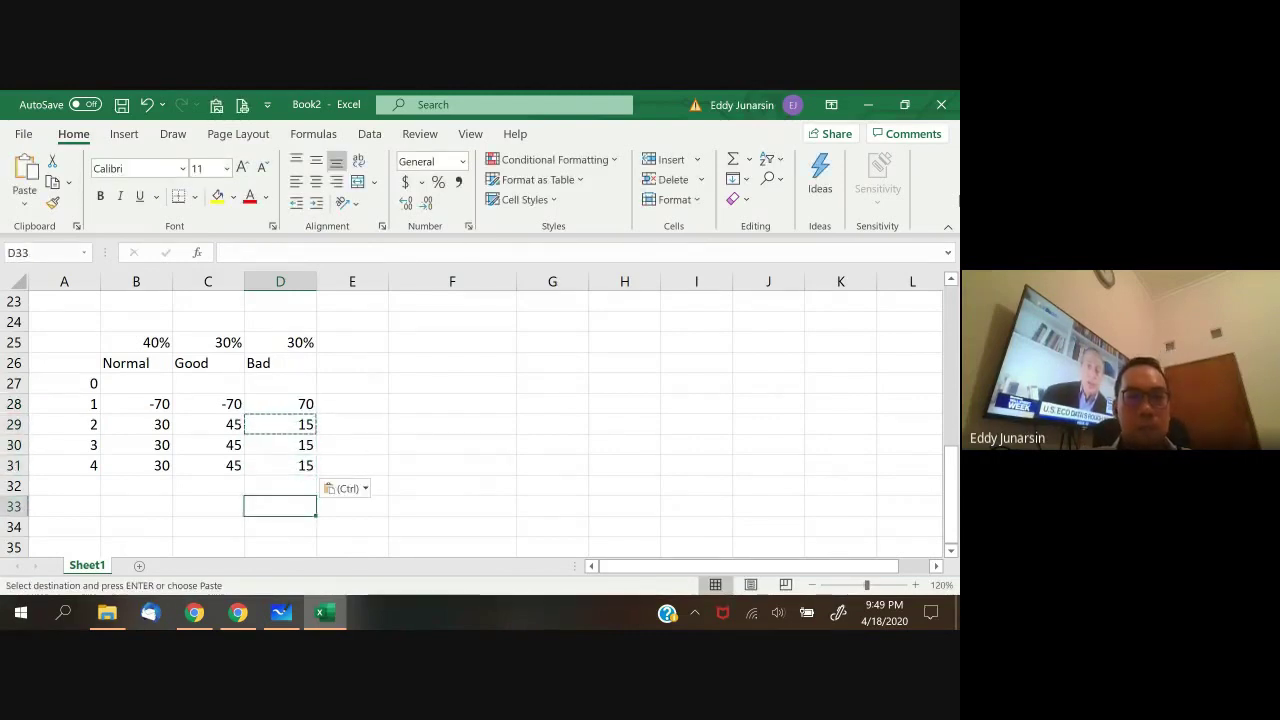
key(Left)
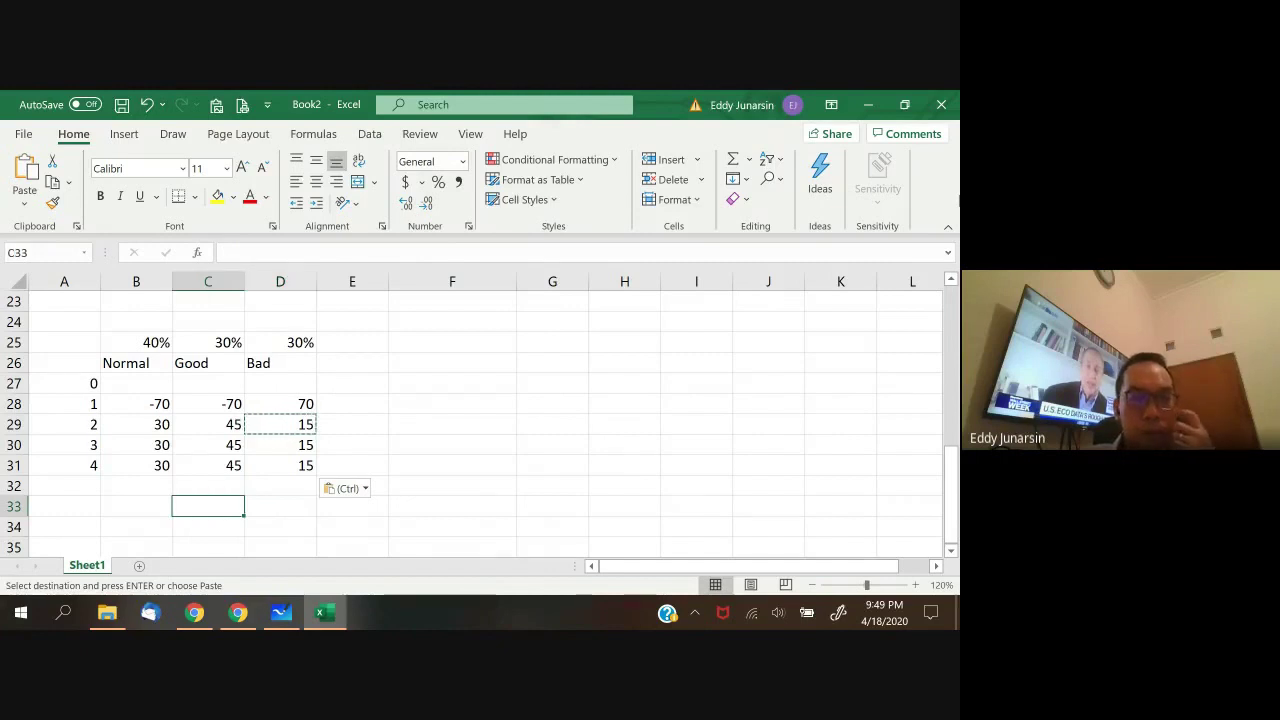
key(Escape)
- Review the copied cash-flow table and the option inputs handwritten on the whiteboard
key(Up)
key(Up)
key(Up)
key(Up)
key(Up)
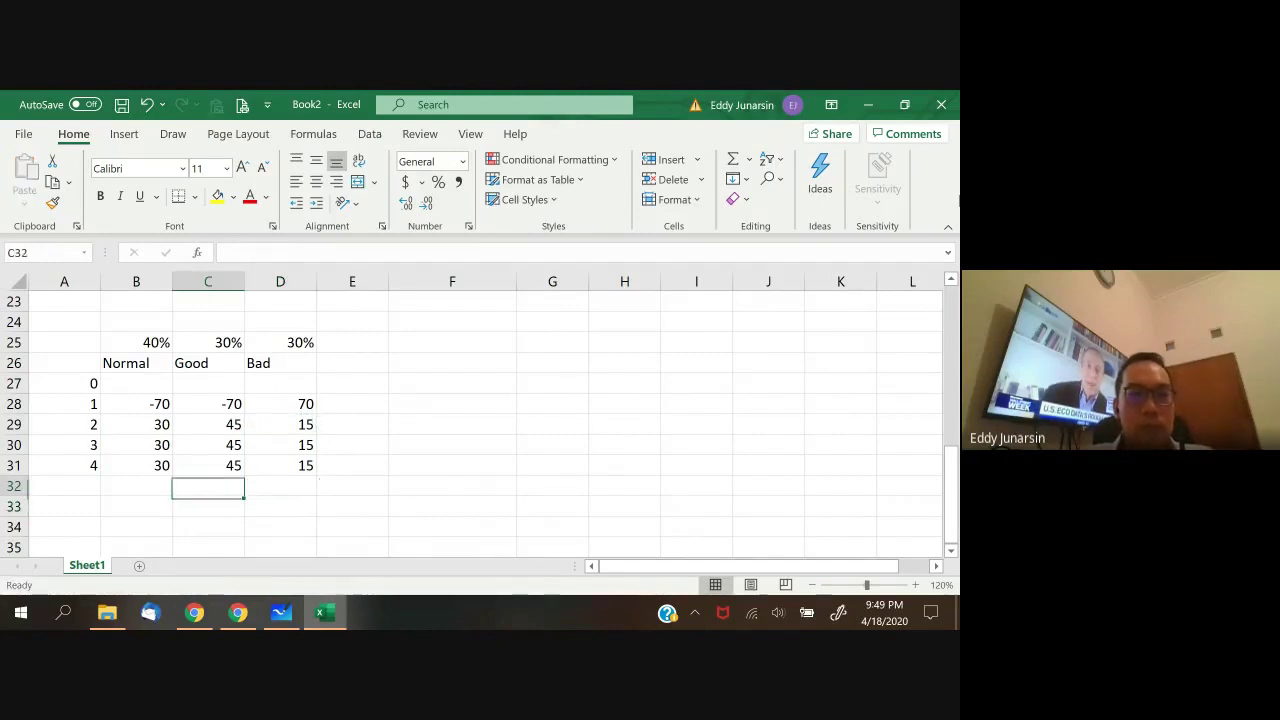
key(Left)
key(Left)
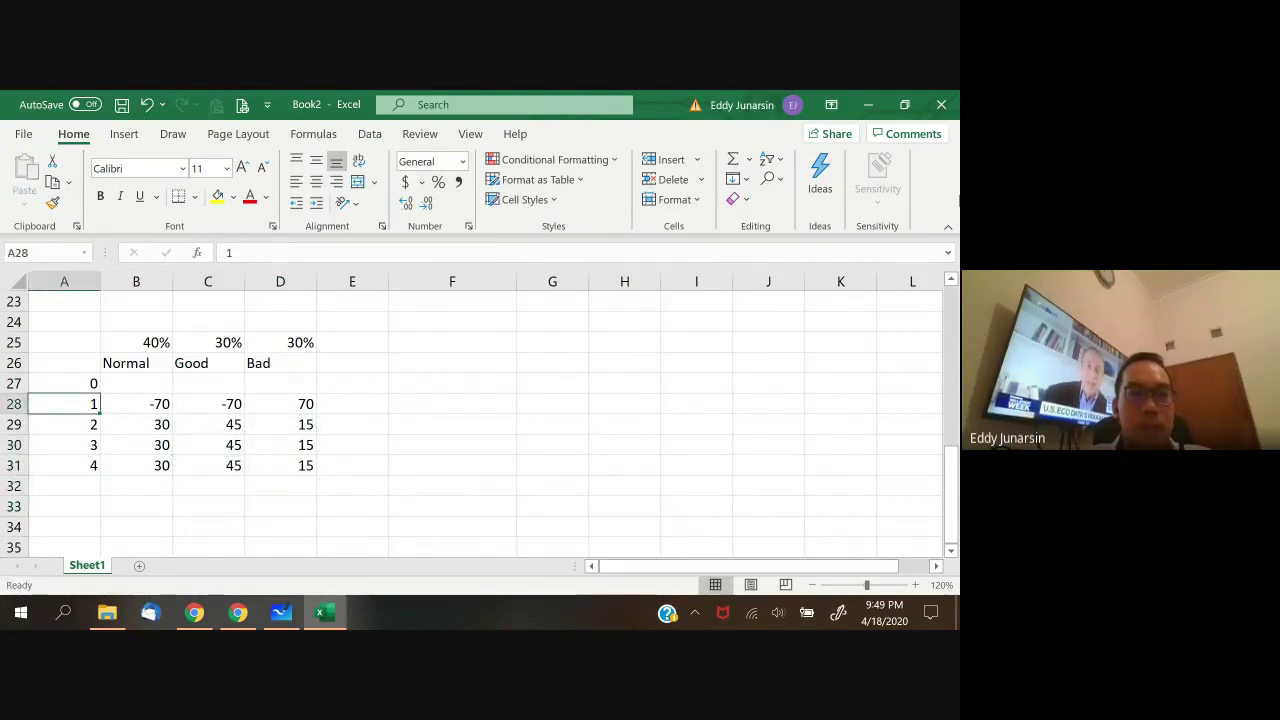
key(Right)
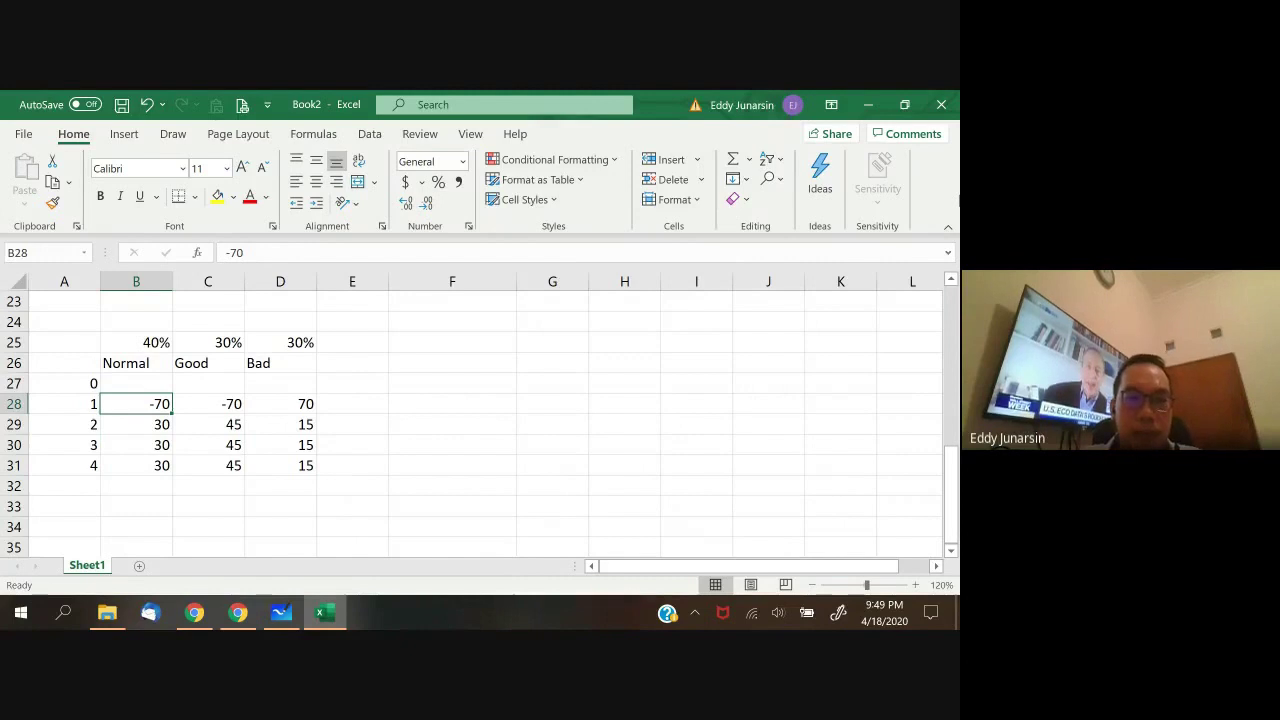
click(285, 600)
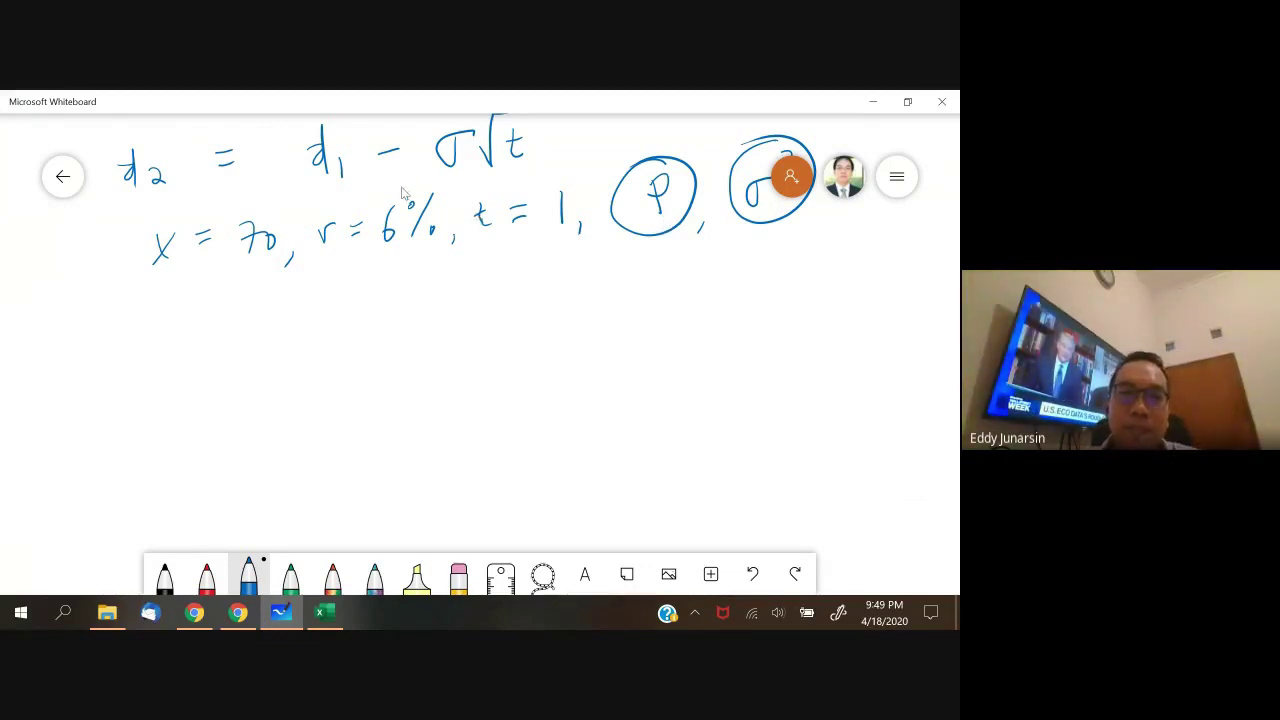
click(325, 612)
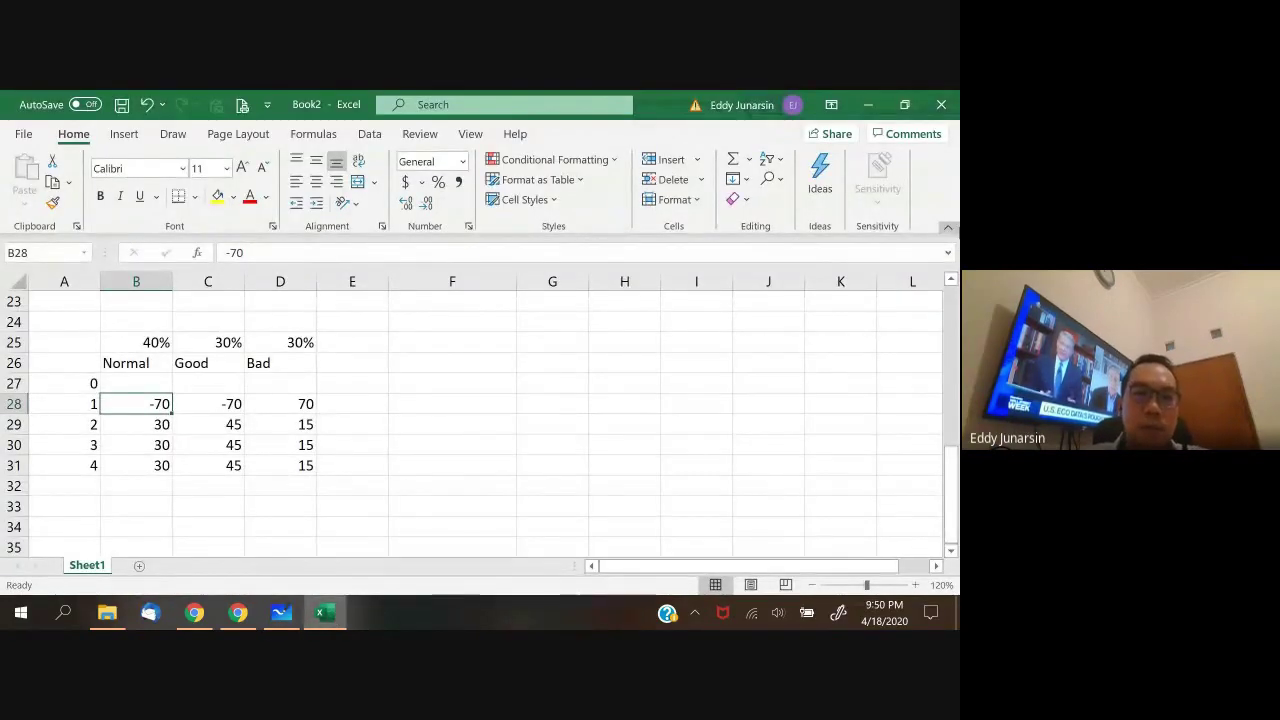
- Change the Bad scenario's year 1 cash flow in D28 to =-70
key(Right)
key(Right)
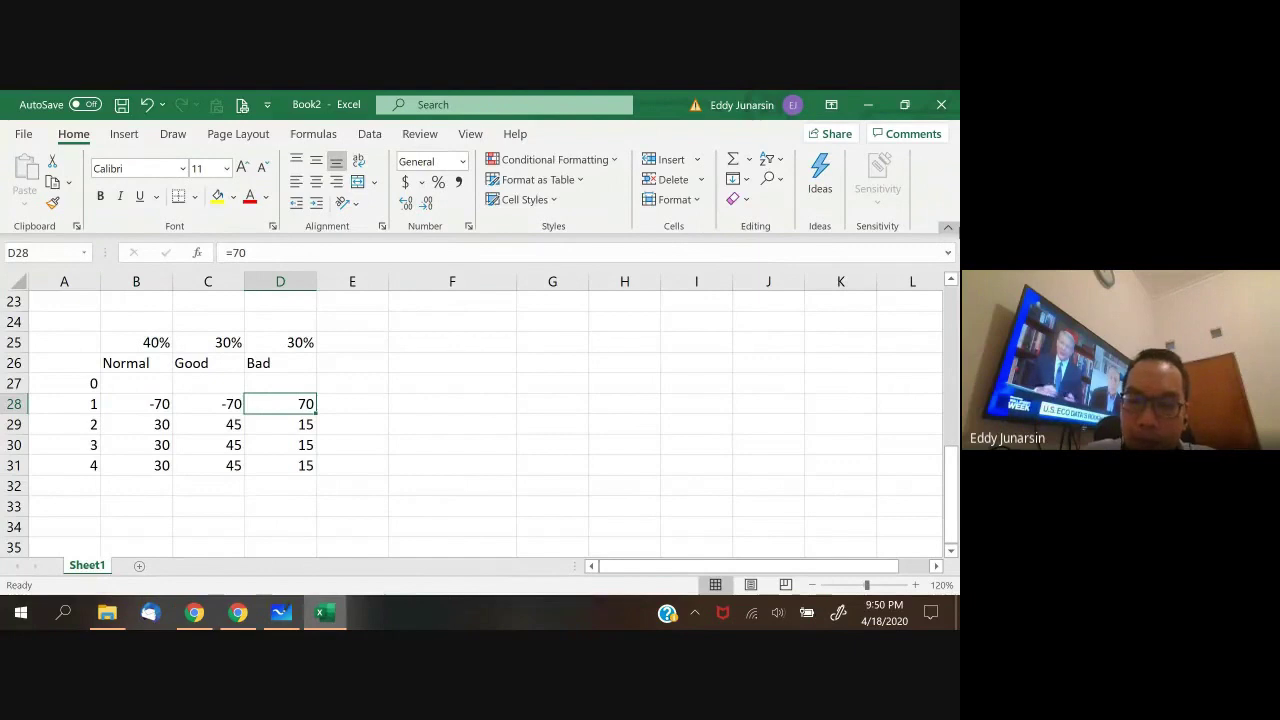
text(=-70)
key(Return)
- Clear the year 1 investment outlays for all three scenarios in B28:D28
key(Up)
key(Left)
key(Left)
key(Left)
key(Right)
key(shift+Right)
key(shift+Right)
key(shift+Right)
key(shift+Left)
key(shift+Left)
key(shift+Right)
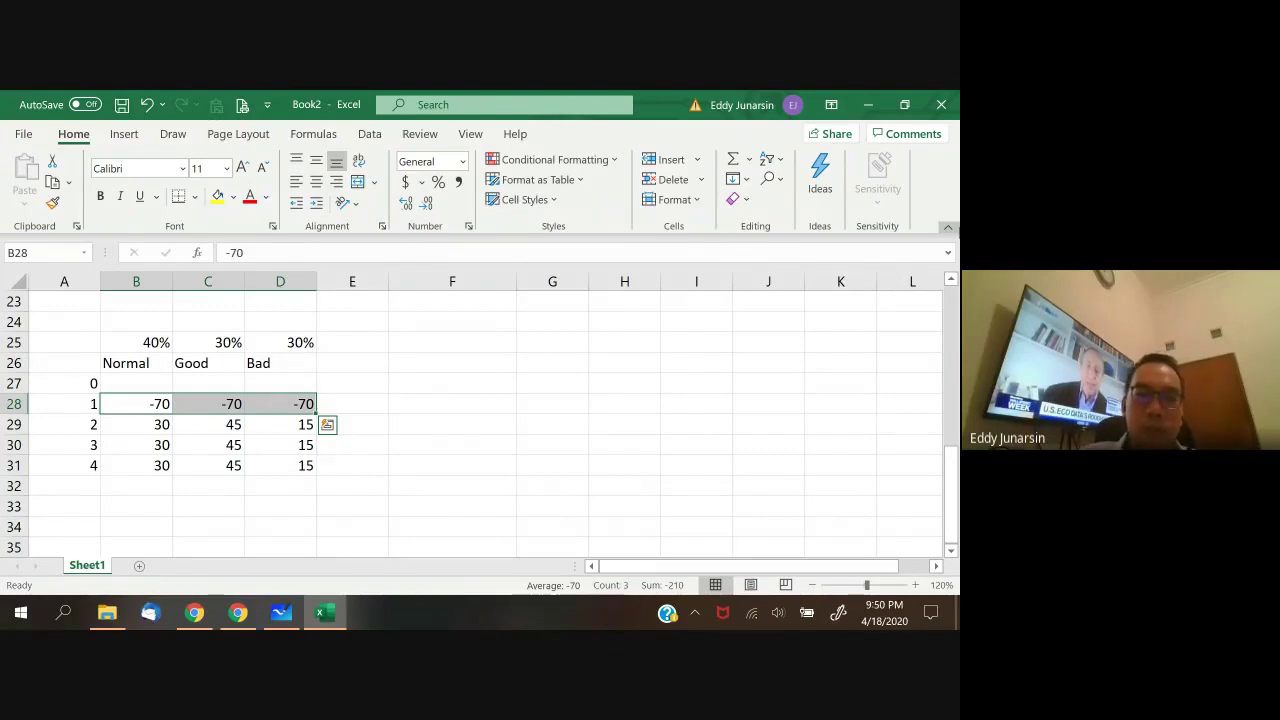
key(Delete)
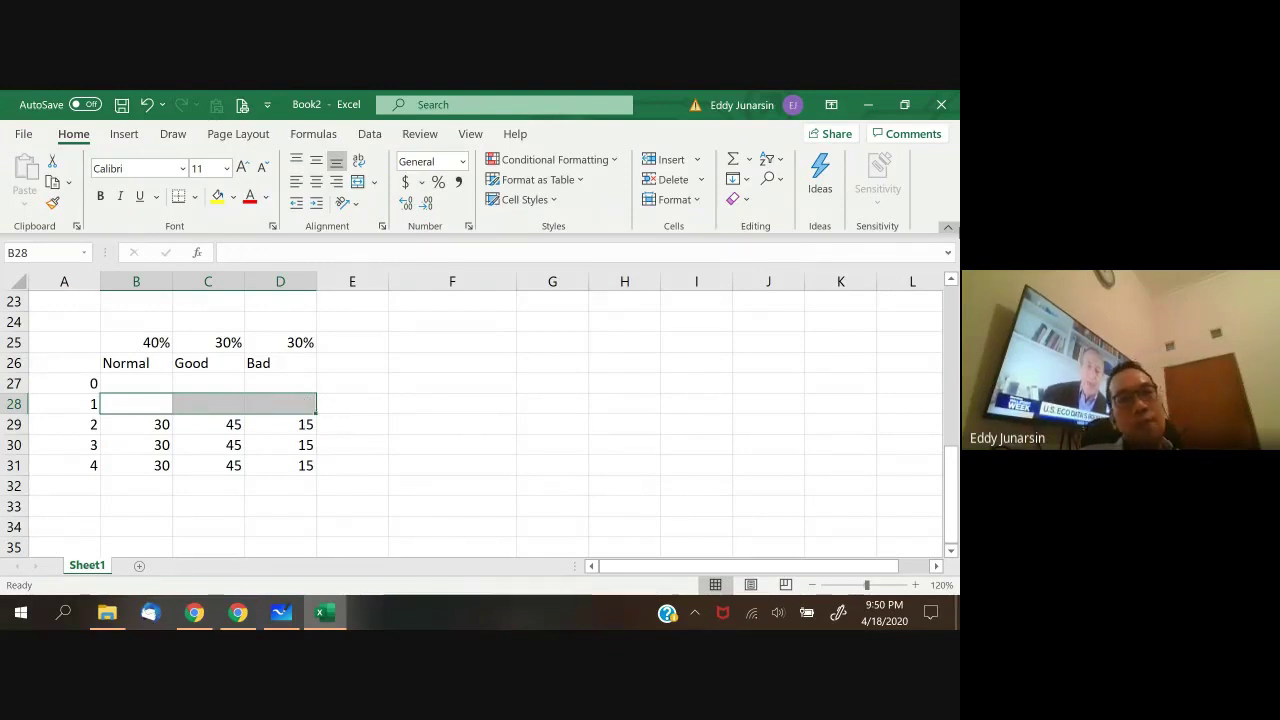
click(136, 403)
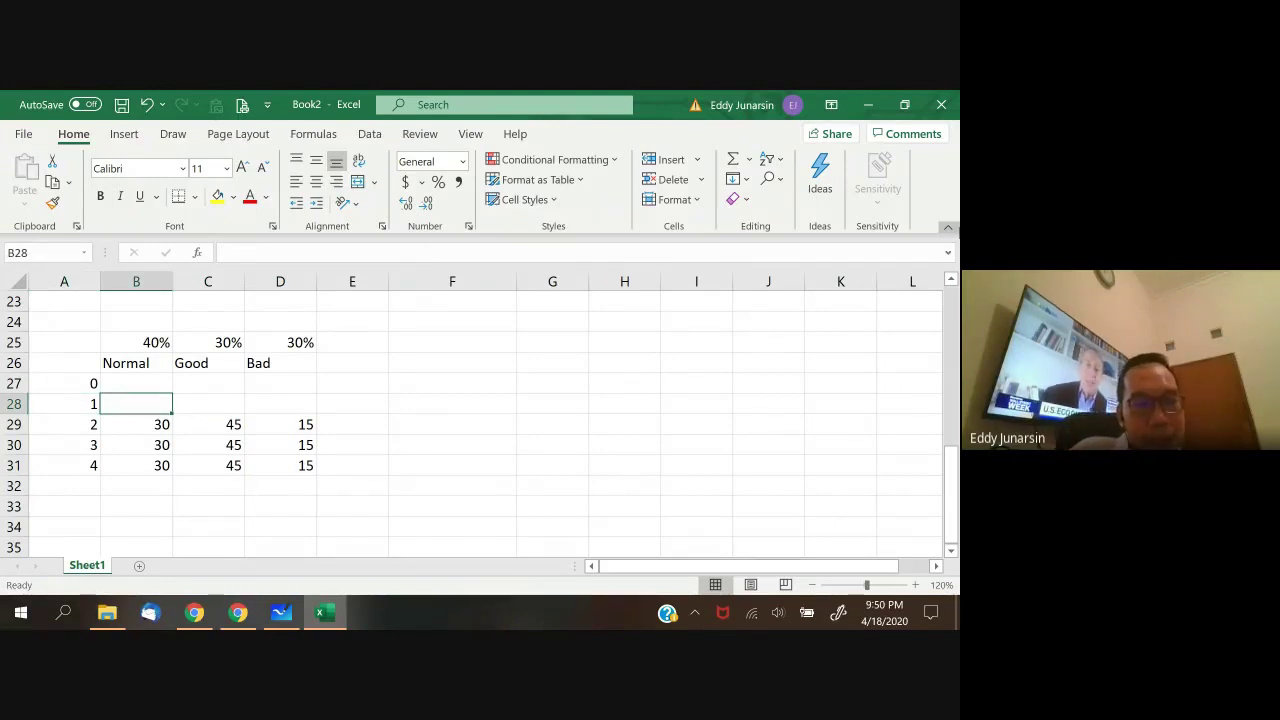
key(Down)
key(Down)
key(Down)
key(Down)
key(Down)
key(Left)
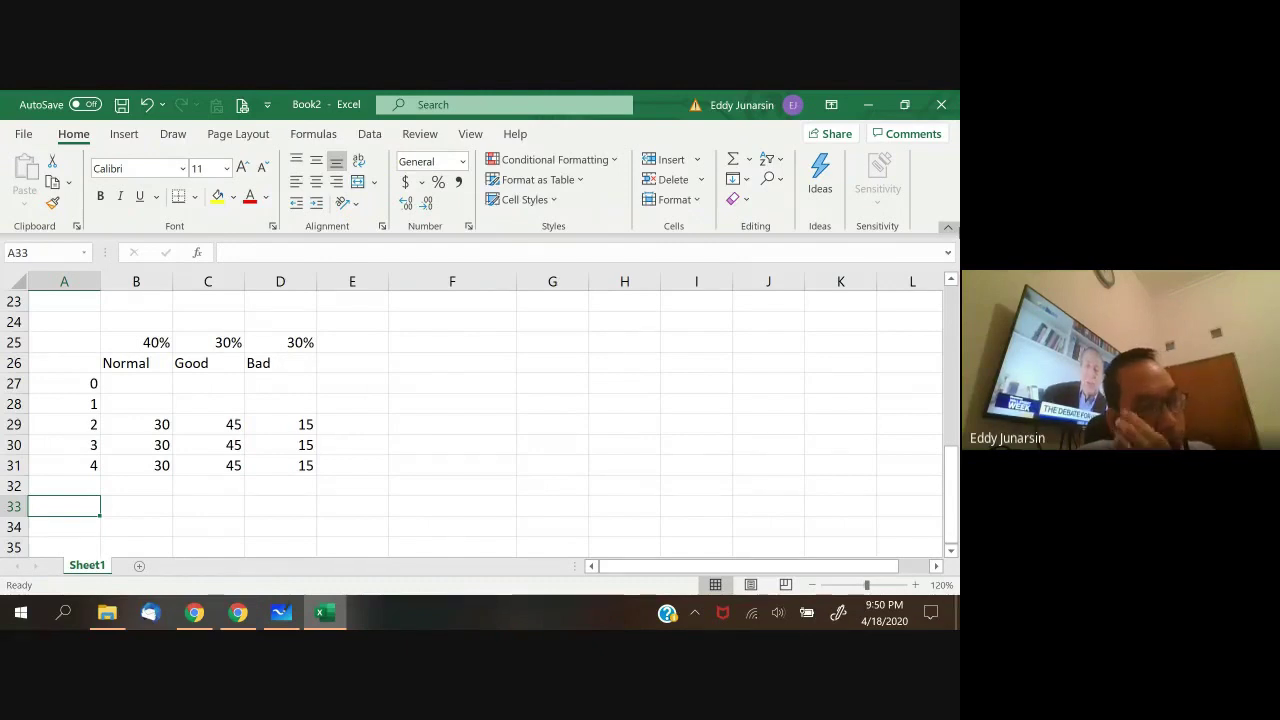
- Enter the note "PV?" in F28 beside the year 1 row of the copied table
key(Up)
key(Up)
key(Up)
key(Up)
key(Up)
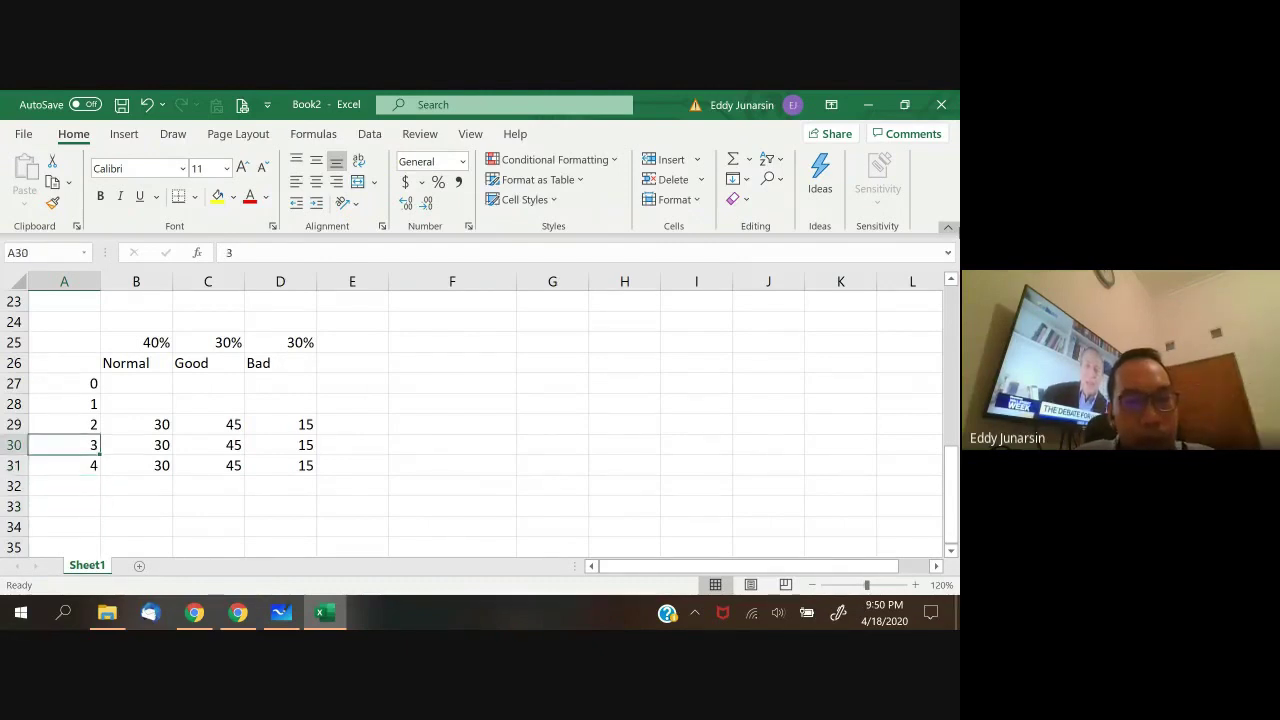
key(Right)
key(Right)
key(Right)
key(Right)
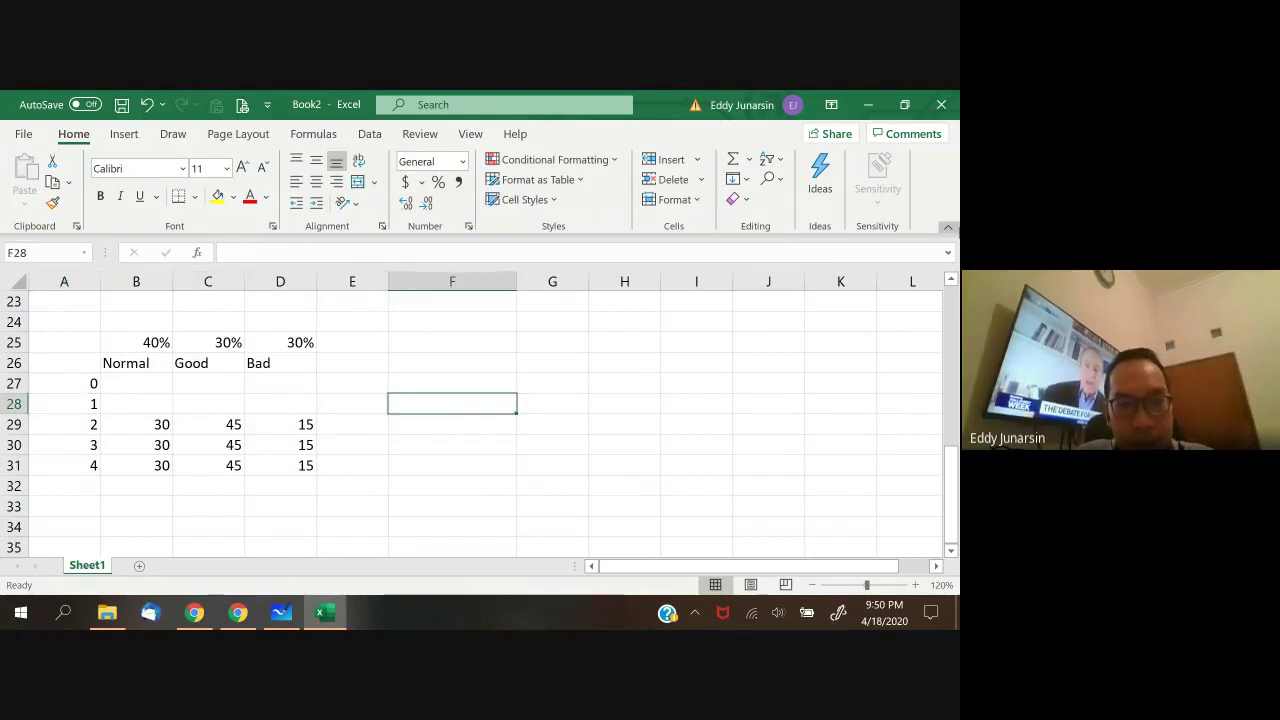
key(Left)
key(Right)
key(Left)
key(Right)
text(PV?)
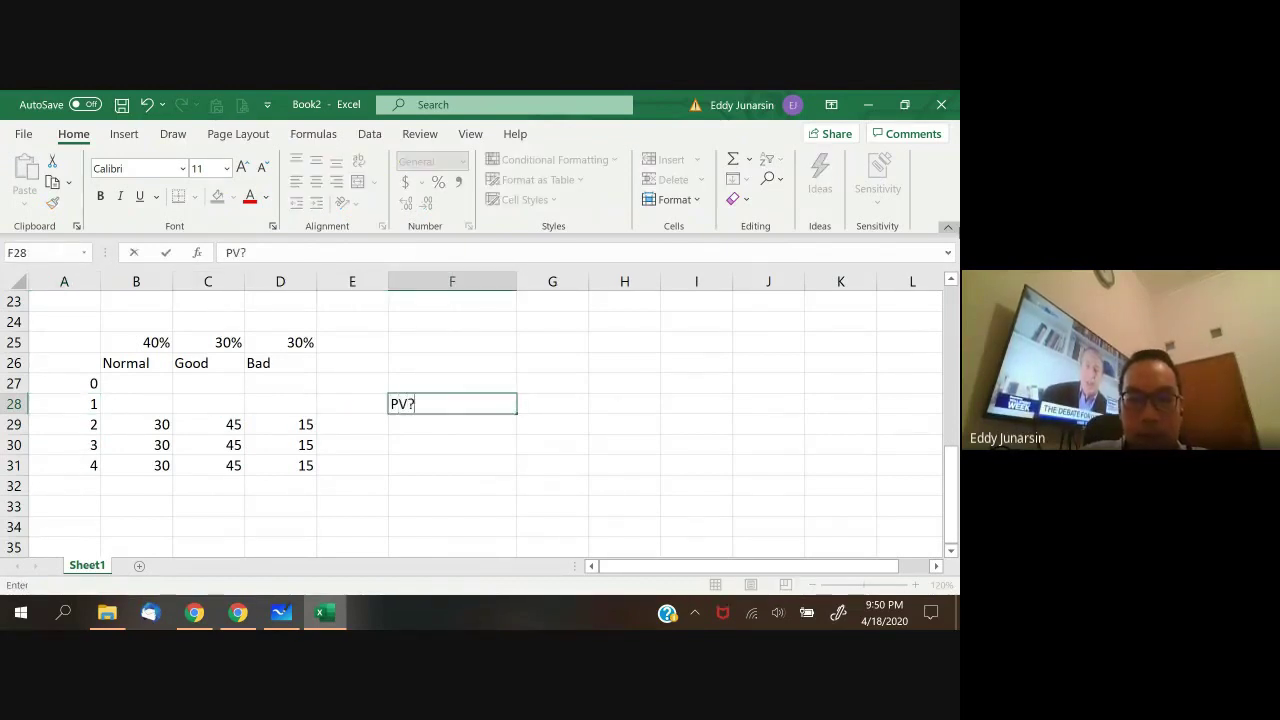
key(Return)
key(Left)
key(Left)
key(Left)
key(Left)
key(Left)
key(Up)
key(Up)
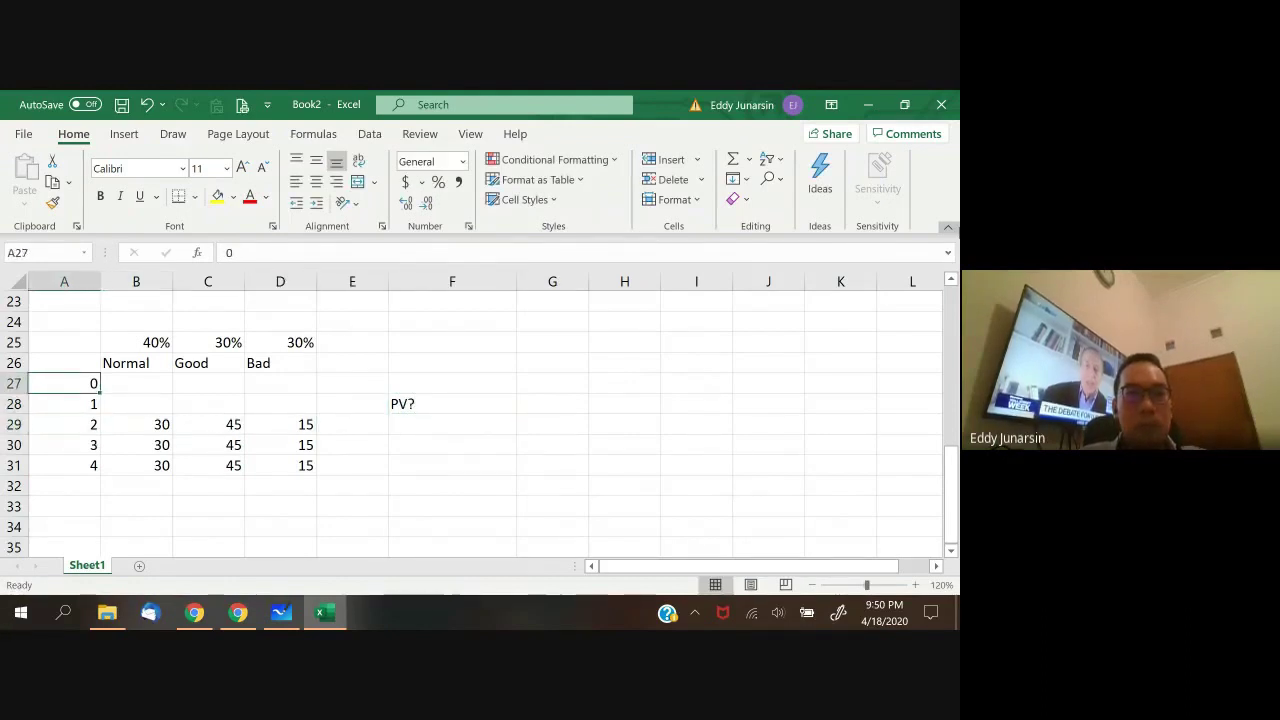
key(Right)
key(Right)
key(Right)
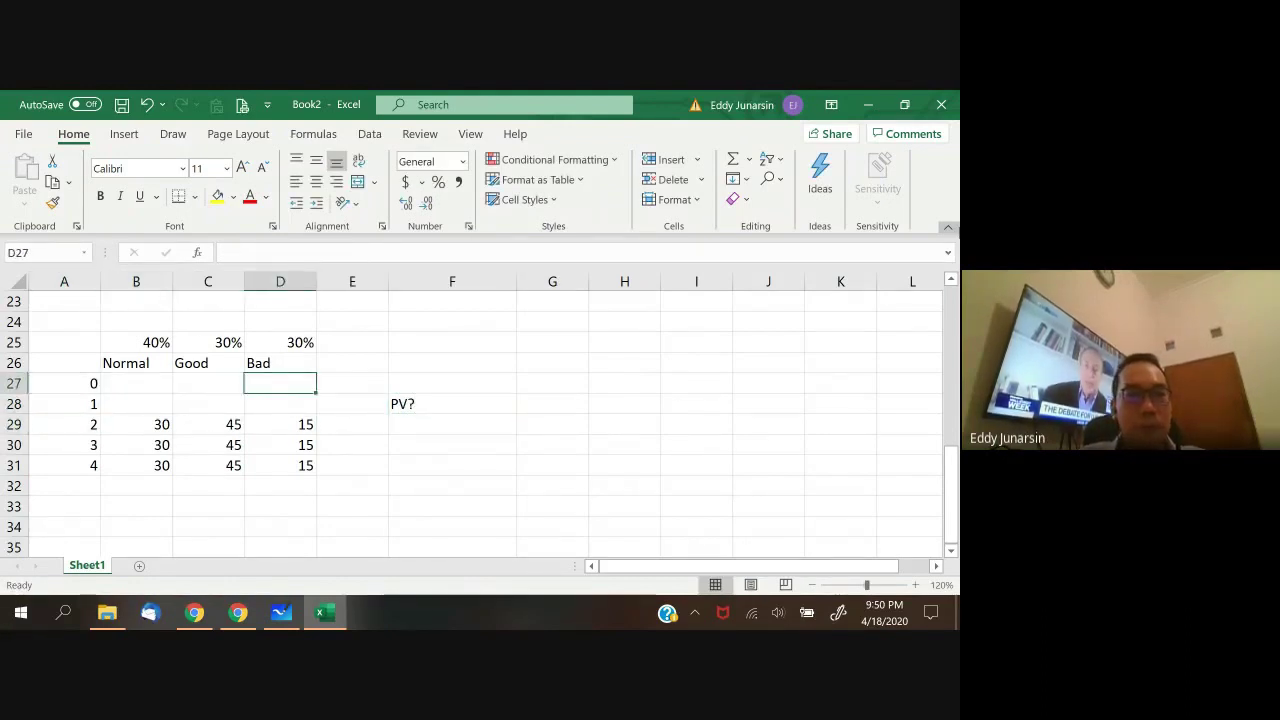
key(Right)
key(Left)
key(Left)
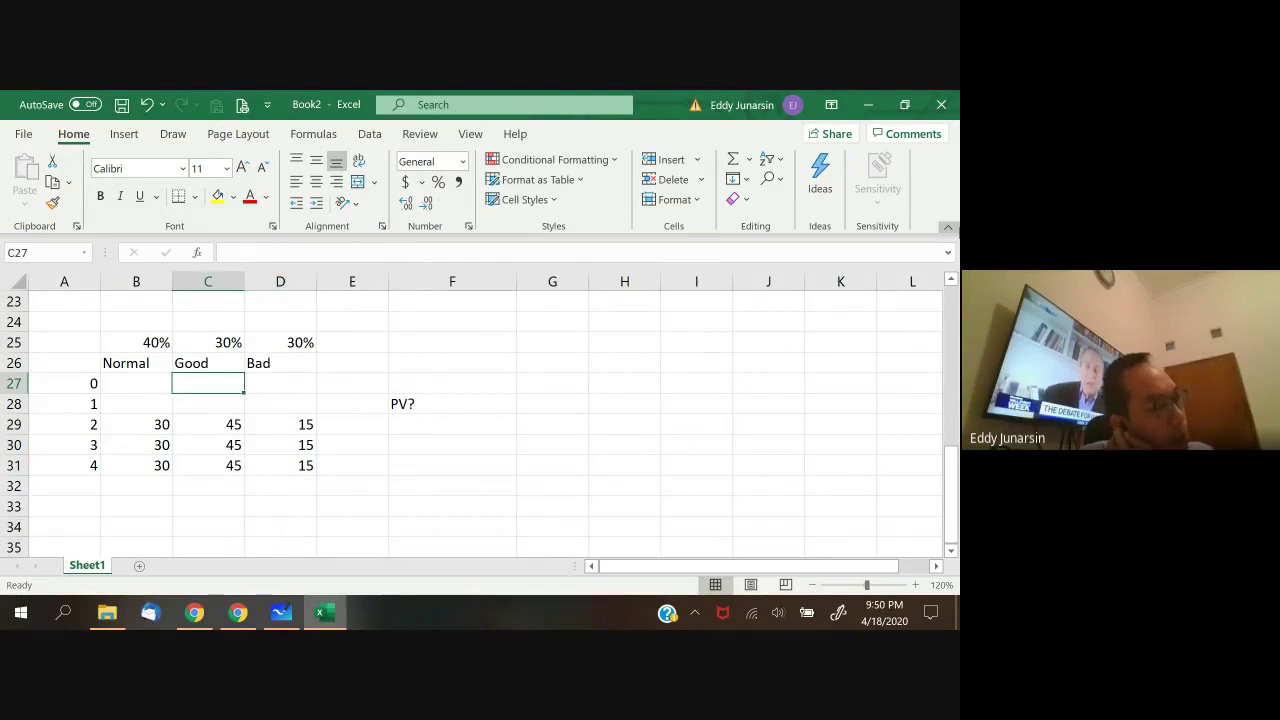
key(Left)
key(Left)
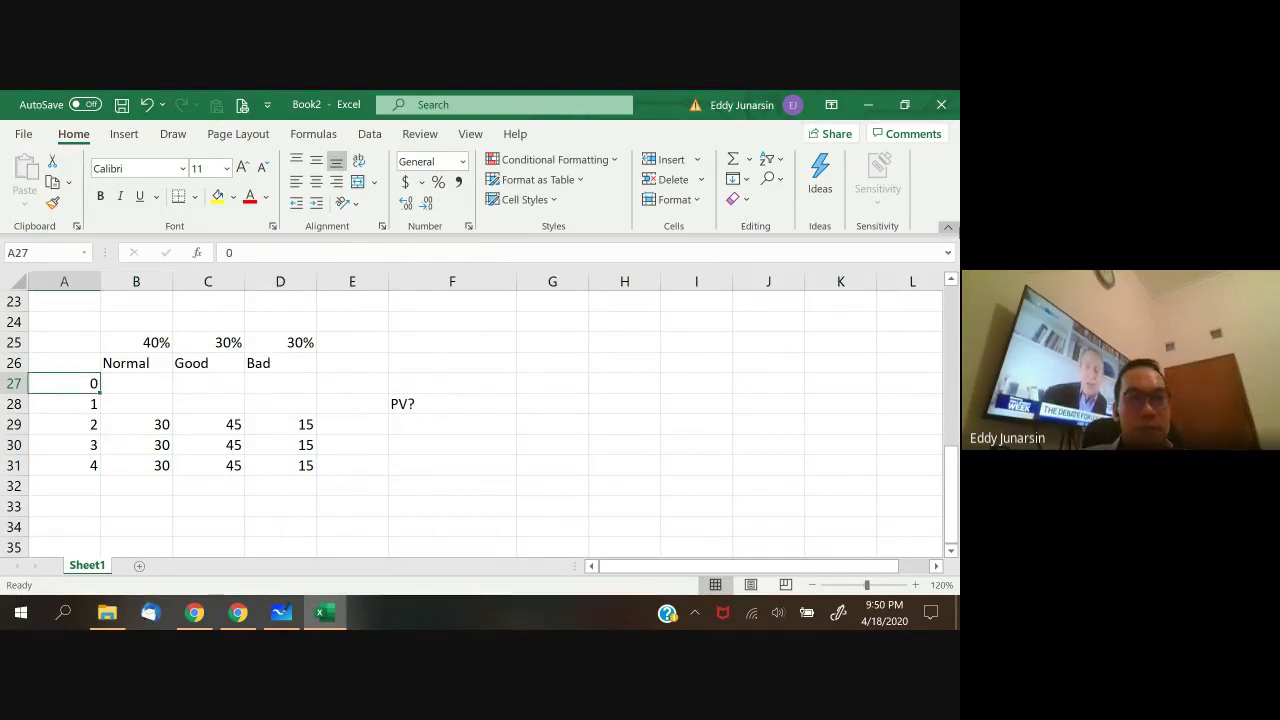
- Clear the "PV?" note from F28 beside the year 1 row
scroll(521, 314, up, 2)
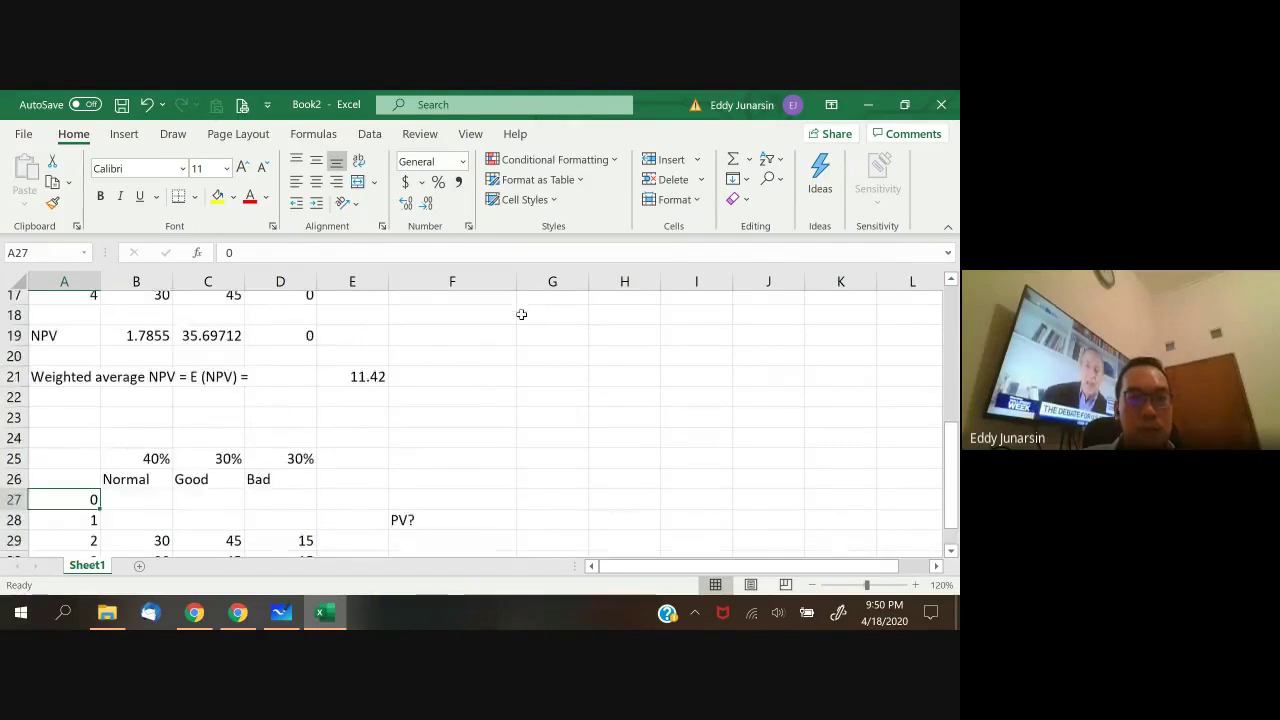
scroll(507, 352, down, 2)
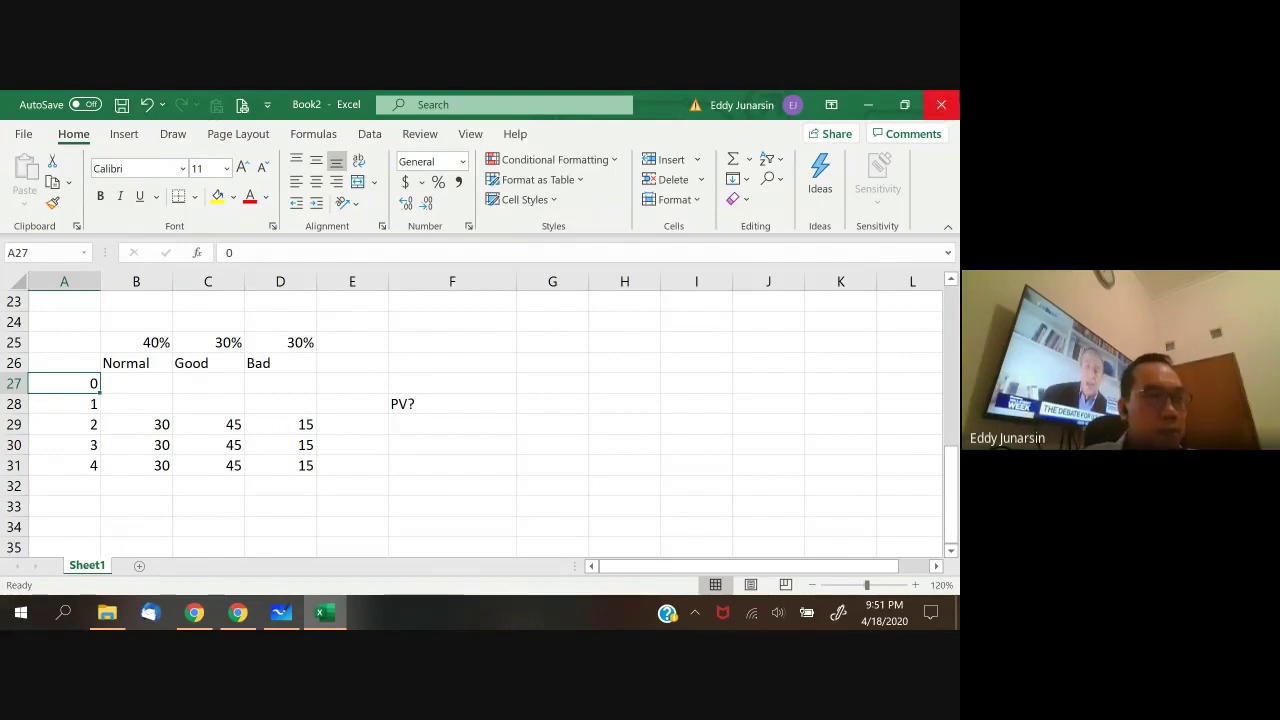
key(Right)
key(Right)
key(Right)
key(Right)
key(Down)
key(Right)
key(Delete)
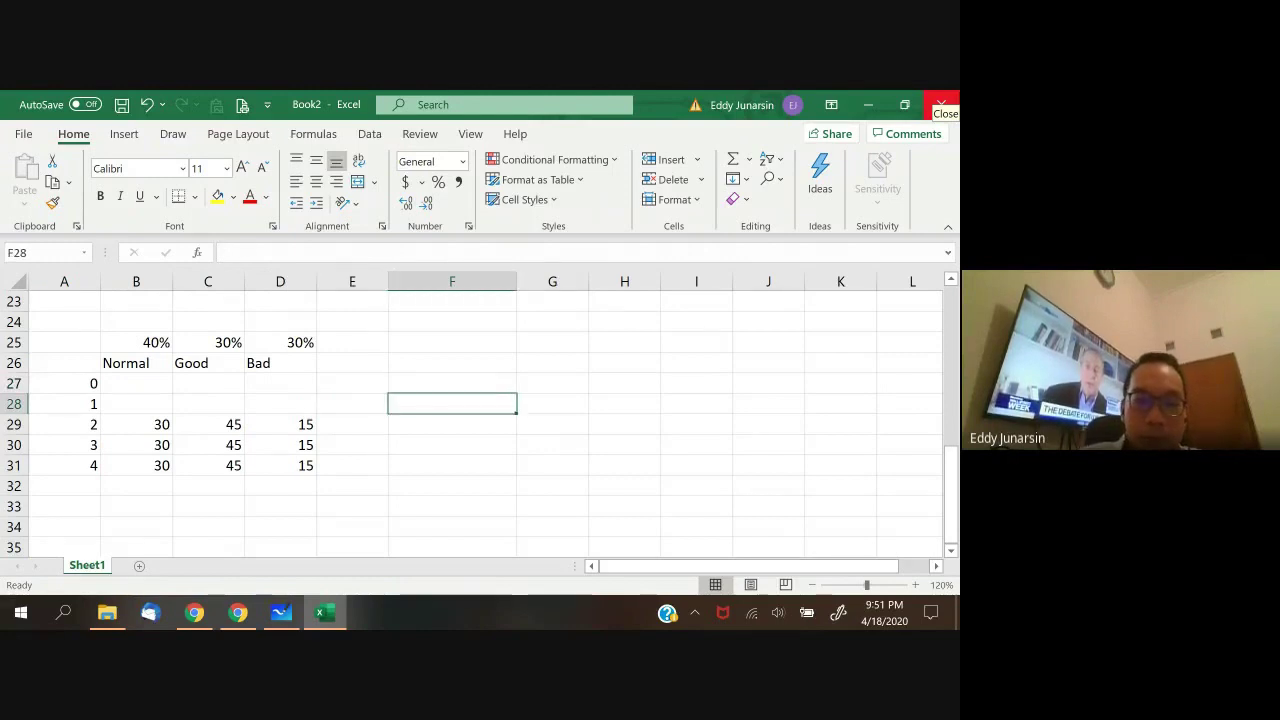
- Examine the year 0 and year 1 rows across the three scenarios in the copied cash-flow table
key(Left)
key(Left)
key(Left)
key(Left)
key(Up)
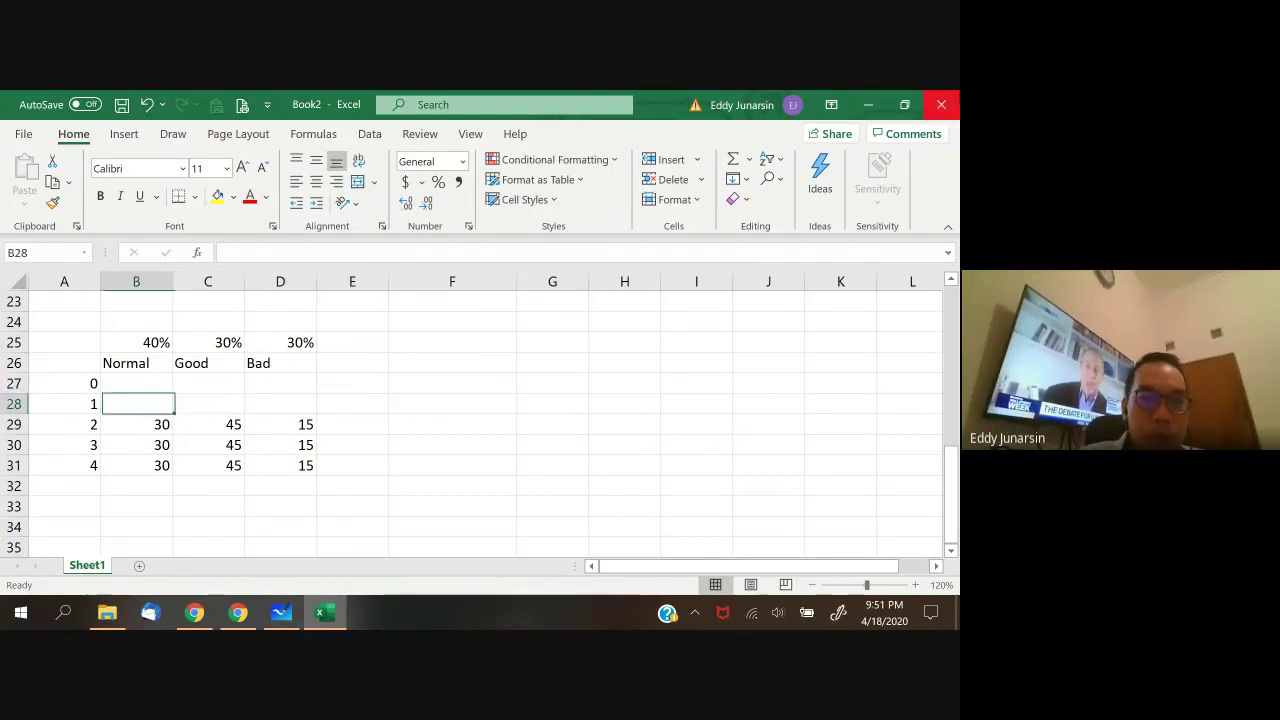
key(Left)
key(Right)
key(Right)
key(Right)
key(Right)
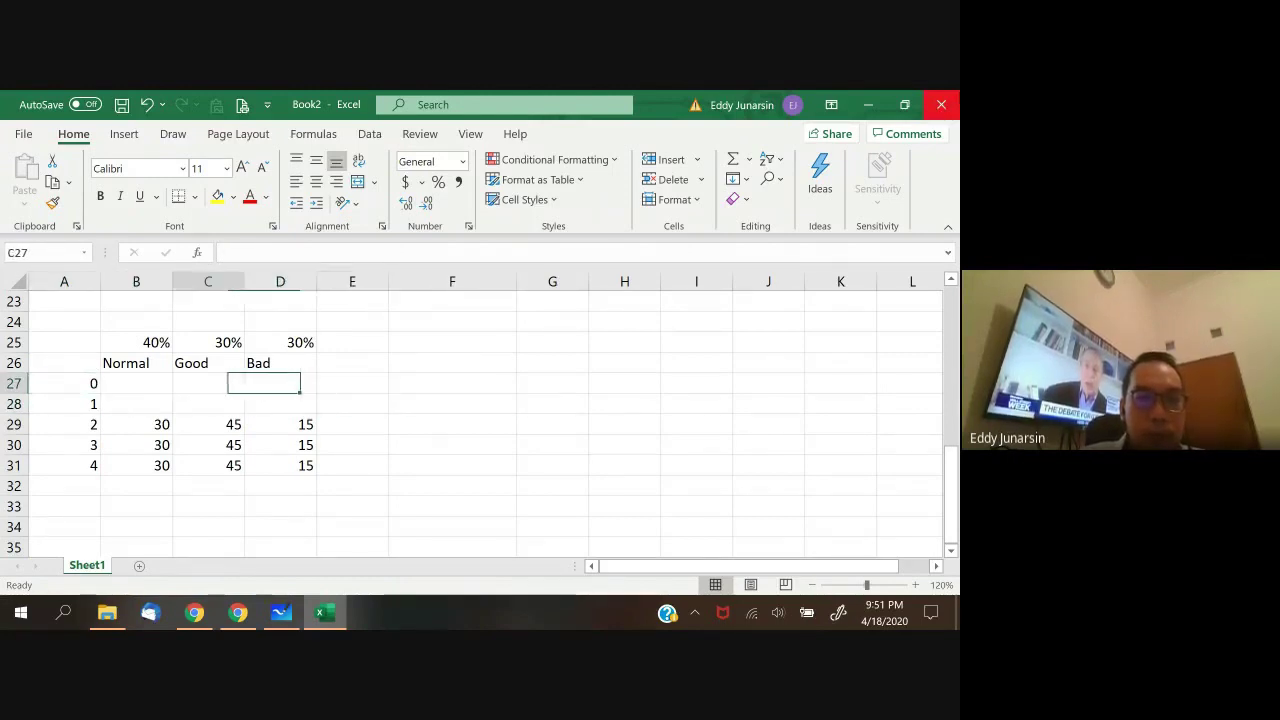
key(Left)
key(Left)
key(Left)
key(Left)
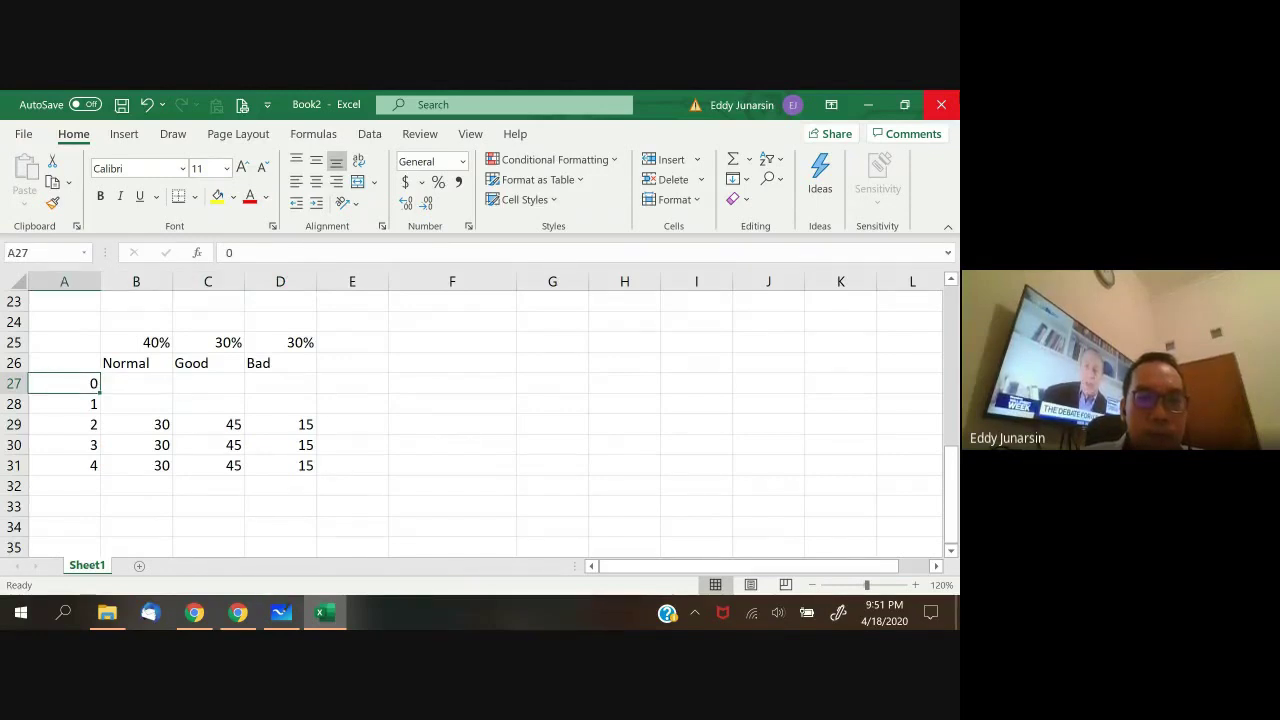
key(Right)
key(Right)
key(Right)
key(Right)
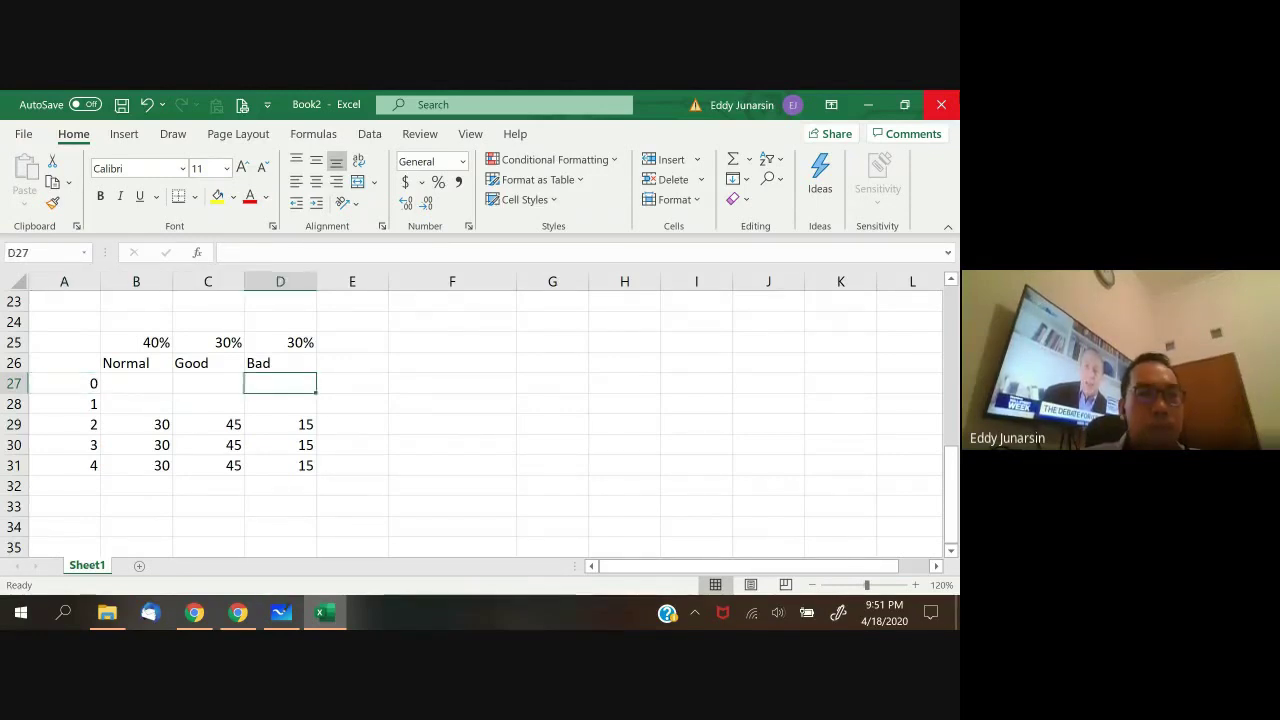
key(Down)
key(Left)
key(Left)
key(Left)
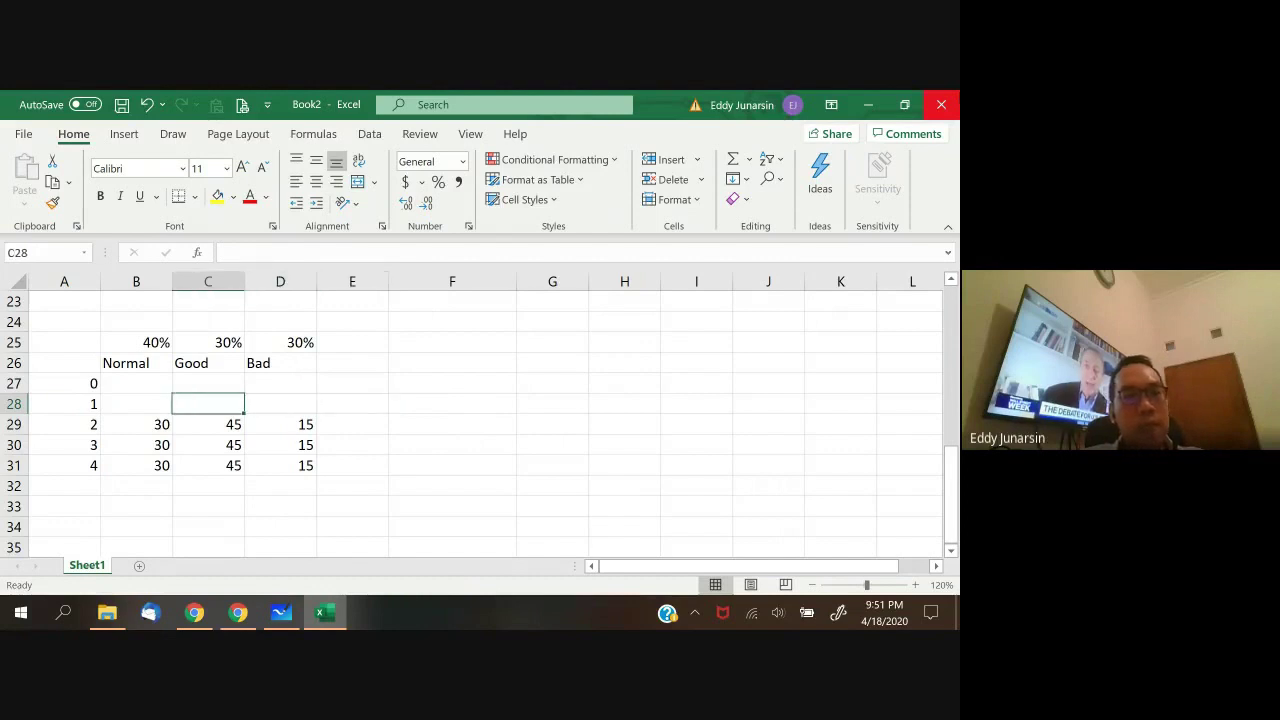
- Enter the label "PV" in A33 below the copied cash-flow table
key(Down)
key(Down)
key(Down)
key(Down)
key(Down)
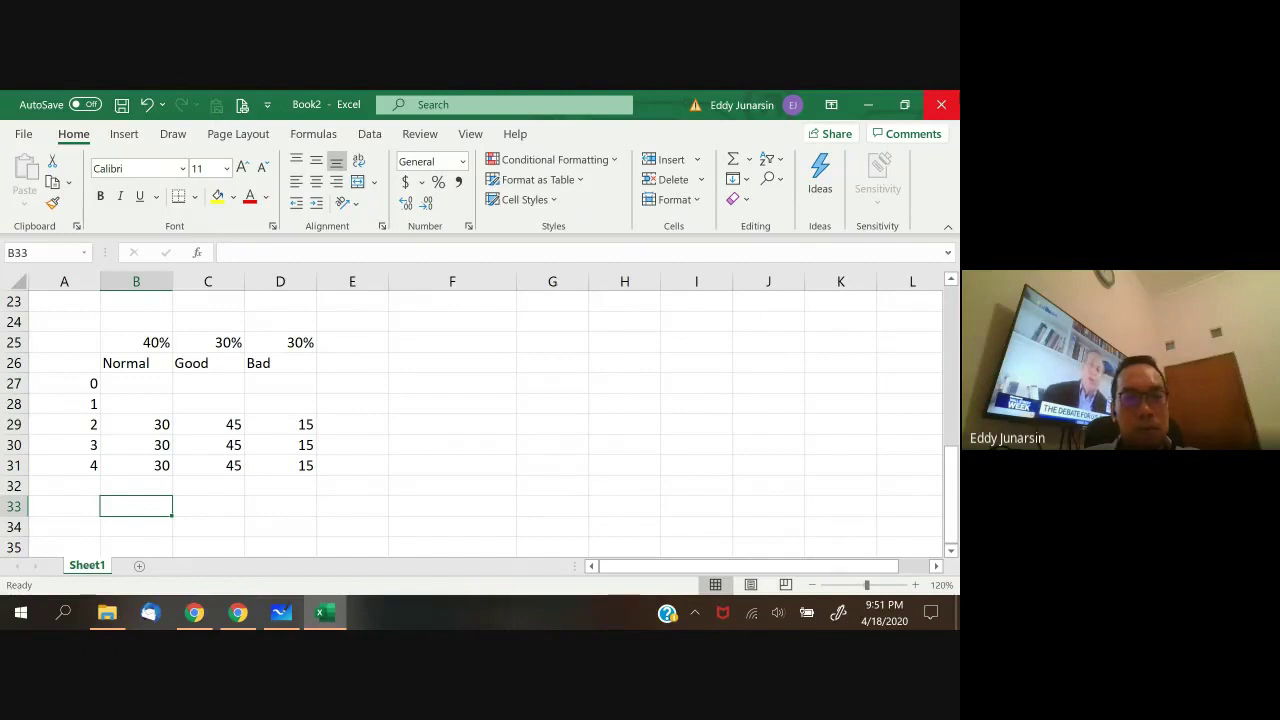
key(Left)
text(PV)
key(Return)
key(Up)
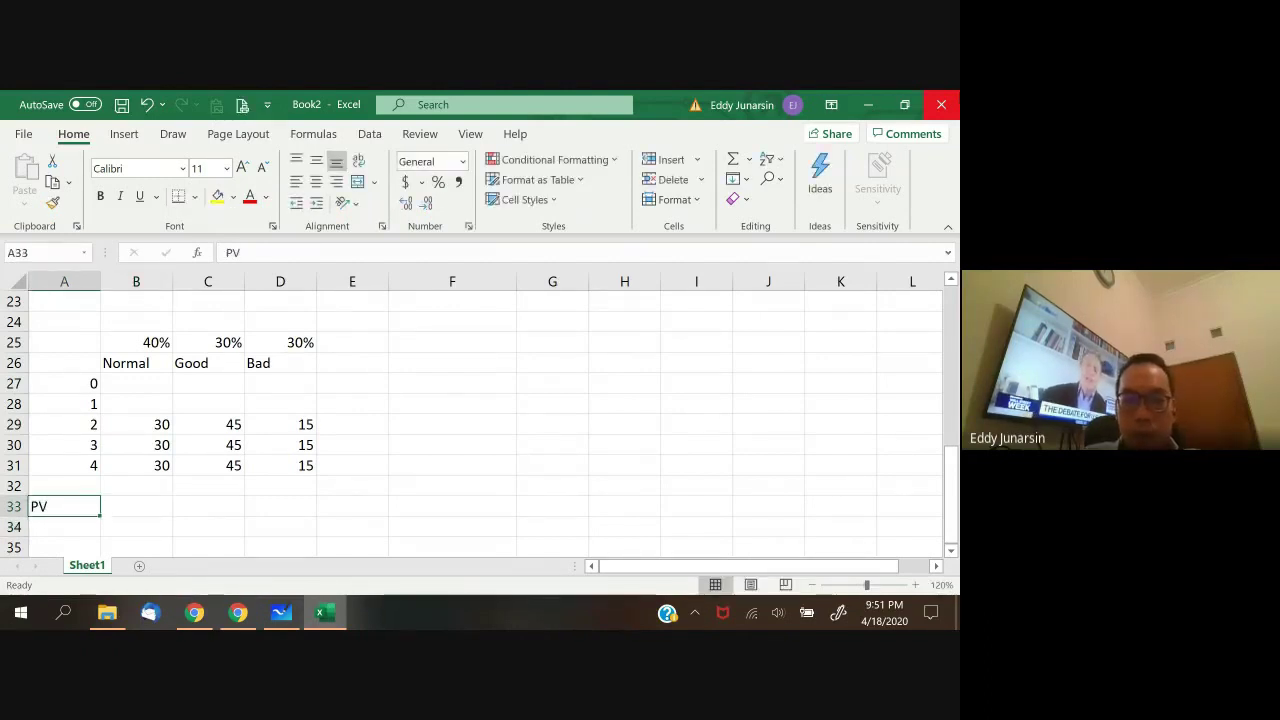
- Begin the Normal scenario's present value formula in B33 with the discounted year 2 cash flow, =B29/(1+10%)^2
key(Right)
text(=)
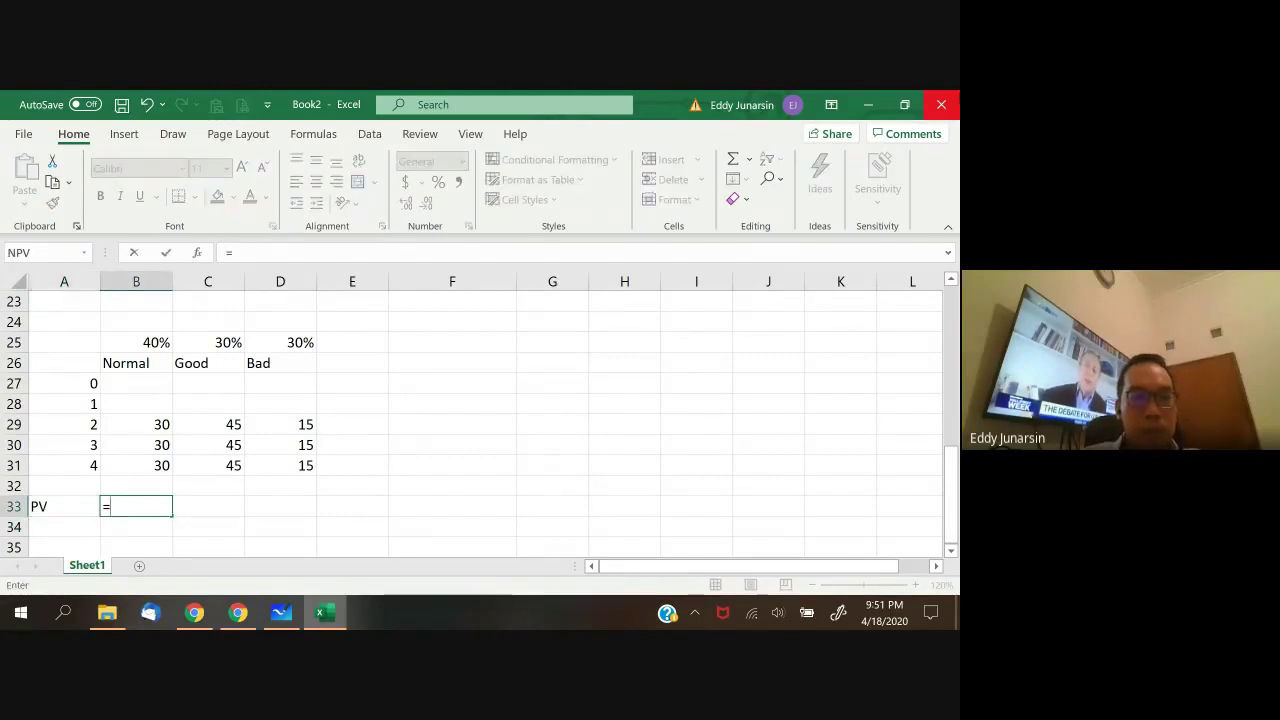
key(Up)
key(Up)
key(Up)
key(Up)
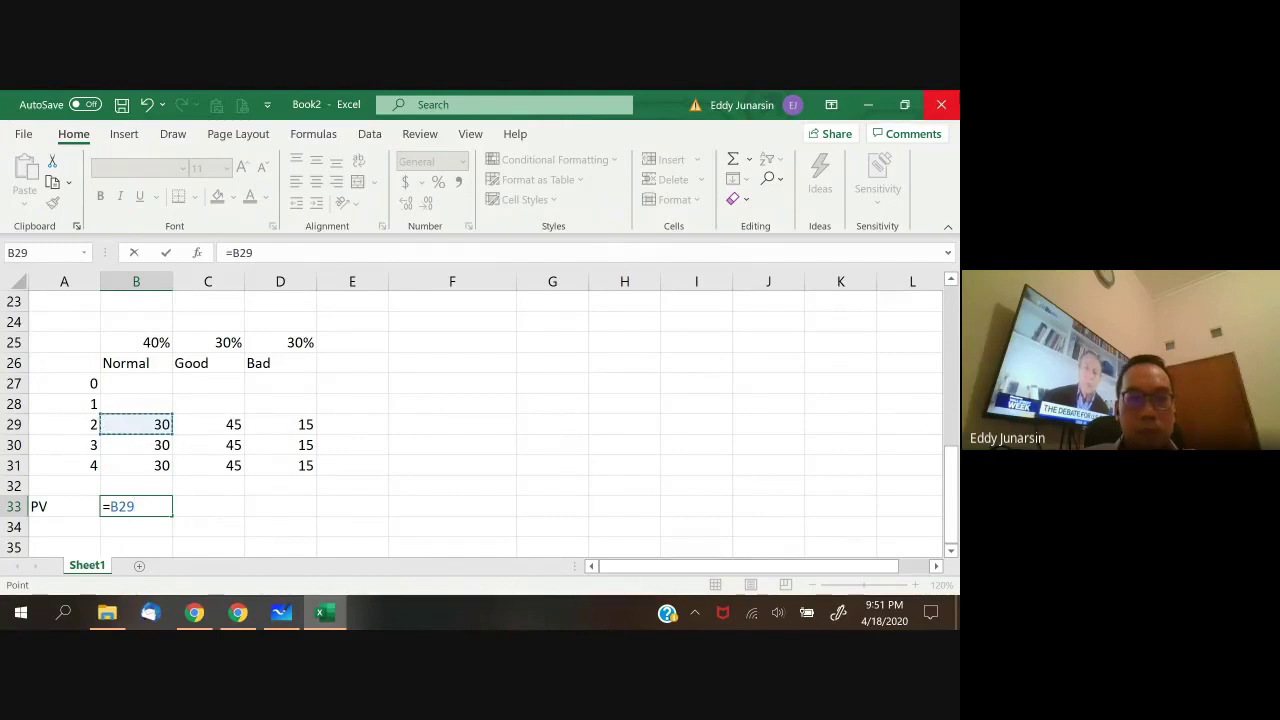
text(/(1+)
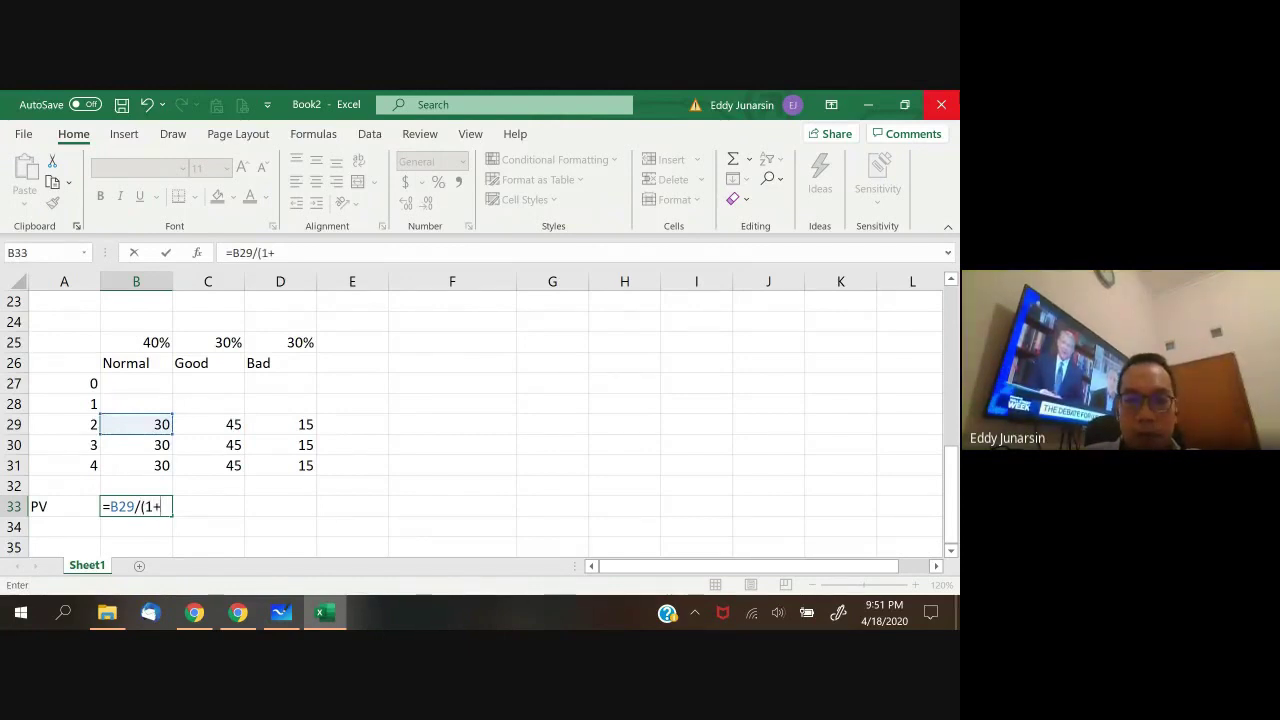
text(10%)
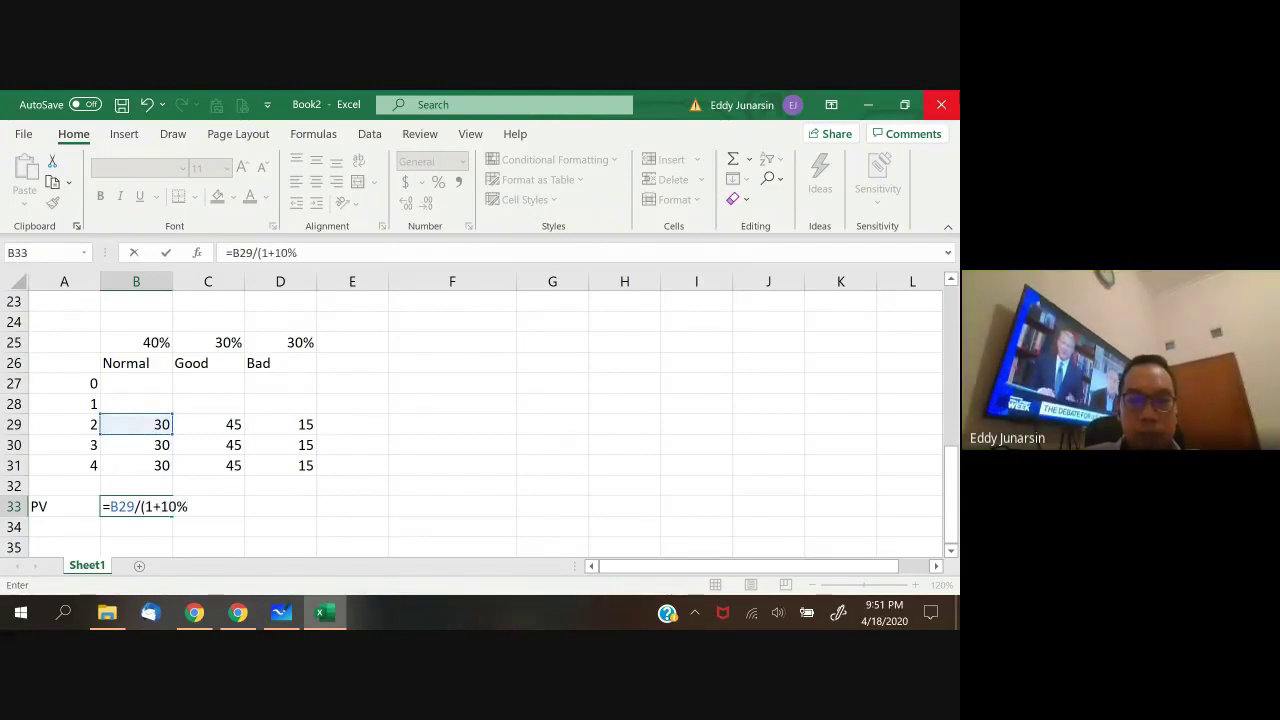
text()^)
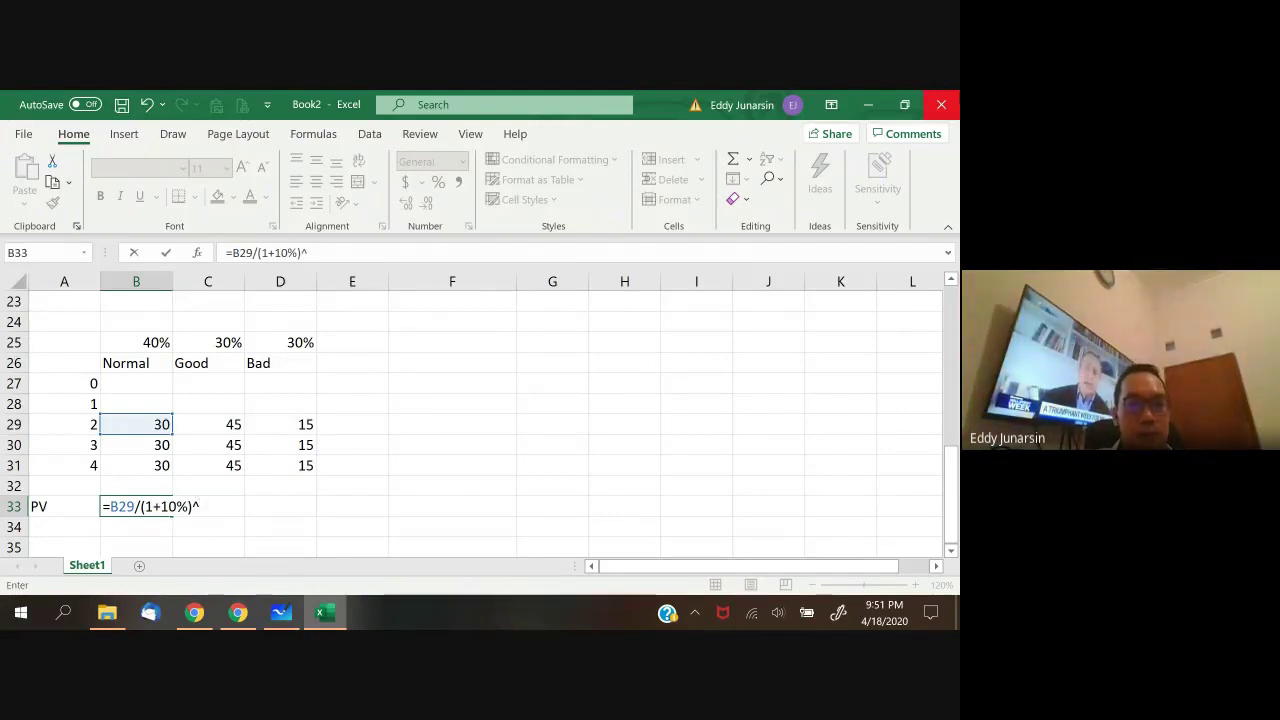
key(Up)
key(Up)
key(Up)
key(Up)
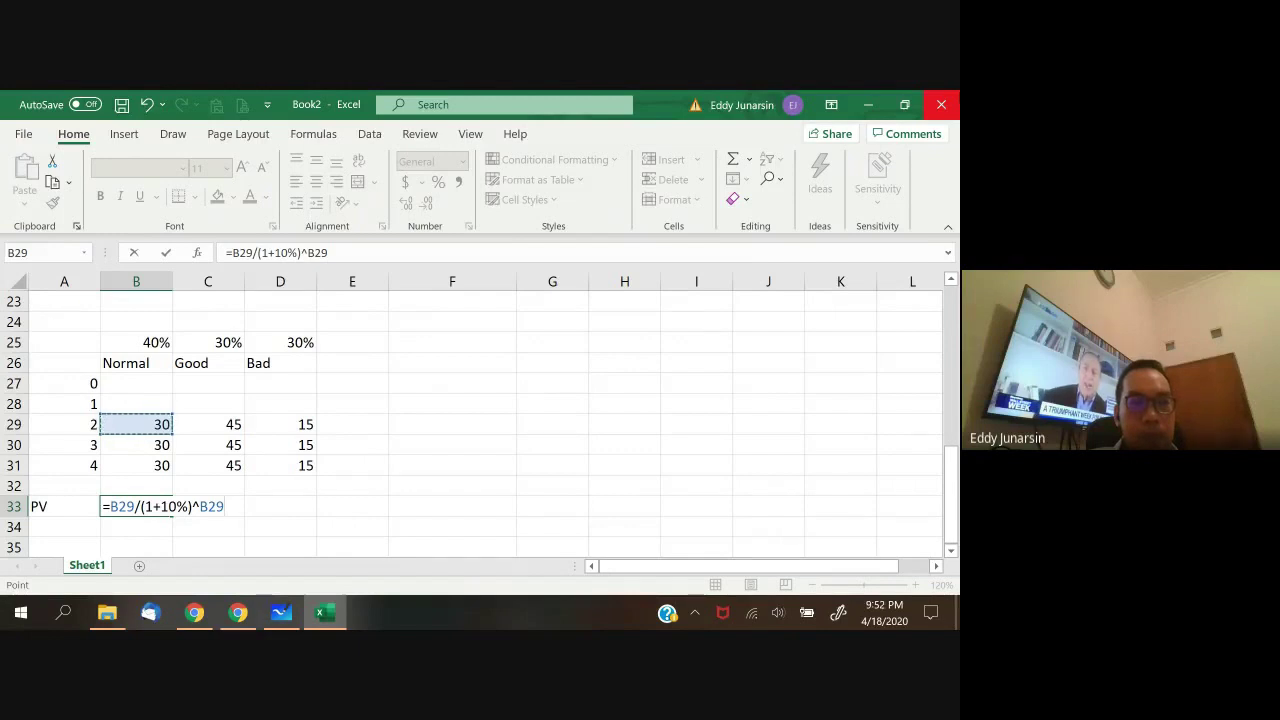
key(Up)
key(Up)
key(Down)
key(Down)
key(Down)
key(Down)
key(Right)
key(Down)
key(BackSpace)
key(BackSpace)
key(BackSpace)
text(2)
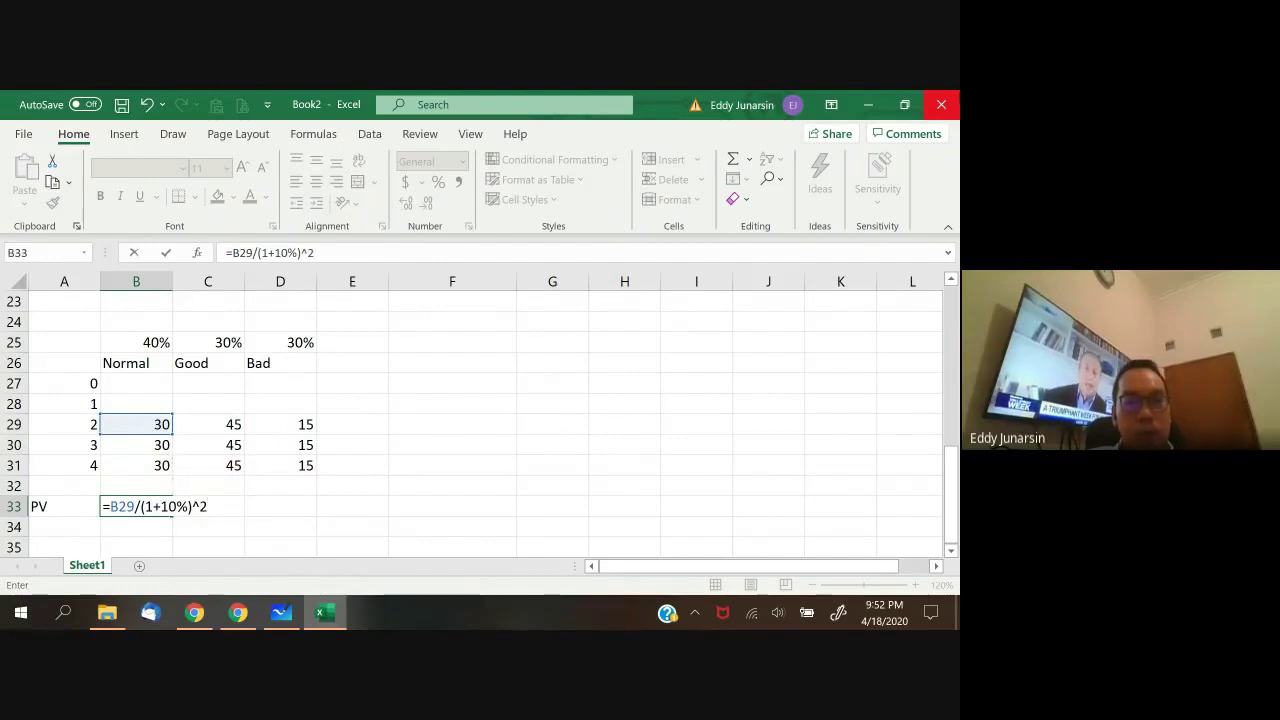
- Add the discounted year 3 cash flow to the formula in B33 as +B30/(1+10%)^3
text(+)
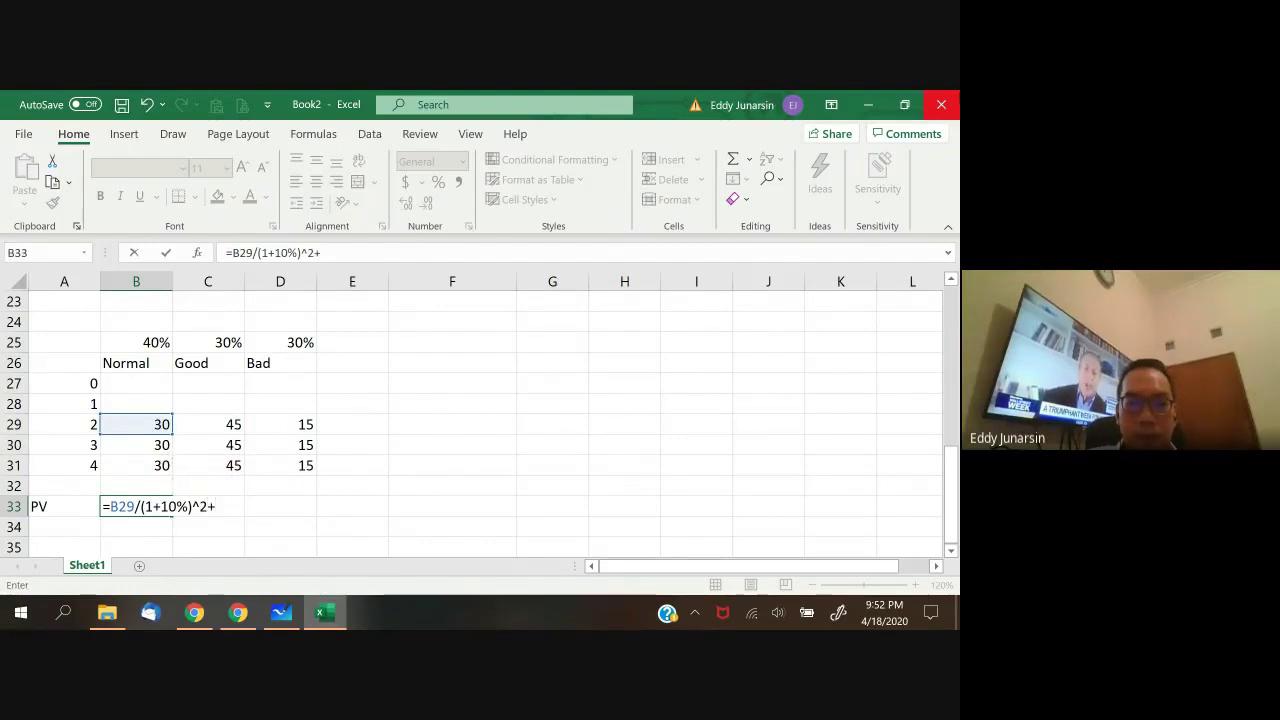
key(Up)
key(Up)
key(Up)
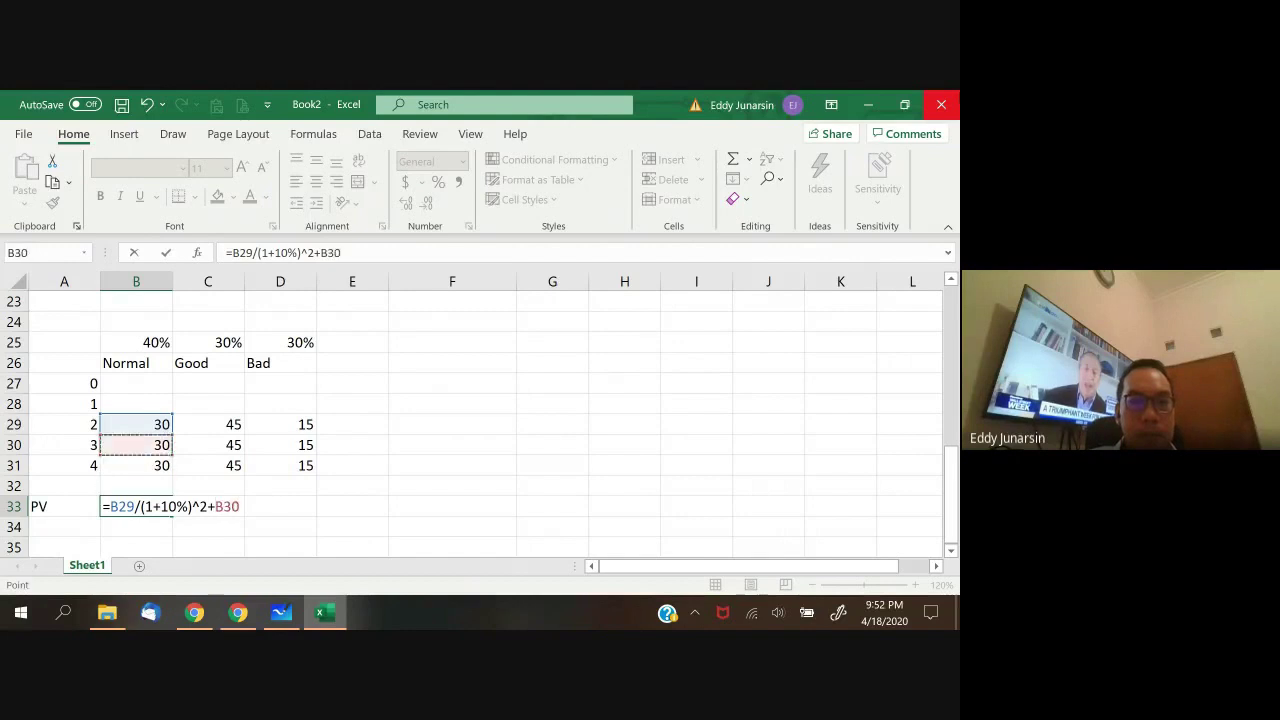
text(/()
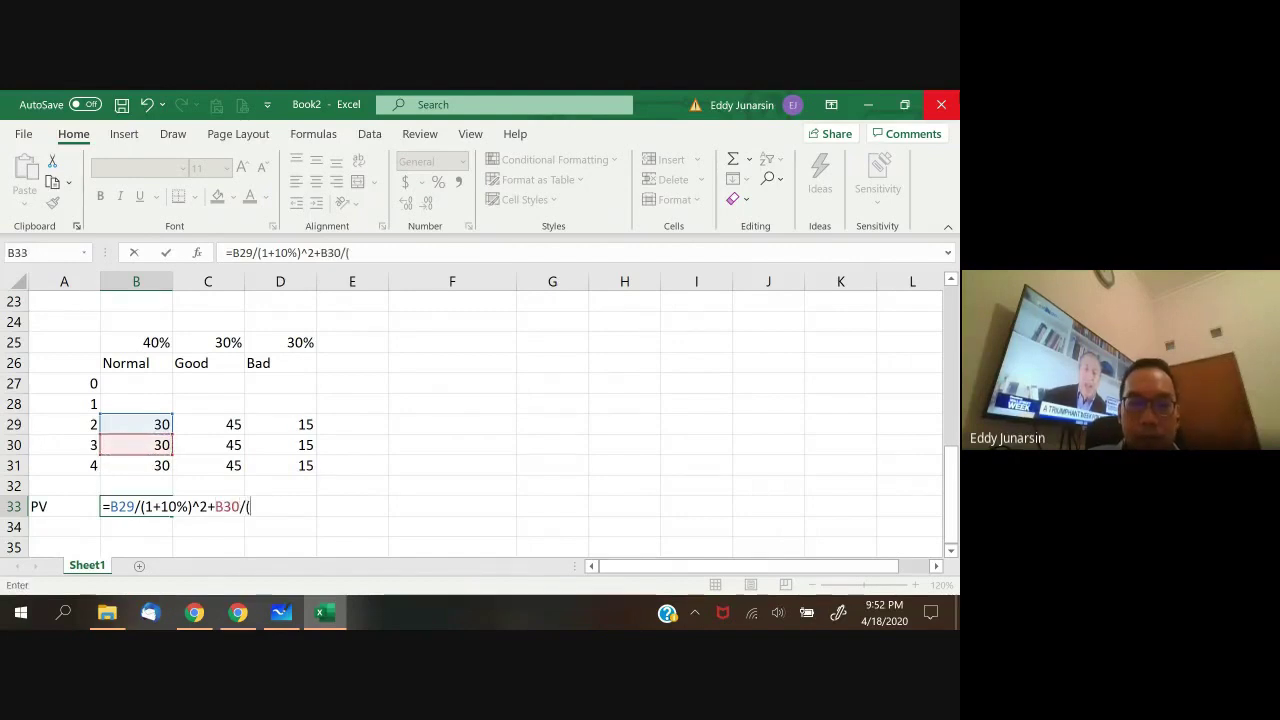
text(1-+10%)^)
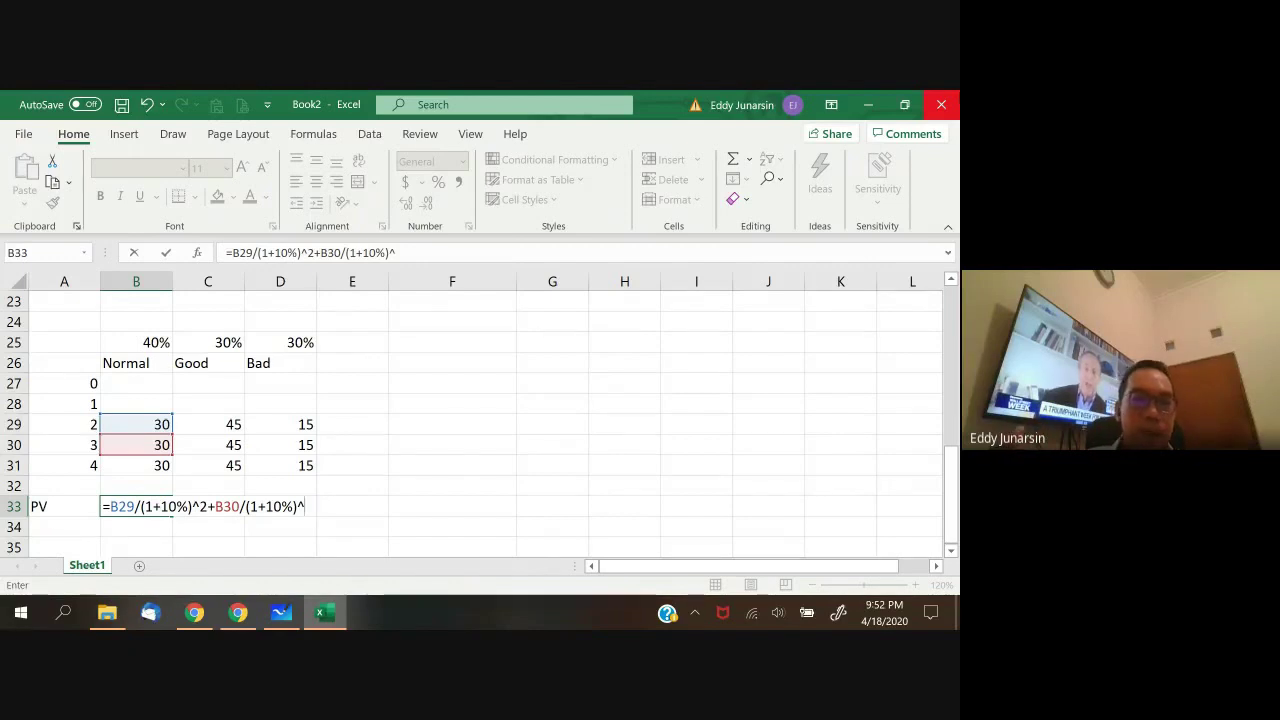
text(3)
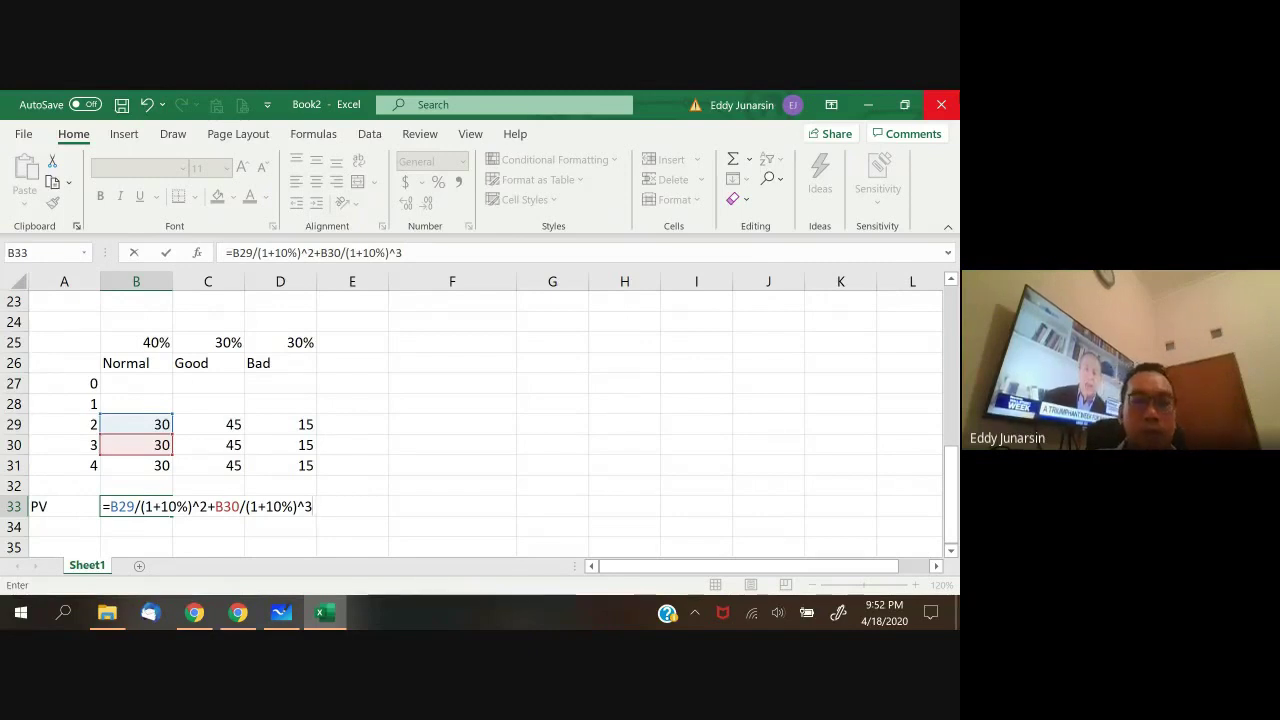
- Complete the formula in B33 with the discounted year 4 cash flow, +B31/(1+10%)^4
text(+)
key(Left)
key(Up)
key(Up)
key(Right)
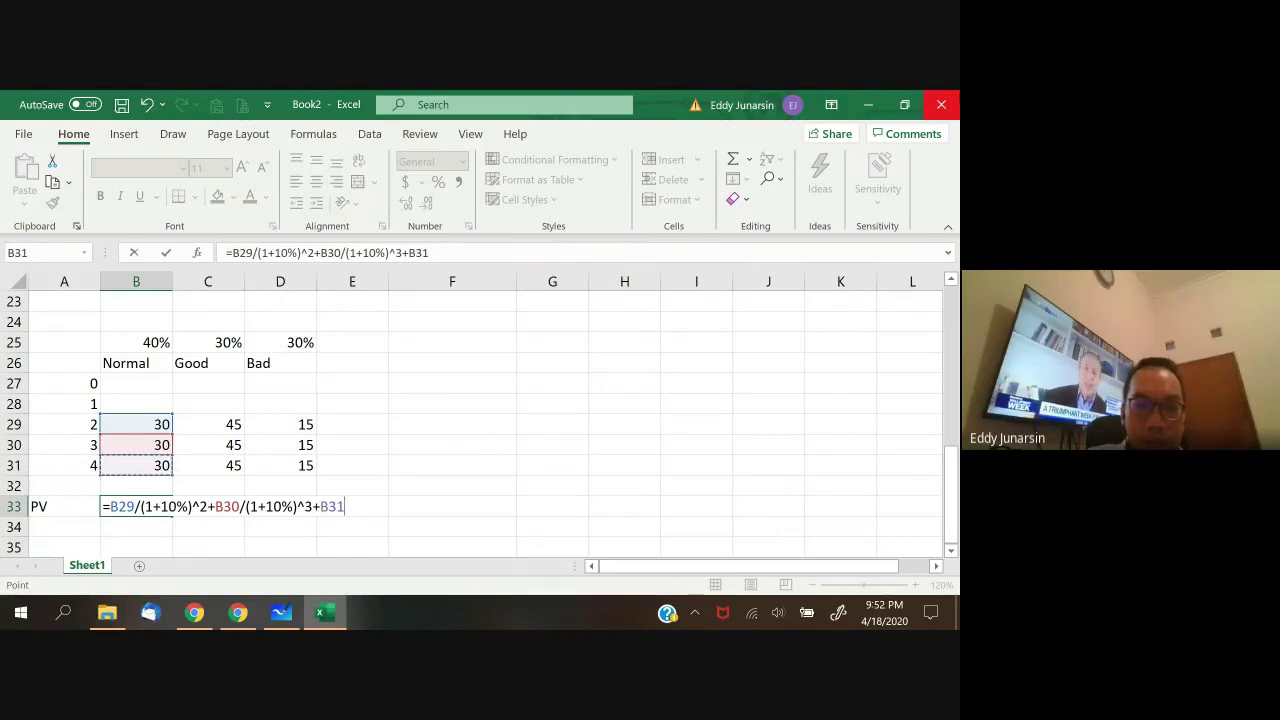
text(/(1+)
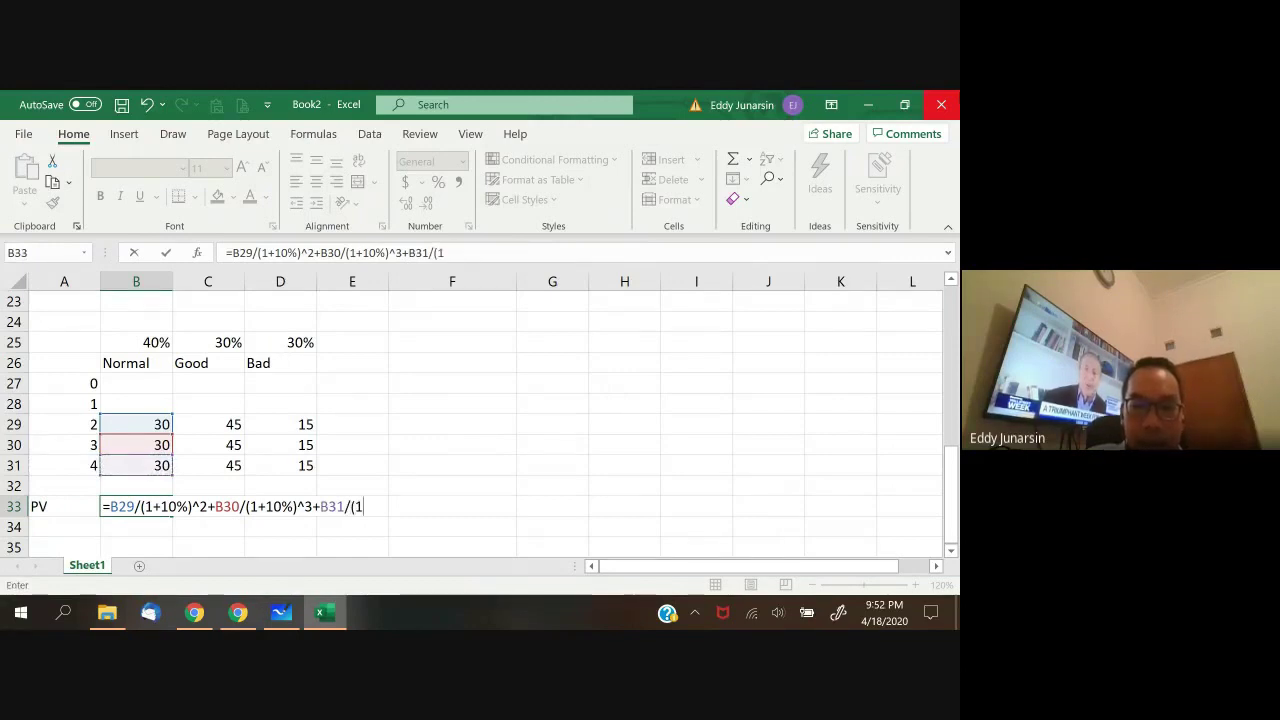
text(10%)
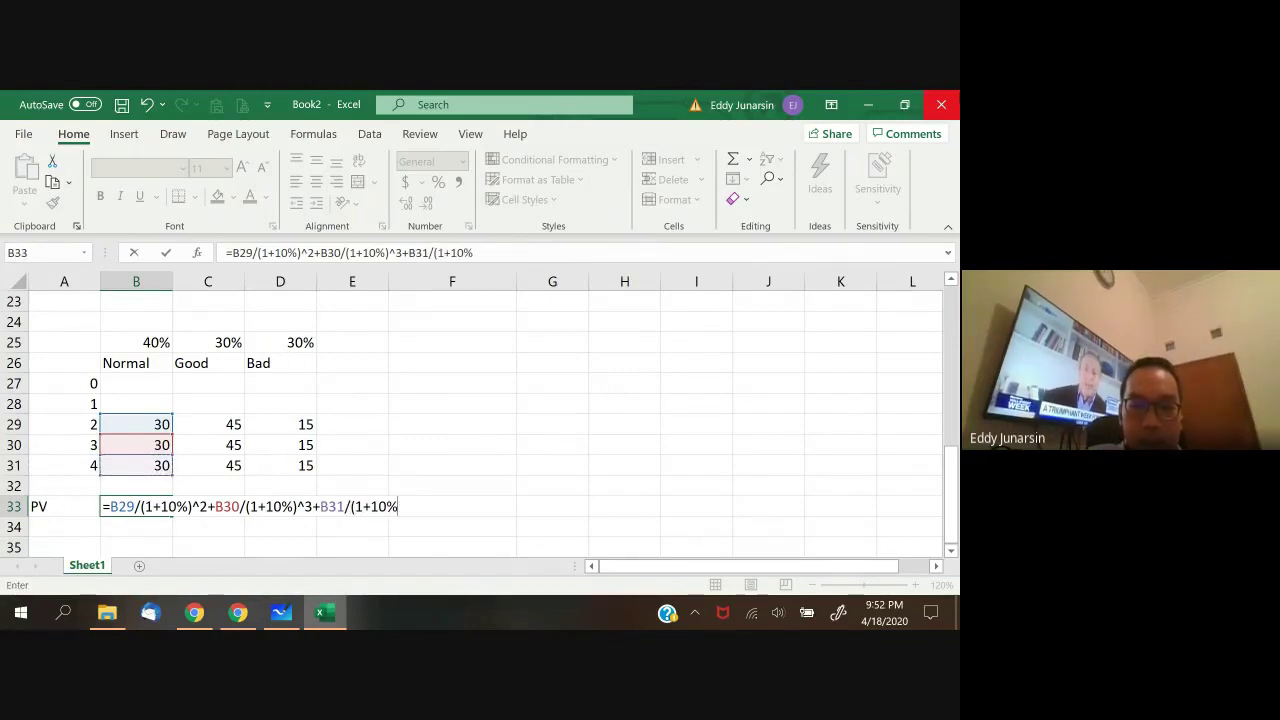
text()^)
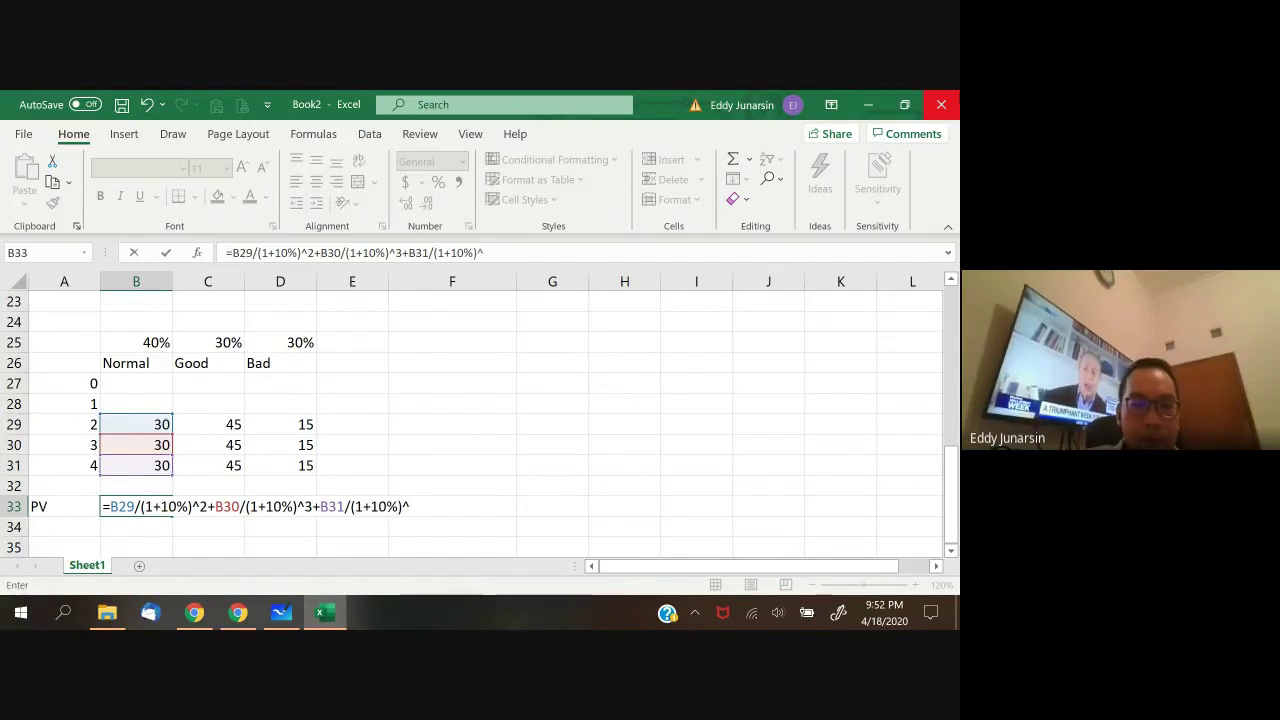
text(4)
key(Return)
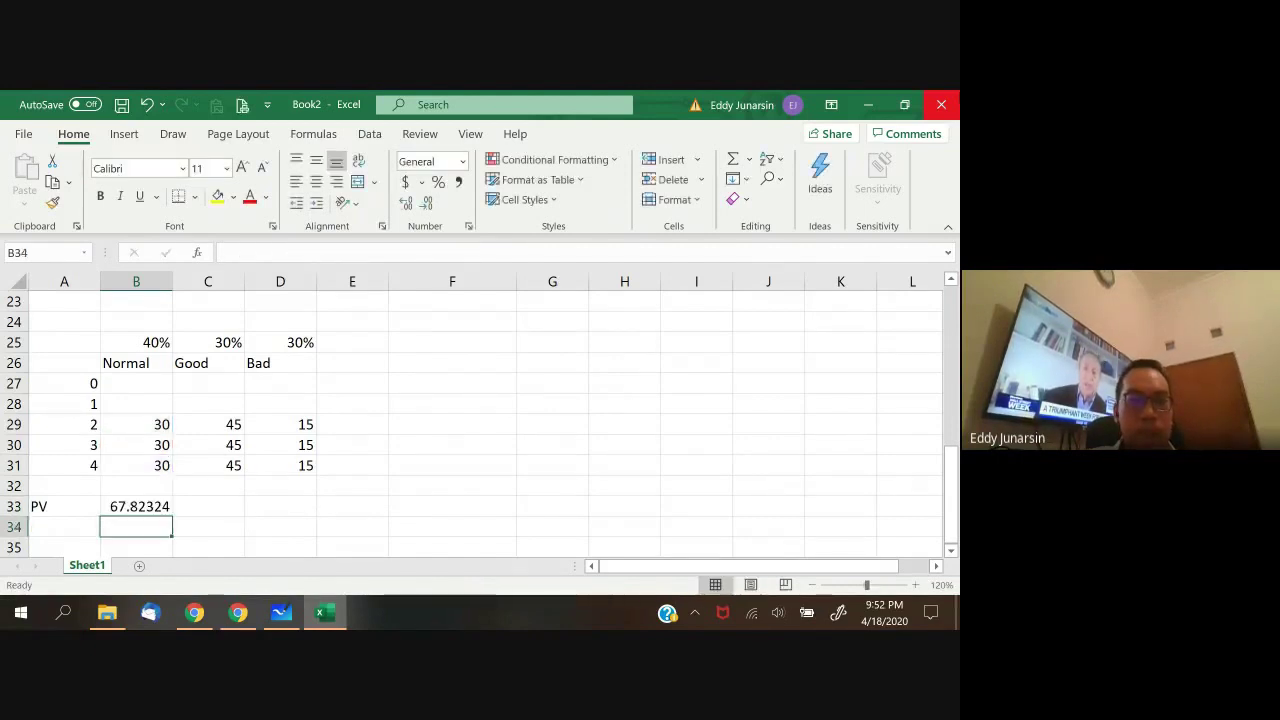
- Copy the present value formula from B33 across to the Good and Bad scenarios in C33:D33
click(136, 506)
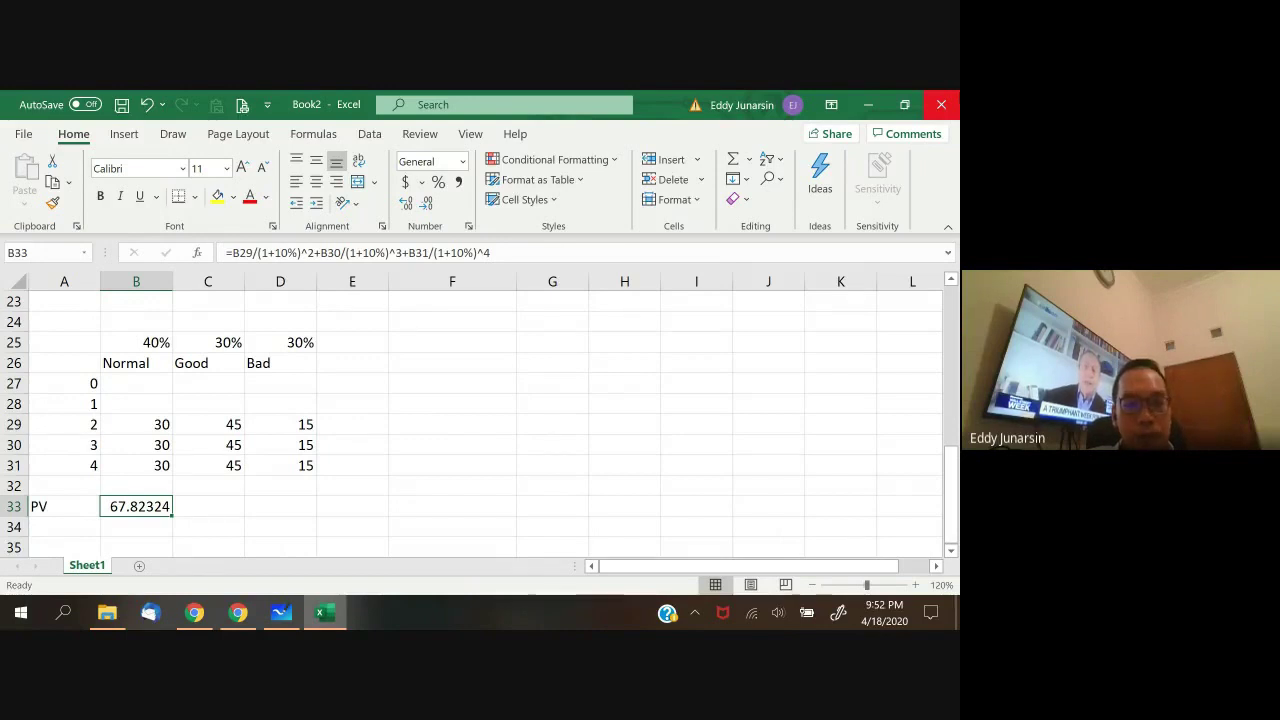
key(ctrl+c)
key(shift+Right)
key(shift+Right)
key(ctrl+v)
click(64, 506)
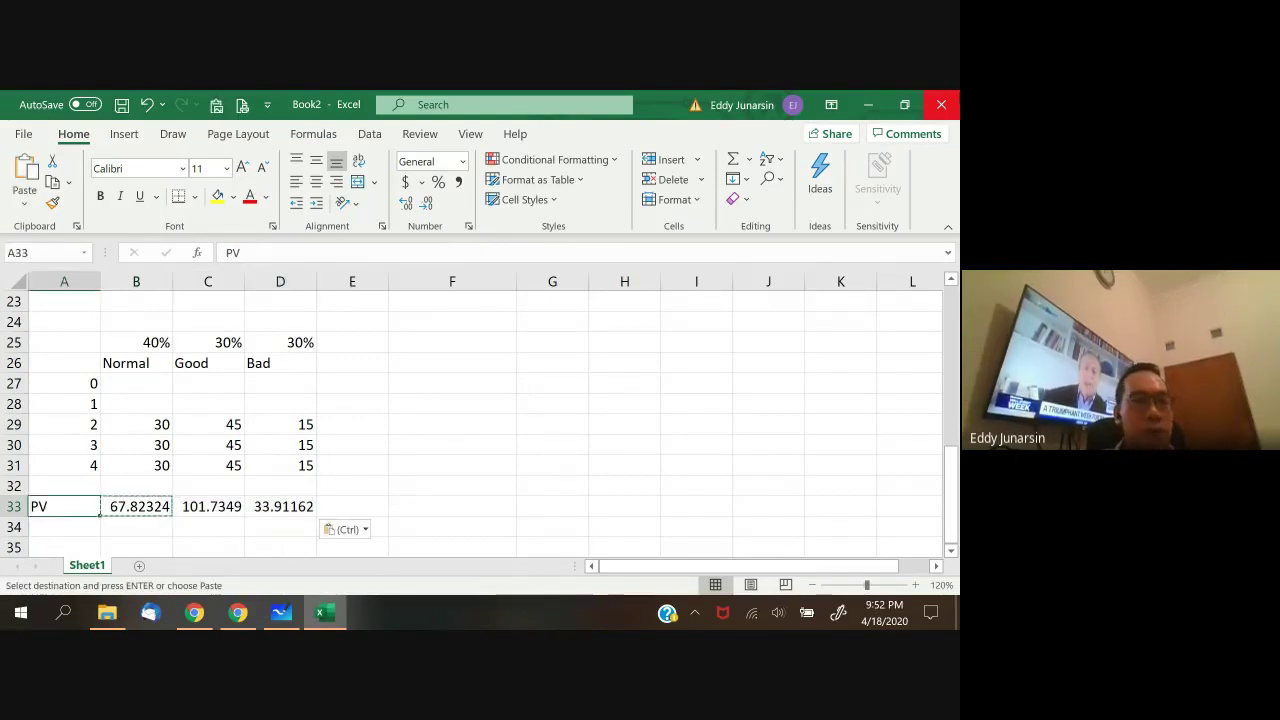
- Enter the label "E (PV)" in F33 beside the scenario present values
key(Right)
key(Right)
key(Right)
key(Right)
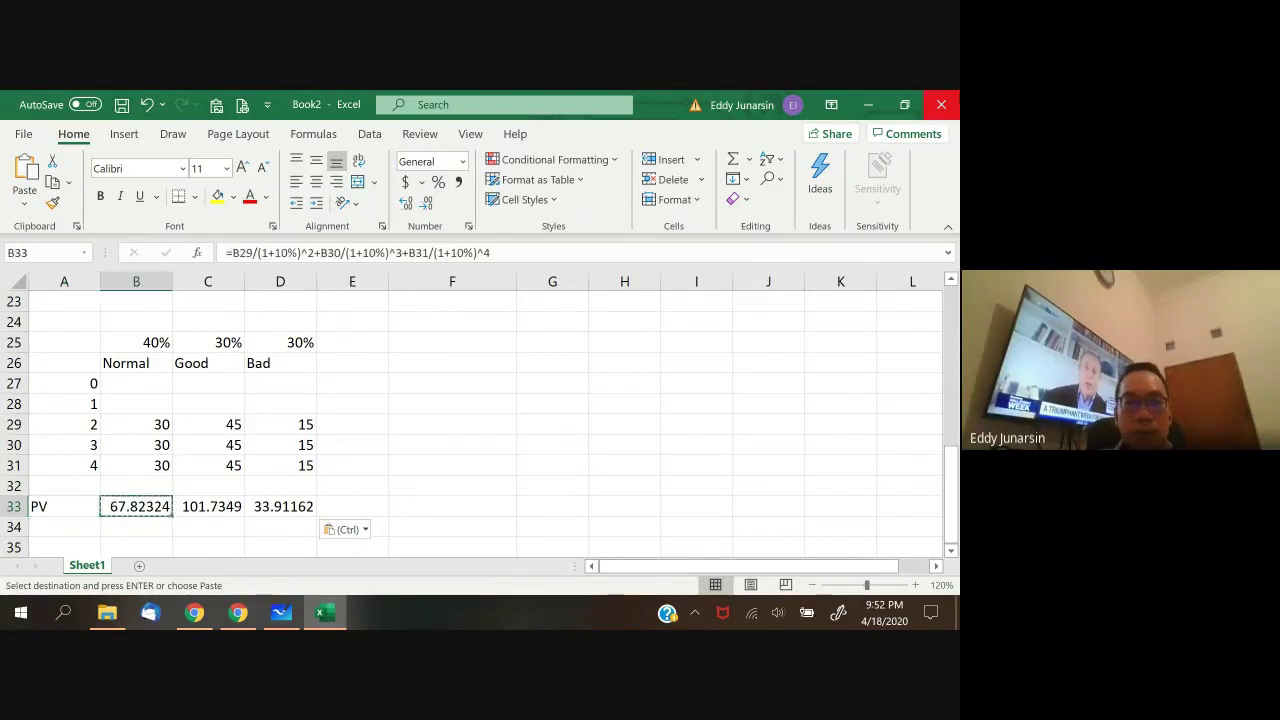
key(Left)
key(Left)
key(Left)
key(Left)
key(Right)
key(Right)
key(Right)
key(Right)
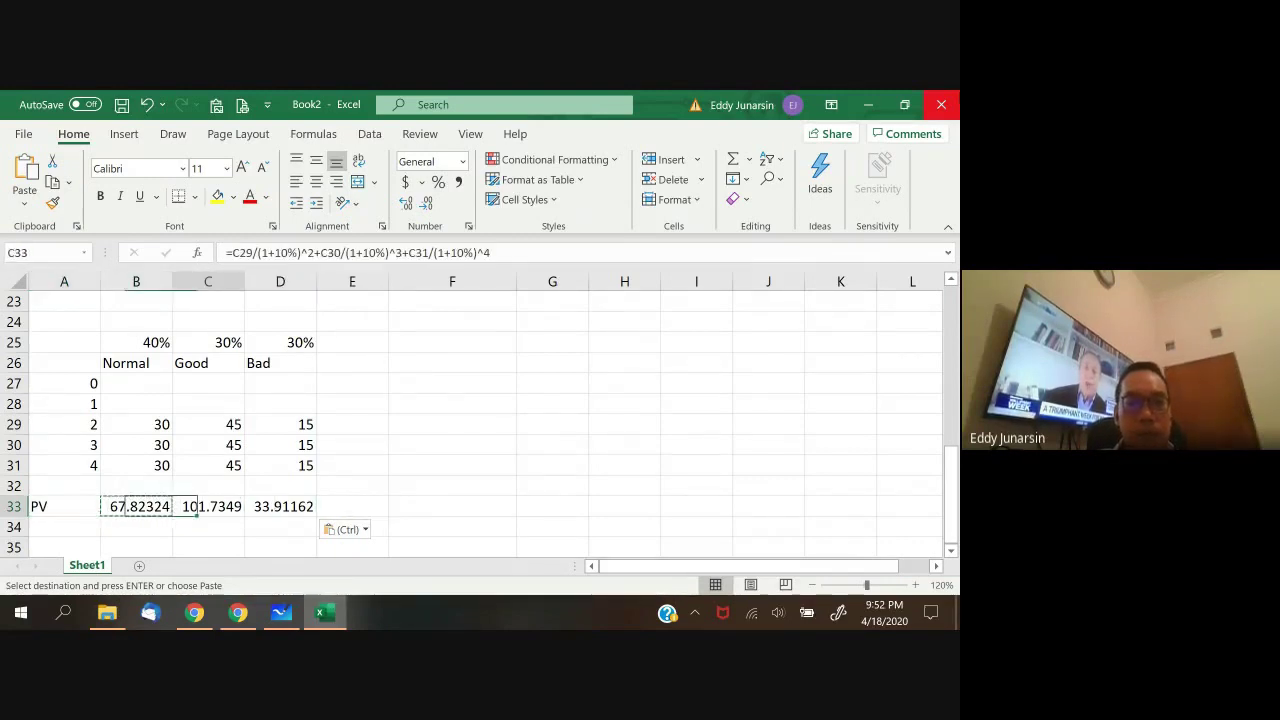
key(Right)
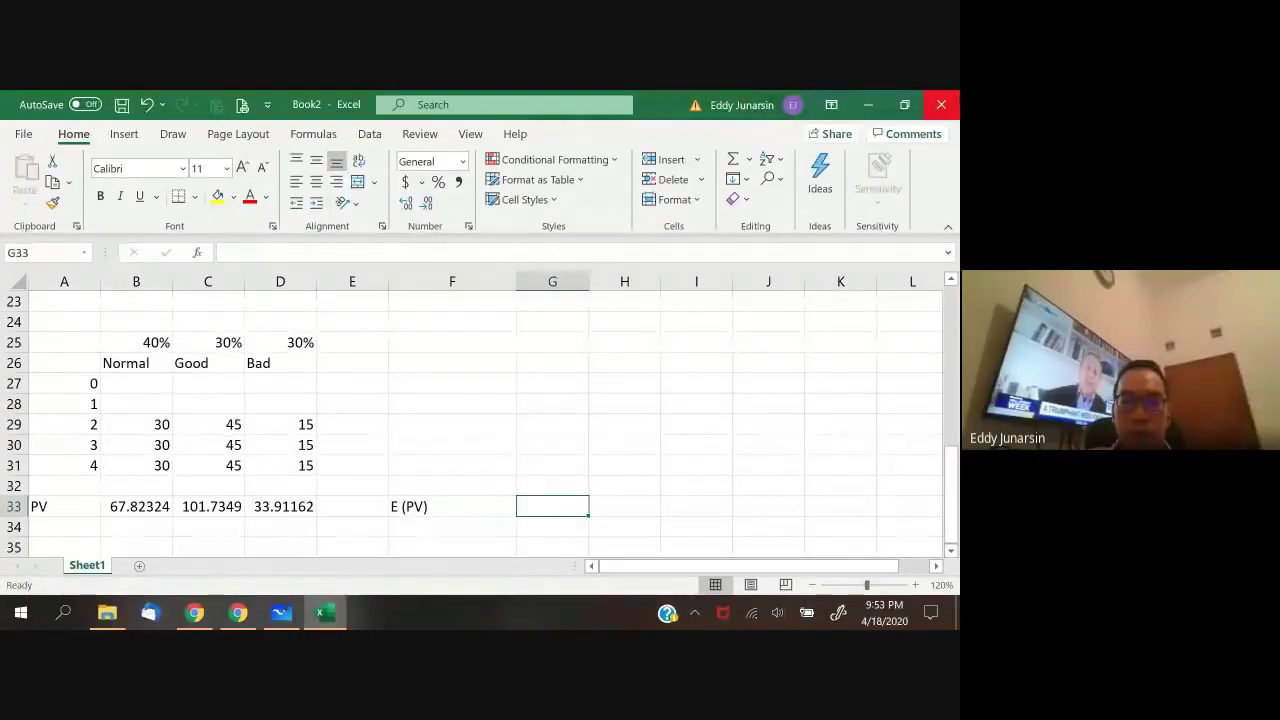
- Start the expected present value formula in G33 with the Normal scenario's present value times its probability, =B33*B25
text(=)
key(Left)
key(Left)
key(Left)
key(Left)
key(Left)
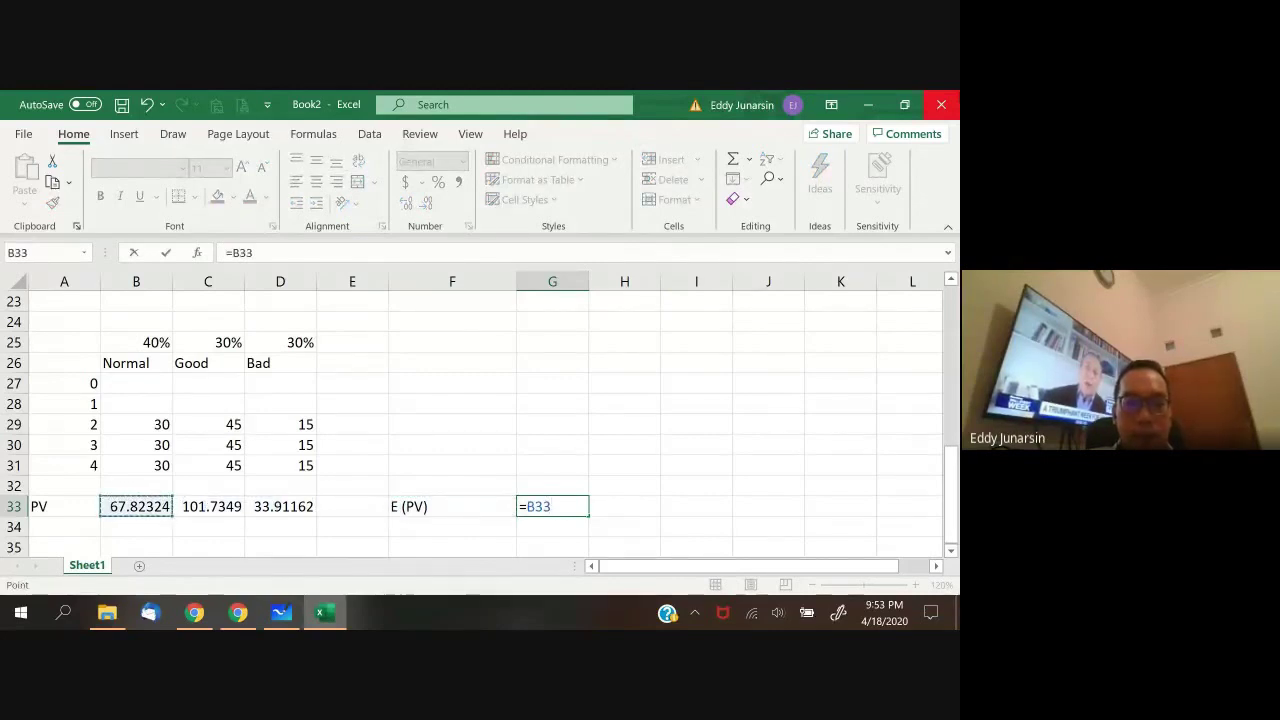
text(*)
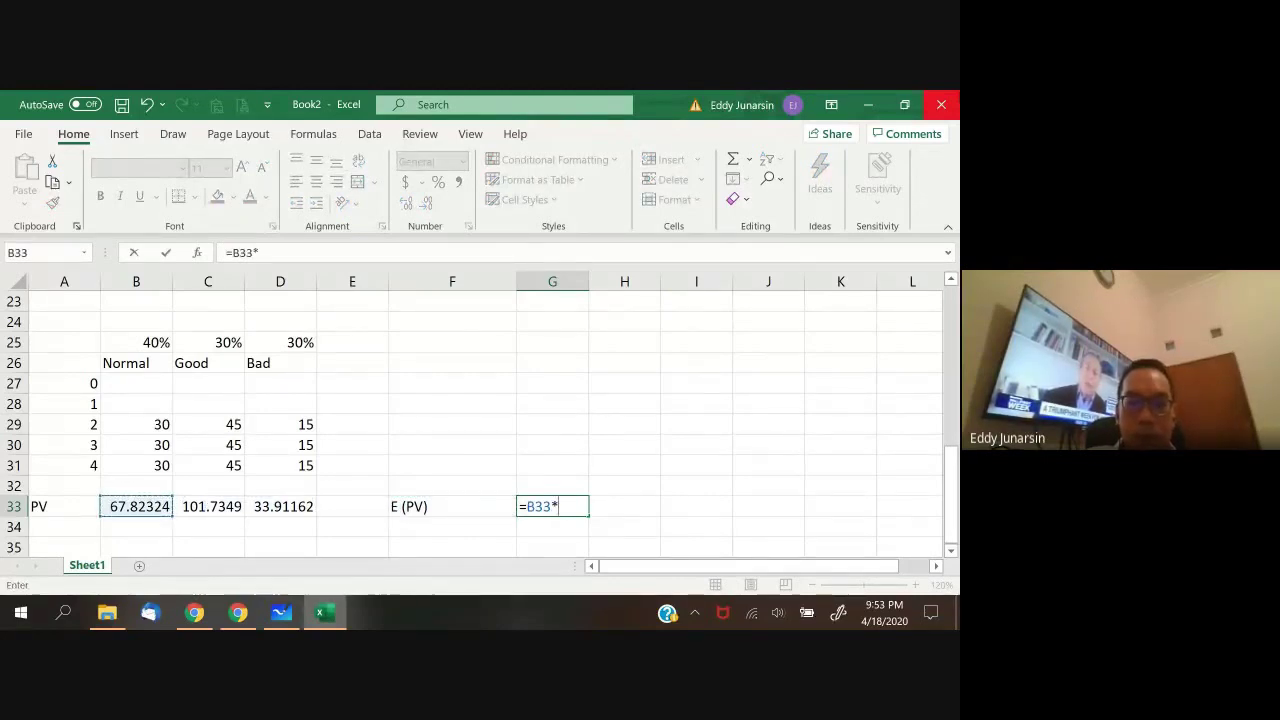
key(Left)
key(Left)
key(Left)
key(Left)
key(Up)
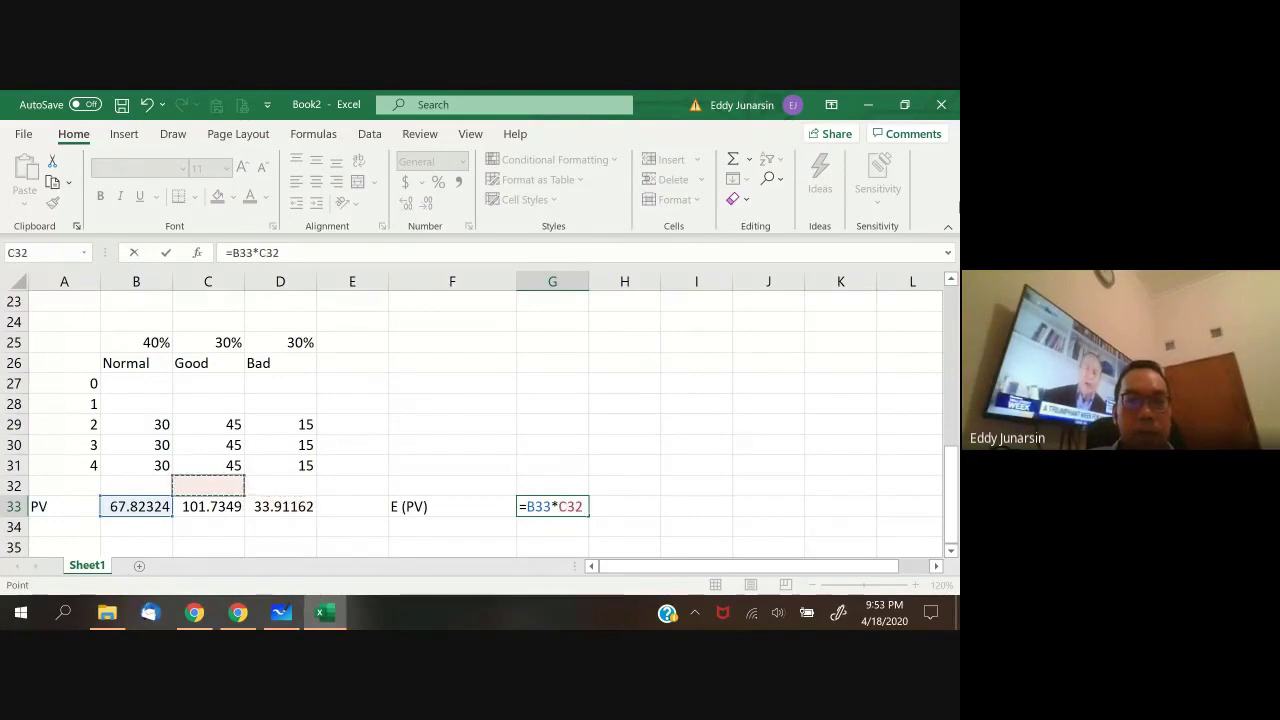
key(Up)
key(Up)
key(Up)
key(Up)
key(Up)
key(Up)
key(Up)
key(Up)
key(Up)
key(Left)
key(Down)
key(Down)
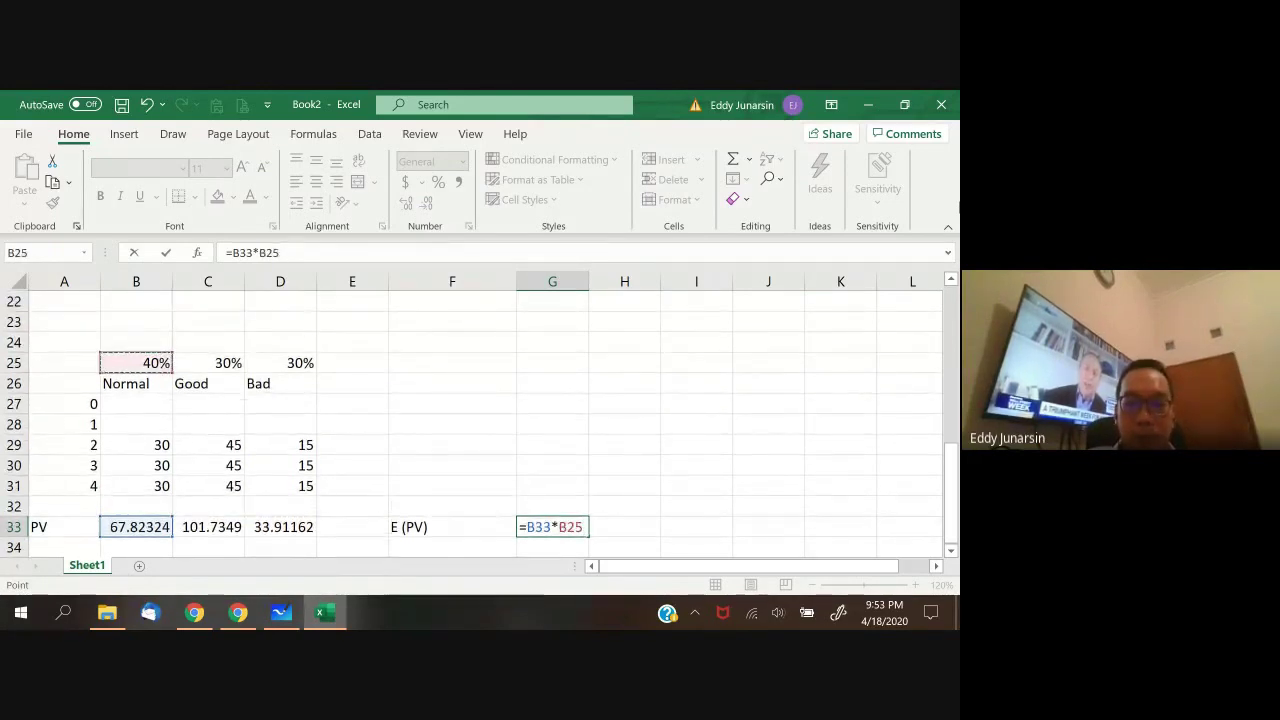
- Add the Good scenario's probability-weighted present value to the formula in G33 as +C33*C25
text(+)
key(Left)
key(Left)
key(Left)
key(Left)
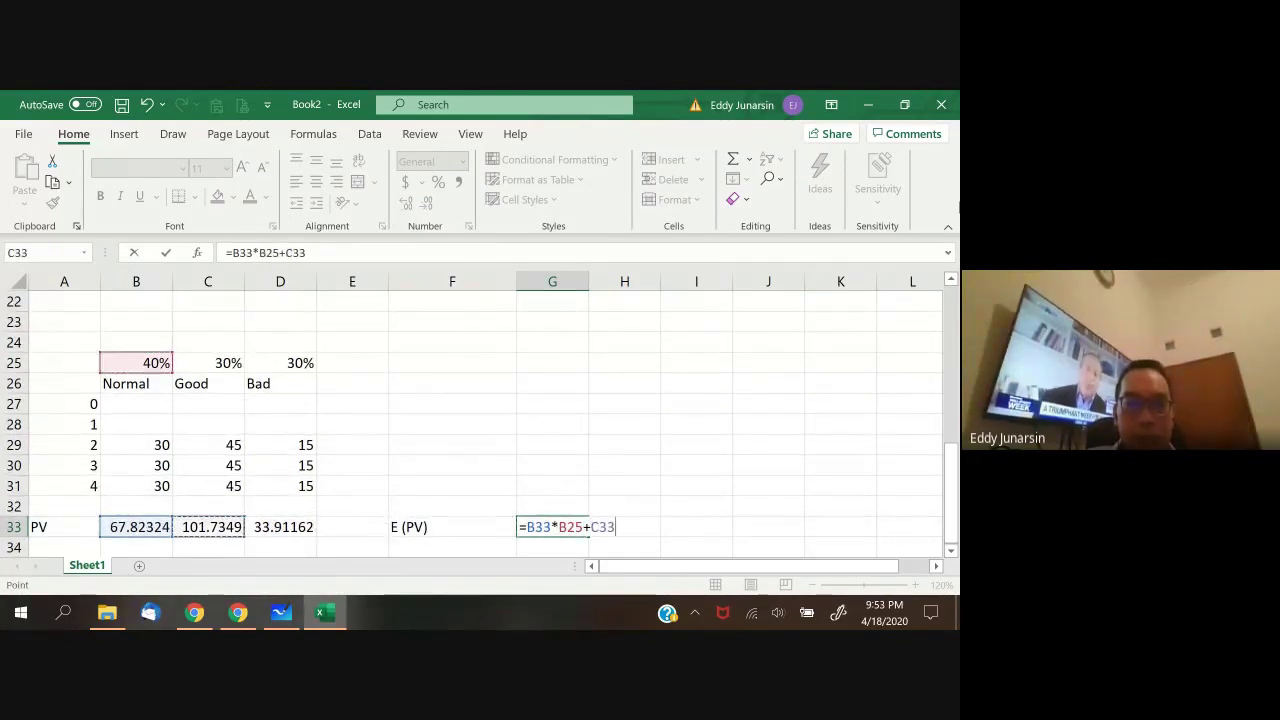
text(*)
key(Up)
key(Up)
key(Up)
key(Up)
key(Up)
key(Up)
key(Up)
key(Up)
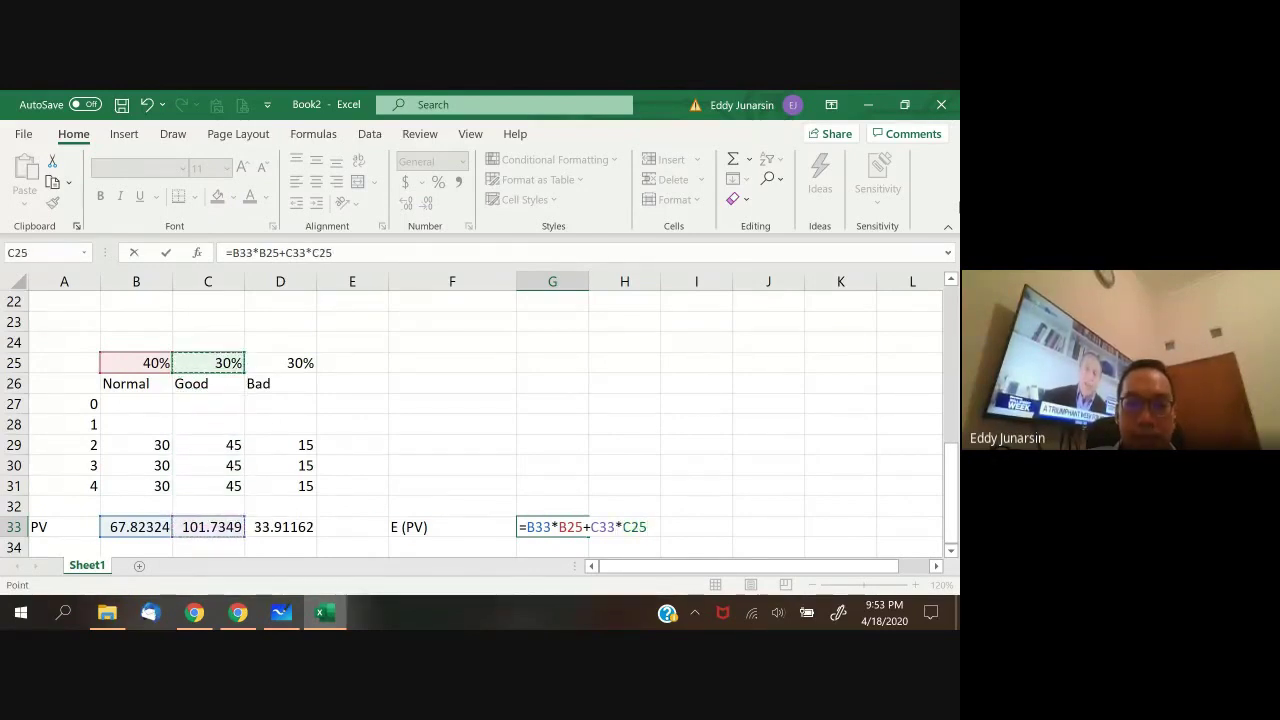
- Complete the formula in G33 with the Bad scenario's term, +D33*D25, and format the result to two decimal places
text(+)
key(Left)
key(Left)
key(Left)
key(Left)
key(Right)
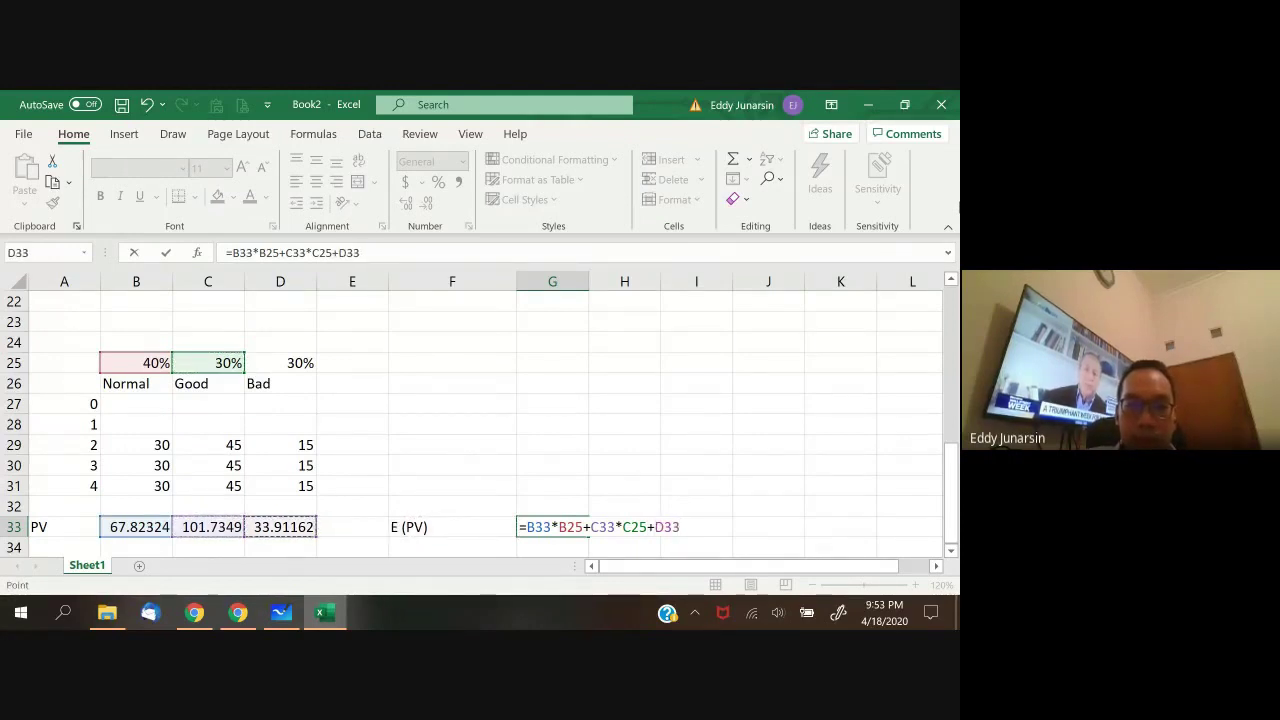
text(*)
key(Left)
key(Left)
key(Left)
key(Up)
key(Up)
key(Up)
key(Up)
key(Up)
key(Up)
key(Up)
key(Up)
key(Up)
key(Down)
key(ctrl+Return)
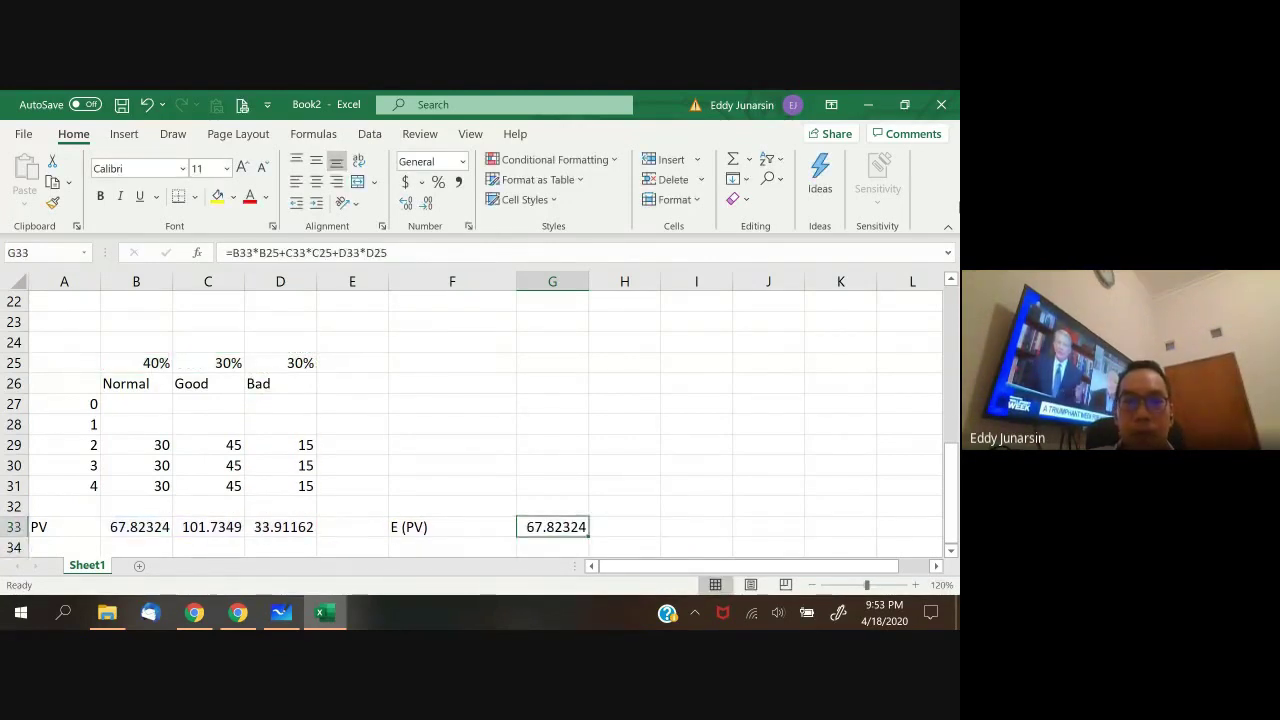
double_click(427, 203)
click(427, 203)
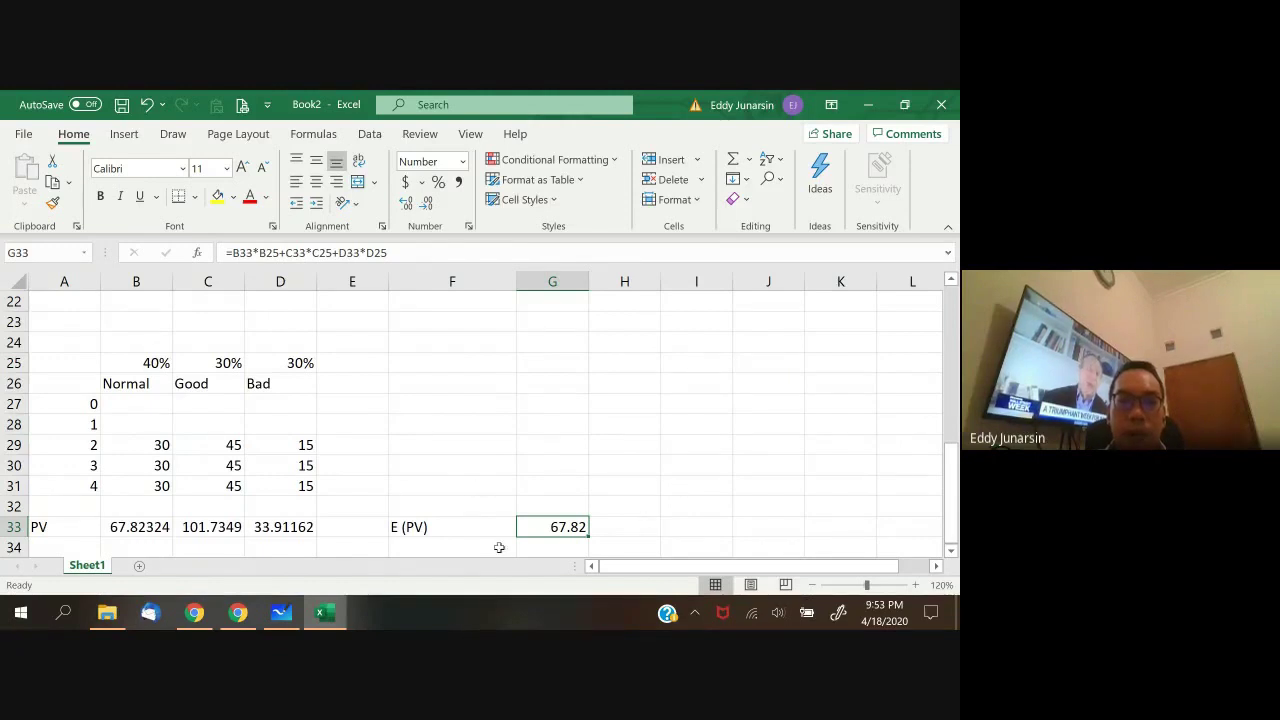
- Switch to Microsoft Whiteboard and draw a downward arrow in blue ink from the circled P
click(281, 612)
scroll(457, 415, down, 3)
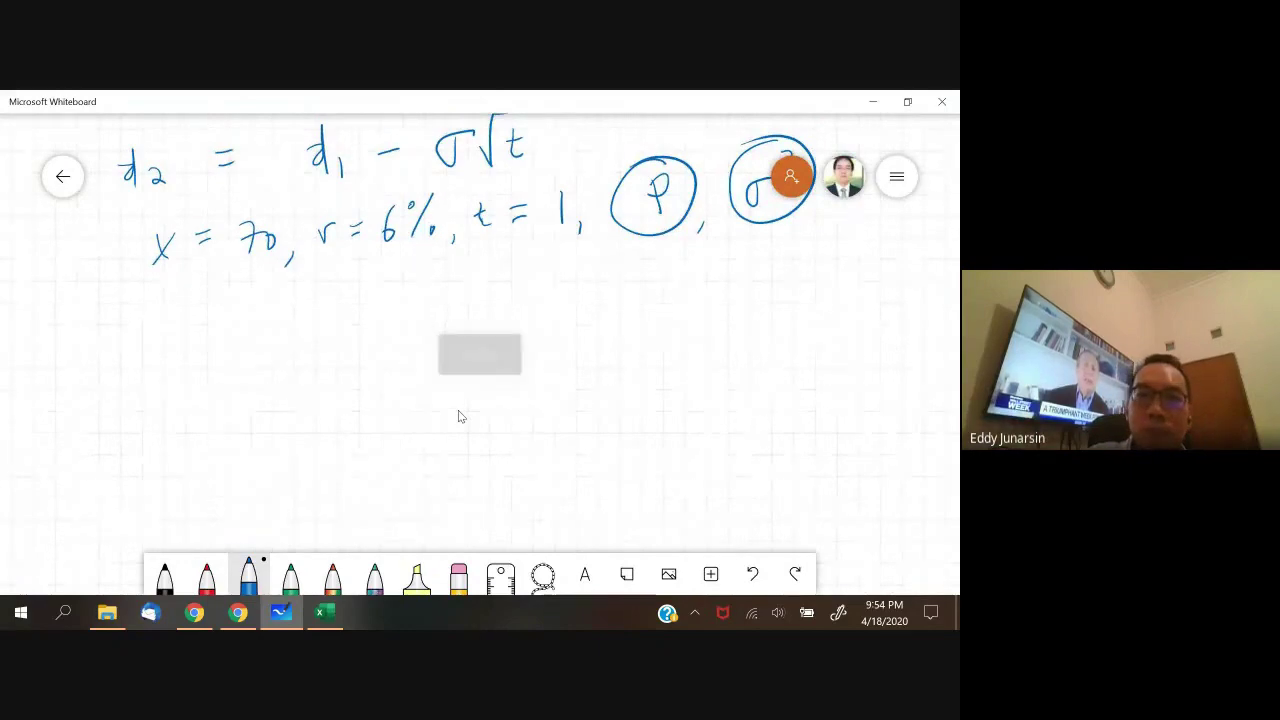
drag(655, 236, 655, 290)
drag(641, 262, 671, 262)
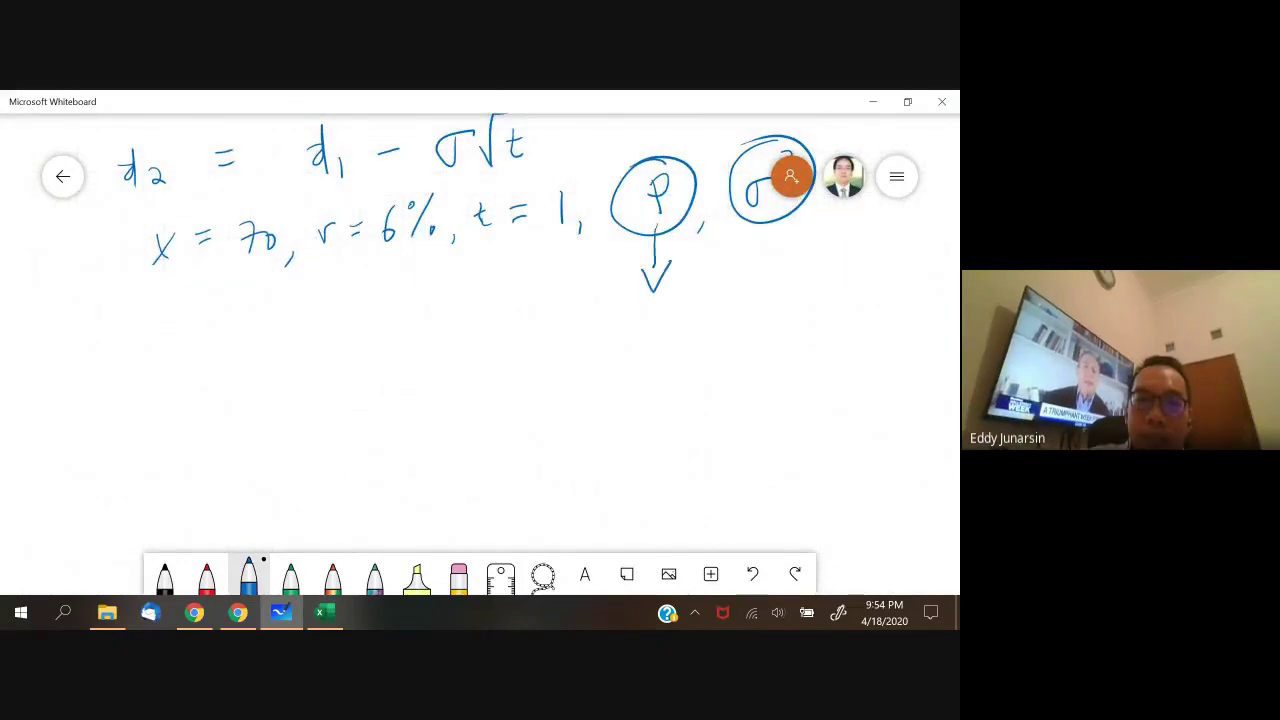
- Handwrite 67.82 beneath the arrow under the circled P
click(338, 622)
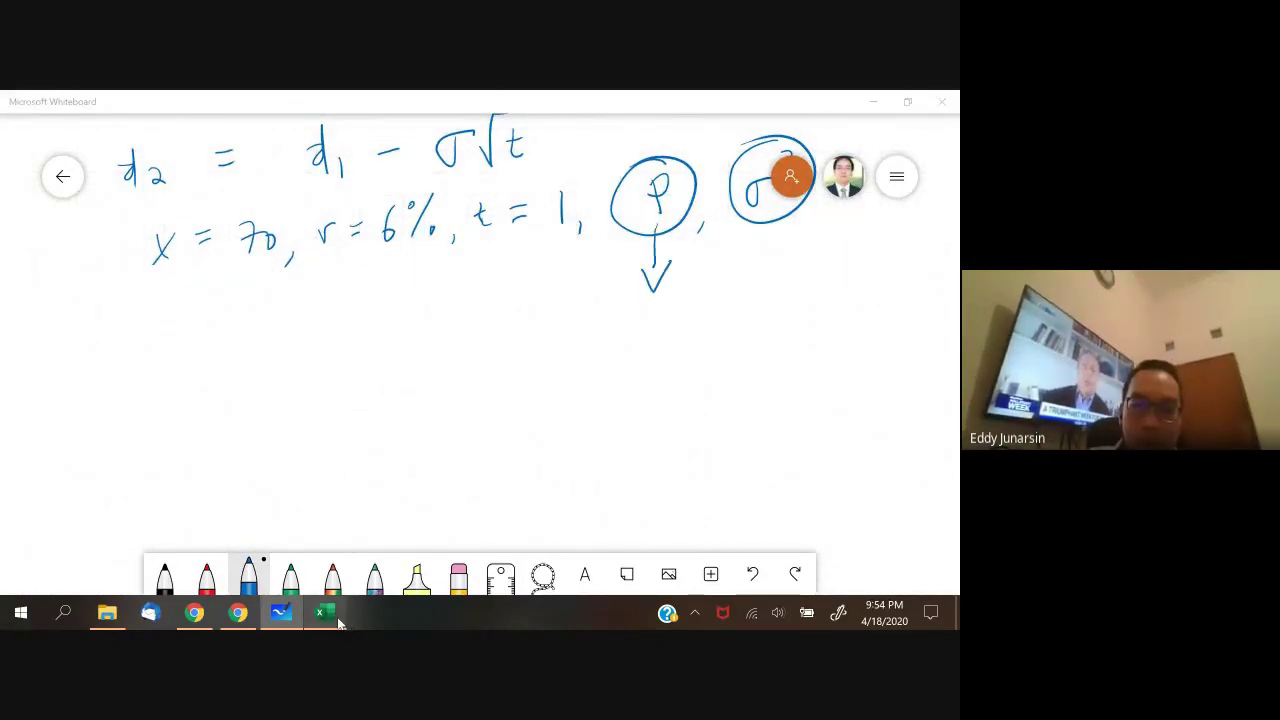
click(338, 622)
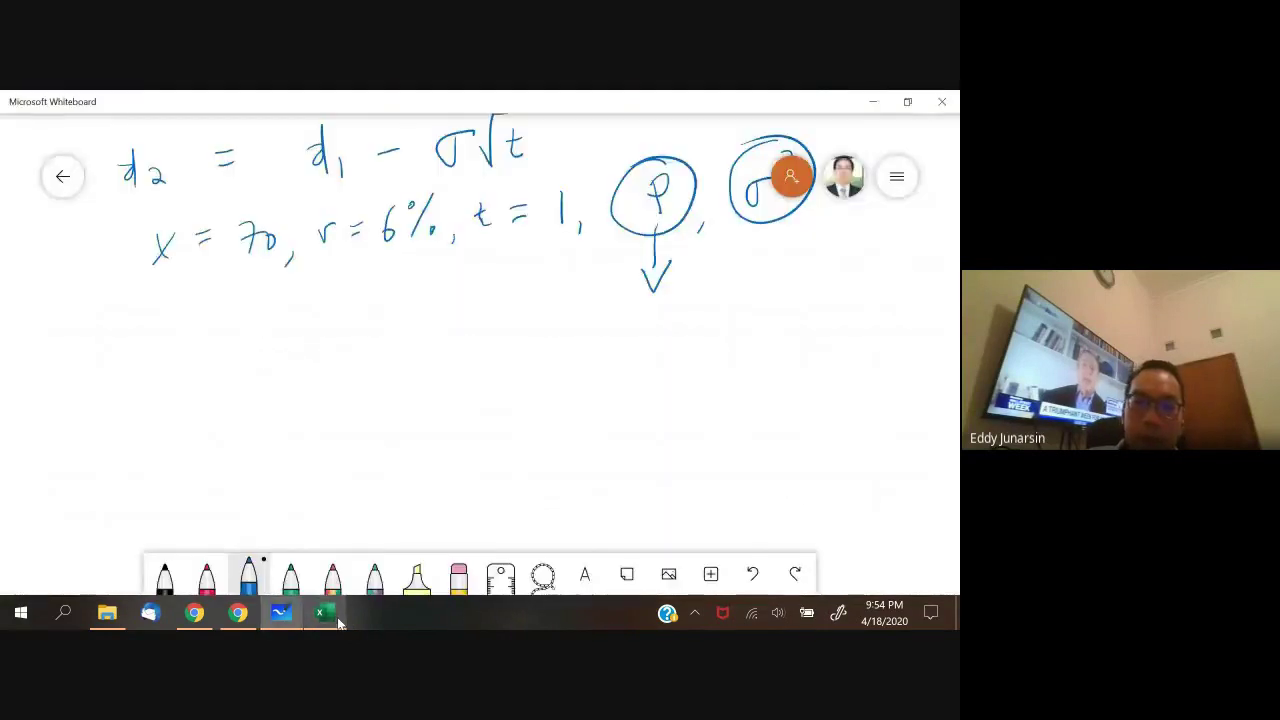
mouse_move(622, 318)
mouse_down()
mouse_move(609, 336)
mouse_move(646, 345)
mouse_move(680, 340)
mouse_move(688, 310)
mouse_move(715, 342)
mouse_up()
click(663, 341)
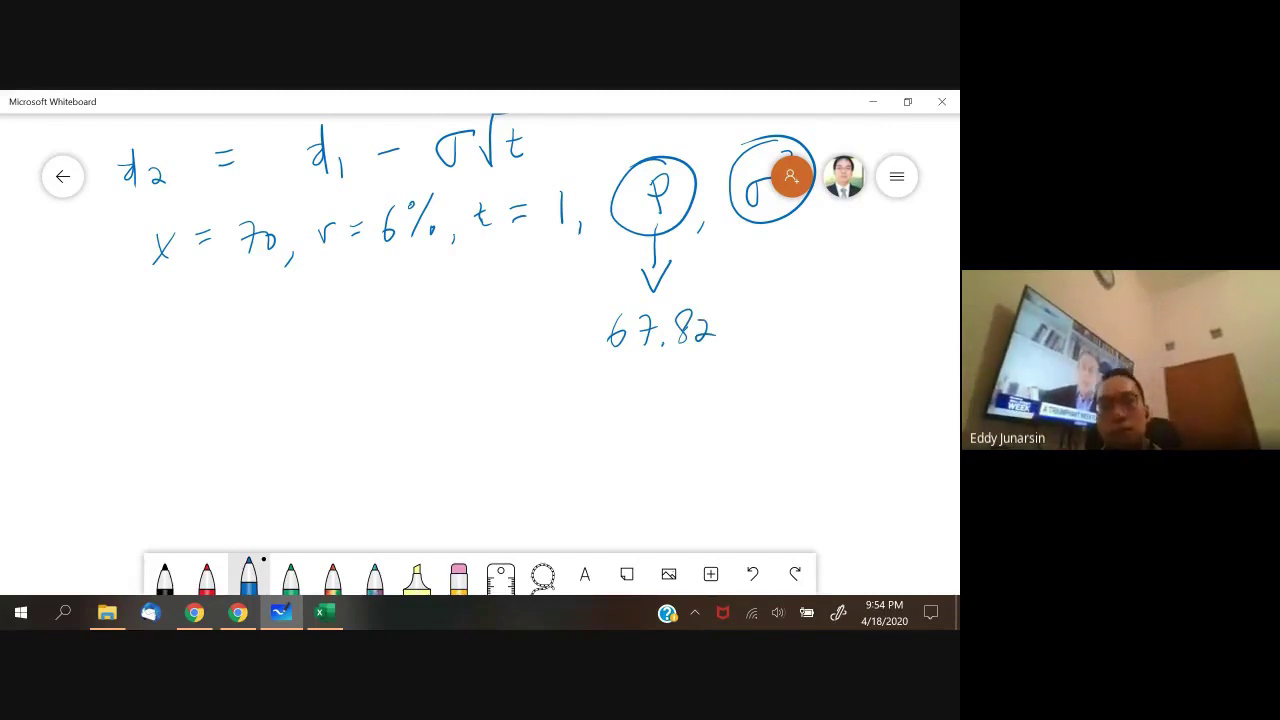
drag(908, 389, 740, 434)
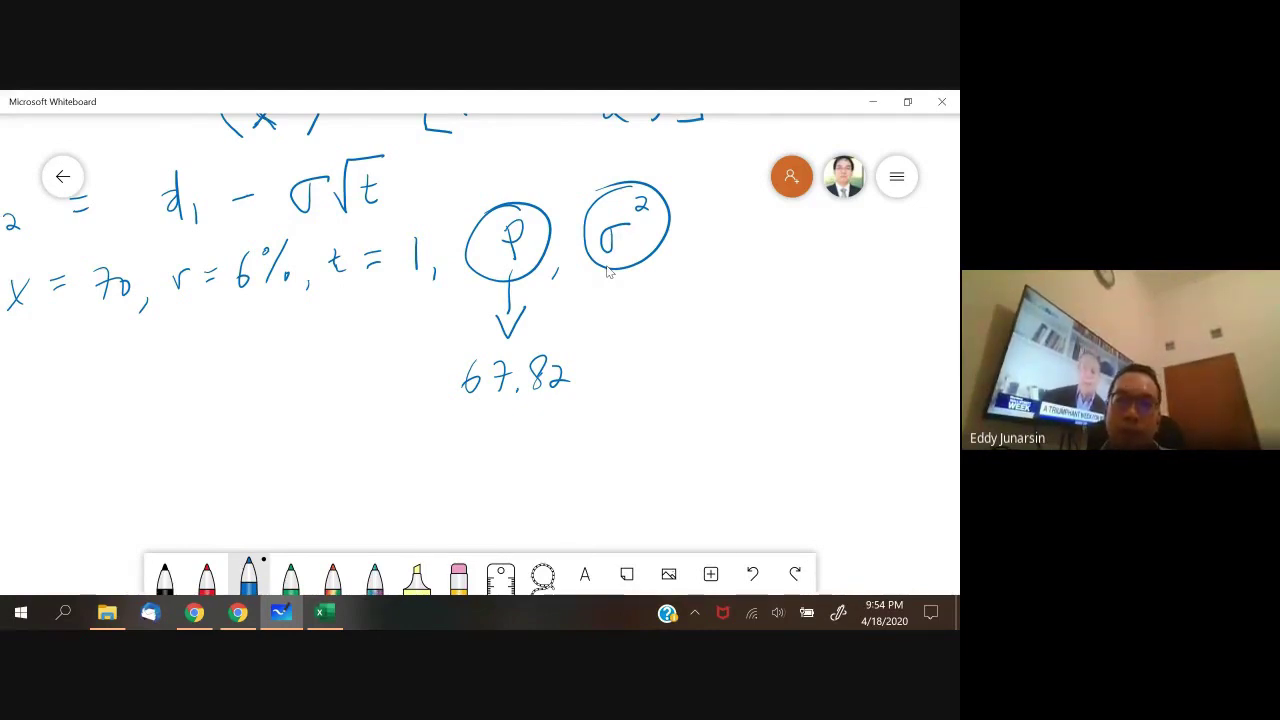
- Switch to Excel and inspect the E (PV) label in F33 and its formula in G33
click(328, 606)
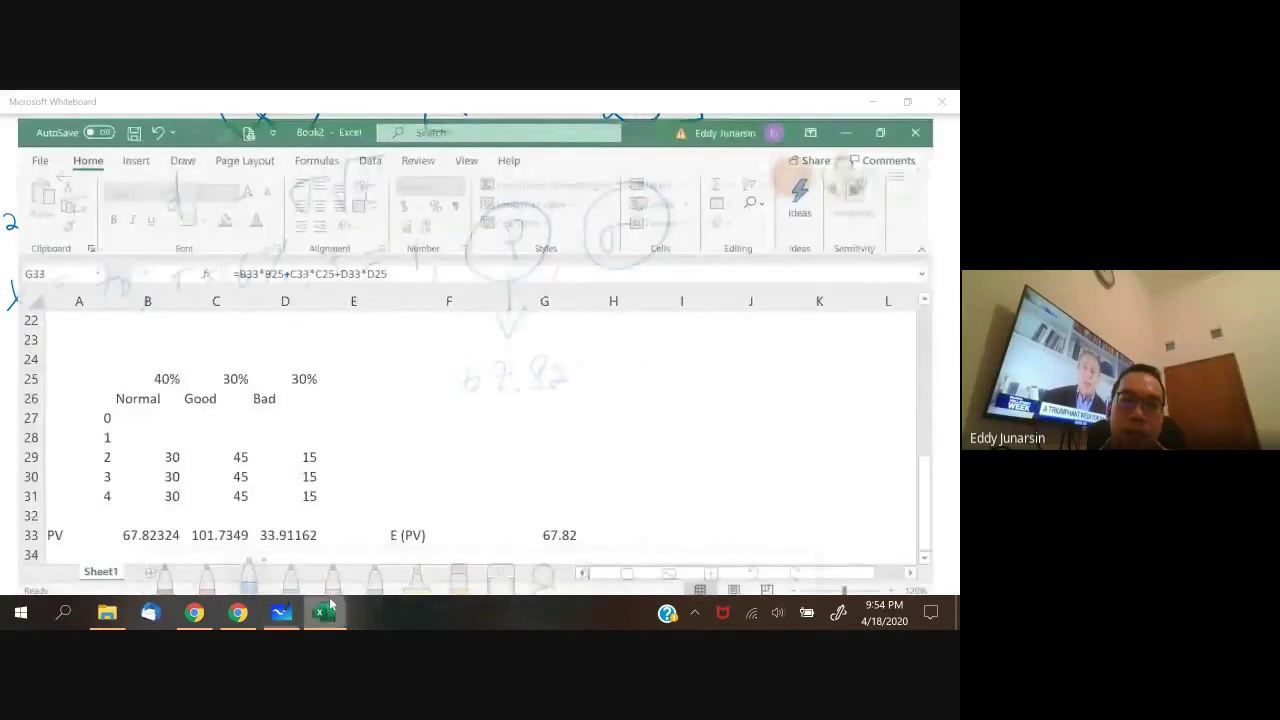
click(451, 526)
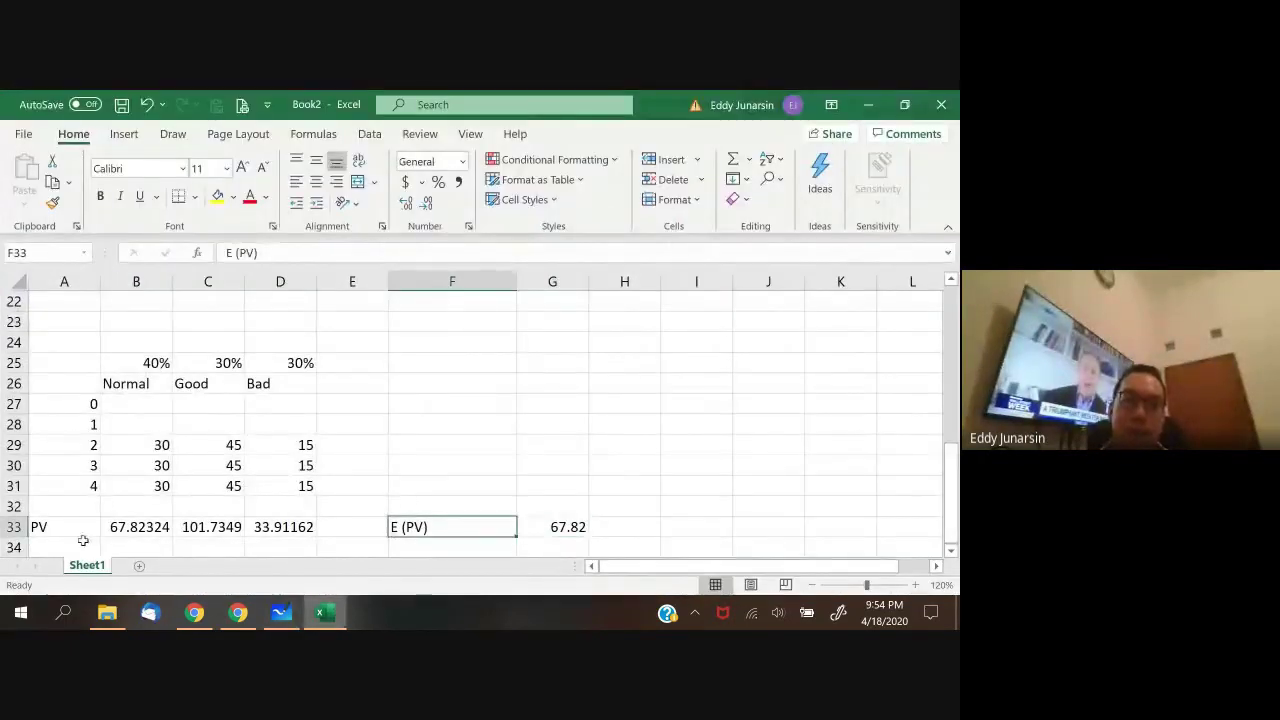
click(581, 526)
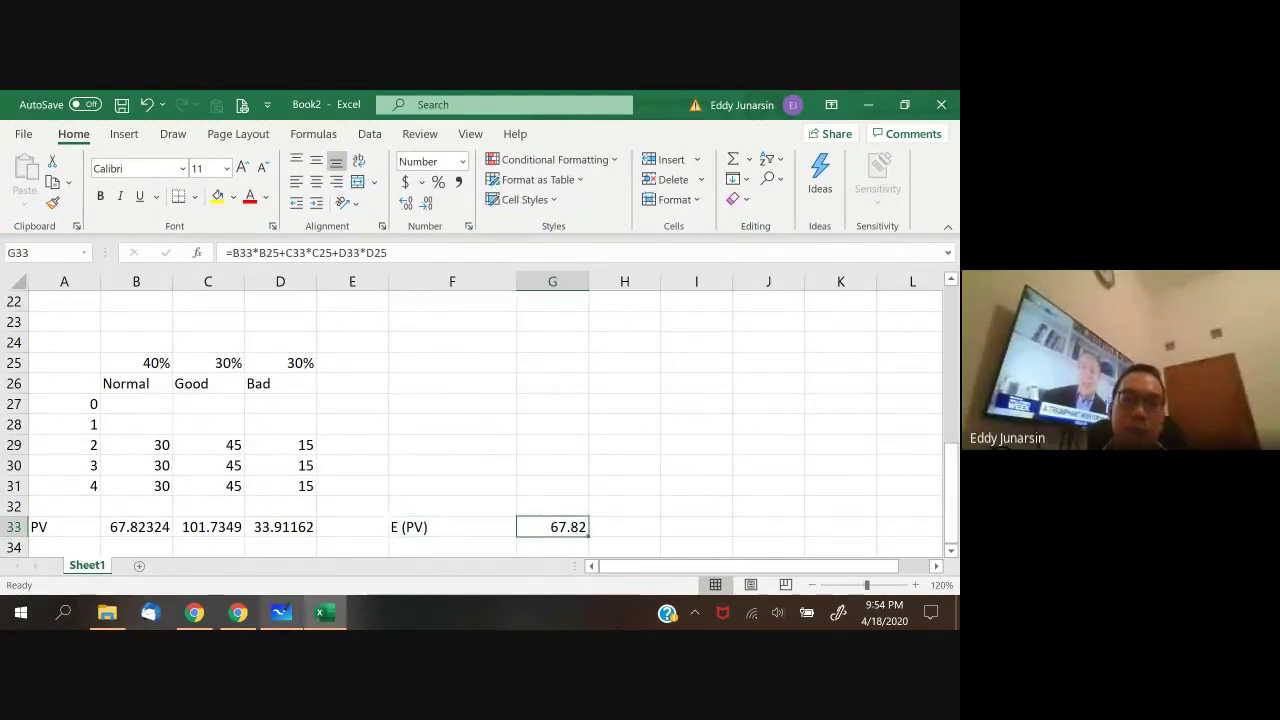
- Switch to the Google Meet window and hide its screen-sharing notice
click(237, 613)
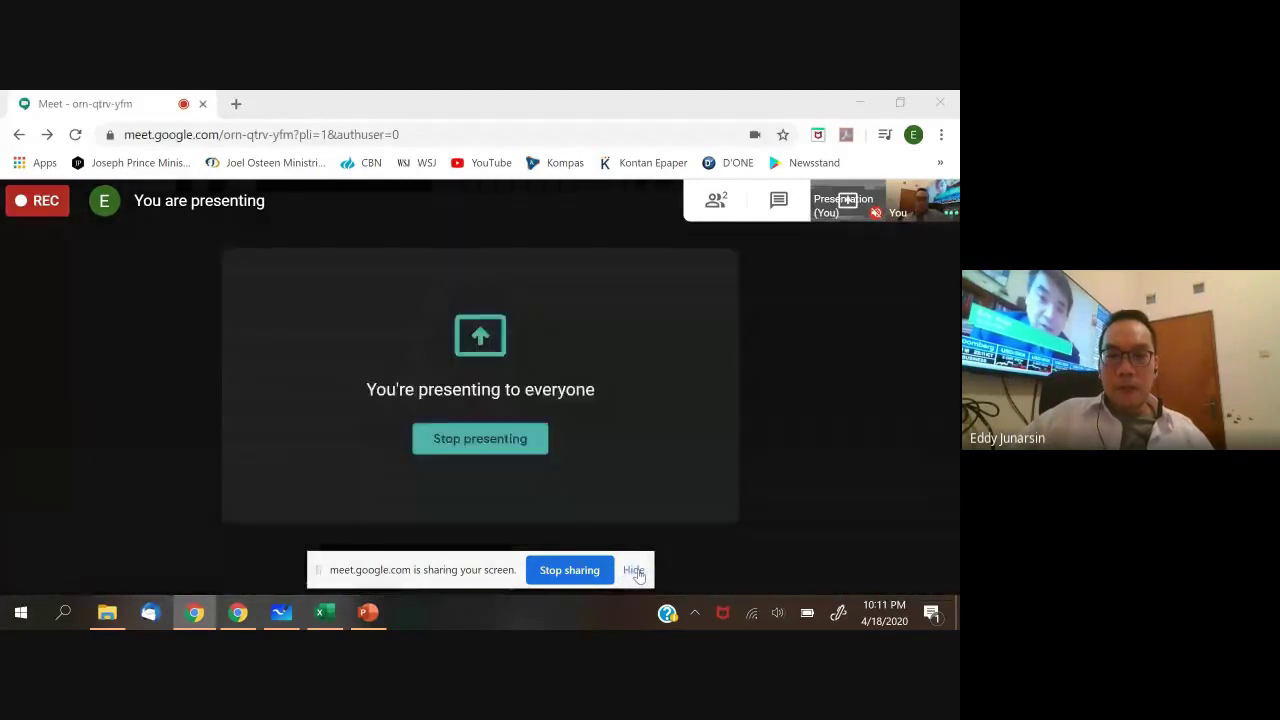
click(633, 570)
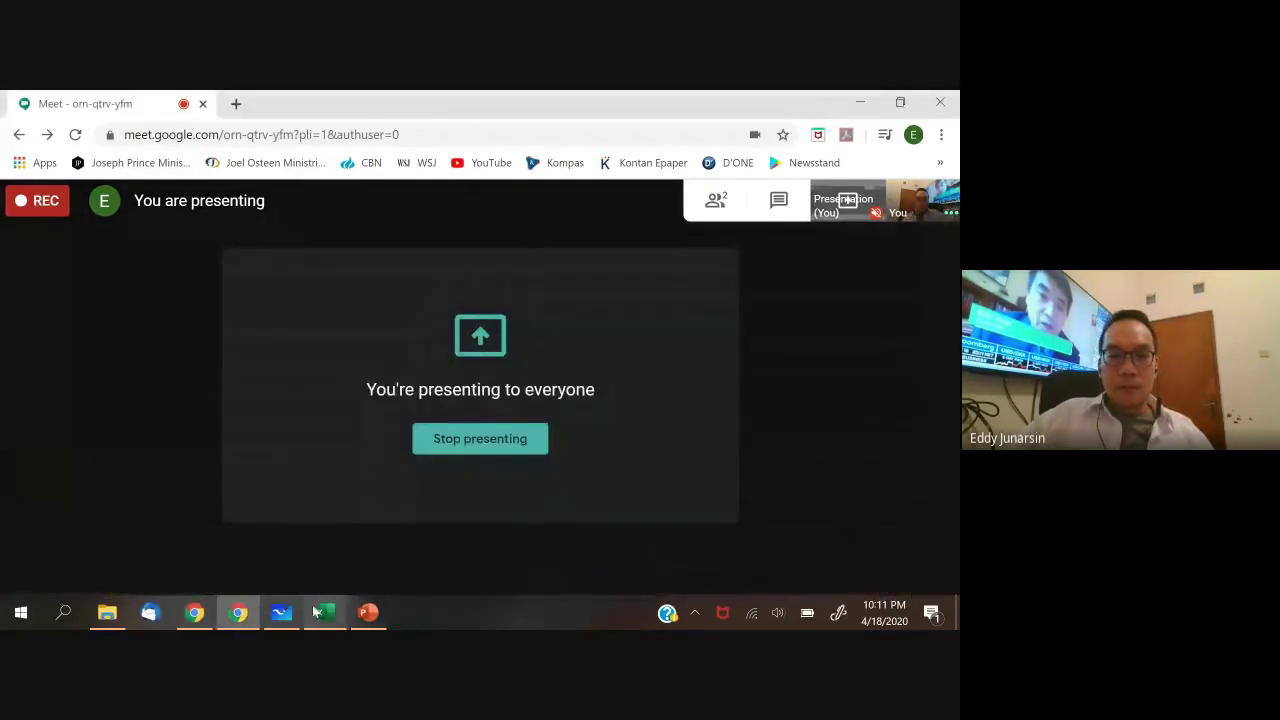
- Switch to Microsoft Whiteboard and draw a downward arrow beneath the circled σ²
click(282, 612)
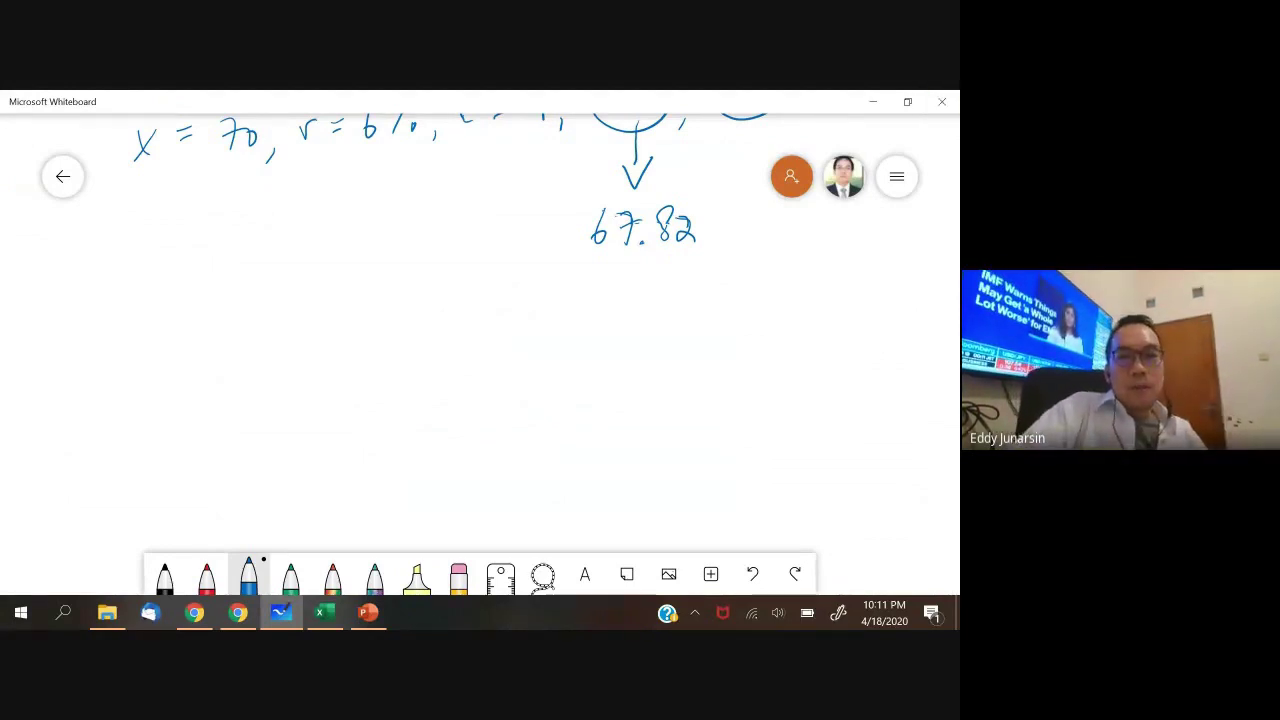
scroll(480, 330, up, 5)
mouse_move(662, 298)
mouse_down()
mouse_move(662, 331)
mouse_move(681, 338)
mouse_up()
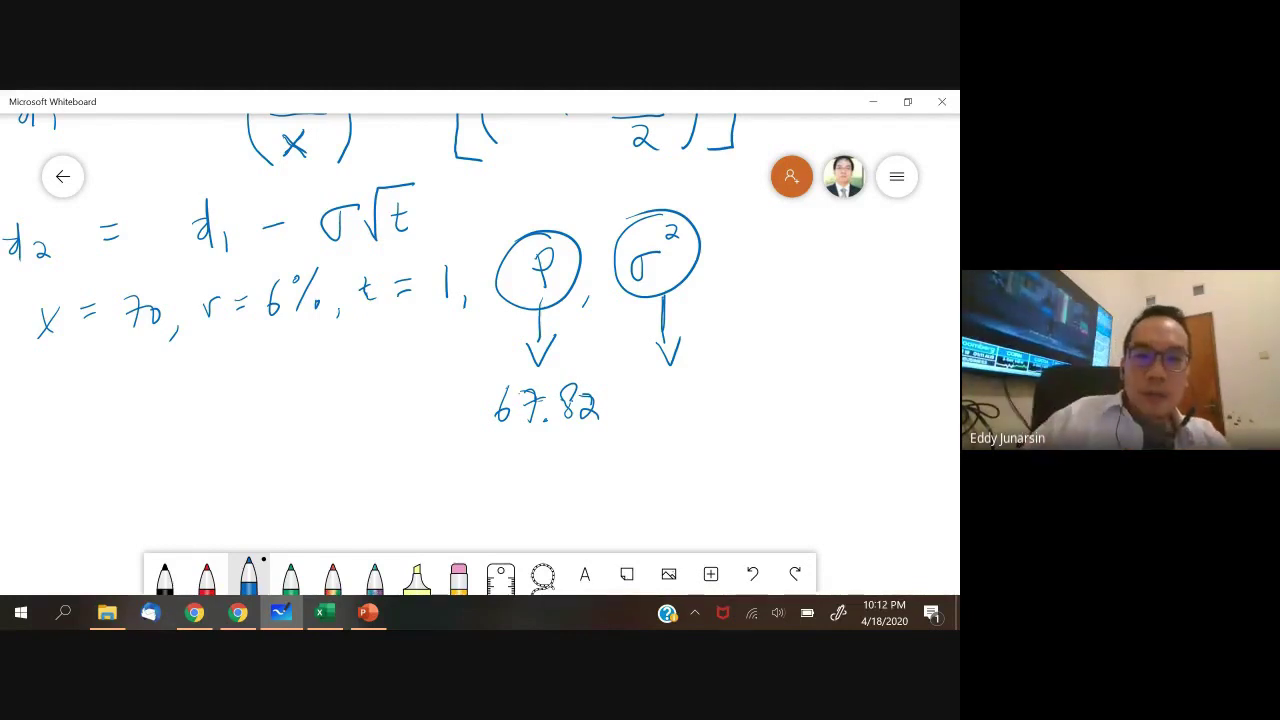
- Handwrite the variance formula σ² = ln(CV² + 1) / t in the empty area below the parameters
scroll(480, 330, down, 5)
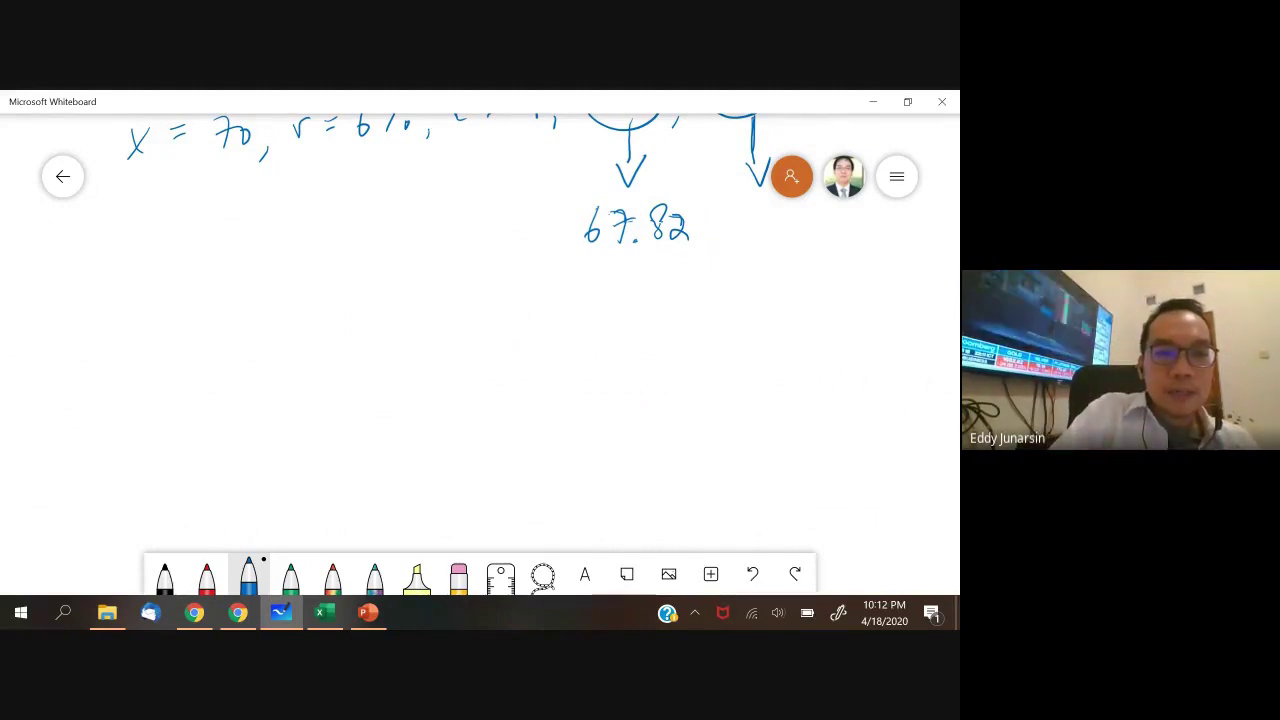
drag(218, 353, 232, 352)
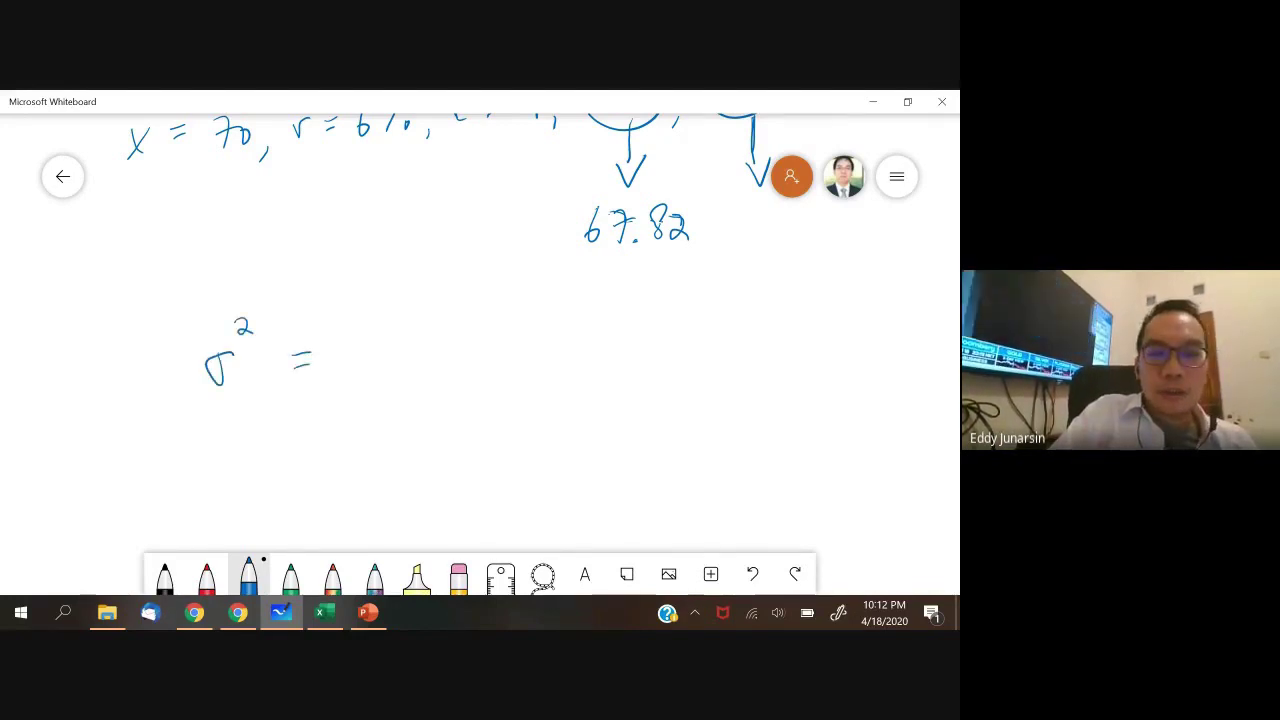
mouse_move(385, 324)
mouse_down()
mouse_move(383, 372)
mouse_move(423, 368)
mouse_up()
drag(472, 306, 470, 392)
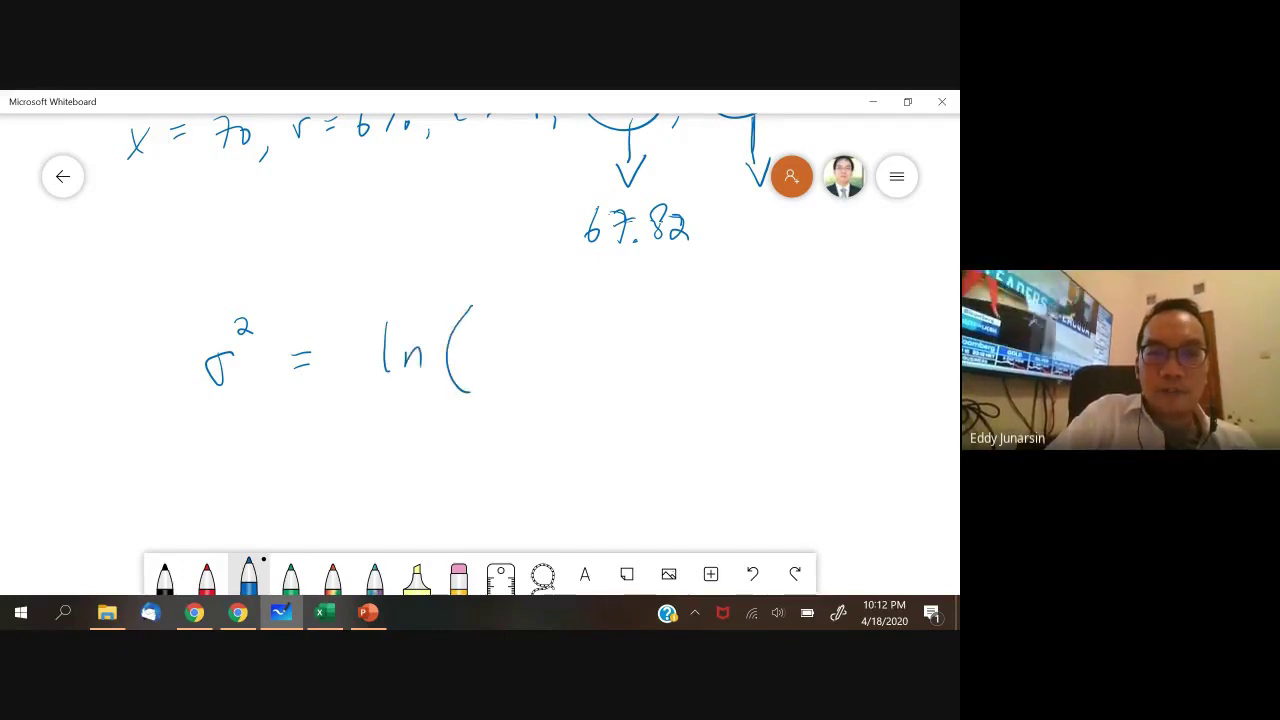
drag(521, 332, 564, 302)
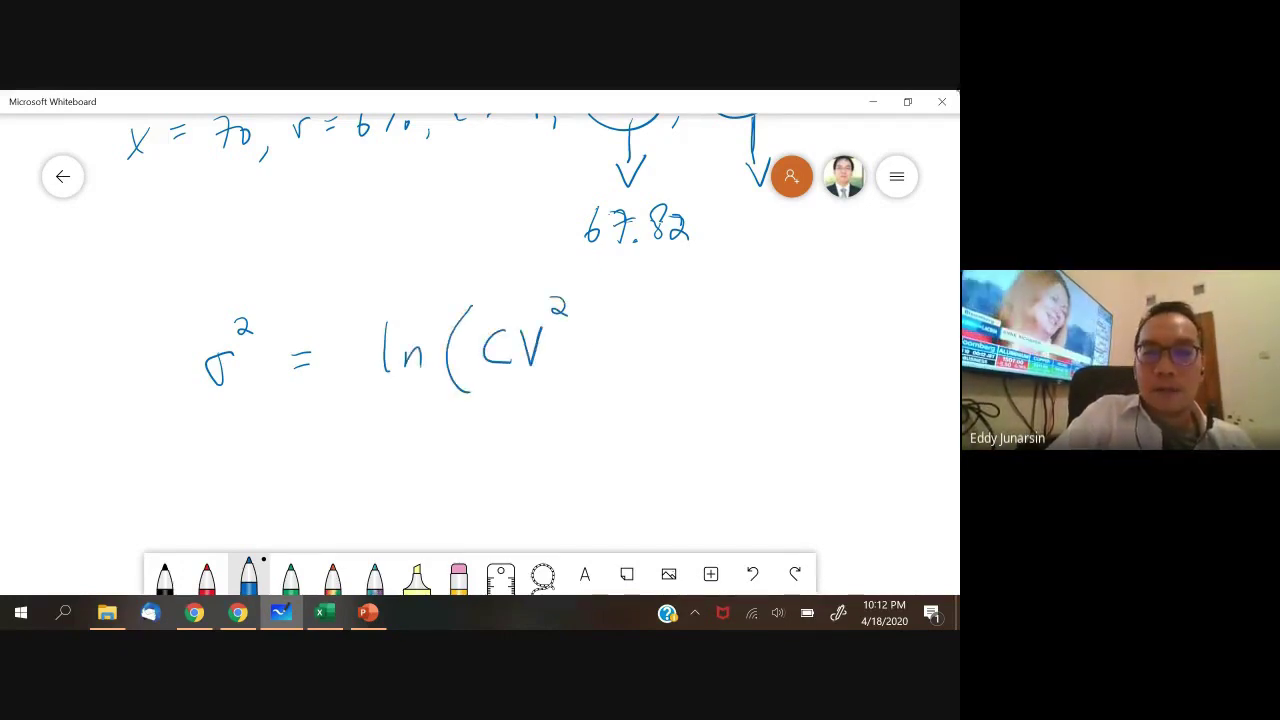
drag(658, 300, 642, 378)
drag(368, 410, 704, 380)
mouse_move(521, 414)
mouse_down()
mouse_move(526, 452)
mouse_move(532, 428)
mouse_up()
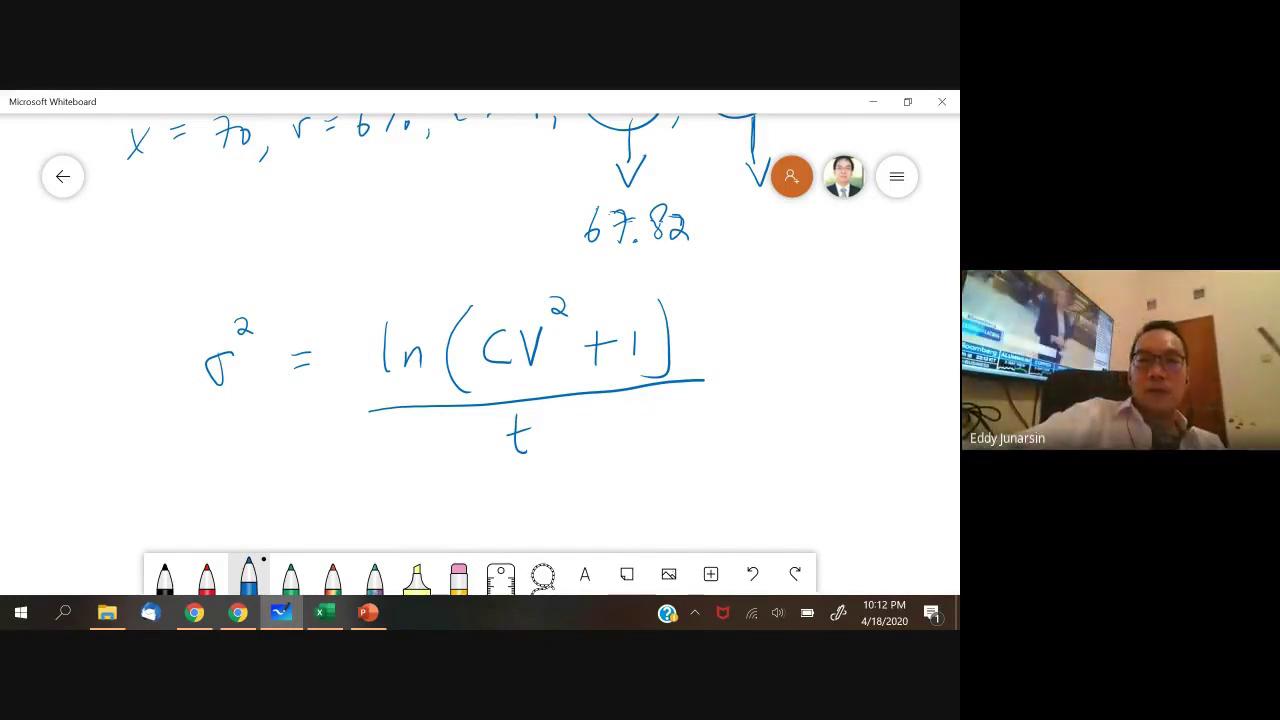
scroll(480, 340, down, 2)
scroll(515, 280, down, 2)
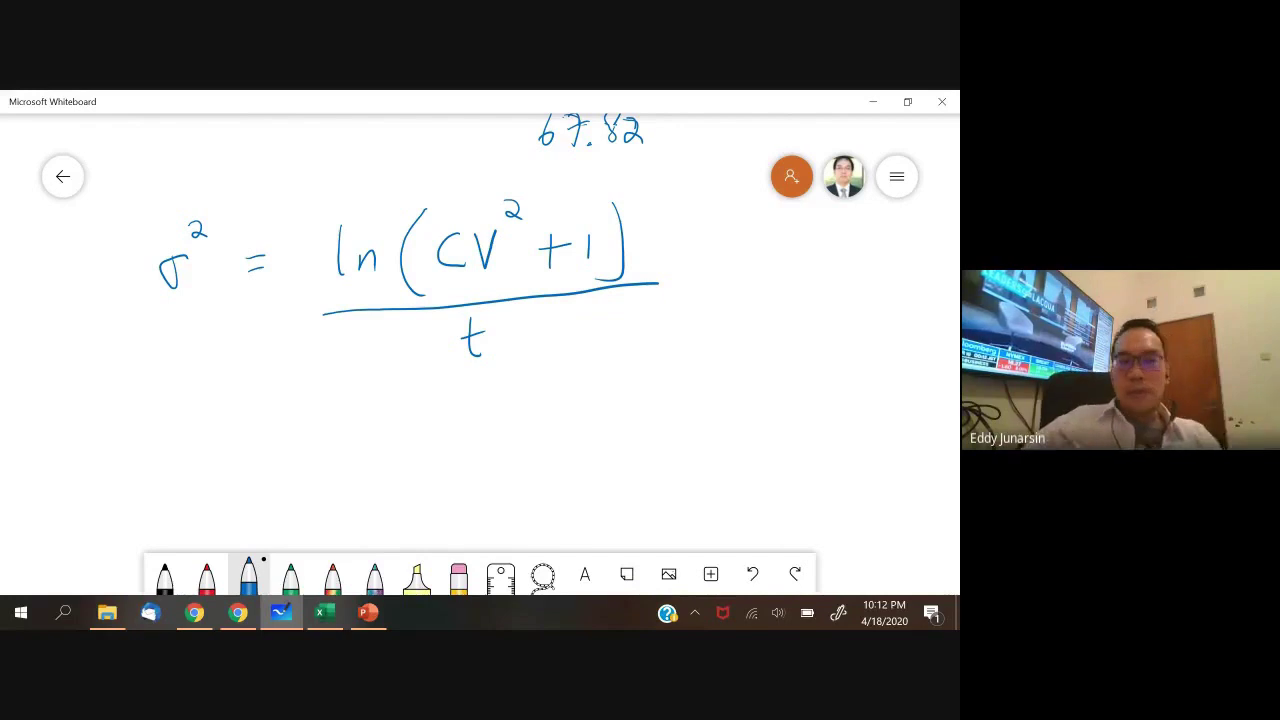
- Switch to Excel and copy the scenario cash-flow table A25:D31, without its PV row, to A35
click(327, 620)
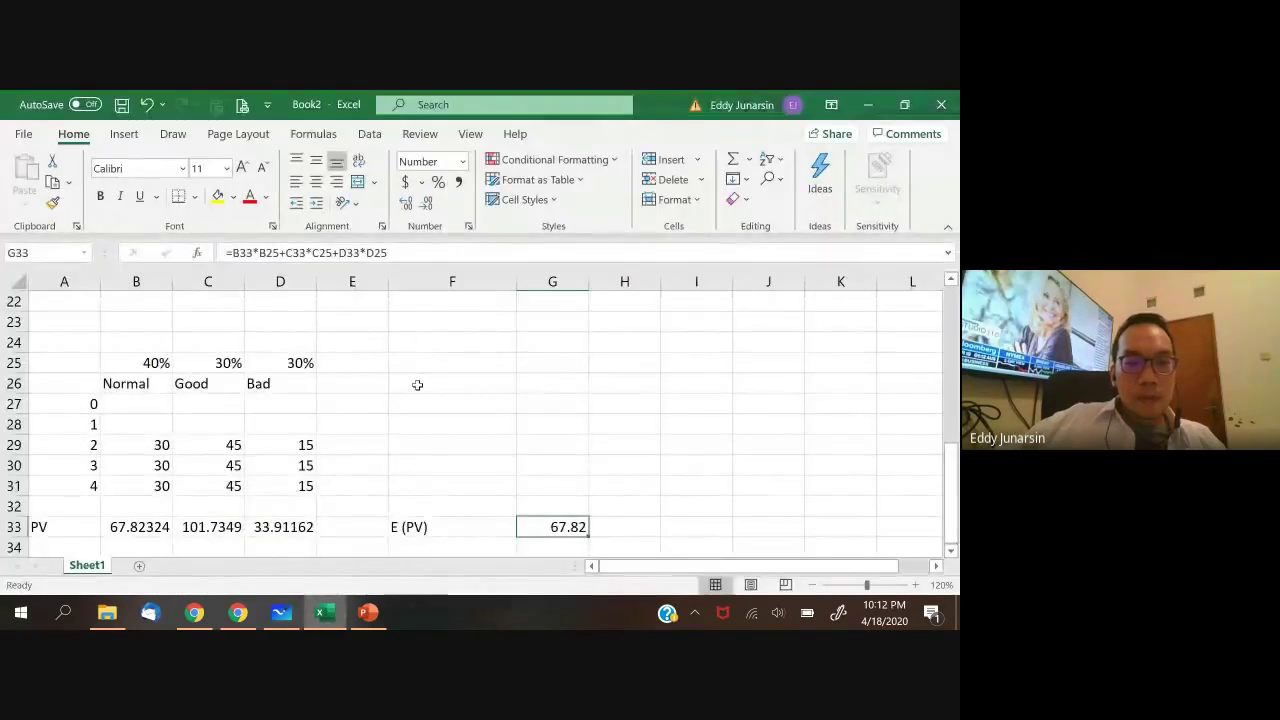
scroll(417, 384, down, 1)
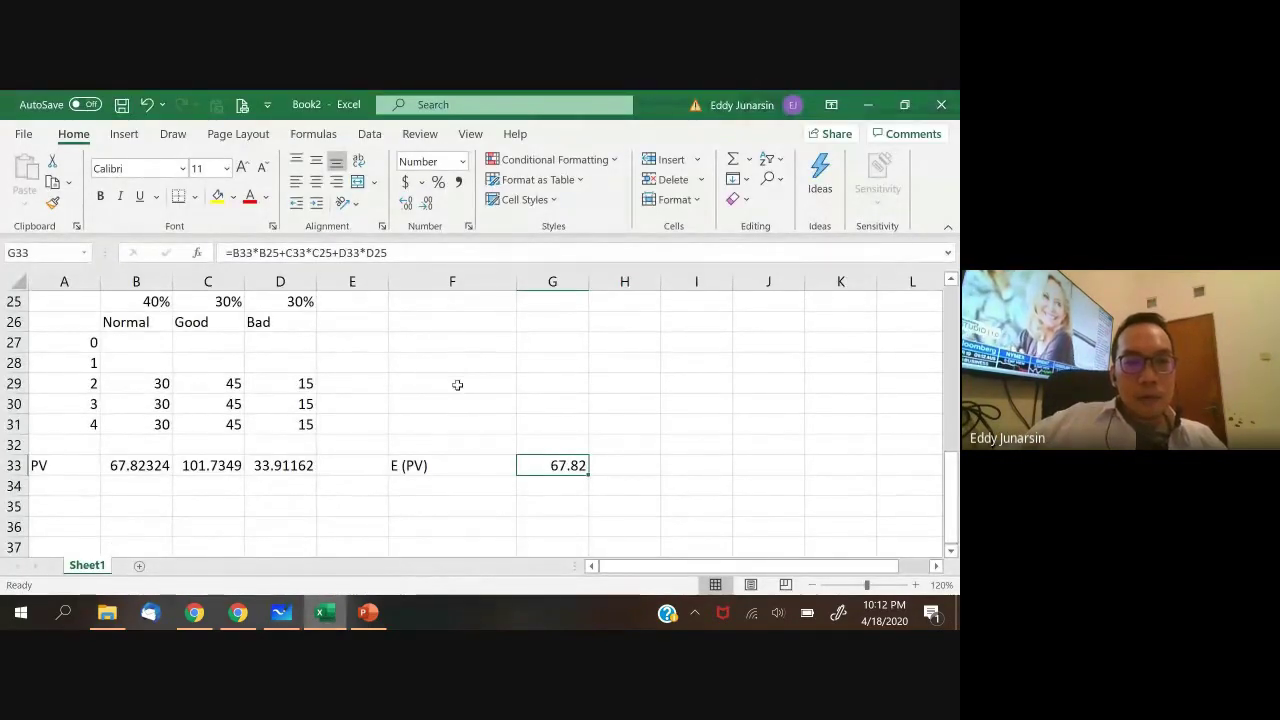
scroll(457, 384, down, 1)
scroll(457, 384, up, 1)
scroll(174, 392, up, 1)
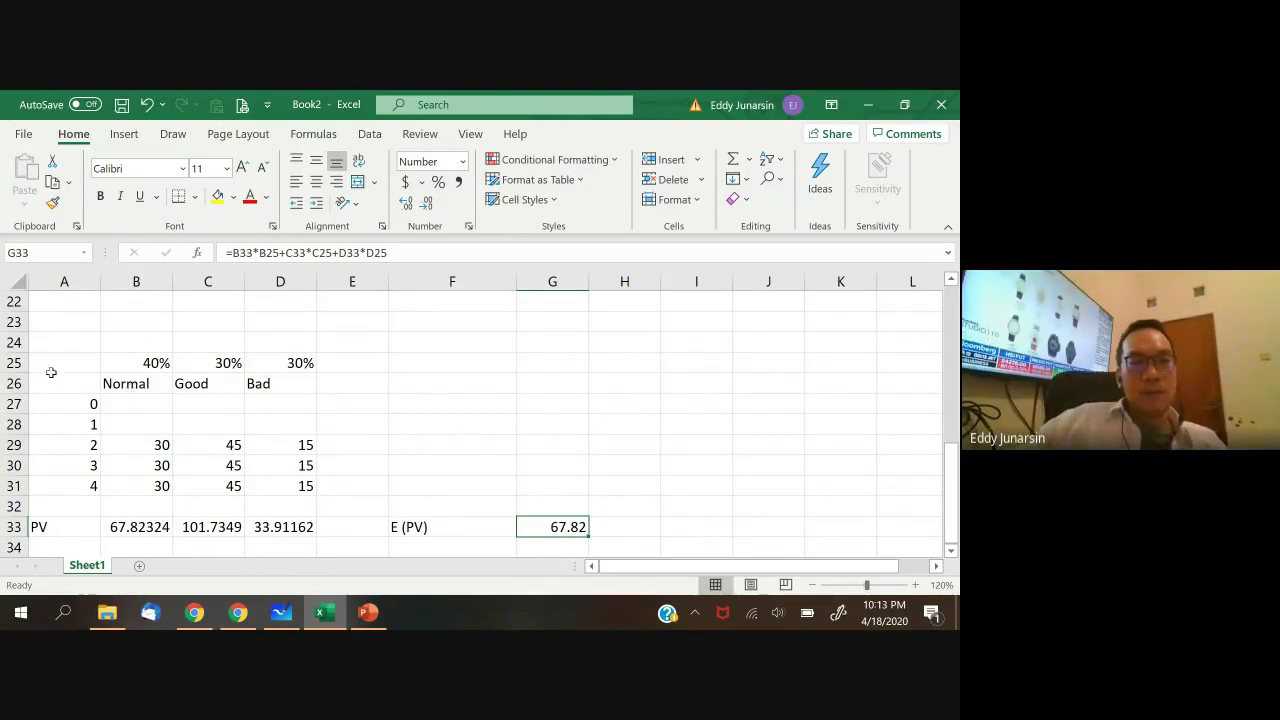
drag(51, 370, 290, 526)
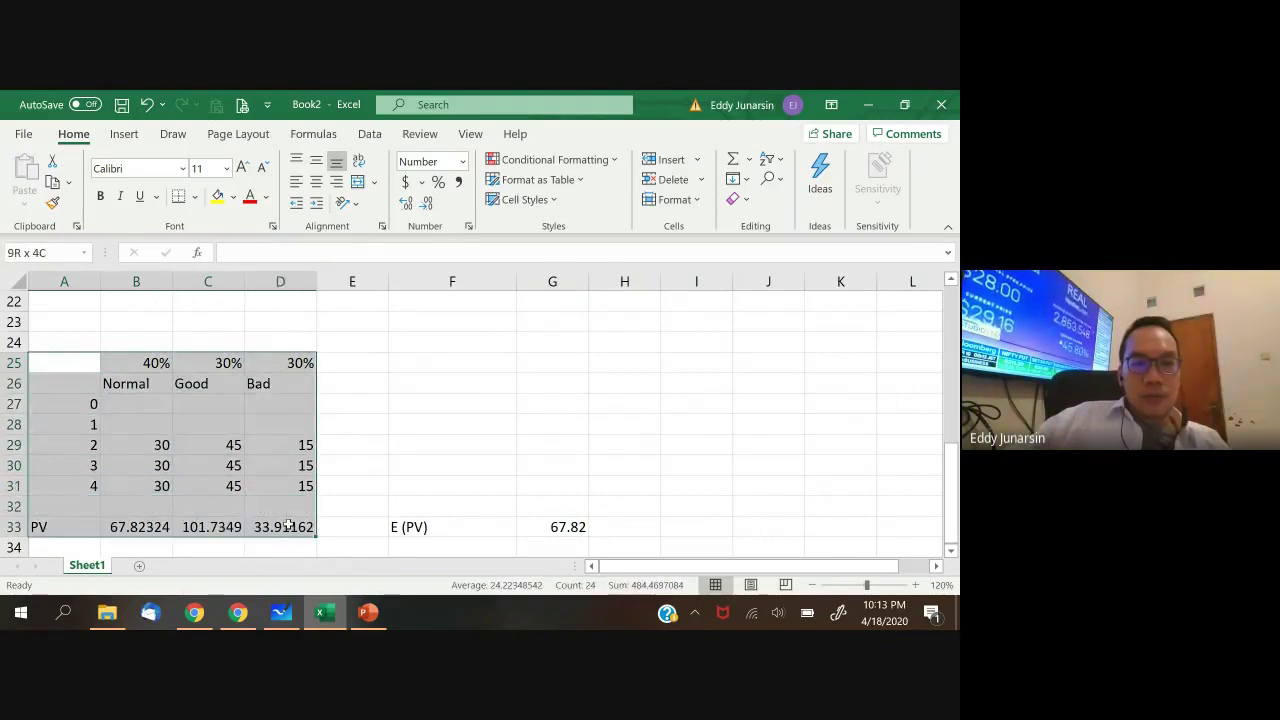
key(ctrl+c)
drag(66, 370, 297, 485)
scroll(297, 485, down, 4)
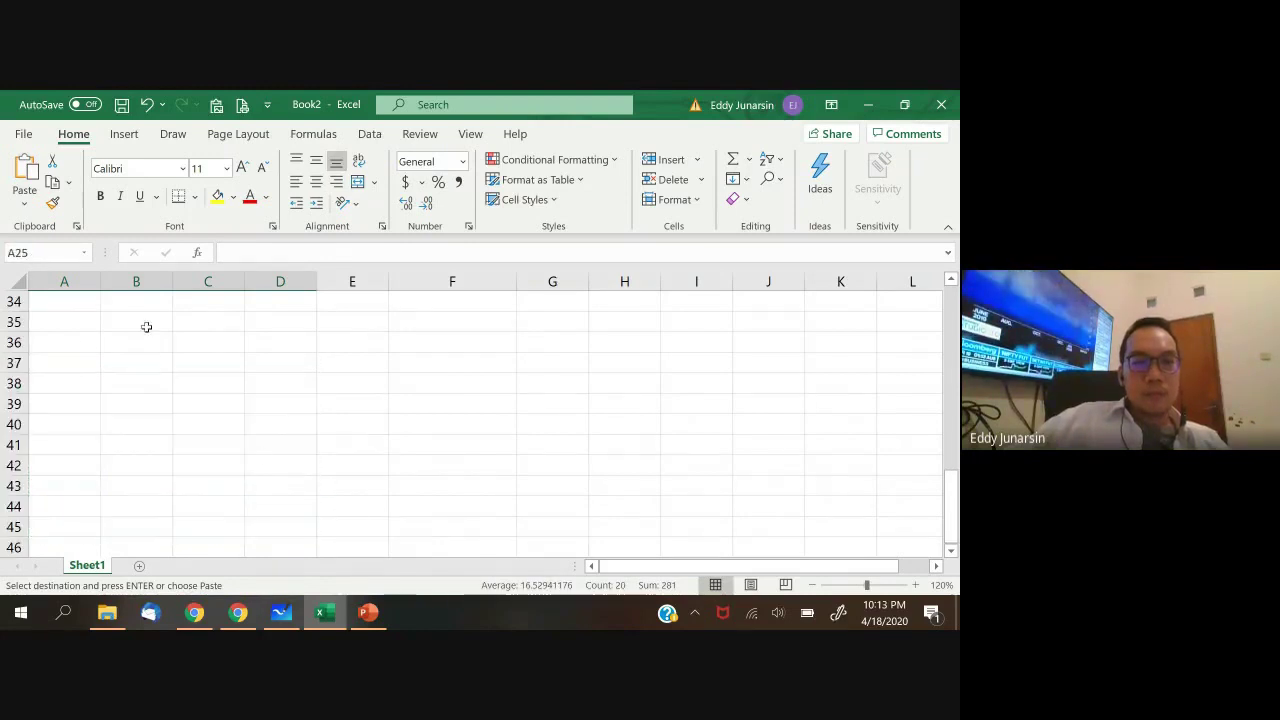
click(67, 320)
key(ctrl+v)
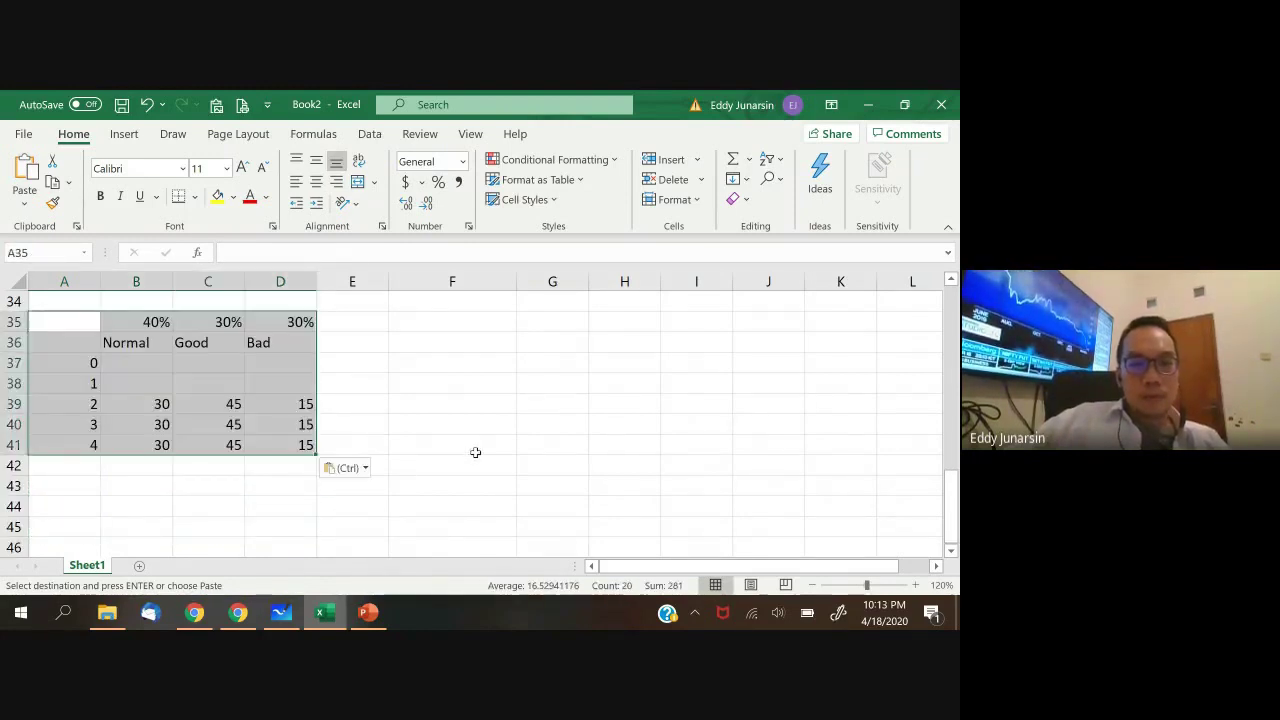
click(474, 448)
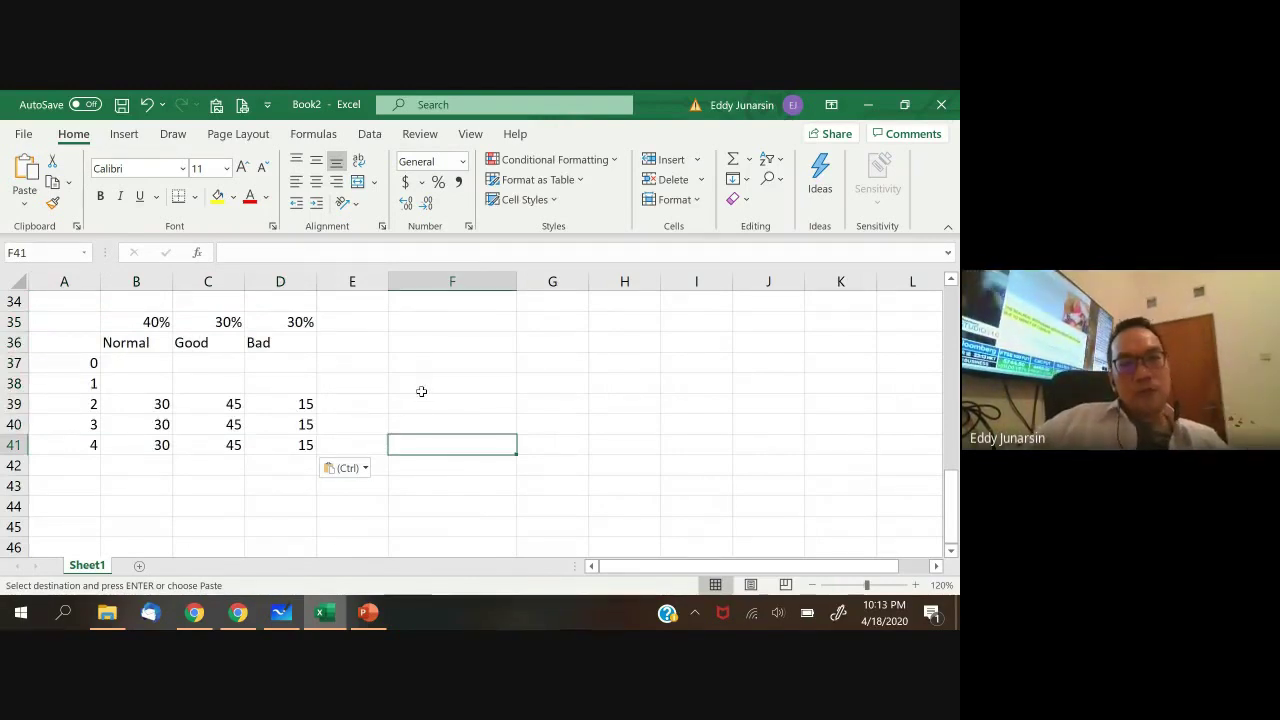
- Enter the row label PV in A43, below the copied table
click(71, 491)
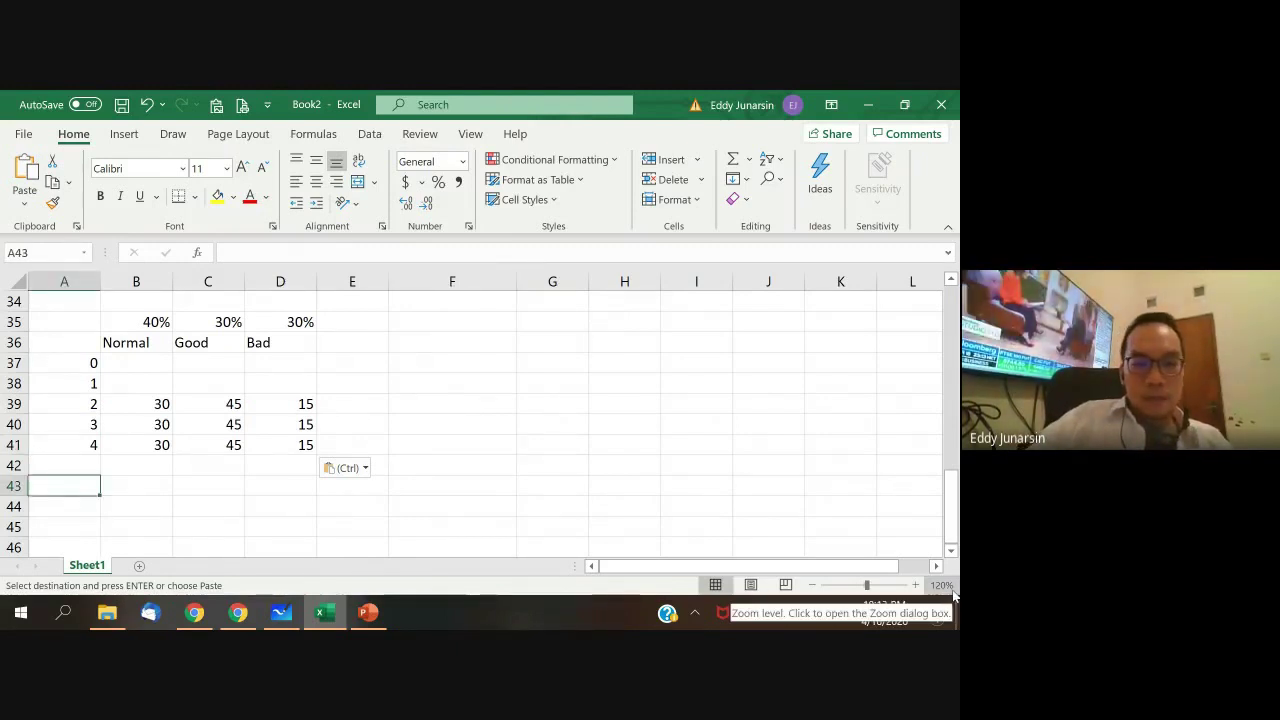
text(PV)
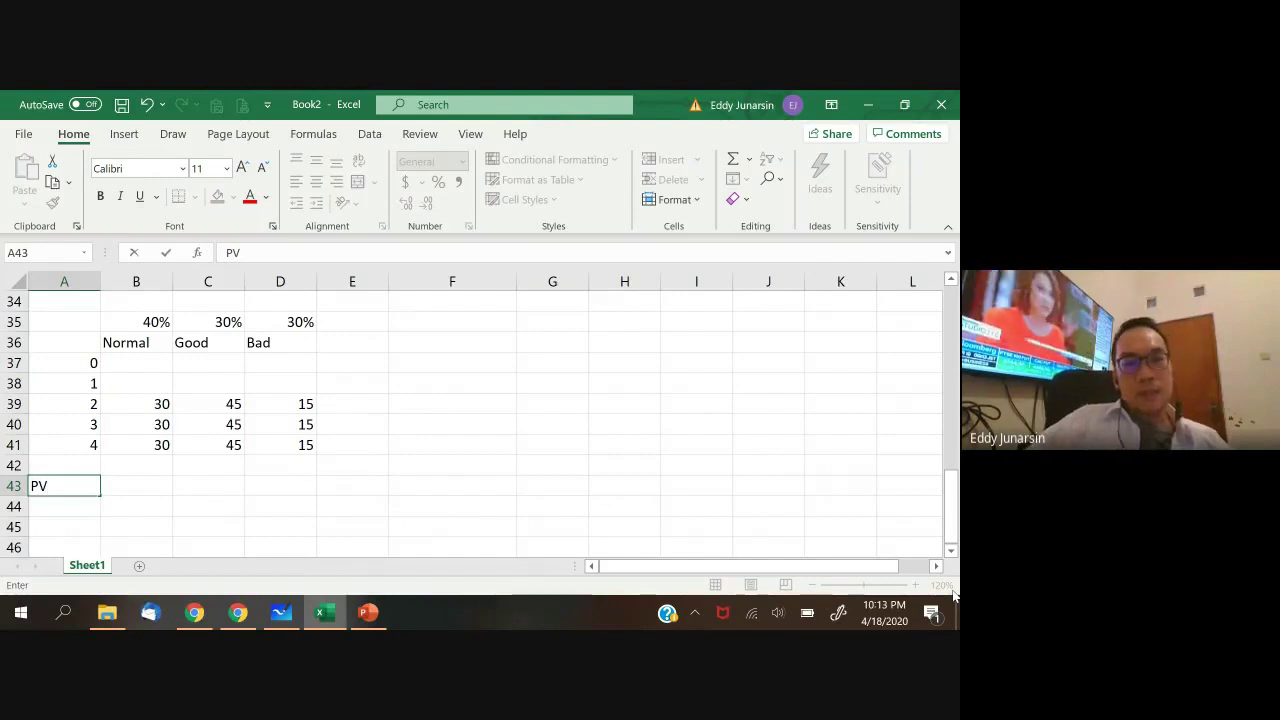
key(Tab)
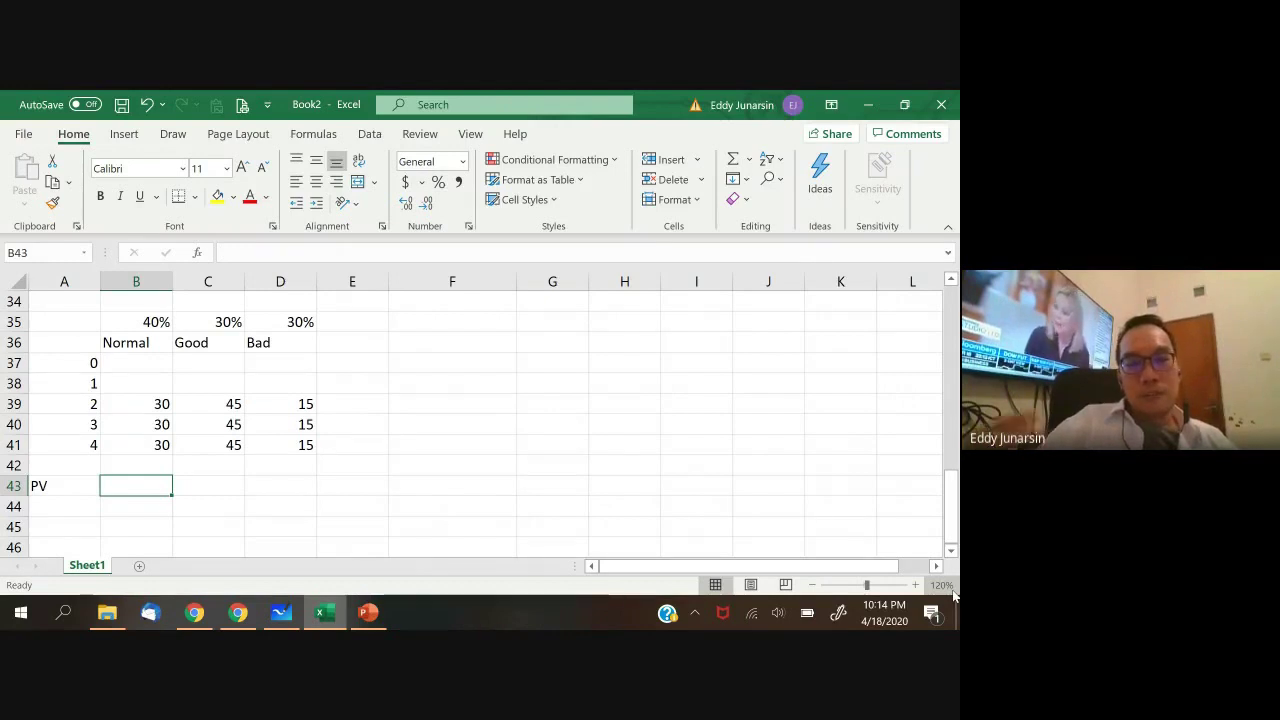
- Review the Normal scenario's PV formula in B33 of the upper table, and return to B43
scroll(205, 400, up, 2)
scroll(205, 400, up, 1)
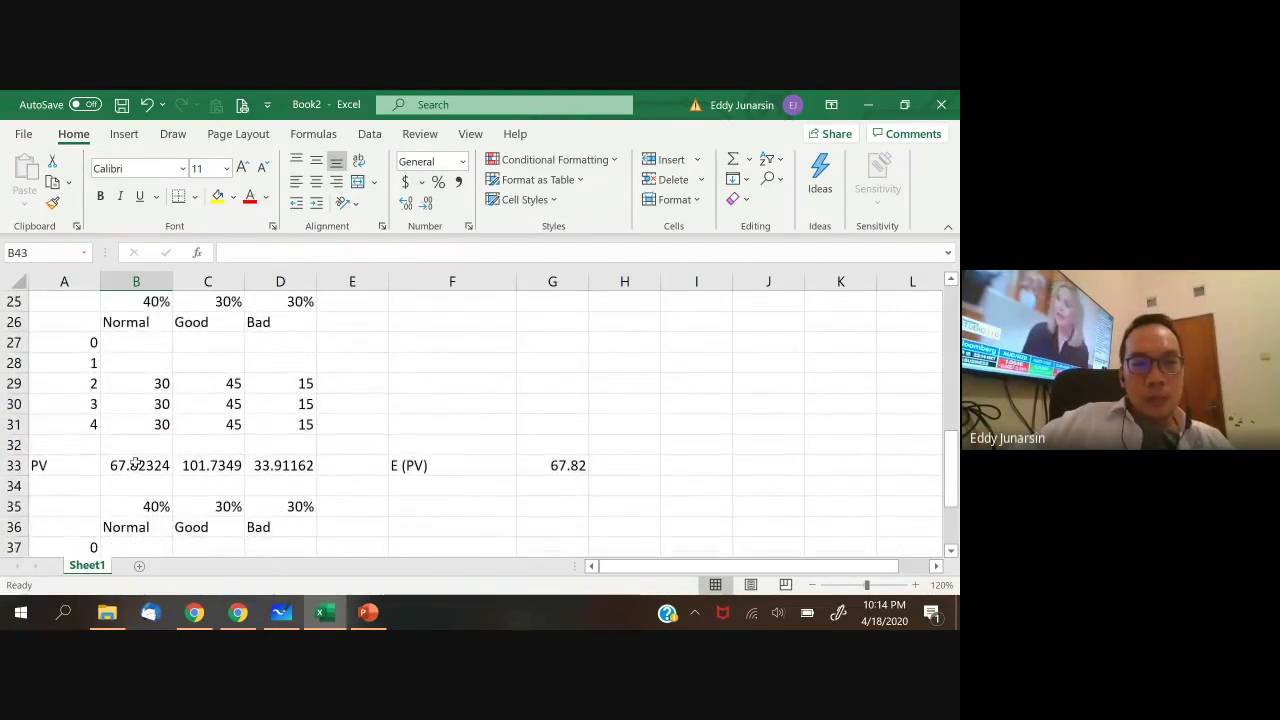
click(135, 462)
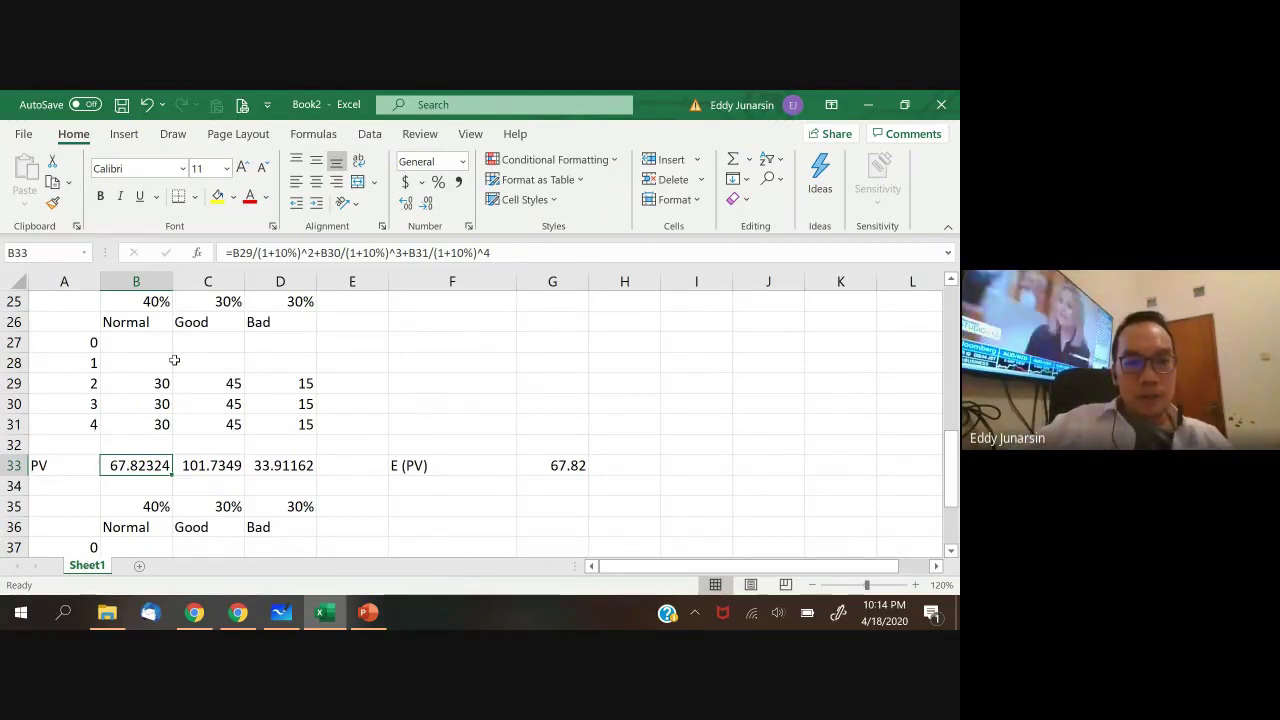
scroll(174, 360, down, 4)
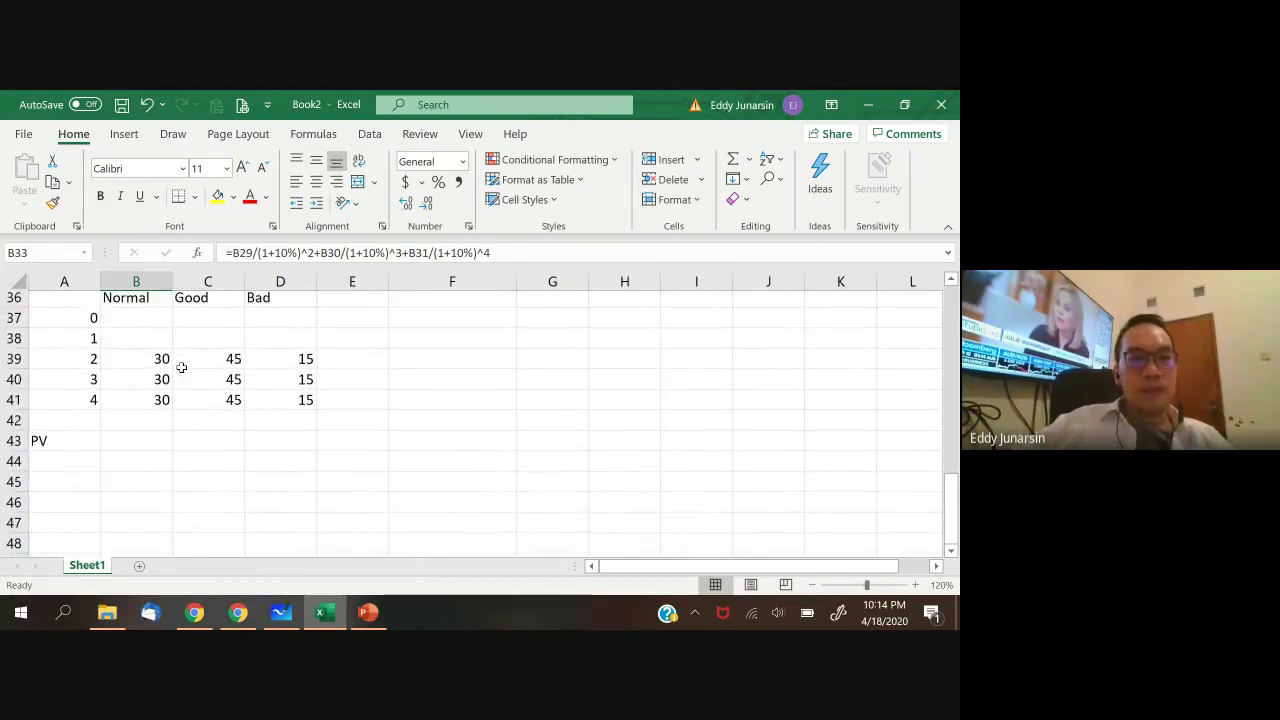
scroll(90, 480, up, 1)
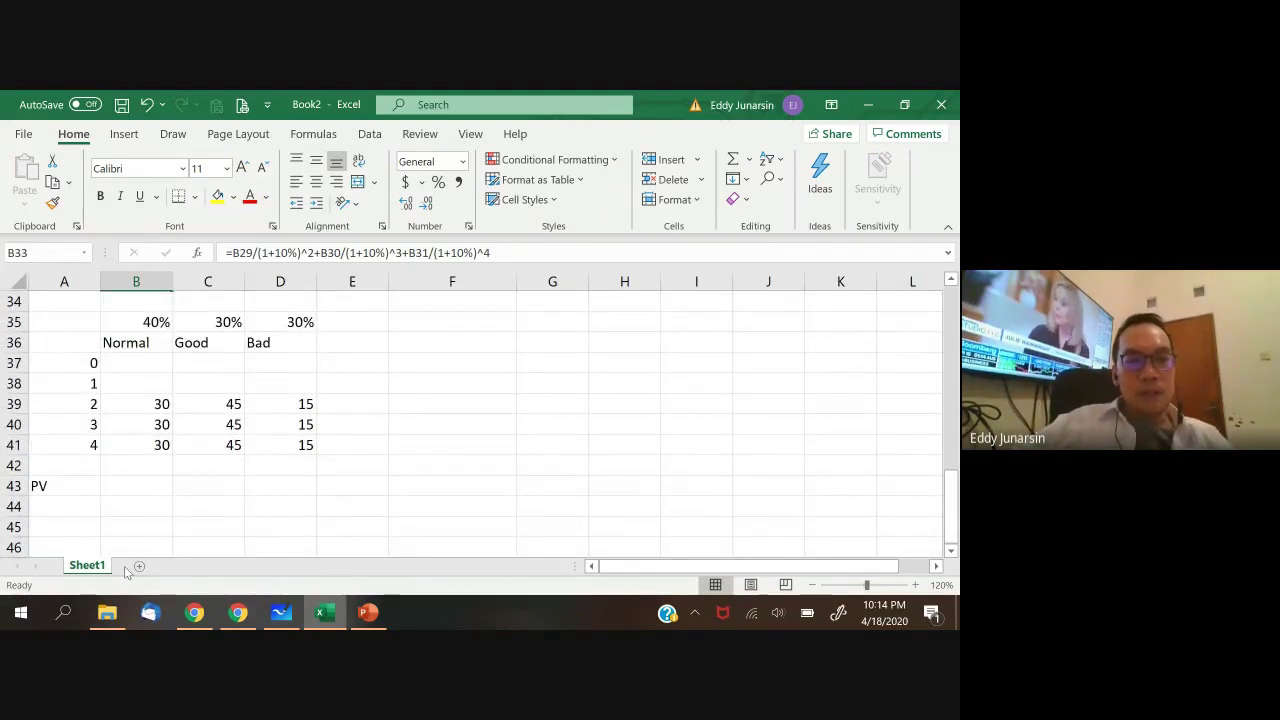
click(162, 483)
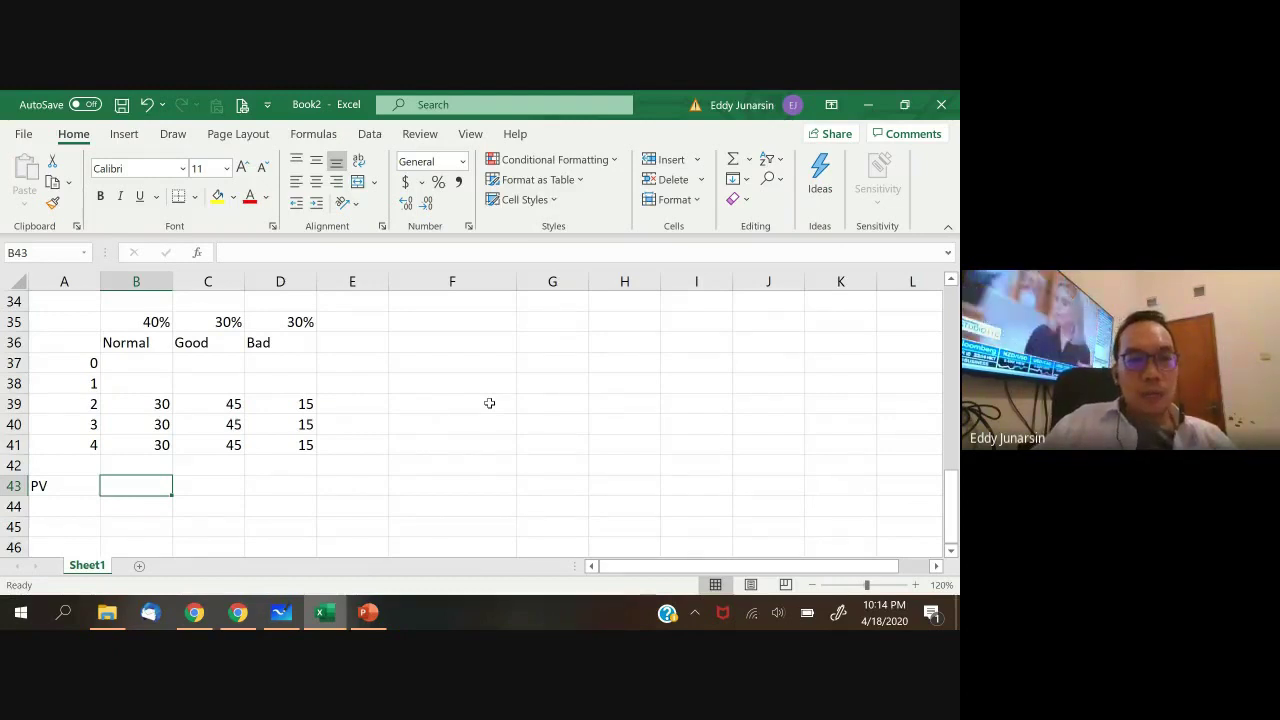
text(=)
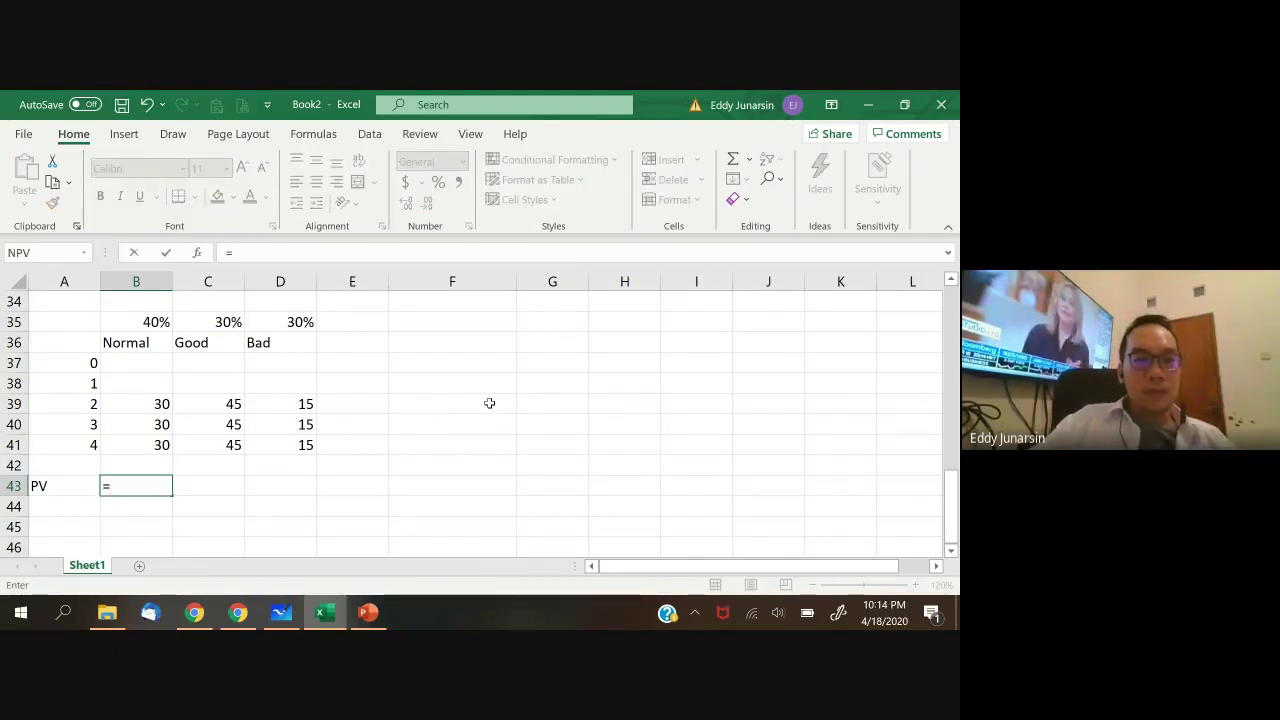
key(Escape)
key(Up)
key(Up)
key(Up)
key(Up)
key(Up)
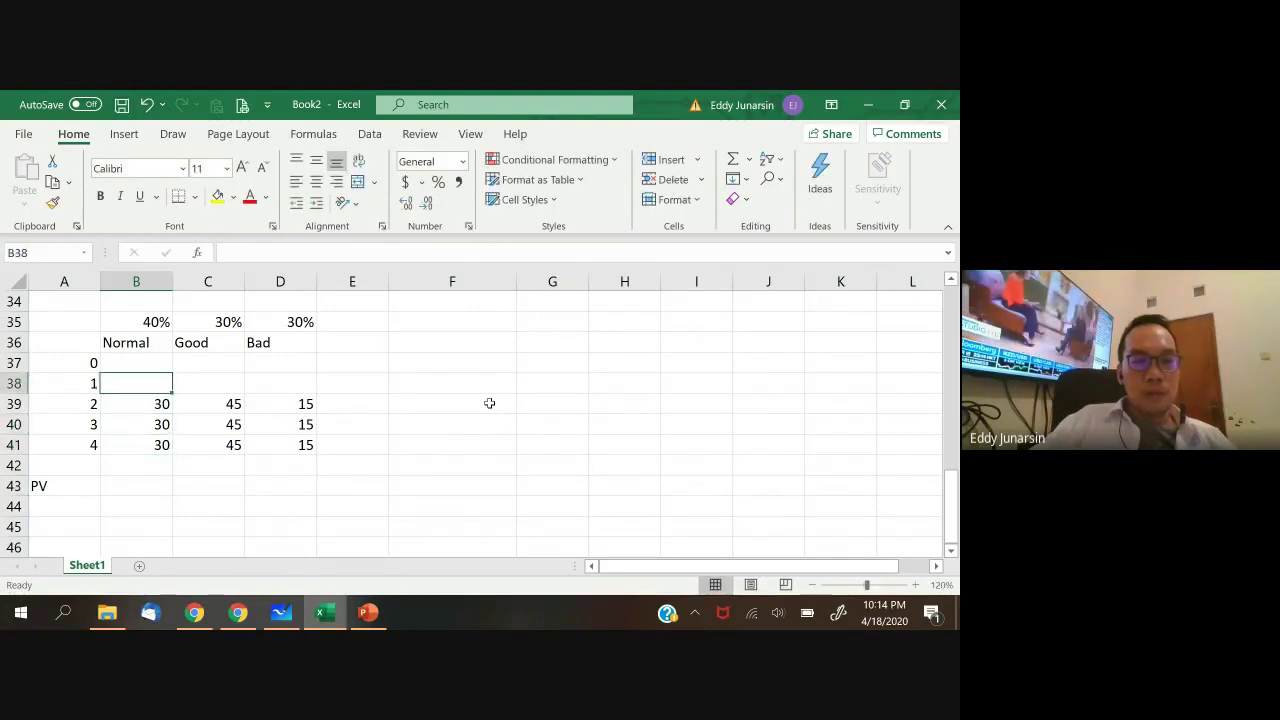
key(Down)
key(Down)
key(Down)
key(Down)
key(Down)
- Begin the Normal scenario's PV formula in B43 with the first discounted cash flow, =B39/(1+10%)^1
text(=)
key(Up)
key(Up)
key(Up)
key(Up)
text(/(1+10%)^)
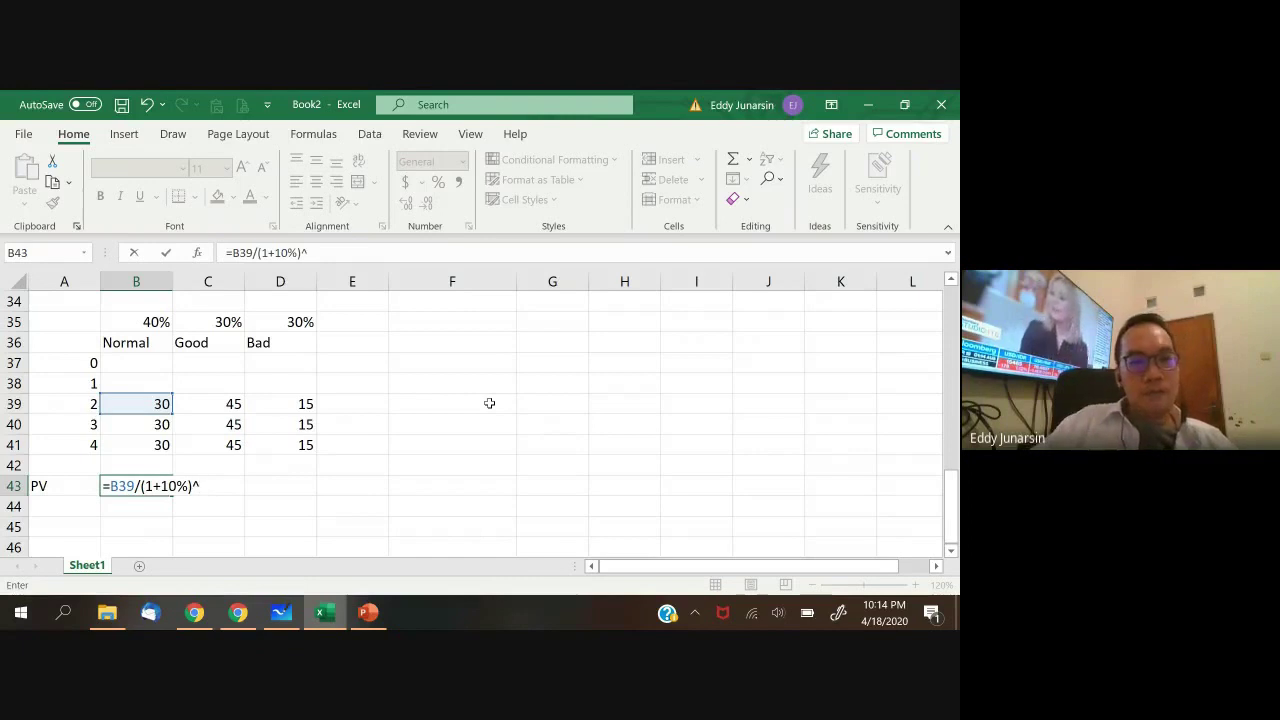
text(1)
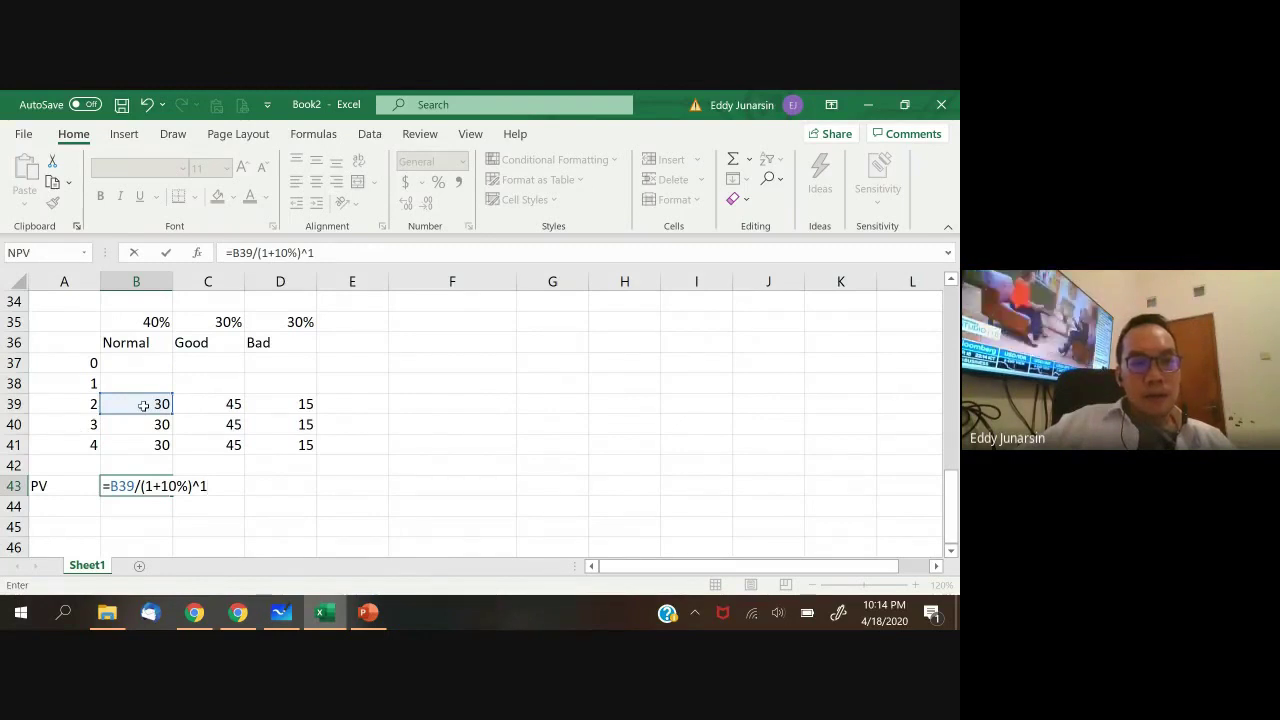
- Extend the B43 formula with the year-3 cash flow discounted two periods, +(B40/(1+10%)^2+
text(+()
key(Up)
key(Left)
key(Up)
key(Up)
key(Right)
text(/()
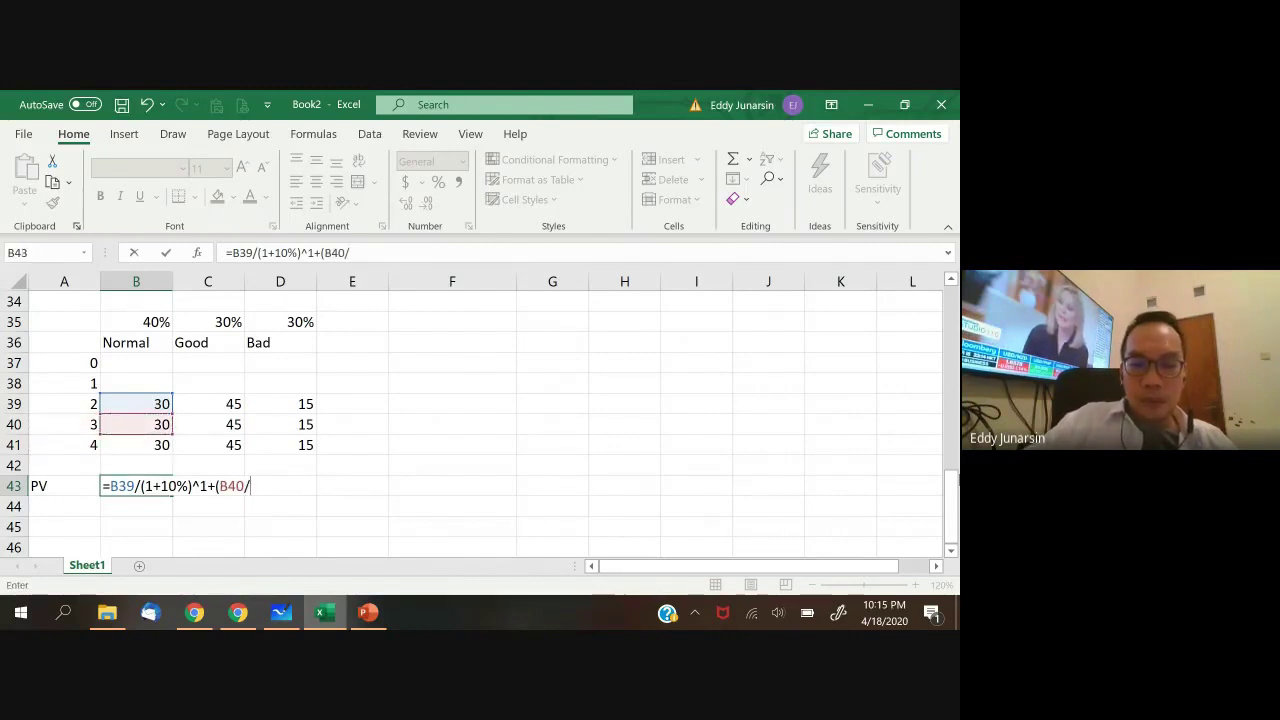
text(1+10%))
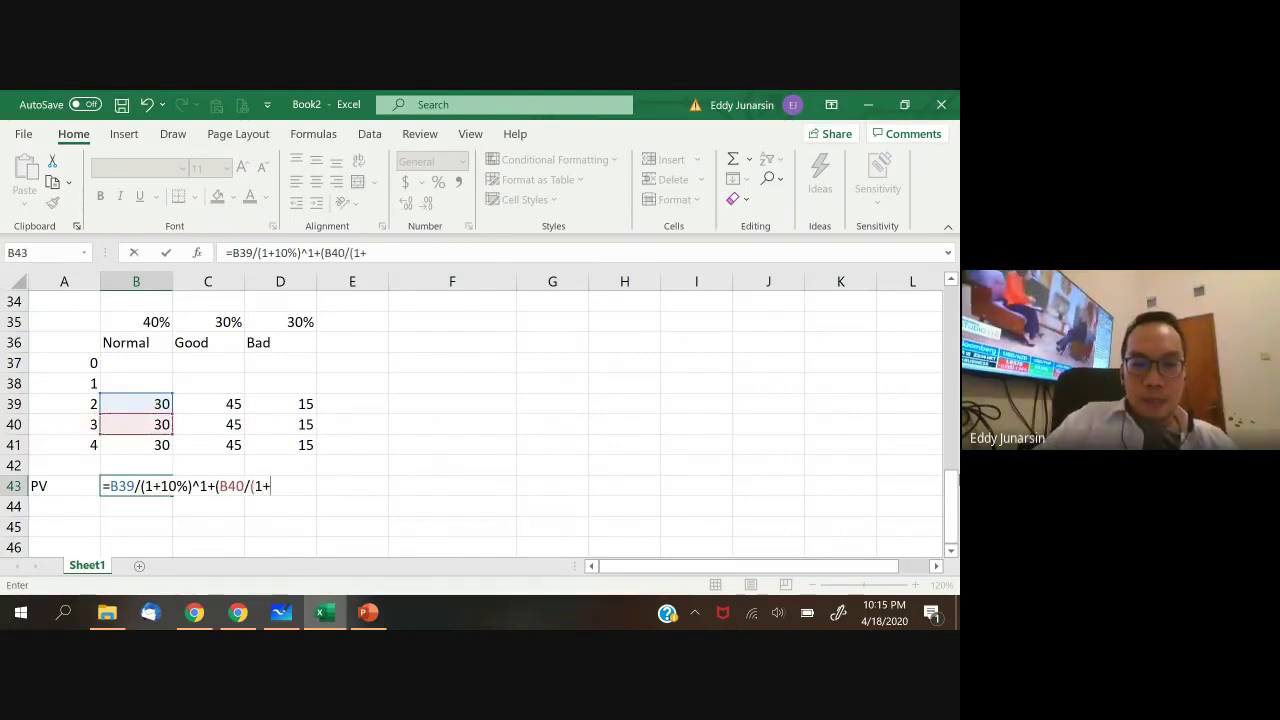
text(^)
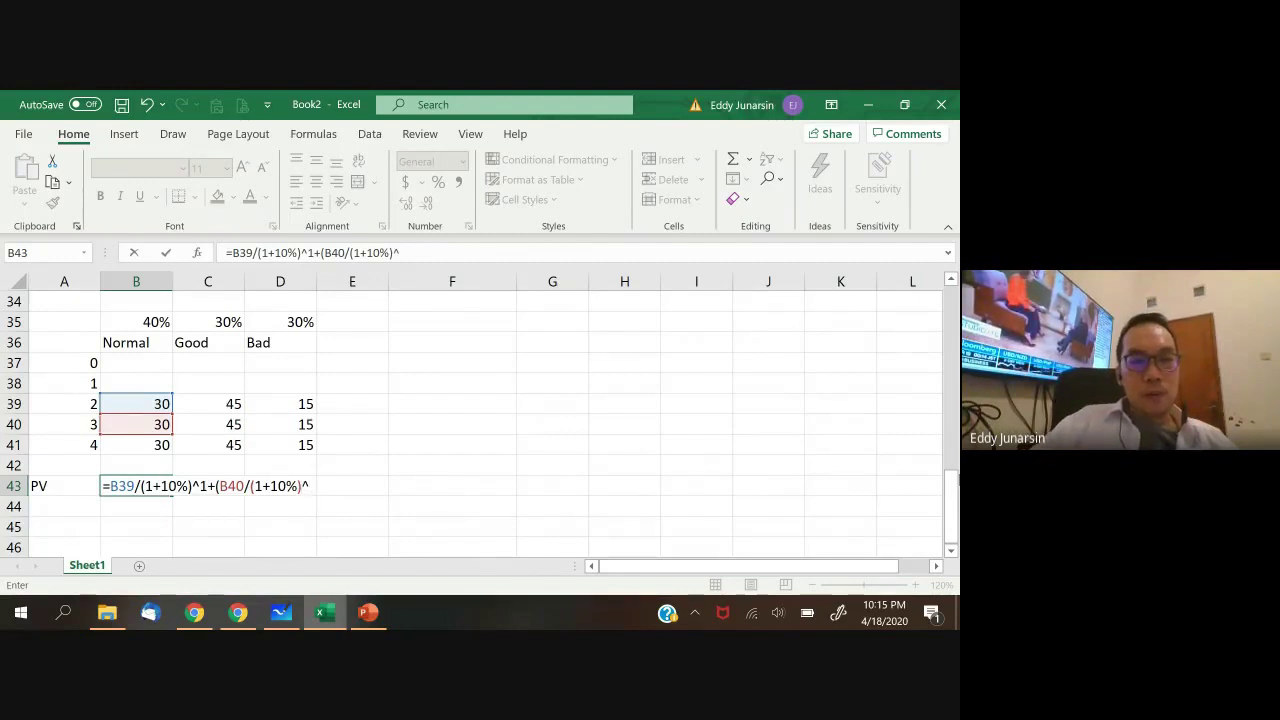
text(2+)
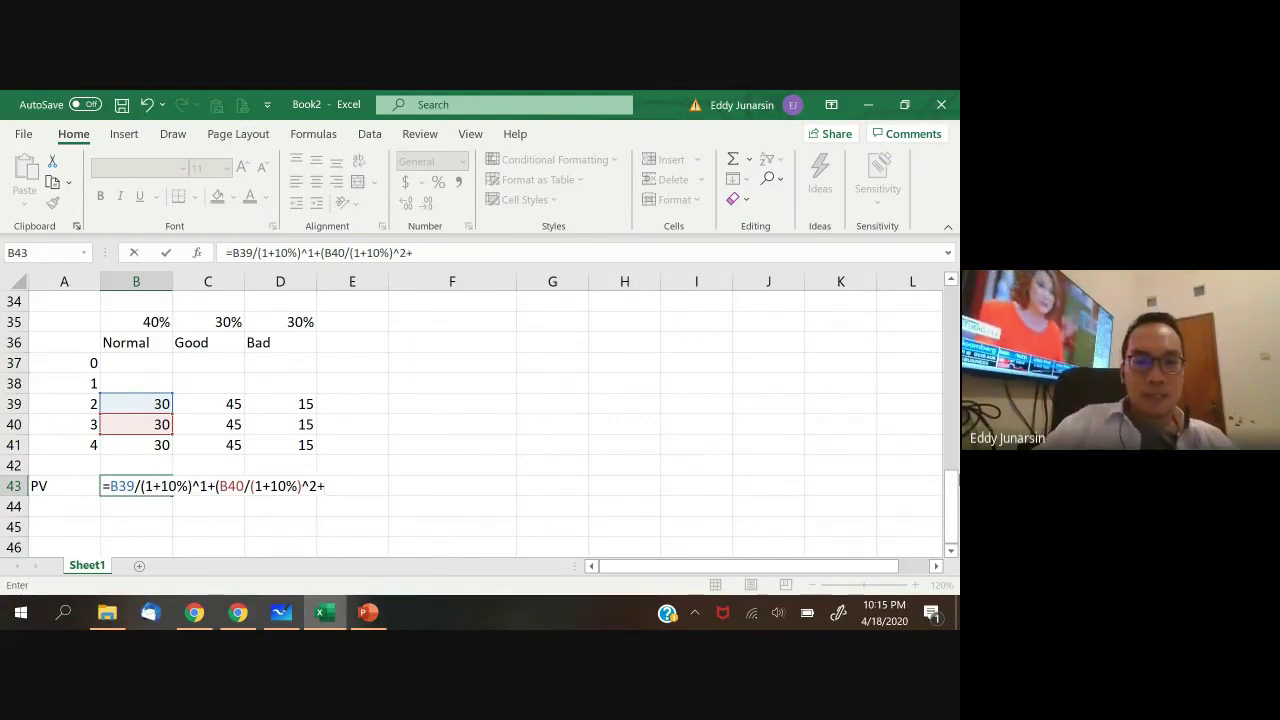
- Complete the B43 formula with B41/(1+10%)^3 and accept the suggested closing parenthesis
key(Up)
key(Up)
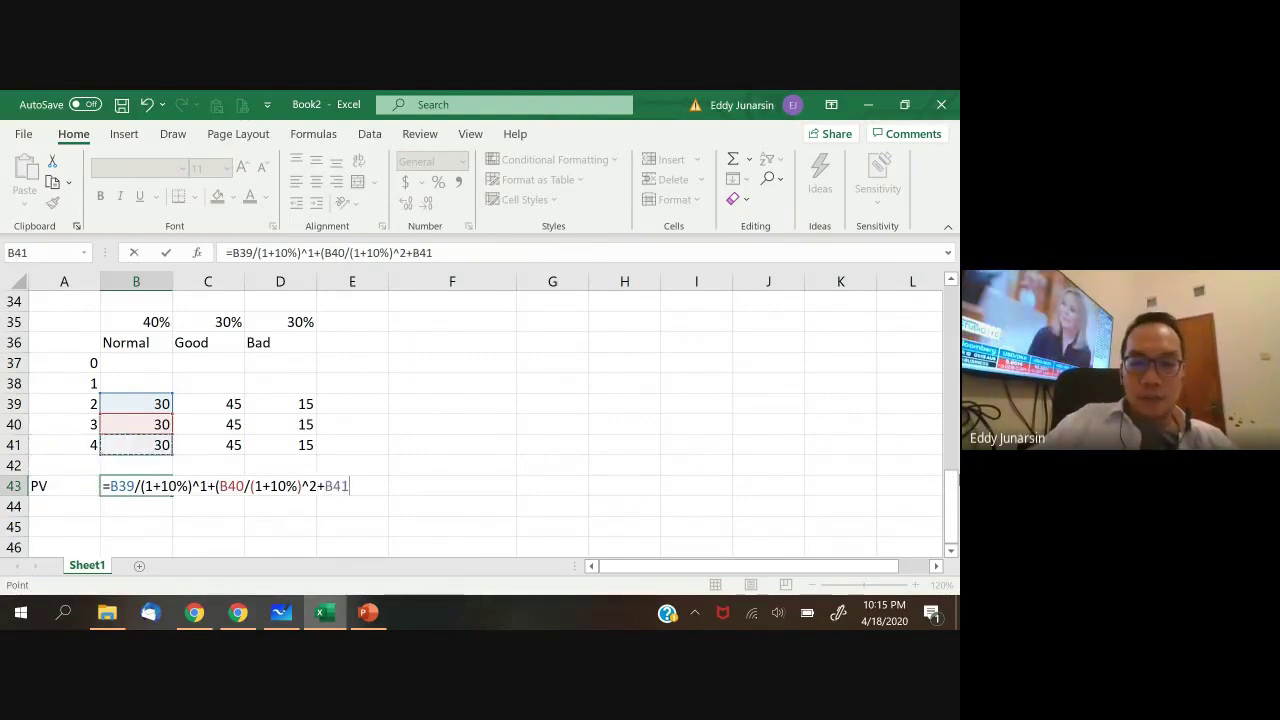
text(/(1)
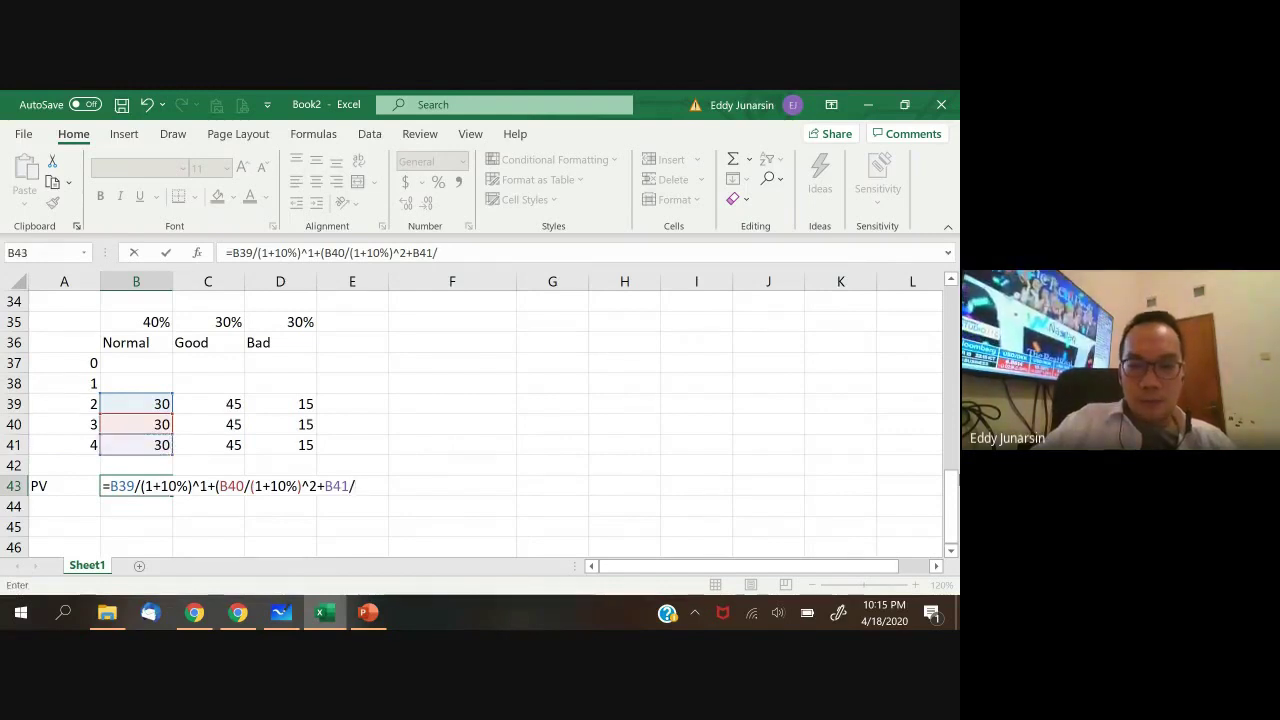
text(+10%)
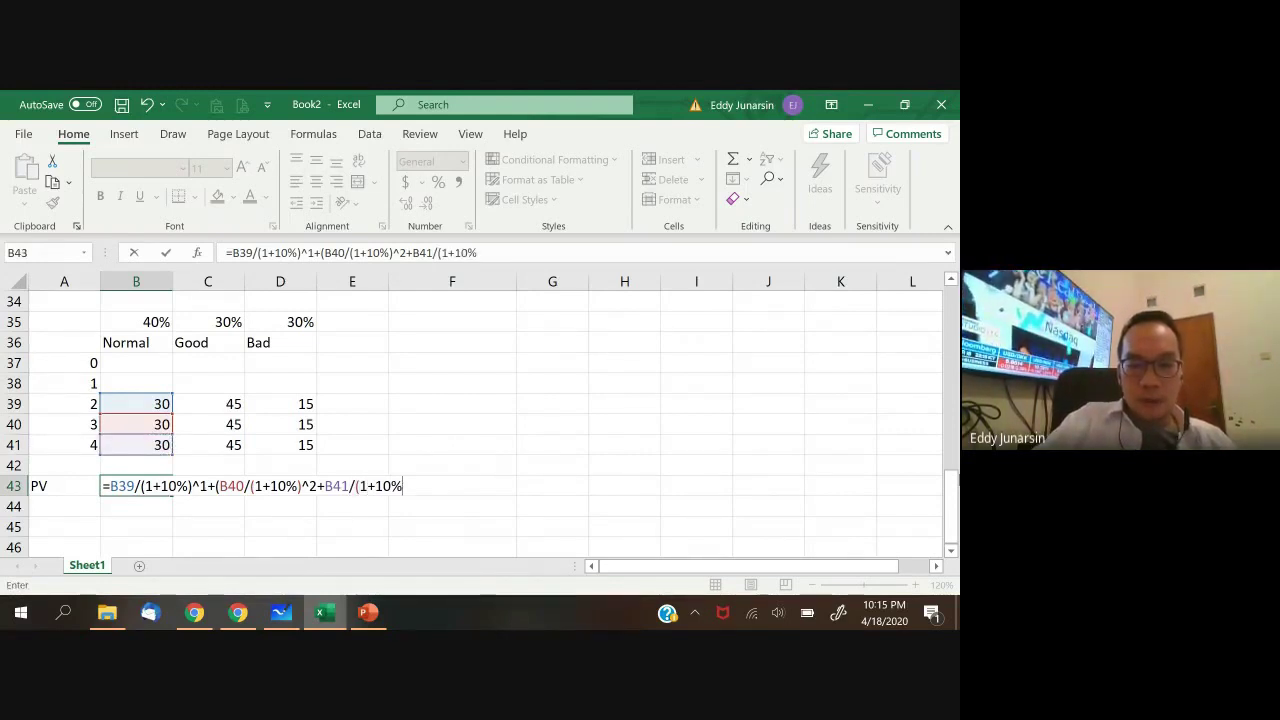
text()^3)
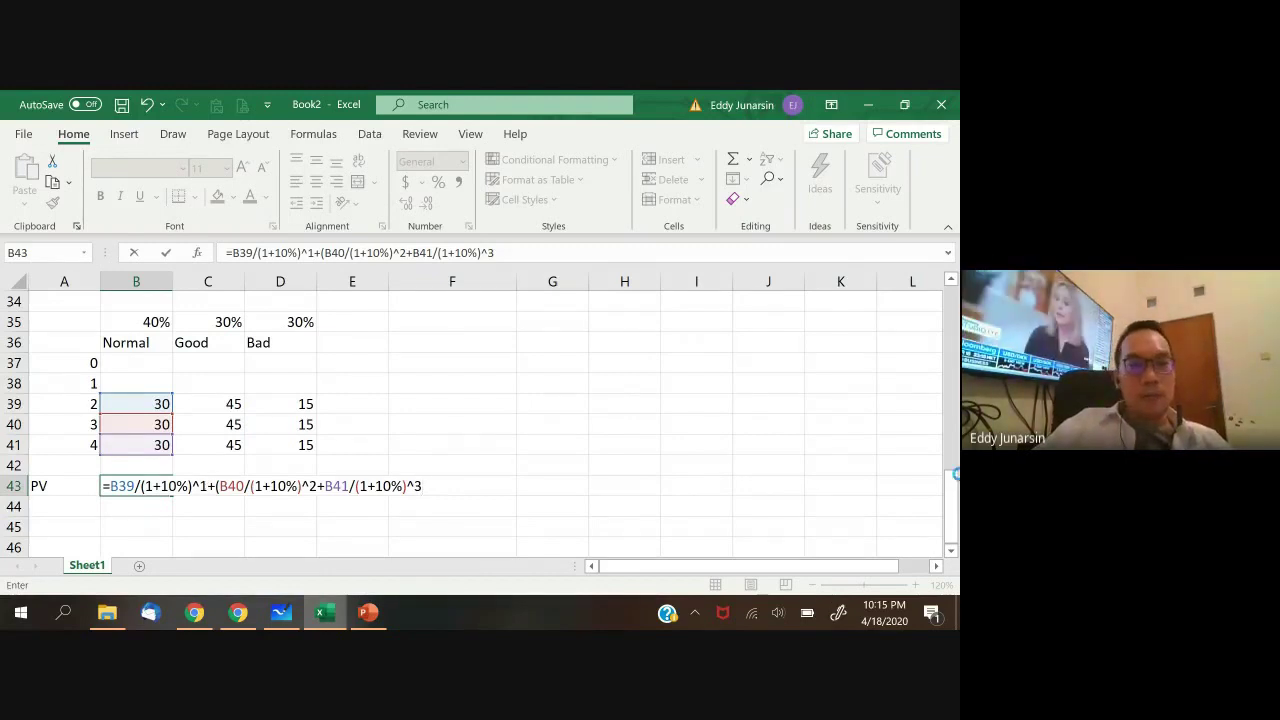
key(Return)
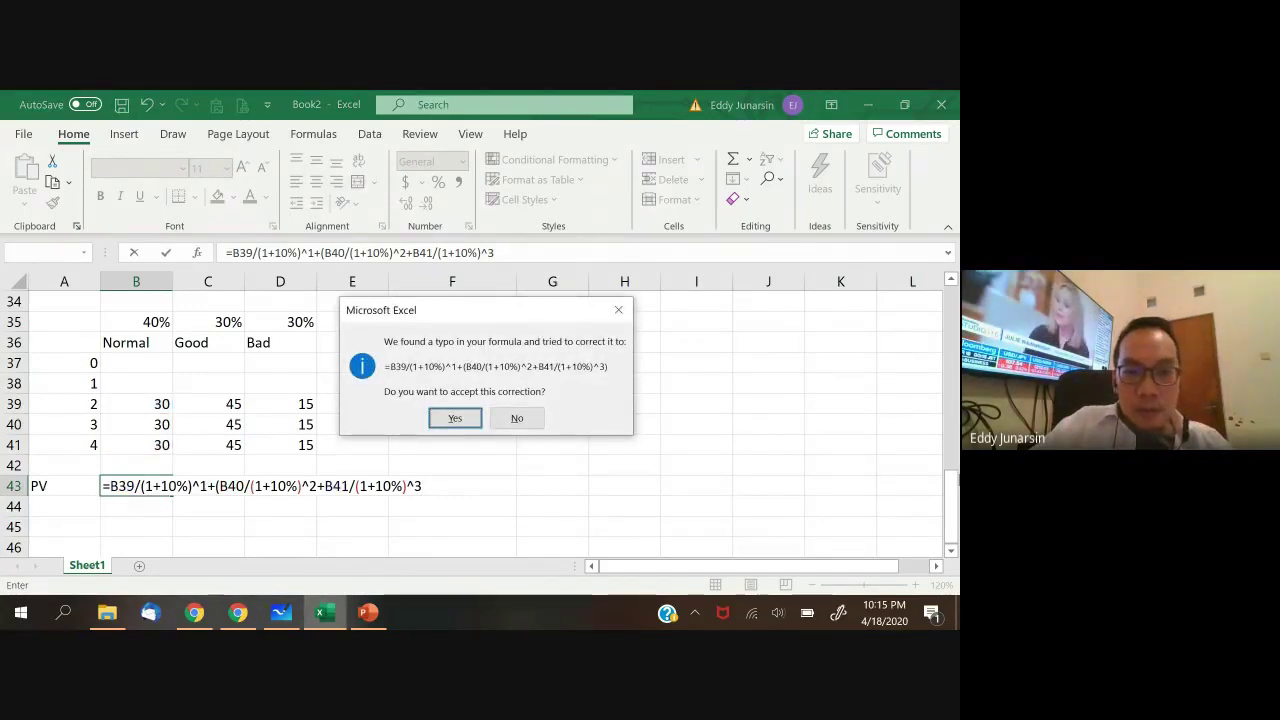
click(455, 419)
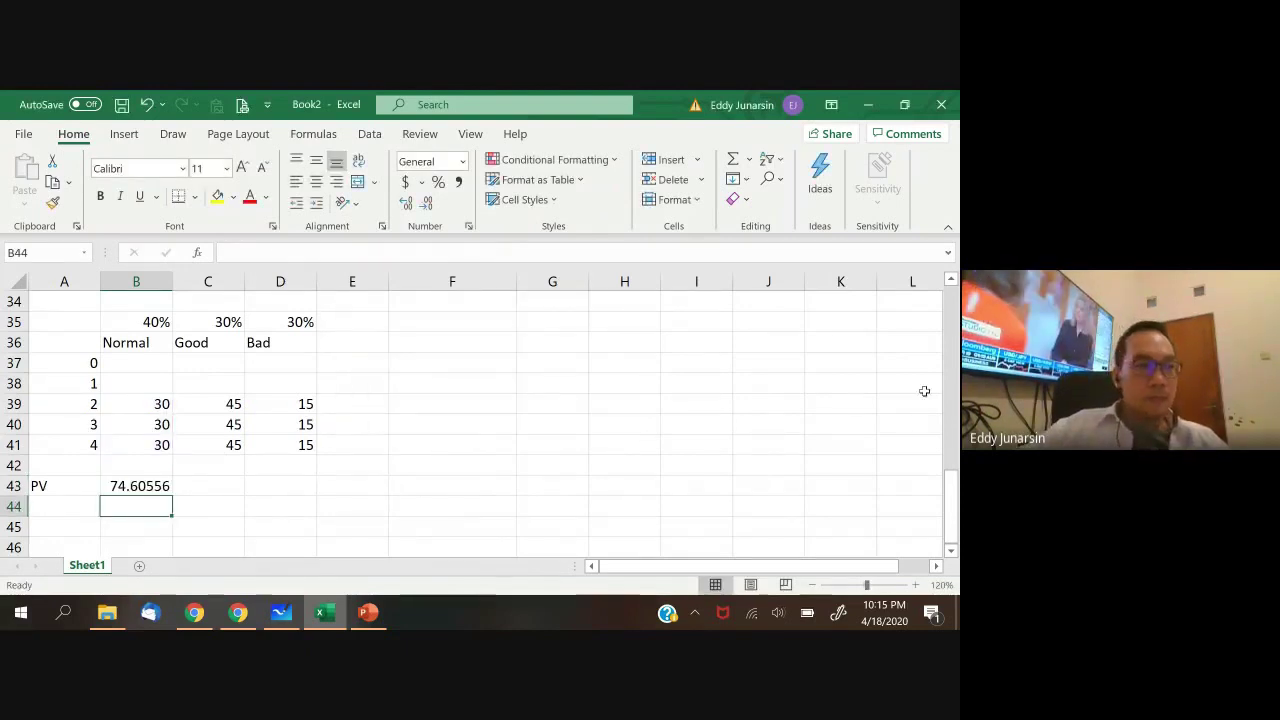
- Reopen the B43 formula, delete its final closing parenthesis, and decline the proposed correction
key(Up)
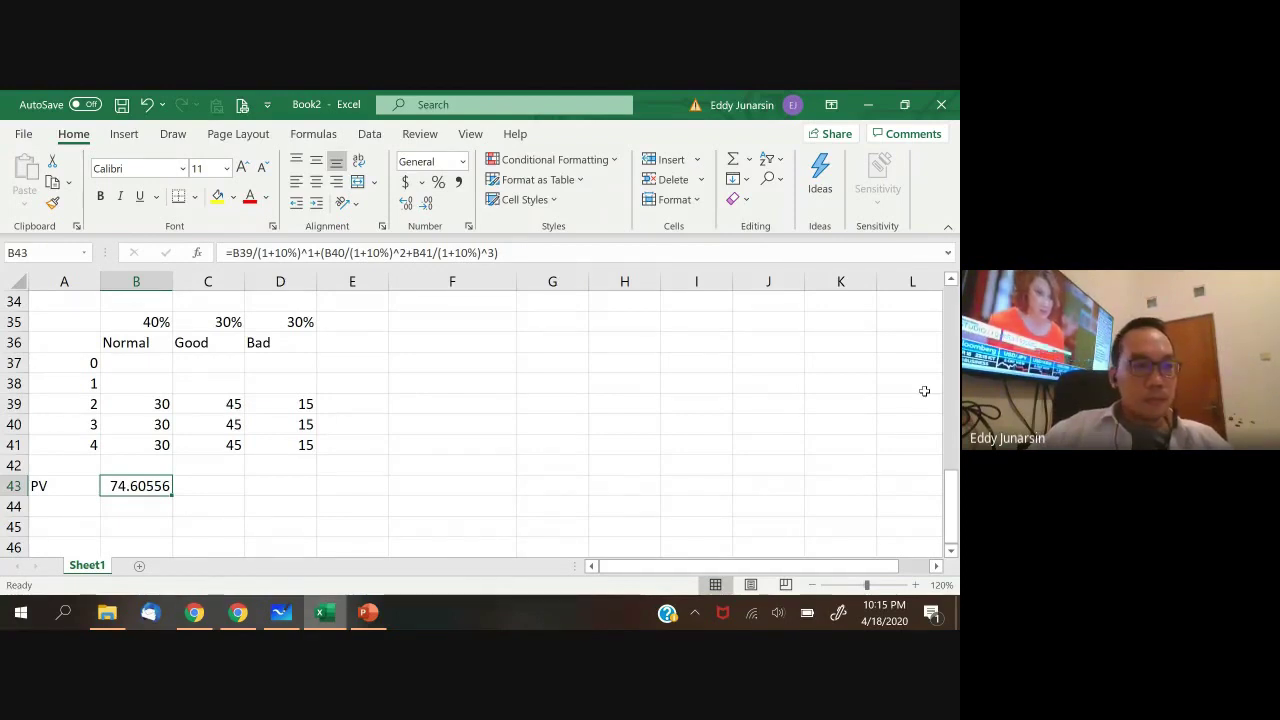
key(F2)
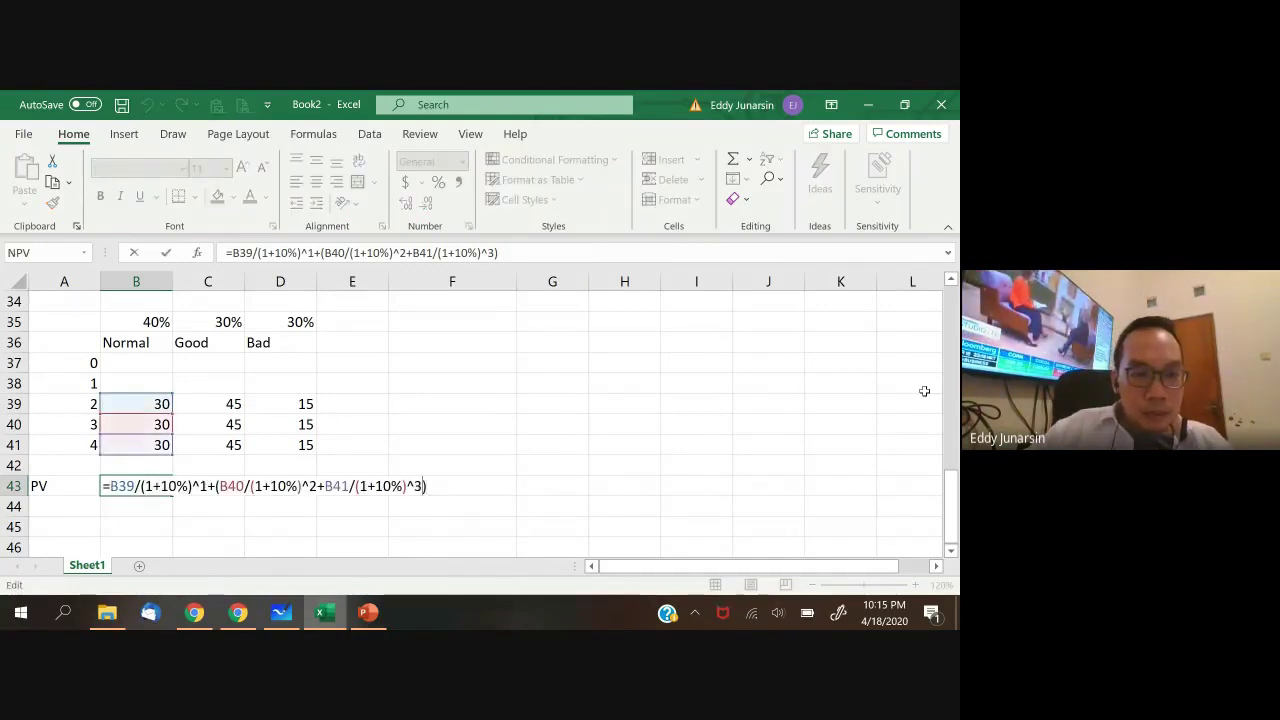
key(Left)
key(Left)
key(Left)
key(Left)
key(Left)
key(Left)
key(Left)
key(Left)
key(Left)
key(Left)
key(Left)
key(Left)
key(Left)
key(Left)
key(Left)
key(Left)
key(Left)
key(Left)
key(Left)
key(Left)
key(Right)
key(Right)
key(Right)
key(Right)
key(Right)
key(Right)
key(Right)
key(Right)
key(Right)
key(Right)
key(Right)
key(Right)
key(Right)
key(Right)
key(Right)
key(Right)
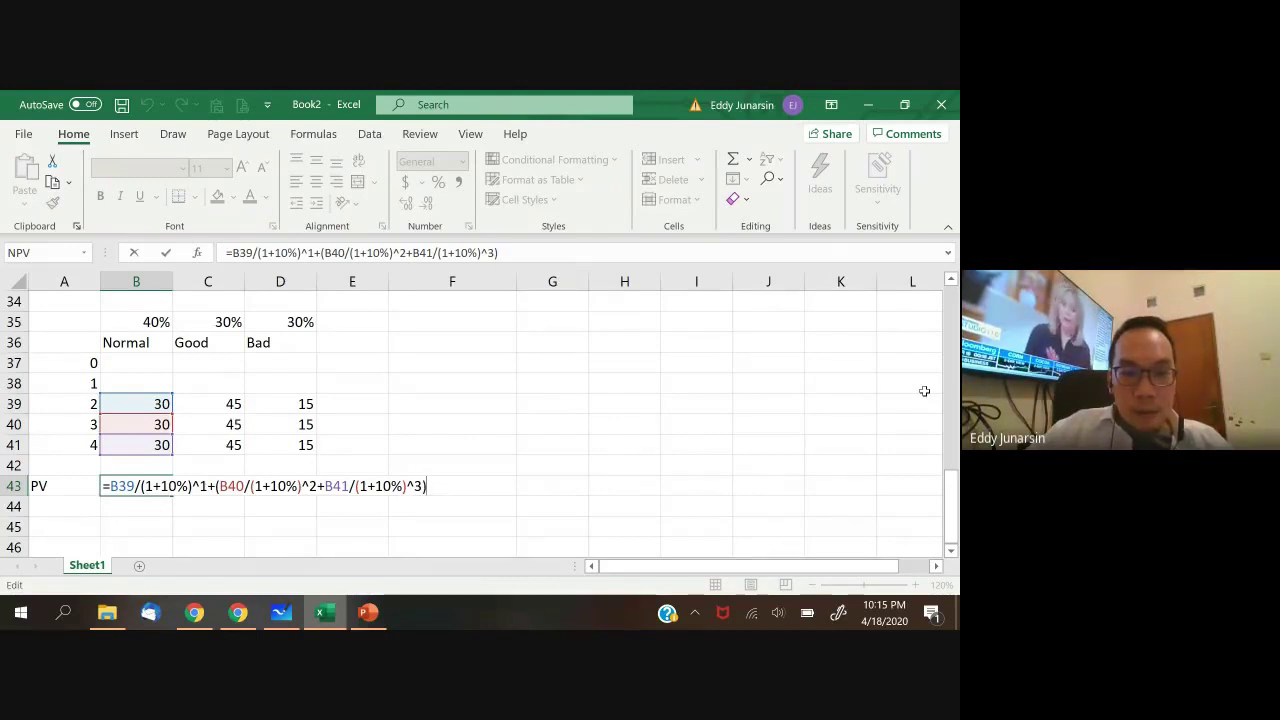
key(End)
key(BackSpace)
key(Return)
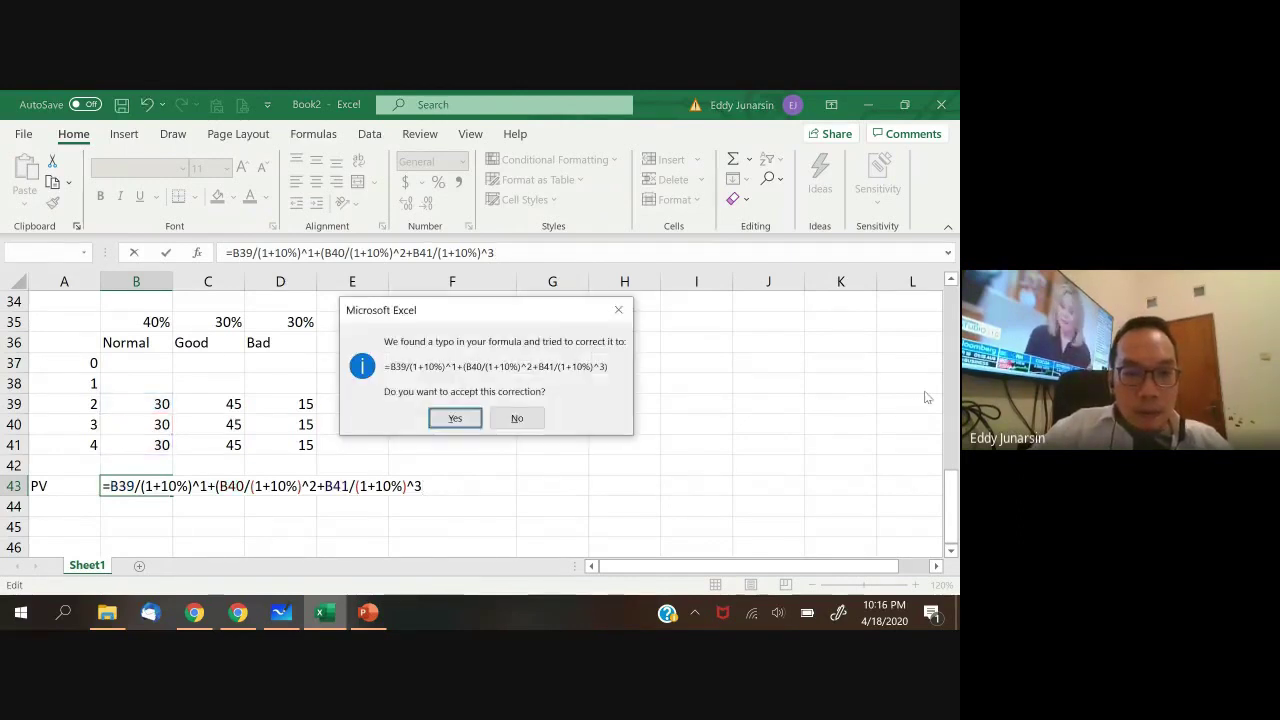
key(Escape)
key(Return)
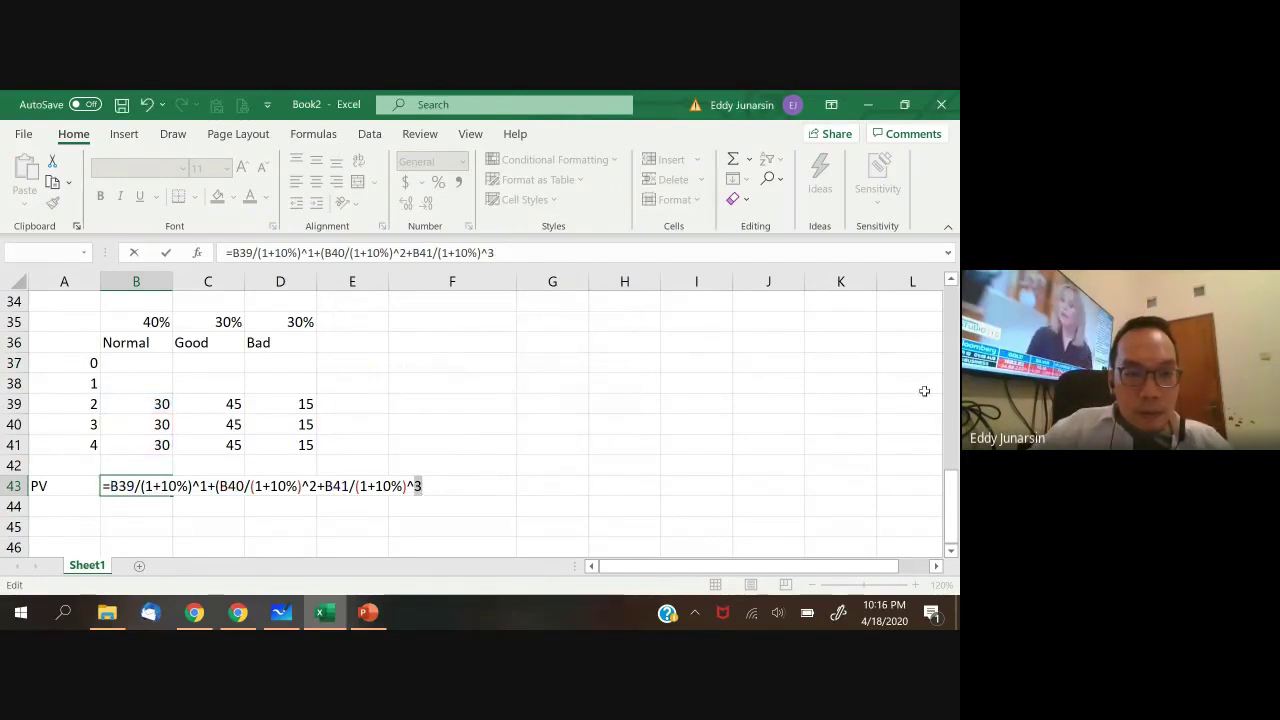
- Remove the opening parenthesis before B40 so B43 holds =B39/(1+10%)^1+B40/(1+10%)^2+B41/(1+10%)^3, and commit it
key(Left)
key(Left)
key(Left)
key(Left)
key(Left)
key(Left)
key(Left)
key(Left)
key(Left)
key(Left)
key(Left)
key(Left)
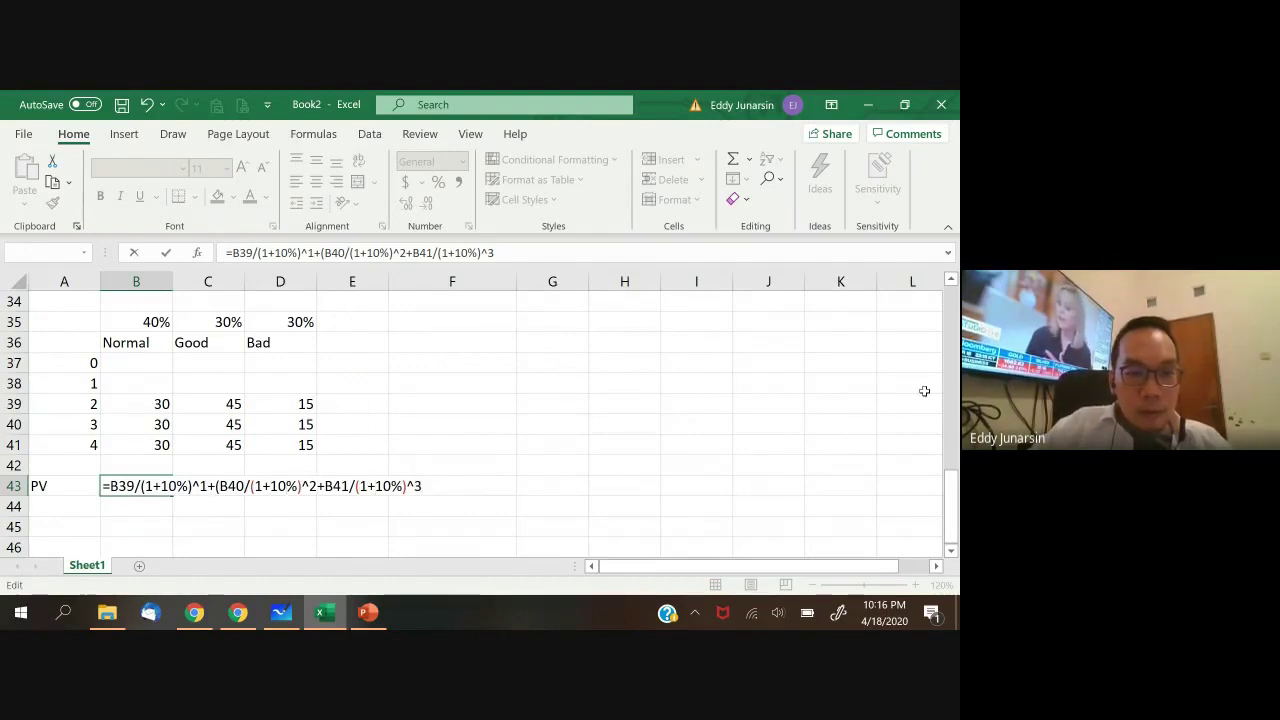
key(BackSpace)
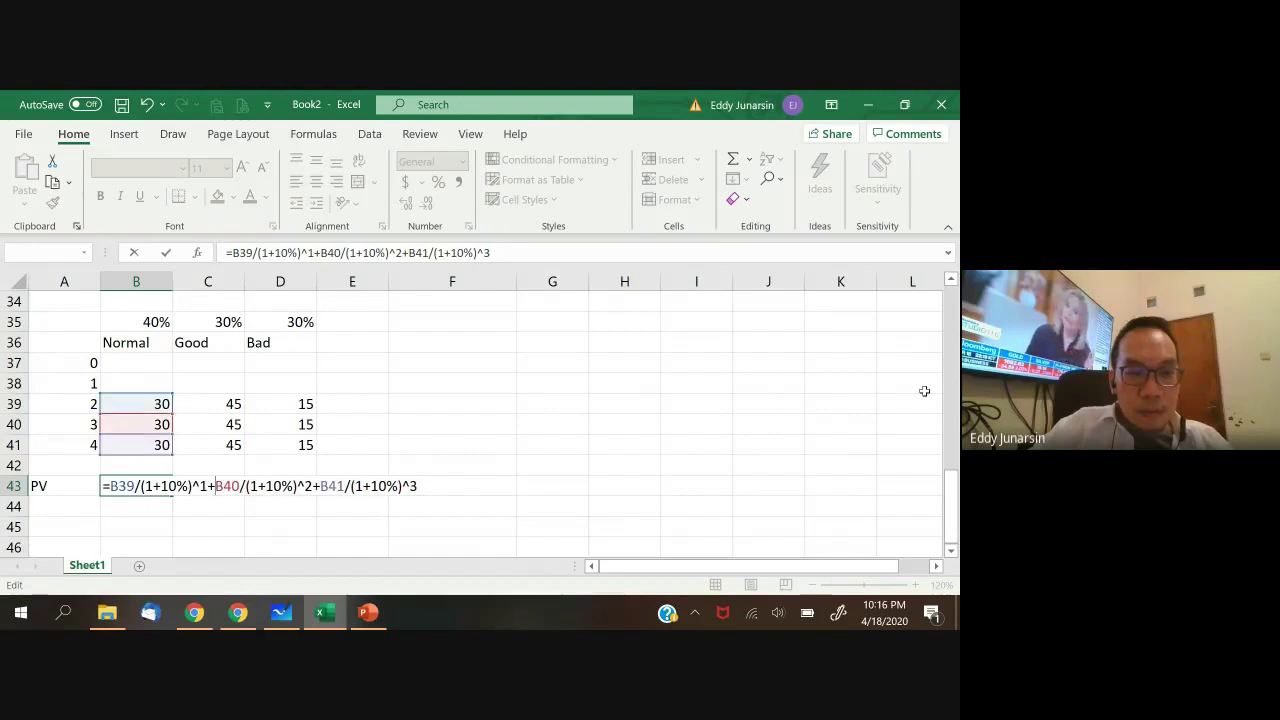
key(Right)
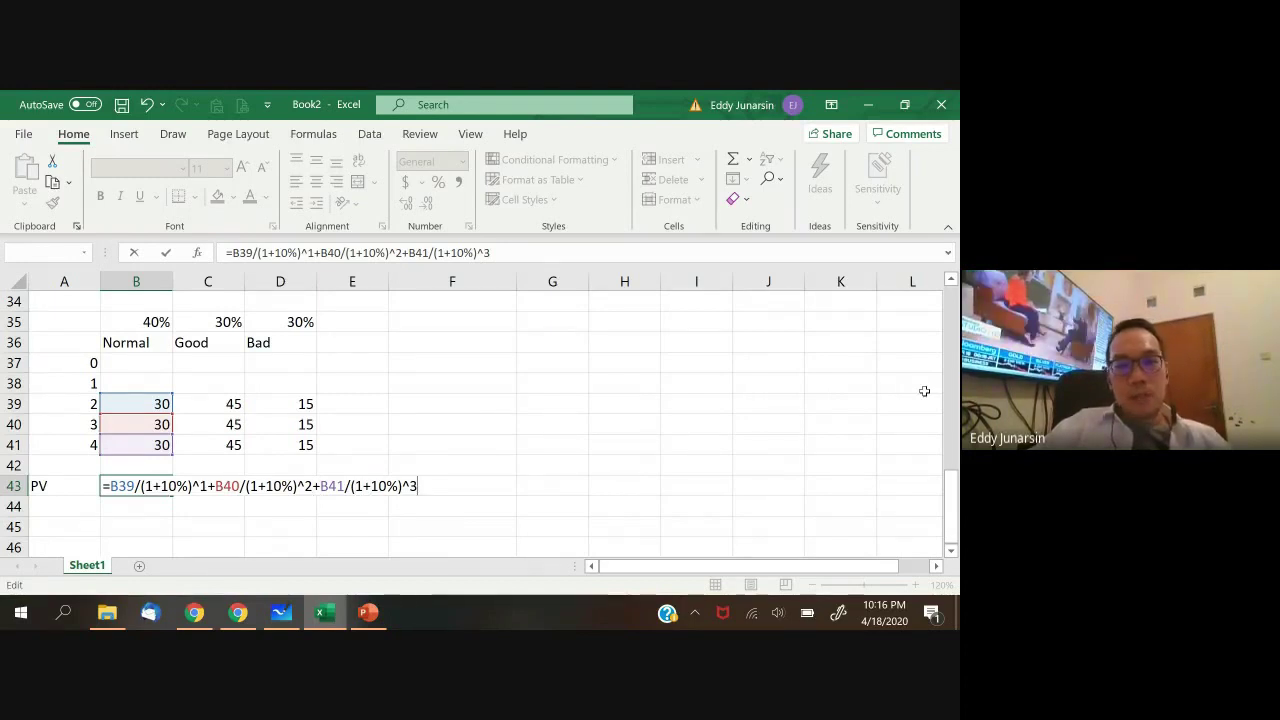
key(Return)
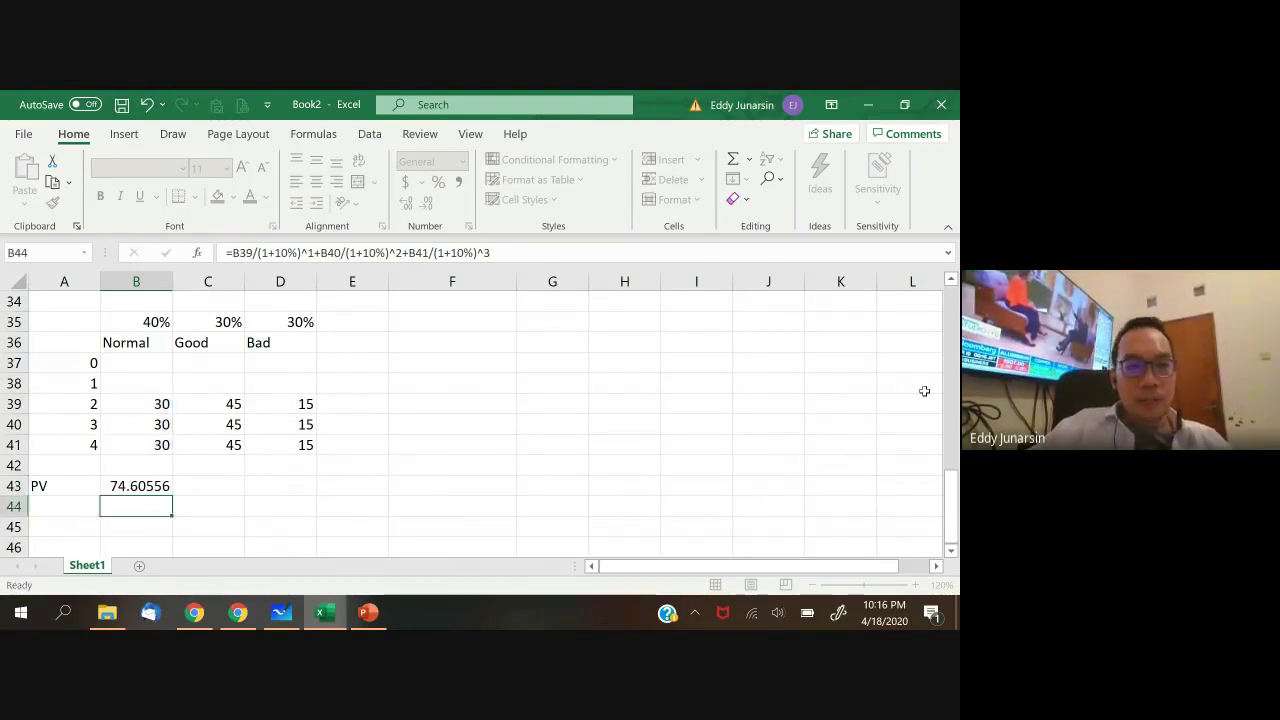
- Copy the Normal scenario's PV formula from B43 across to the Good and Bad columns, C43:D43
key(Up)
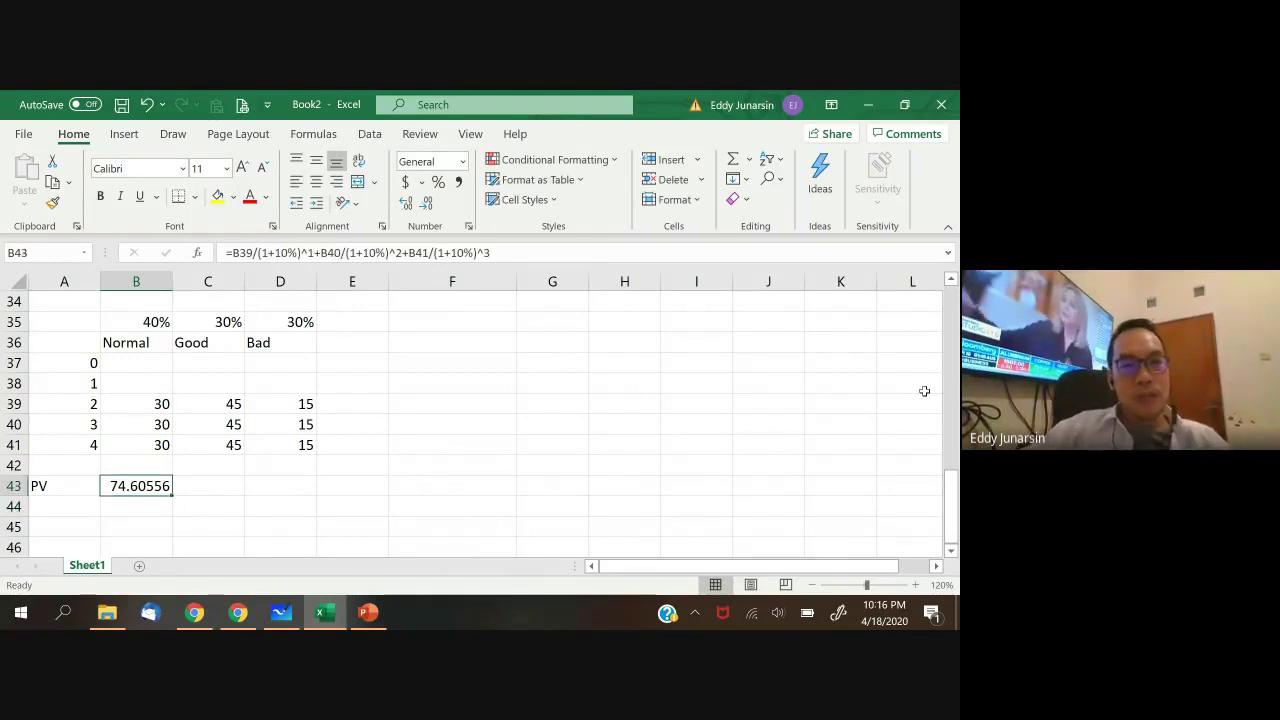
key(ctrl+c)
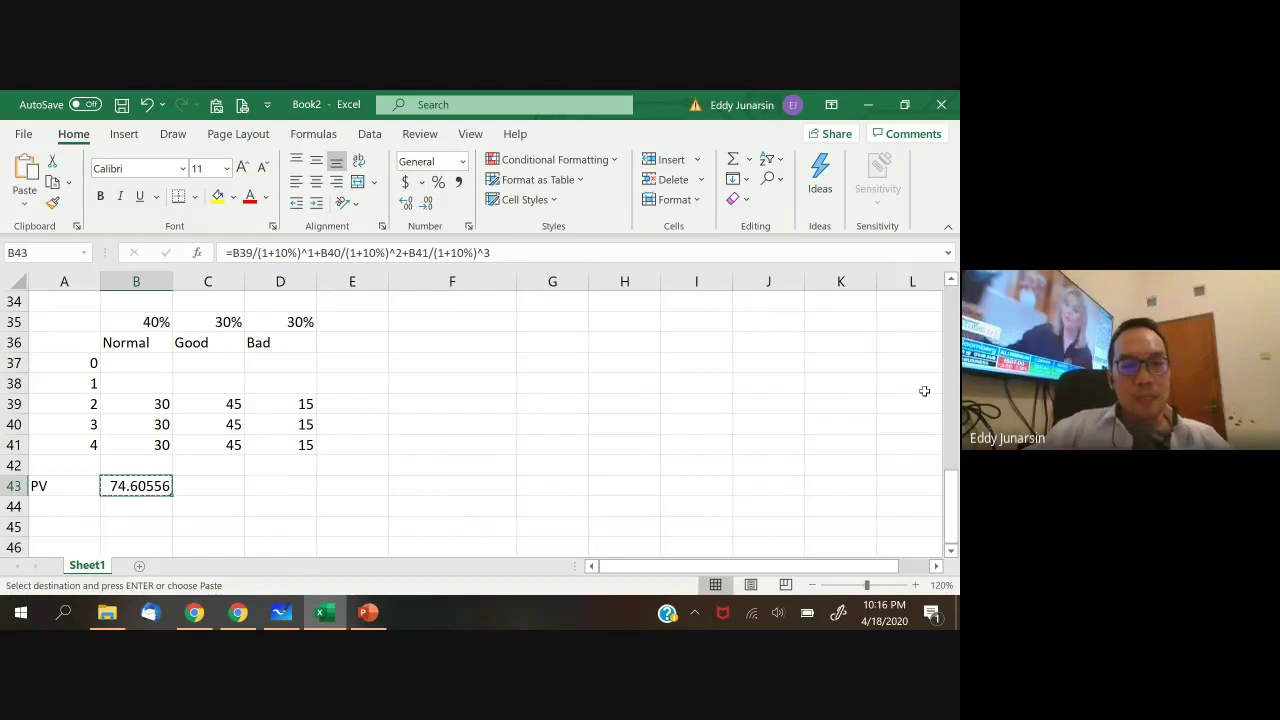
key(shift+Right)
key(shift+Right)
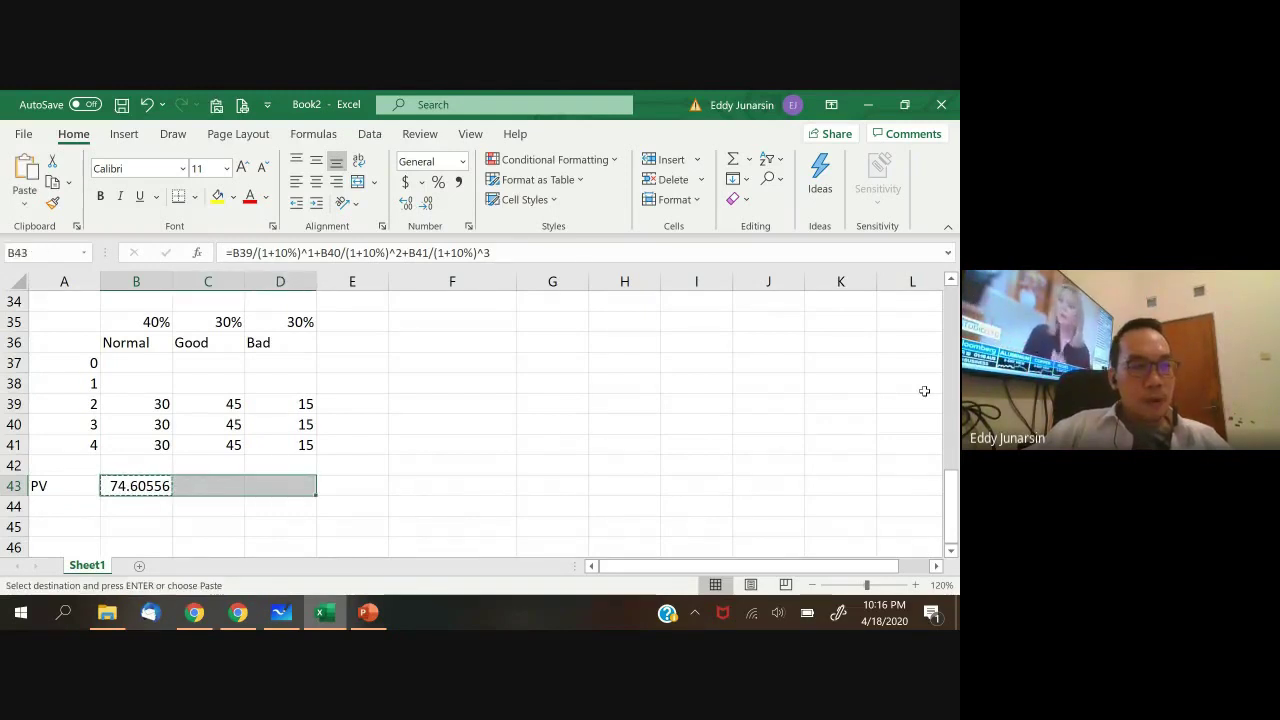
key(ctrl+v)
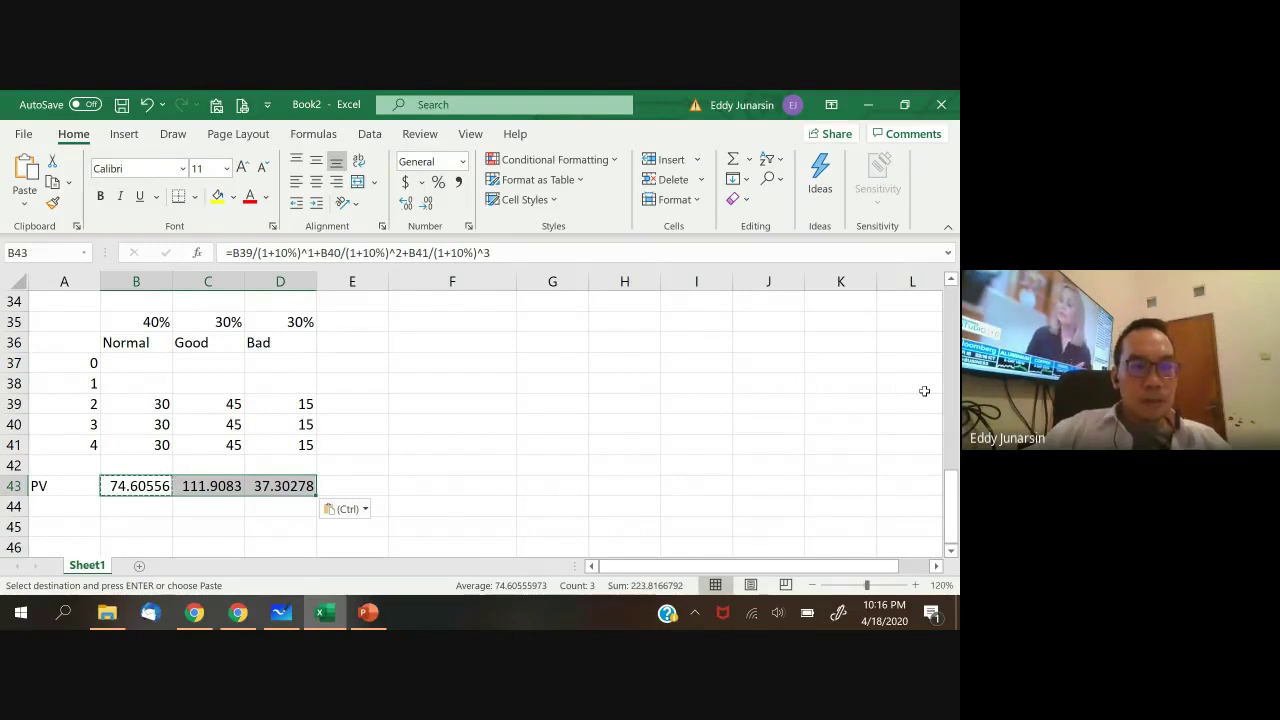
key(Left)
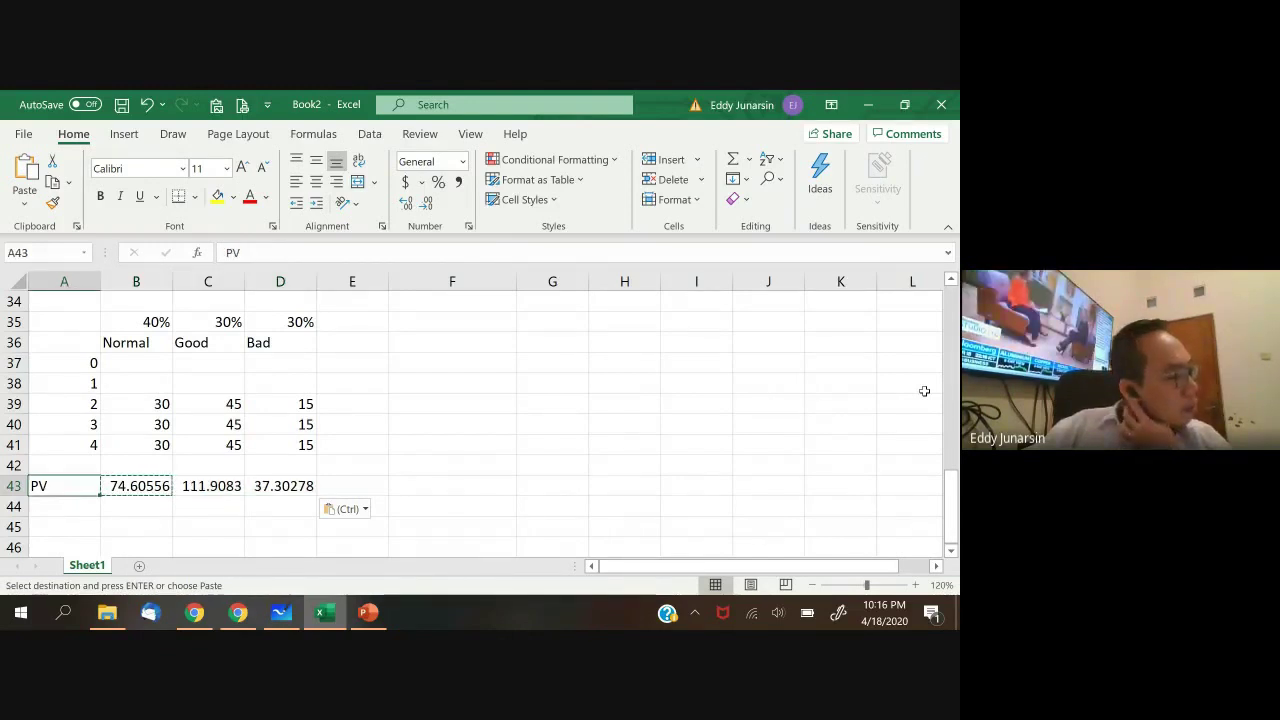
key(Right)
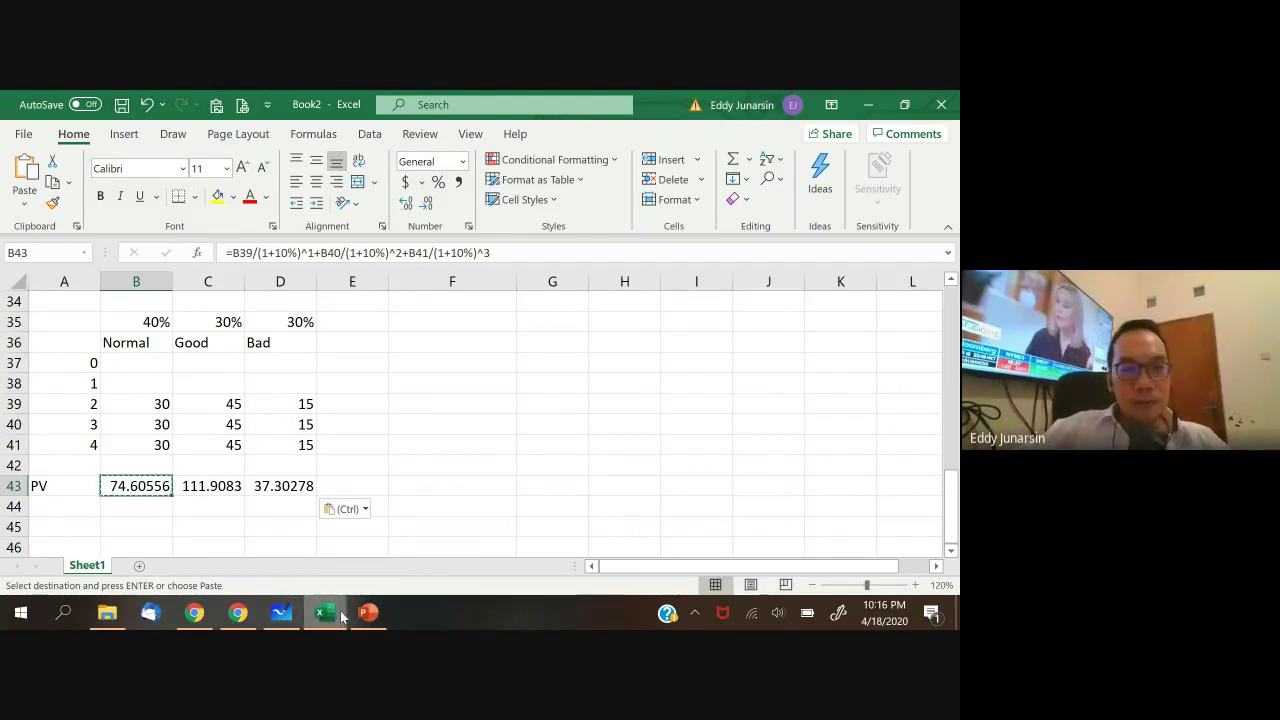
click(283, 612)
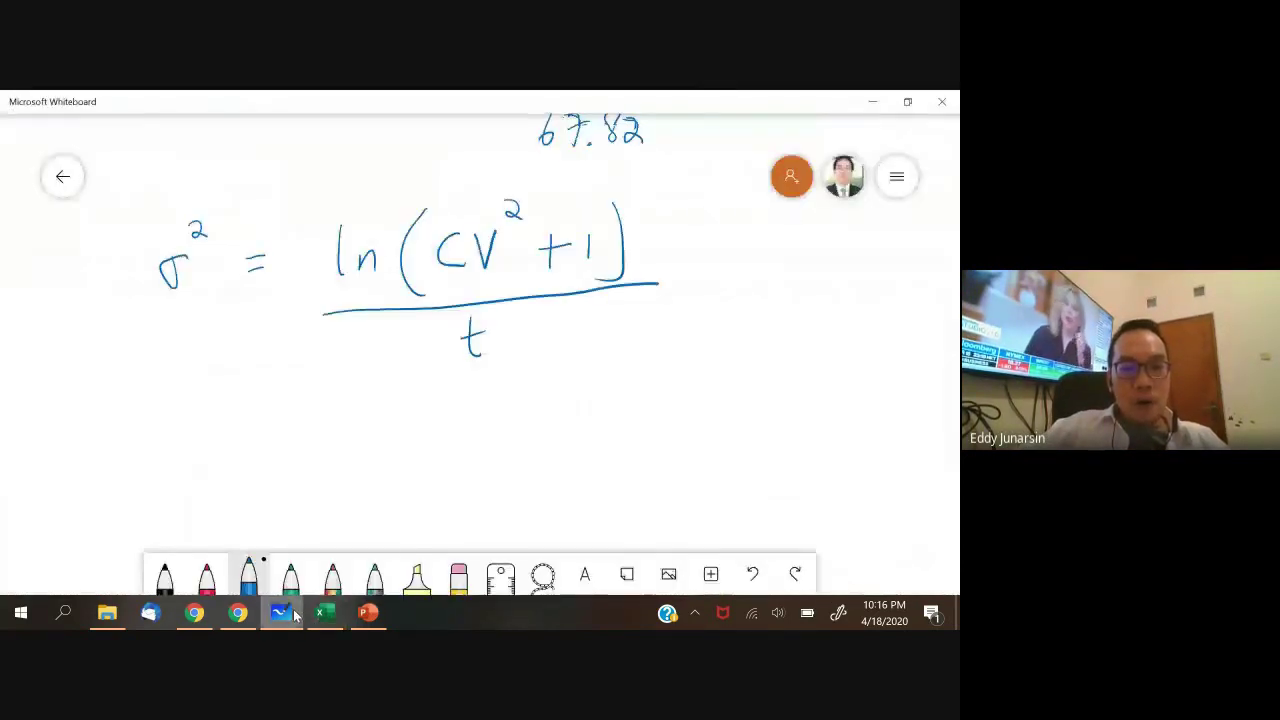
click(250, 618)
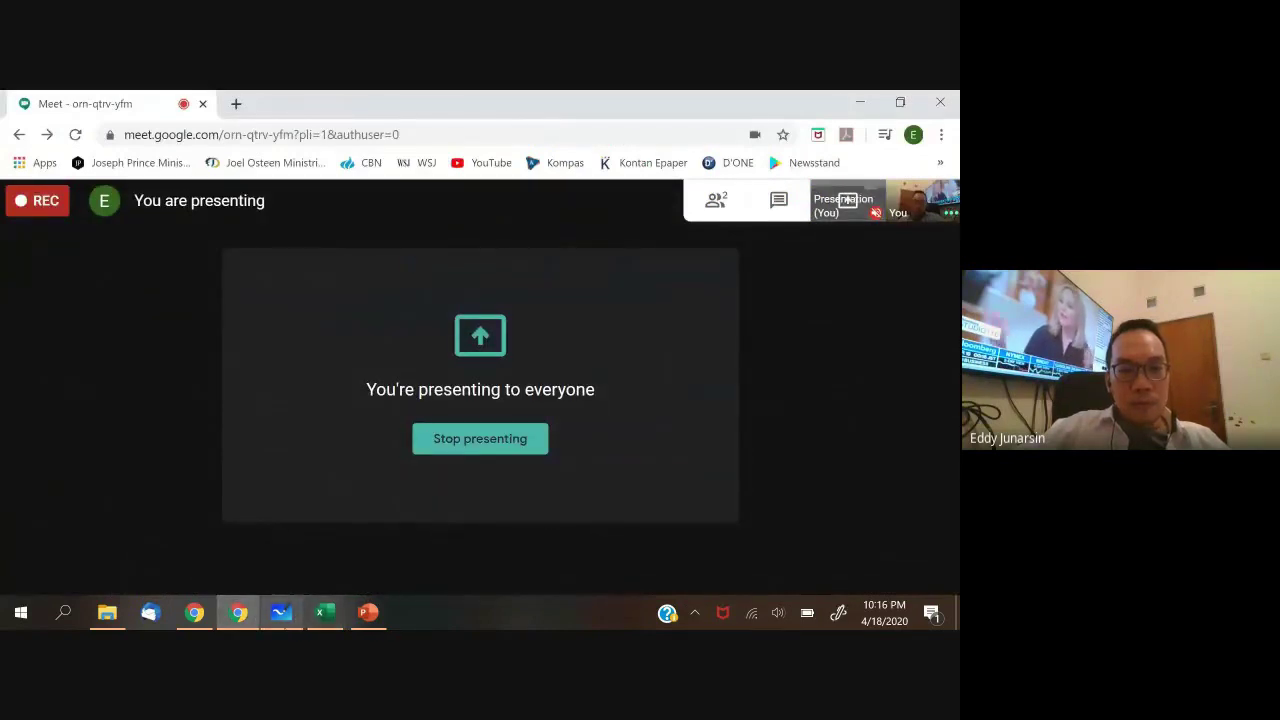
click(289, 620)
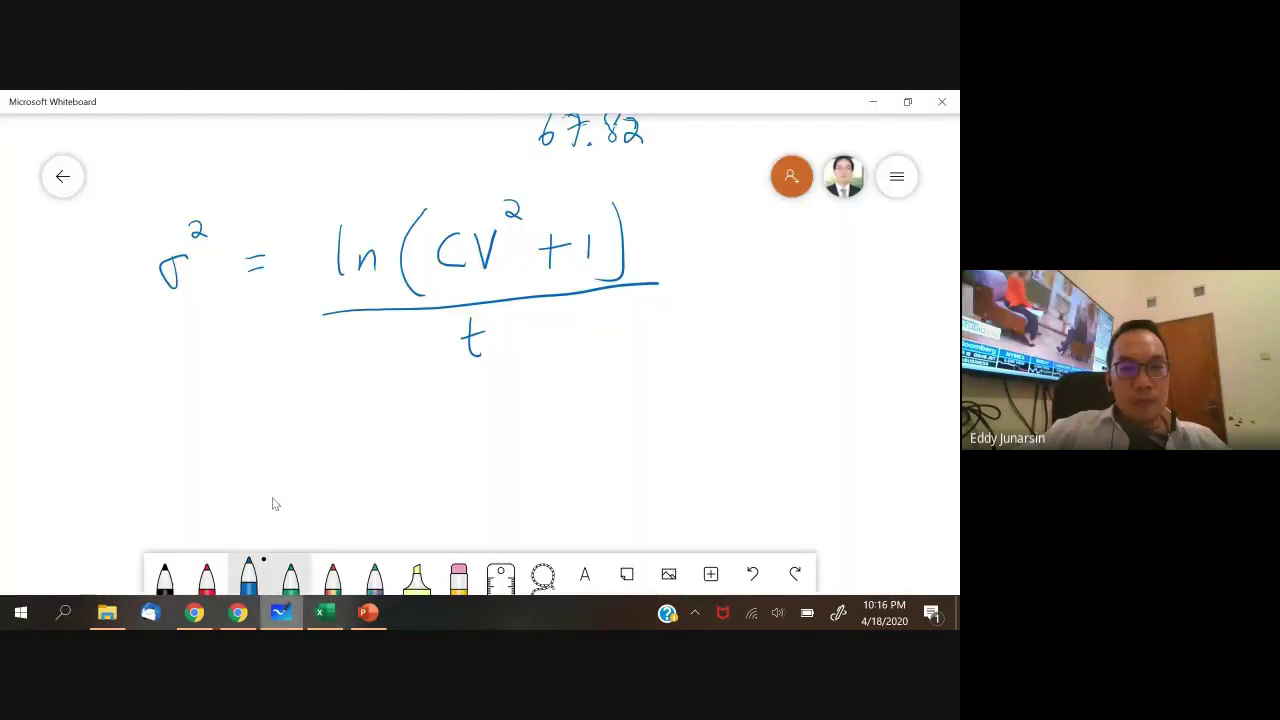
click(325, 612)
scroll(213, 410, down, 2)
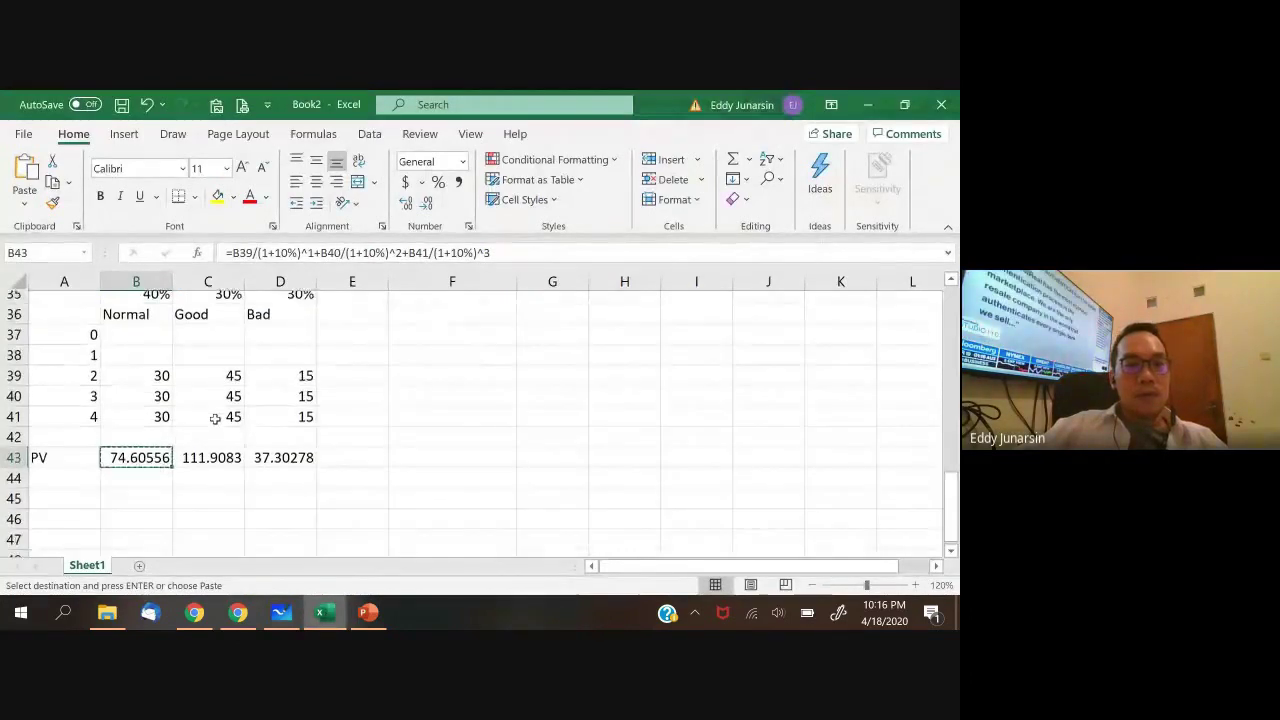
scroll(215, 425, up, 2)
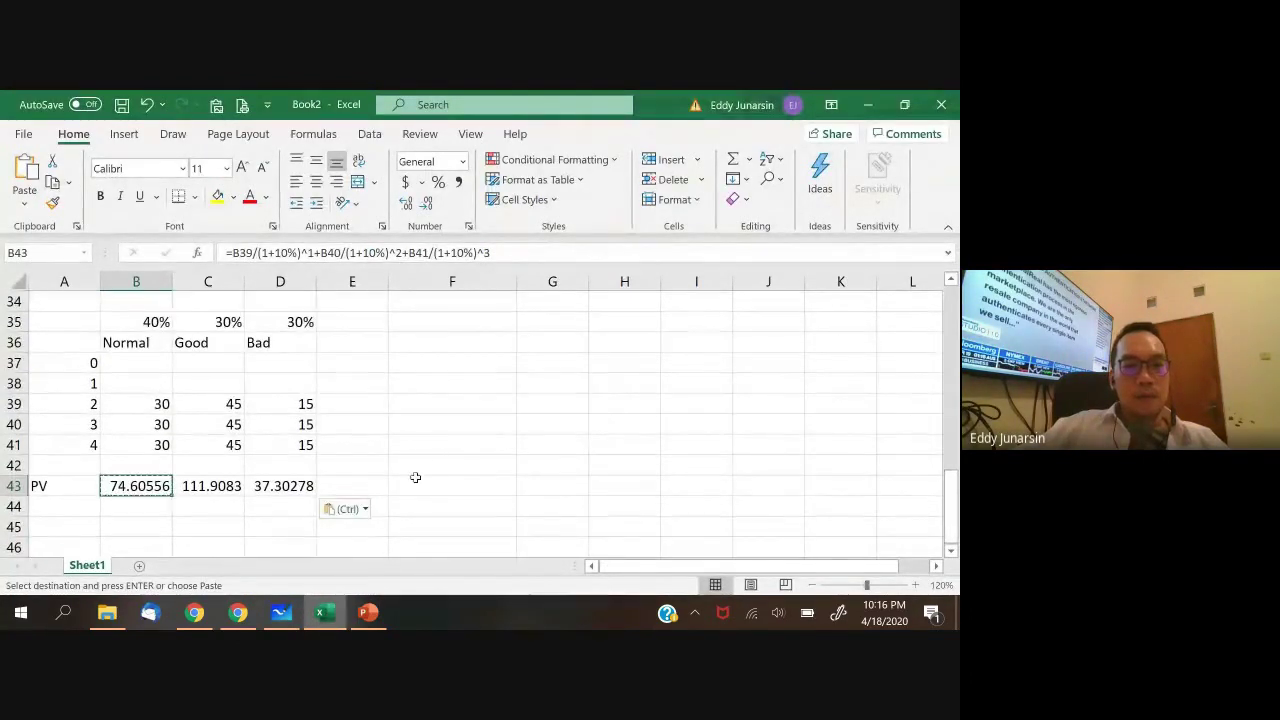
- Relabel A43 as "PV at year 1" and widen column A to fit the text
key(Escape)
click(92, 488)
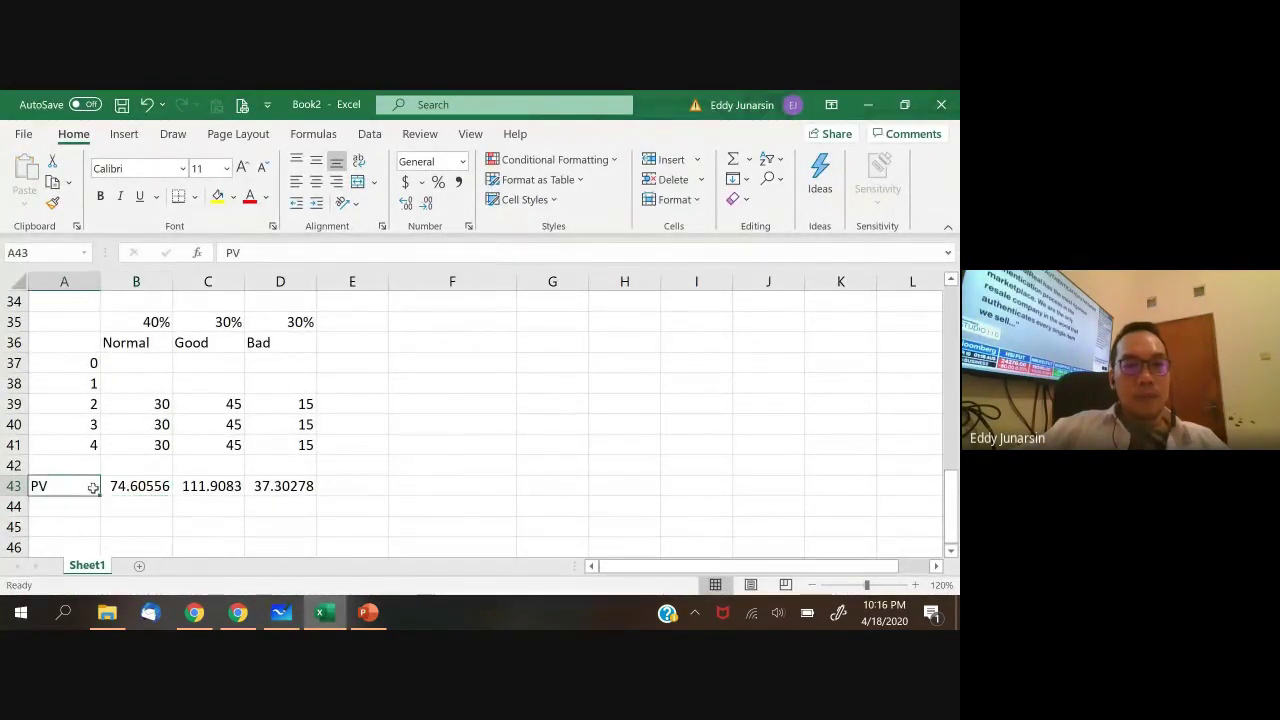
key(F2)
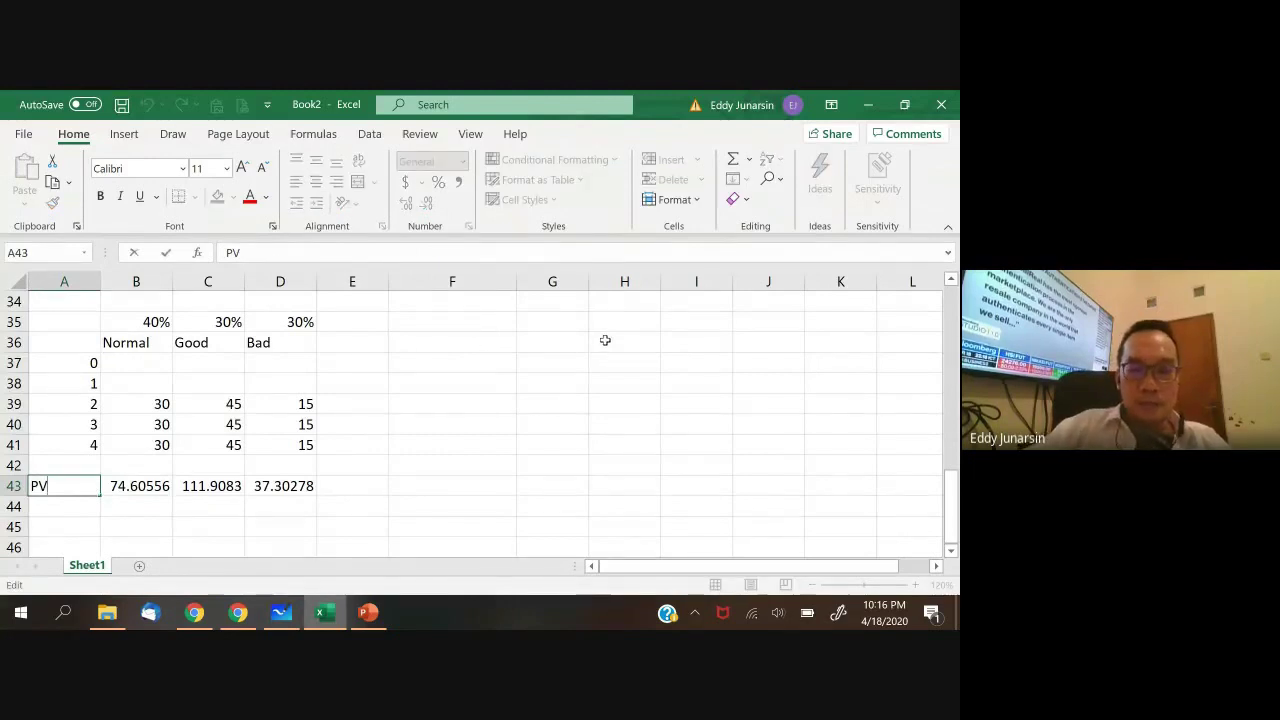
text(year )
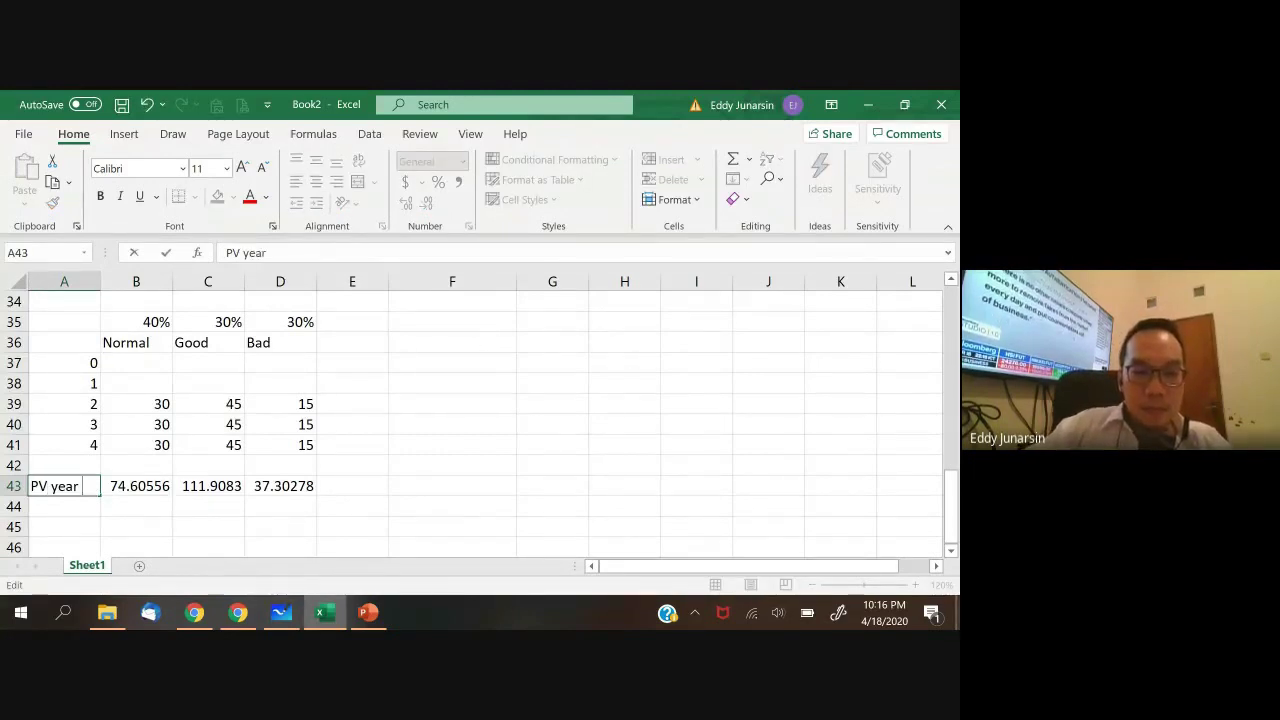
text(1at)
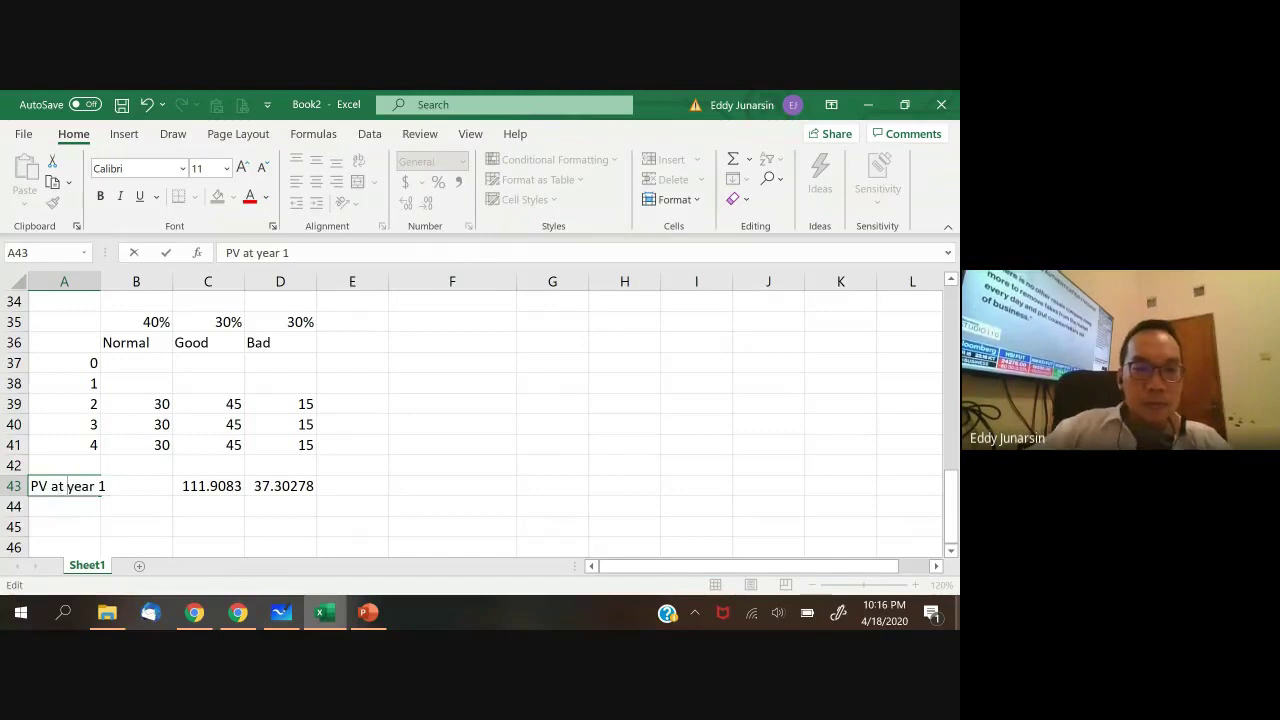
key(Return)
mouse_move(102, 283)
mouse_down()
mouse_move(258, 283)
mouse_move(160, 266)
mouse_move(116, 288)
mouse_up()
- Label F43 as "E (PV)"
click(409, 488)
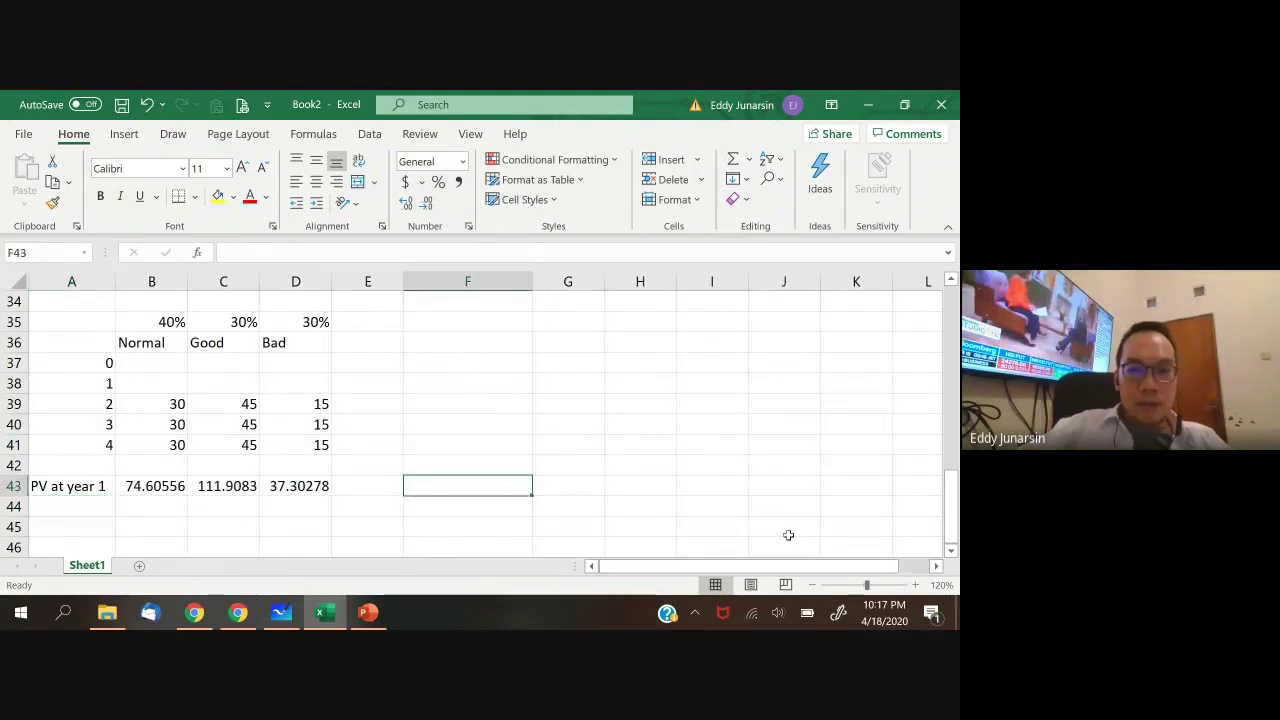
text(E)
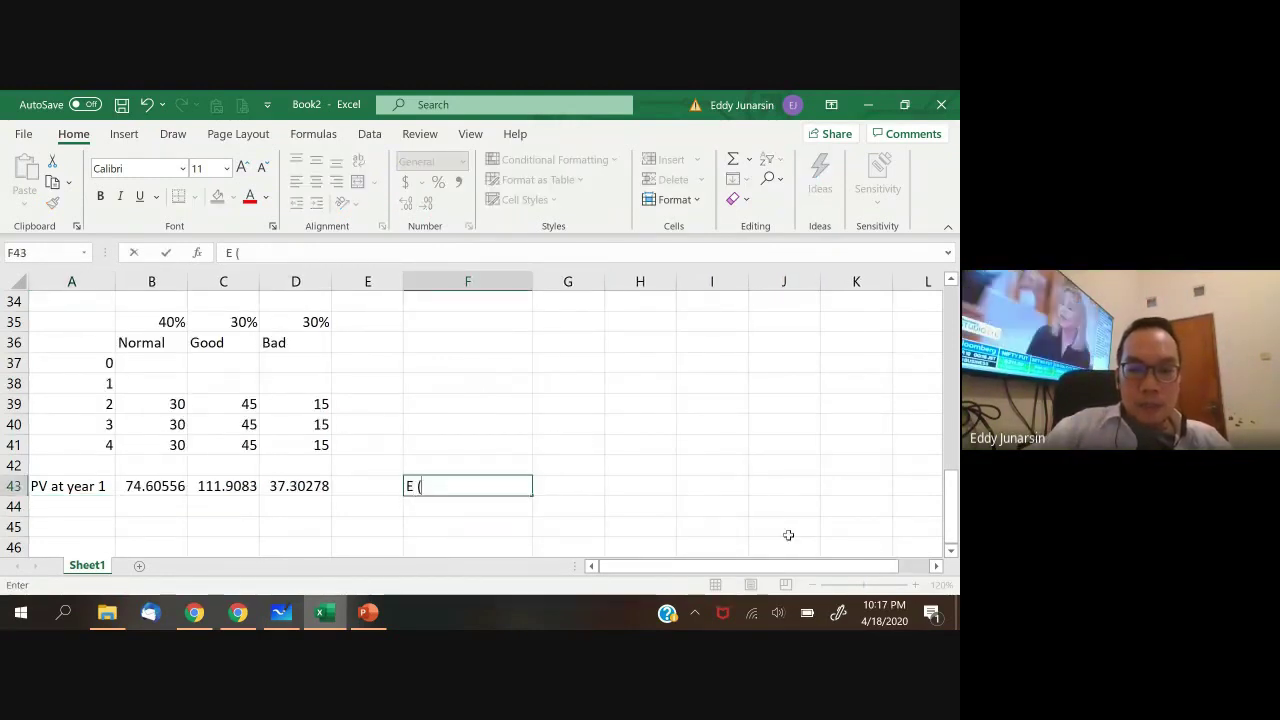
text( (PV))
key(Tab)
- Begin the expected PV formula in G43 with the Normal scenario's term, =B43*B35
text(=)
key(Left)
key(Left)
key(Left)
key(Left)
key(Left)
text(*)
key(Left)
key(Left)
key(Left)
key(Left)
key(Left)
key(Up)
key(Up)
key(Up)
key(Up)
key(Up)
key(Up)
key(Up)
key(Up)
key(Up)
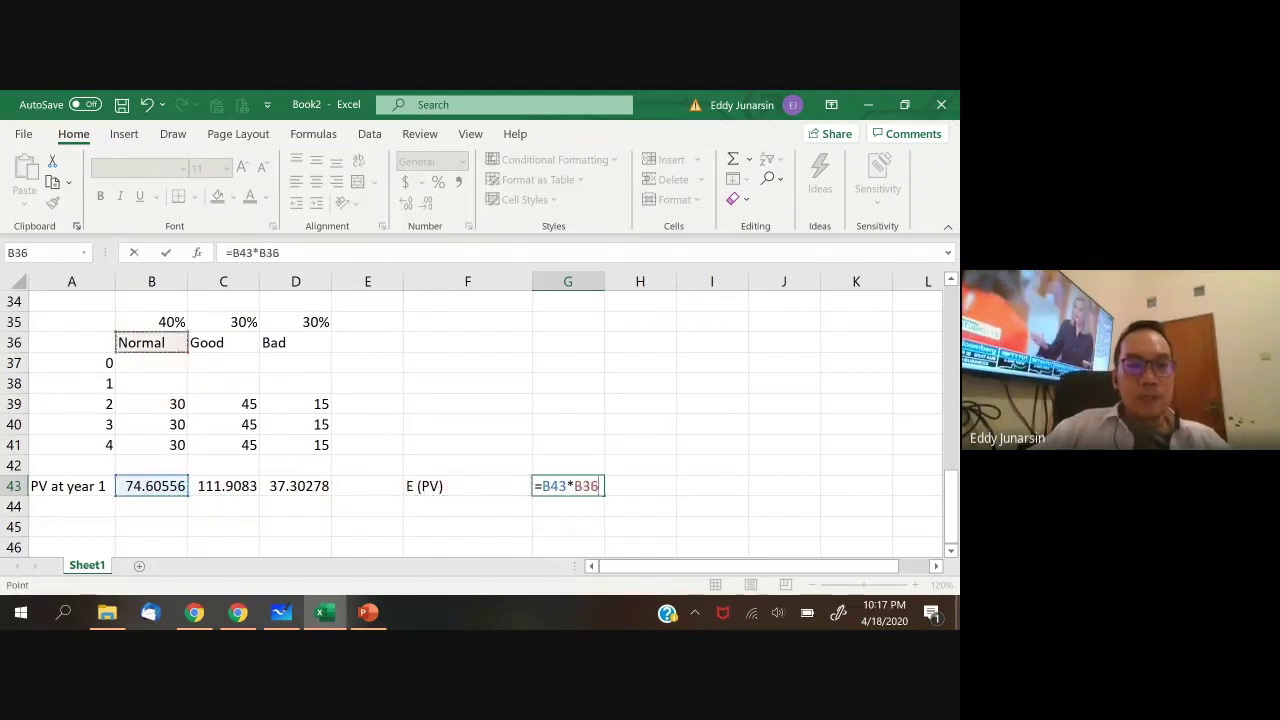
key(Down)
- Add the Good scenario's PV times its probability, +C43*C35, to the G43 formula
text(+)
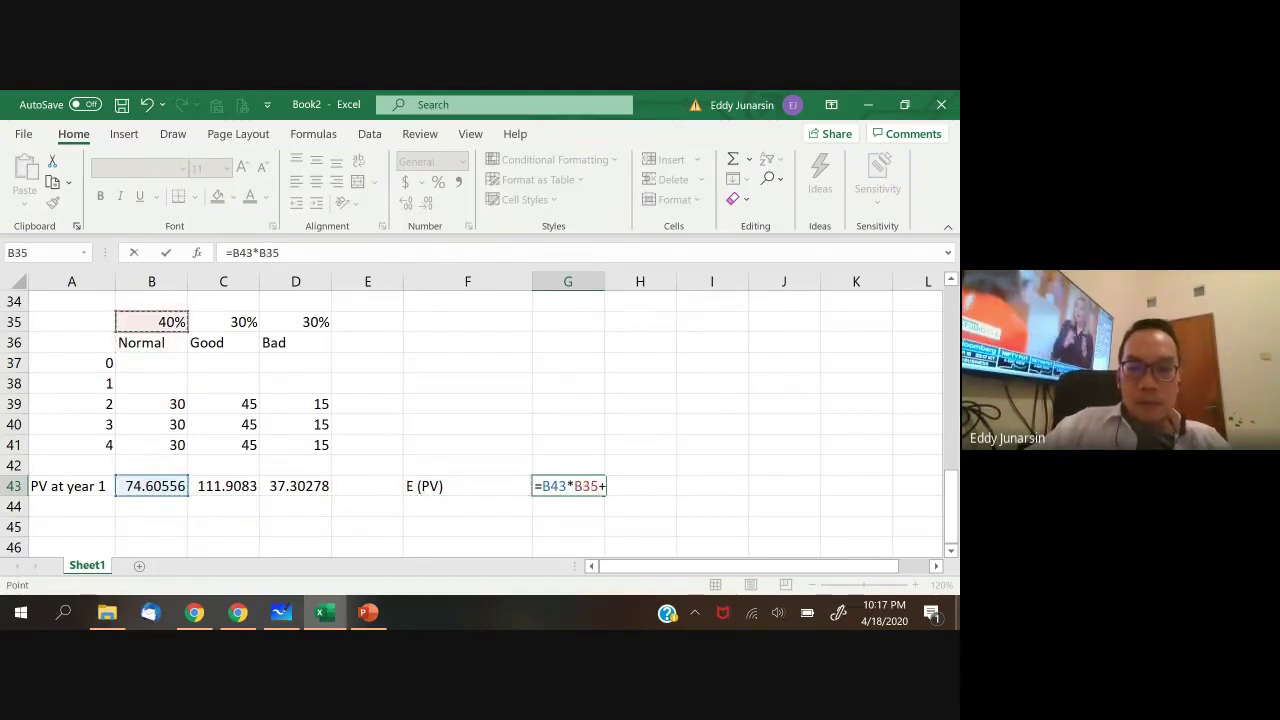
key(Left)
key(Left)
key(Left)
key(Left)
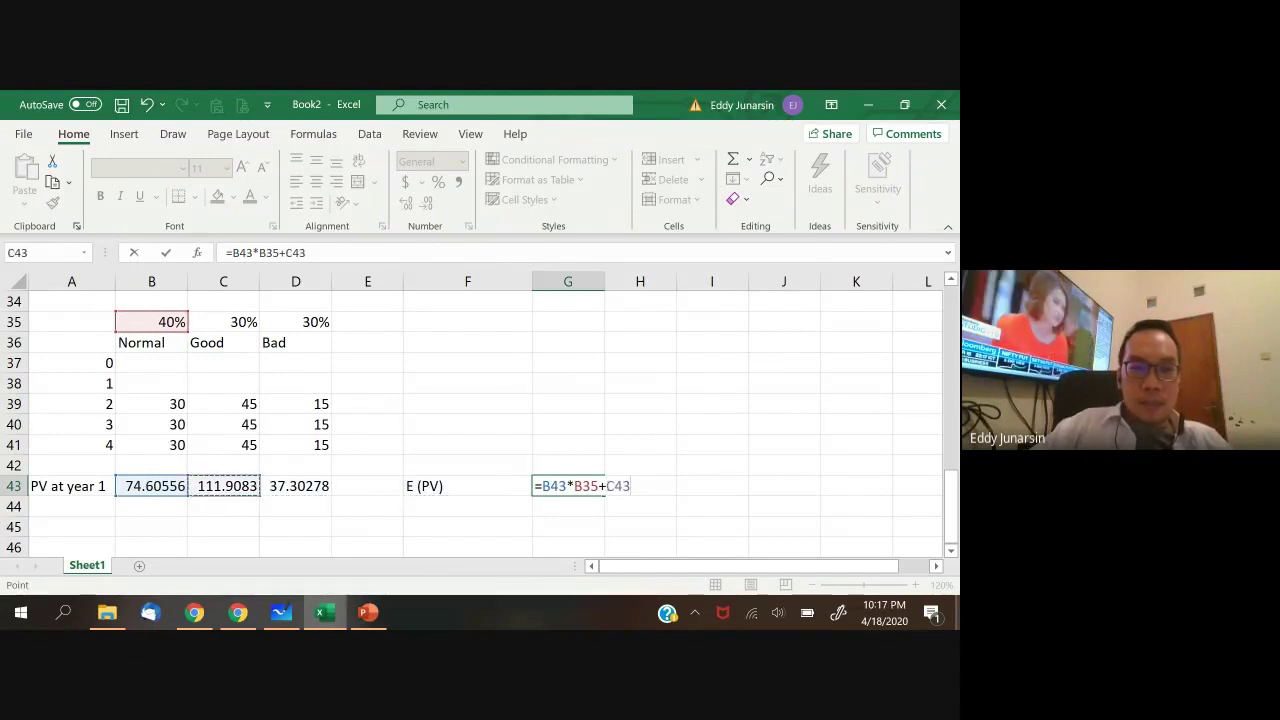
text(*)
key(Left)
key(Left)
key(Left)
key(Left)
key(Up)
key(Up)
key(Up)
key(Up)
key(Up)
key(Up)
key(Up)
key(Up)
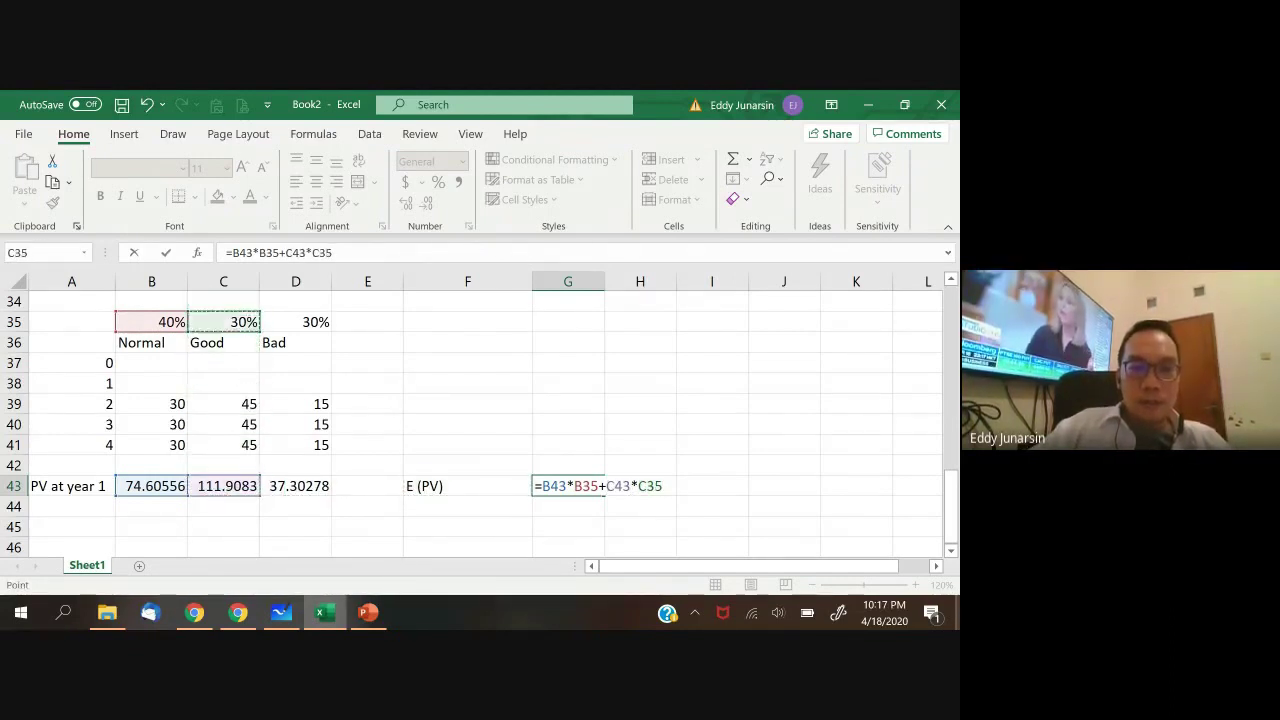
- Add the Bad scenario's term +D43*D35 to the G43 formula and commit it
text(+)
key(Left)
key(Left)
key(Left)
key(Left)
key(Right)
text(*)
key(Left)
key(Left)
key(Left)
key(Up)
key(Up)
key(Up)
key(Up)
key(Up)
key(Up)
key(Up)
key(Up)
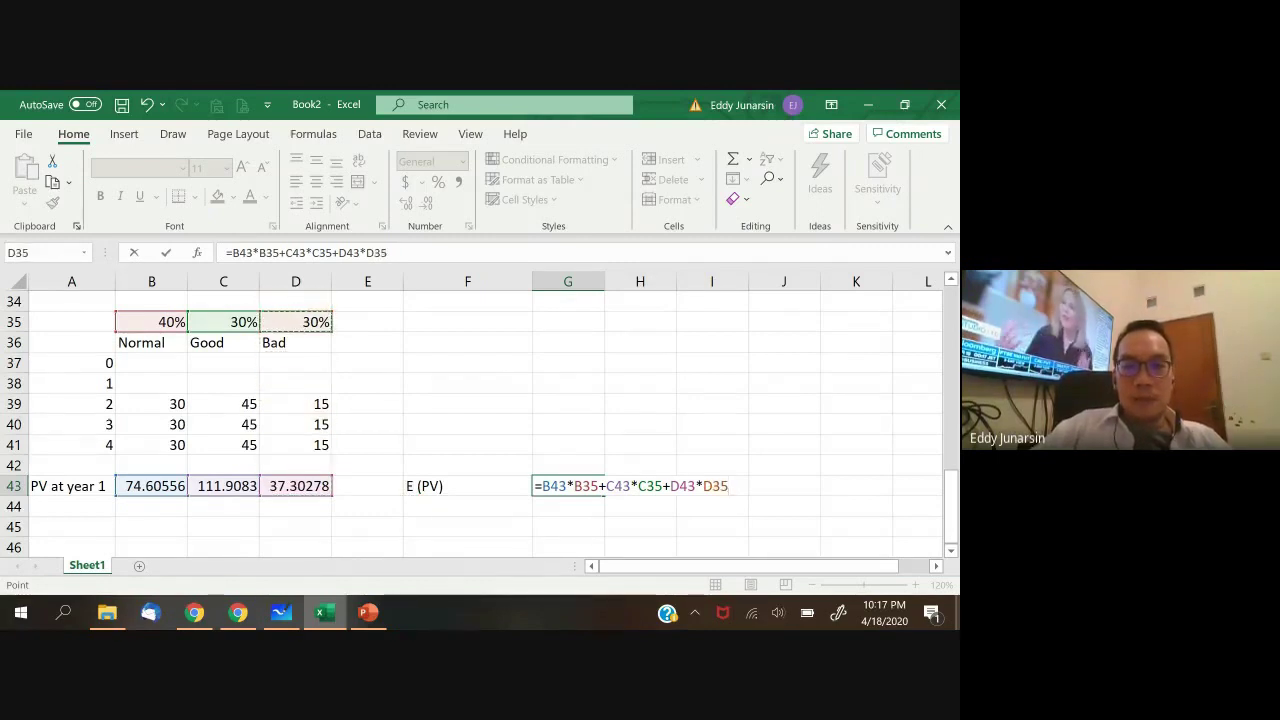
key(ctrl+Return)
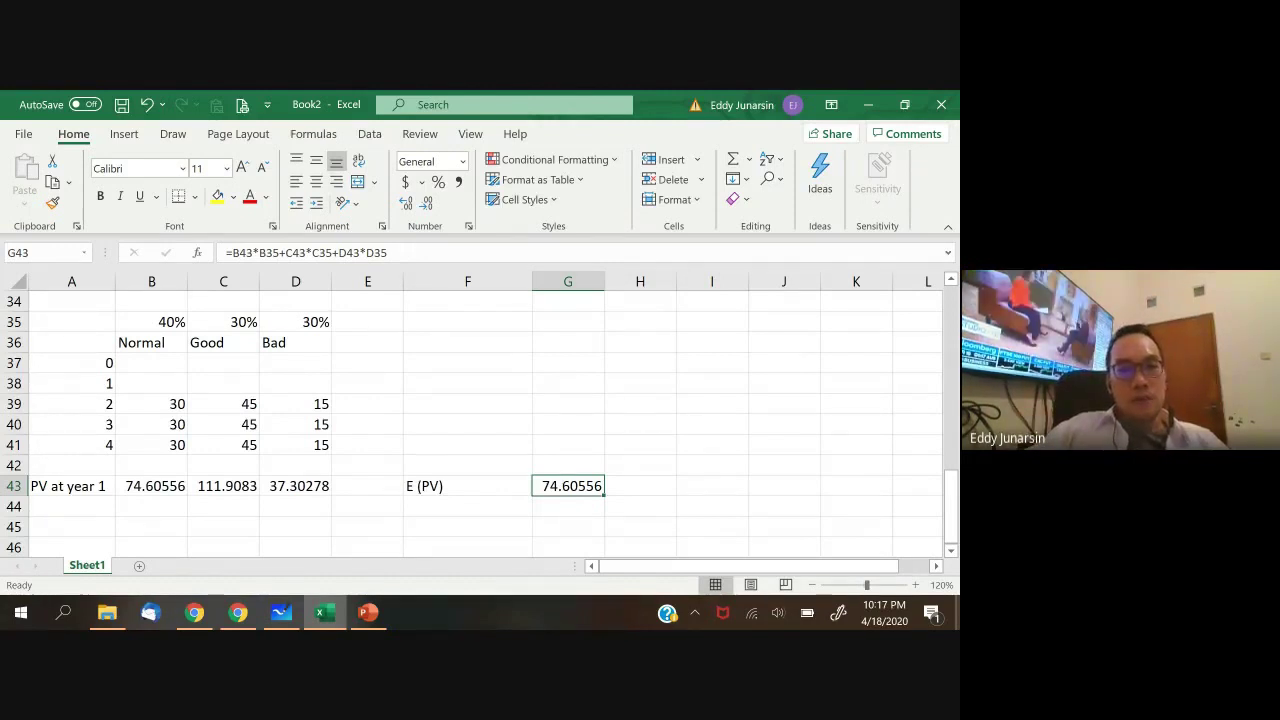
- Review the scenario present values in row 43 alongside the expected PV in G43
key(Left)
key(Left)
key(Left)
key(Left)
key(Left)
key(Left)
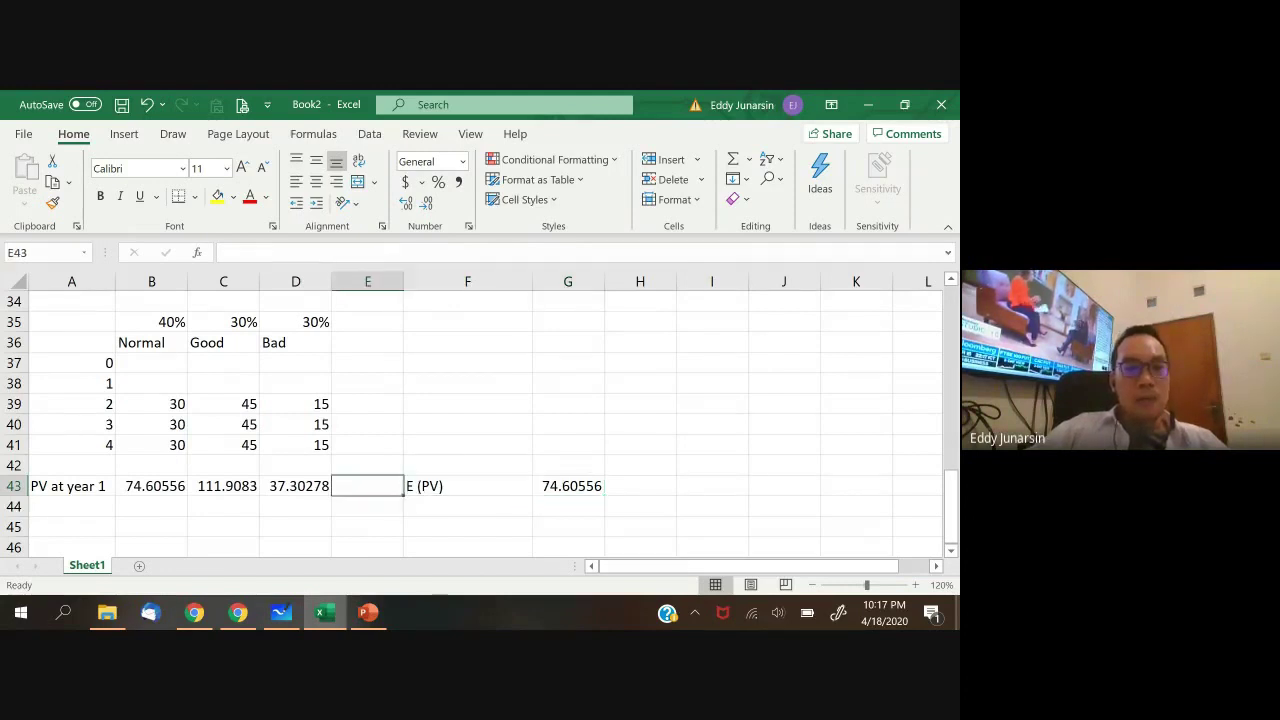
key(Right)
key(Right)
key(Right)
key(Right)
key(Right)
key(Right)
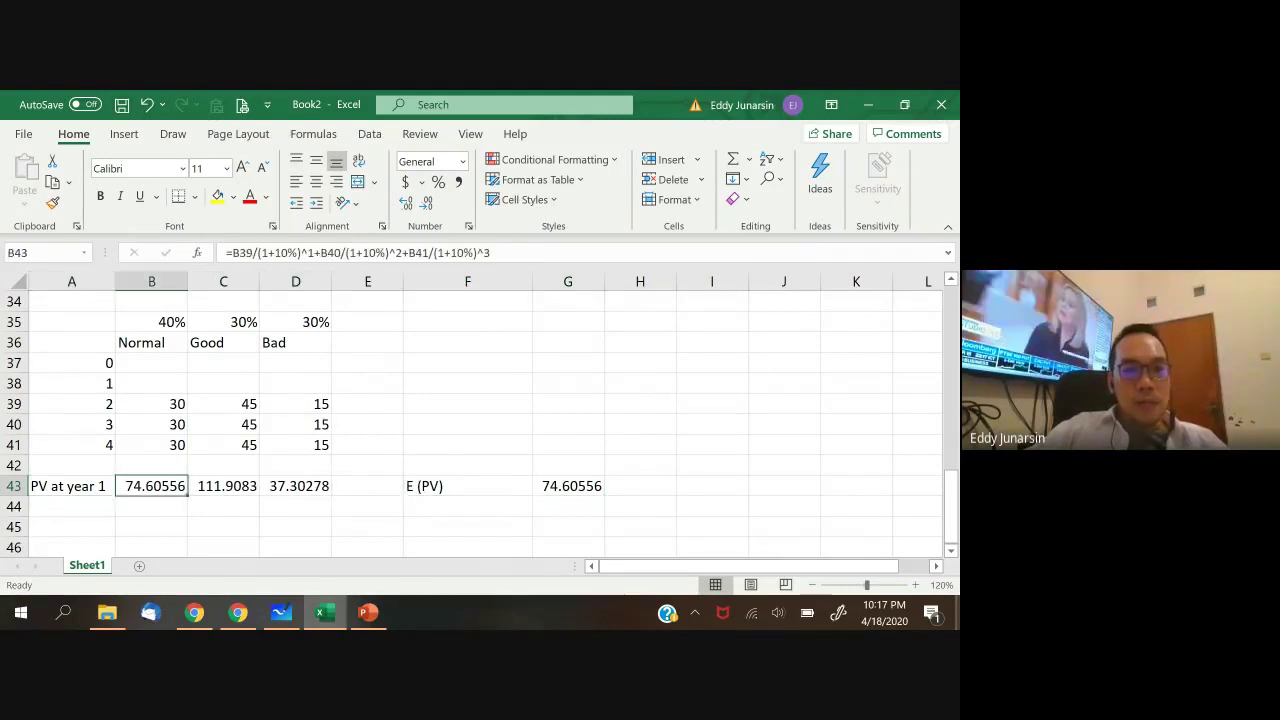
key(Down)
key(Down)
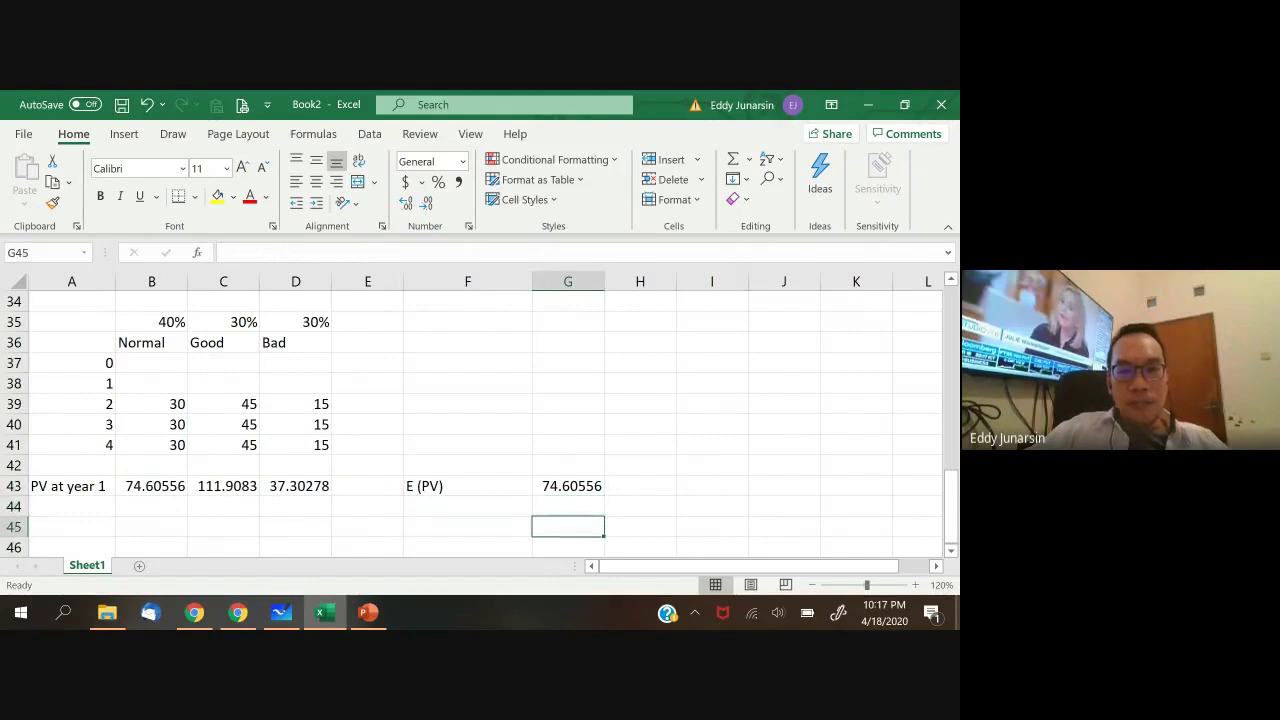
key(Up)
key(Up)
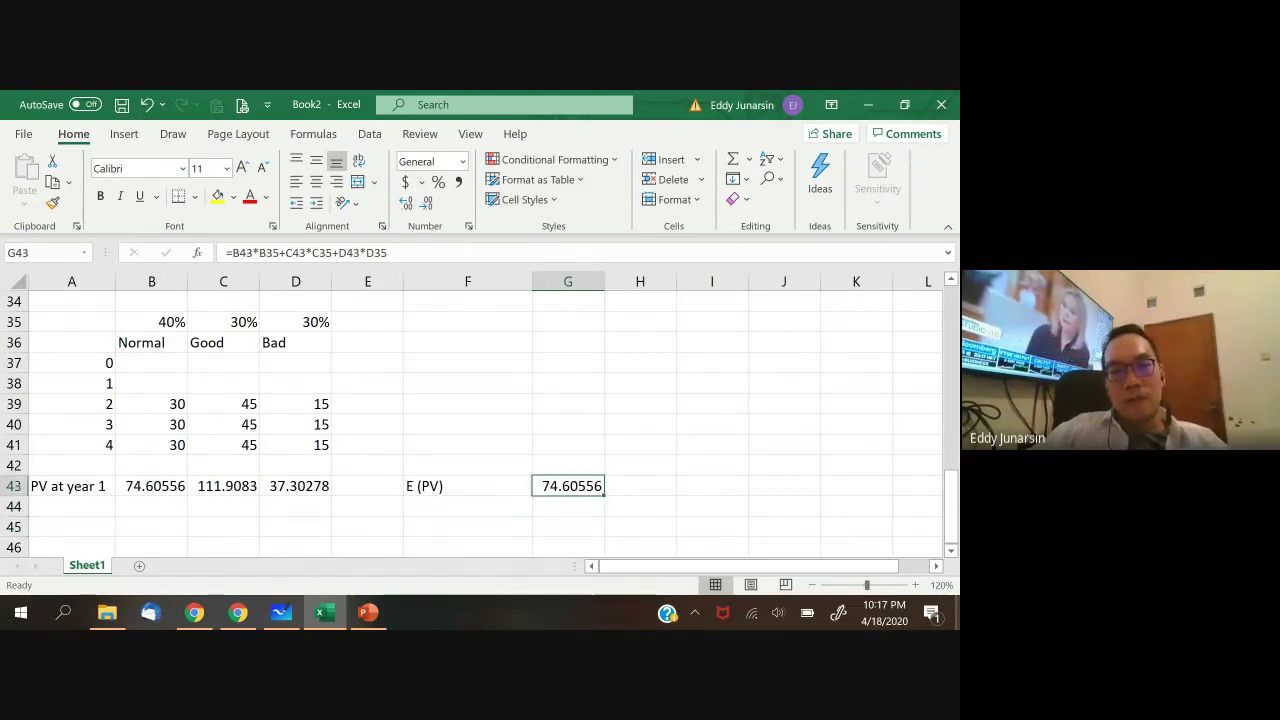
- Label A44, below the "PV at year 1" row heading, as "Std dev"
key(Left)
key(Left)
key(Left)
key(Left)
key(Left)
key(Left)
key(Down)
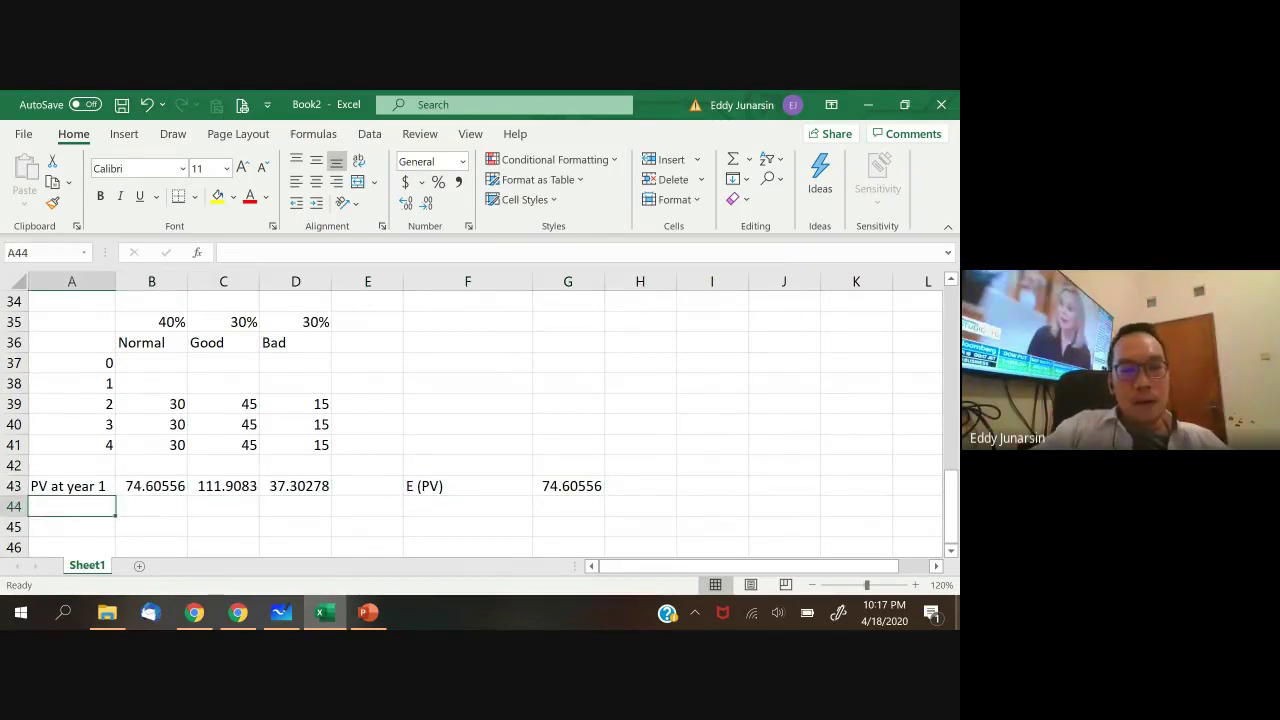
text(Standard dev)
key(BackSpace)
key(BackSpace)
key(BackSpace)
key(BackSpace)
key(BackSpace)
key(BackSpace)
key(BackSpace)
key(BackSpace)
key(BackSpace)
key(BackSpace)
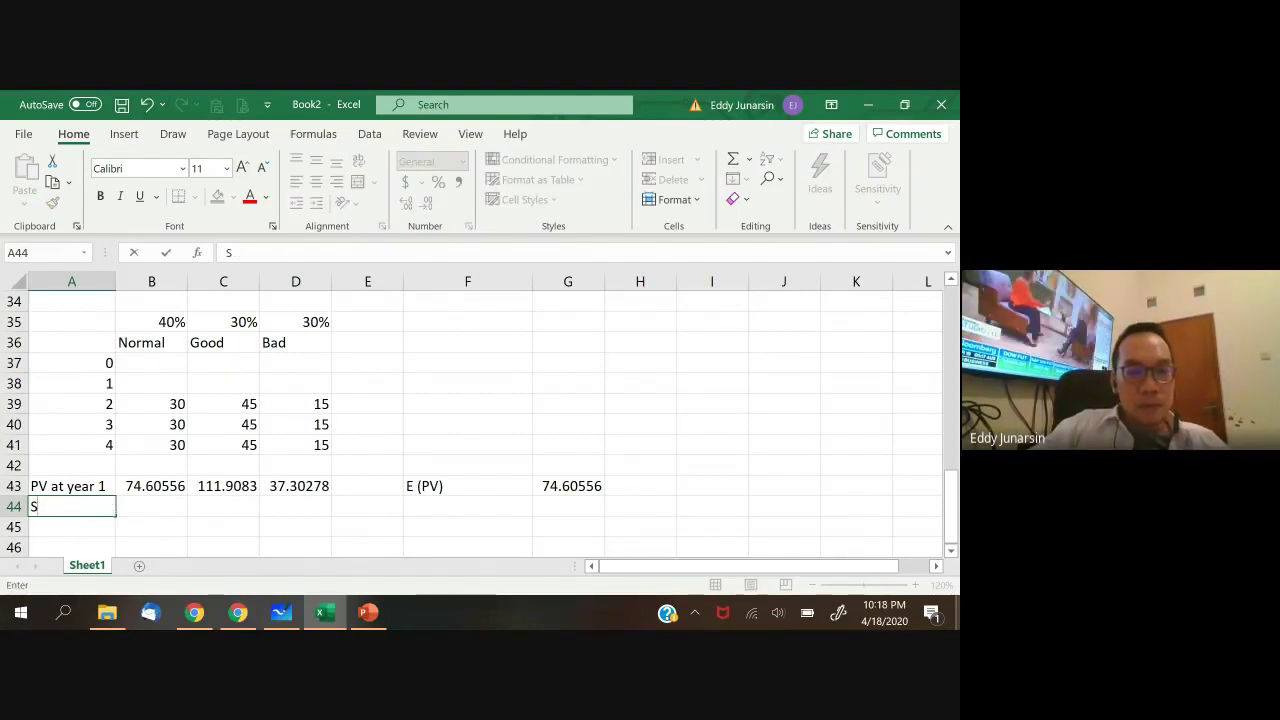
text(td dev)
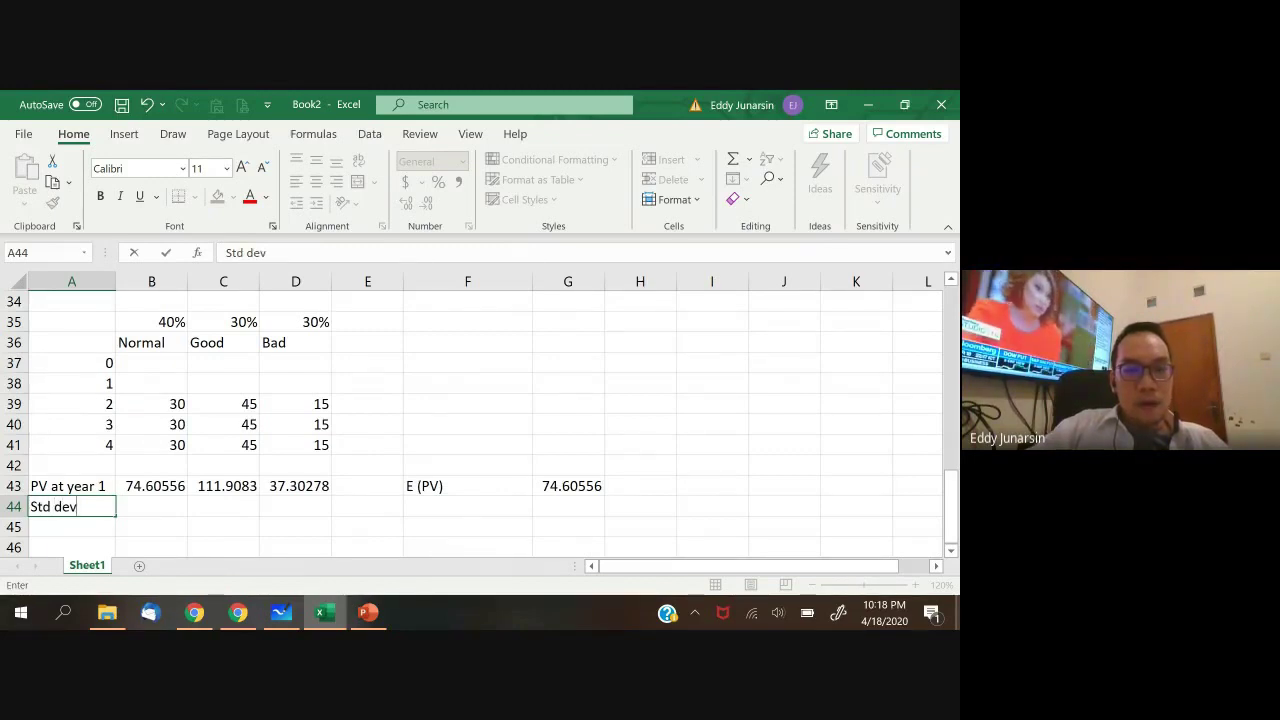
key(ctrl+Return)
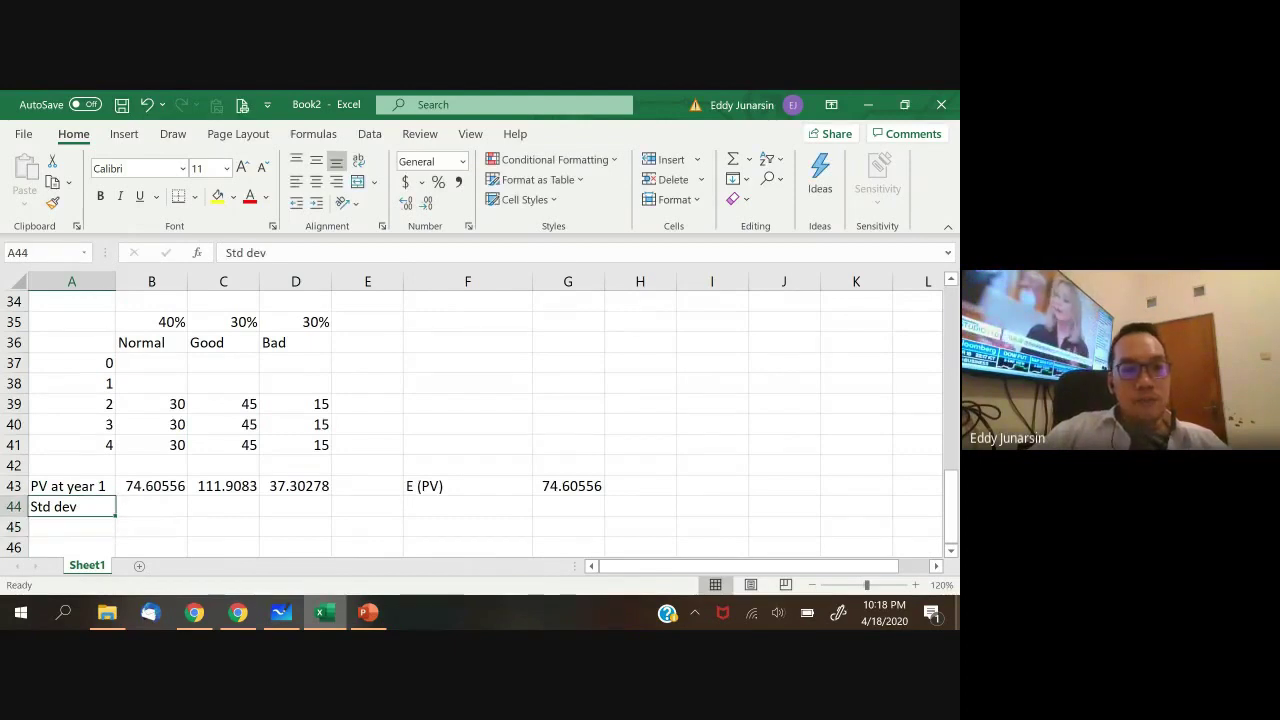
- Examine the three scenario PVs in B43:D43 as the basis for the standard deviation
click(71, 486)
click(151, 486)
click(223, 486)
click(151, 486)
click(295, 486)
click(295, 527)
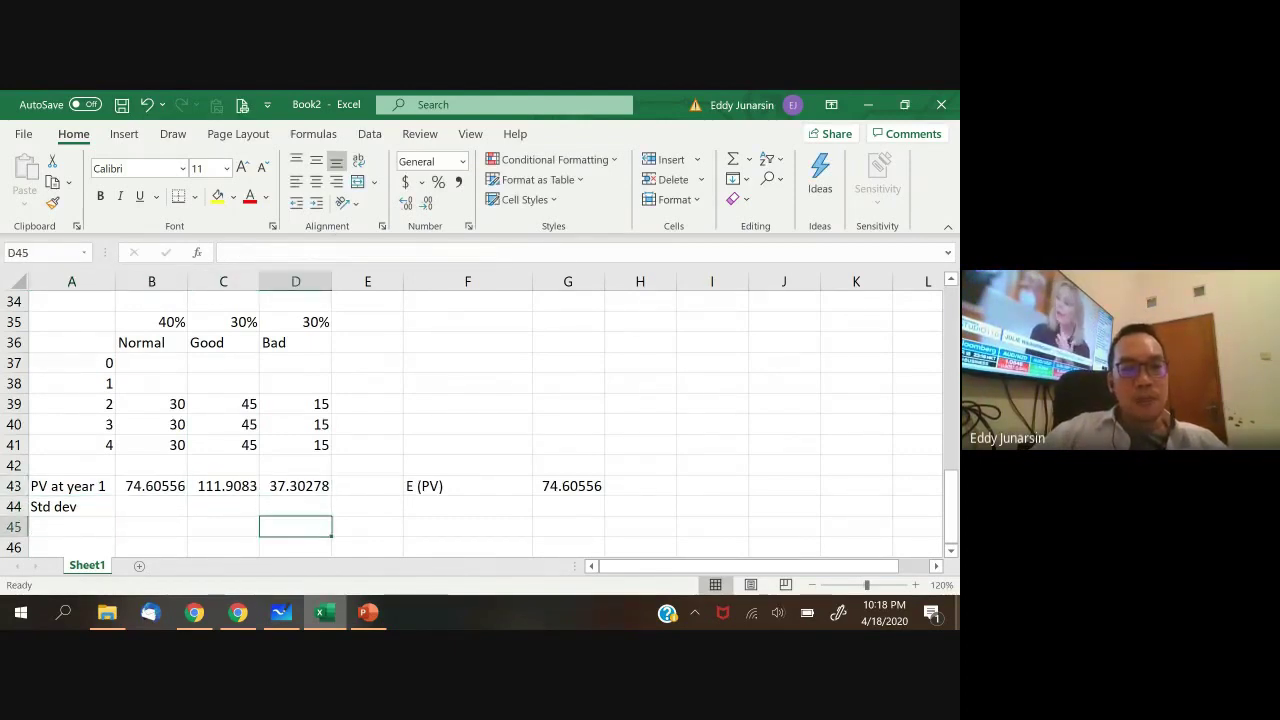
key(Up)
key(Up)
key(Right)
key(Right)
key(Right)
key(Right)
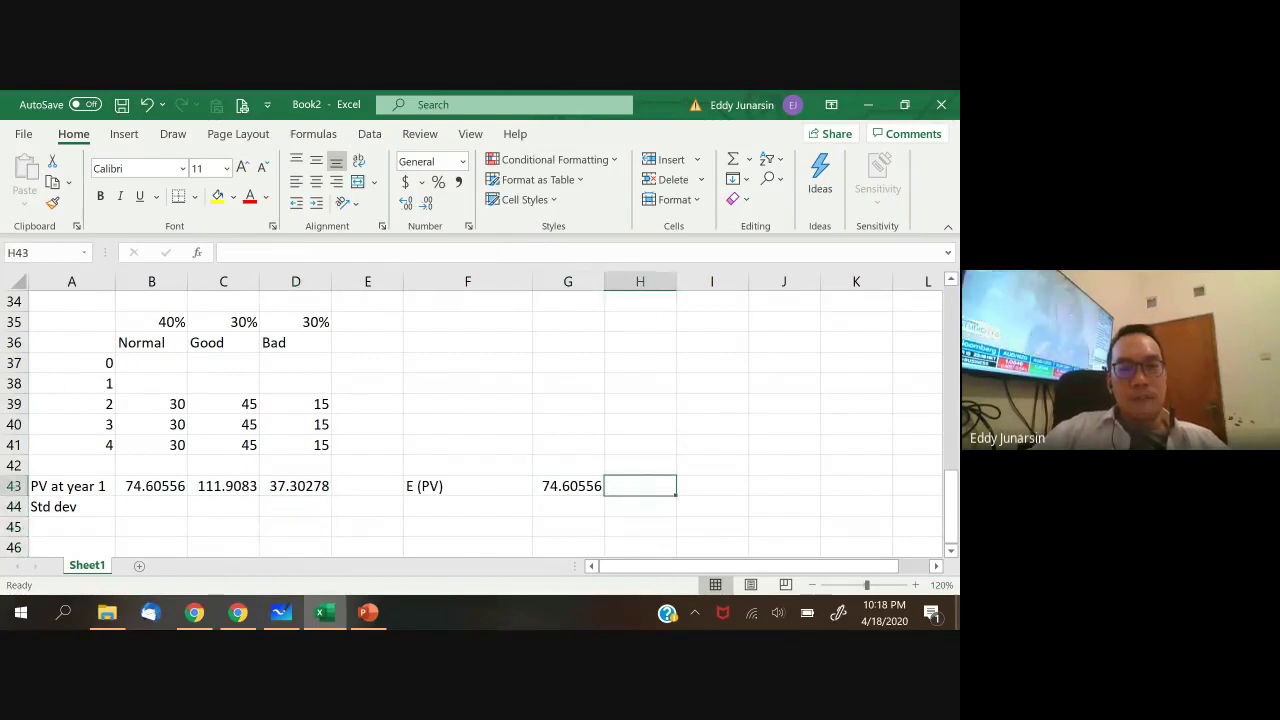
key(Left)
key(Left)
key(Left)
key(Left)
key(Left)
key(Left)
key(Left)
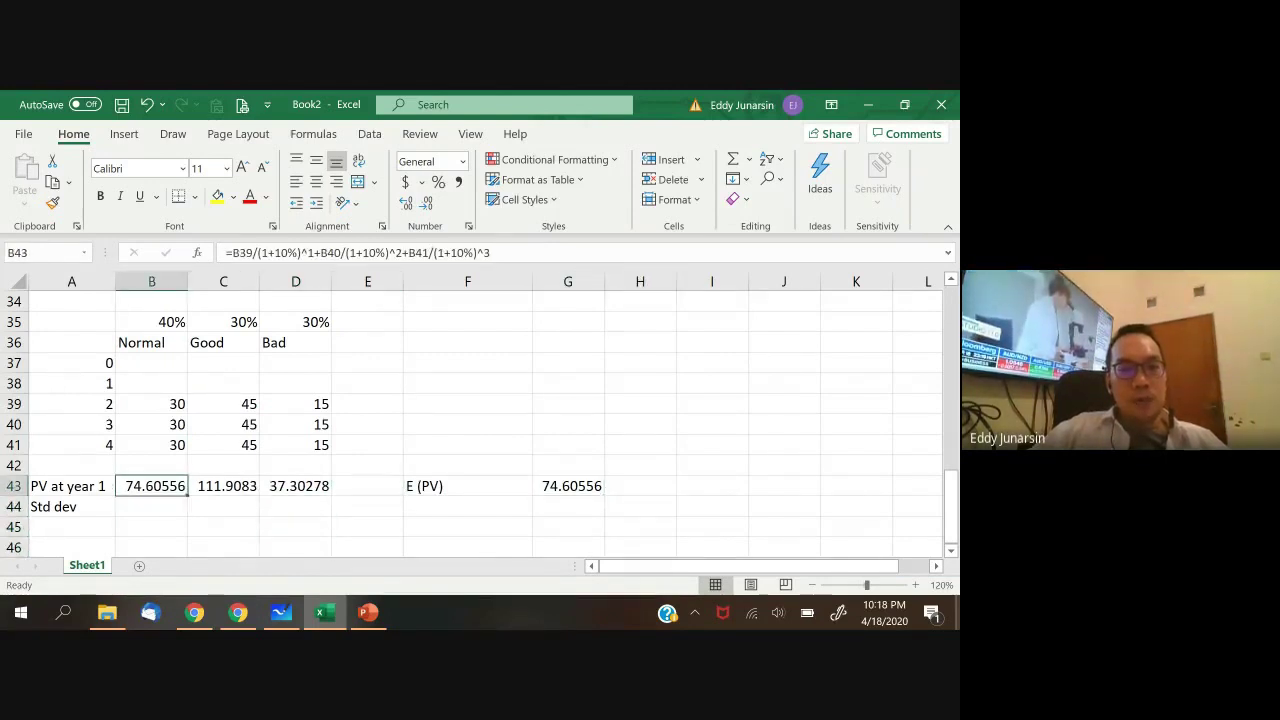
key(Right)
key(shift+Right)
key(shift+Right)
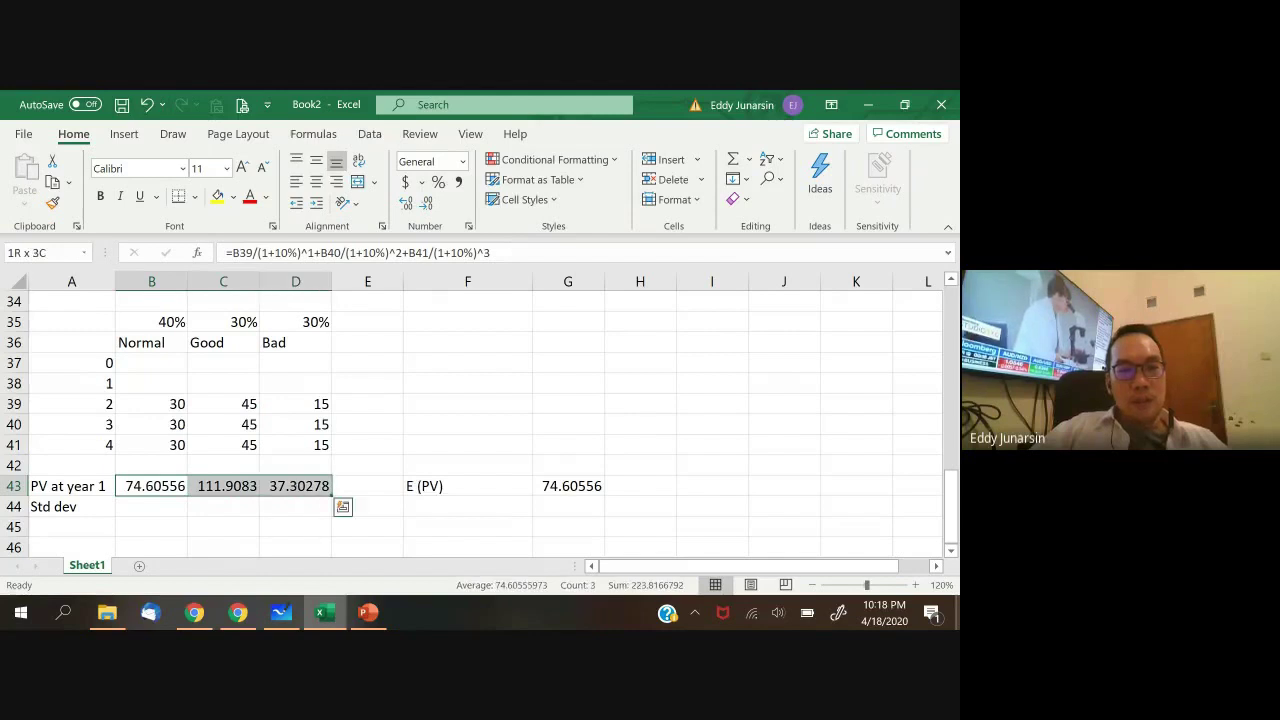
key(Down)
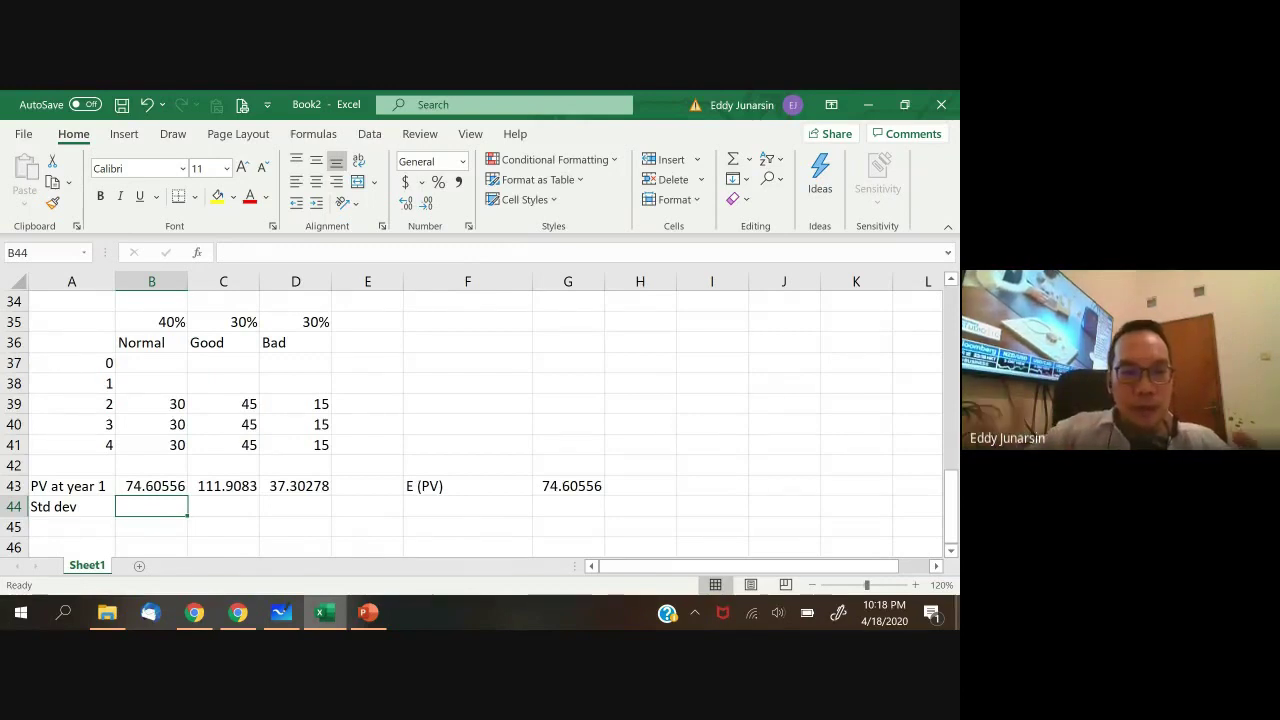
text(=)
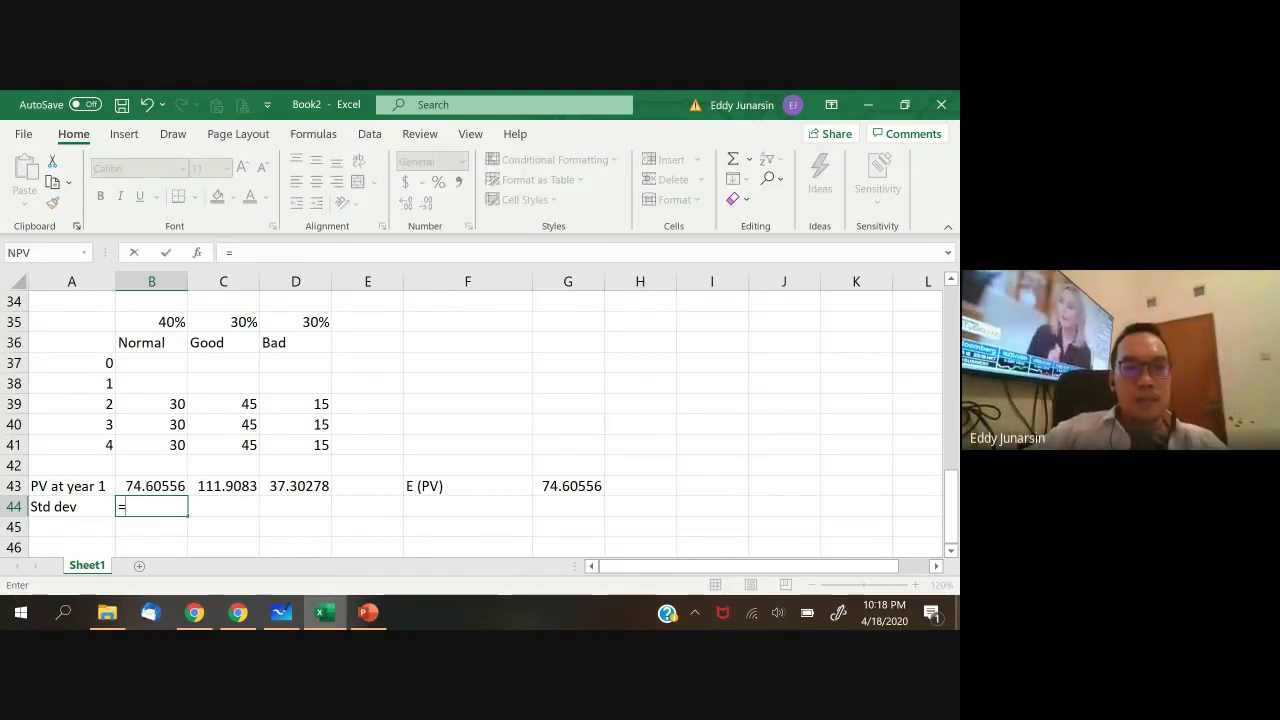
key(Up)
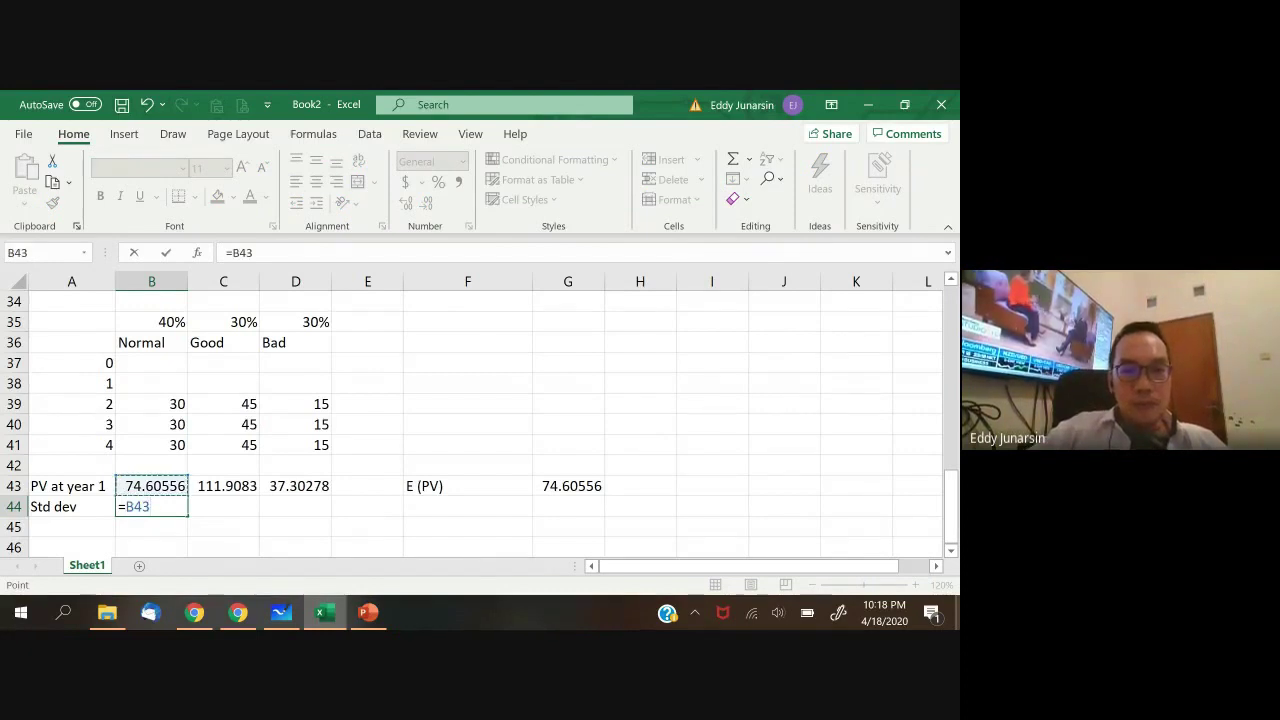
key(BackSpace)
key(BackSpace)
key(BackSpace)
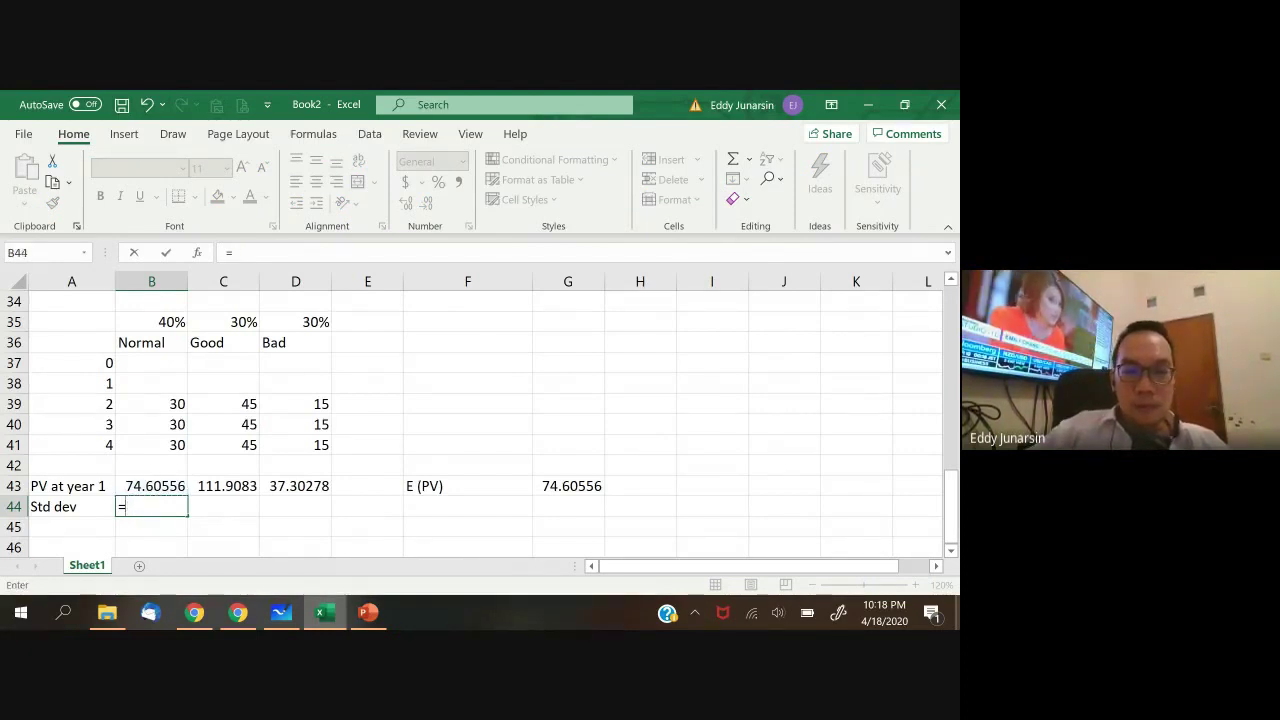
key(BackSpace)
text(()
key(Up)
text(-)
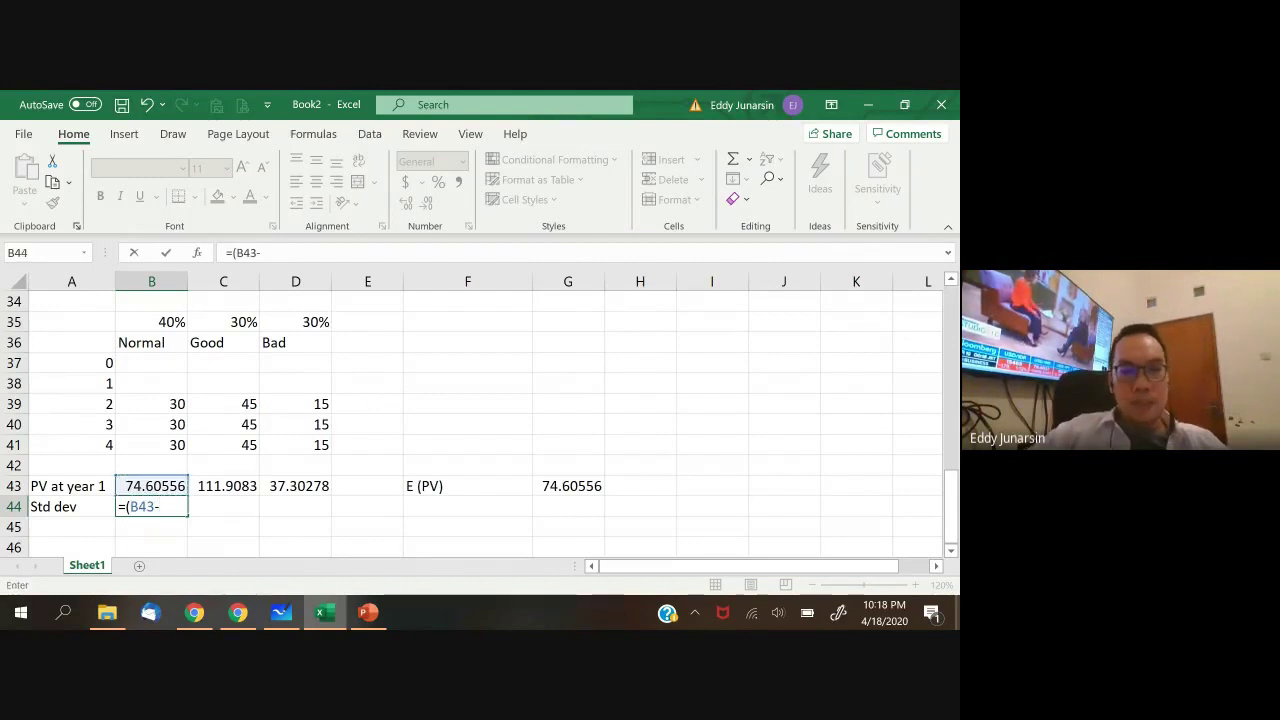
key(Right)
key(Right)
key(Right)
key(Right)
key(Right)
key(Right)
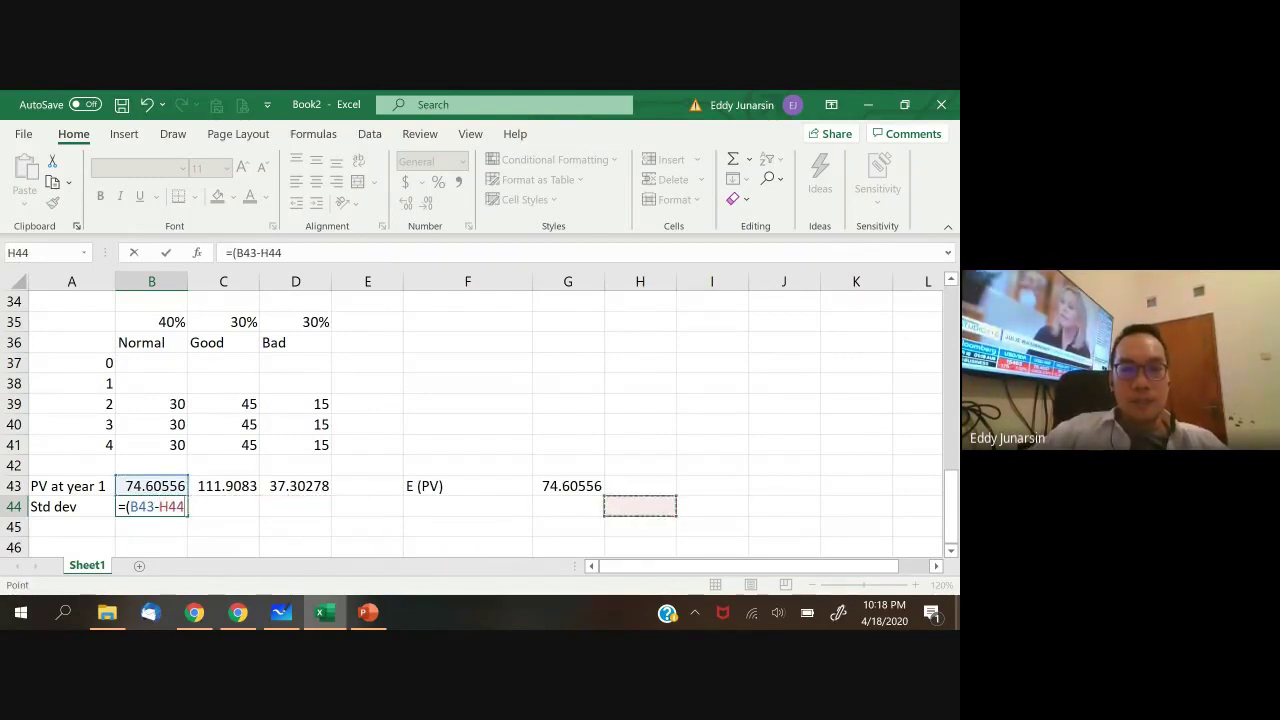
key(Up)
key(Left)
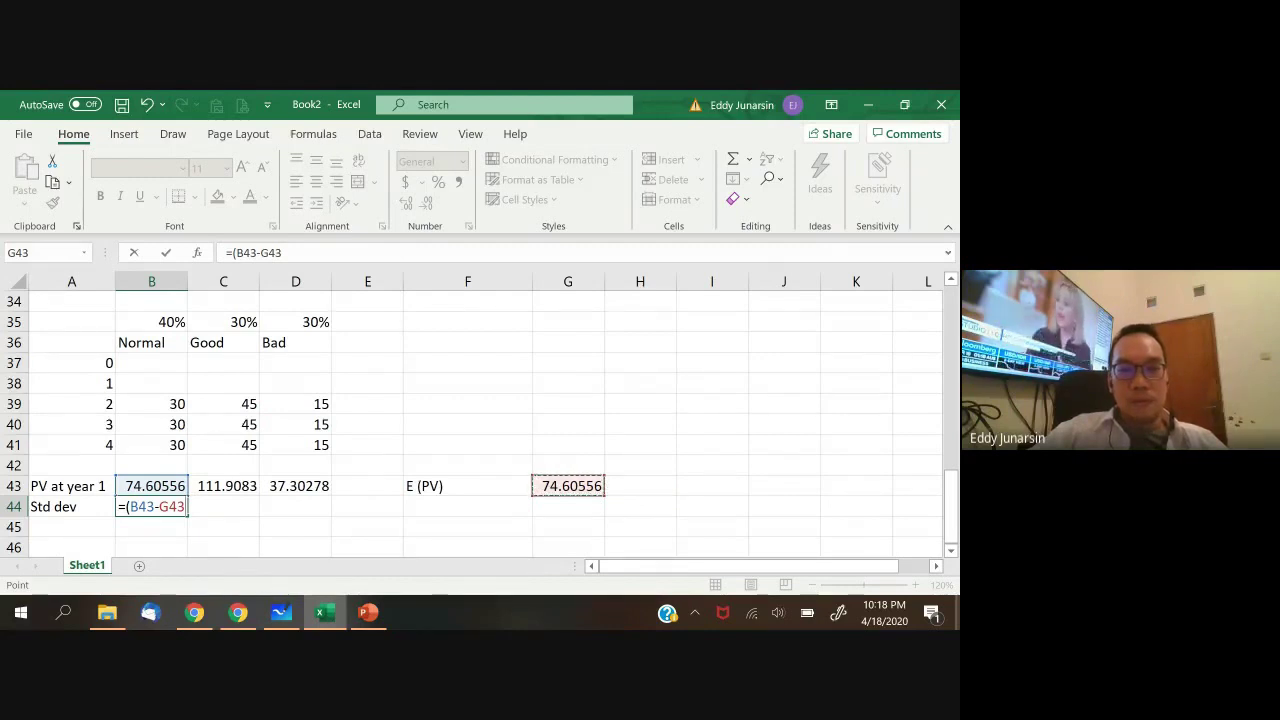
key(Escape)
key(Left)
key(Down)
key(Right)
key(Up)
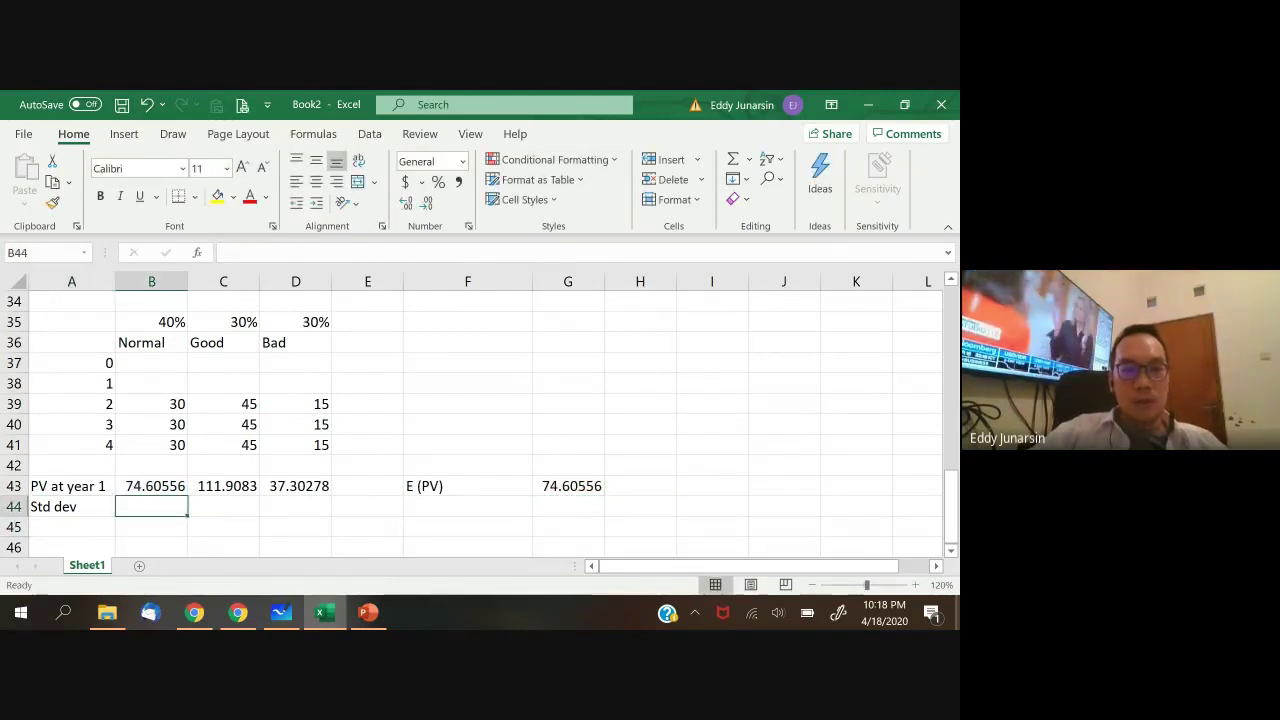
key(Down)
key(Up)
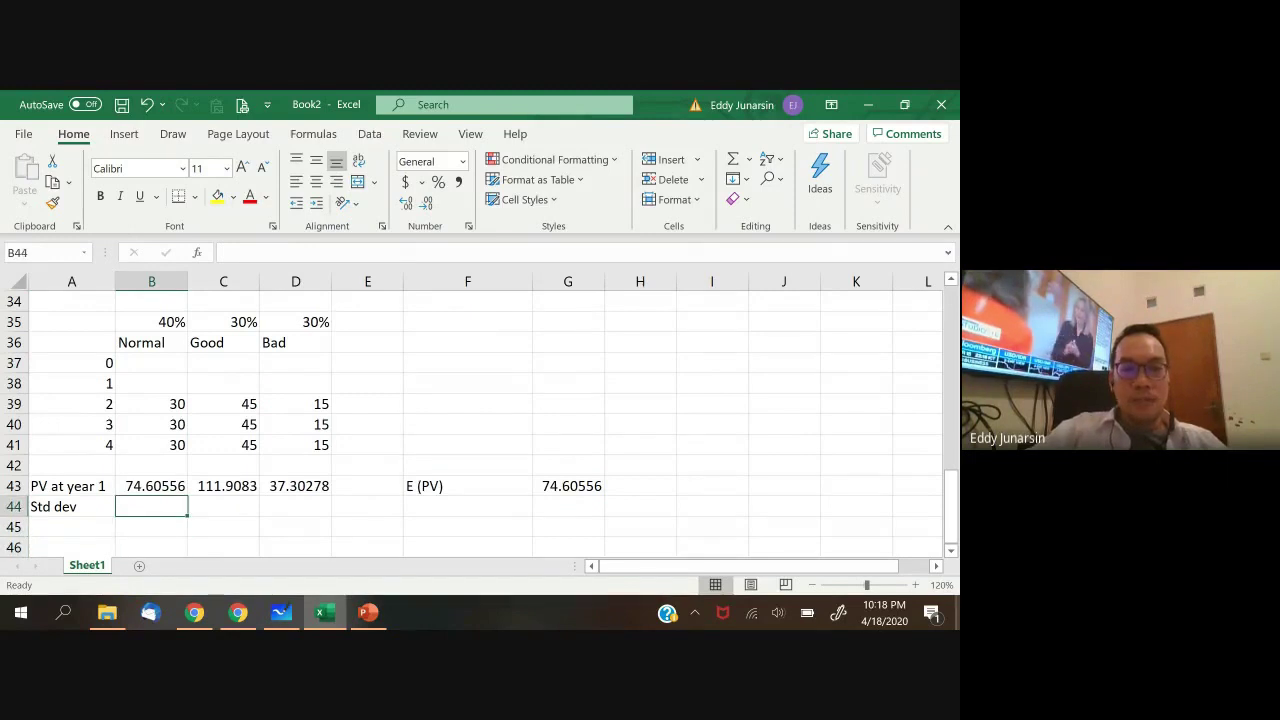
- Begin the Normal scenario's formula in B44 with the squared deviation from the expected PV, (B43-G43)^2
text(=)
key(Up)
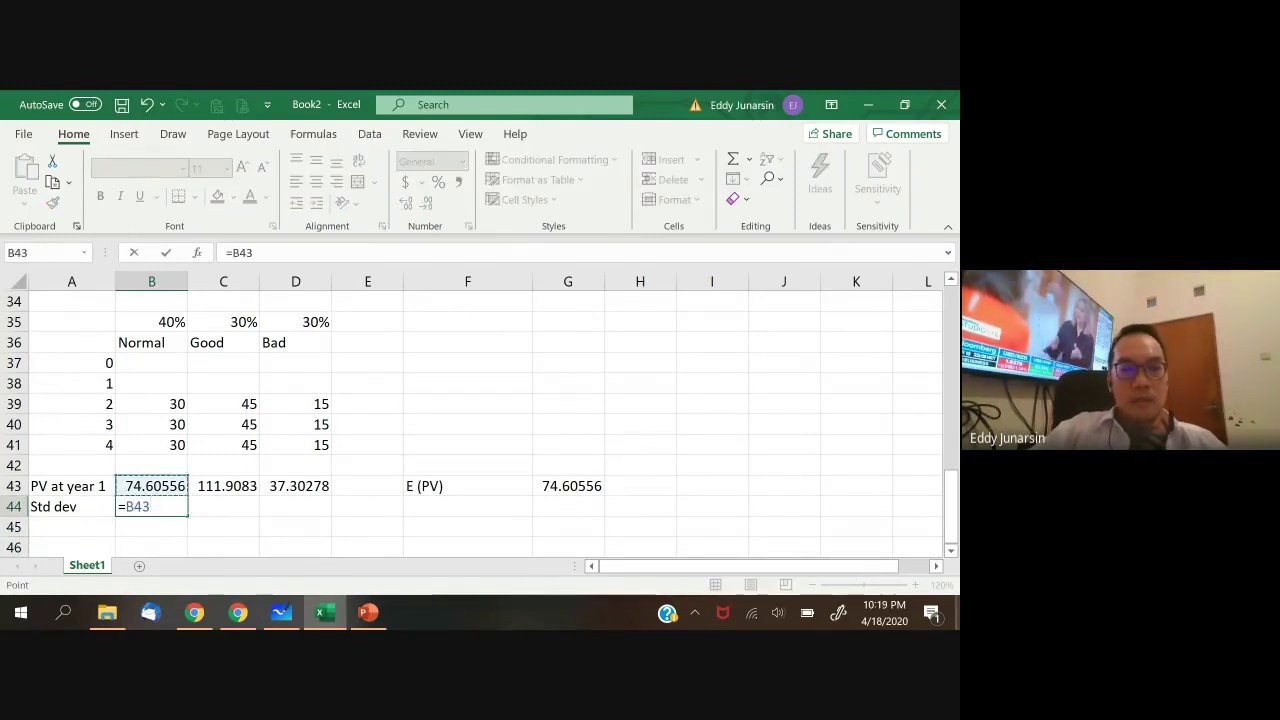
text(-)
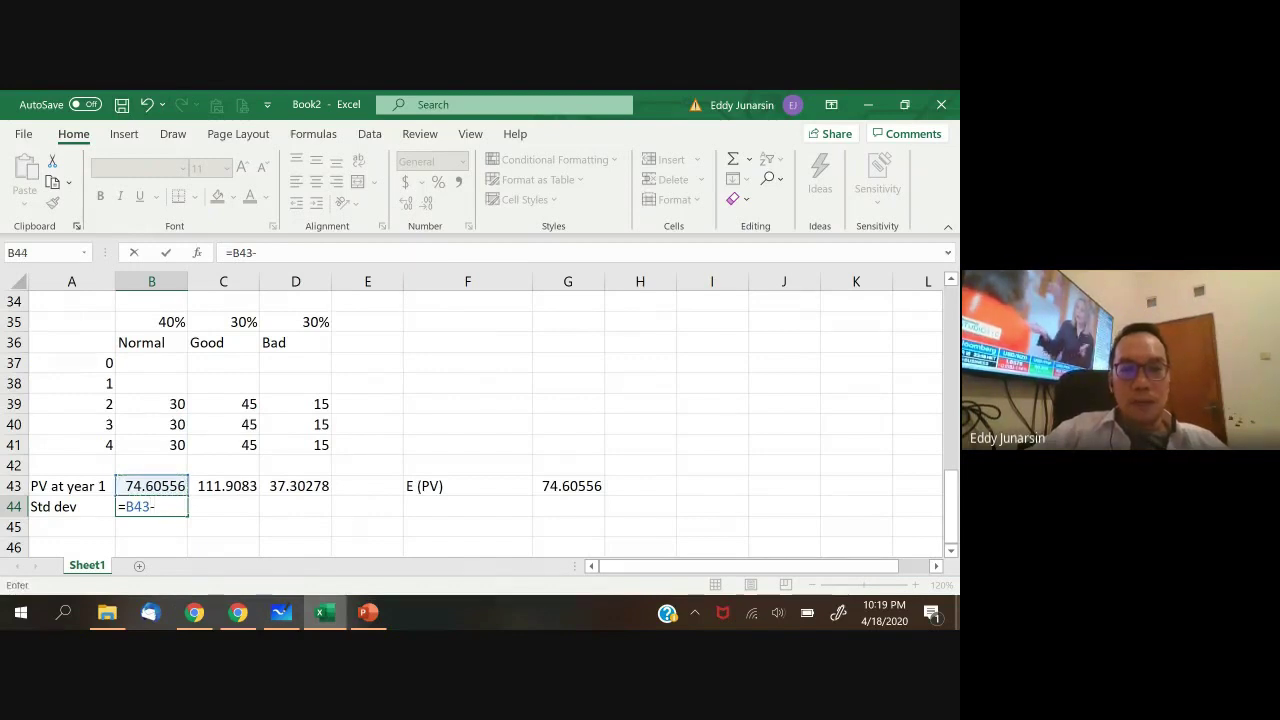
click(568, 485)
text())
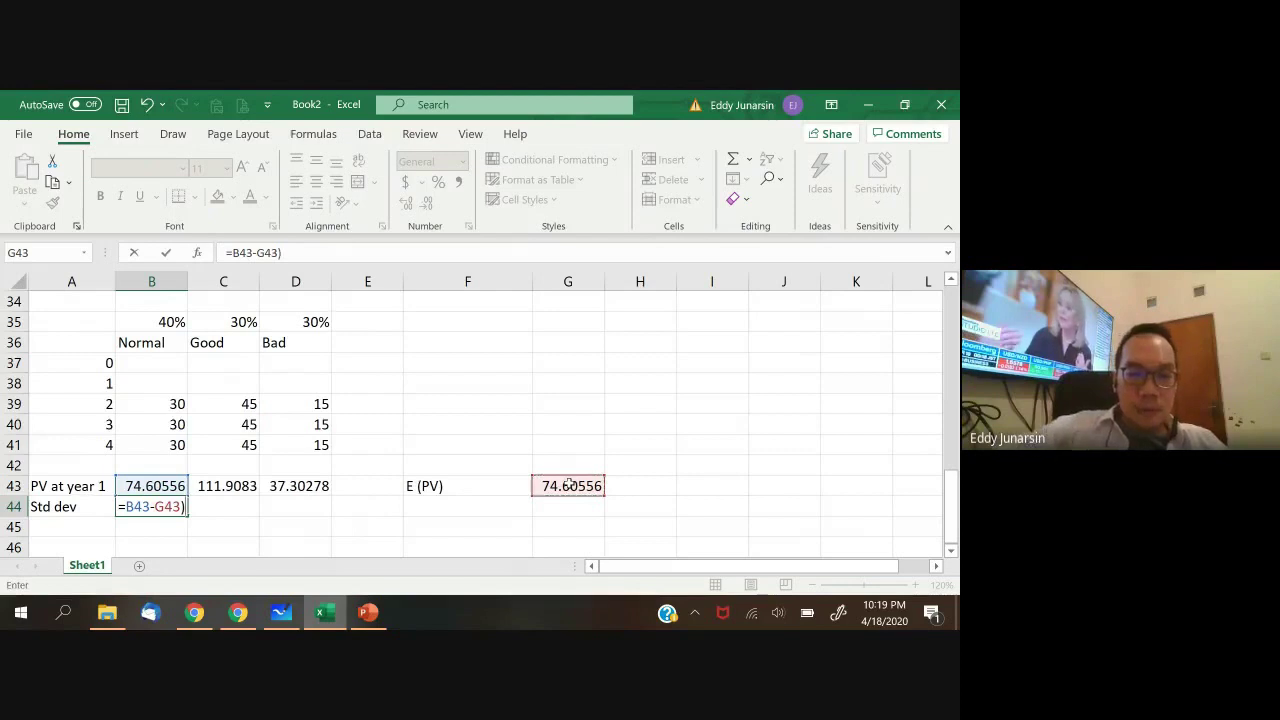
click(121, 506)
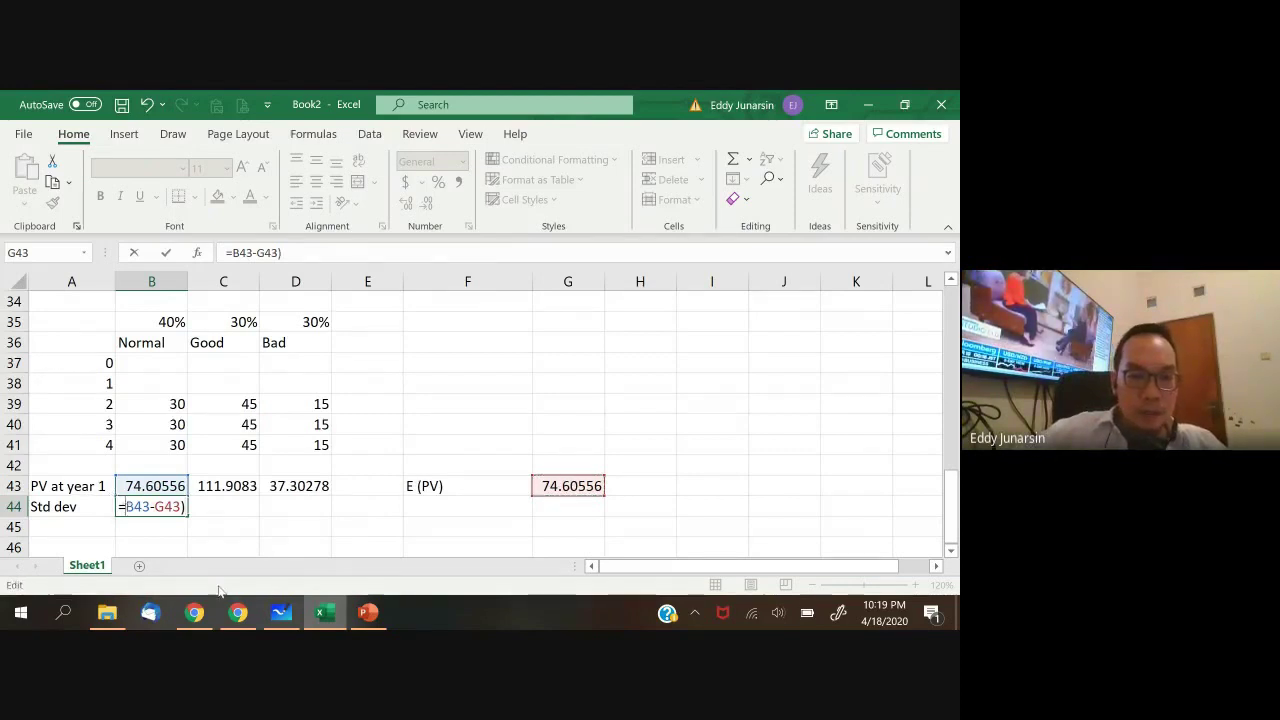
text(()
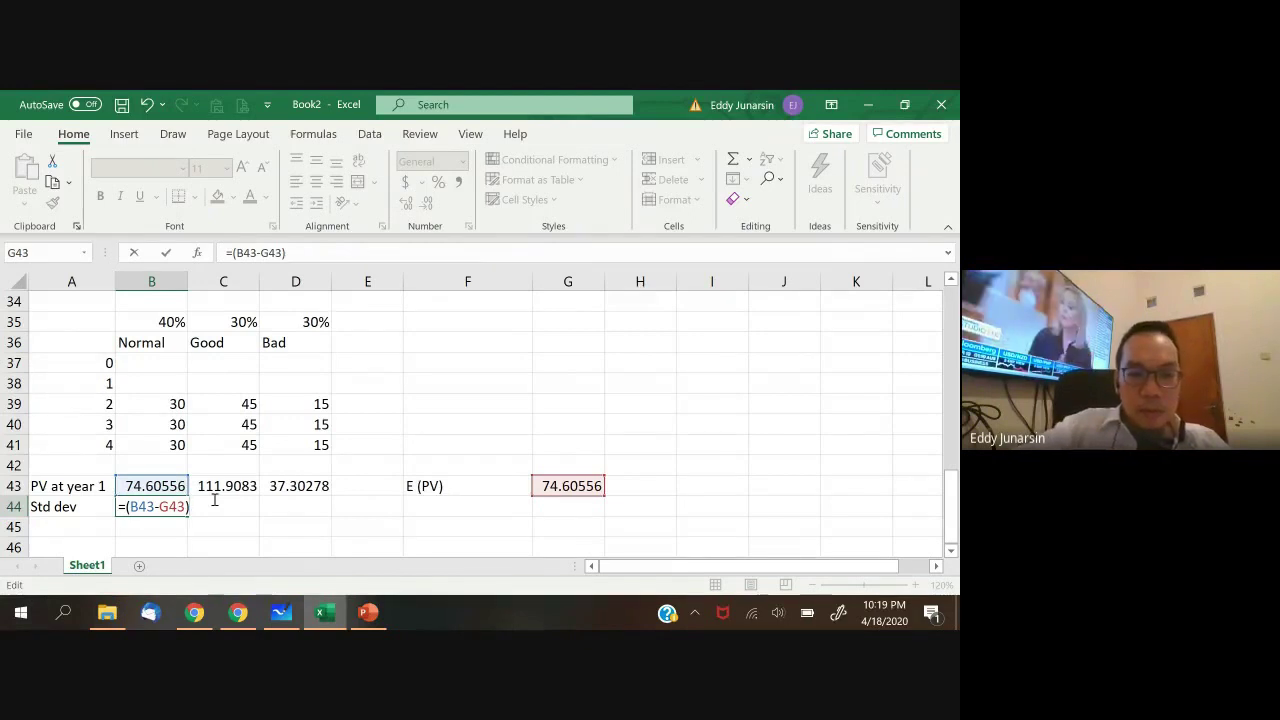
text(^2)
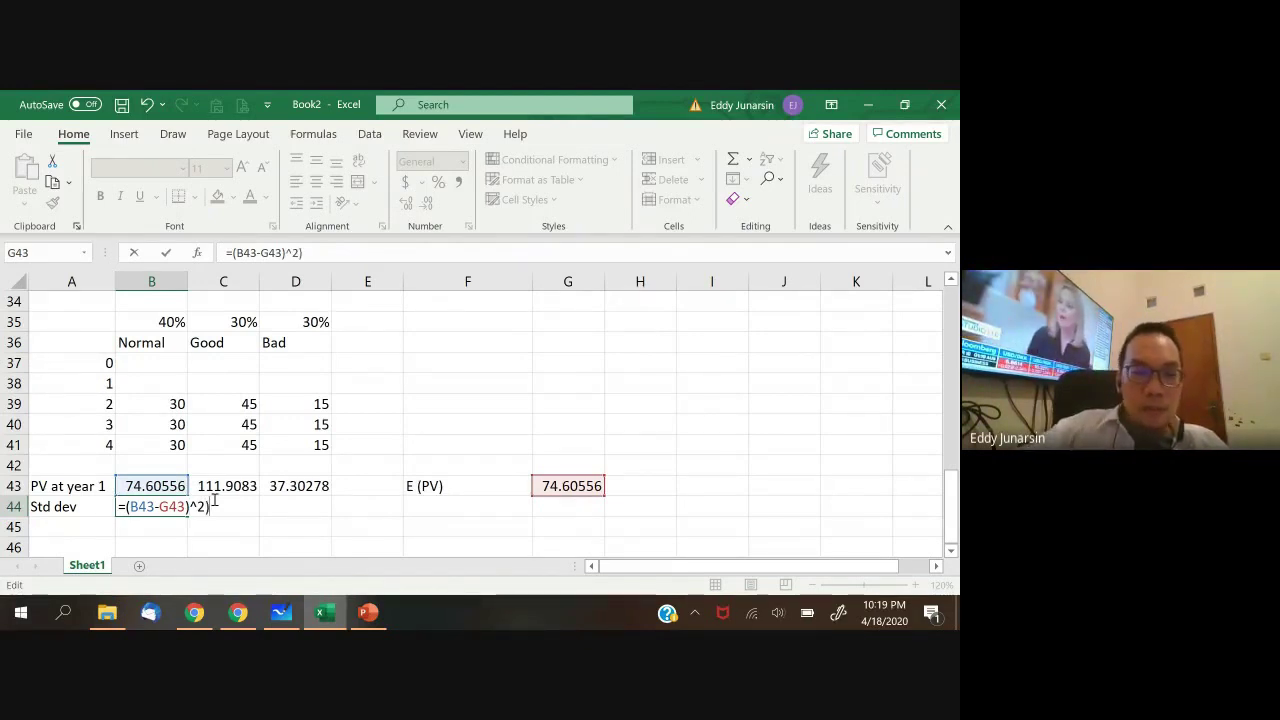
- Parenthesize the squared deviation in B44, multiply it by the probability in B35 as =((B43-G43)^2)*B35, and commit the formula
click(130, 507)
text(()
click(228, 504)
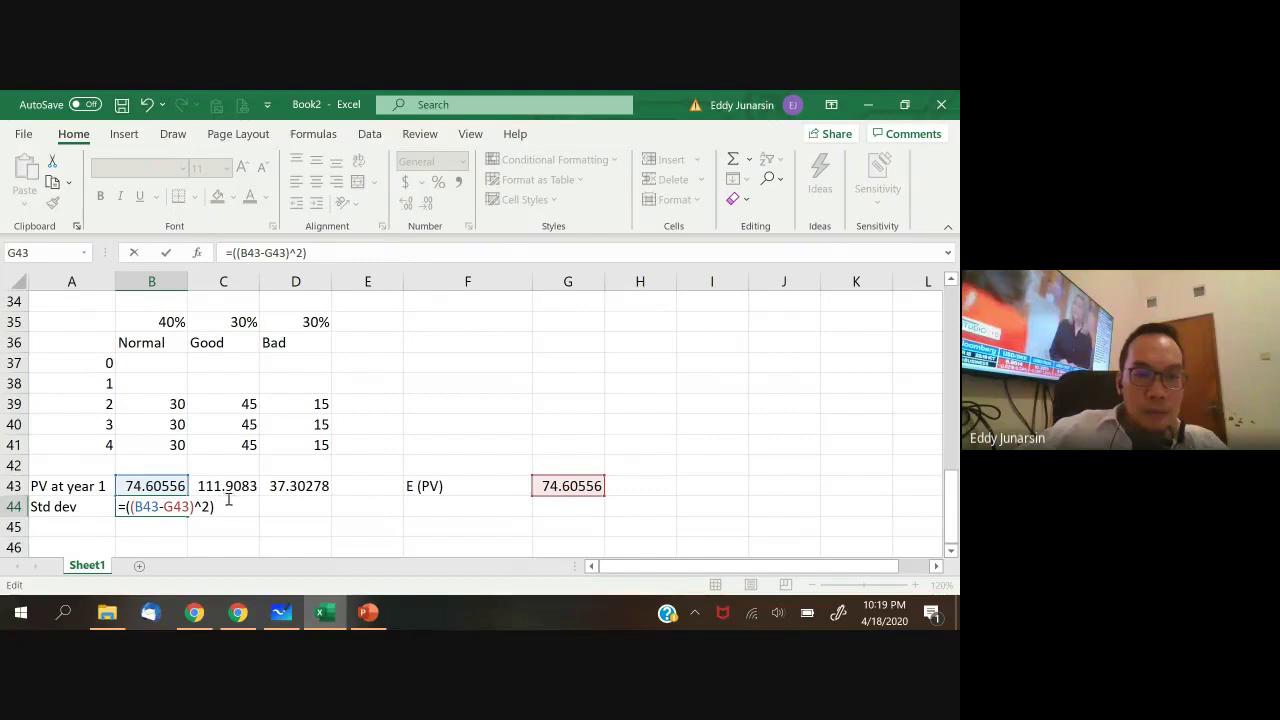
text(*)
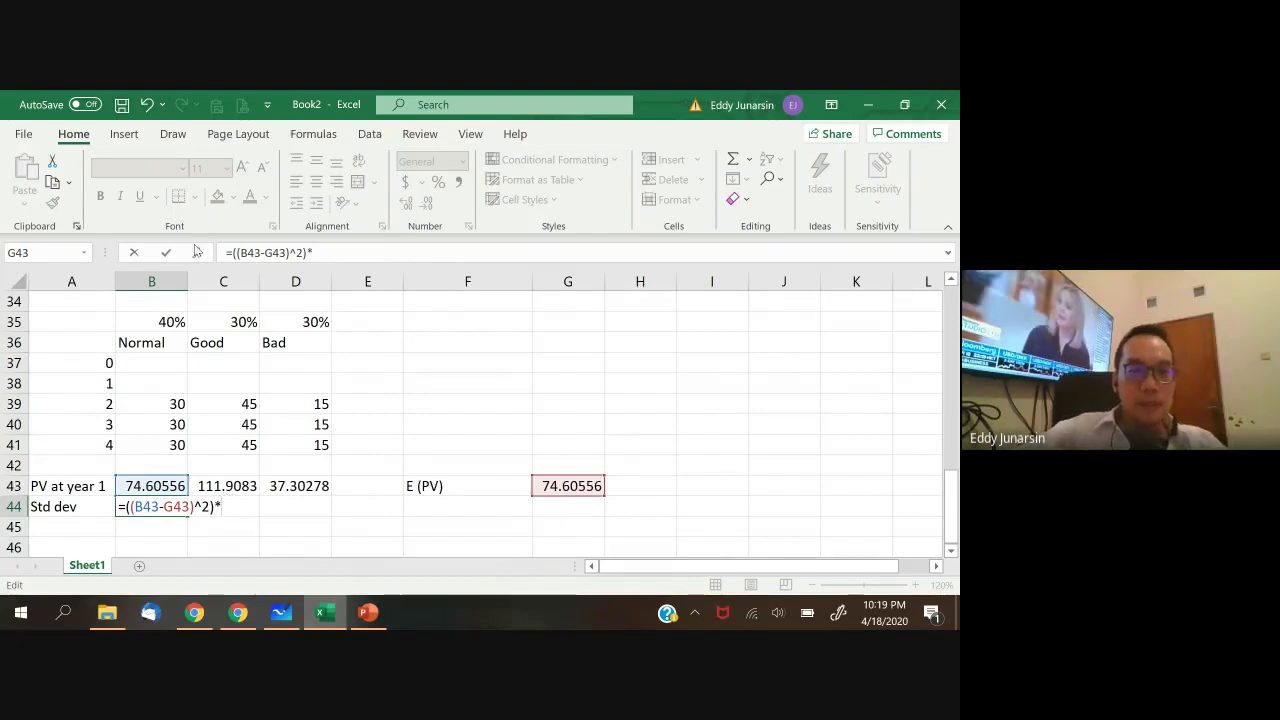
click(157, 322)
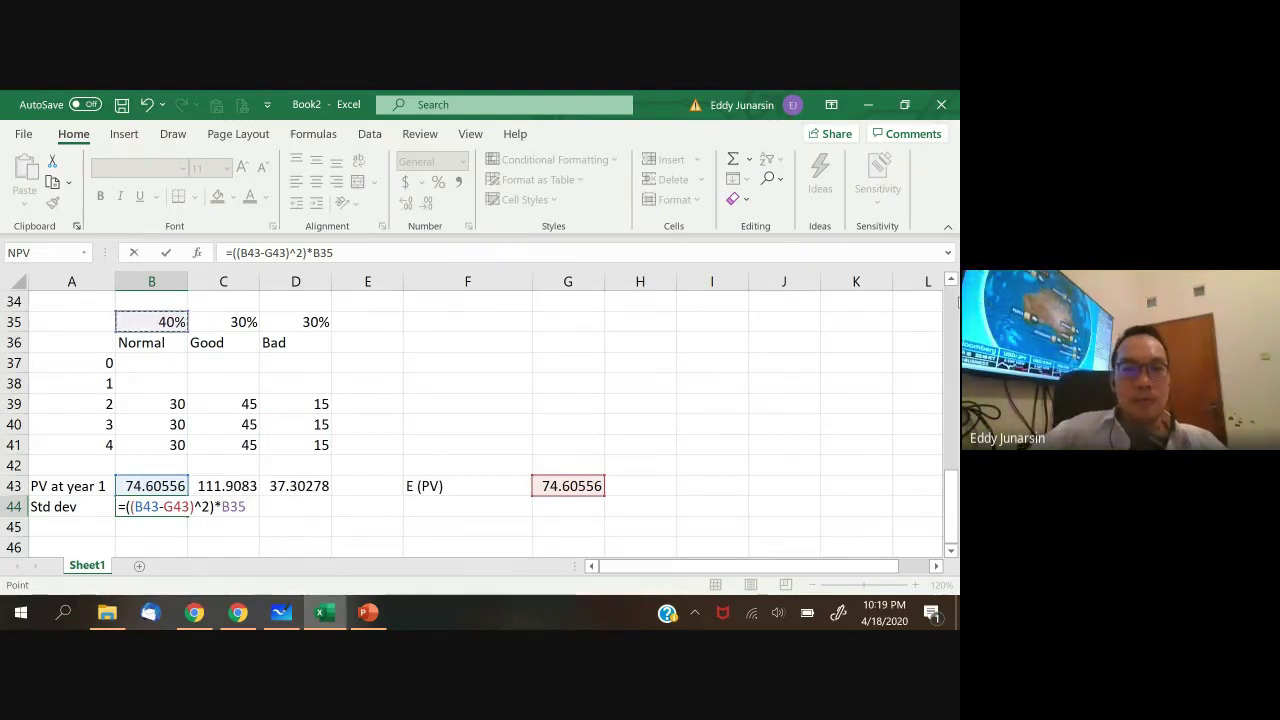
key(ctrl+Return)
- Copy the B44 formula with its relative G43 reference across the Good and Bad scenarios in C44:D44
key(ctrl+c)
key(shift+Right)
key(shift+Right)
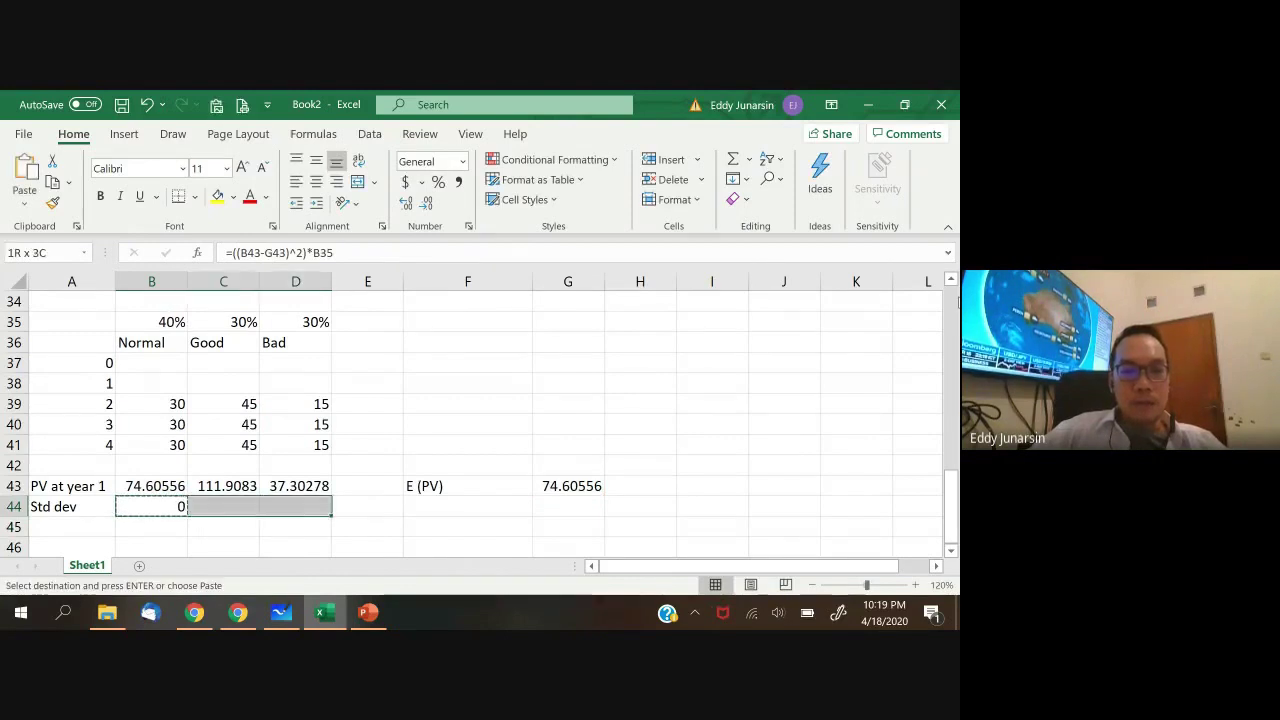
key(ctrl+v)
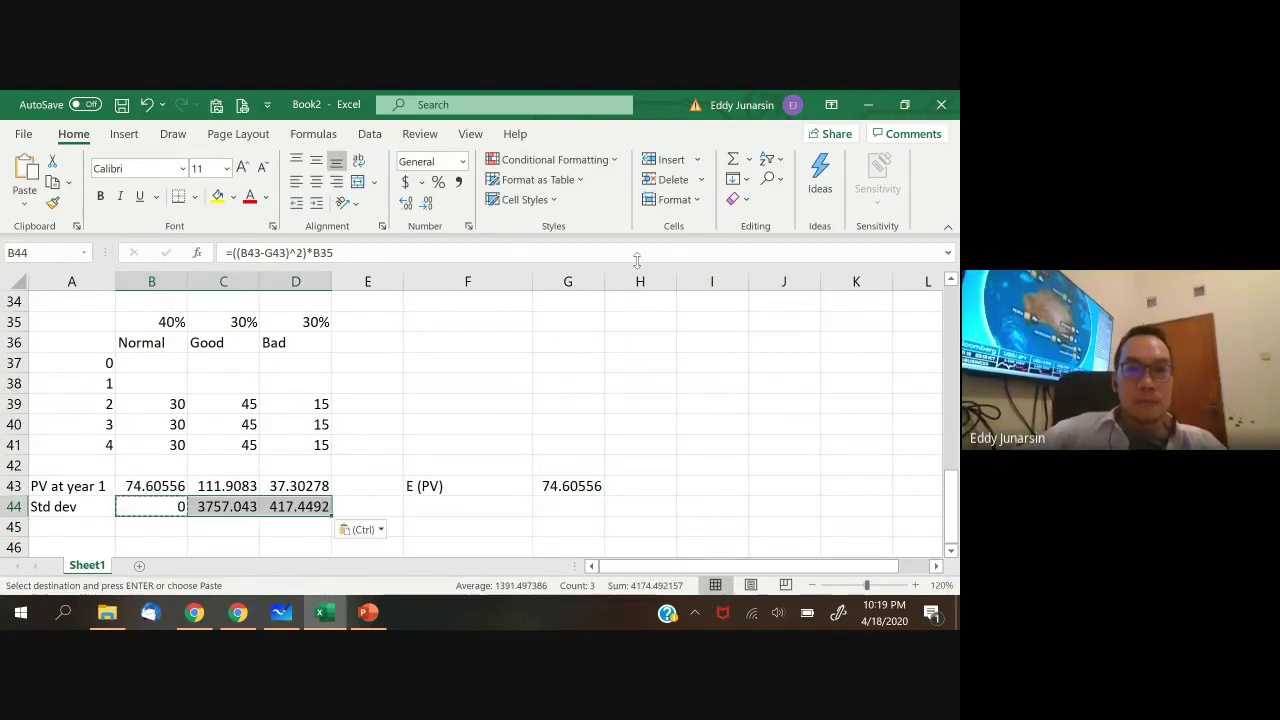
- Format the weighted squared deviations in B44:D44 to show two decimal places
click(407, 205)
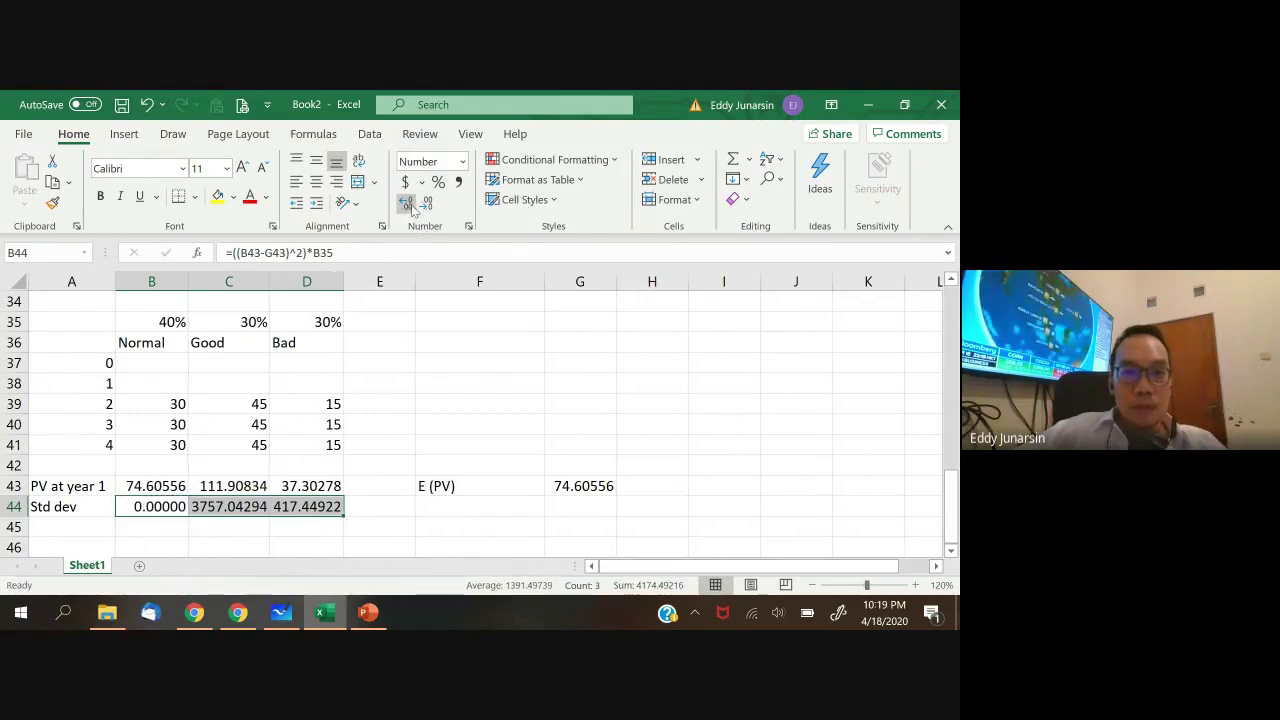
click(427, 205)
click(427, 205)
click(427, 205)
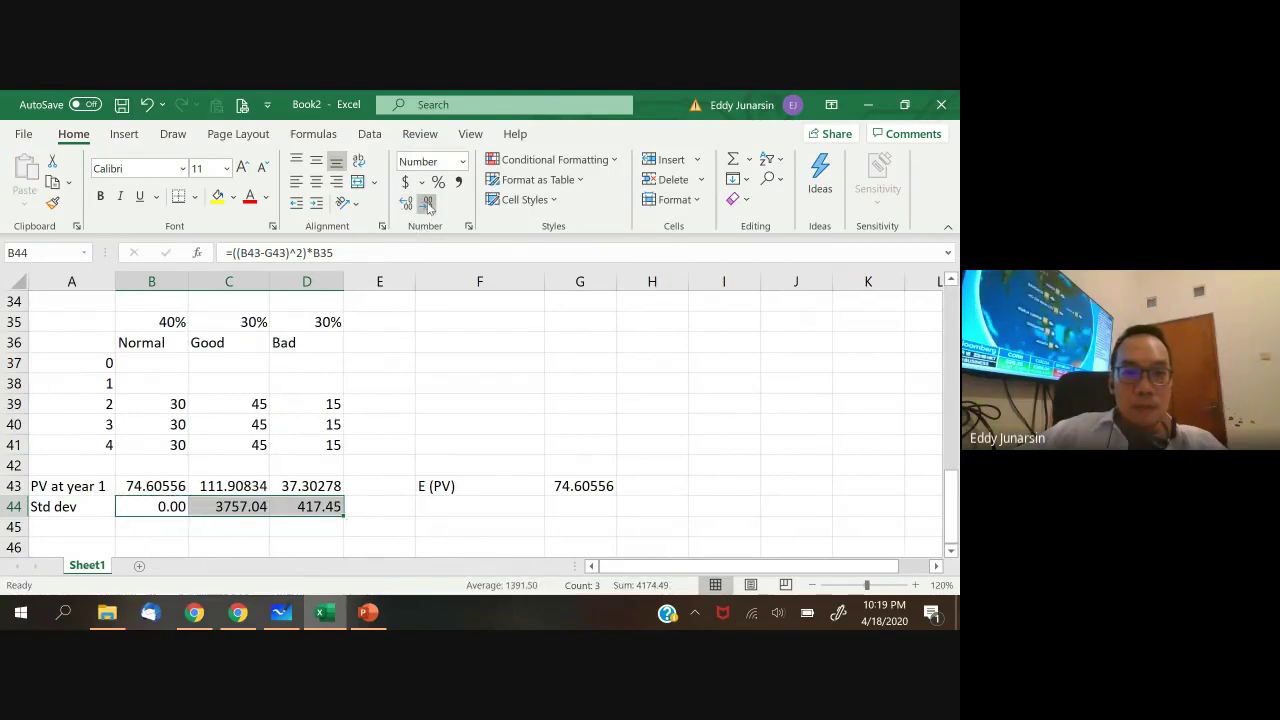
click(427, 205)
click(427, 205)
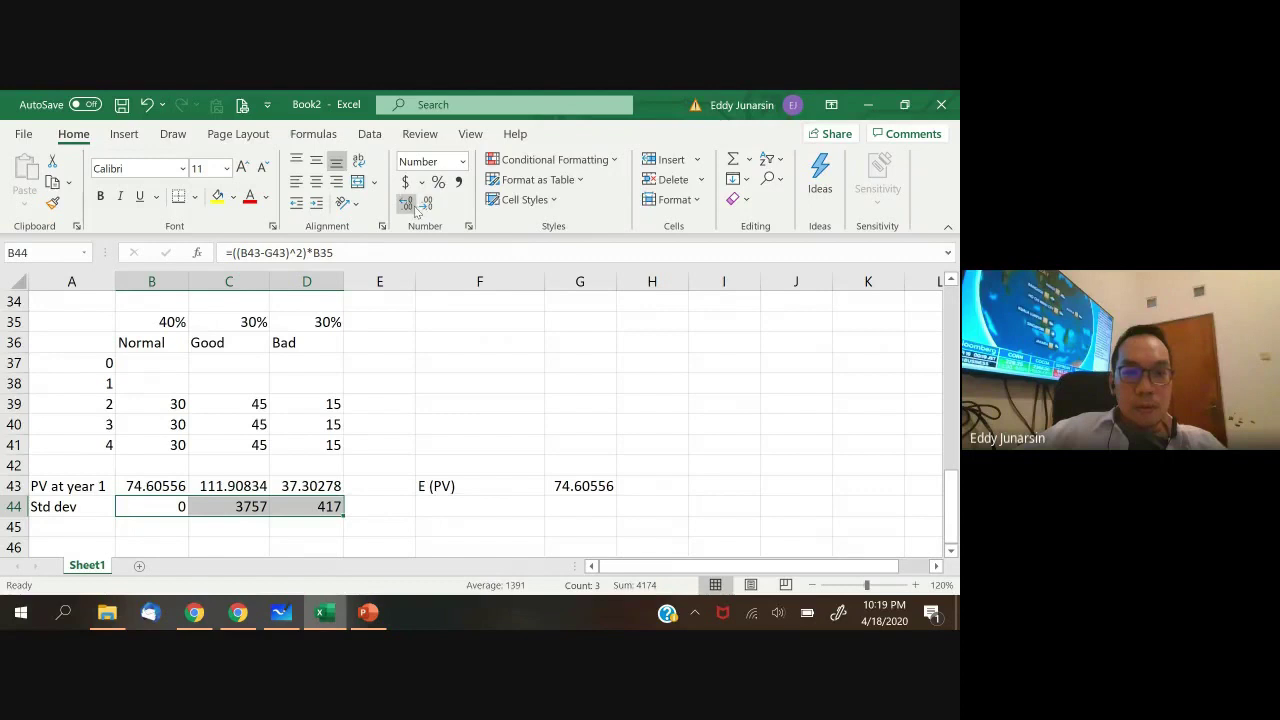
click(407, 205)
click(407, 205)
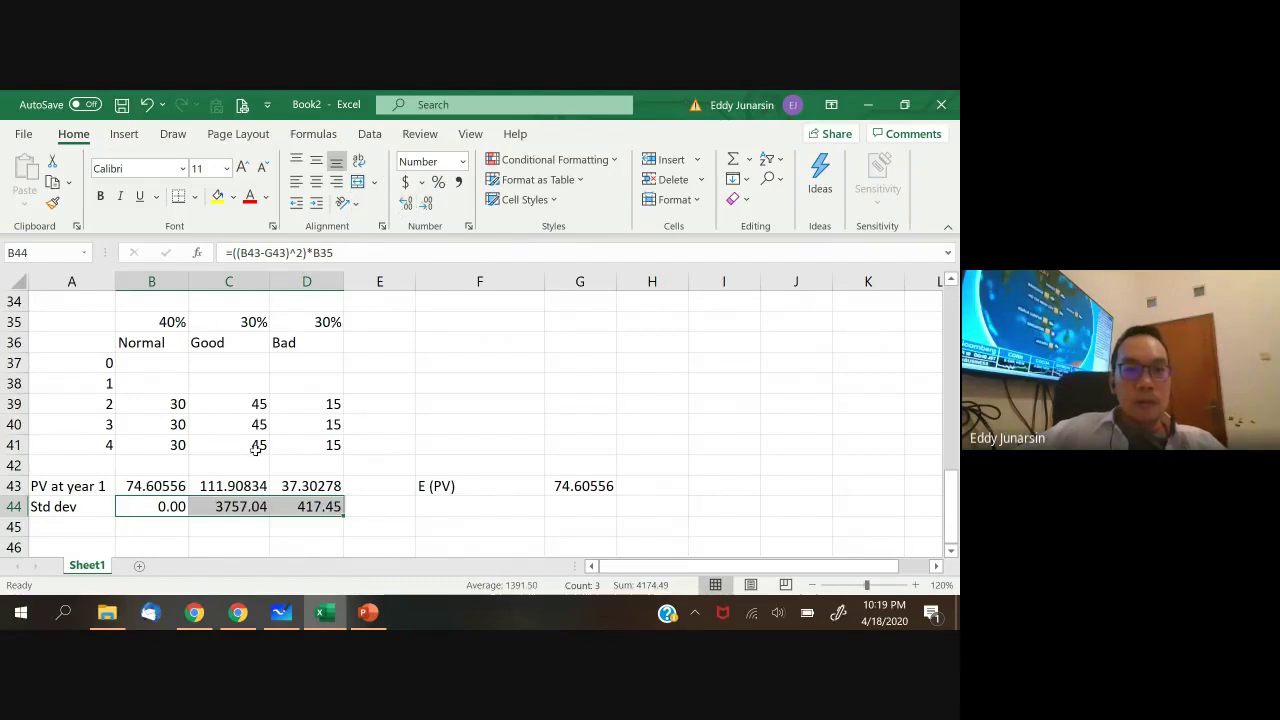
- Total the three weighted squared deviations in E44 with =SUM(B44:D44)
click(227, 530)
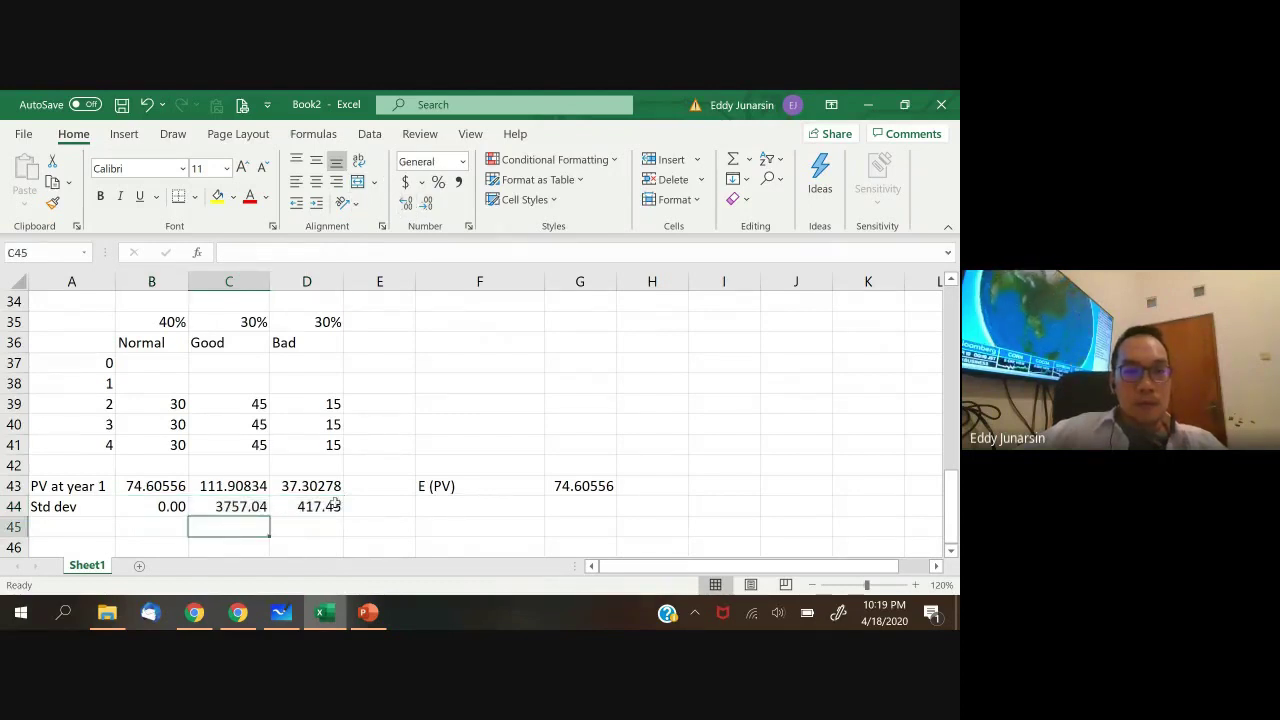
scroll(334, 503, down, 1)
scroll(335, 503, up, 1)
scroll(950, 447, up, 1)
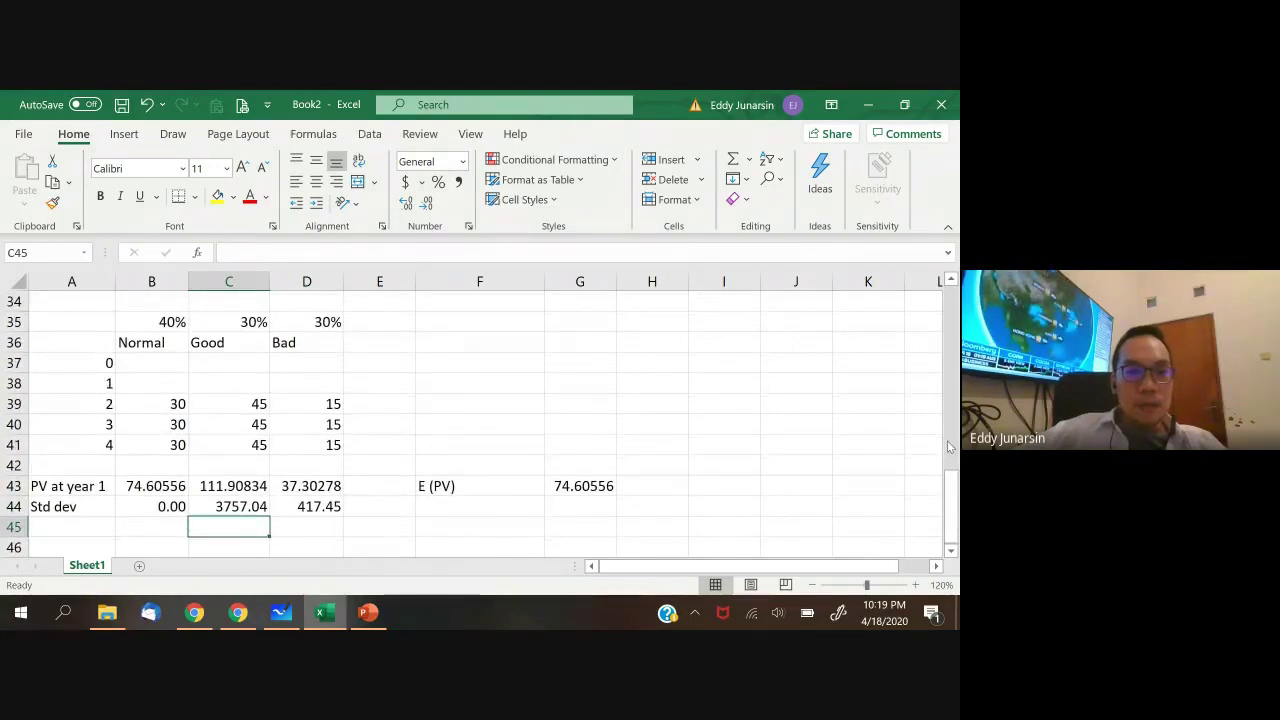
key(Right)
key(Up)
key(Right)
text(=sum()
key(Left)
key(Left)
key(Left)
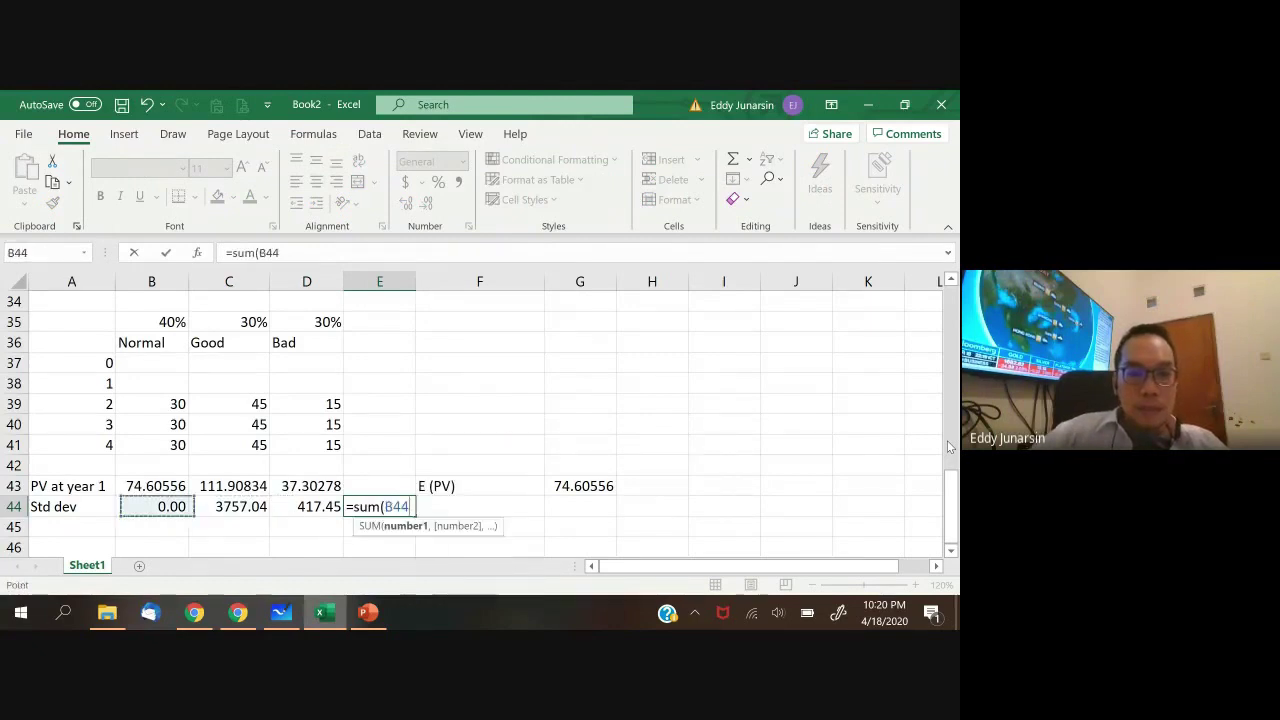
key(shift+Right)
key(shift+Right)
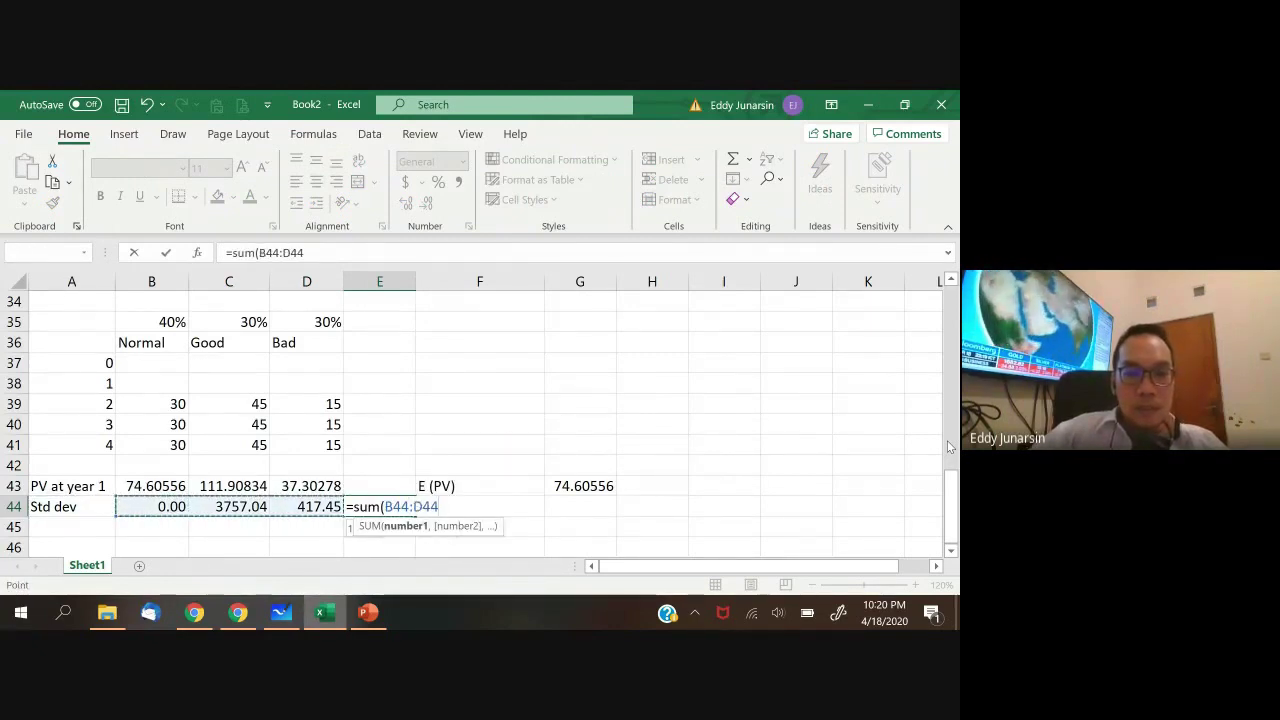
text())
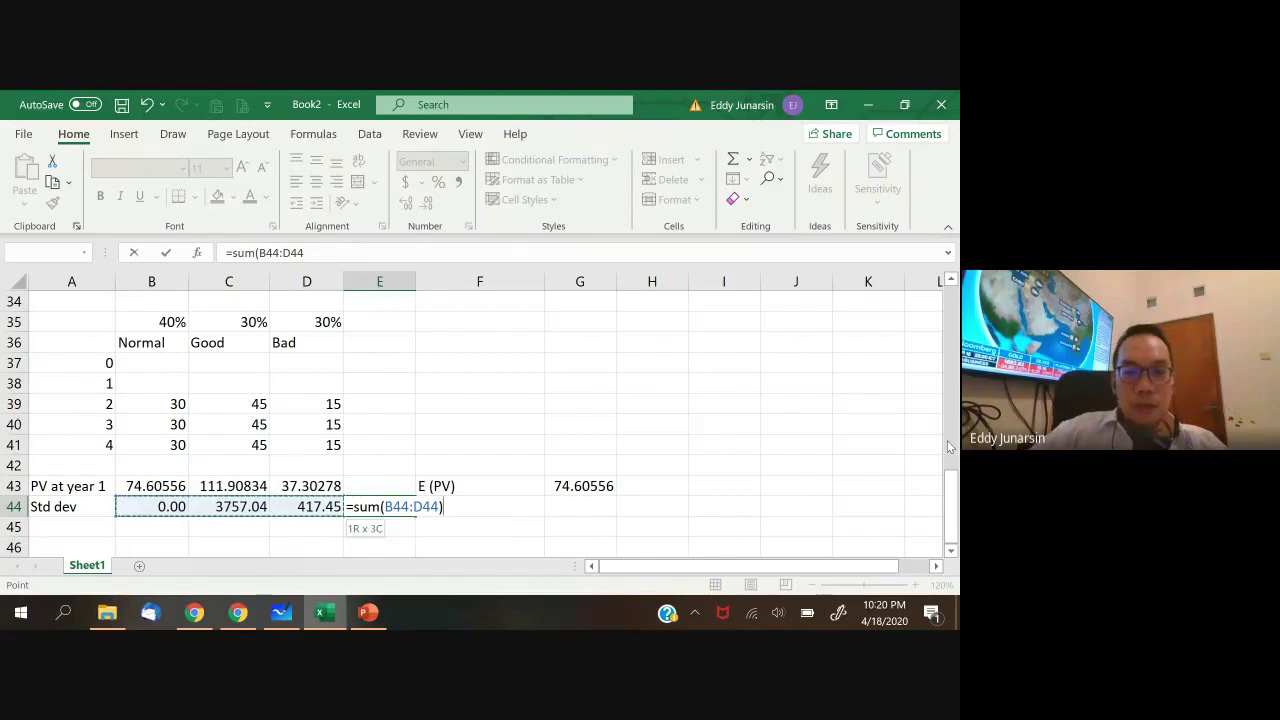
key(ctrl+Return)
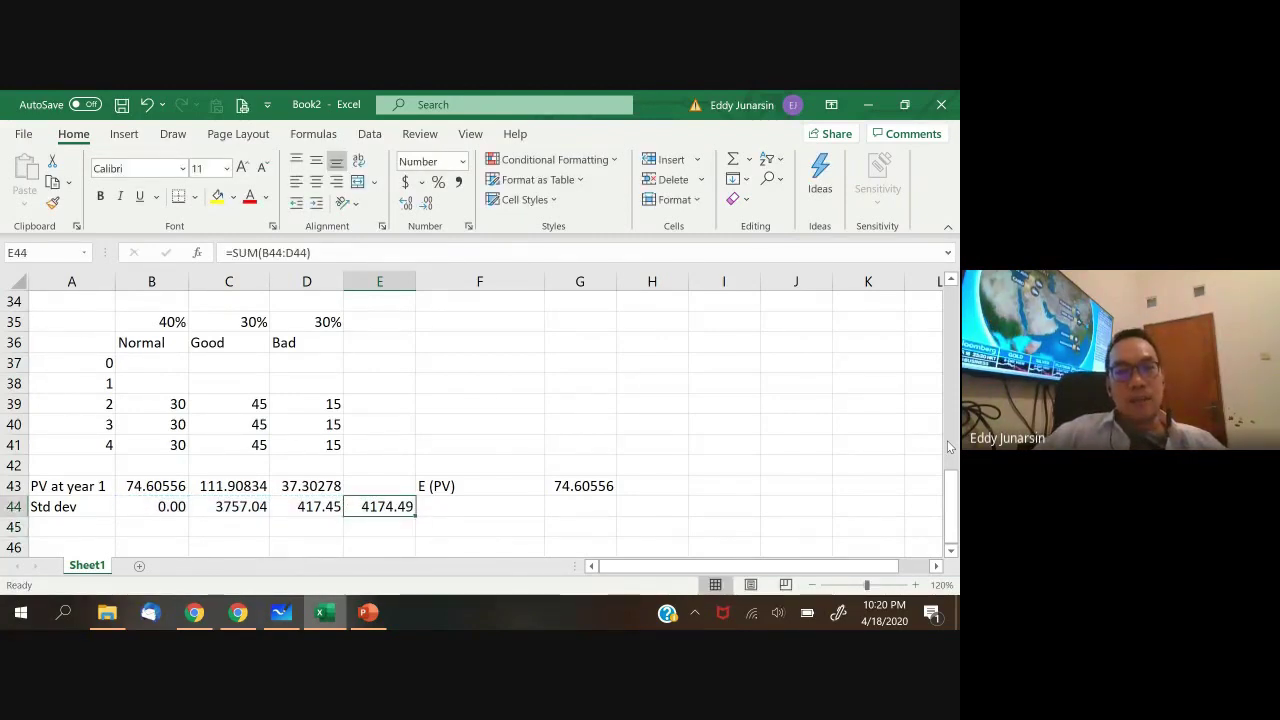
- Examine the cell references in the B44 and C44 formulas, particularly the one to the expected PV
key(Left)
key(Left)
key(Right)
key(Right)
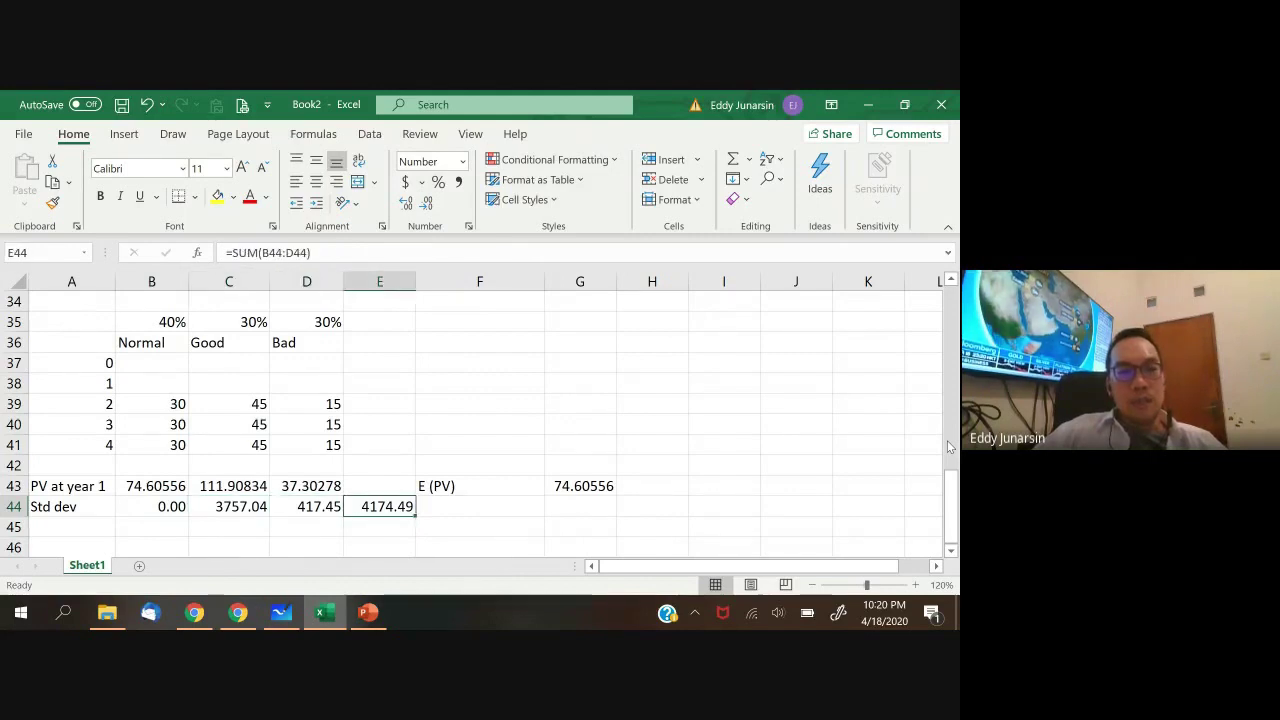
key(Left)
key(Left)
key(Left)
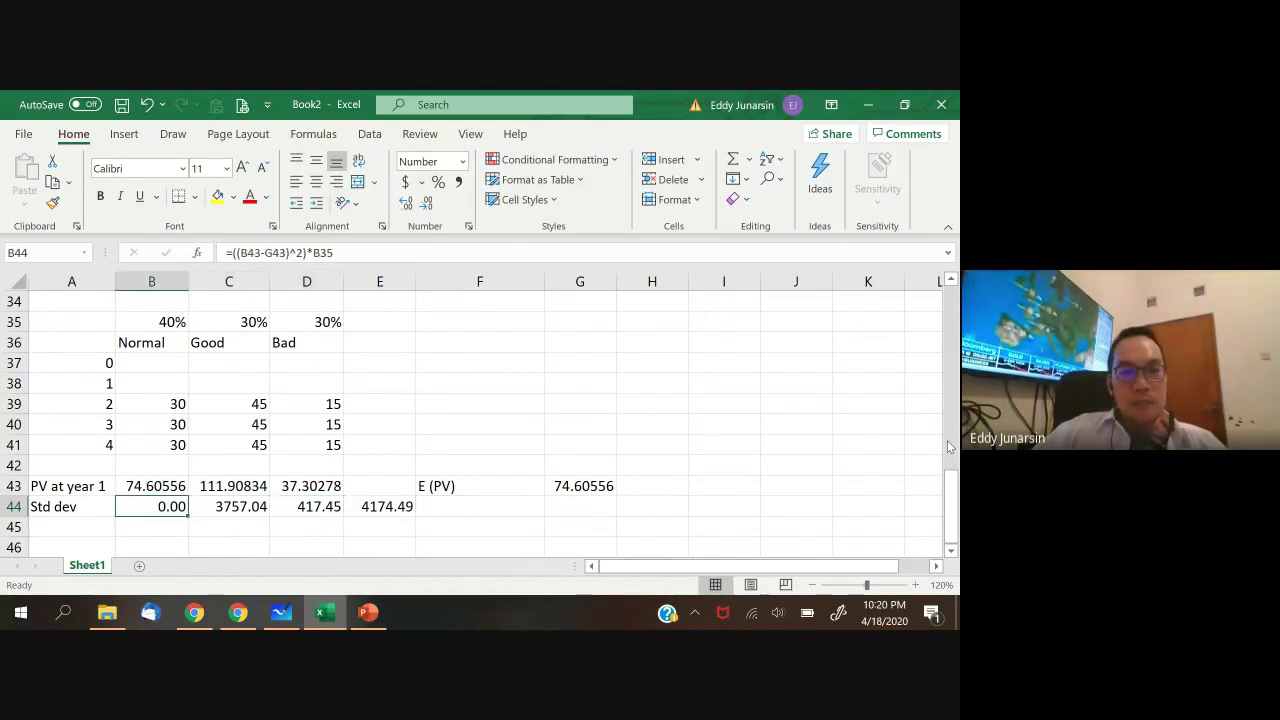
key(F2)
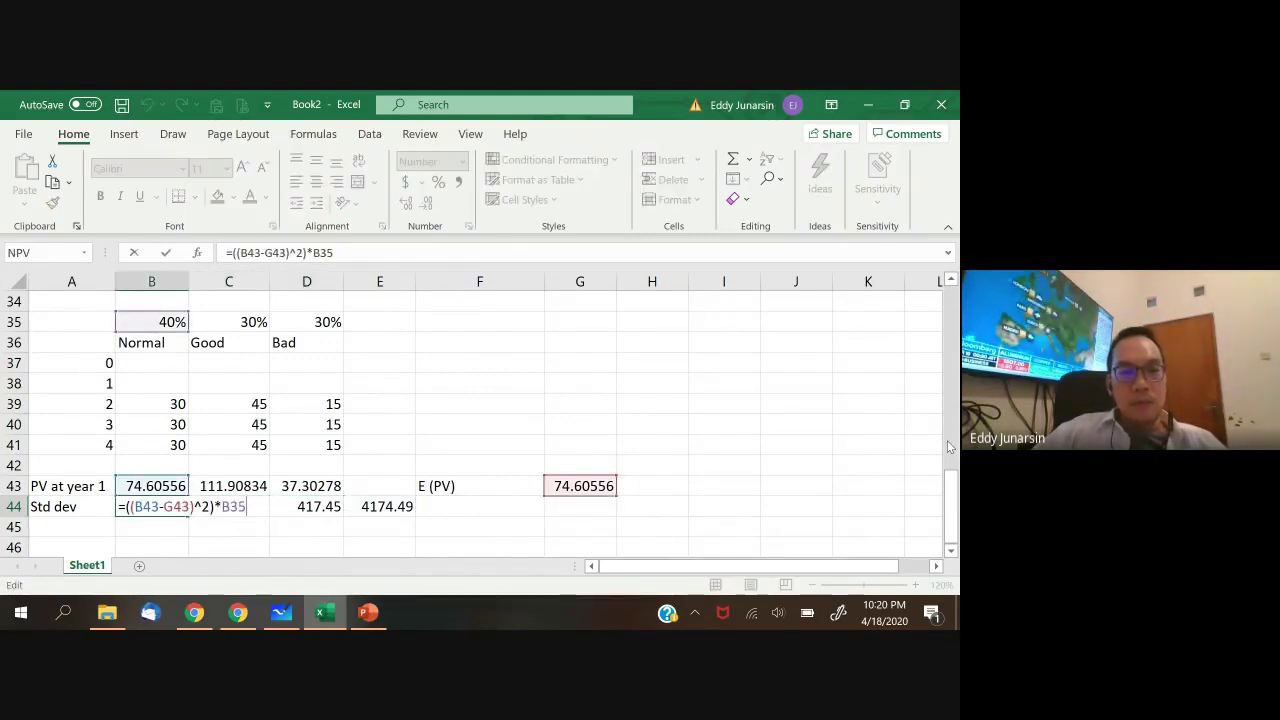
key(Tab)
key(F2)
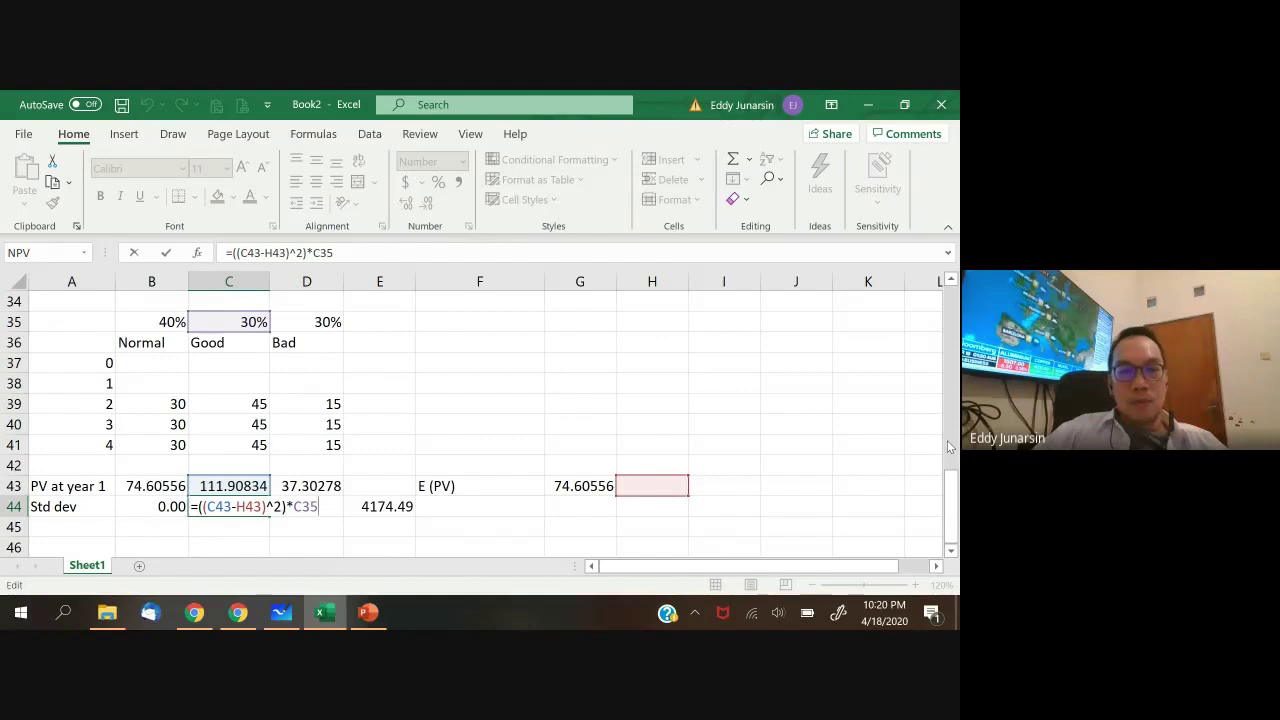
key(shift+Tab)
key(Right)
key(Right)
key(Right)
key(Right)
key(Right)
key(Left)
key(Left)
key(Left)
key(Left)
key(Left)
key(F2)
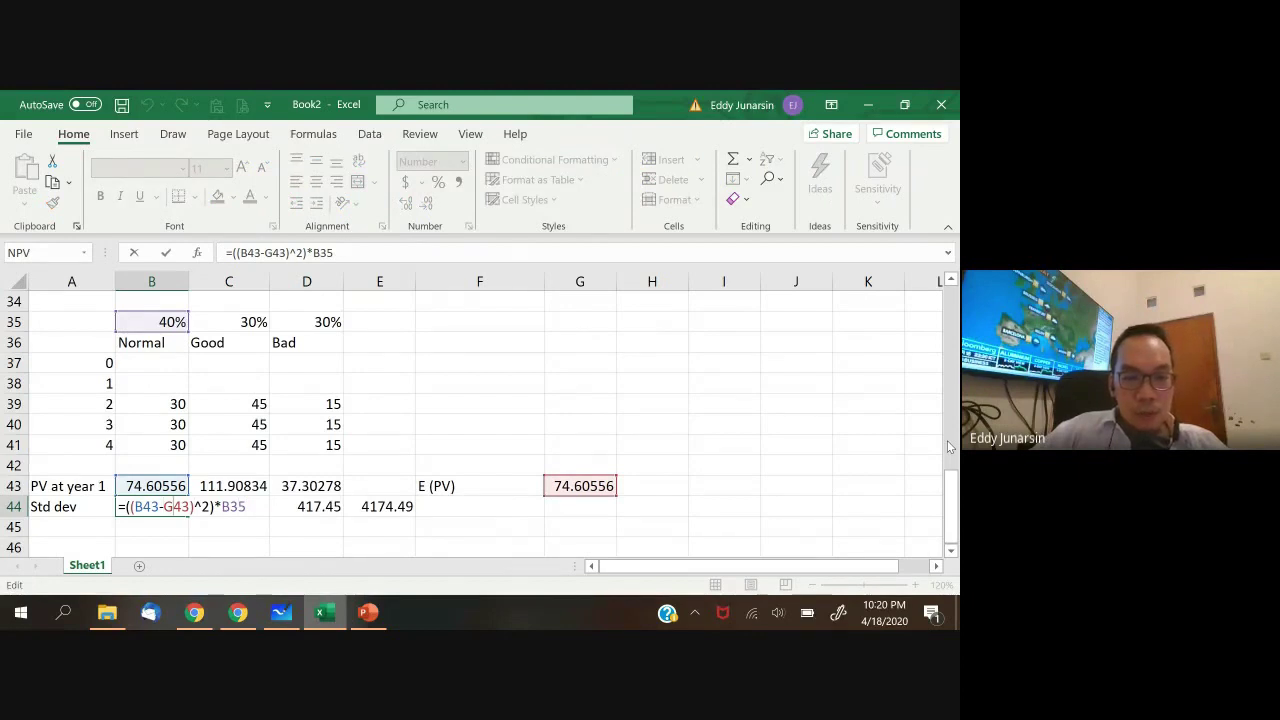
key(F4)
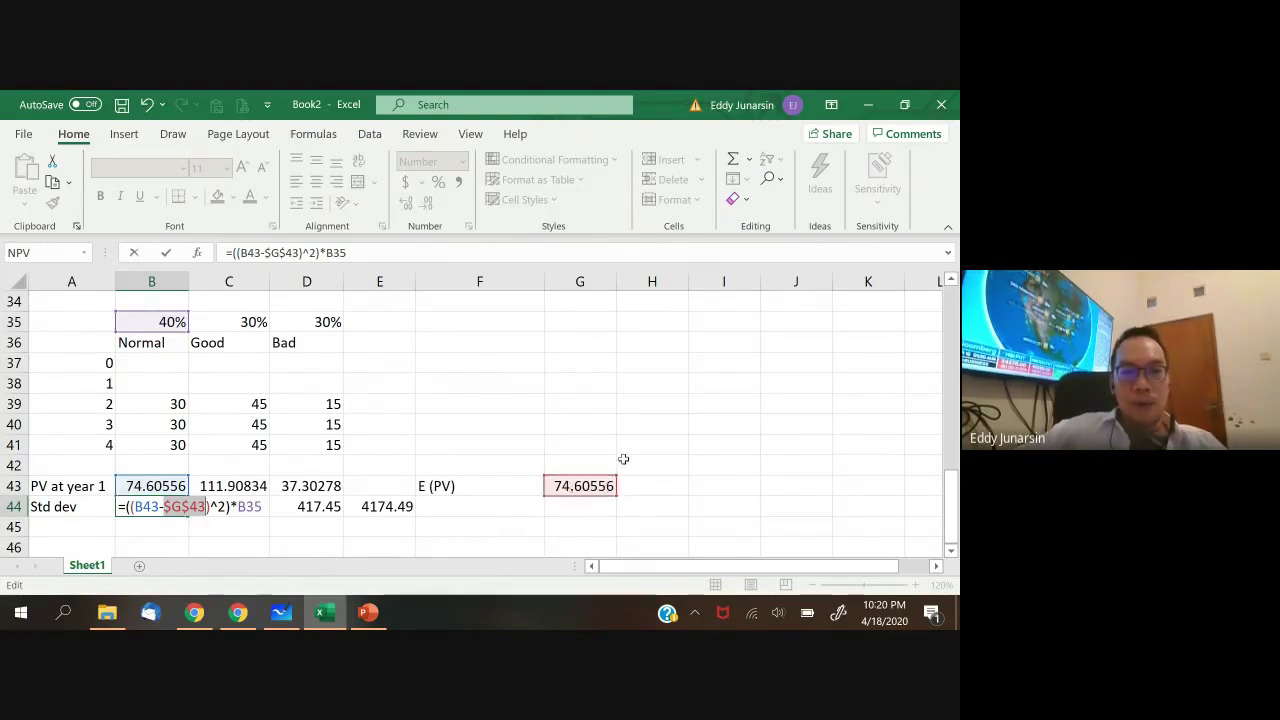
key(ctrl+Return)
- Make the expected PV reference in B44 absolute so the formula reads =((B43-$G$43)^2)*B35, and commit it
key(F2)
key(Left)
key(Left)
key(Left)
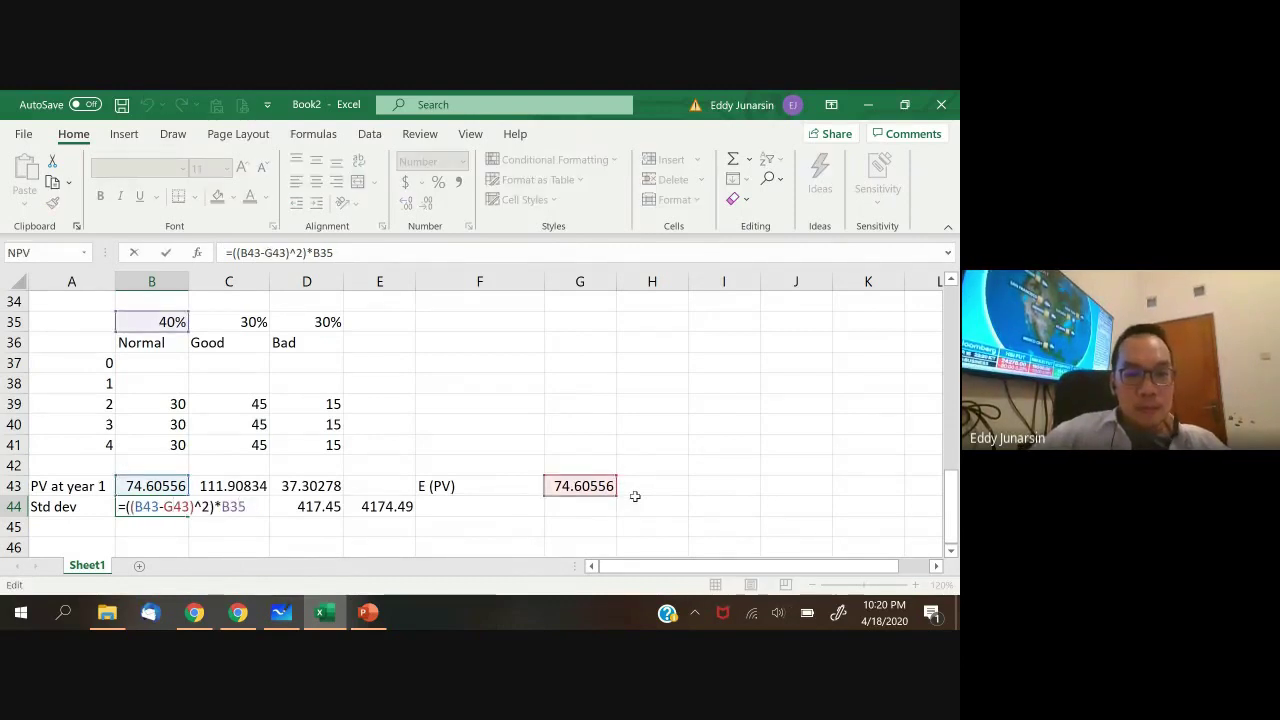
key(F4)
key(Return)
key(Up)
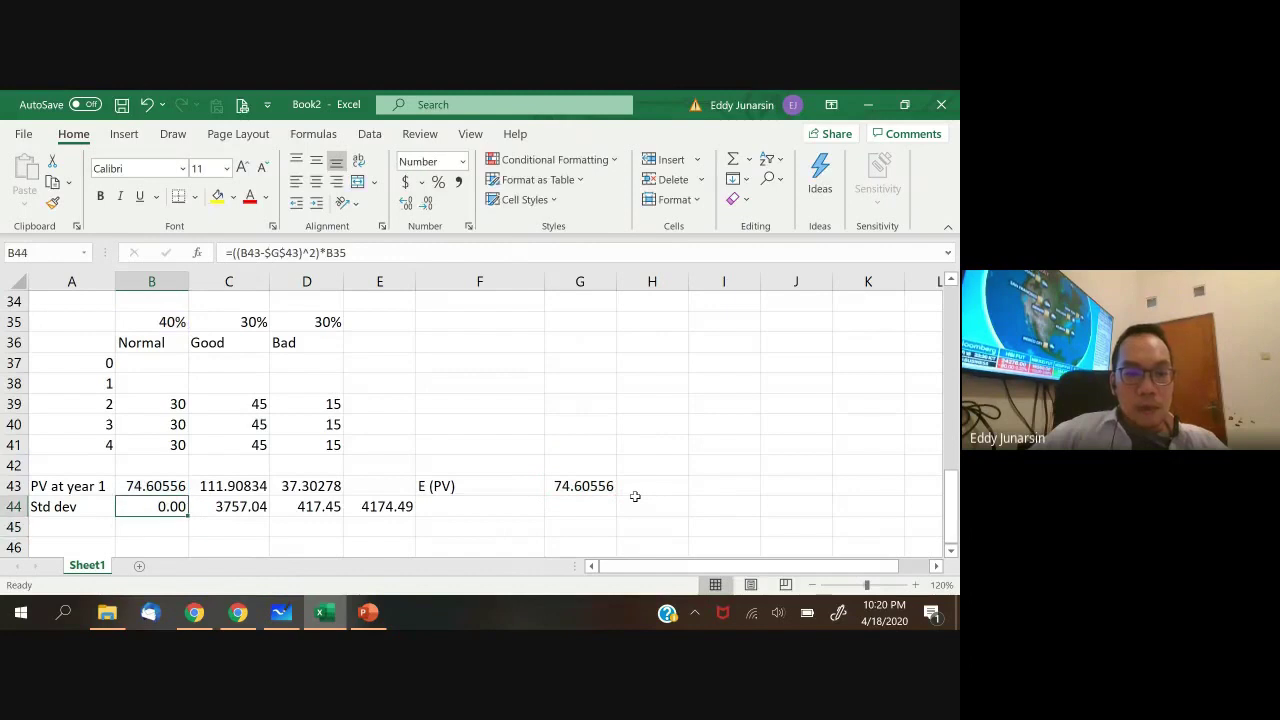
- Copy the B44 formula with the absolute $G$43 reference over C44:D44
key(ctrl+c)
key(shift+Right)
key(shift+Right)
key(ctrl+v)
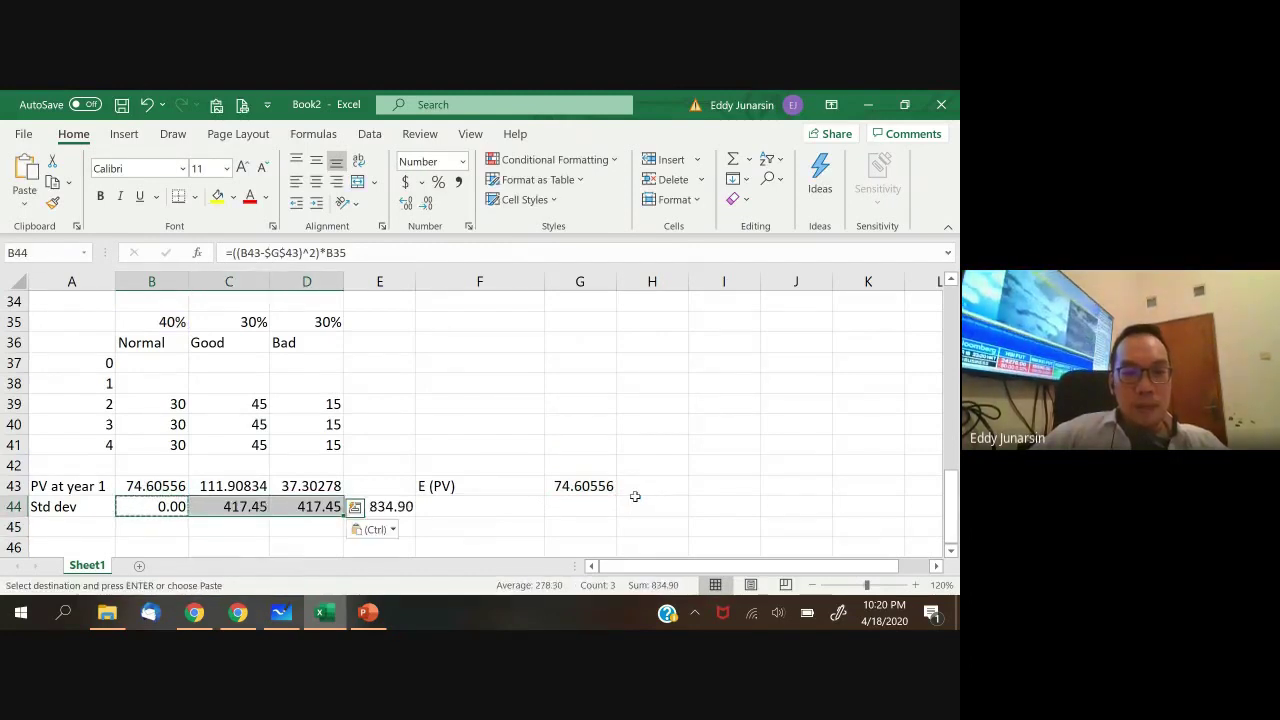
- Check that the Good and Bad scenario formulas in C44 and D44 refer to the right PV, expected PV and probability cells
key(Left)
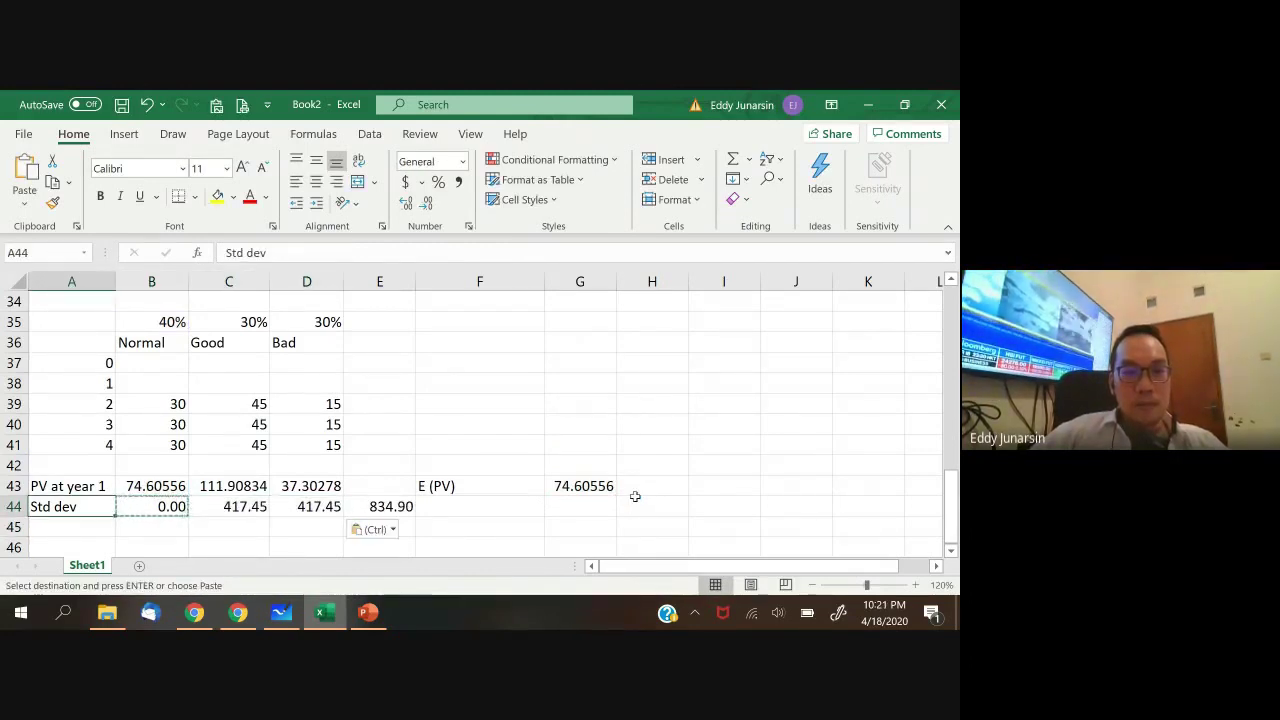
key(Right)
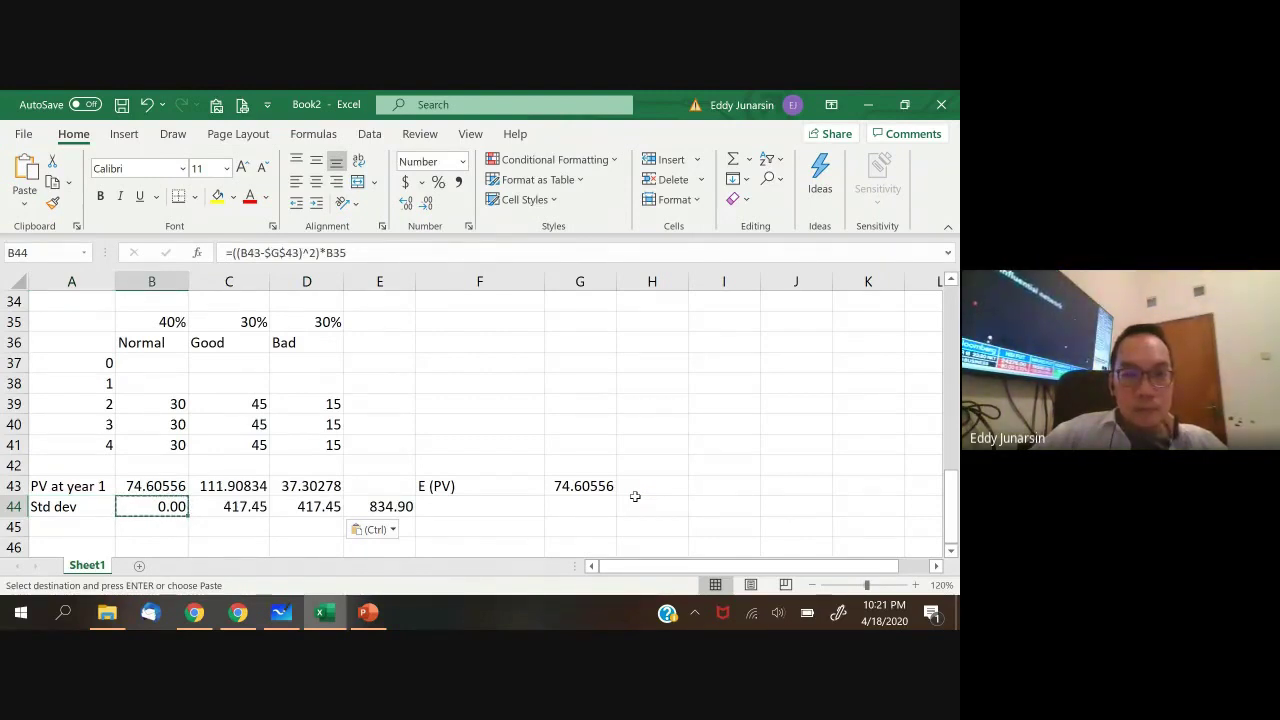
key(Right)
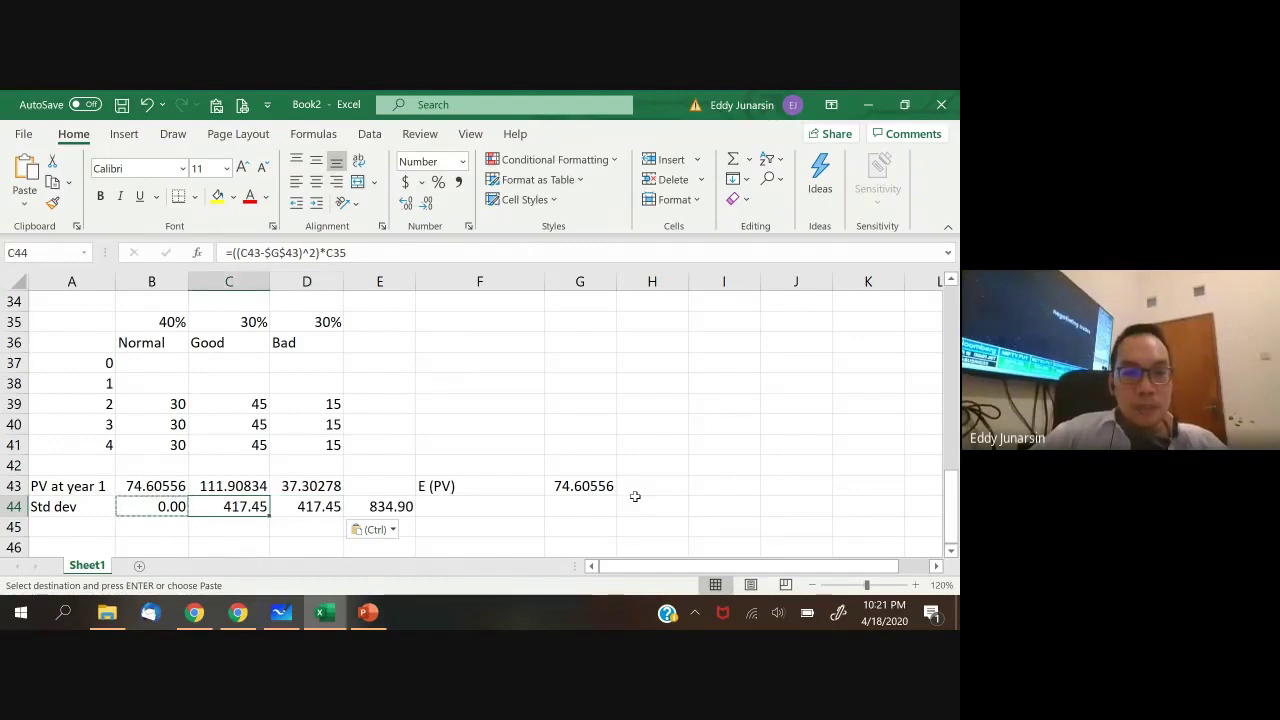
key(F2)
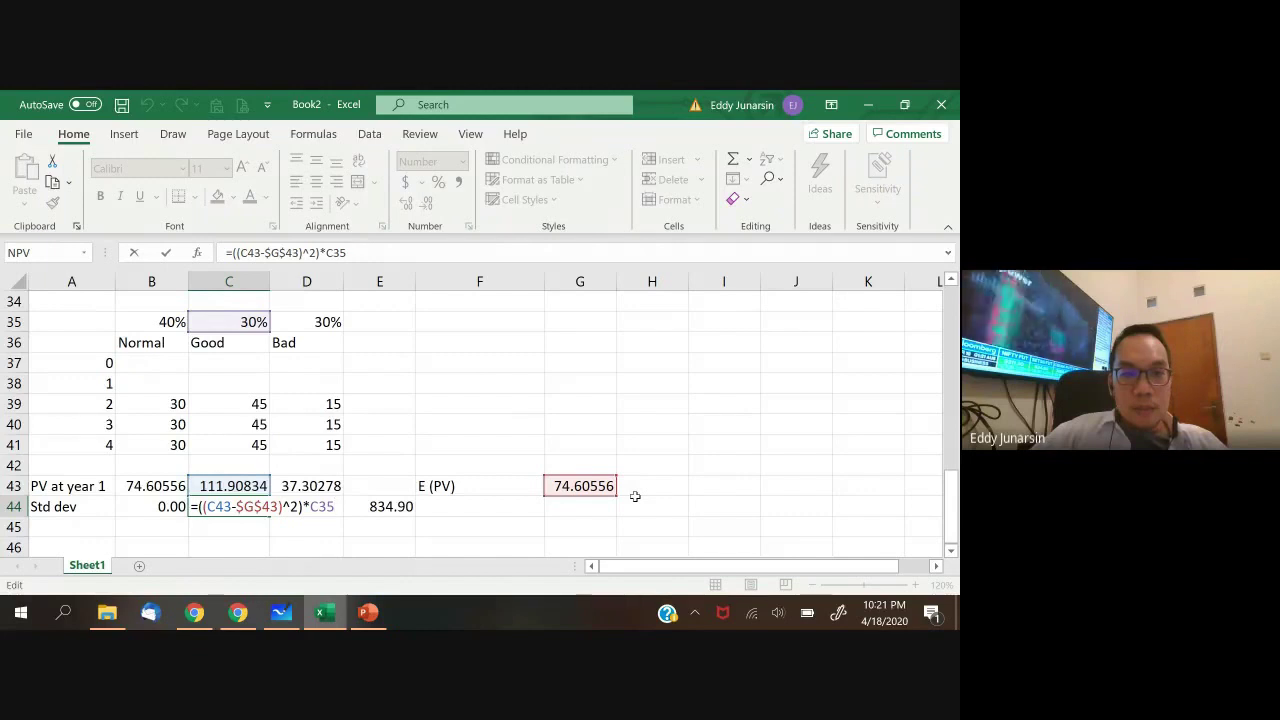
key(Tab)
key(ctrl+r)
key(F2)
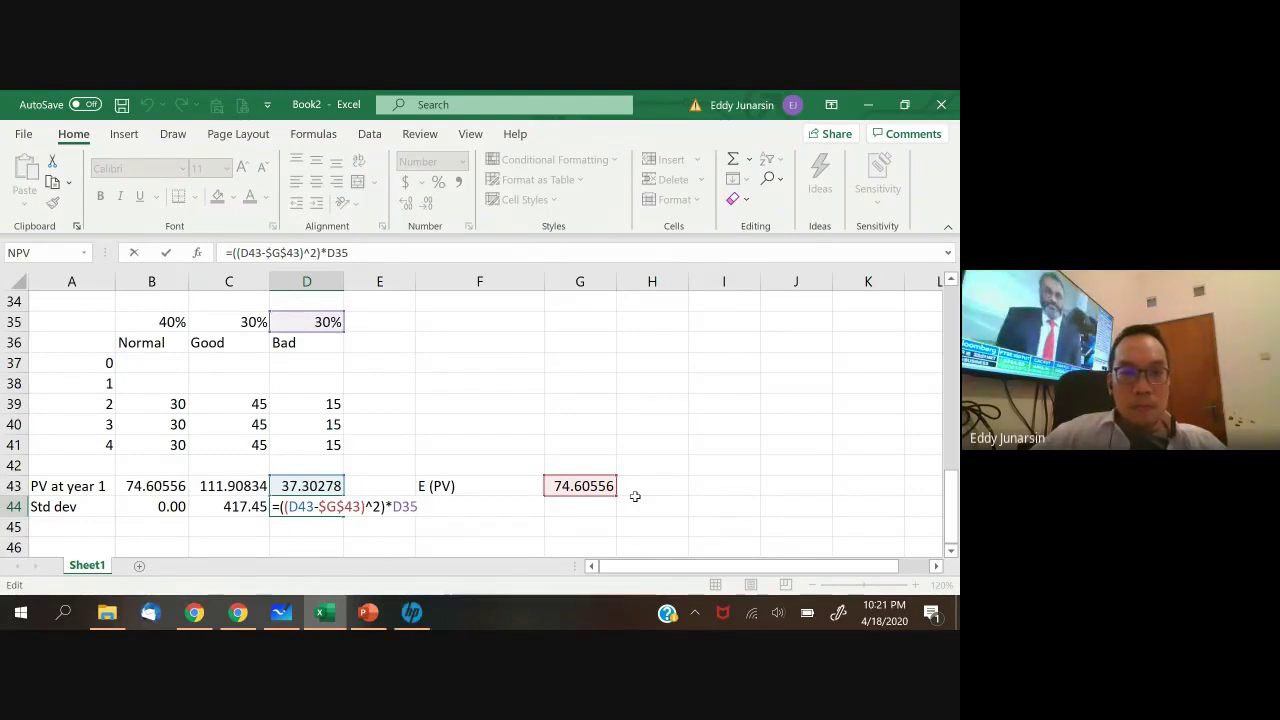
- Close the D44 formula and check the probability-weighted squared deviations across row 44 and their sum in E44
key(ctrl+Return)
key(Right)
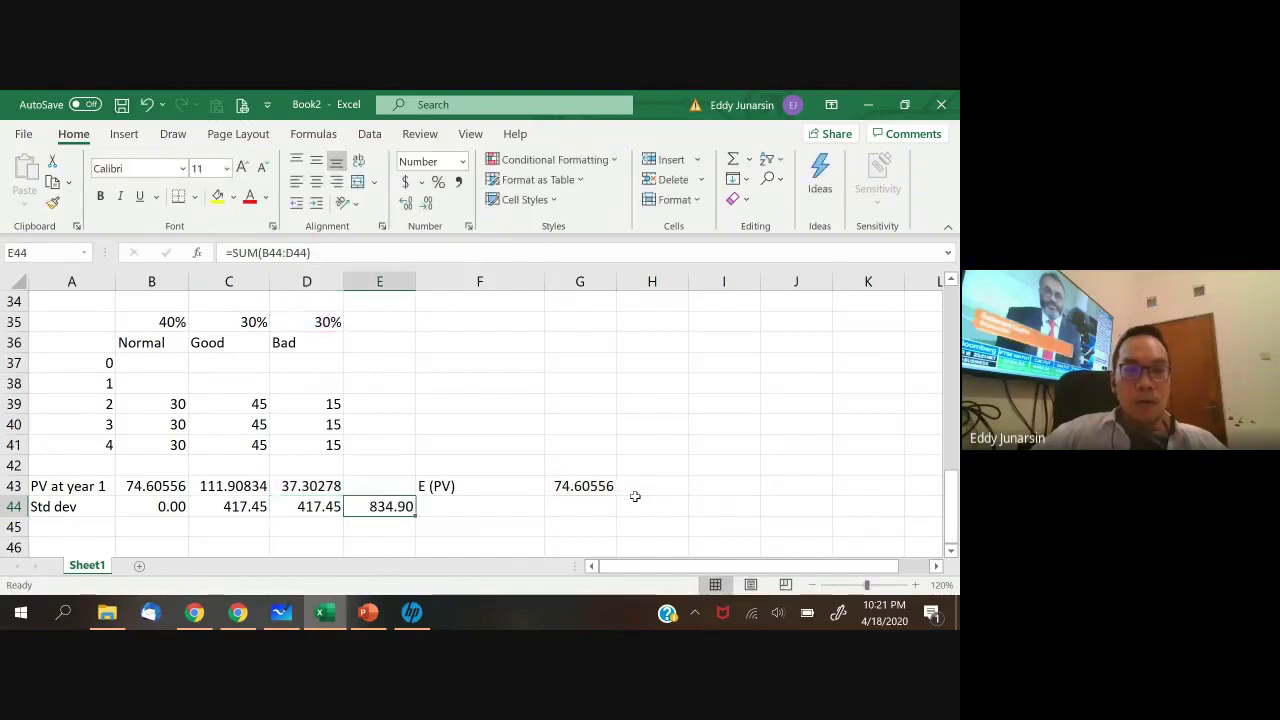
key(Left)
key(Left)
key(Left)
key(Left)
key(Right)
key(Right)
key(Right)
key(Right)
key(Right)
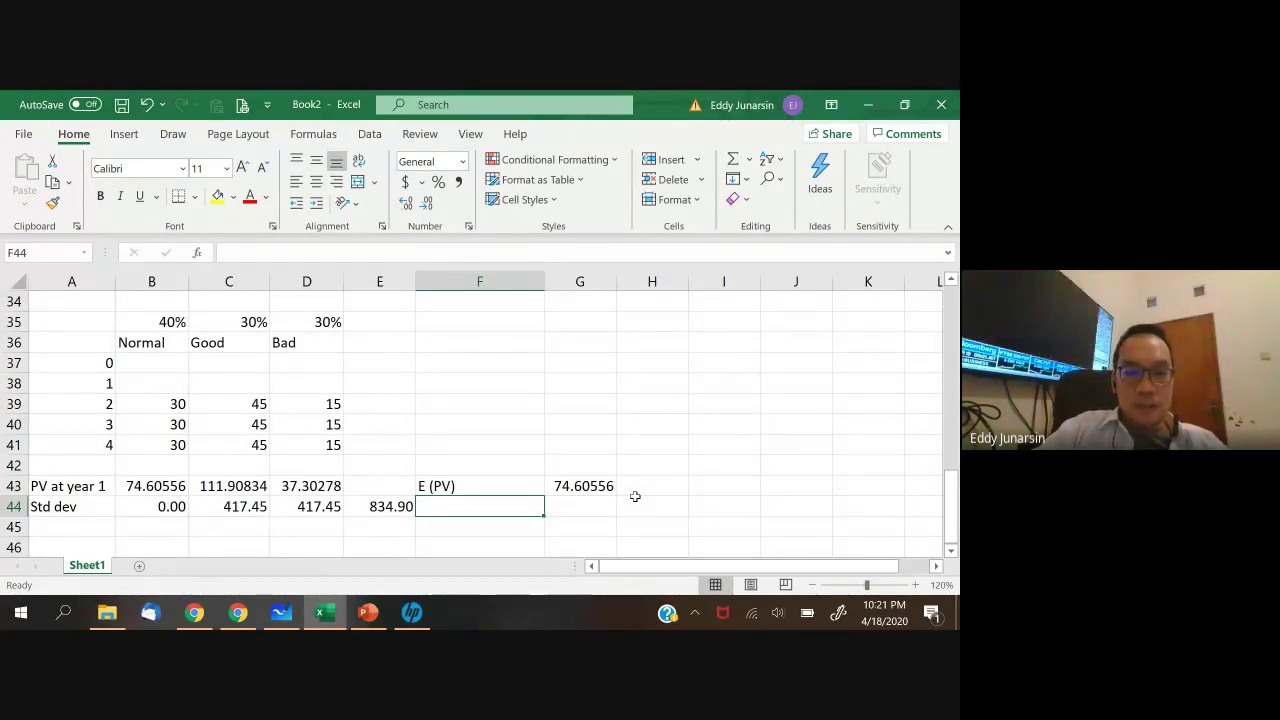
- Label F44 "Std dev" and compute the standard deviation in G44 with =E44^0.5
text(Std dev)
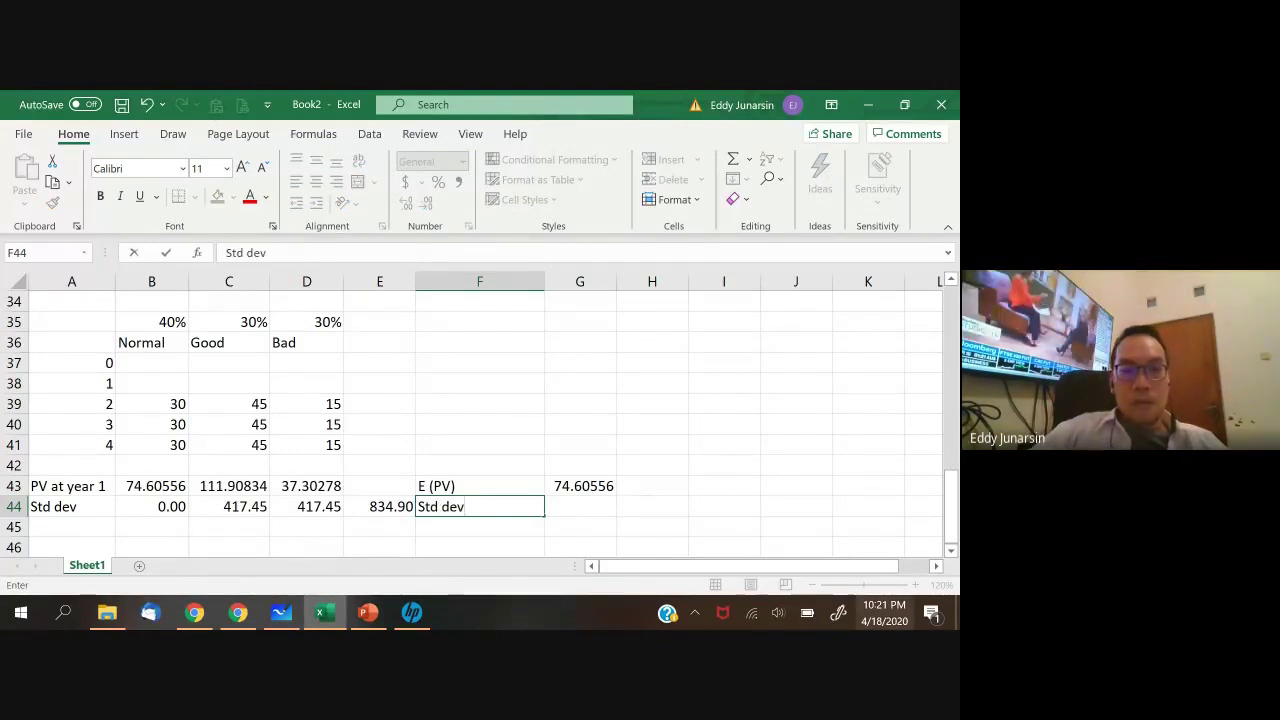
key(Return)
key(Up)
click(580, 506)
text(=)
click(380, 506)
text(^0.5)
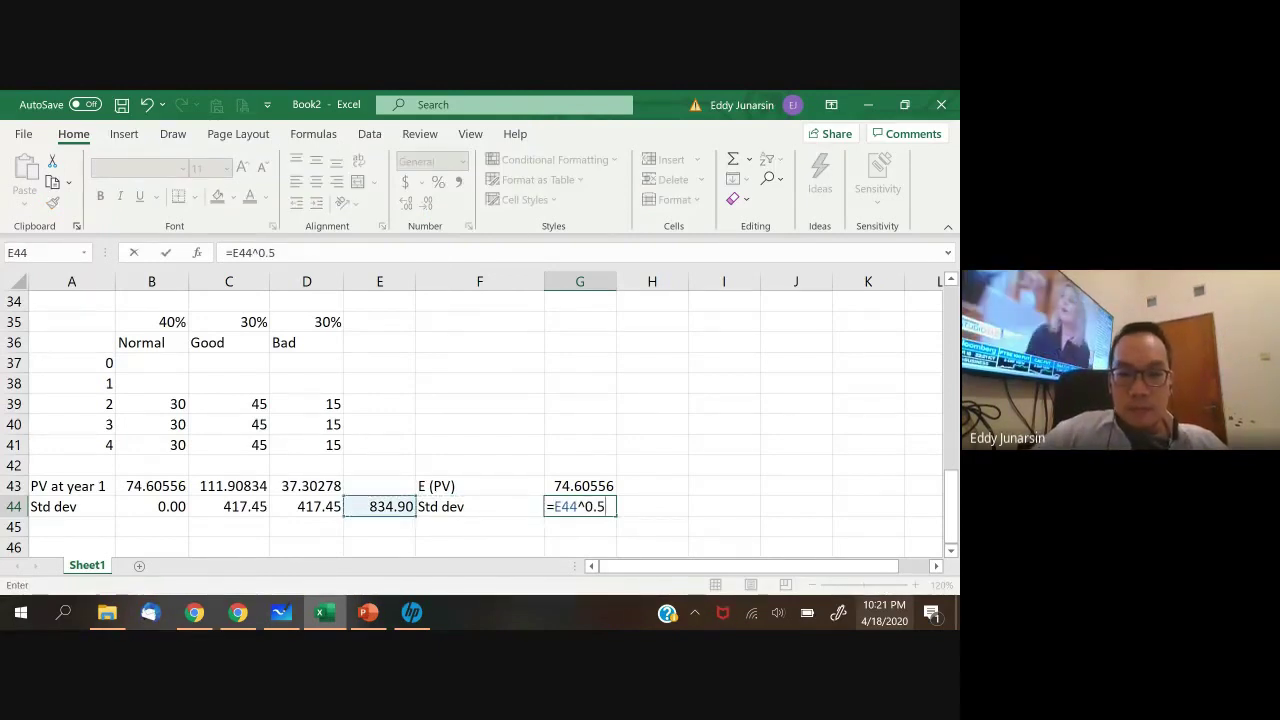
key(Return)
key(Up)
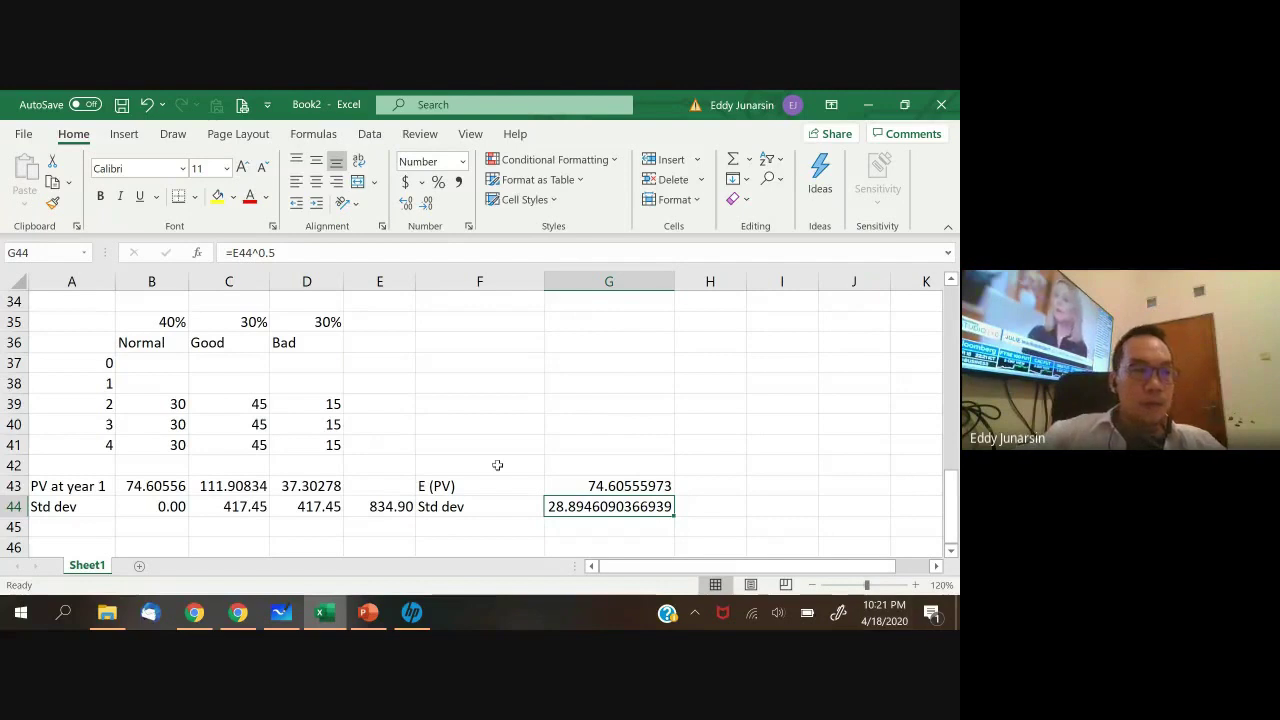
- Display the expected PV and standard deviation in G43:G44 with two decimal places
click(427, 203)
click(427, 203)
click(427, 203)
click(428, 203)
click(428, 203)
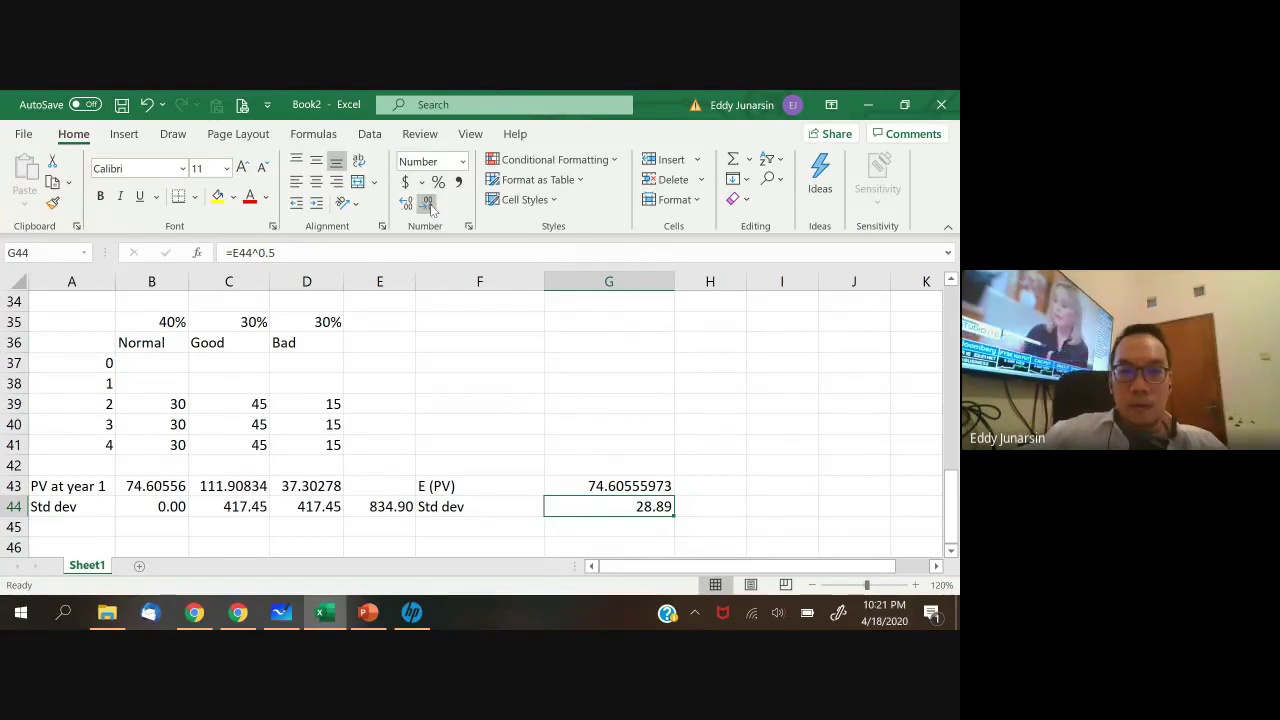
drag(622, 485, 626, 502)
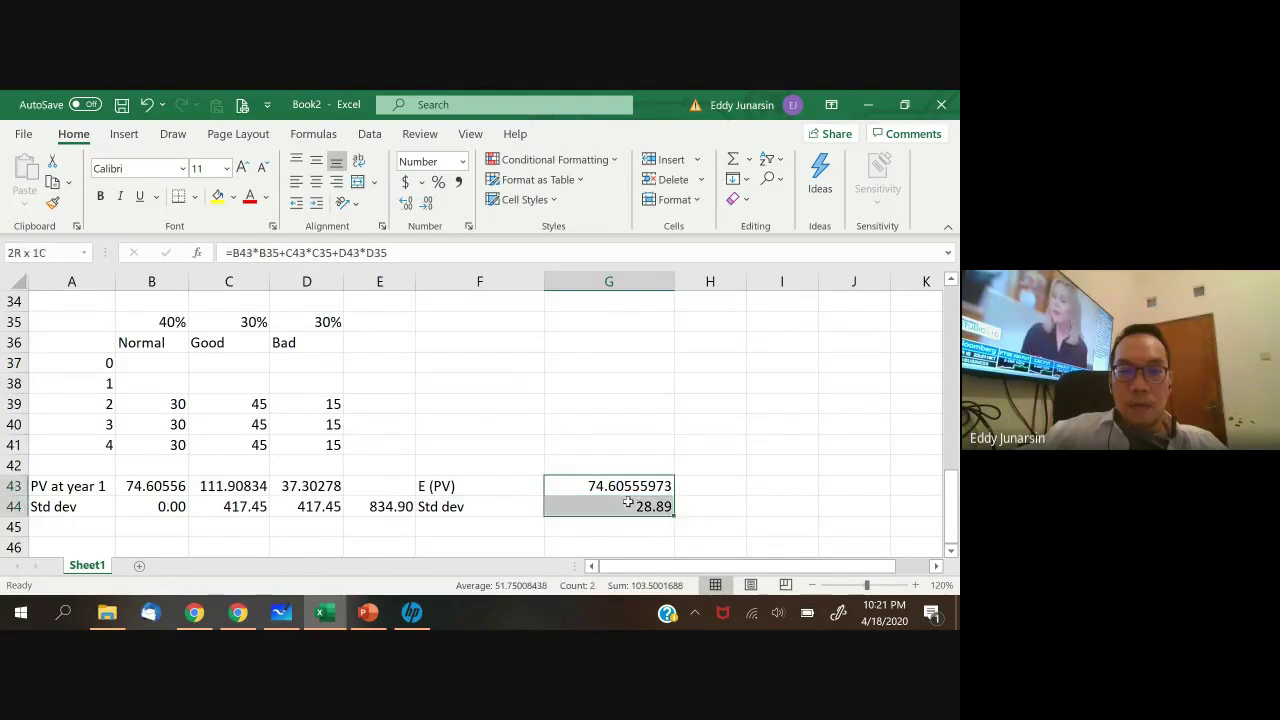
click(427, 203)
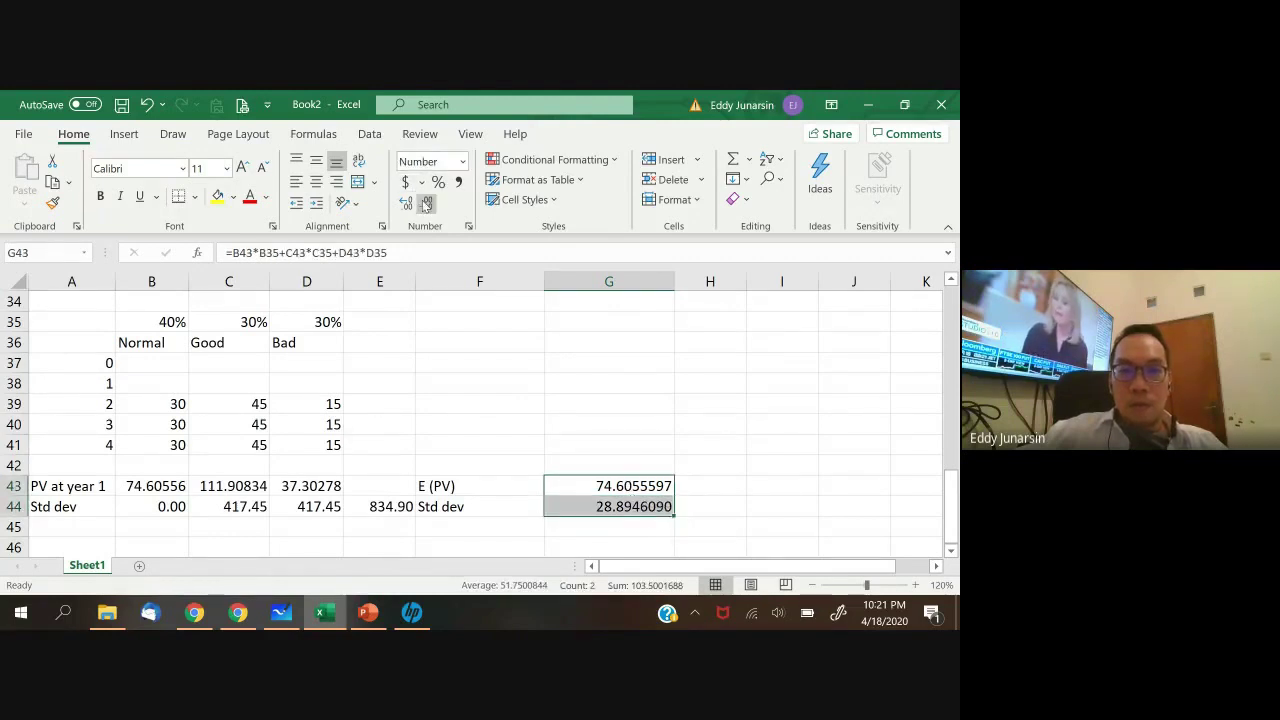
click(405, 203)
click(405, 203)
click(405, 203)
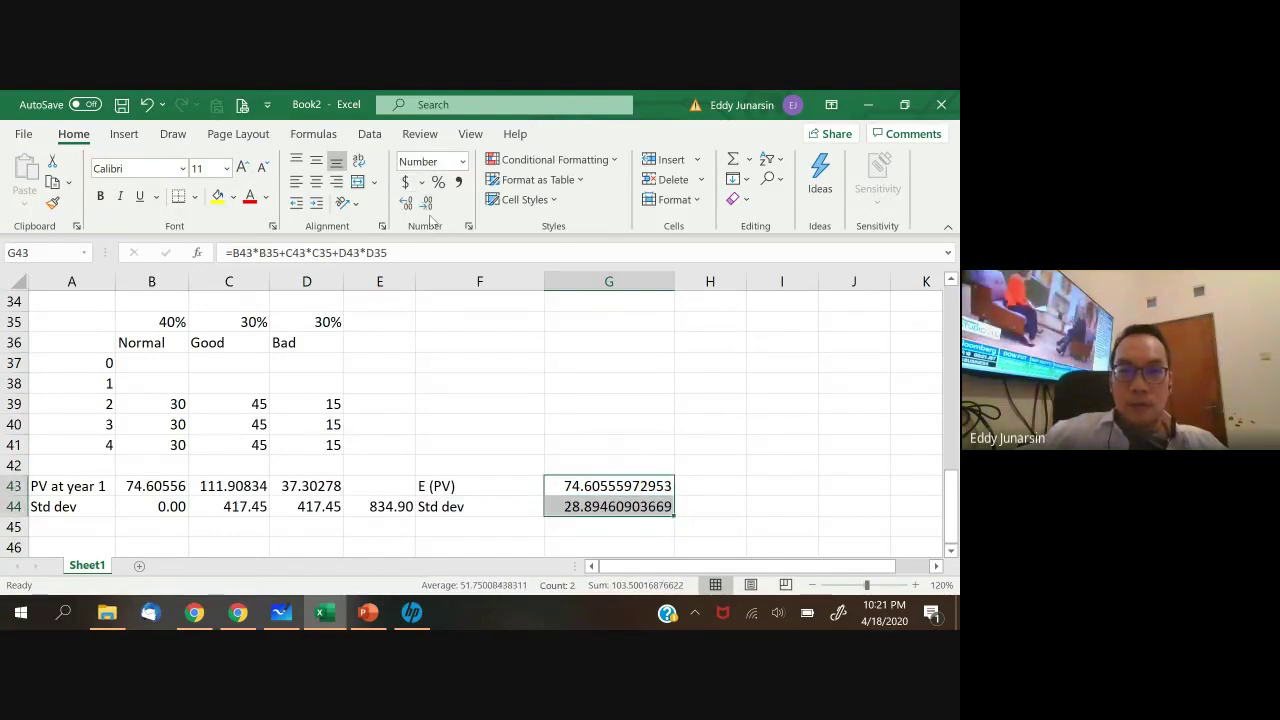
click(427, 203)
click(427, 203)
click(427, 205)
click(427, 205)
click(427, 205)
click(427, 205)
click(427, 205)
click(427, 205)
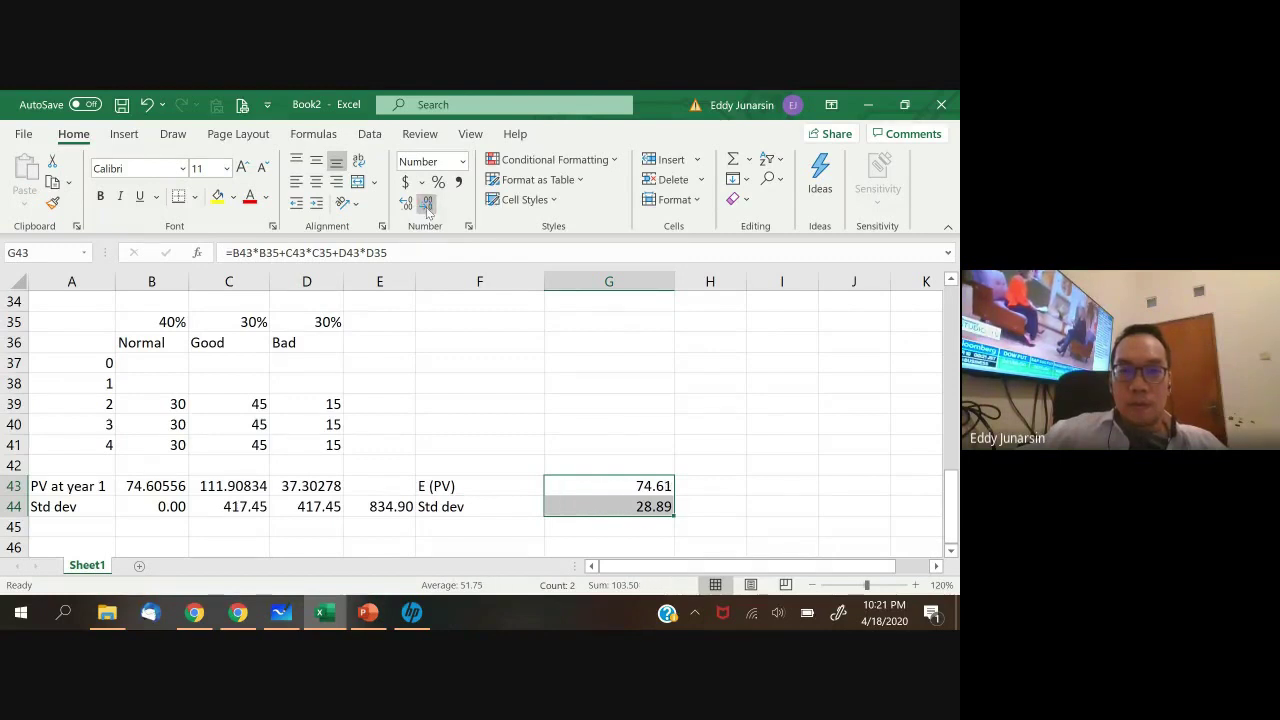
- Fit column G to its contents and adjust the width of column F beside it
double_click(674, 281)
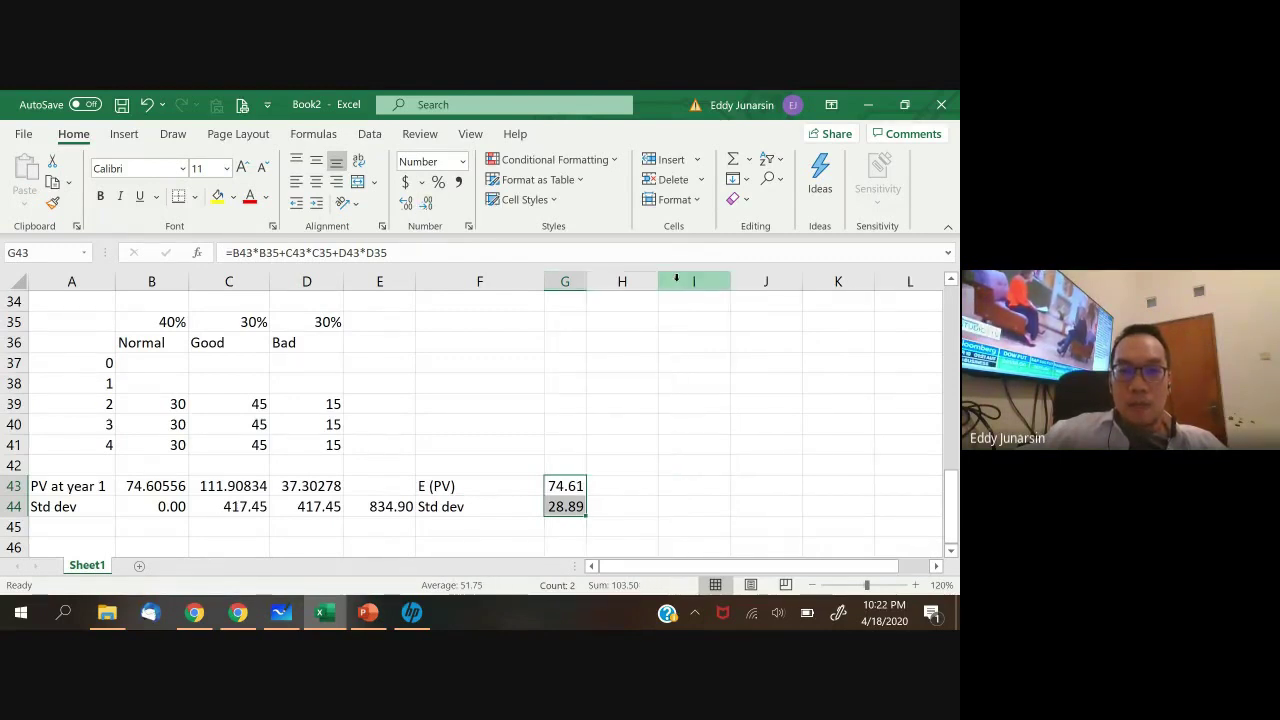
mouse_move(545, 281)
mouse_down()
mouse_move(494, 290)
mouse_move(558, 280)
mouse_up()
click(651, 455)
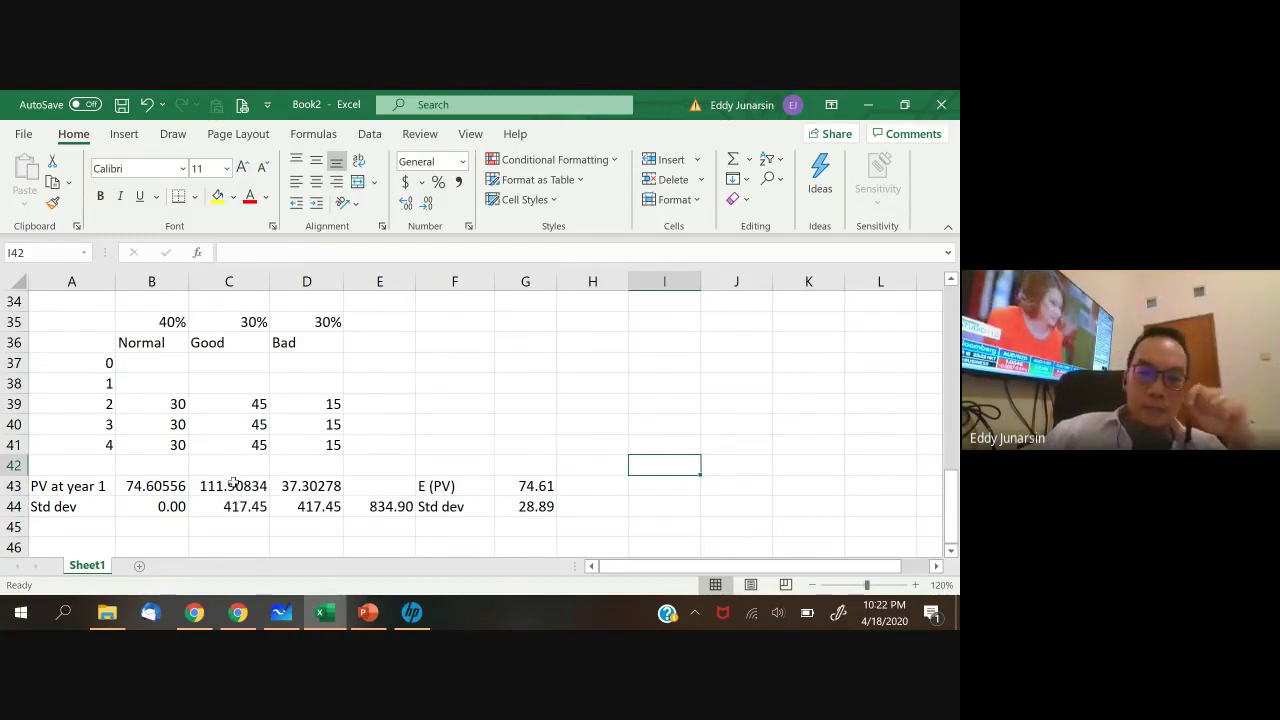
- Review the expected PV and standard deviation cells and enter the label "CV" in H43 beside them
scroll(233, 483, down, 1)
scroll(233, 483, up, 1)
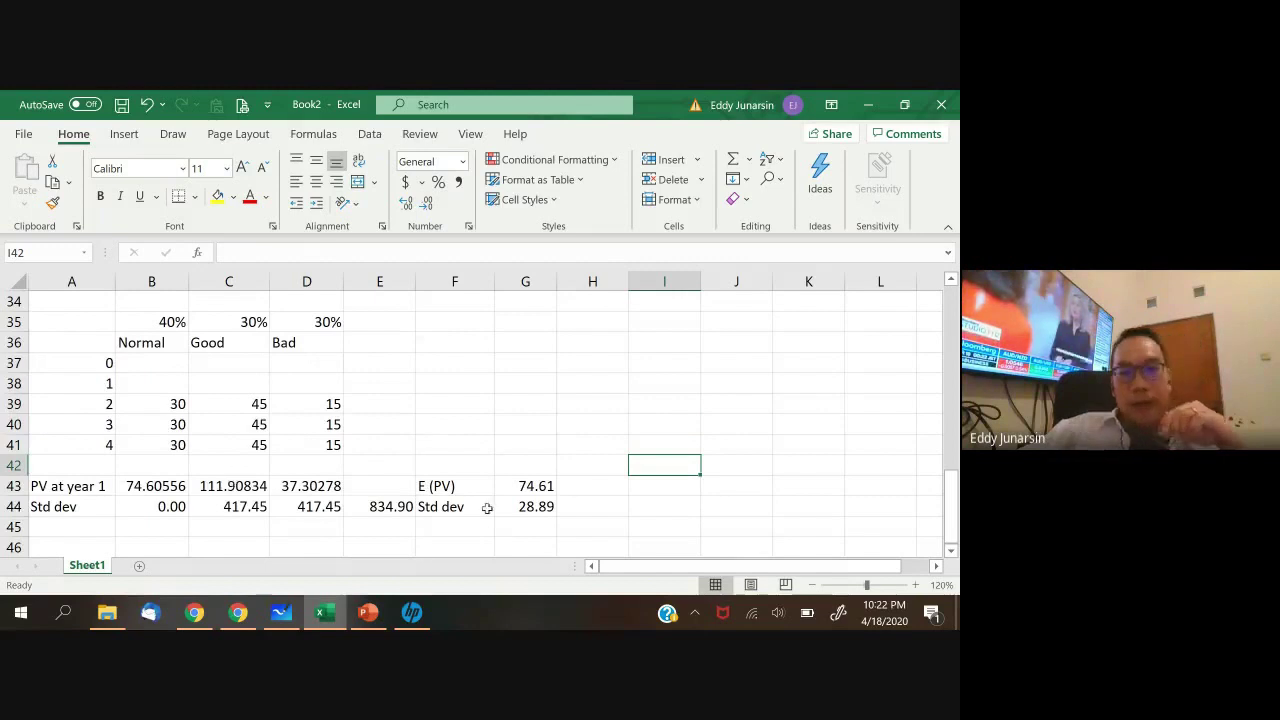
click(471, 481)
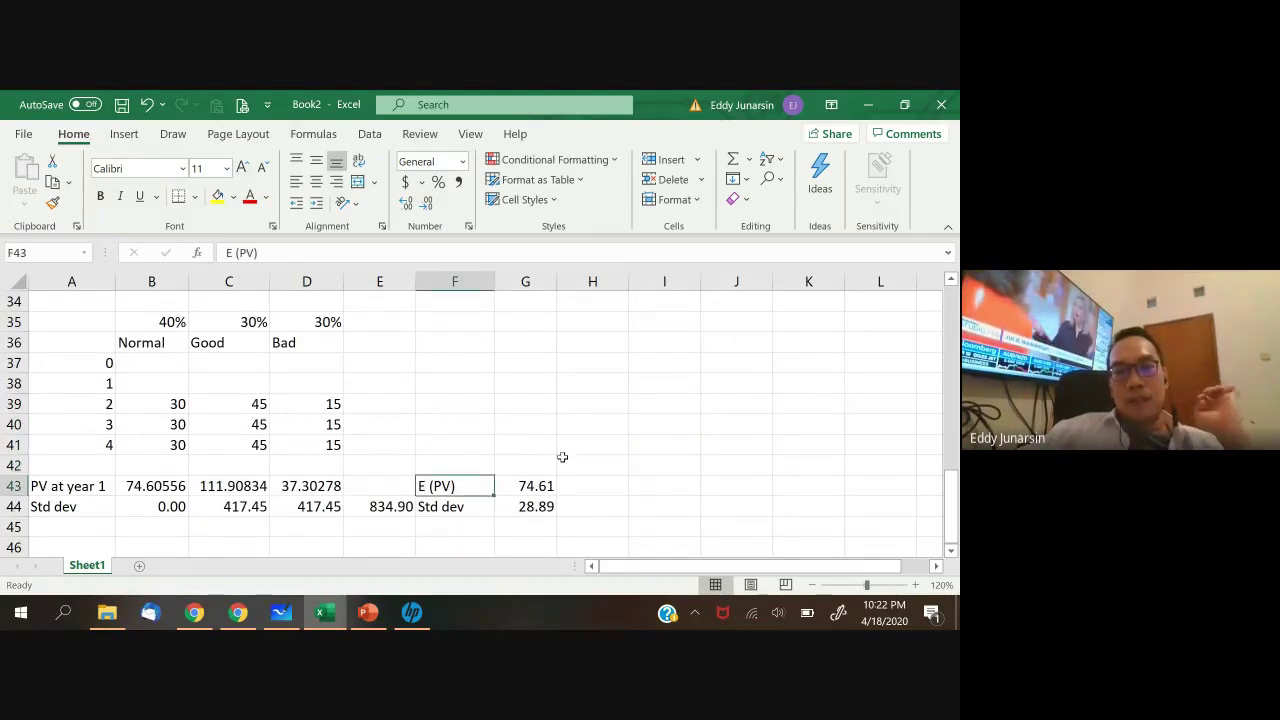
click(444, 510)
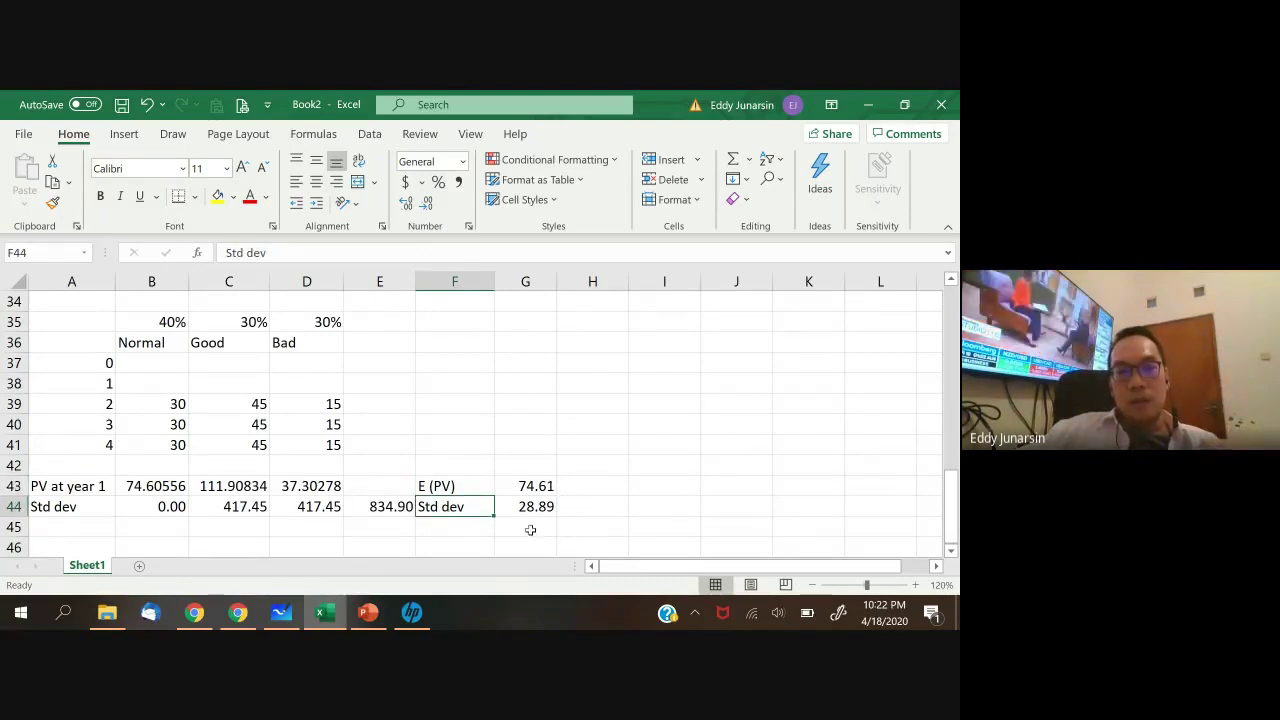
click(625, 485)
text(CV)
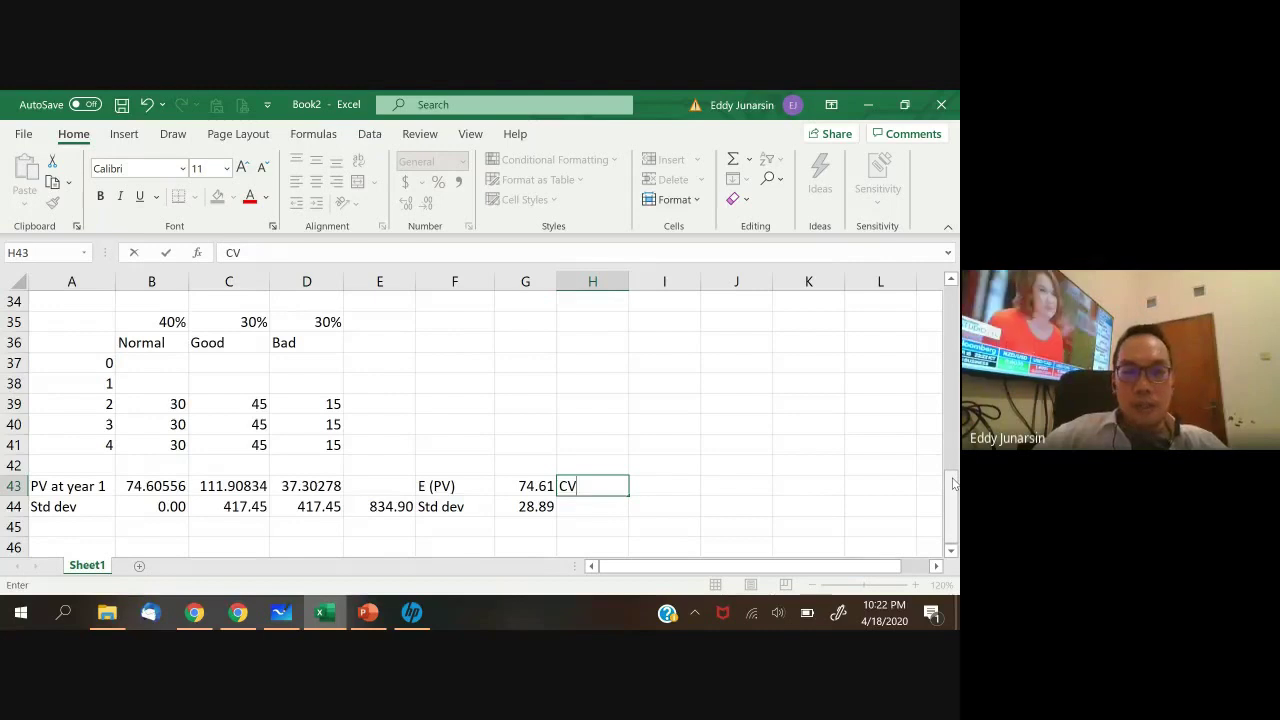
key(Tab)
- Compute the coefficient of variation in I43 with =G44/G43, dividing the standard deviation by the expected PV
text(=)
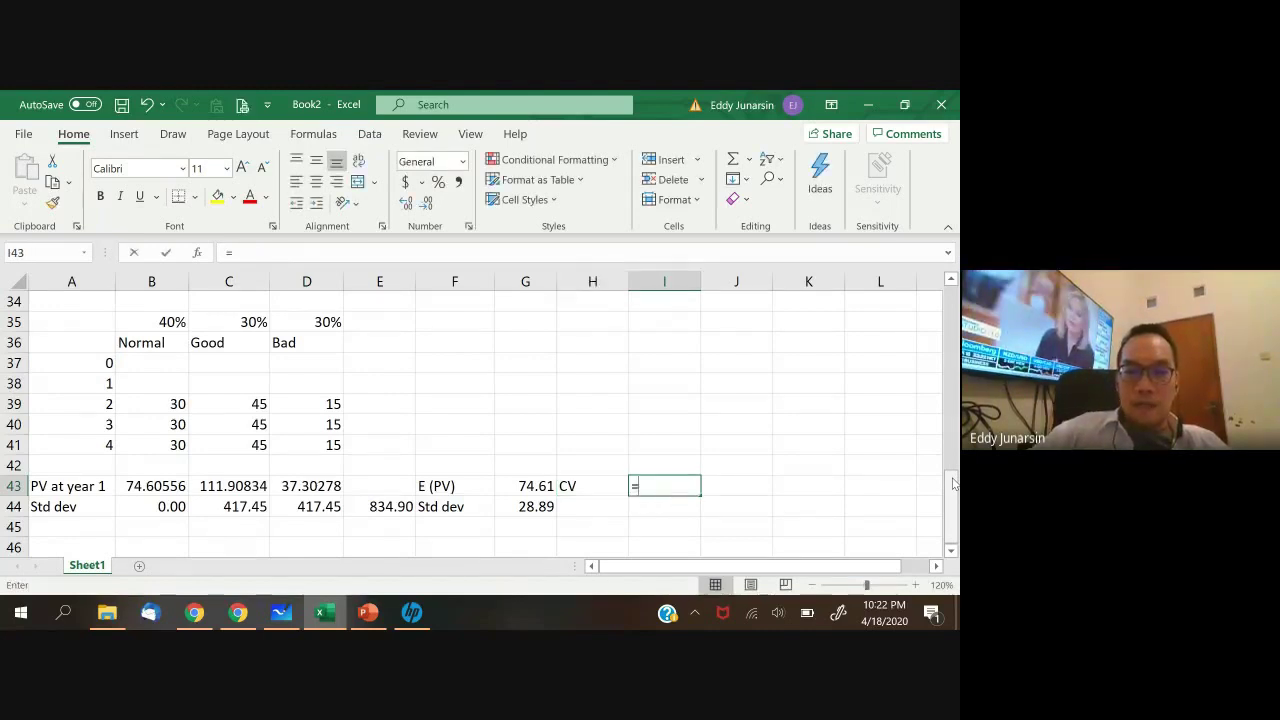
key(Down)
key(Left)
key(Left)
text(/)
key(Up)
key(Down)
key(Left)
key(Left)
key(Return)
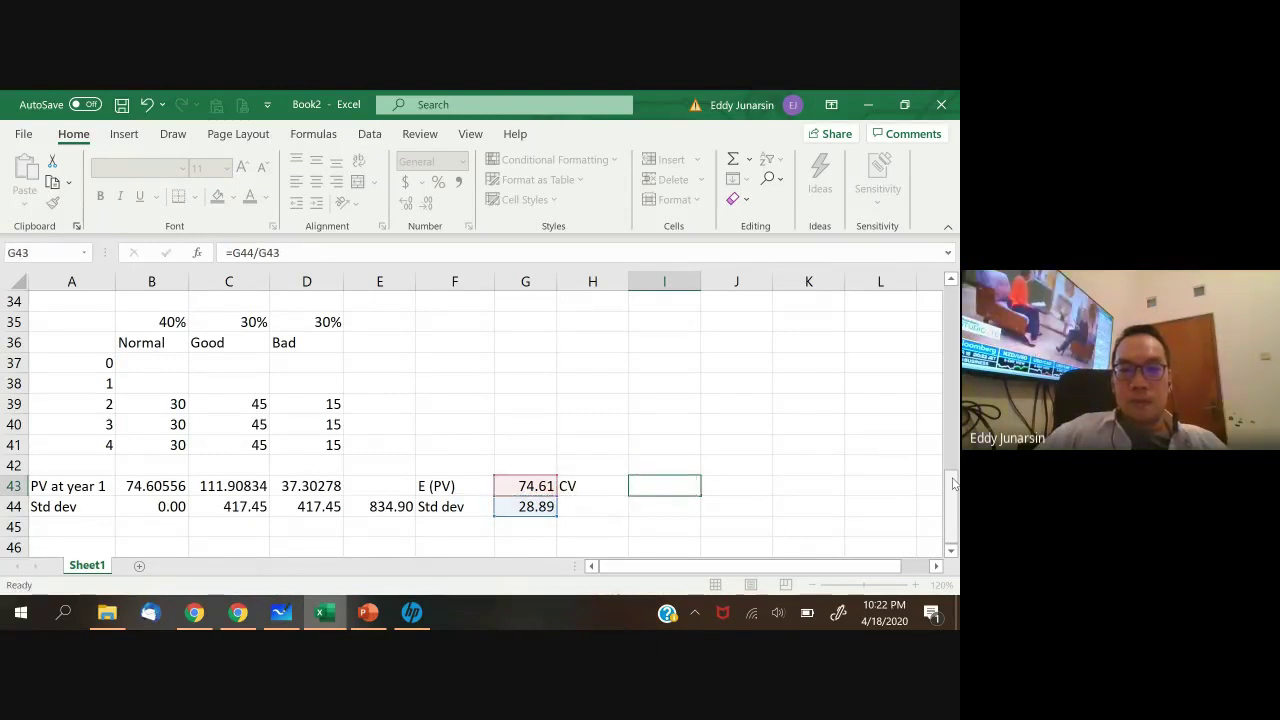
key(Up)
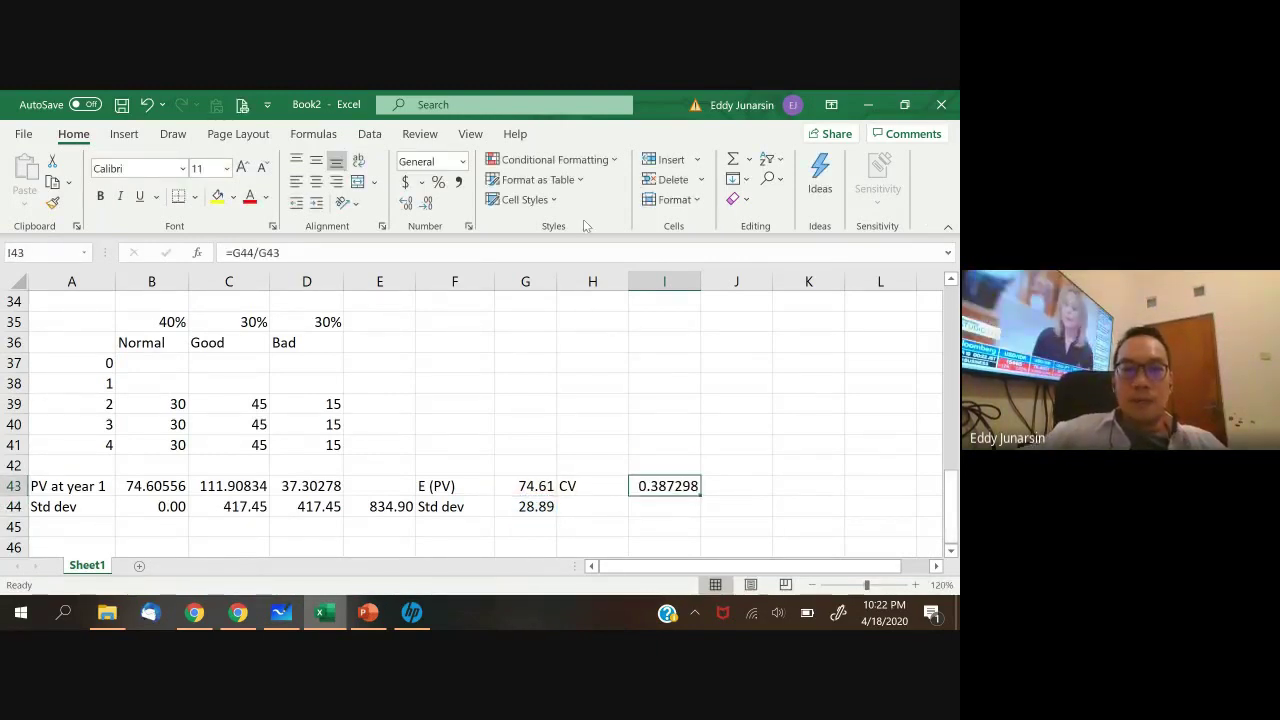
- Display the coefficient of variation in I43 with two decimal places
click(430, 204)
click(430, 204)
click(430, 204)
click(430, 204)
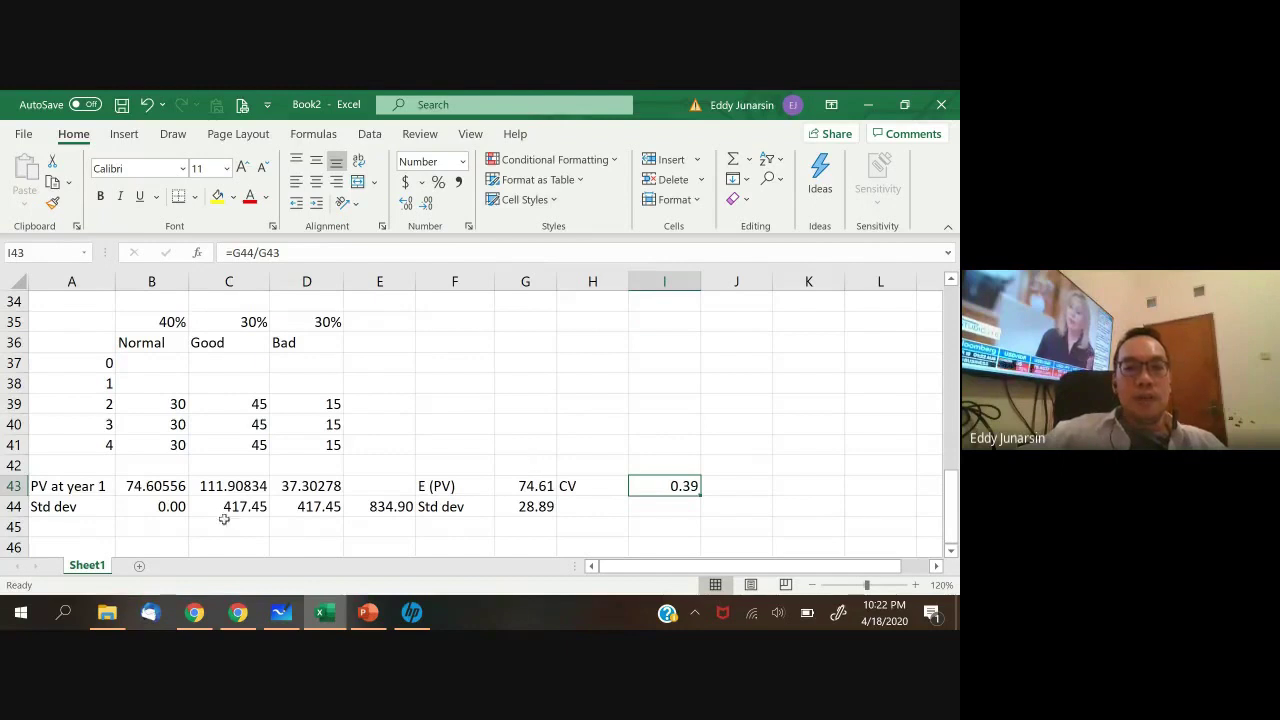
click(61, 498)
click(65, 489)
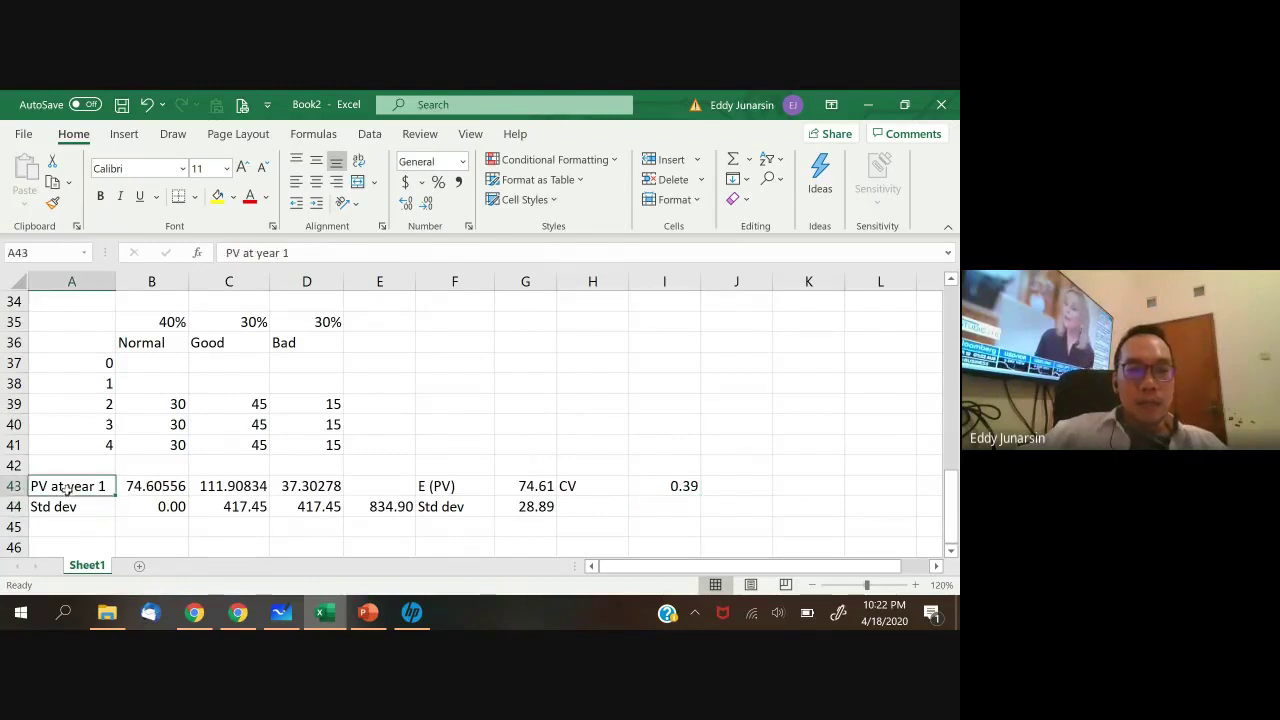
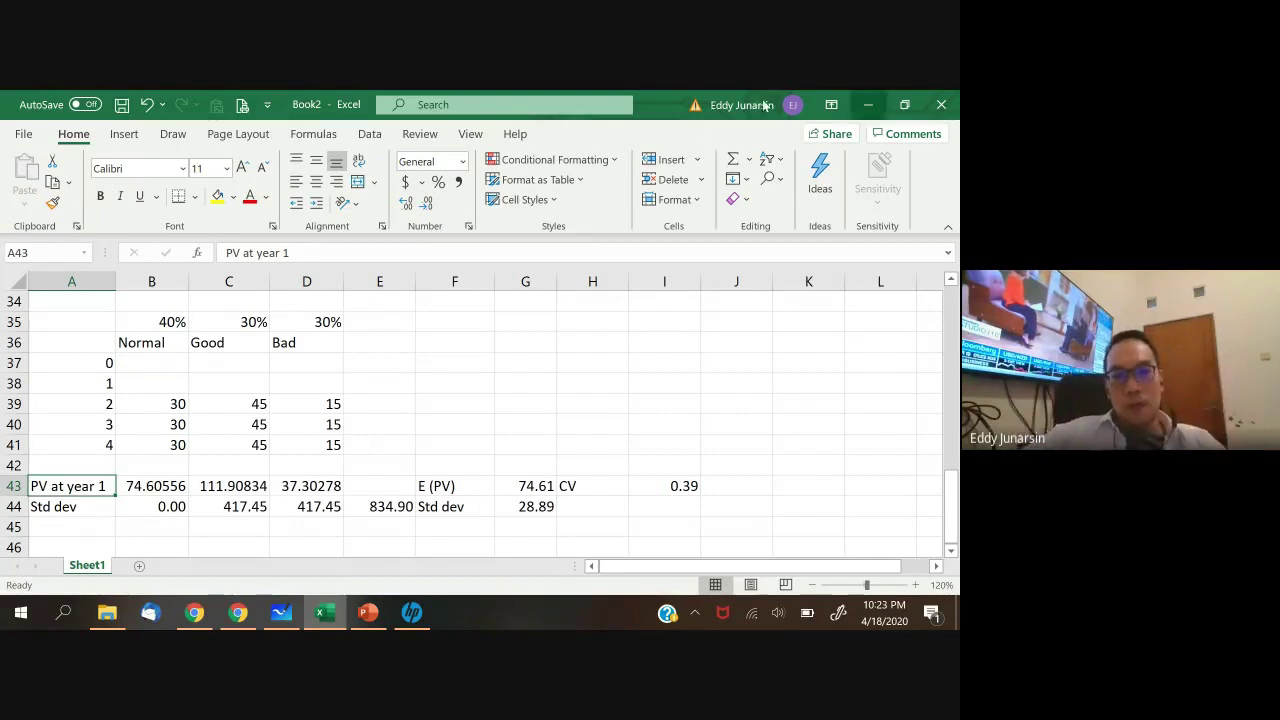
- Take the CV from I43, switch to Microsoft Whiteboard and handwrite = ln(0.39² + 1) / 1 under the σ² formula, followed by another equals sign
scroll(508, 417, down, 1)
click(597, 422)
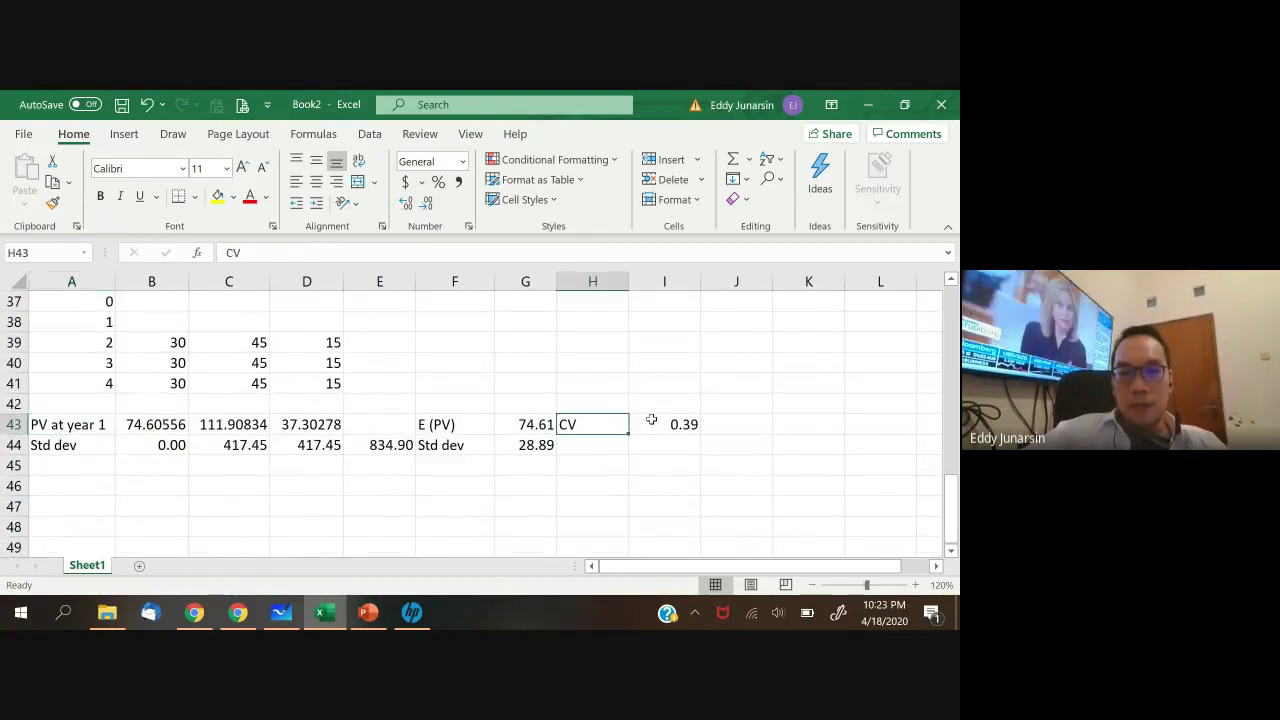
click(659, 418)
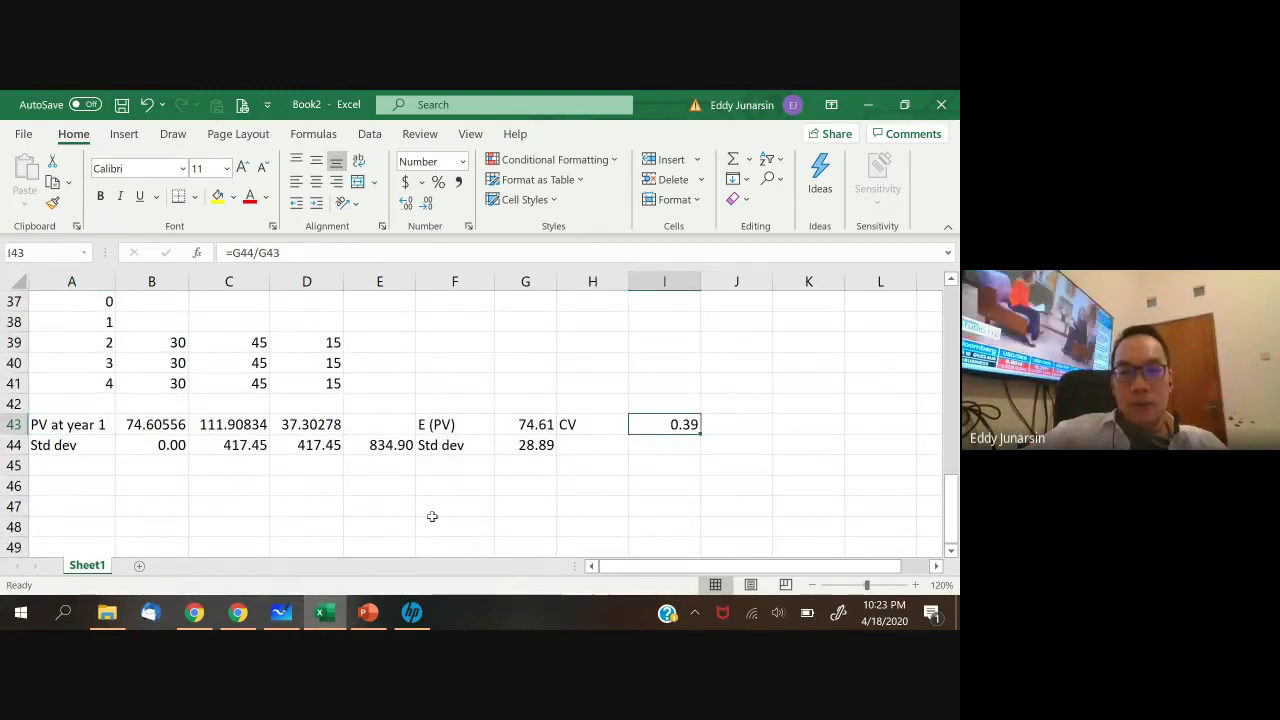
click(281, 615)
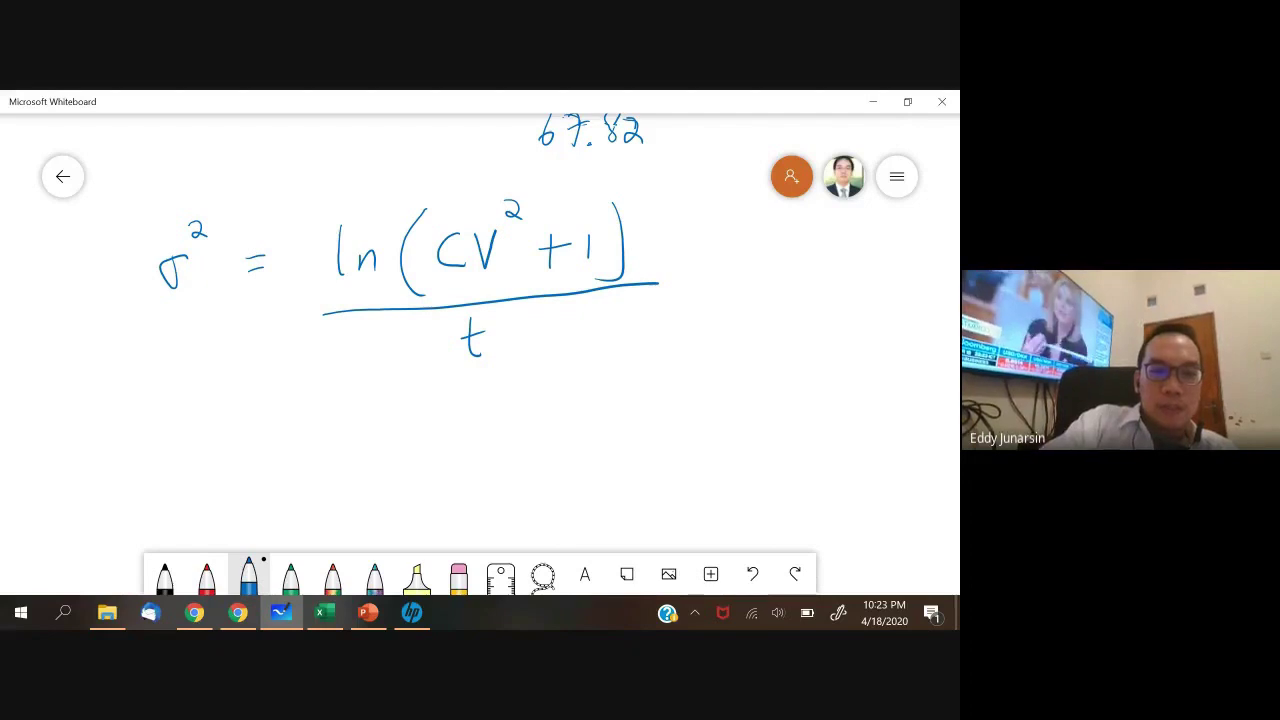
drag(277, 425, 314, 420)
mouse_move(367, 386)
mouse_down()
mouse_move(372, 430)
mouse_move(409, 430)
mouse_up()
drag(463, 385, 472, 449)
drag(497, 400, 568, 420)
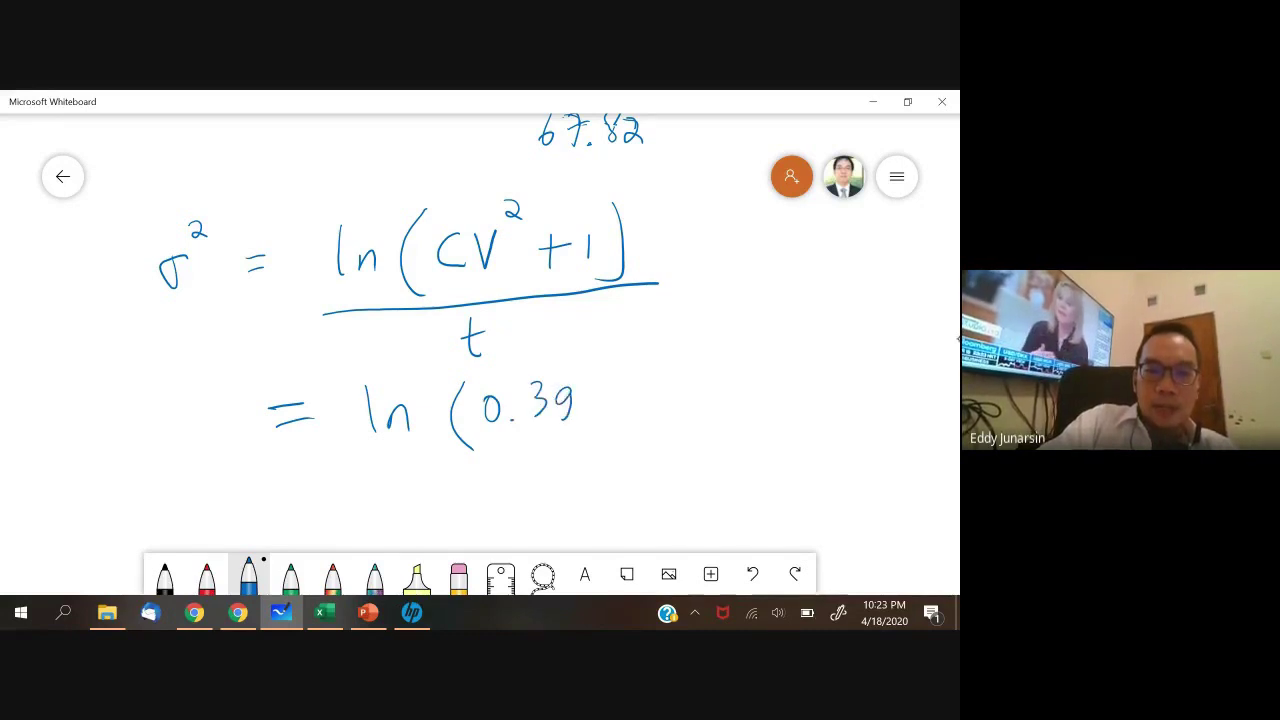
drag(578, 355, 592, 369)
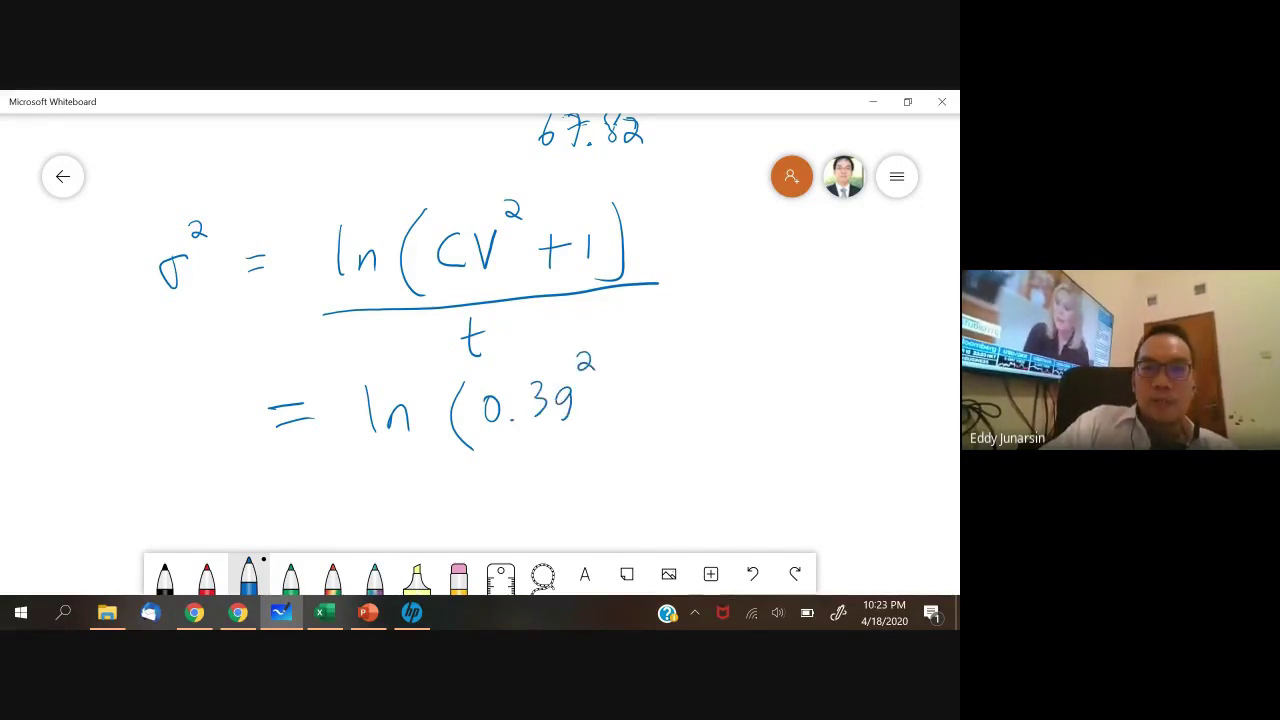
drag(707, 342, 708, 420)
drag(358, 474, 766, 436)
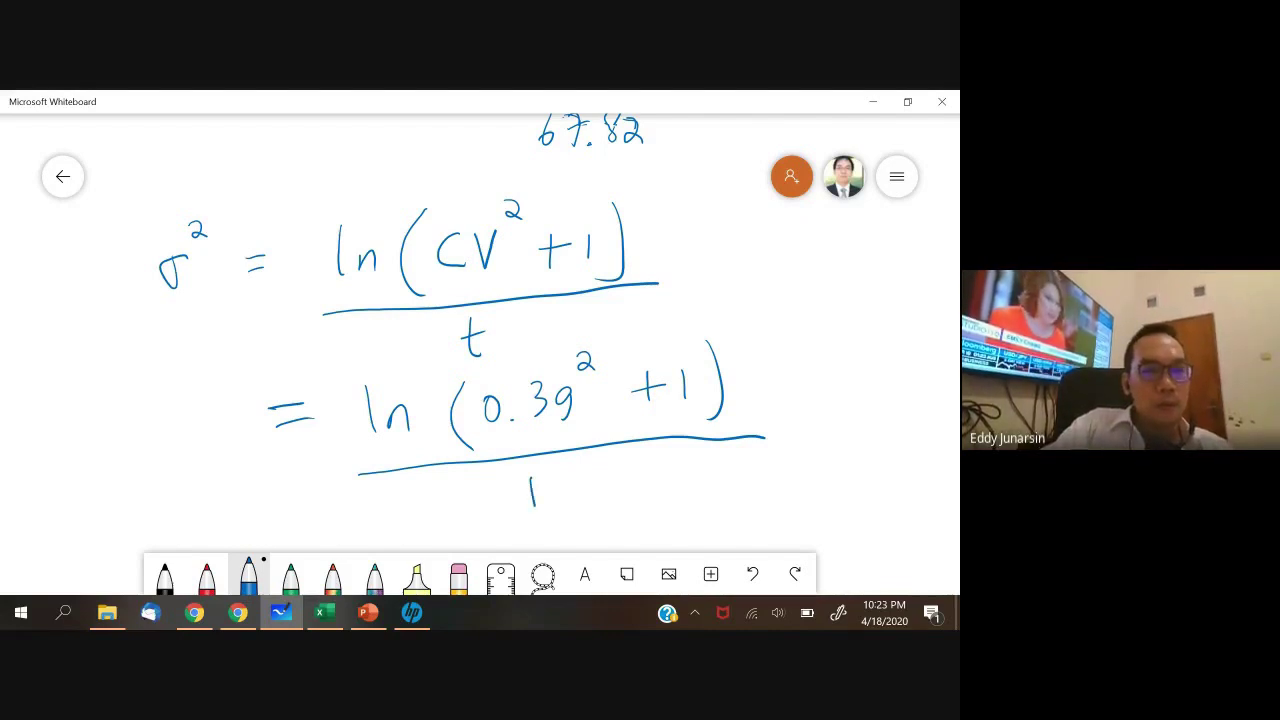
scroll(480, 340, down, 3)
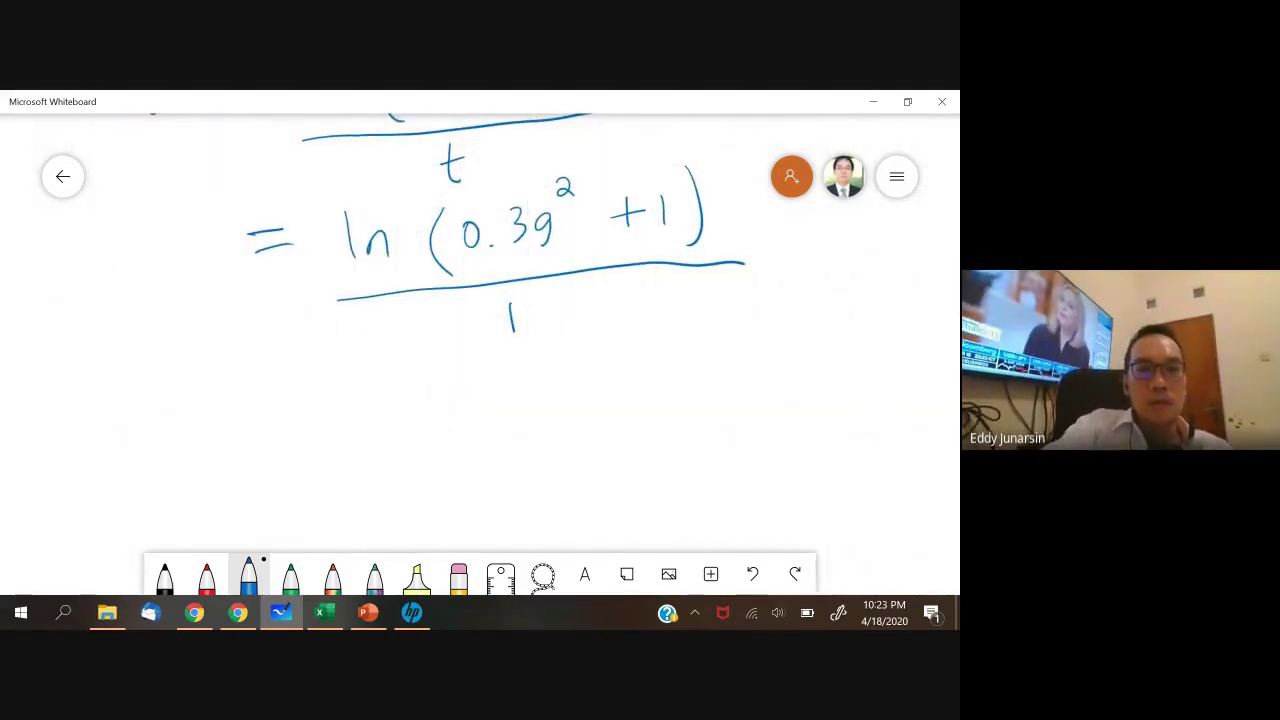
mouse_move(262, 423)
mouse_down()
mouse_move(296, 411)
mouse_move(297, 426)
mouse_up()
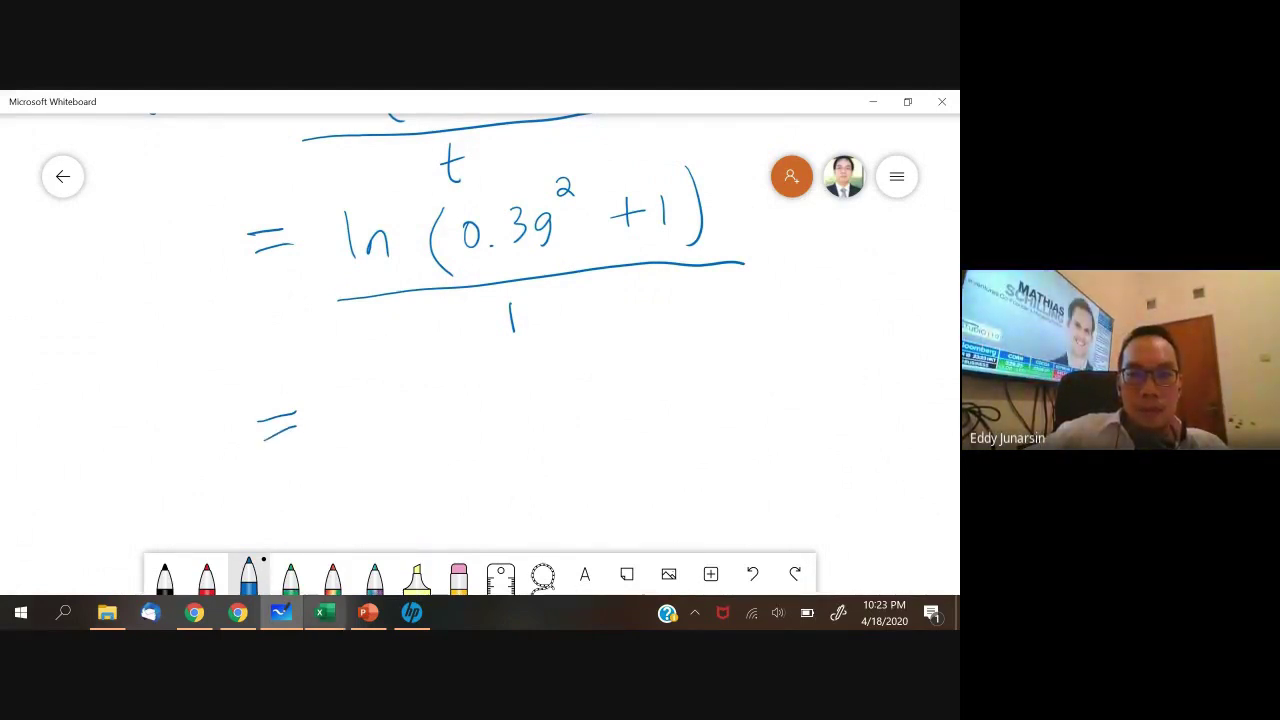
- Switch to Excel and start the variance formula in A46 as =ln(I43^2)+1), using the squared CV from I43
click(324, 623)
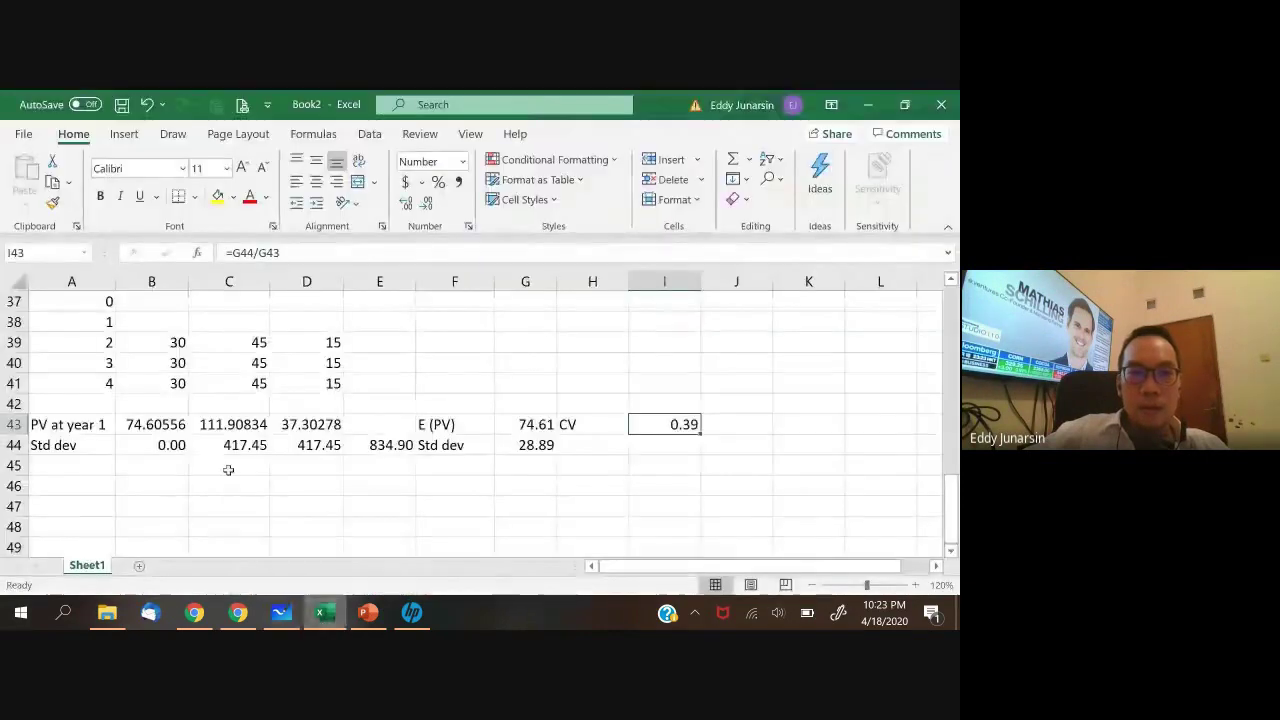
scroll(226, 466, down, 1)
click(100, 420)
text(=p)
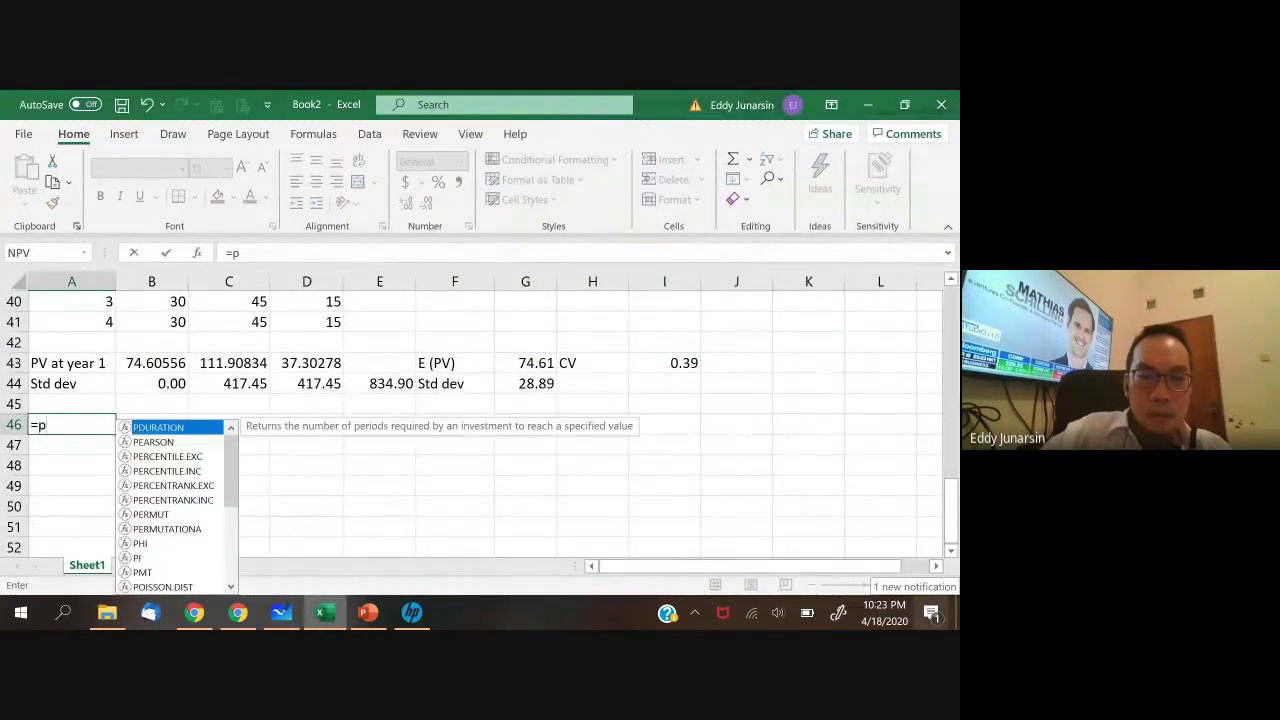
key(BackSpace)
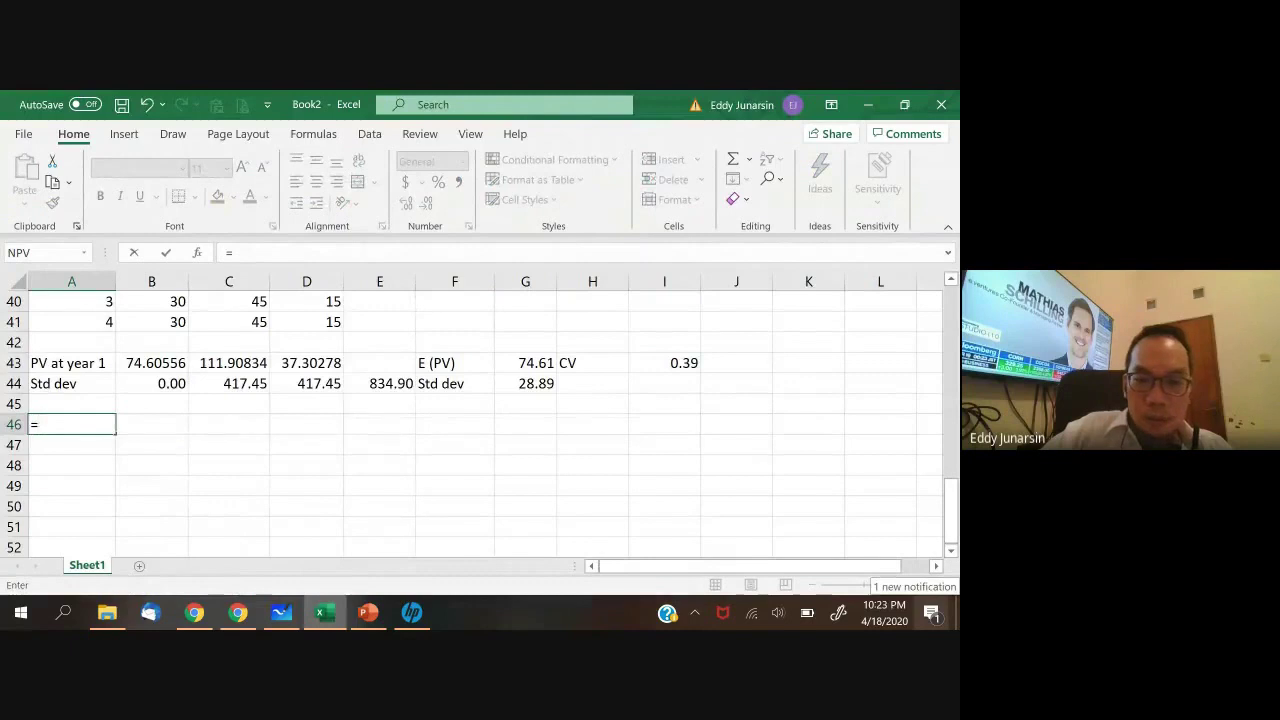
text(ln()
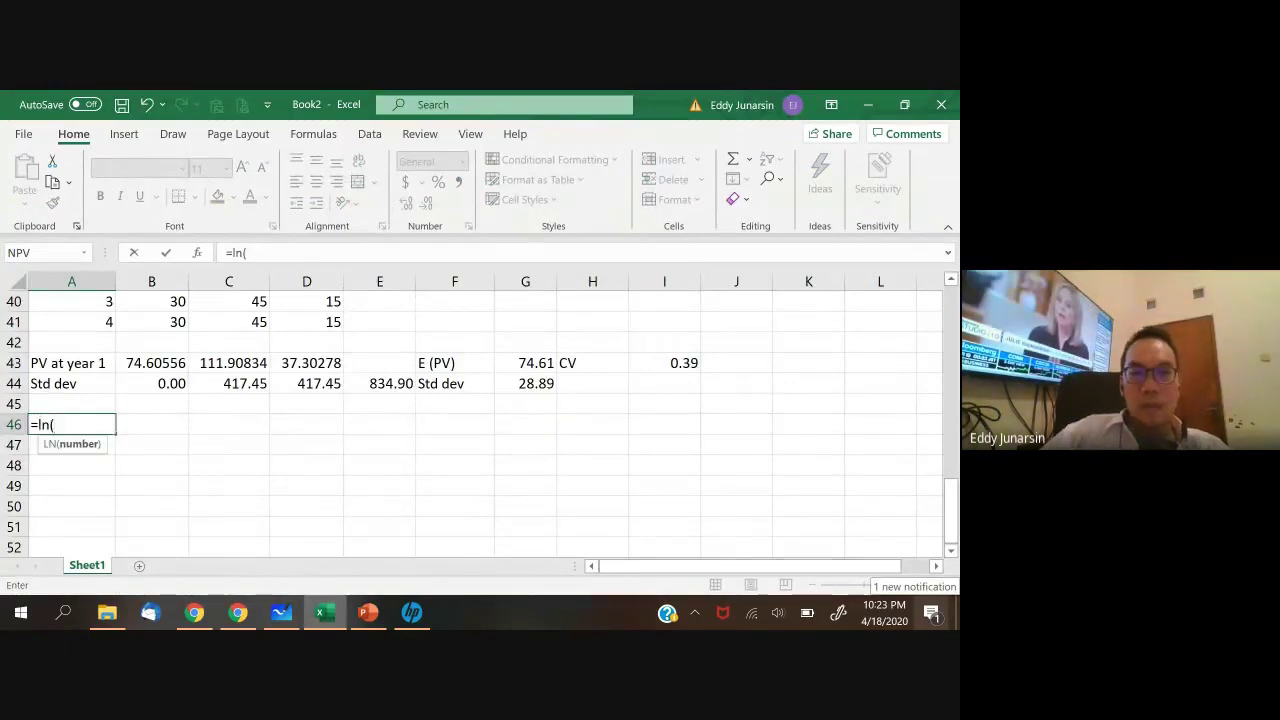
key(Up)
key(Up)
key(Right)
key(Right)
key(Right)
key(Right)
key(Right)
key(Right)
key(Right)
key(Right)
key(Up)
text(^)
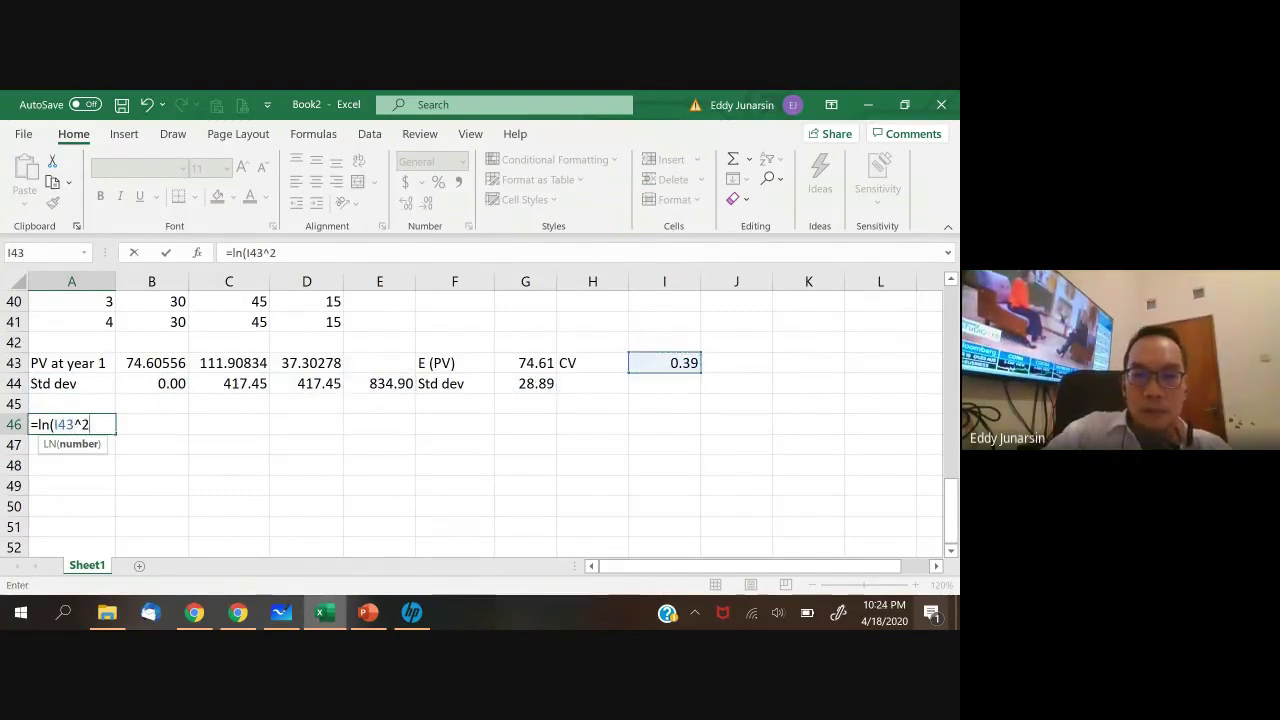
text(2))
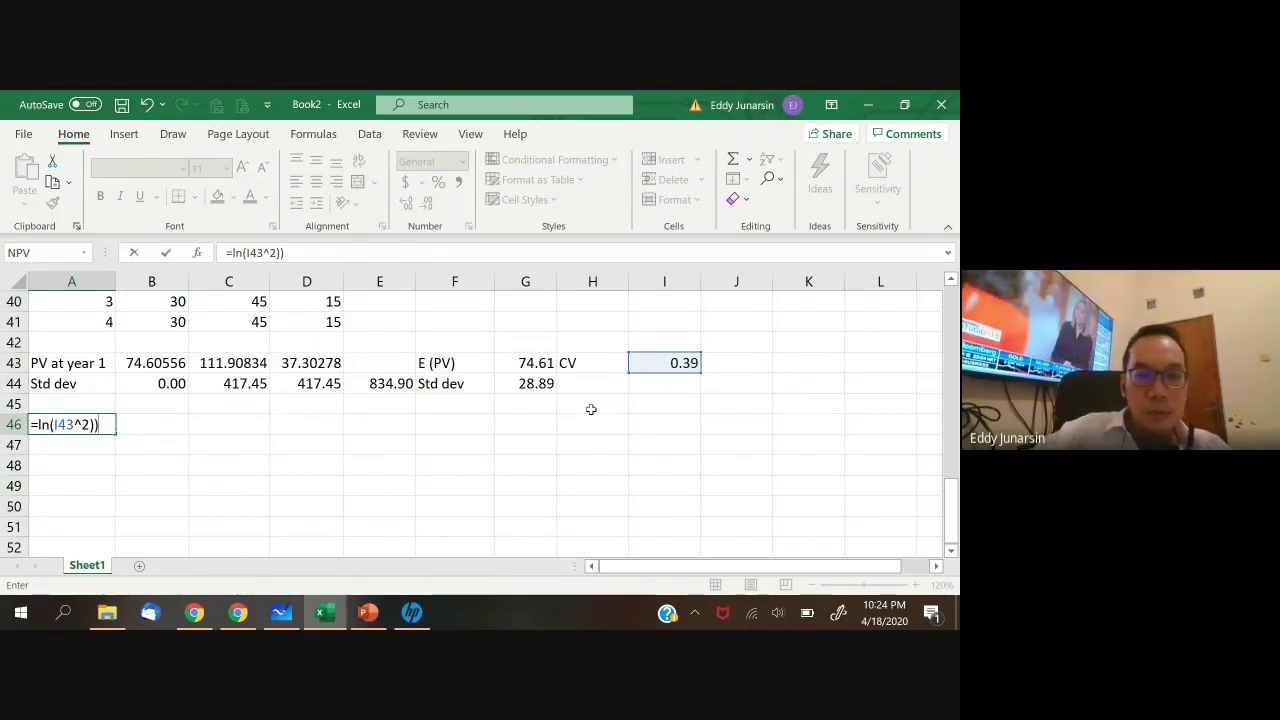
key(BackSpace)
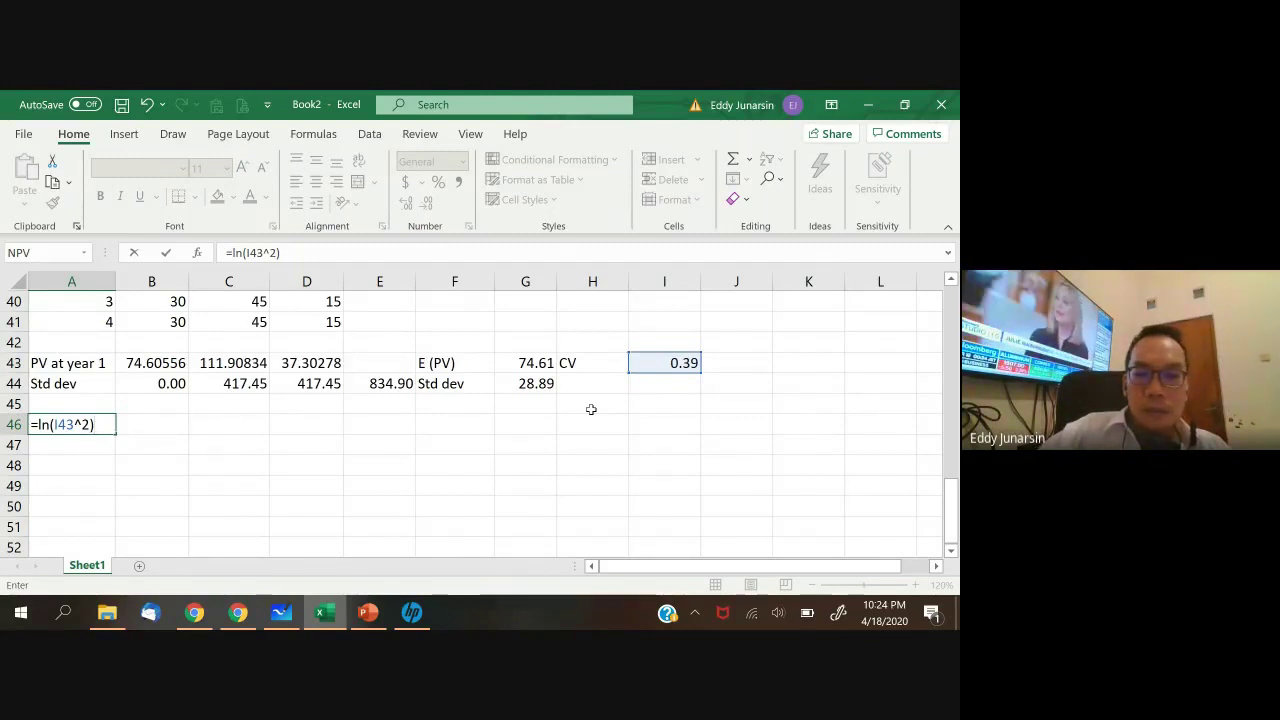
text(+1)
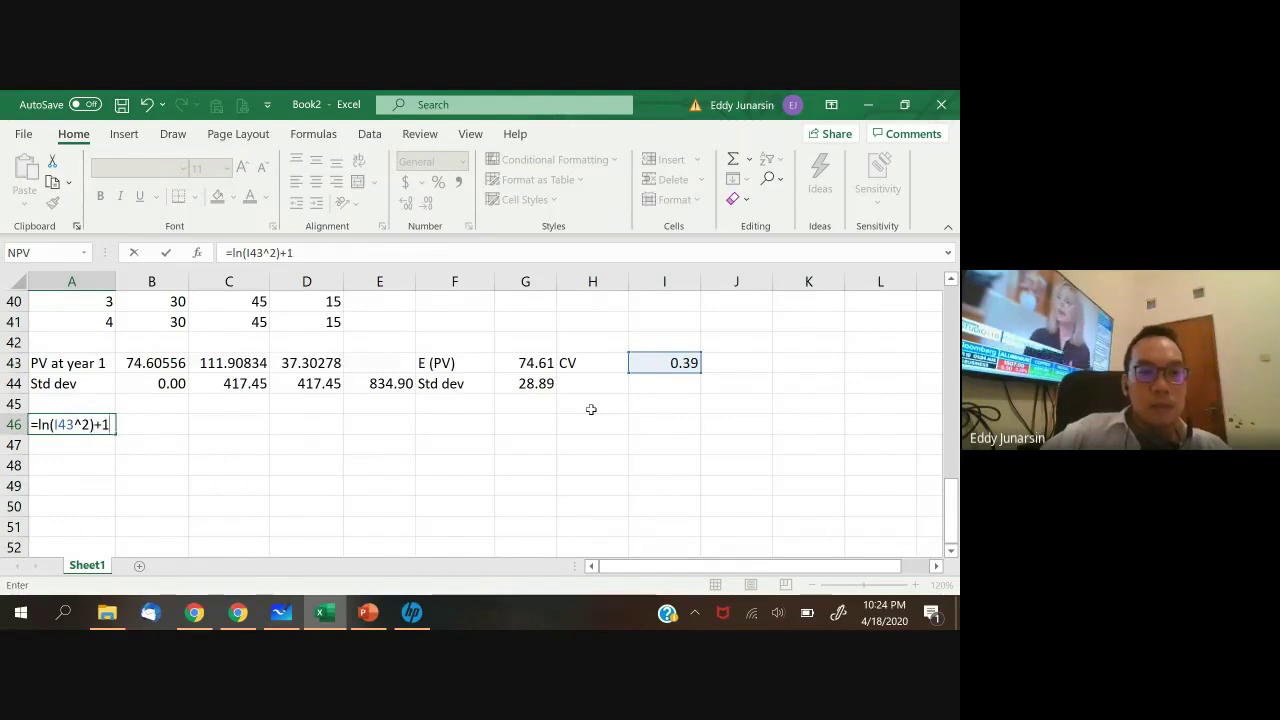
text())
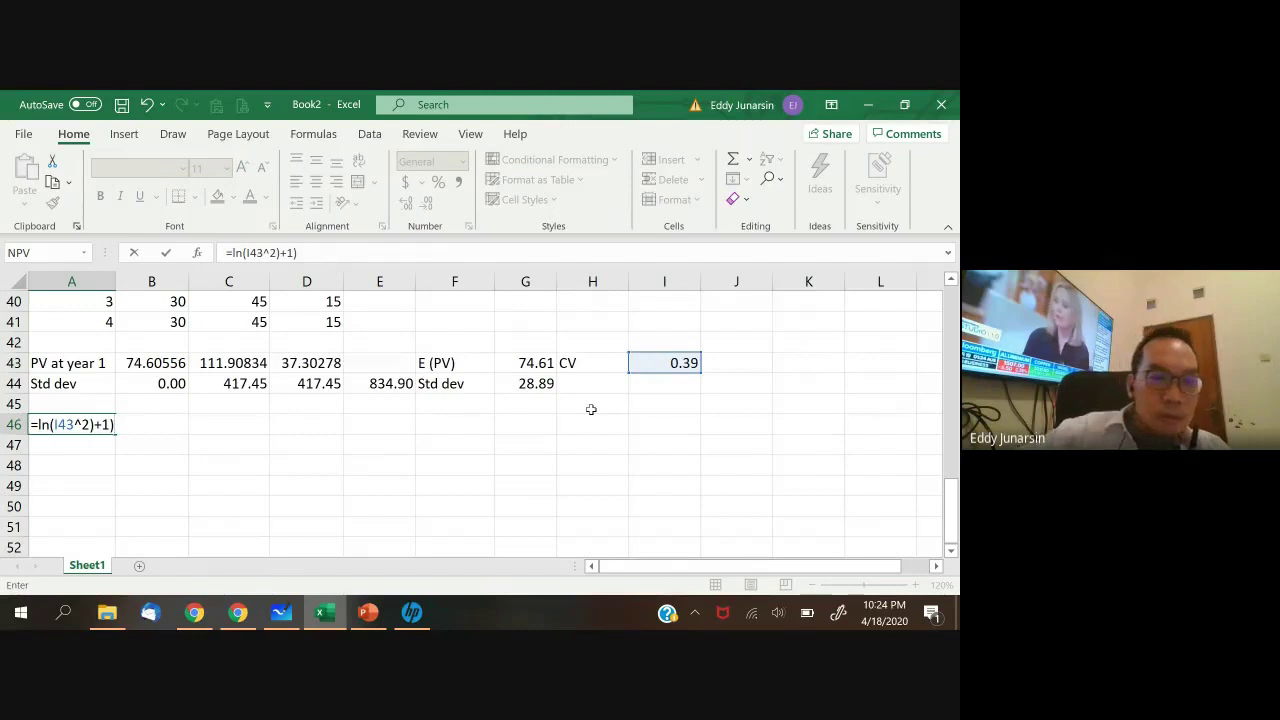
- Correct the brackets in the A46 formula and divide by t, entering it as =(ln(I43^2+1))/1
click(36, 424)
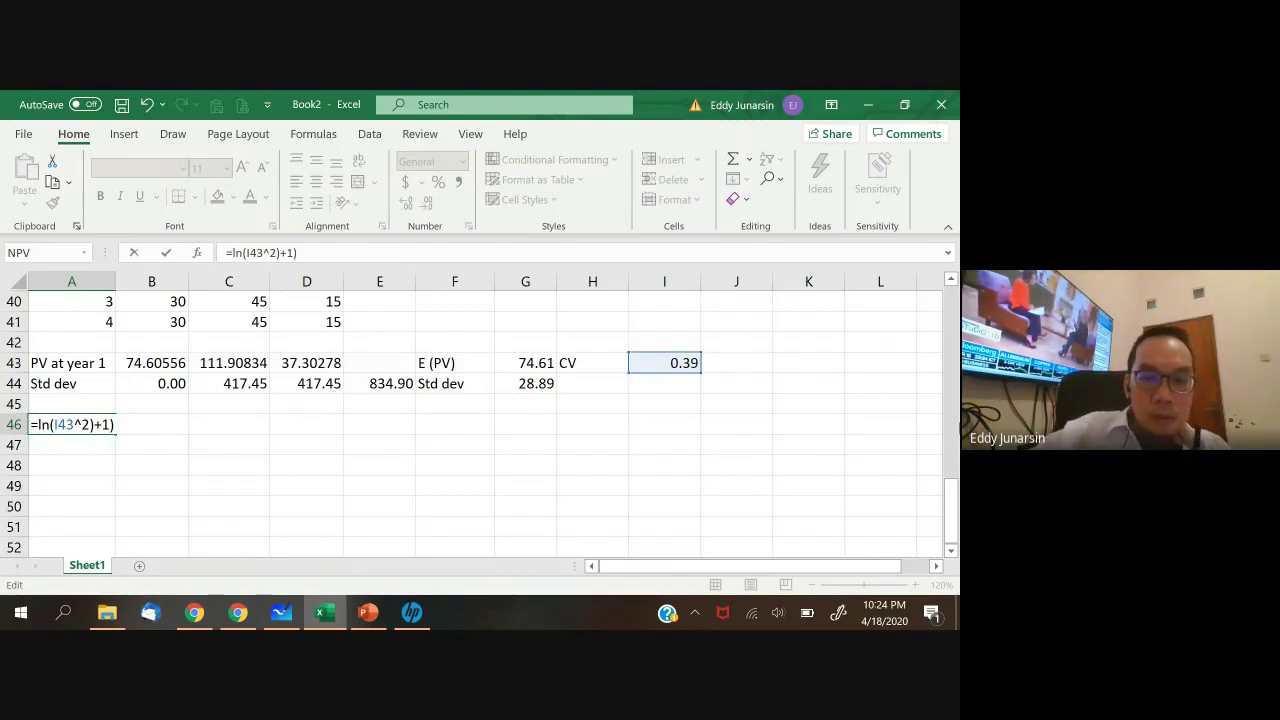
text(()
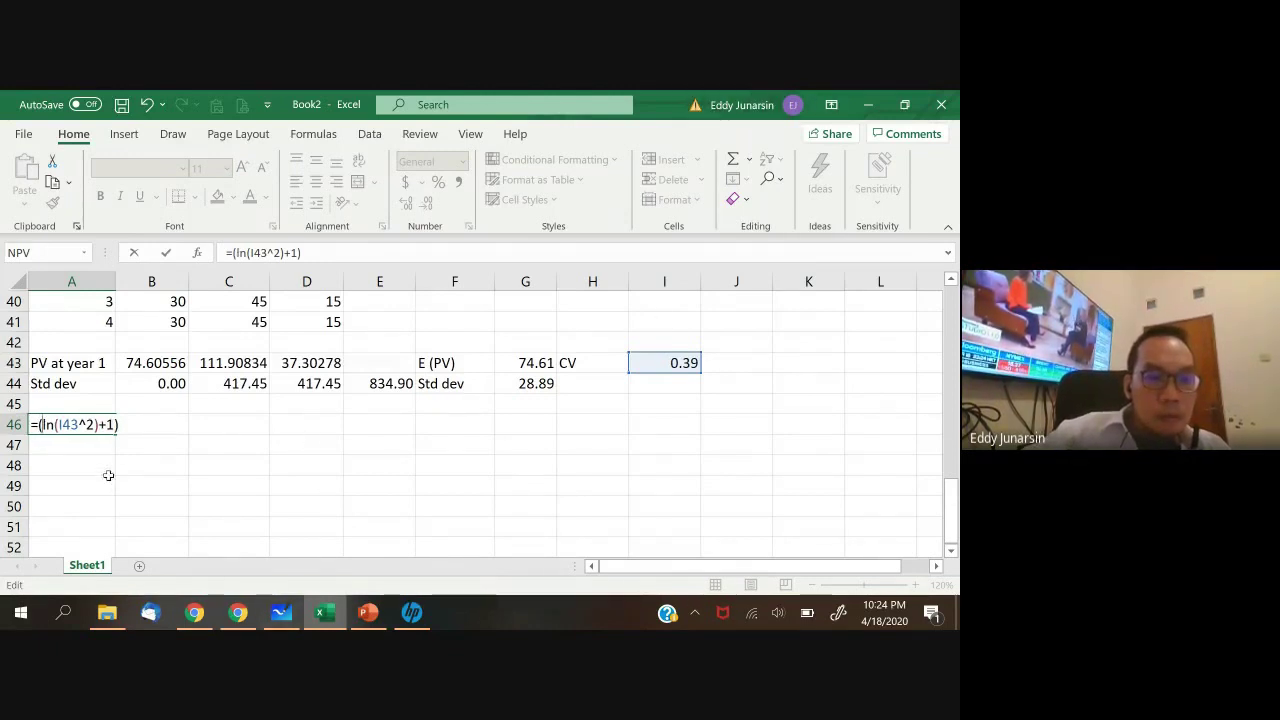
click(97, 424)
key(BackSpace)
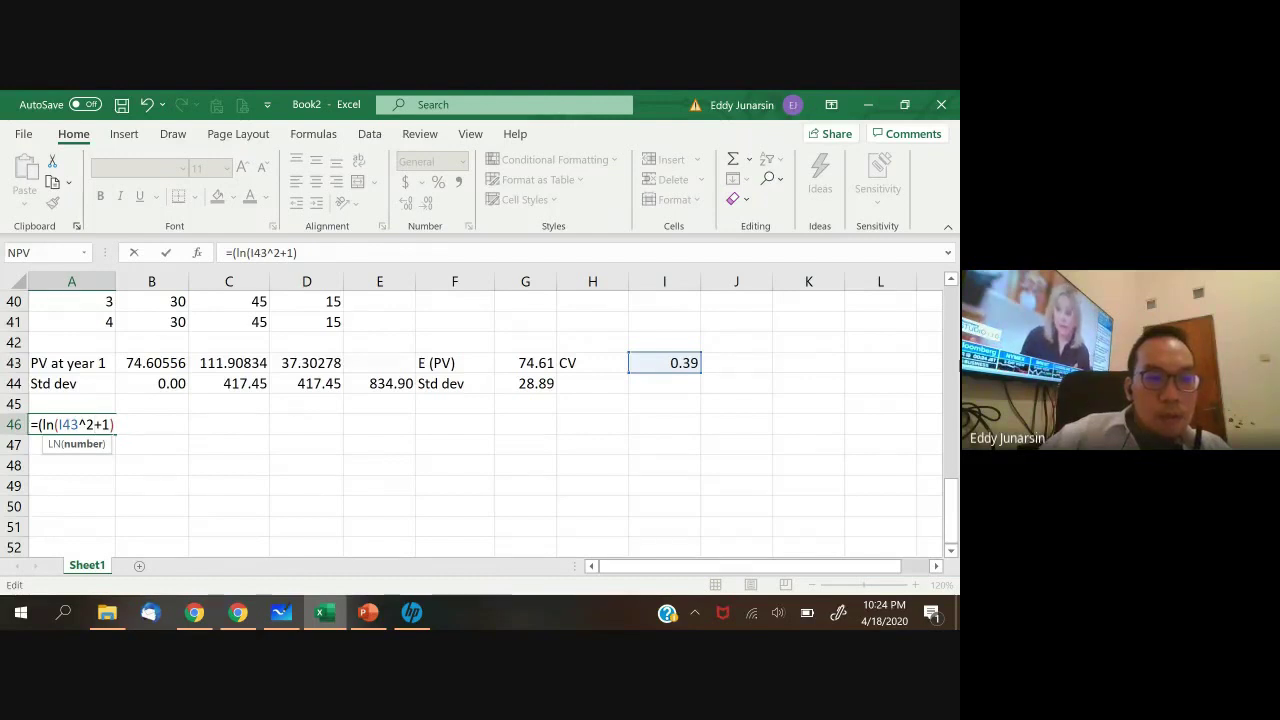
click(113, 424)
text()/)
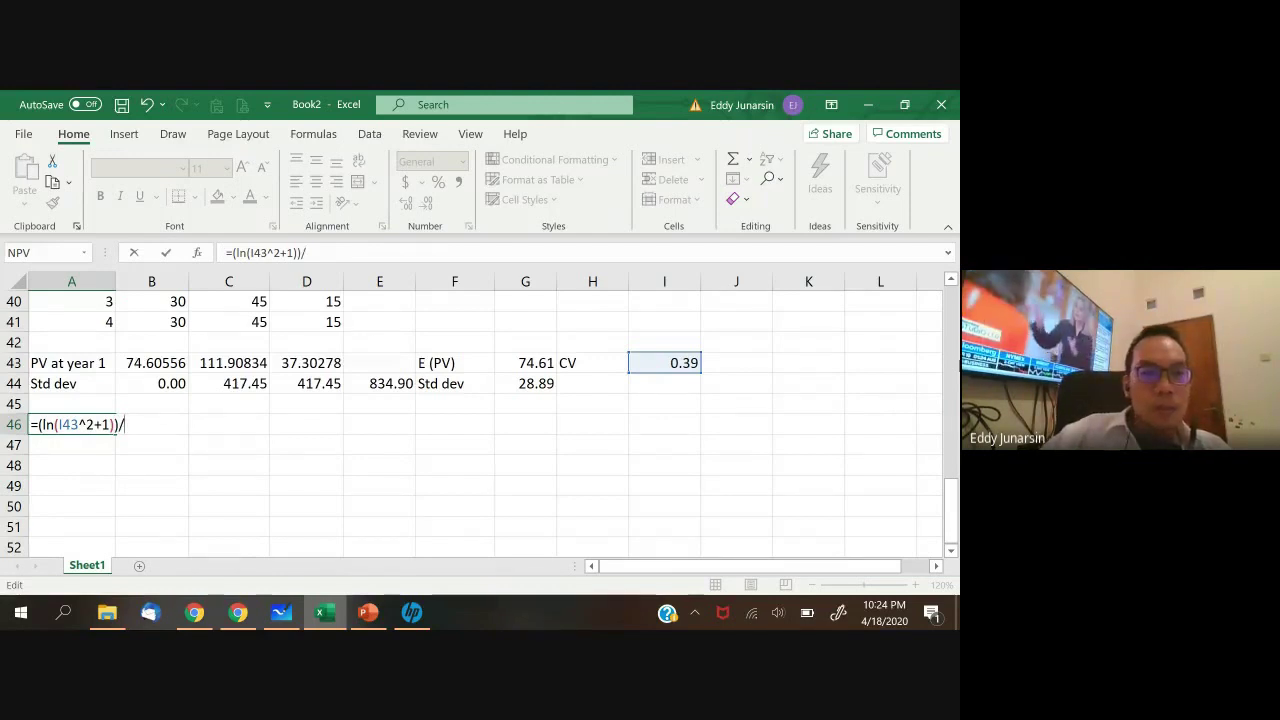
text(1)
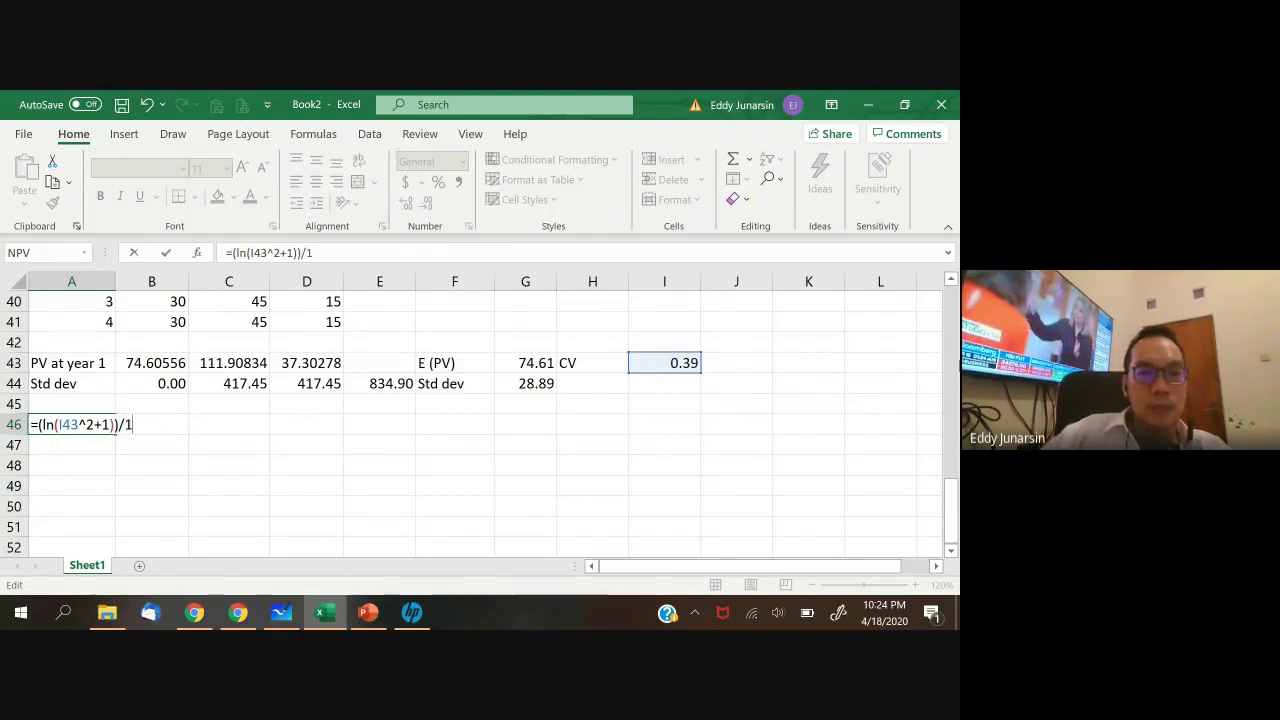
key(Return)
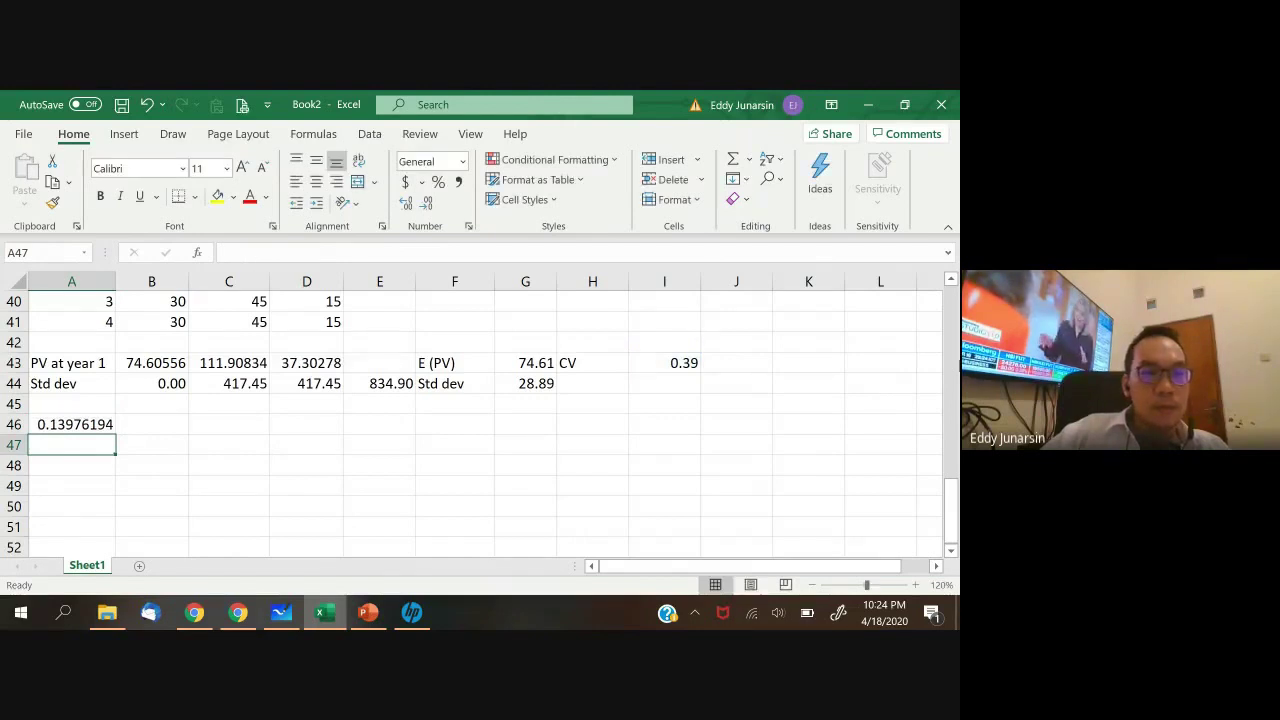
- Compute the squared coefficient of variation separately in K43 with =I43^2
click(71, 424)
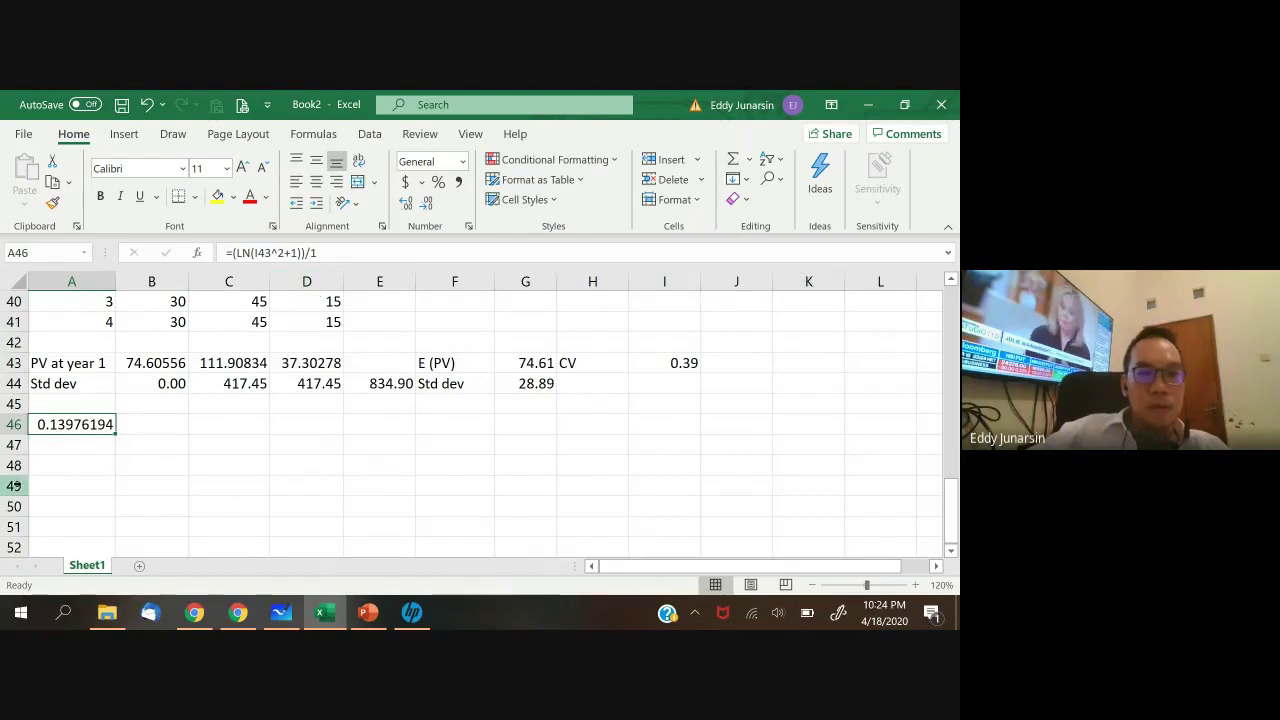
click(83, 464)
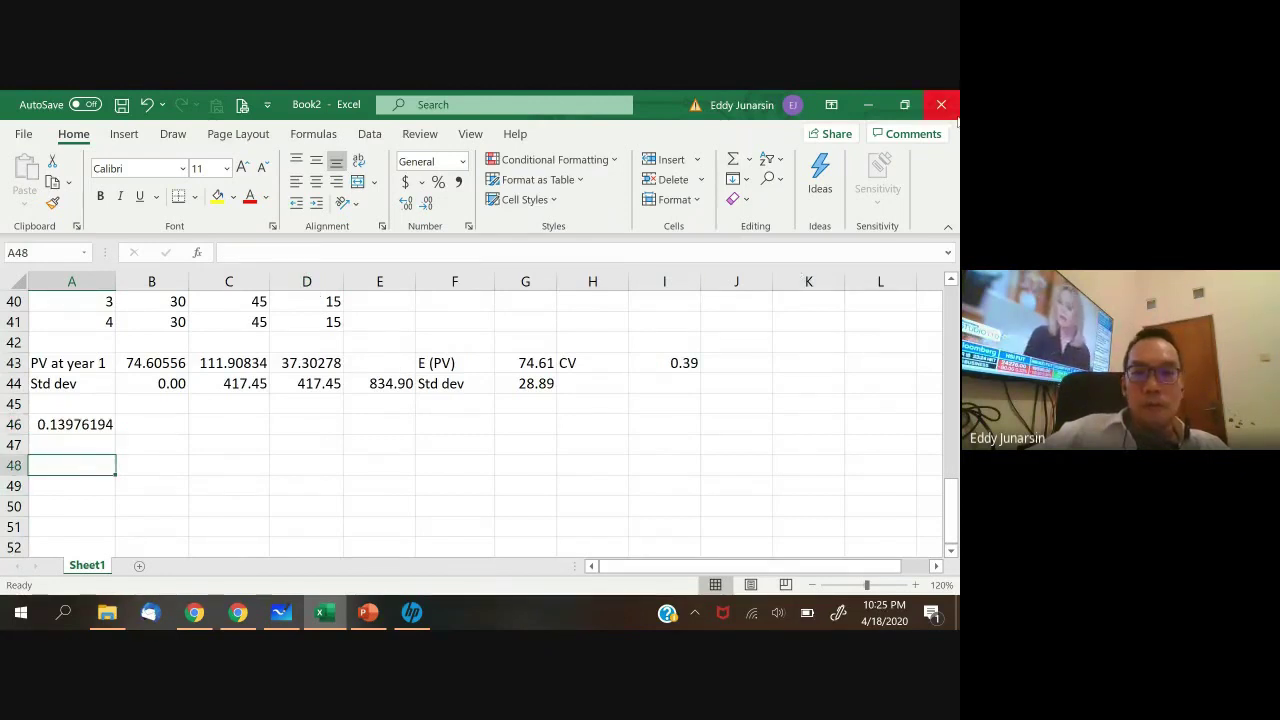
key(Up)
key(Up)
key(Up)
key(Up)
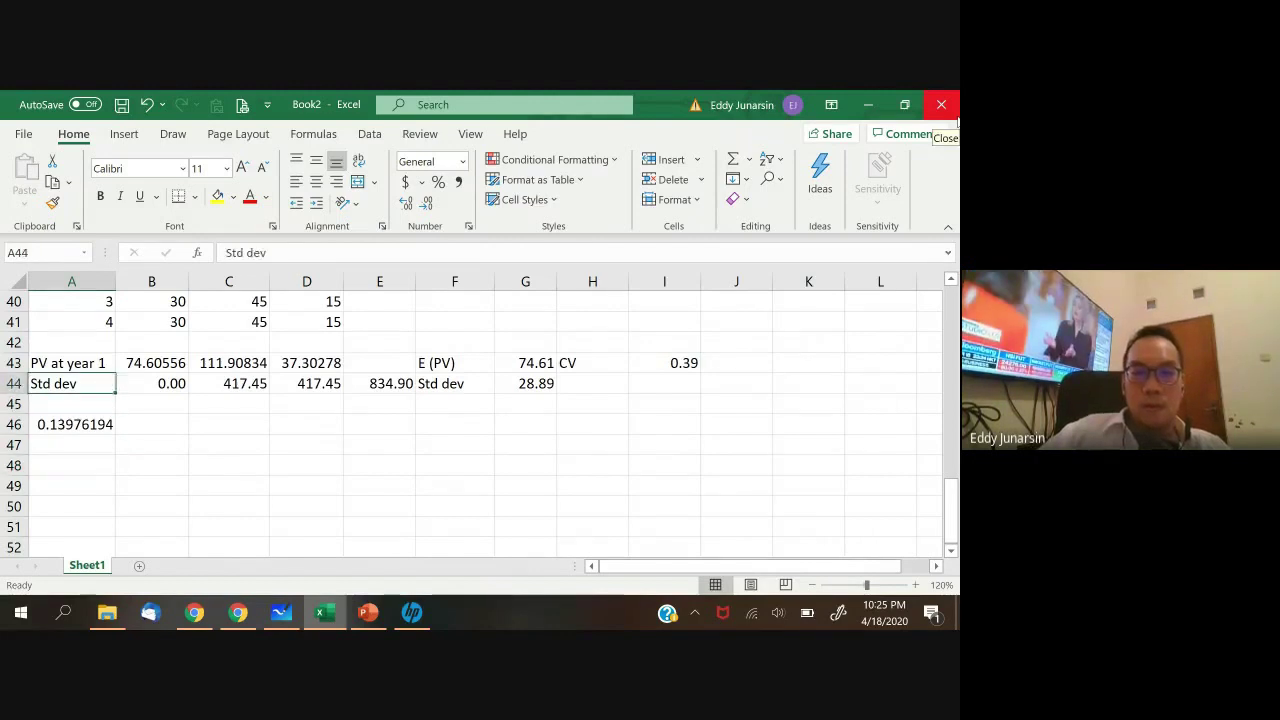
key(Right)
key(Right)
key(Right)
key(Right)
key(Right)
key(Right)
key(Right)
key(Right)
key(Up)
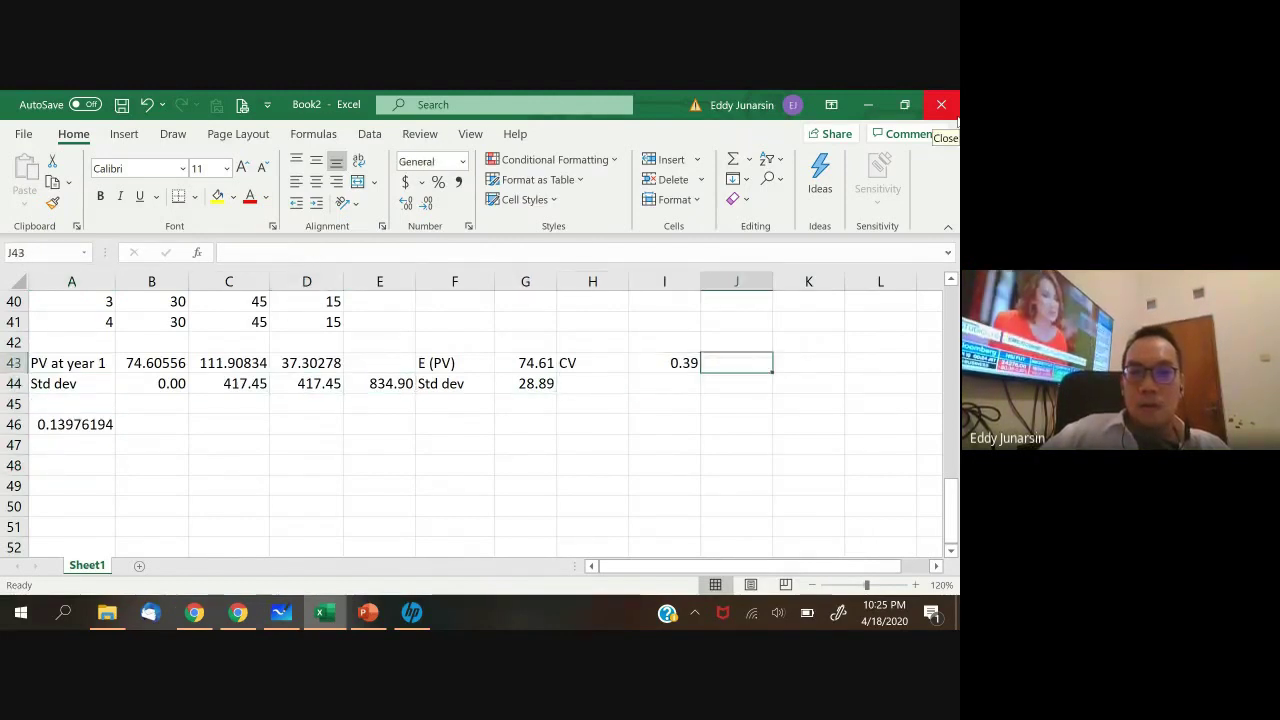
key(F2)
key(Escape)
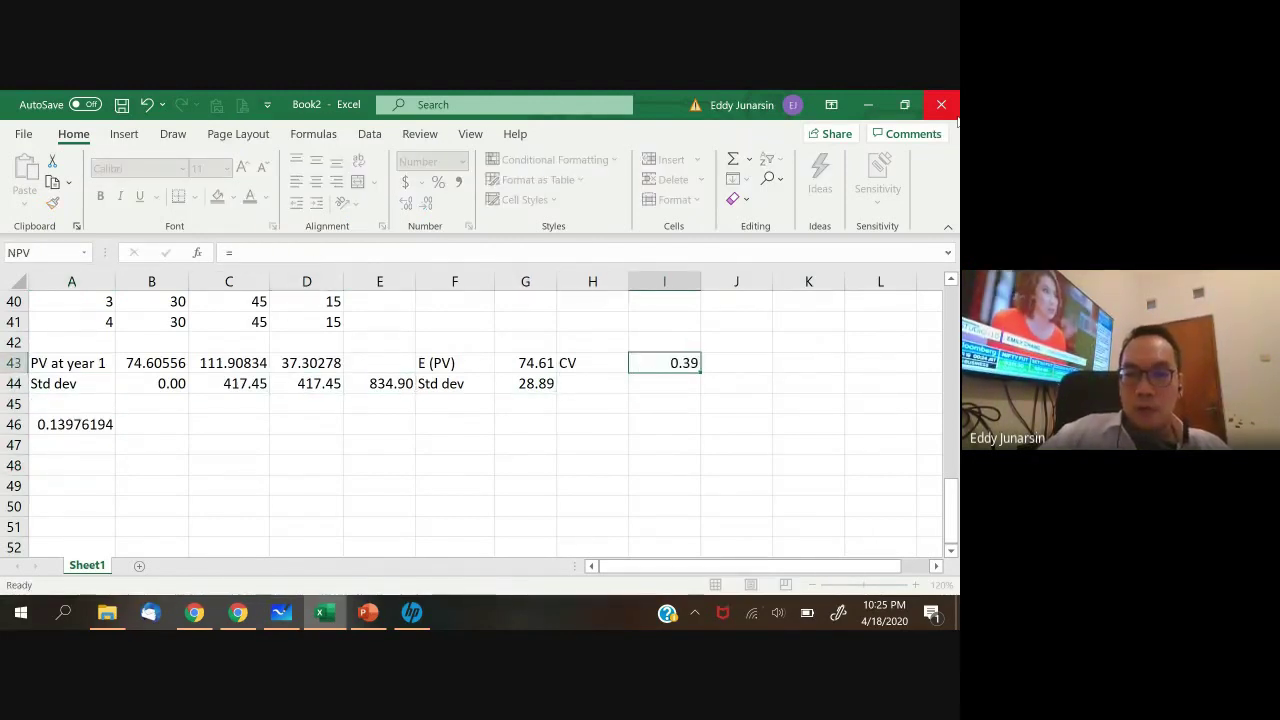
key(Right)
key(Right)
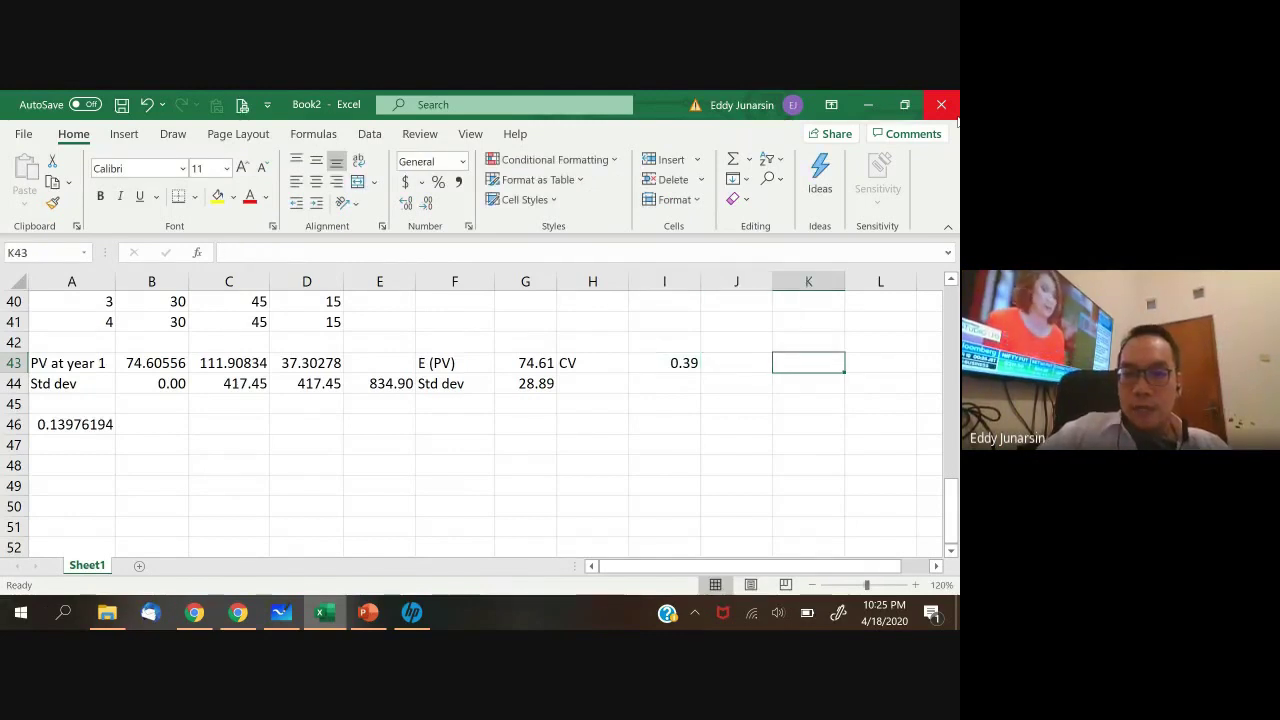
text(=)
key(Left)
key(Left)
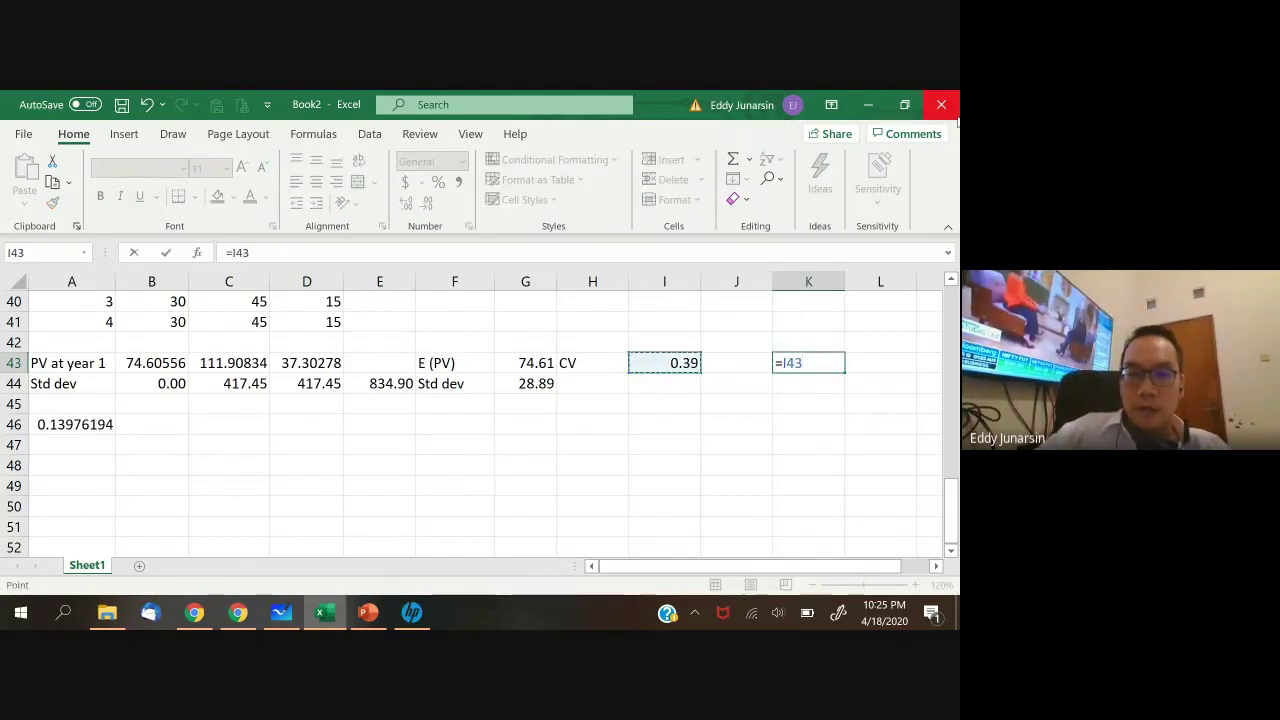
text(^2)
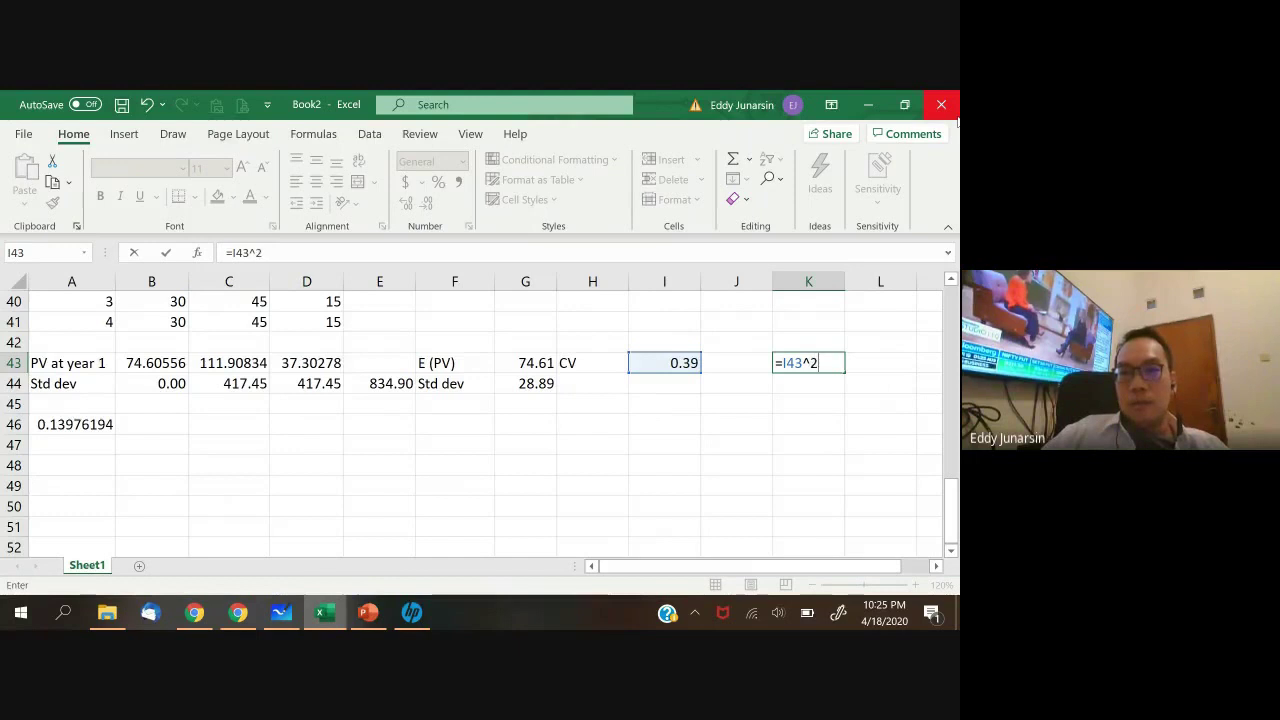
key(Return)
- Replace I43^2 in the A46 variance formula with a reference to K43, giving =(LN(K43+1))/1
key(Left)
key(Left)
key(Left)
key(Left)
key(Left)
key(Left)
key(Left)
key(Left)
key(Left)
key(Left)
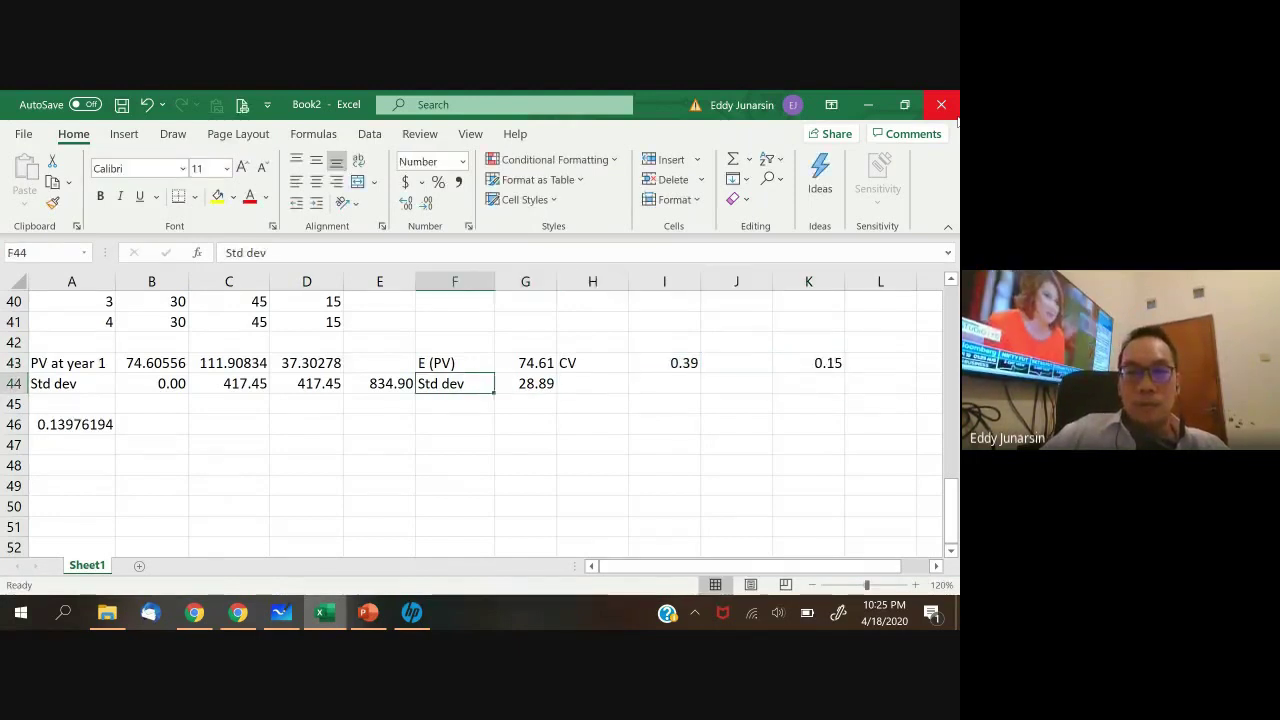
key(Down)
key(Down)
key(F2)
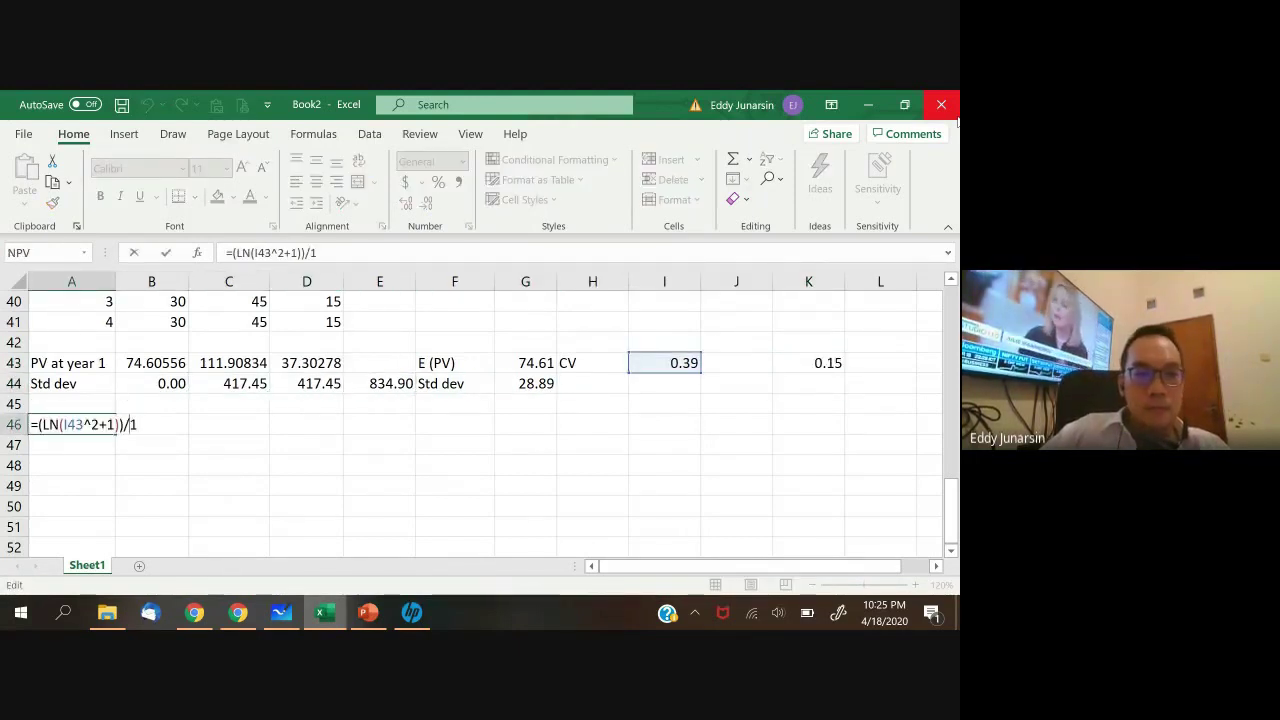
key(Left)
key(Left)
key(Left)
key(Left)
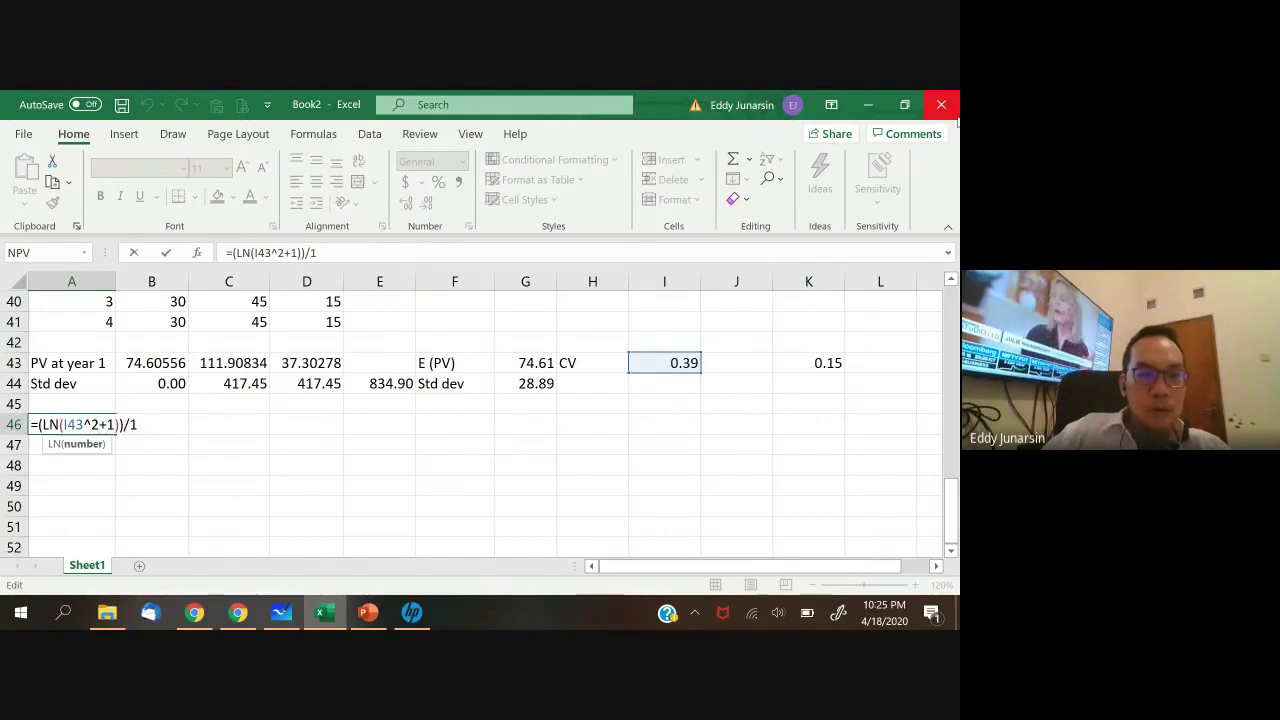
key(BackSpace)
key(BackSpace)
key(BackSpace)
key(BackSpace)
key(BackSpace)
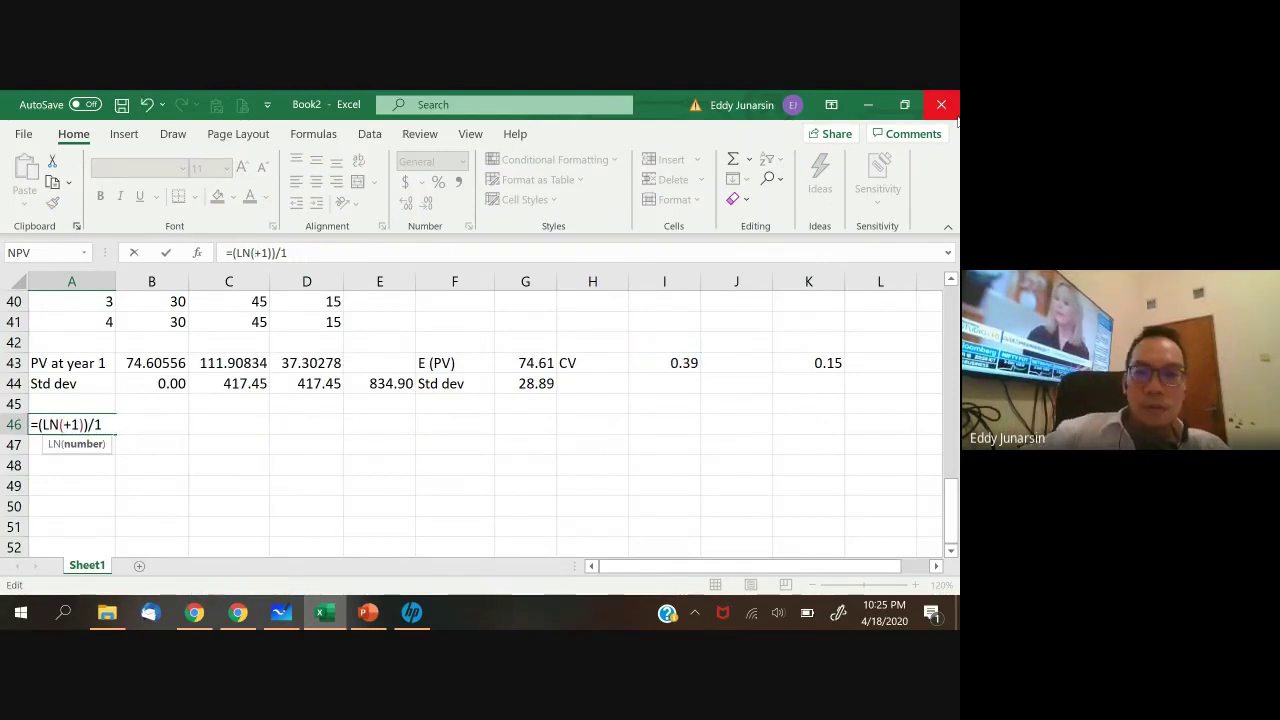
click(822, 362)
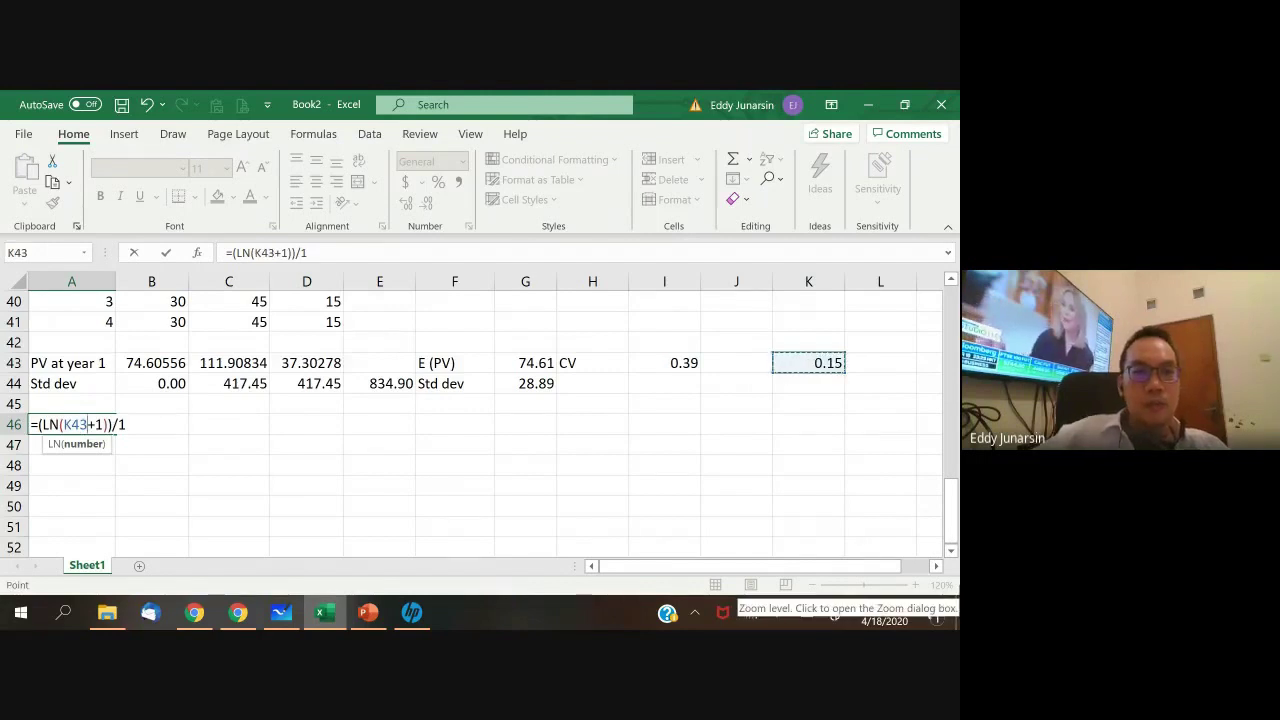
key(Return)
key(Up)
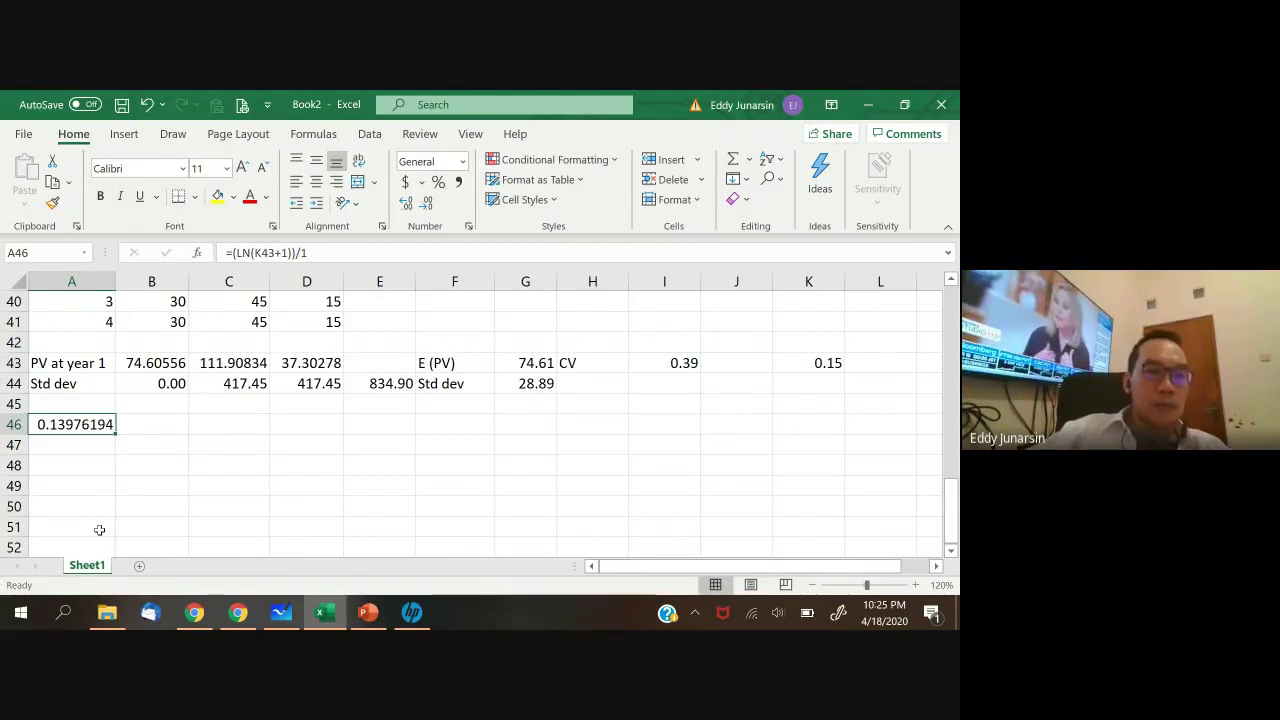
click(406, 202)
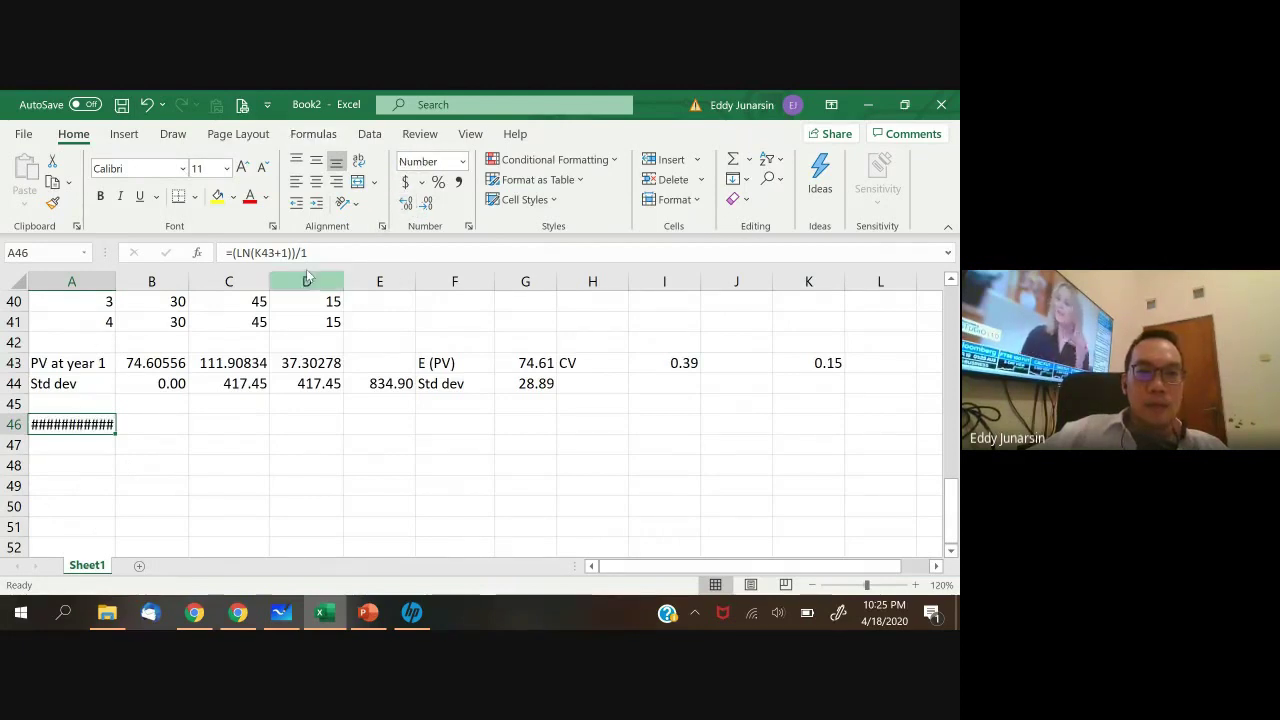
double_click(116, 279)
key(ctrl+z)
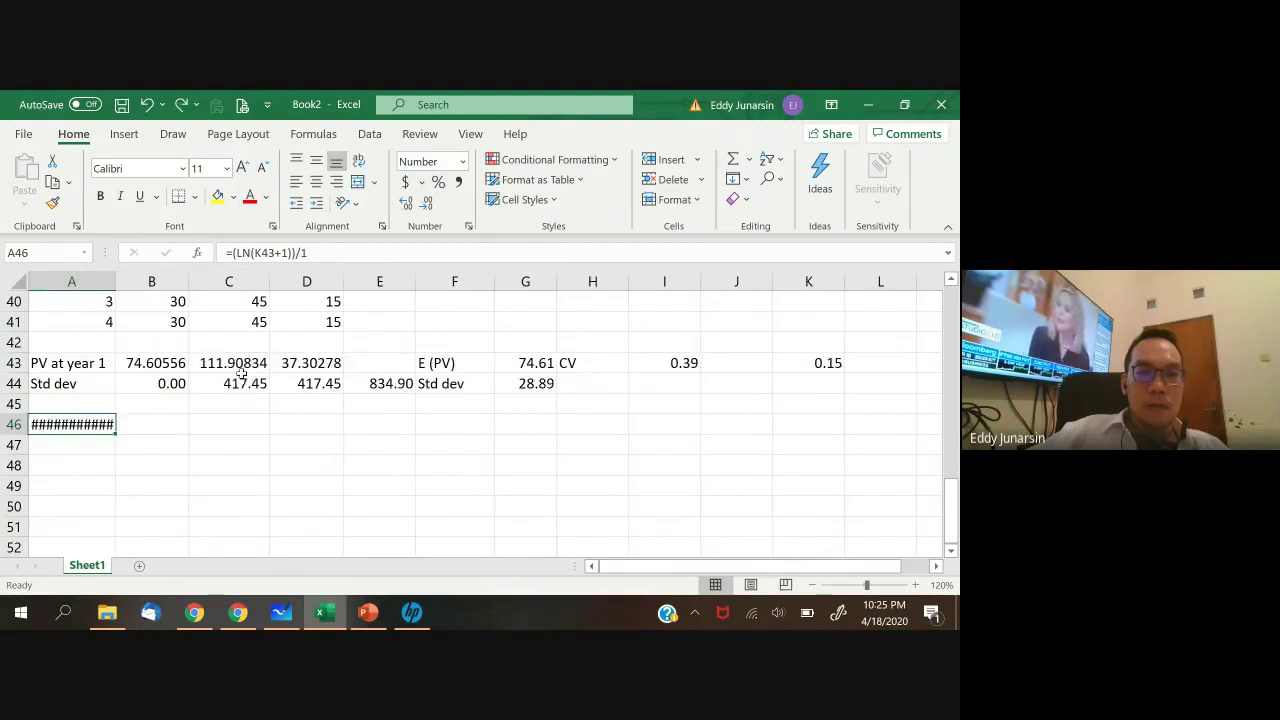
click(325, 253)
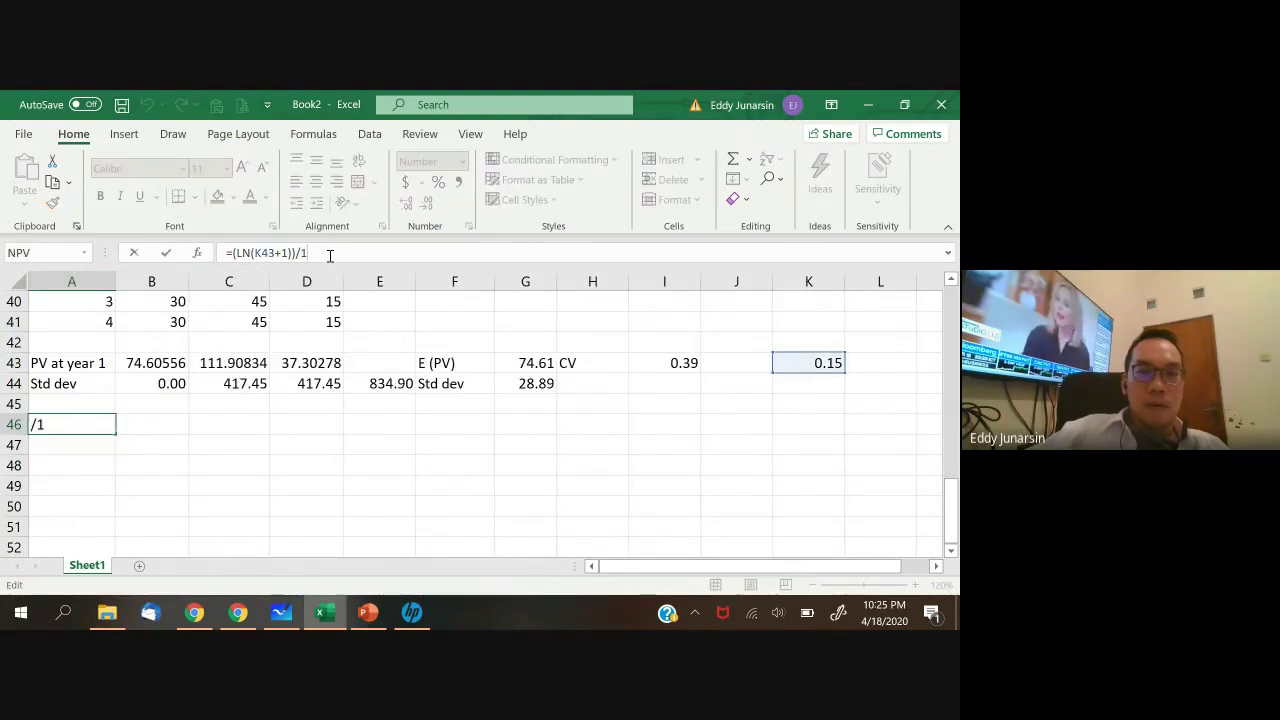
key(Escape)
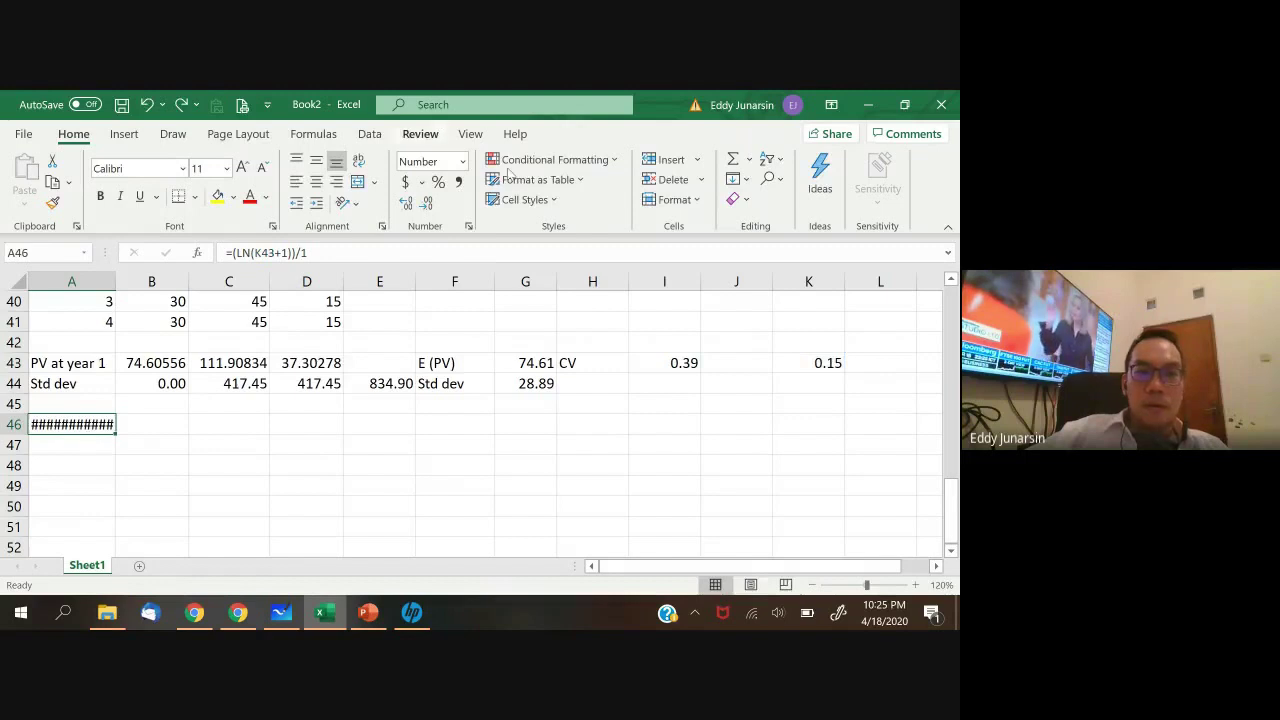
- Display the variance in A46 with two decimal places and switch back to Microsoft Whiteboard
click(427, 204)
click(427, 204)
click(427, 204)
click(427, 204)
click(427, 204)
click(427, 204)
click(427, 204)
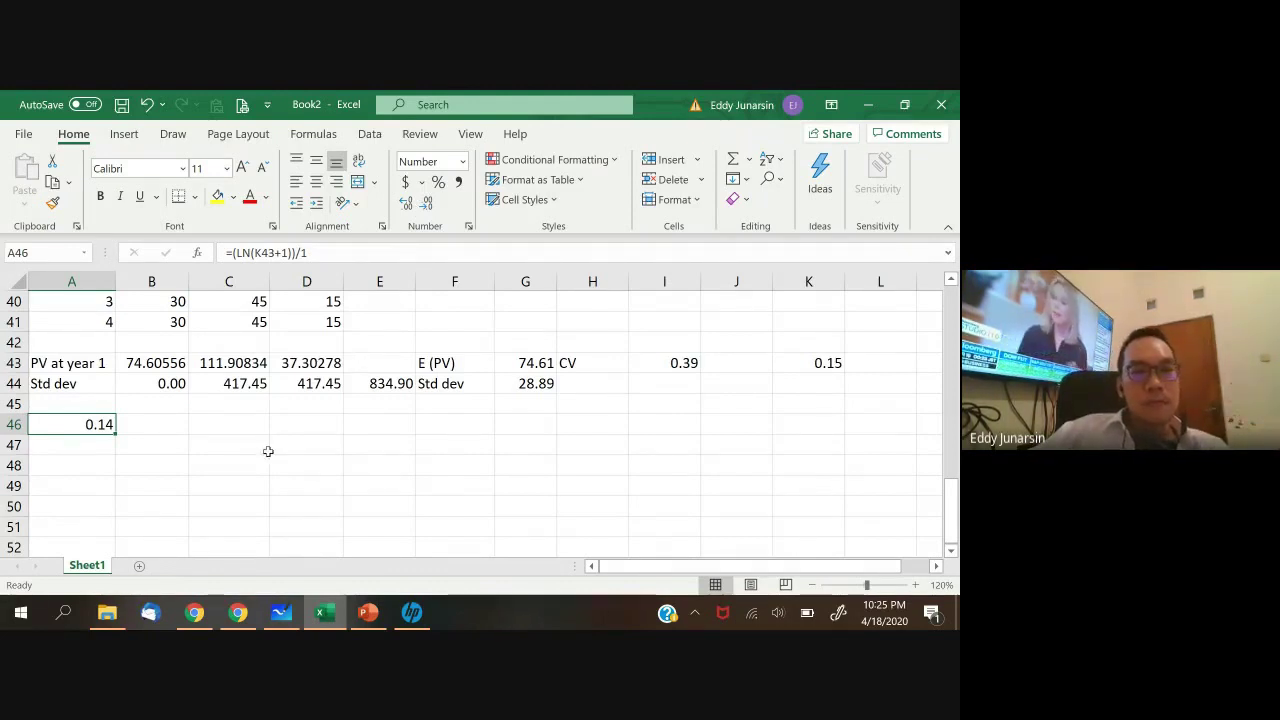
click(281, 612)
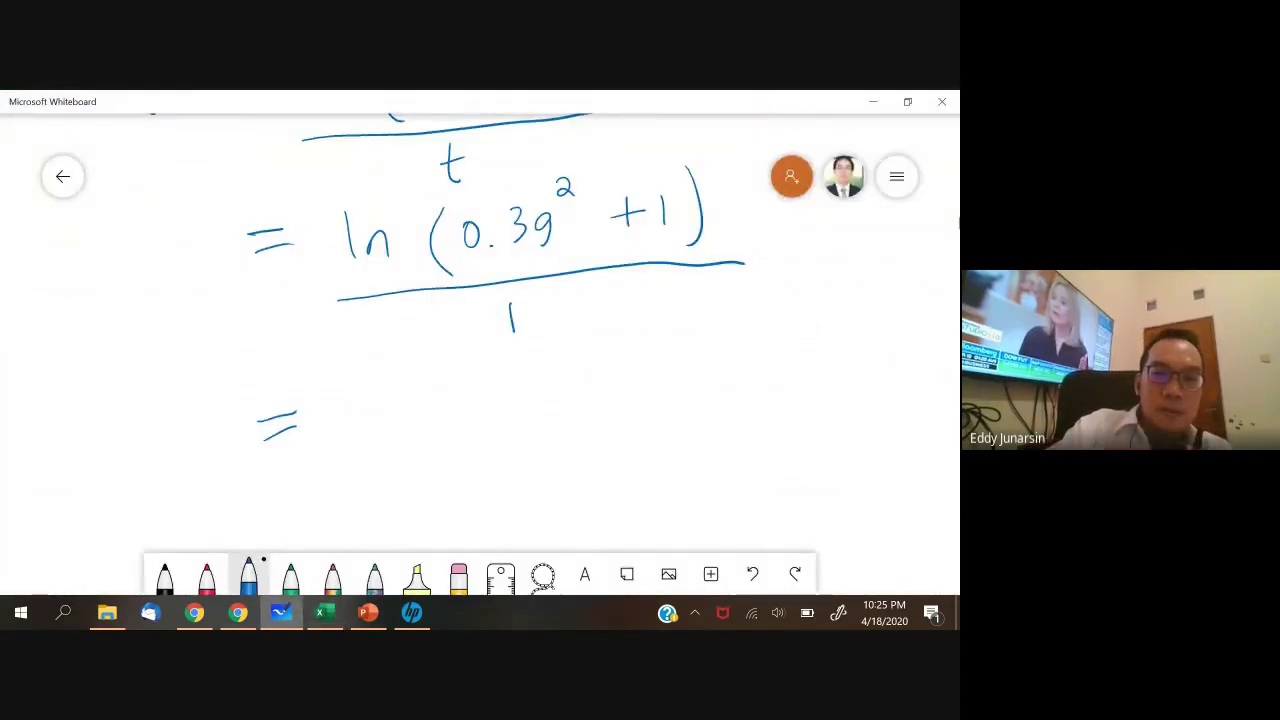
- Write 0.14 as the result of the variance calculation and label it σ² in front of the equals sign
drag(360, 394, 415, 422)
click(387, 418)
drag(434, 378, 454, 402)
drag(450, 382, 452, 420)
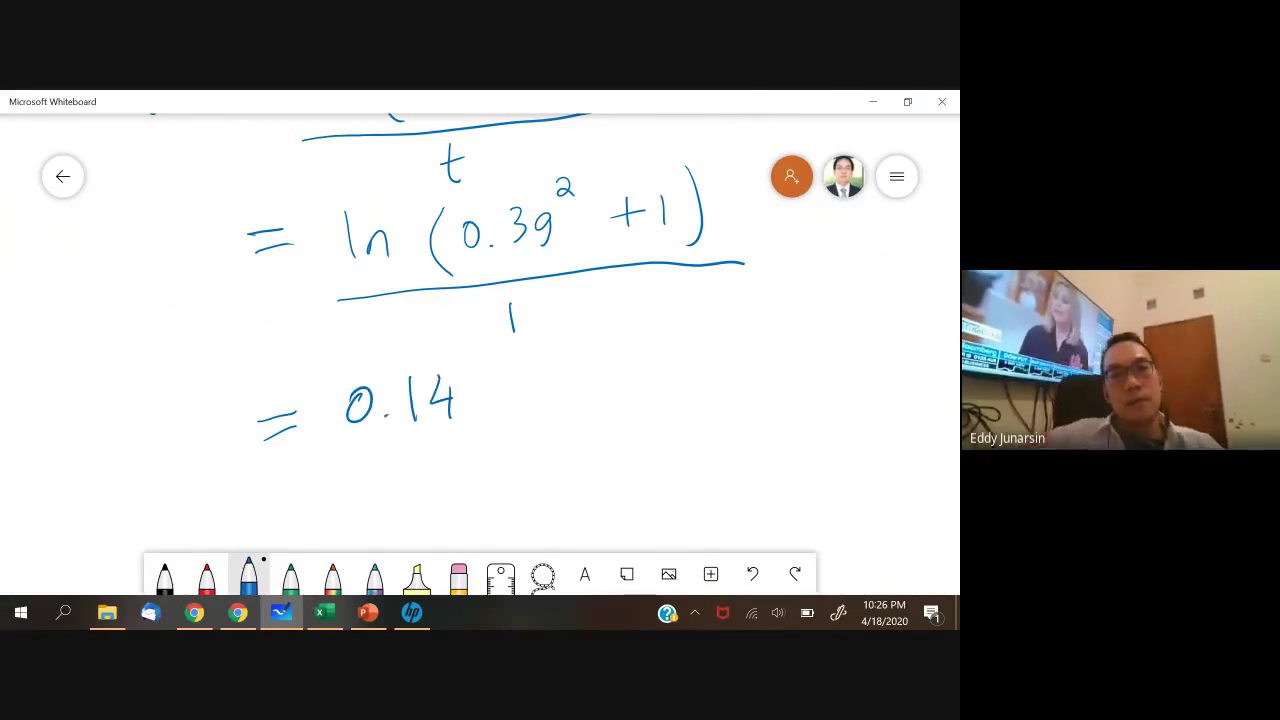
scroll(480, 350, up, 2)
scroll(480, 350, down, 1)
drag(182, 452, 243, 424)
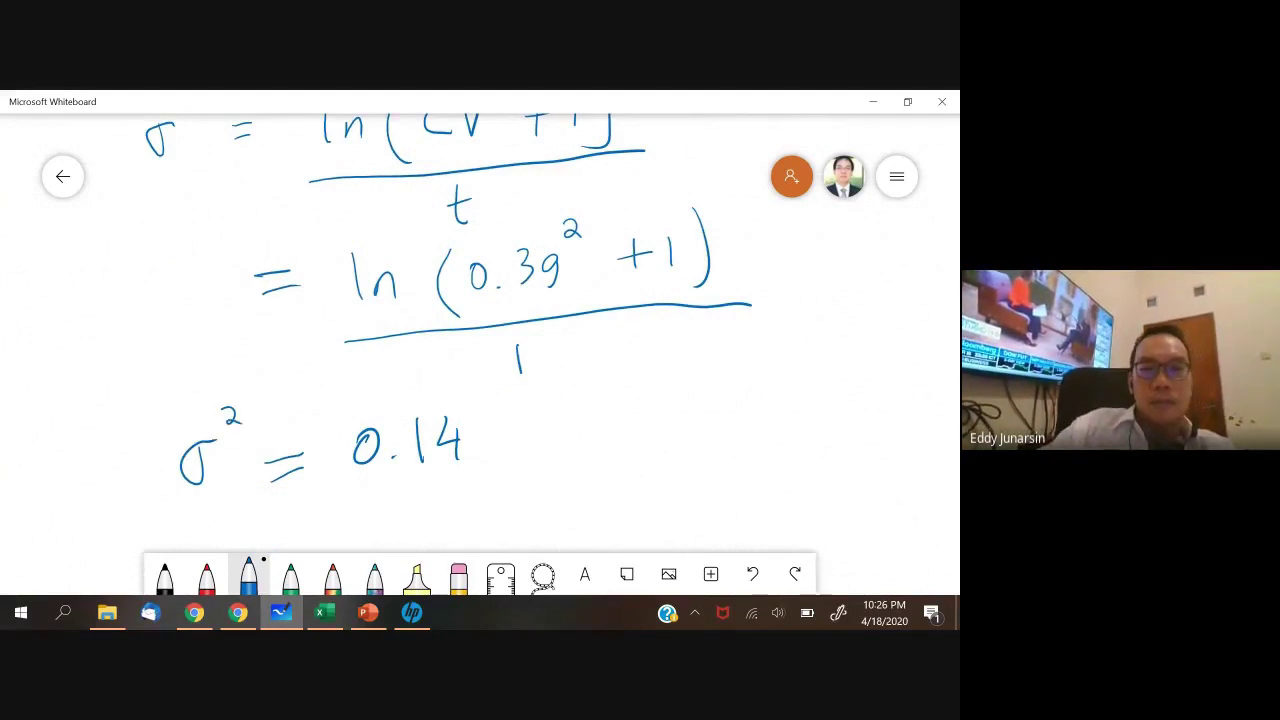
- Write 0.14 below the arrow from the circled σ² in the list of Black-Scholes inputs
scroll(480, 350, up, 5)
scroll(480, 350, right, 4)
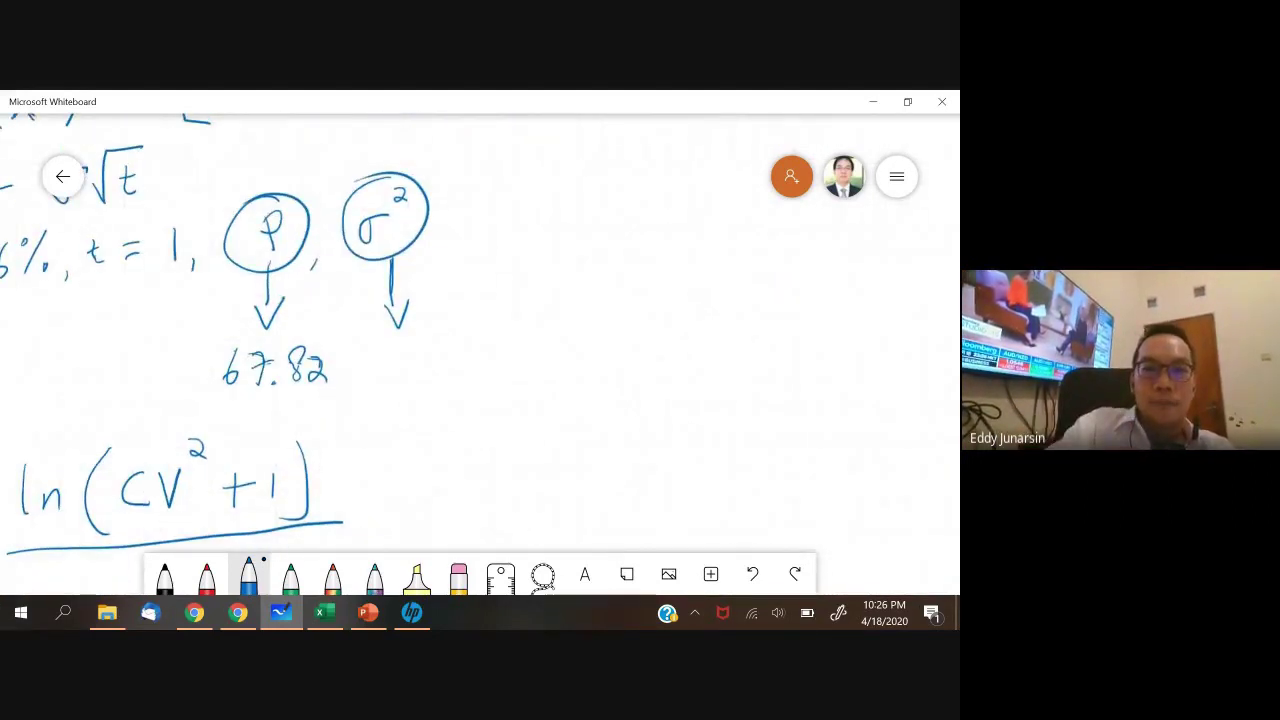
mouse_move(403, 343)
mouse_down()
mouse_move(396, 362)
mouse_move(403, 342)
mouse_move(449, 350)
mouse_move(448, 368)
mouse_up()
click(428, 363)
drag(466, 334, 474, 372)
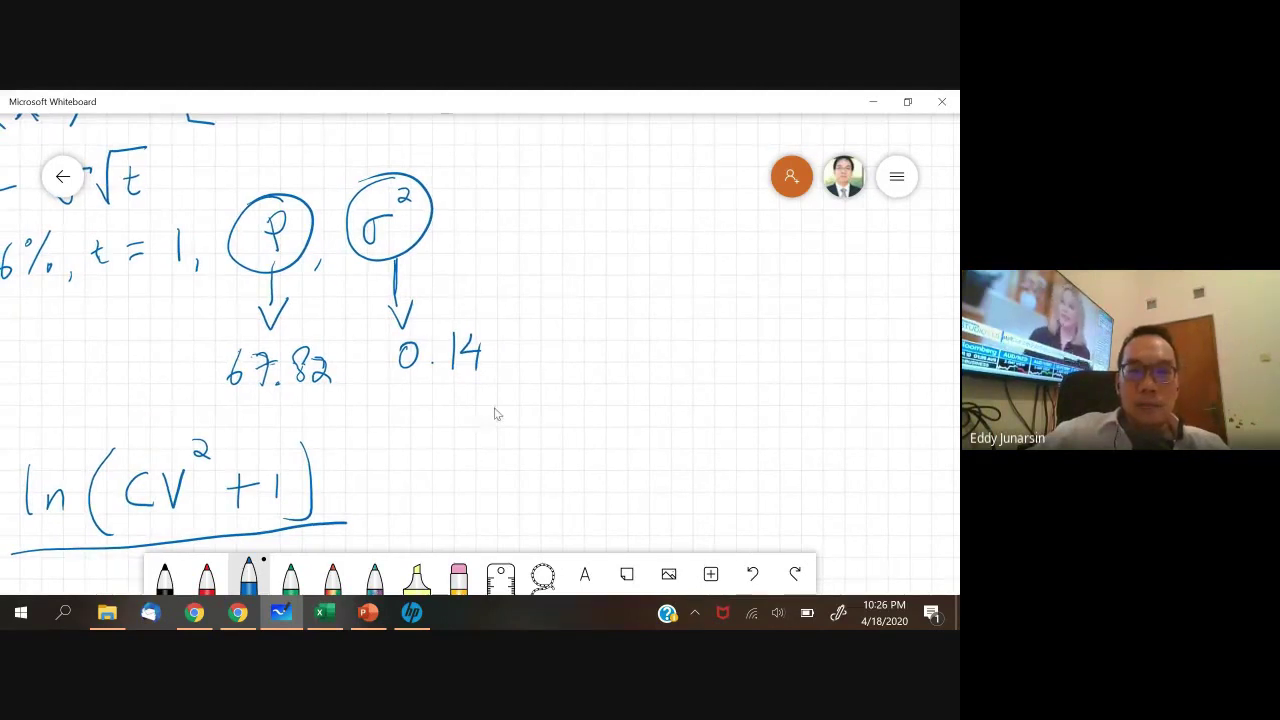
drag(494, 413, 530, 372)
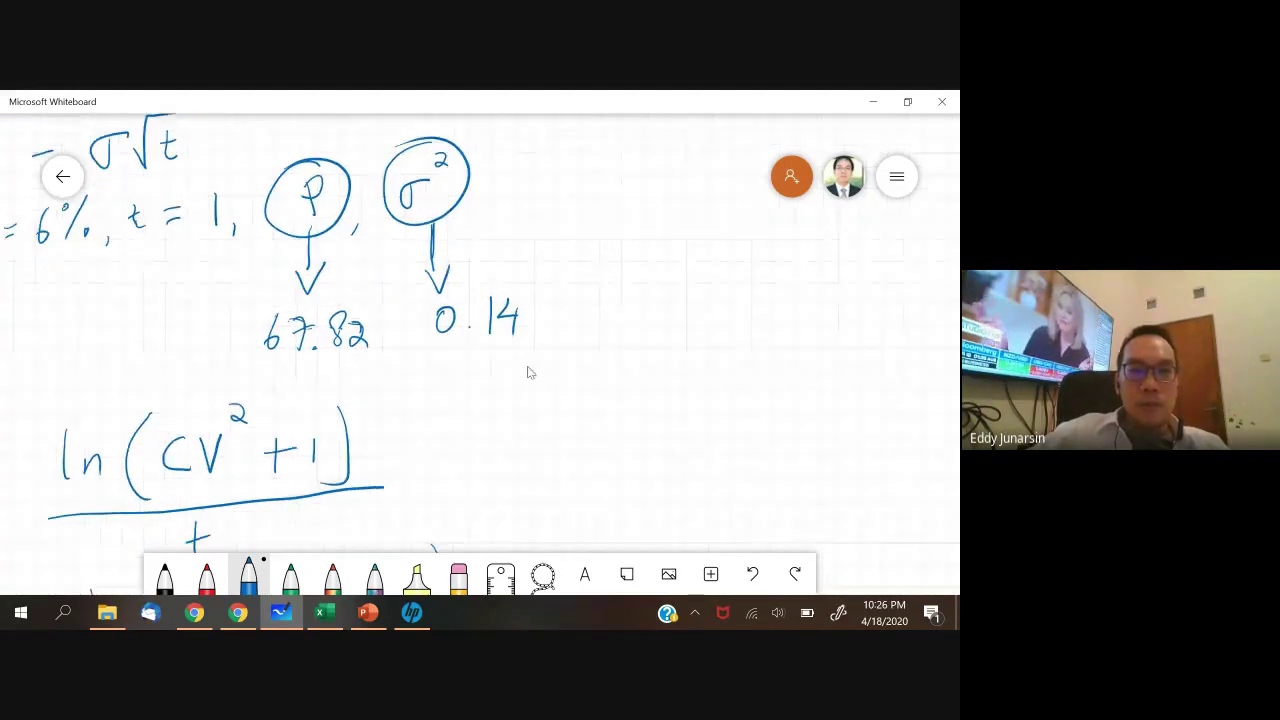
scroll(530, 372, up, 5)
scroll(340, 492, down, 3)
scroll(508, 435, down, 5)
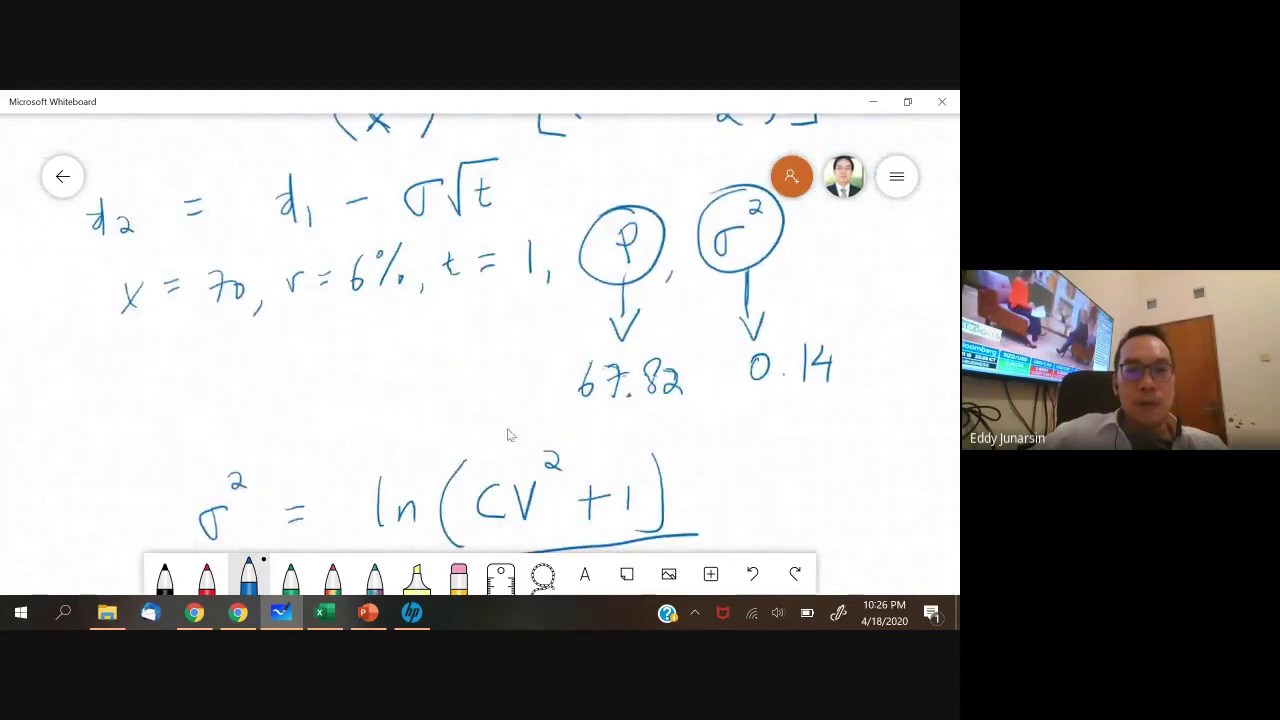
scroll(492, 322, down, 4)
drag(490, 480, 480, 312)
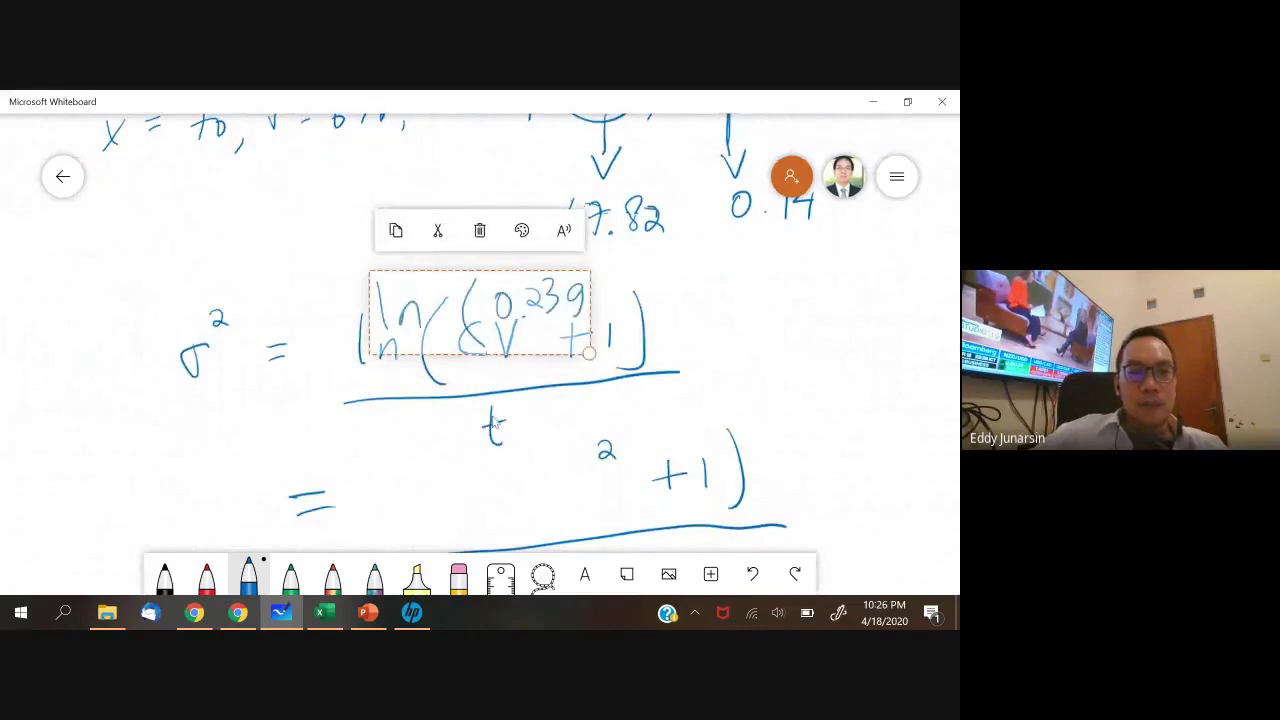
click(752, 573)
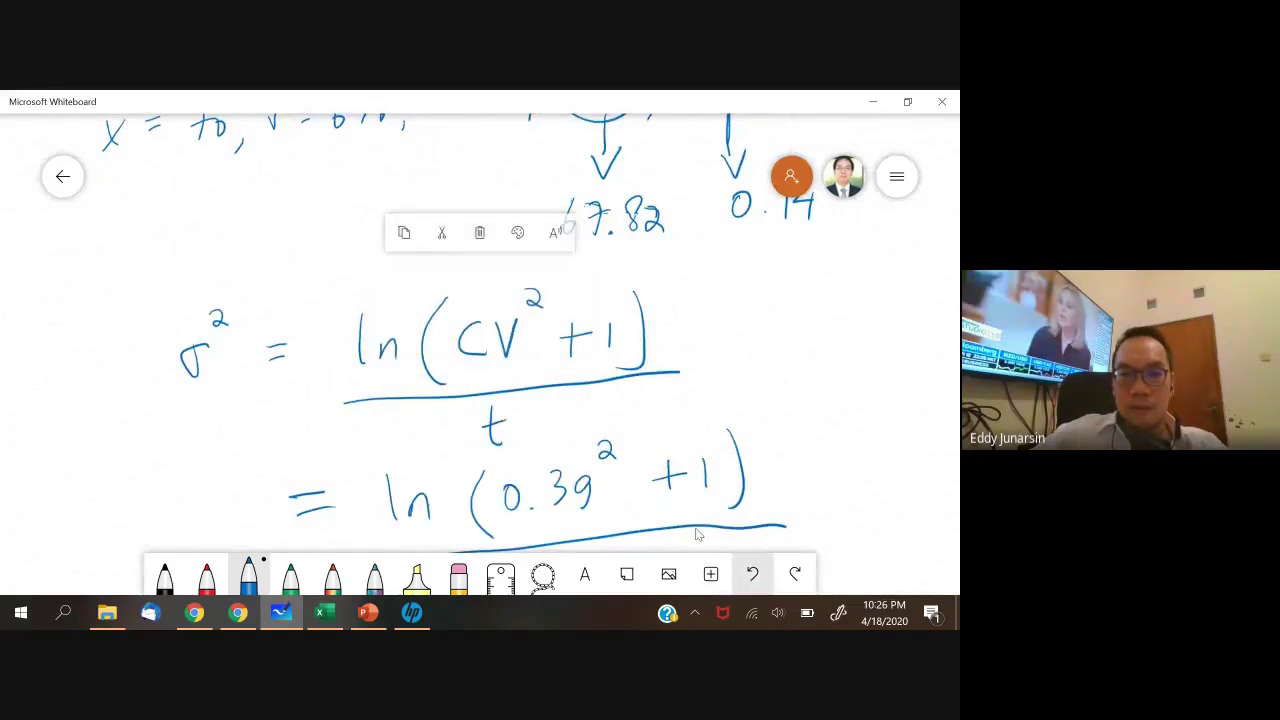
- Begin the d₁ equation below σ² = 0.14 by writing "d₁ = ln" and a tall opening parenthesis
scroll(826, 365, down, 4)
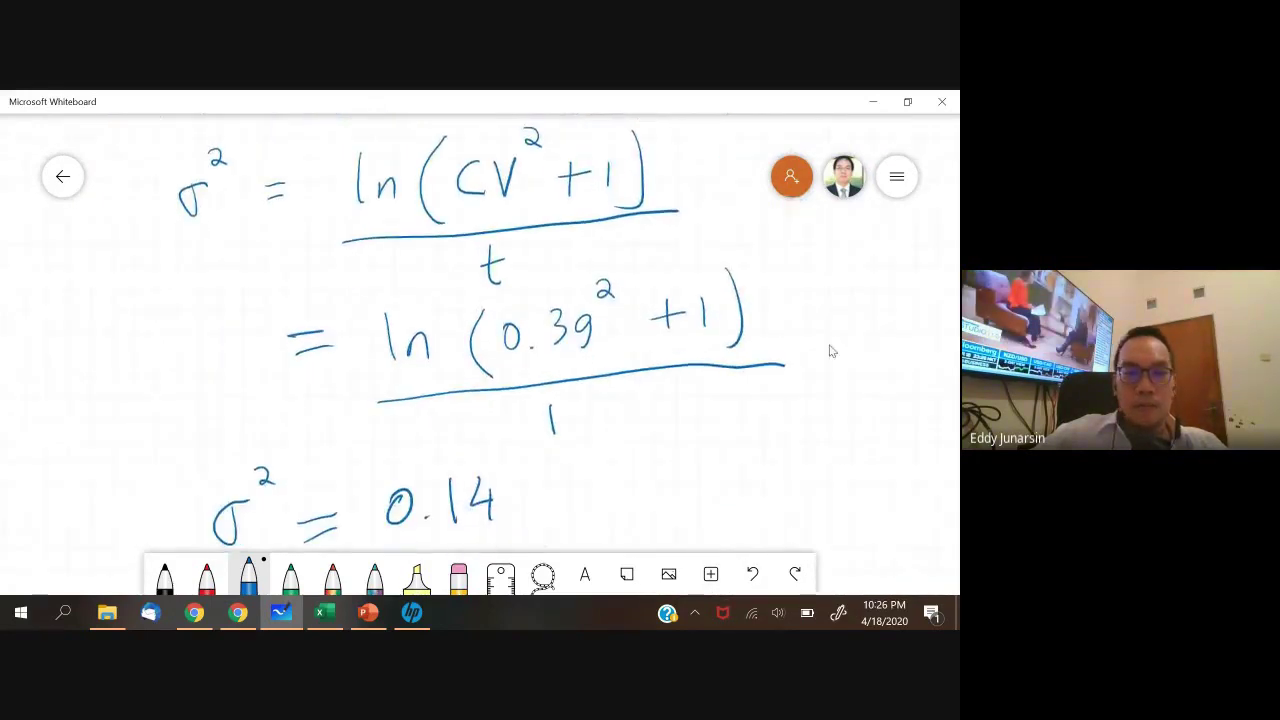
scroll(829, 350, down, 8)
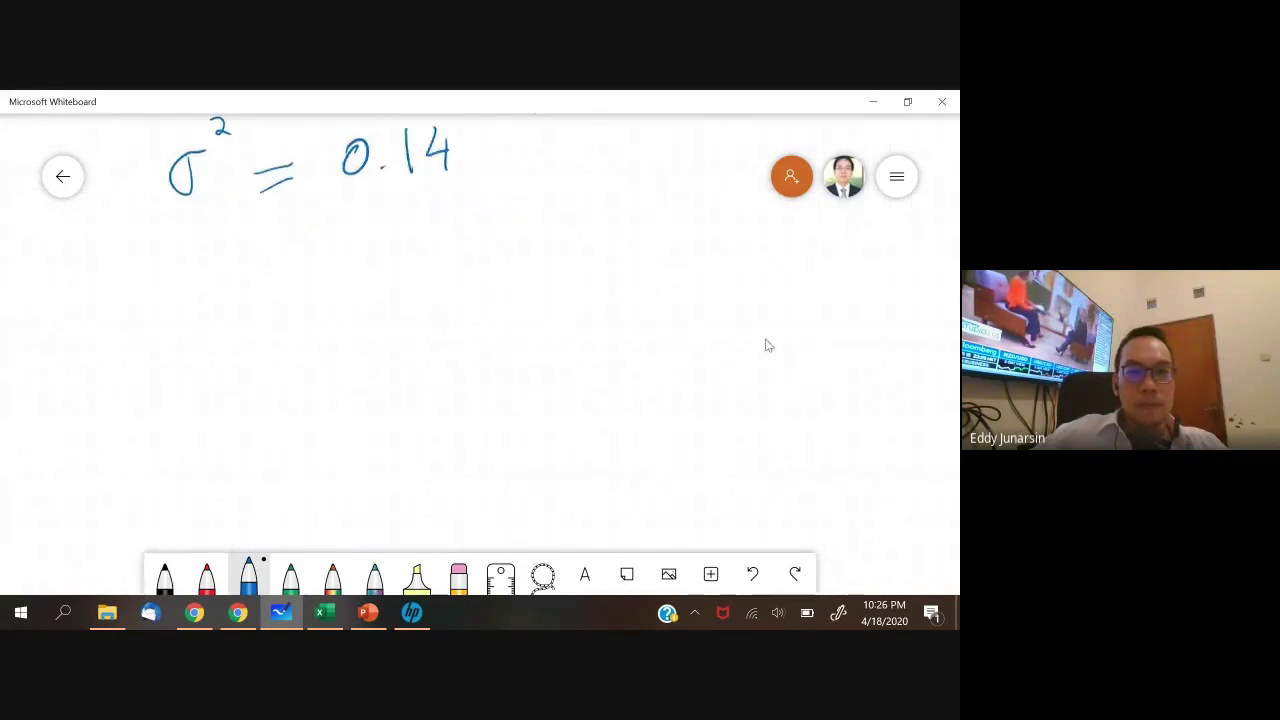
scroll(754, 320, up, 1)
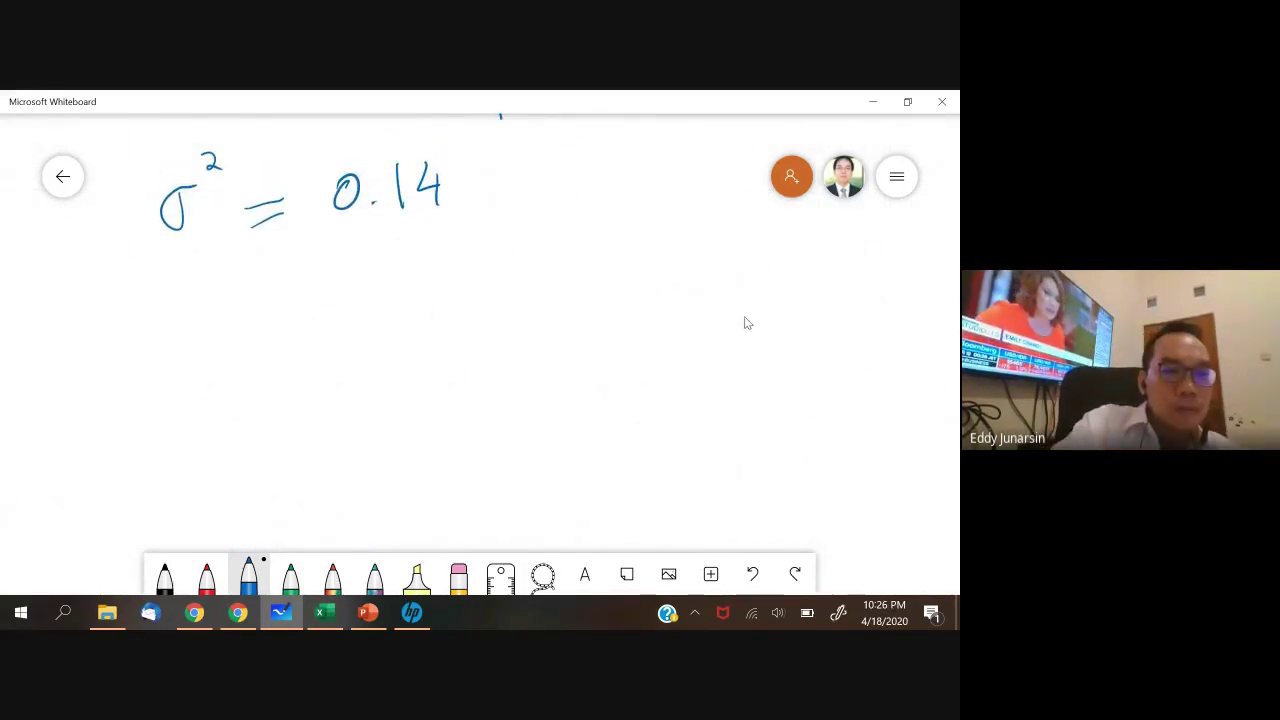
mouse_move(78, 370)
mouse_down()
mouse_move(86, 356)
mouse_move(86, 393)
mouse_up()
mouse_move(100, 381)
mouse_down()
mouse_move(100, 403)
mouse_move(136, 378)
mouse_up()
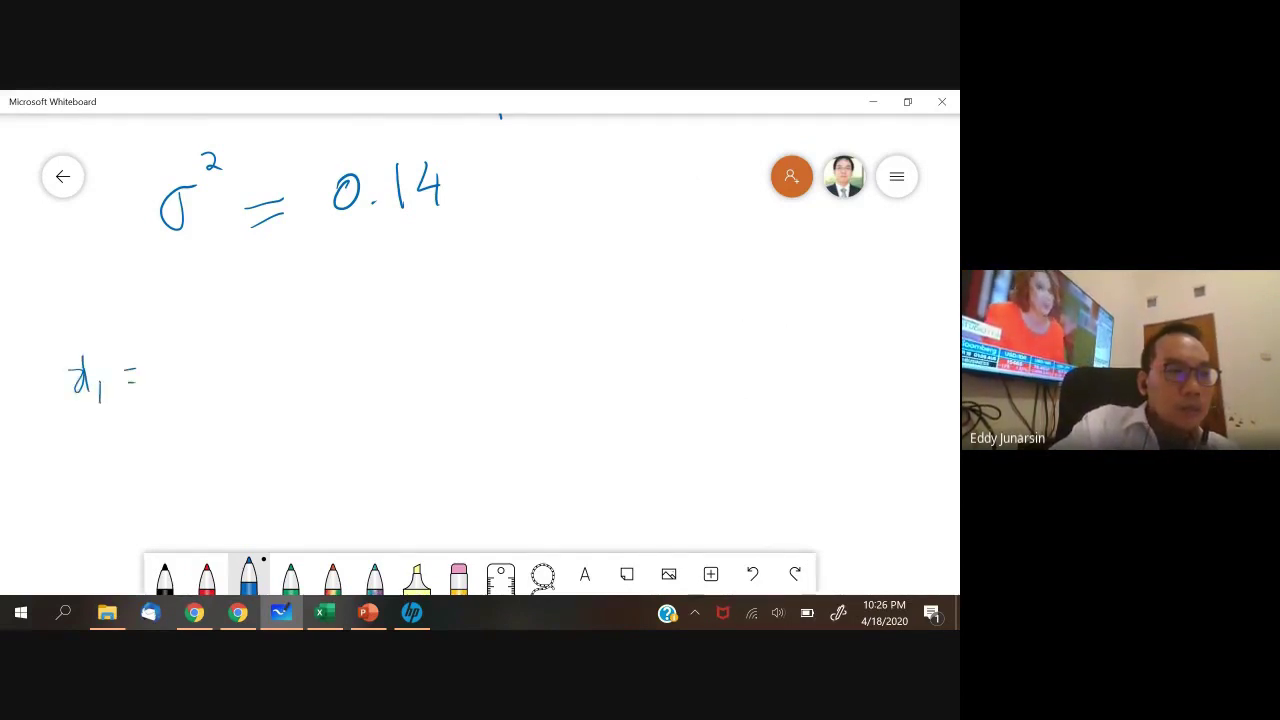
mouse_move(199, 332)
mouse_down()
mouse_move(201, 377)
mouse_move(233, 376)
mouse_up()
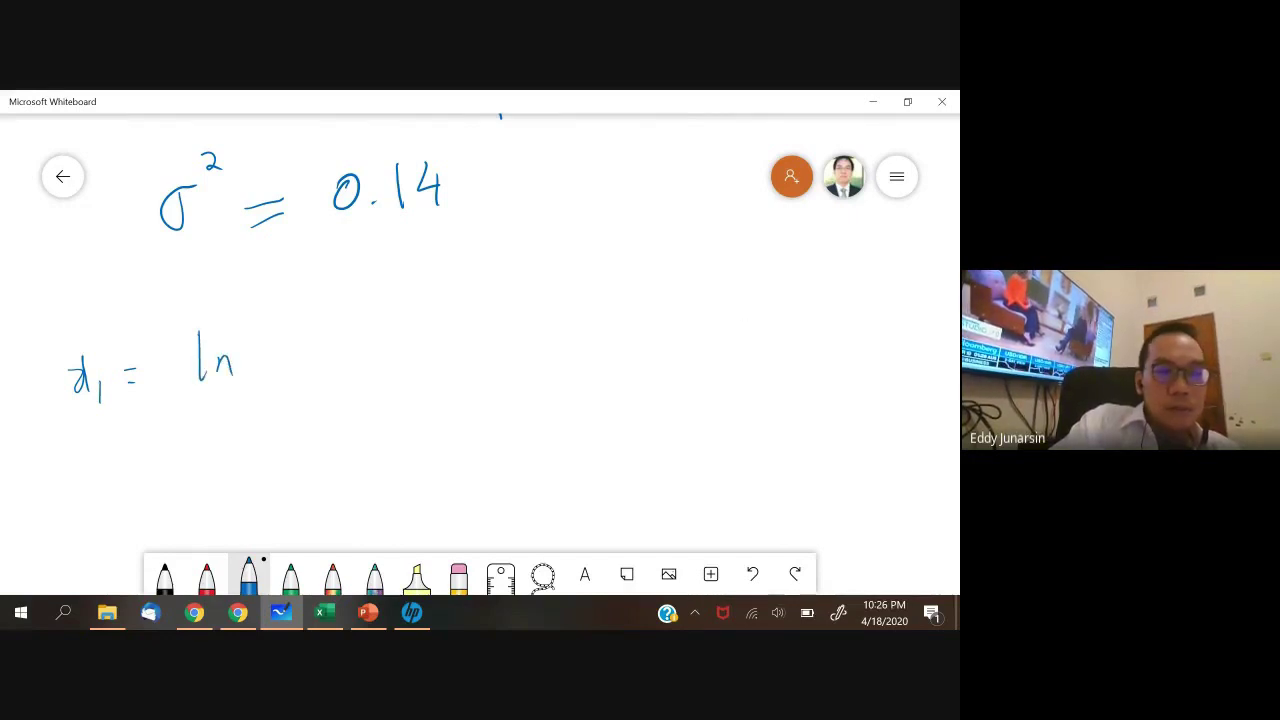
drag(290, 320, 284, 440)
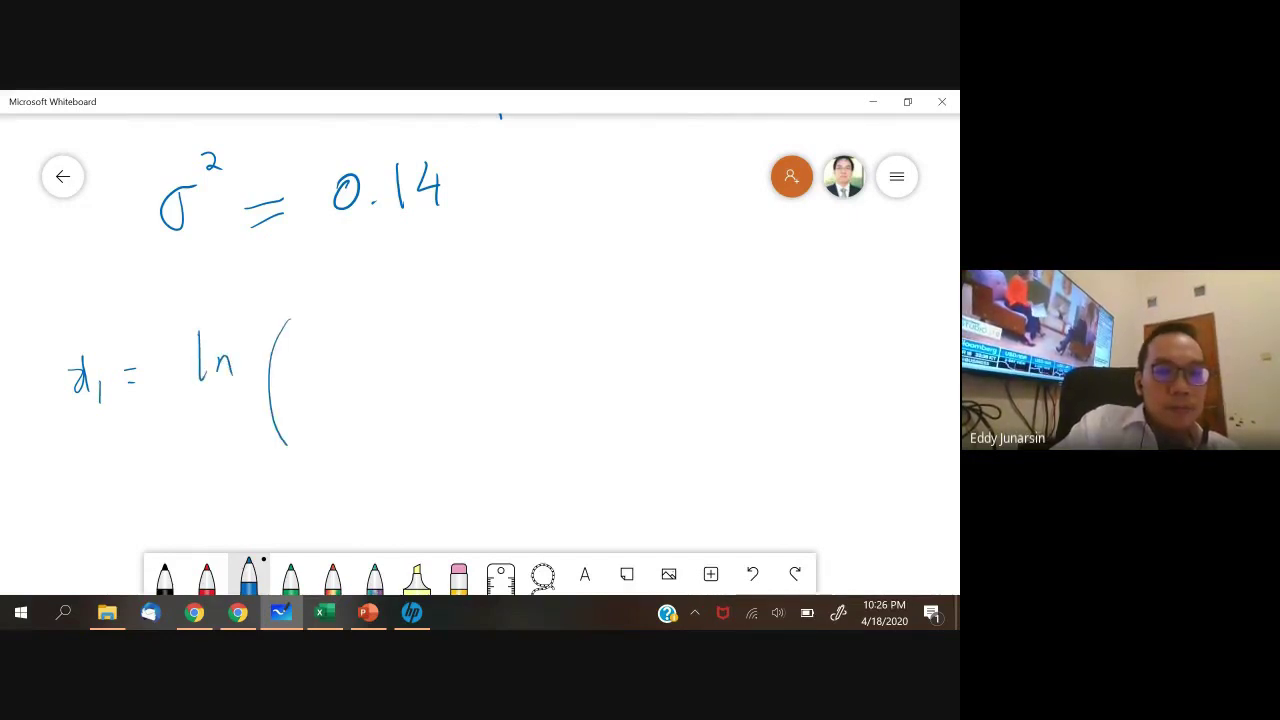
- Write the fraction 67.82 over 70 inside the parenthesis of the d₁ logarithm
drag(635, 257, 565, 385)
scroll(565, 385, up, 8)
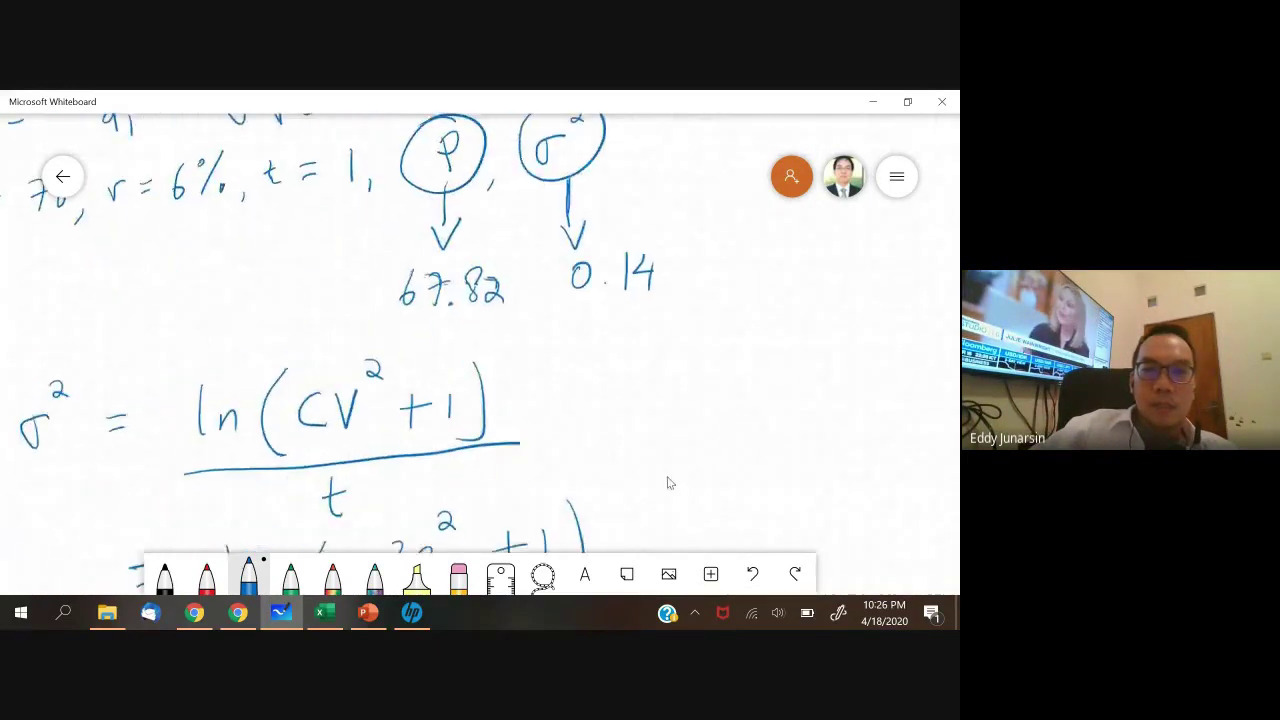
scroll(666, 440, down, 4)
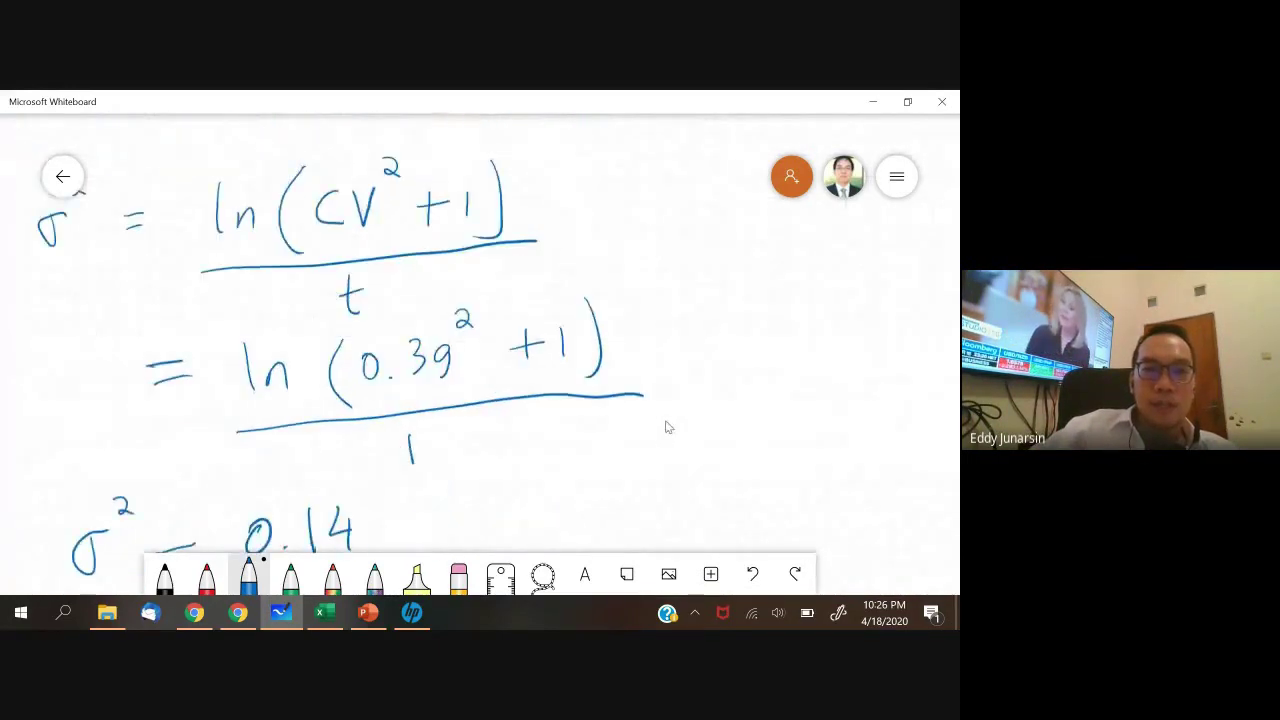
scroll(666, 423, down, 6)
drag(273, 428, 270, 452)
drag(289, 428, 332, 416)
drag(352, 420, 362, 438)
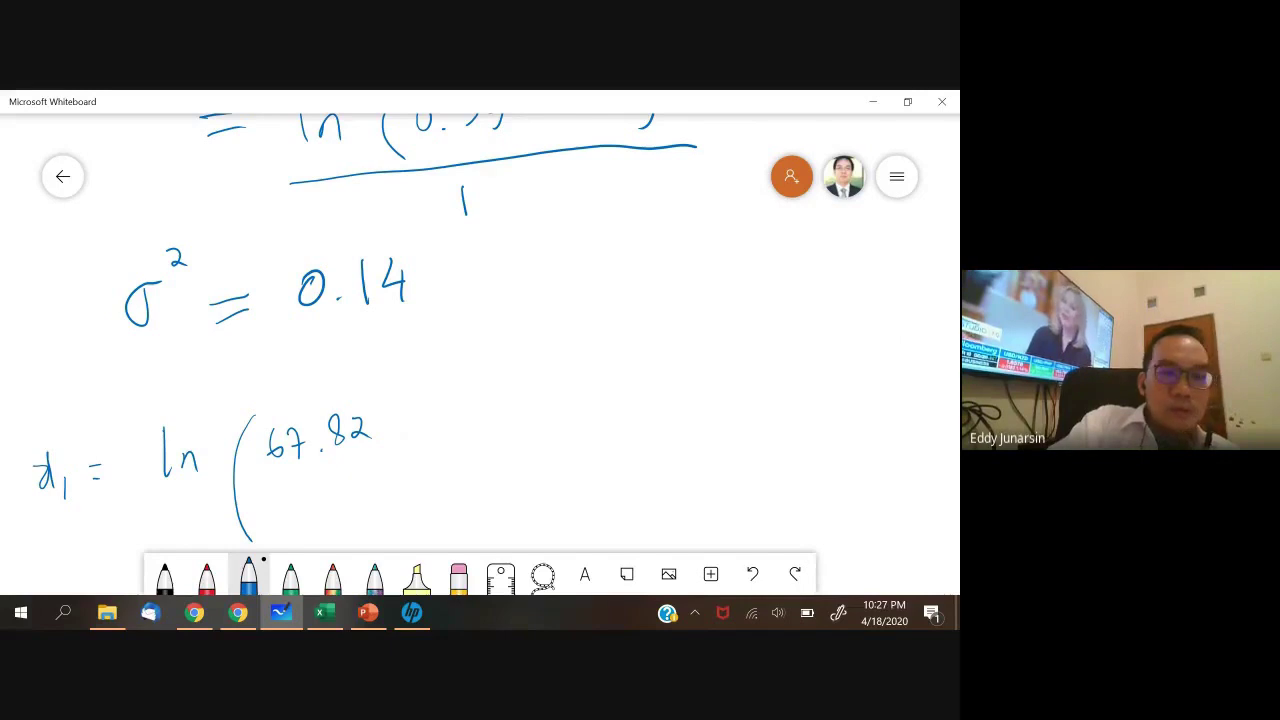
drag(267, 479, 396, 461)
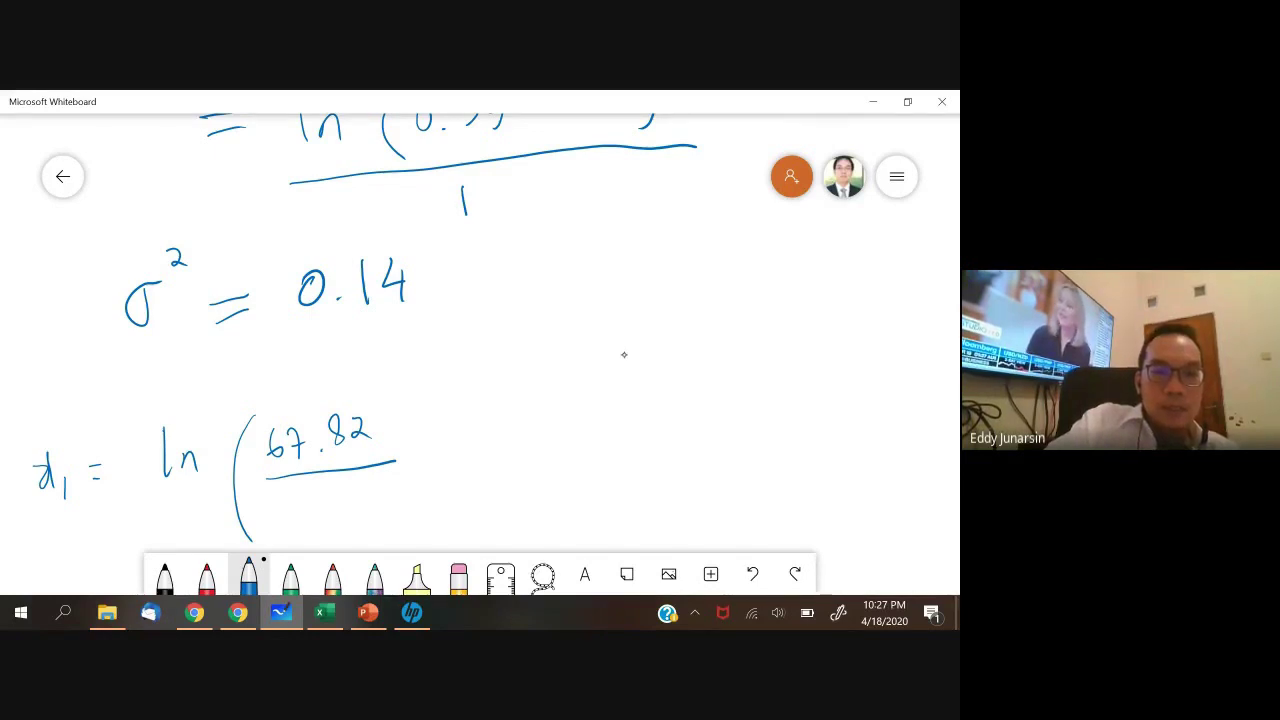
mouse_move(328, 490)
mouse_down()
mouse_move(316, 524)
mouse_move(346, 500)
mouse_up()
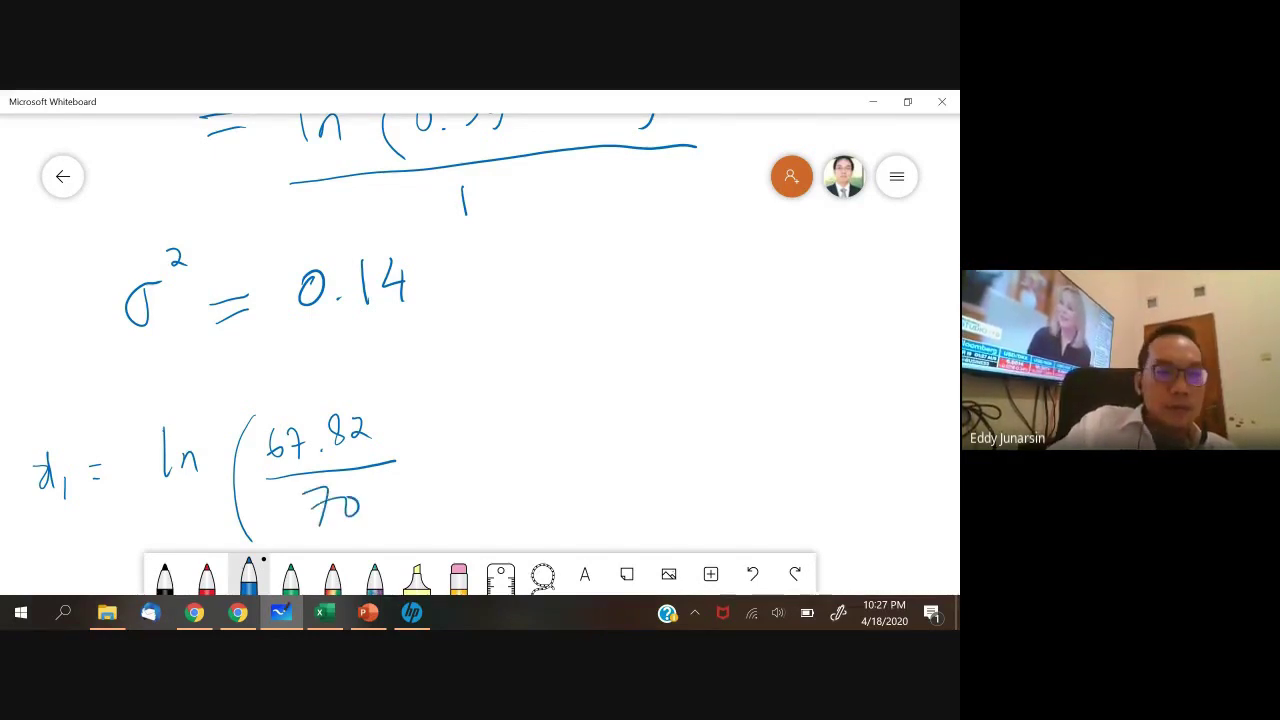
- Close the logarithm's parenthesis and continue the d₁ equation with "+ [6% +"
drag(403, 406, 427, 522)
drag(450, 447, 479, 440)
drag(463, 431, 463, 461)
mouse_move(546, 391)
mouse_down()
mouse_move(530, 493)
mouse_move(565, 493)
mouse_up()
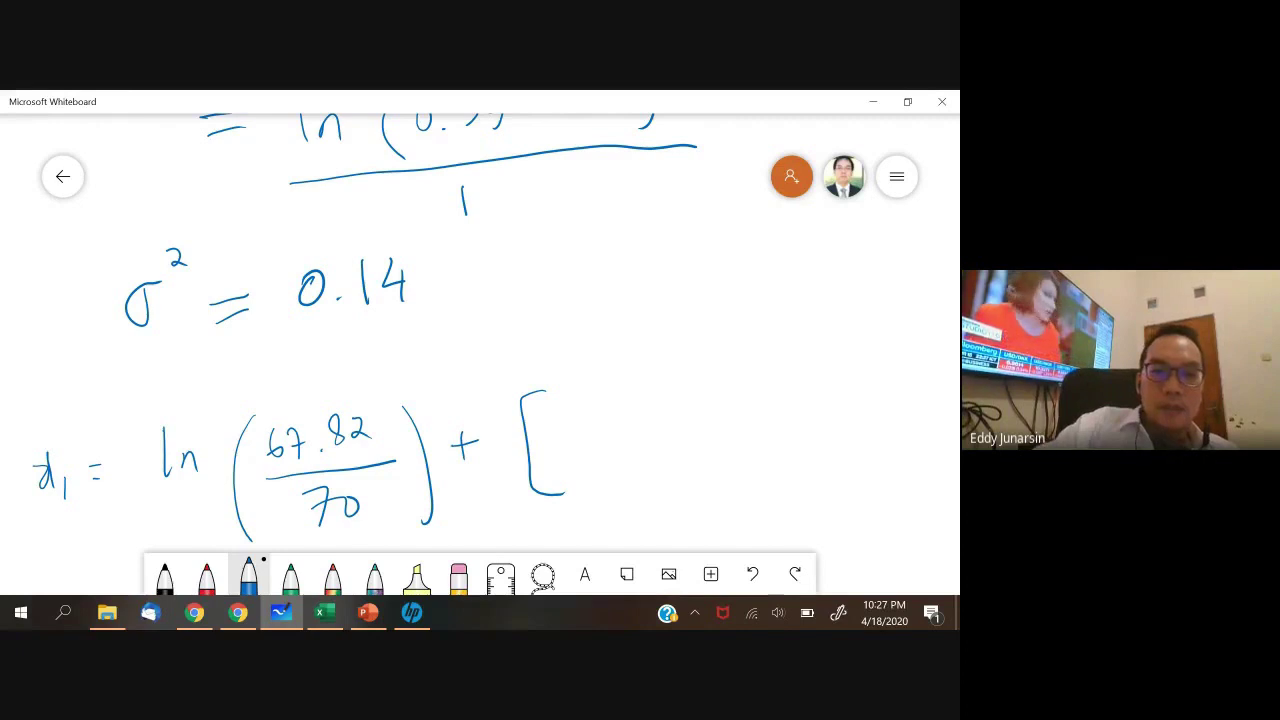
scroll(360, 330, down, 3)
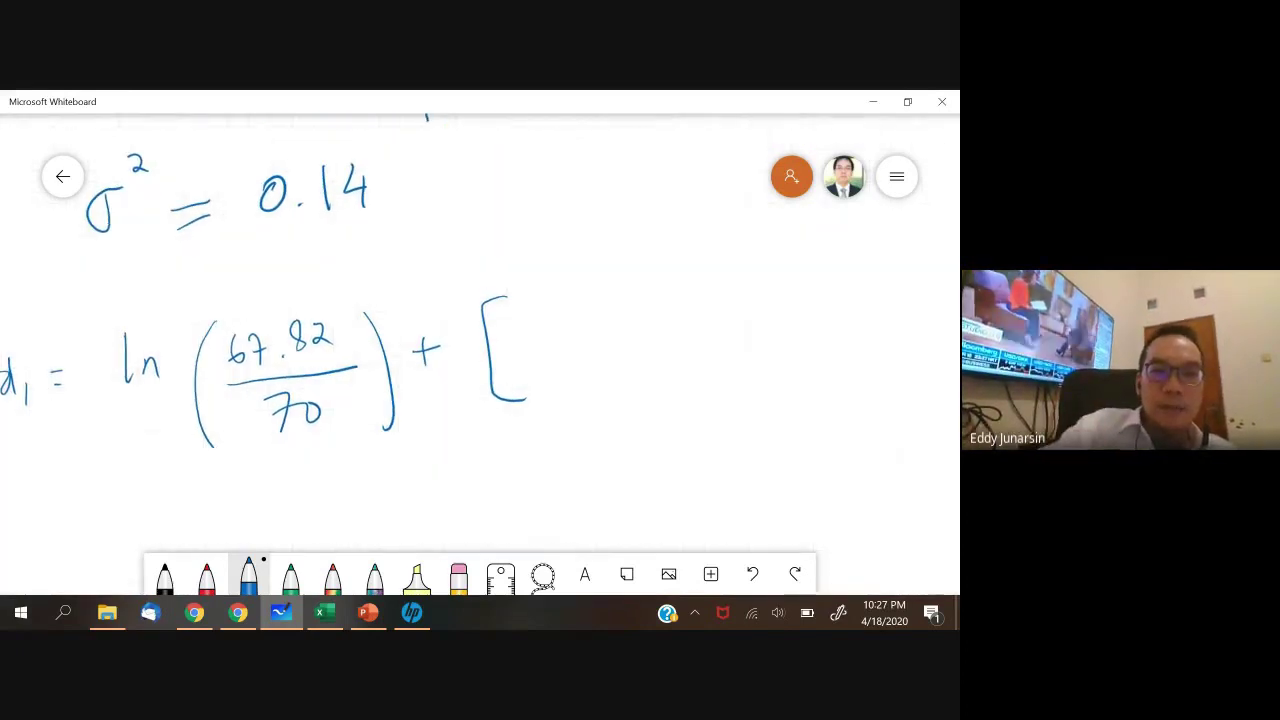
scroll(360, 330, left, 2)
mouse_move(613, 321)
mouse_down()
mouse_move(604, 350)
mouse_move(633, 319)
mouse_up()
mouse_move(655, 311)
mouse_down()
mouse_move(640, 356)
mouse_move(658, 358)
mouse_up()
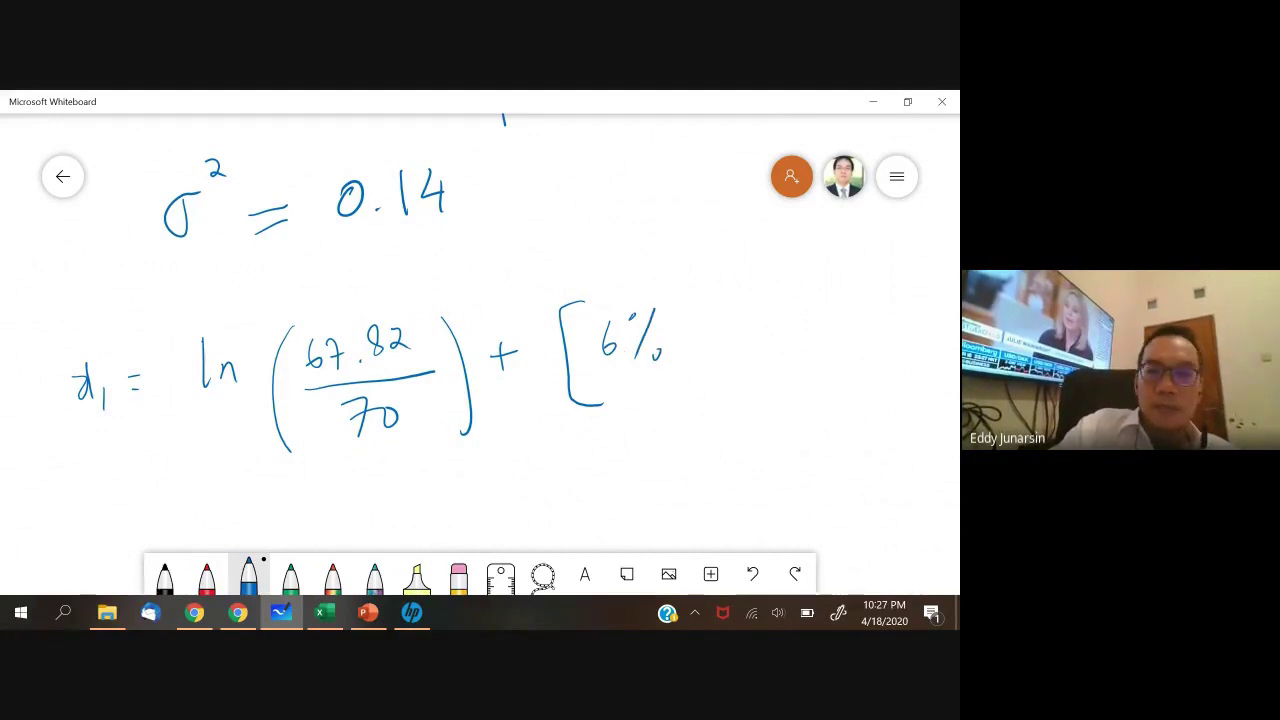
drag(709, 313, 707, 343)
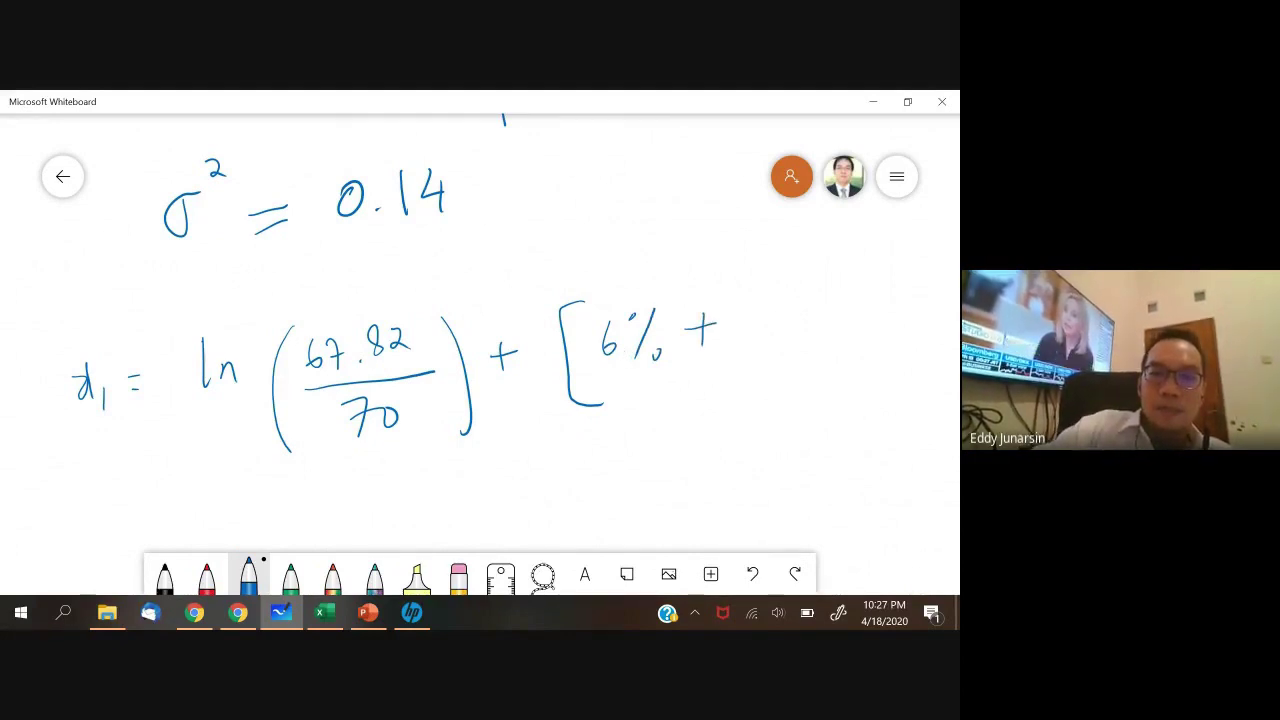
scroll(385, 283, right, 1)
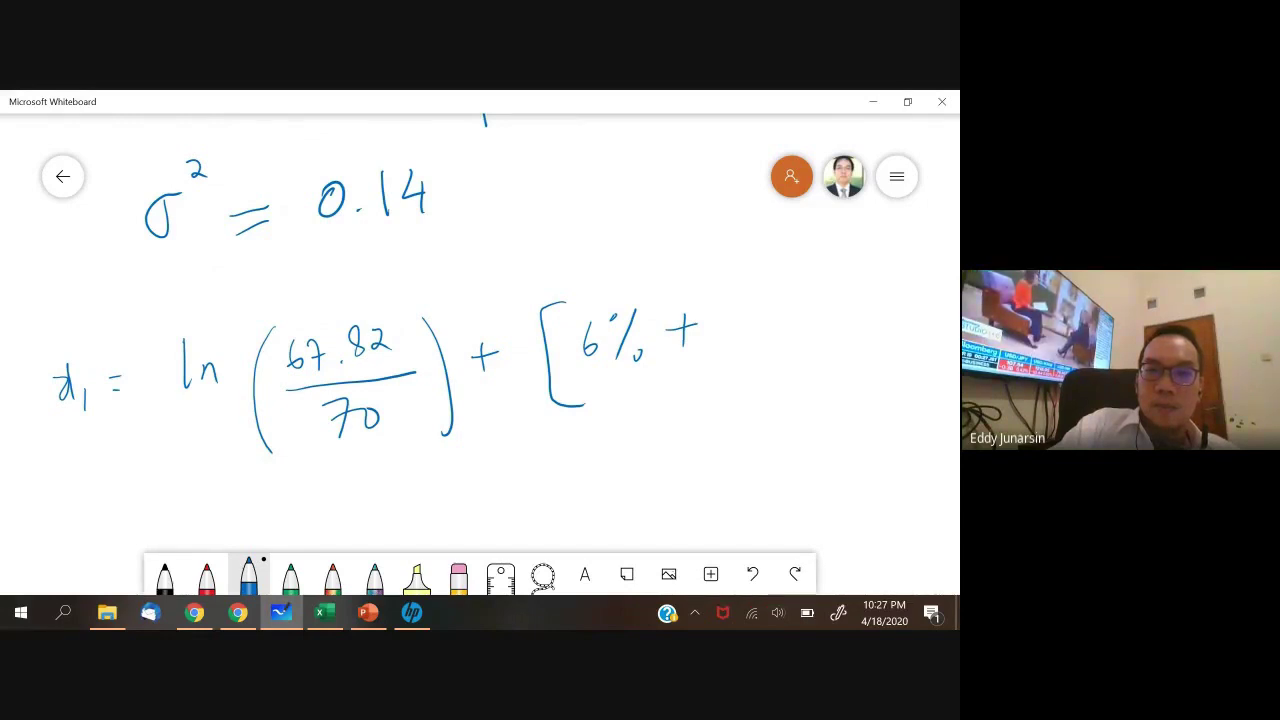
drag(752, 312, 778, 287)
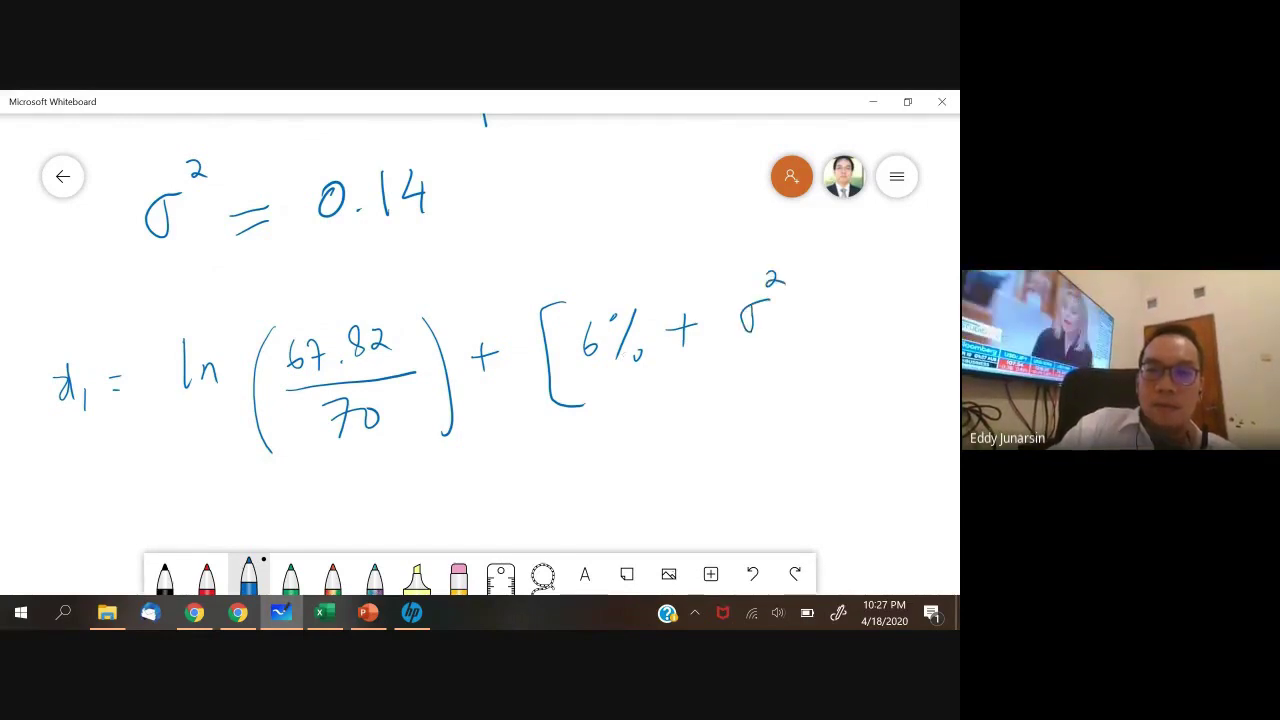
click(458, 575)
drag(776, 280, 758, 320)
click(248, 575)
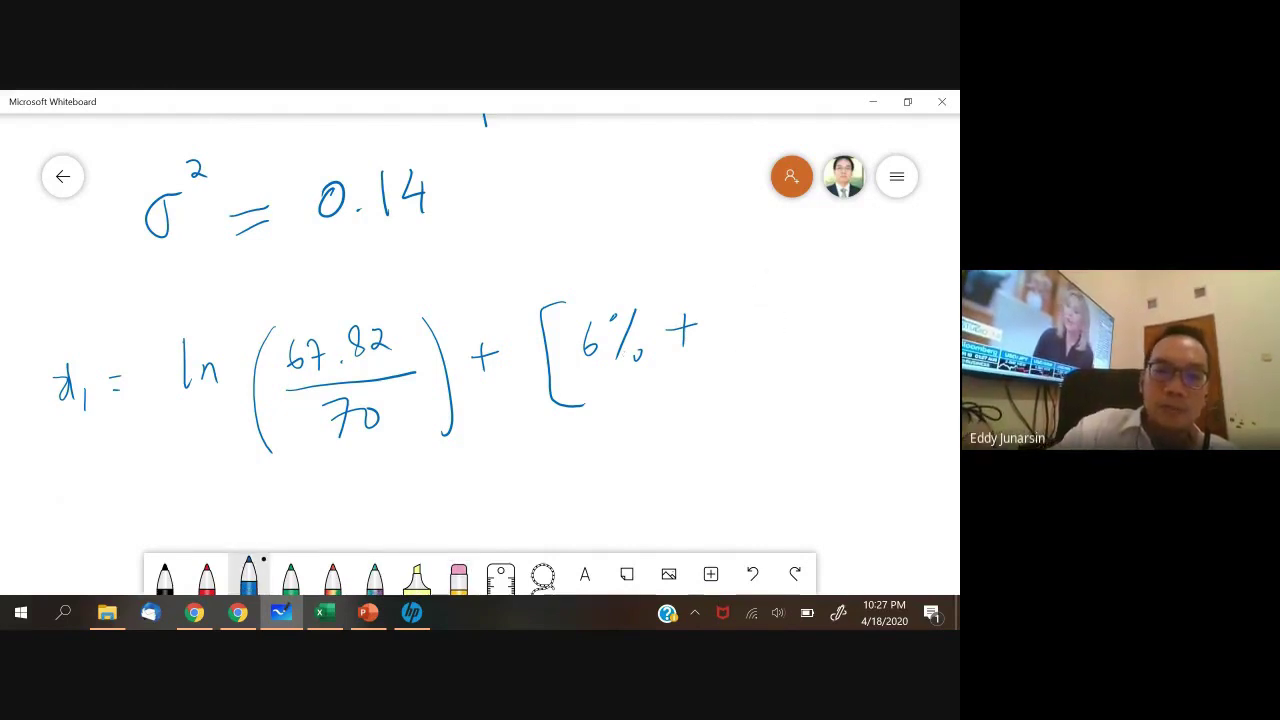
- Complete the bracketed d₁ term with 0.14 over 2, close the bracket and multiply it by 1
mouse_move(725, 337)
mouse_down()
mouse_move(731, 307)
mouse_move(806, 318)
mouse_move(805, 330)
mouse_up()
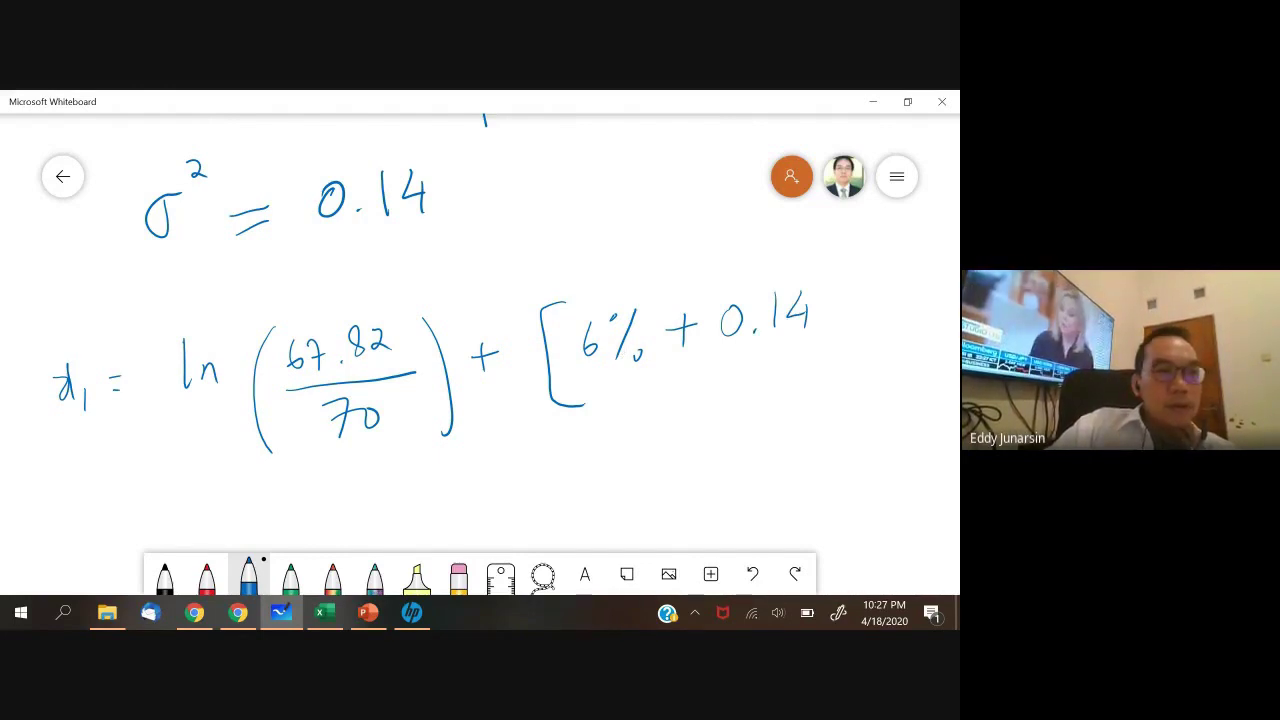
mouse_move(723, 349)
mouse_down()
mouse_move(801, 342)
mouse_move(777, 381)
mouse_up()
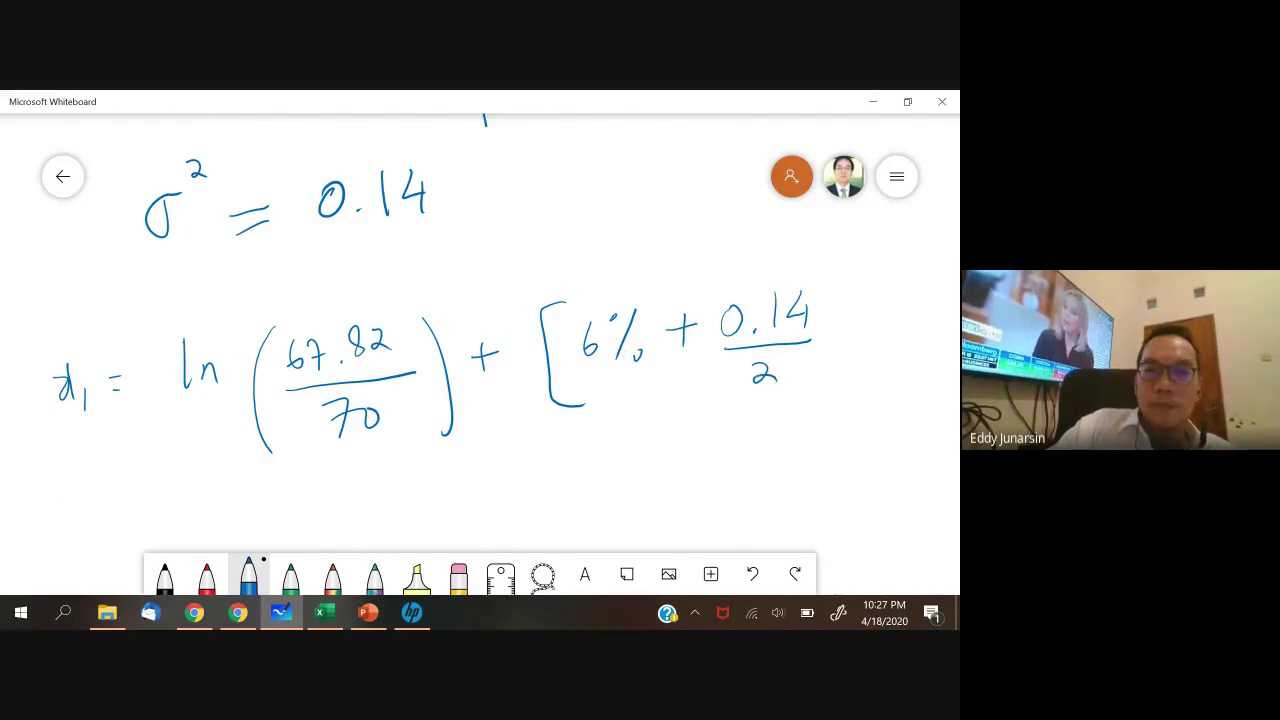
mouse_move(833, 285)
mouse_down()
mouse_move(847, 312)
mouse_move(834, 381)
mouse_up()
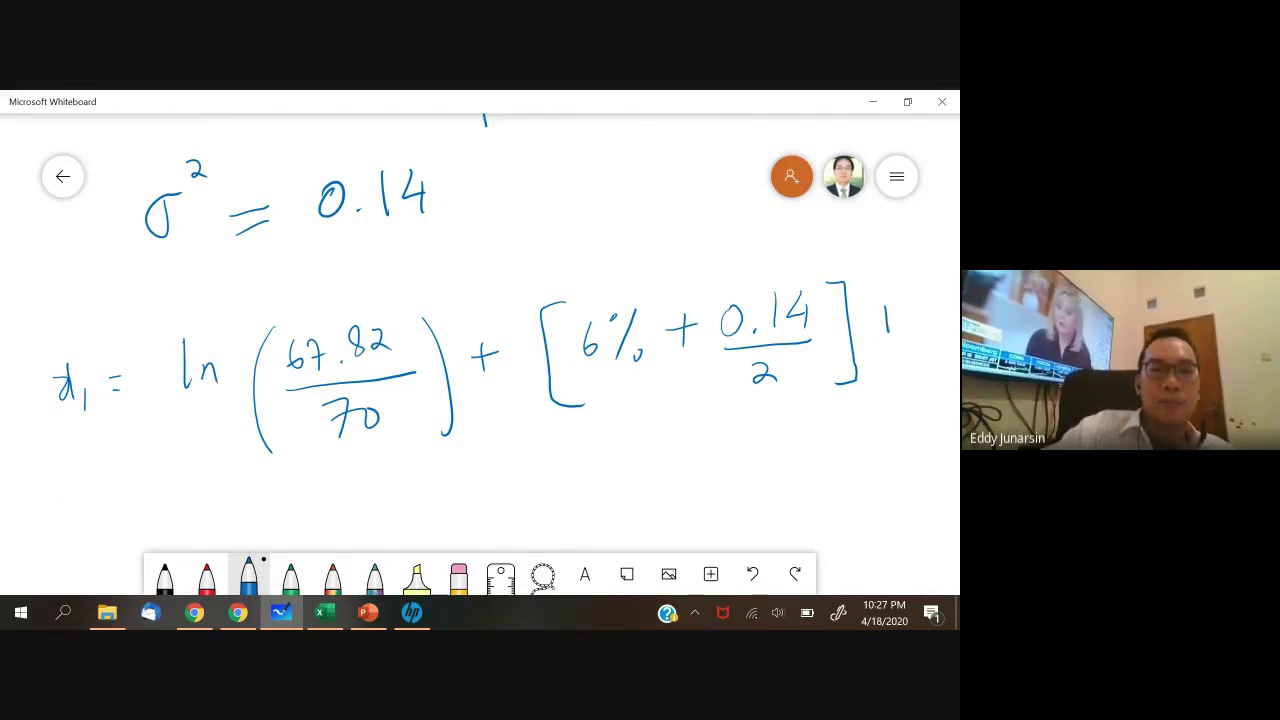
- Write the equation d₂ = d₁ − (σ√t) beneath the d₁ equation
drag(480, 480, 517, 393)
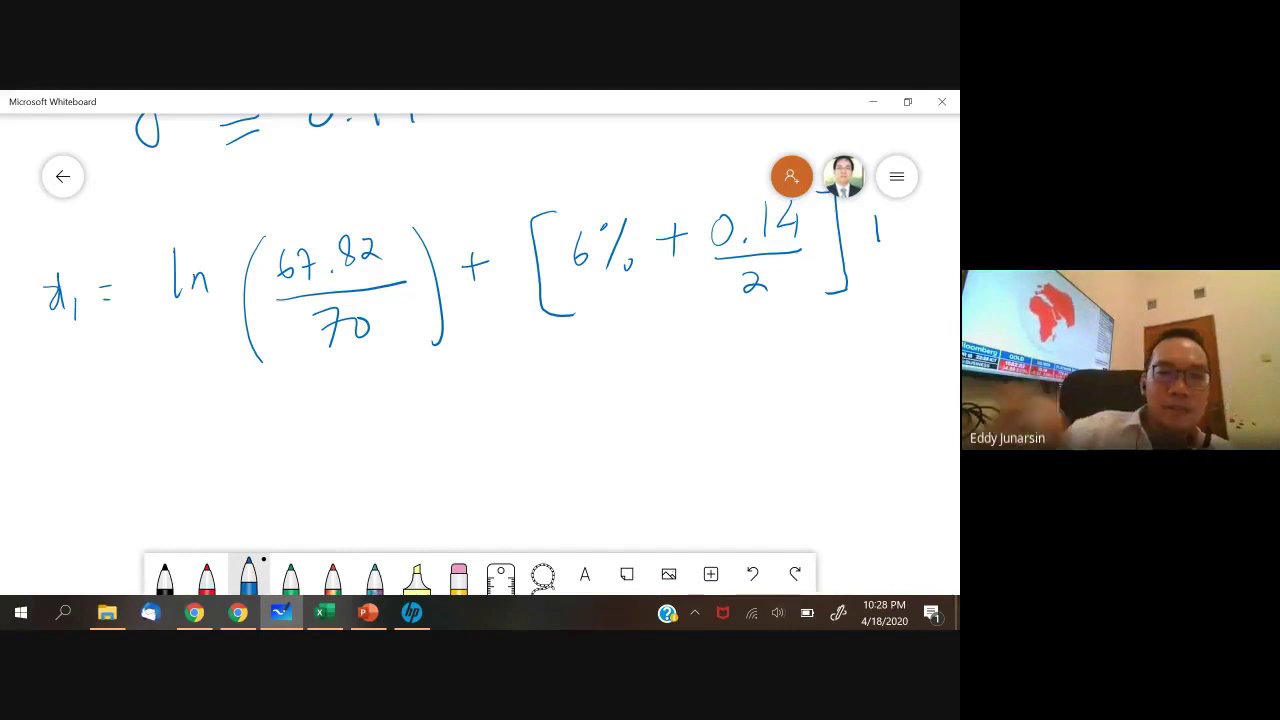
drag(480, 330, 535, 260)
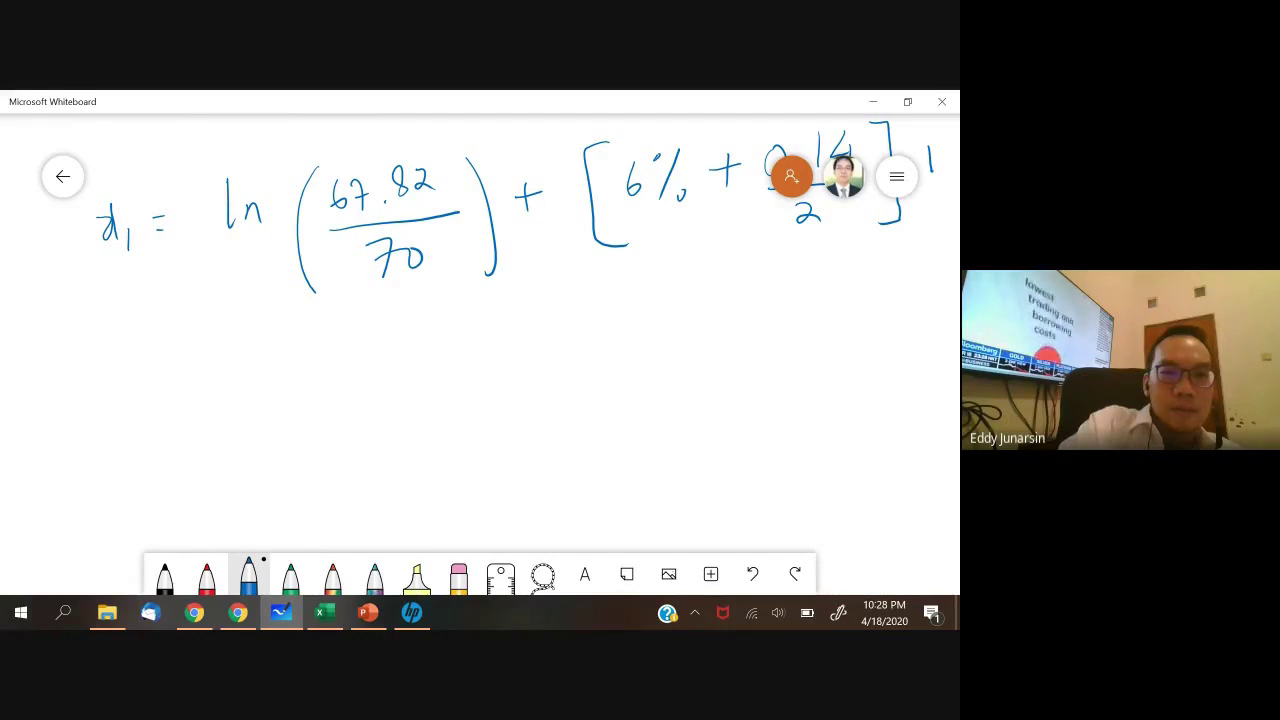
drag(117, 396, 121, 415)
drag(182, 384, 194, 382)
drag(181, 398, 195, 397)
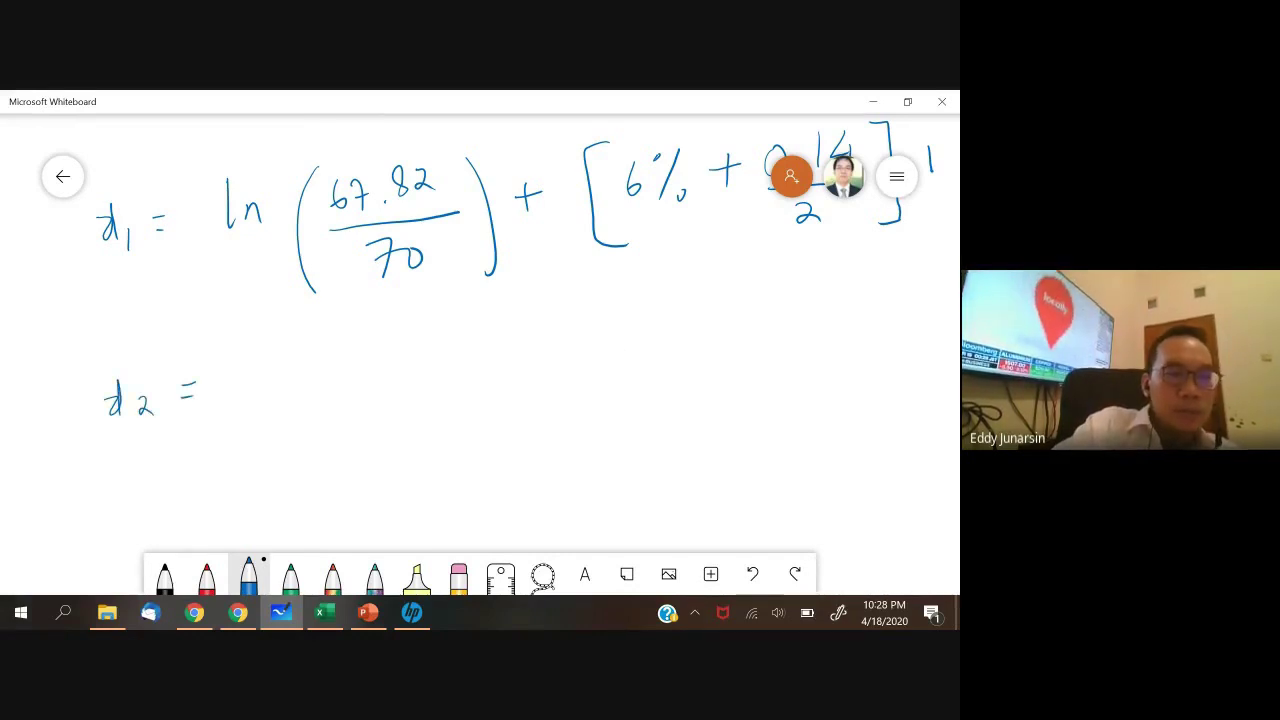
drag(270, 372, 276, 396)
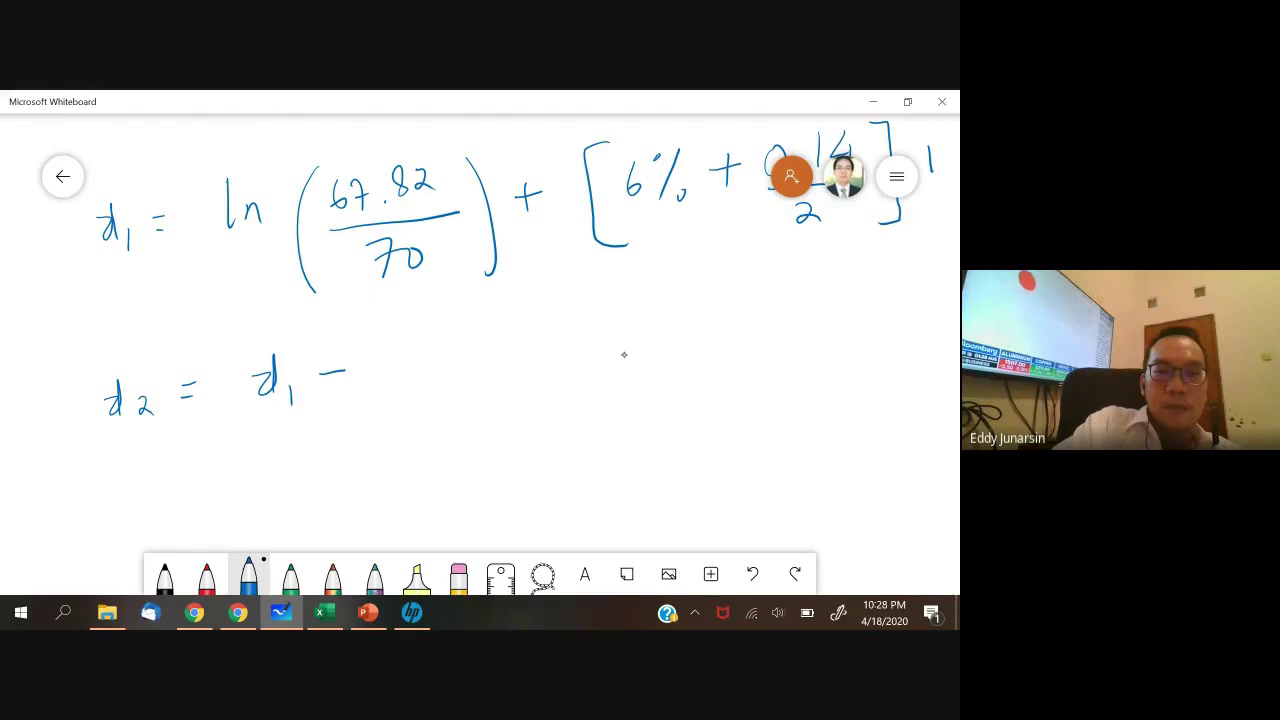
mouse_move(396, 324)
mouse_down()
mouse_move(375, 366)
mouse_move(402, 398)
mouse_up()
drag(421, 349, 420, 345)
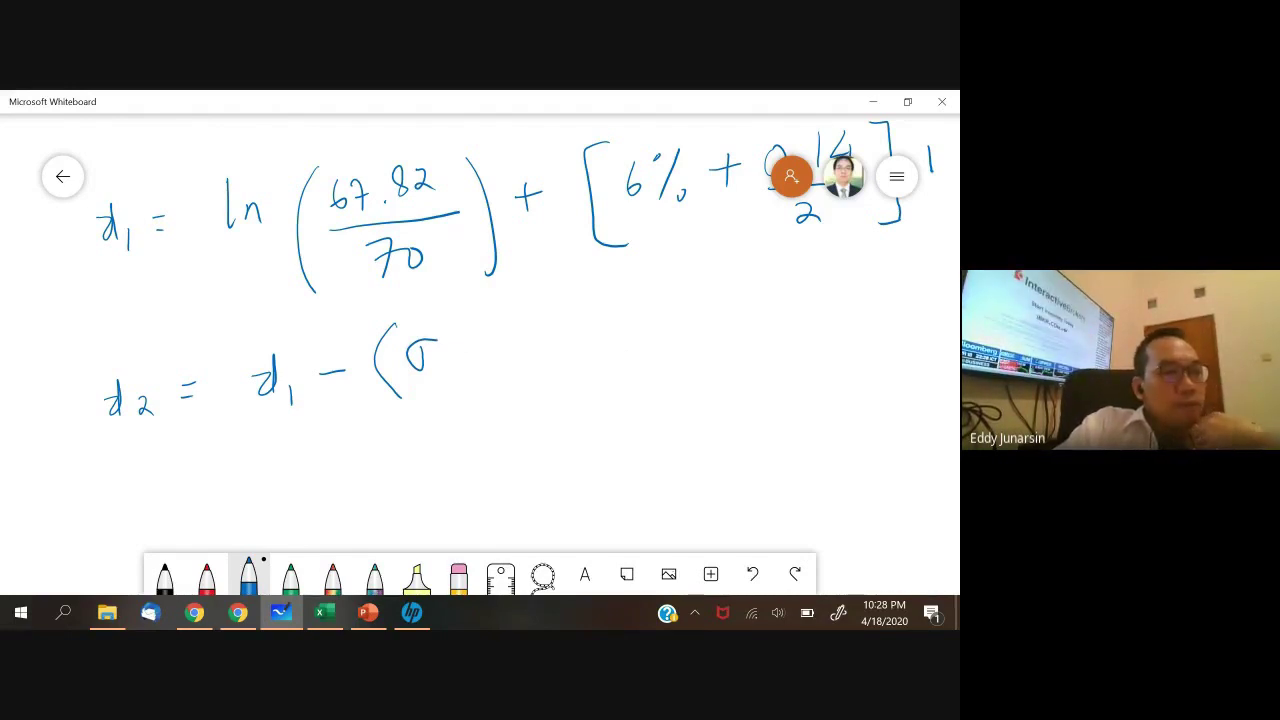
mouse_move(452, 360)
mouse_down()
mouse_move(462, 372)
mouse_move(490, 322)
mouse_move(528, 316)
mouse_move(514, 366)
mouse_move(516, 350)
mouse_up()
drag(544, 303, 562, 377)
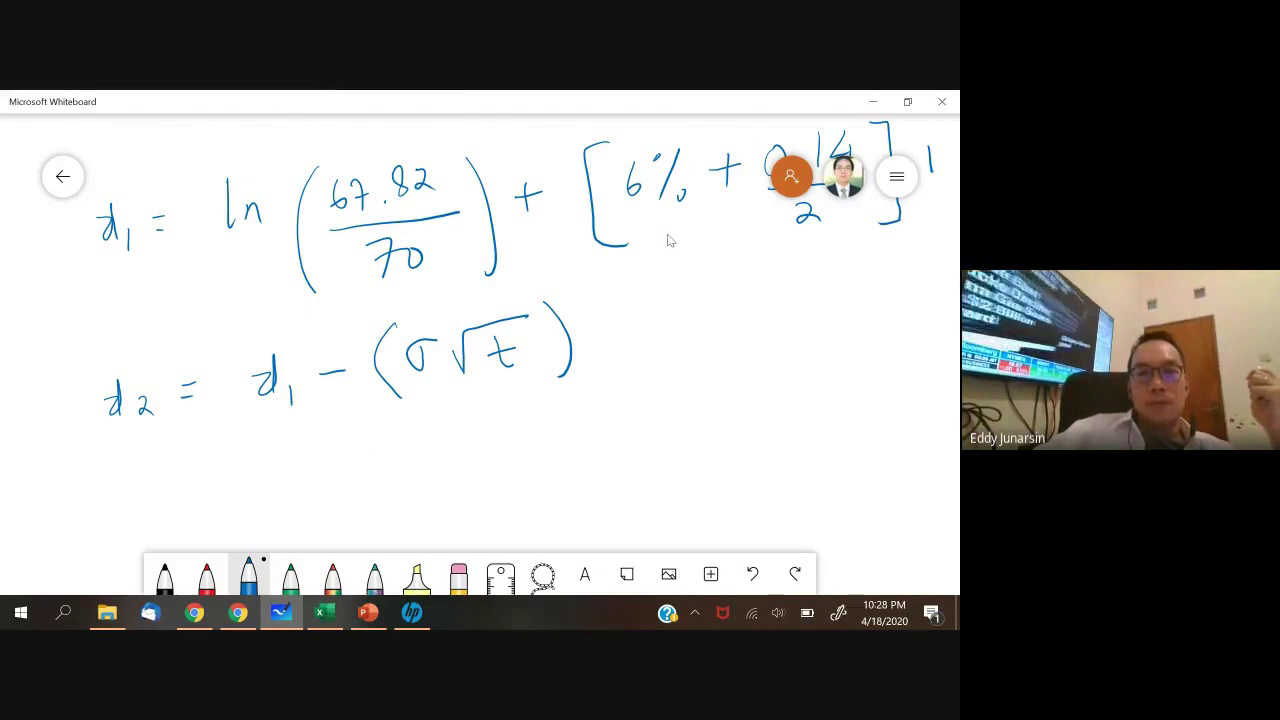
- Review the option inputs x, r, t, P and σ² and the σ² derivation above the d₁ equation
scroll(657, 294, up, 5)
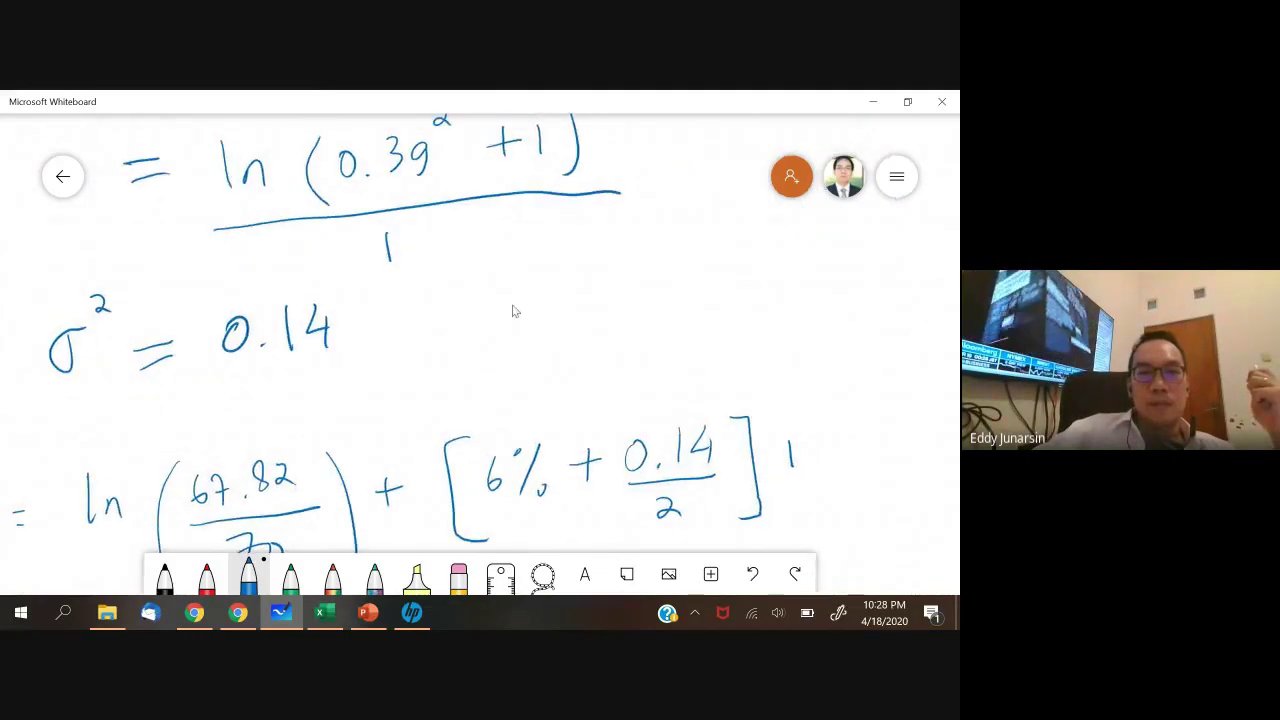
scroll(550, 260, up, 3)
scroll(706, 249, up, 7)
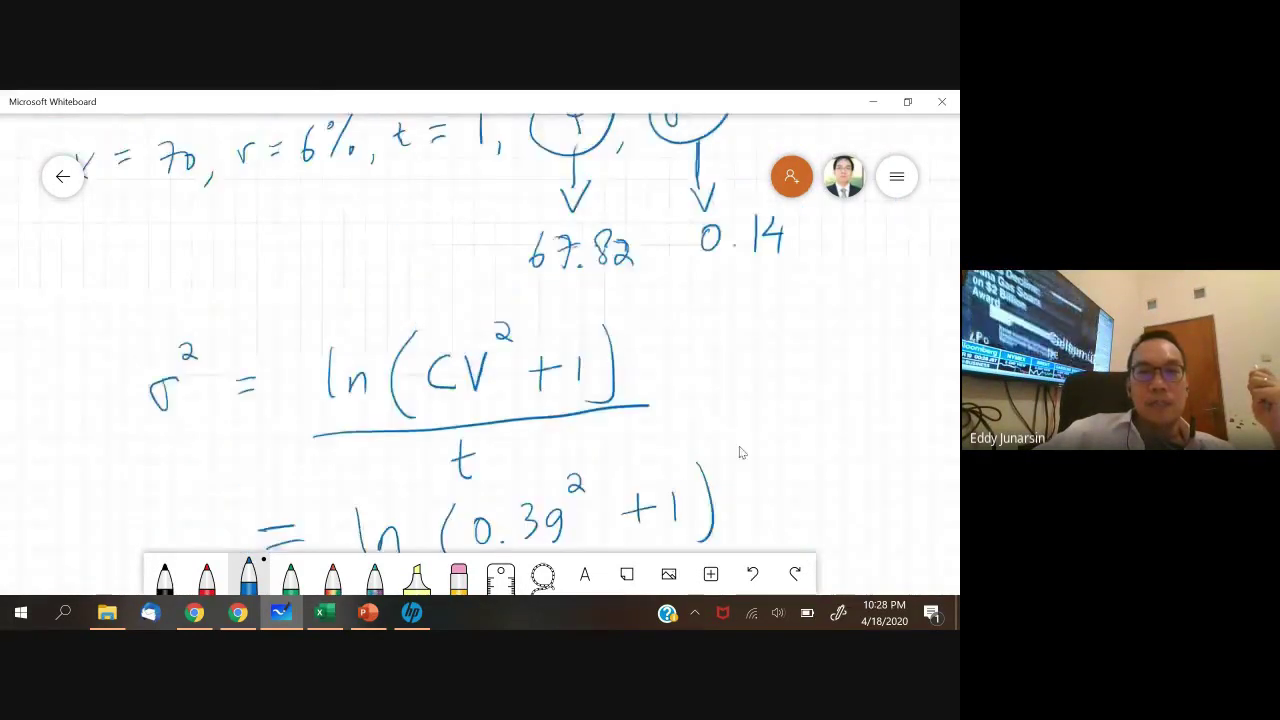
scroll(470, 440, up, 5)
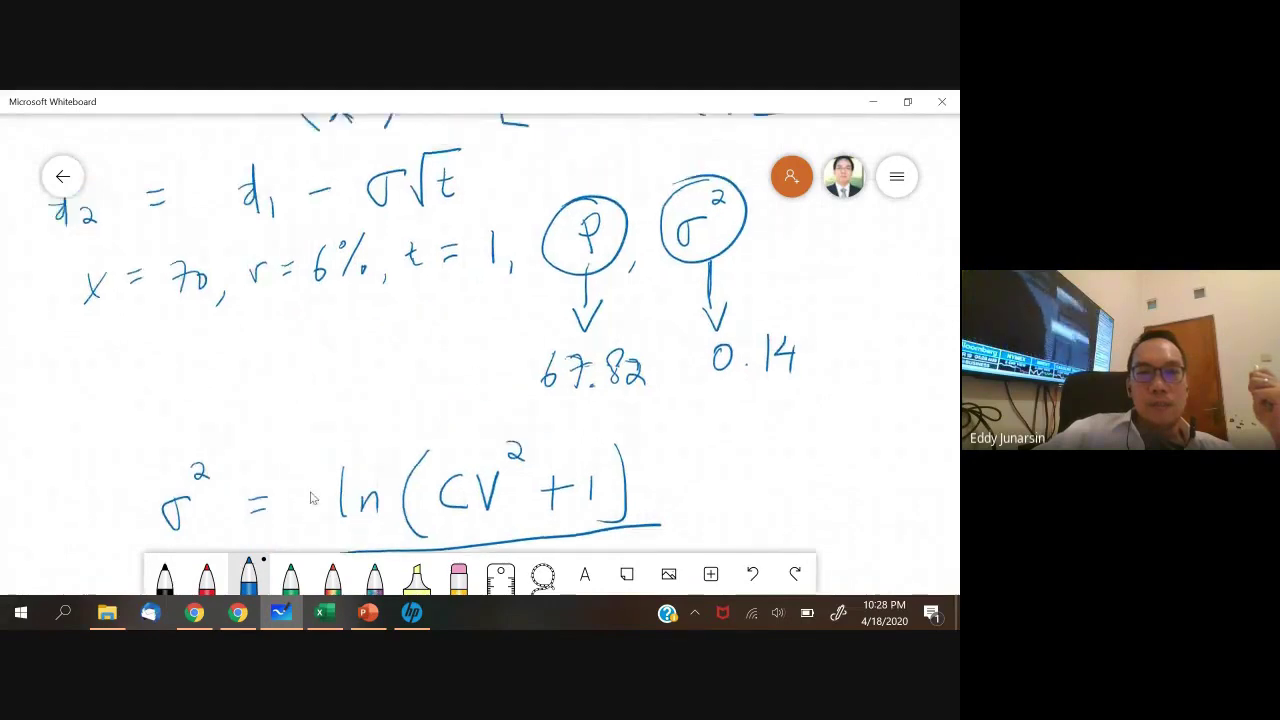
scroll(461, 459, down, 7)
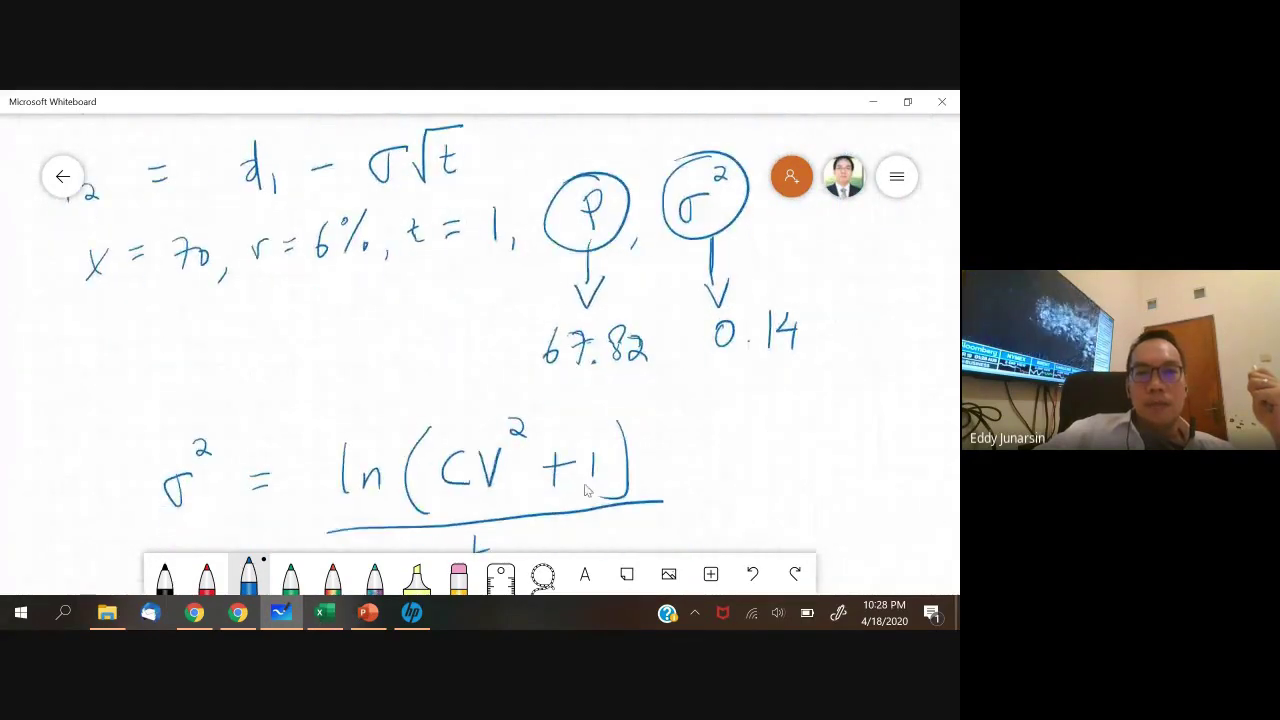
scroll(806, 443, down, 7)
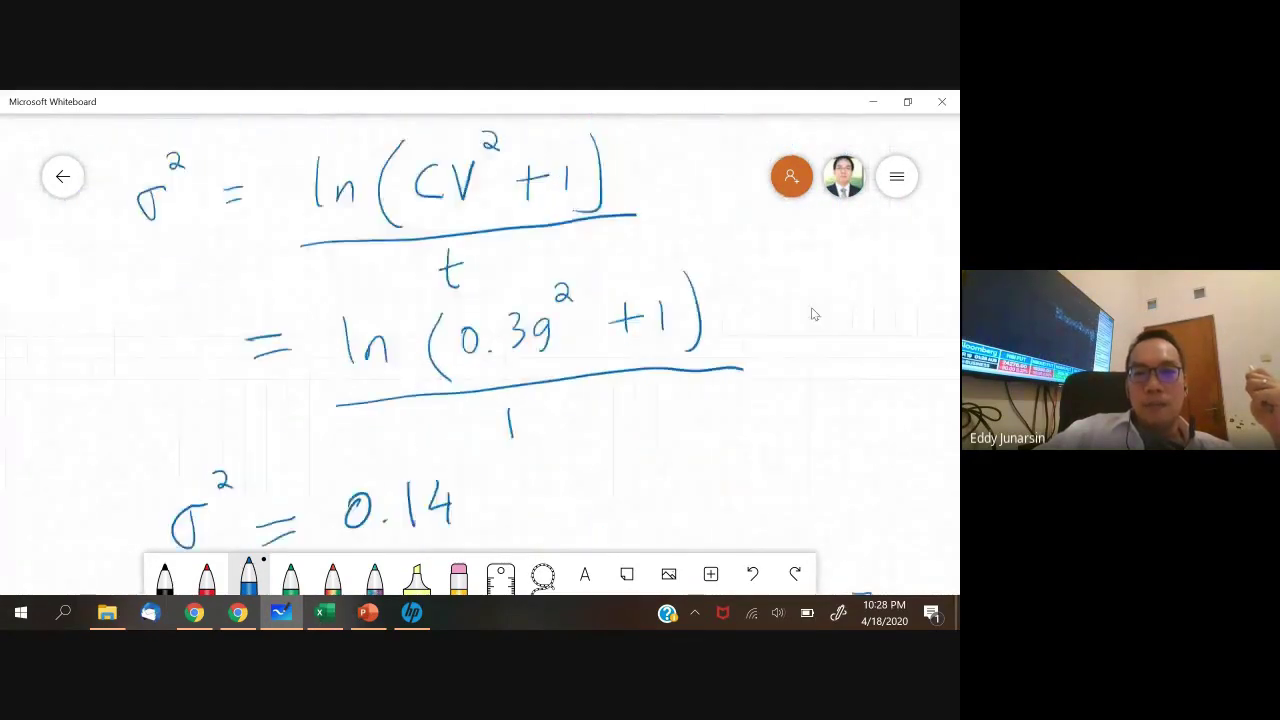
- Shift the right-hand side of the d₁ equation upward and undo the move
drag(680, 547, 680, 318)
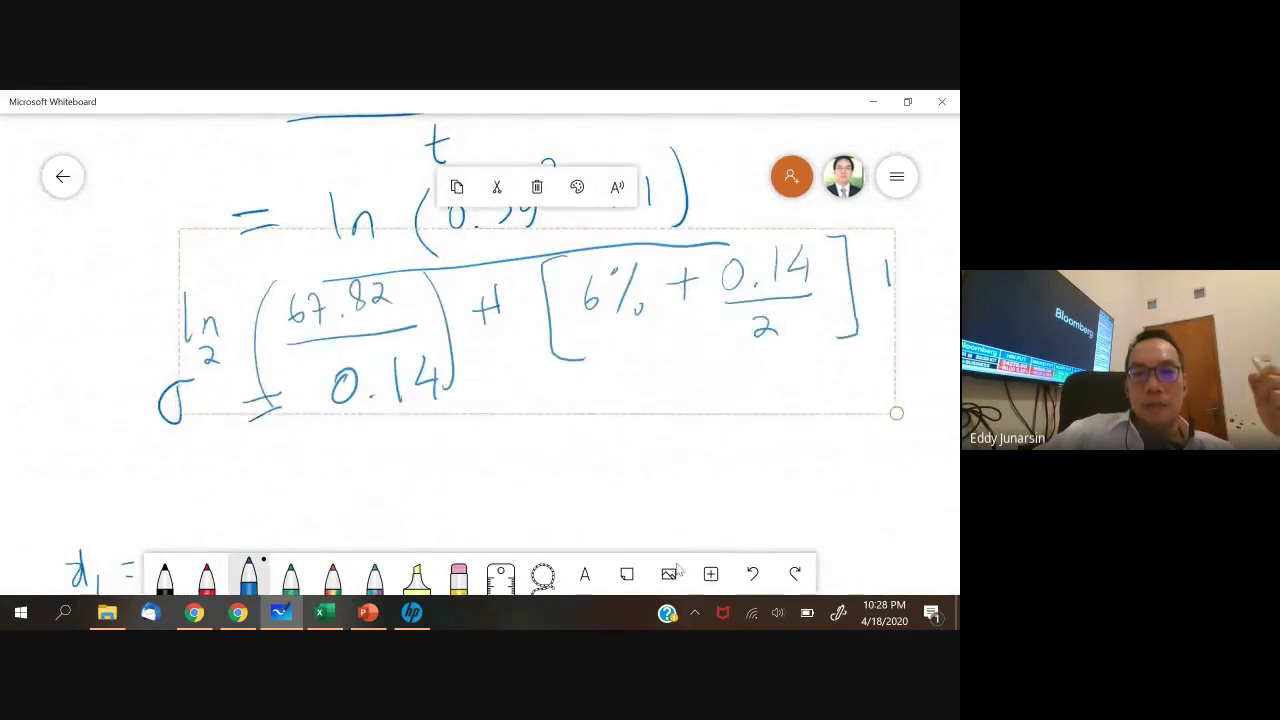
click(752, 573)
- Erase σ√t and the closing parenthesis from the d₂ equation and write √0.14 after the opening parenthesis
scroll(46, 480, down, 5)
drag(837, 514, 817, 423)
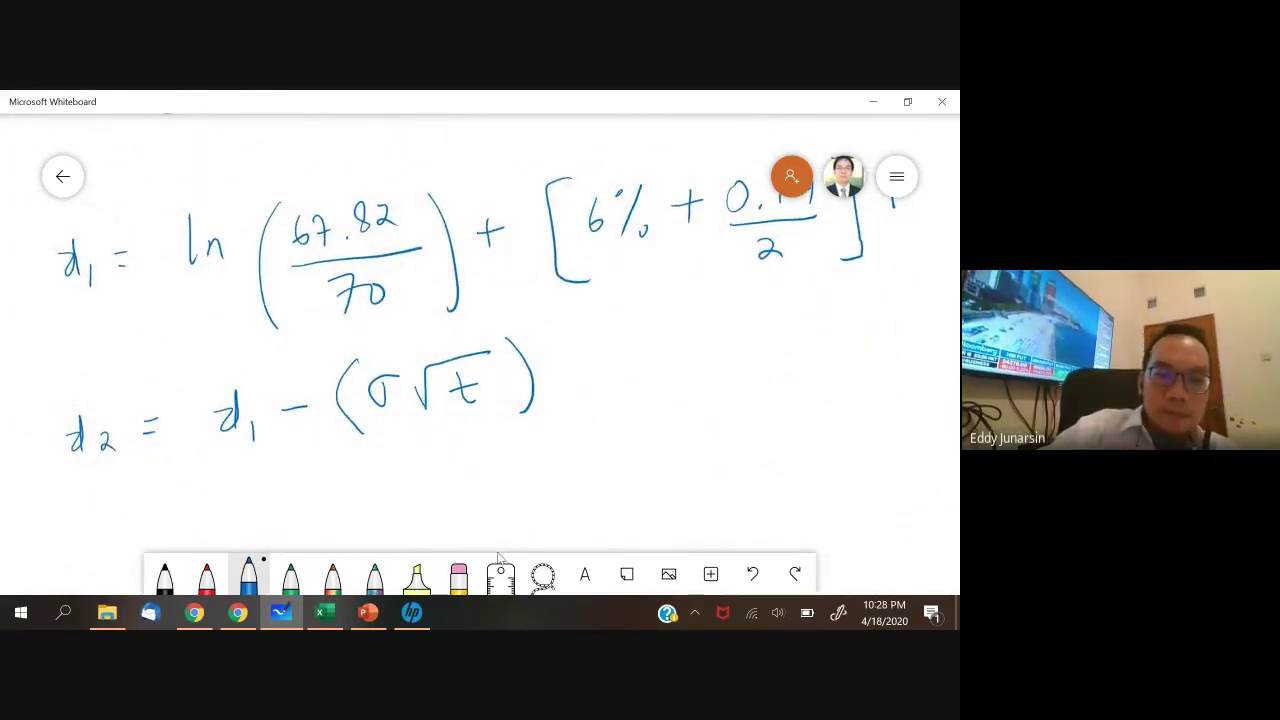
click(458, 575)
mouse_move(420, 375)
mouse_down()
mouse_move(391, 397)
mouse_move(481, 378)
mouse_move(545, 400)
mouse_up()
click(248, 575)
drag(385, 394, 486, 345)
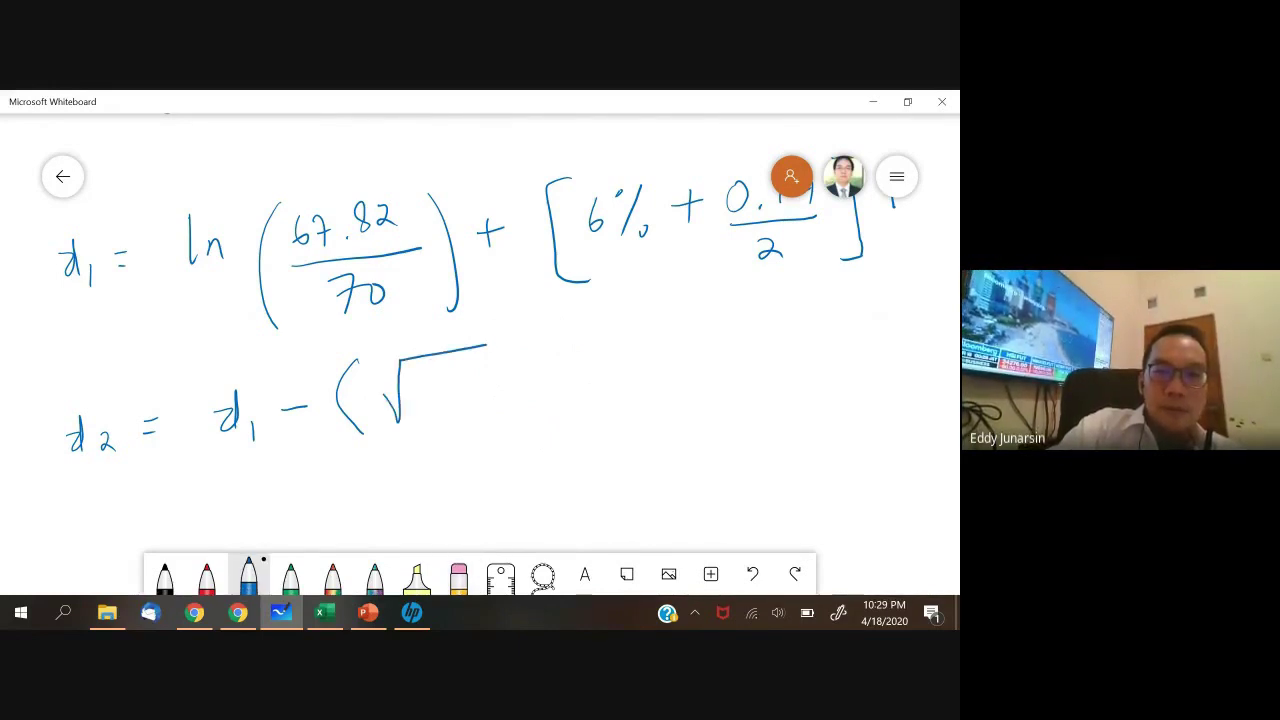
drag(420, 386, 468, 408)
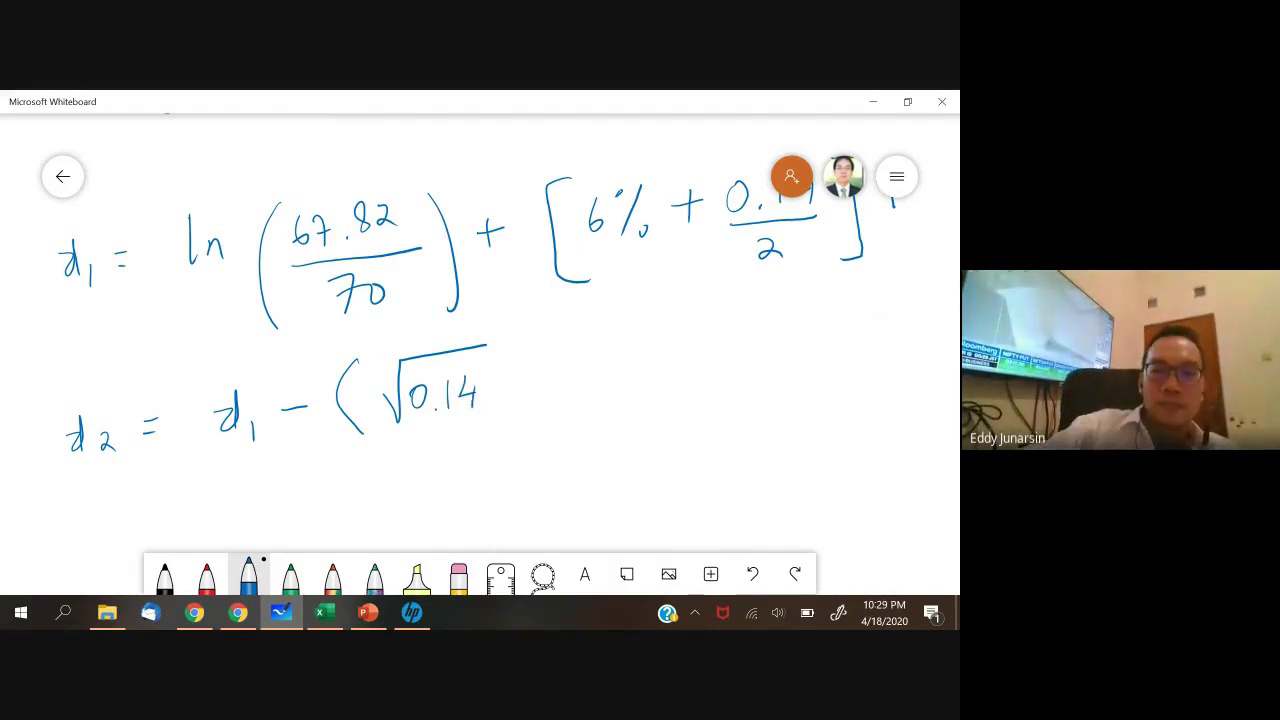
- Write √1 after √0.14 in the d₂ equation and close the parenthesis
drag(737, 280, 764, 445)
scroll(709, 337, down, 3)
scroll(700, 362, up, 8)
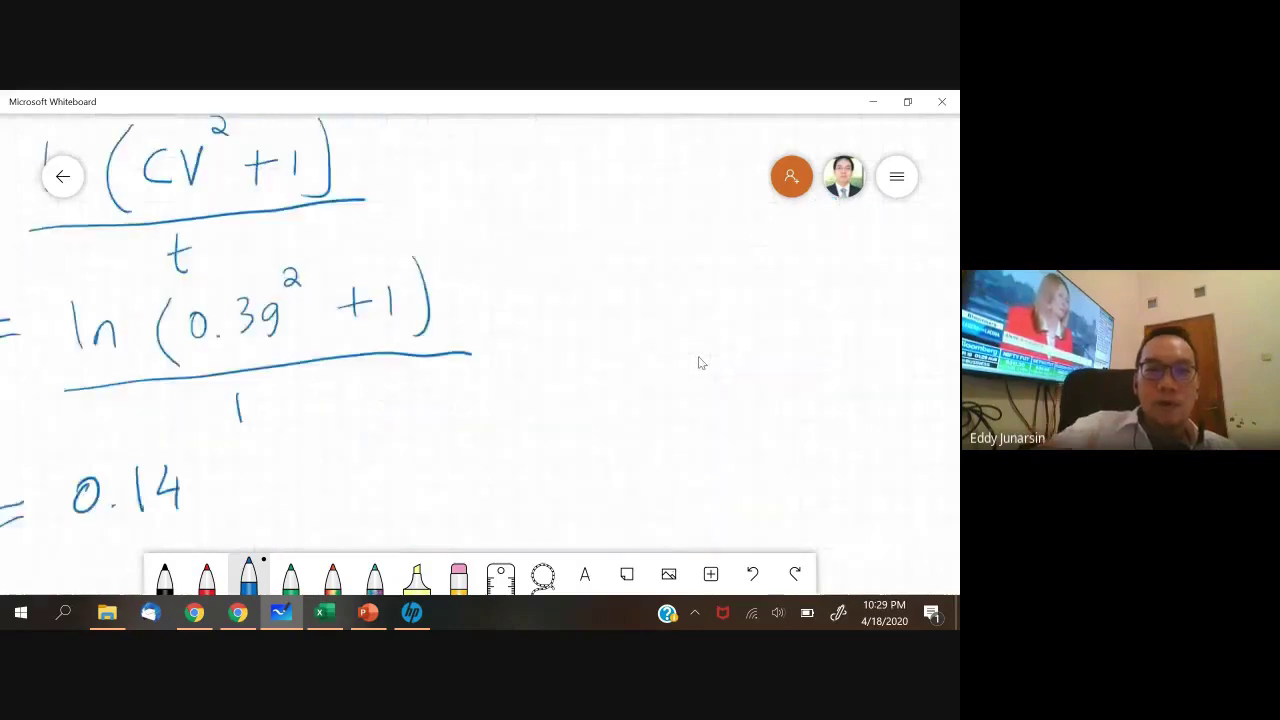
scroll(700, 450, down, 5)
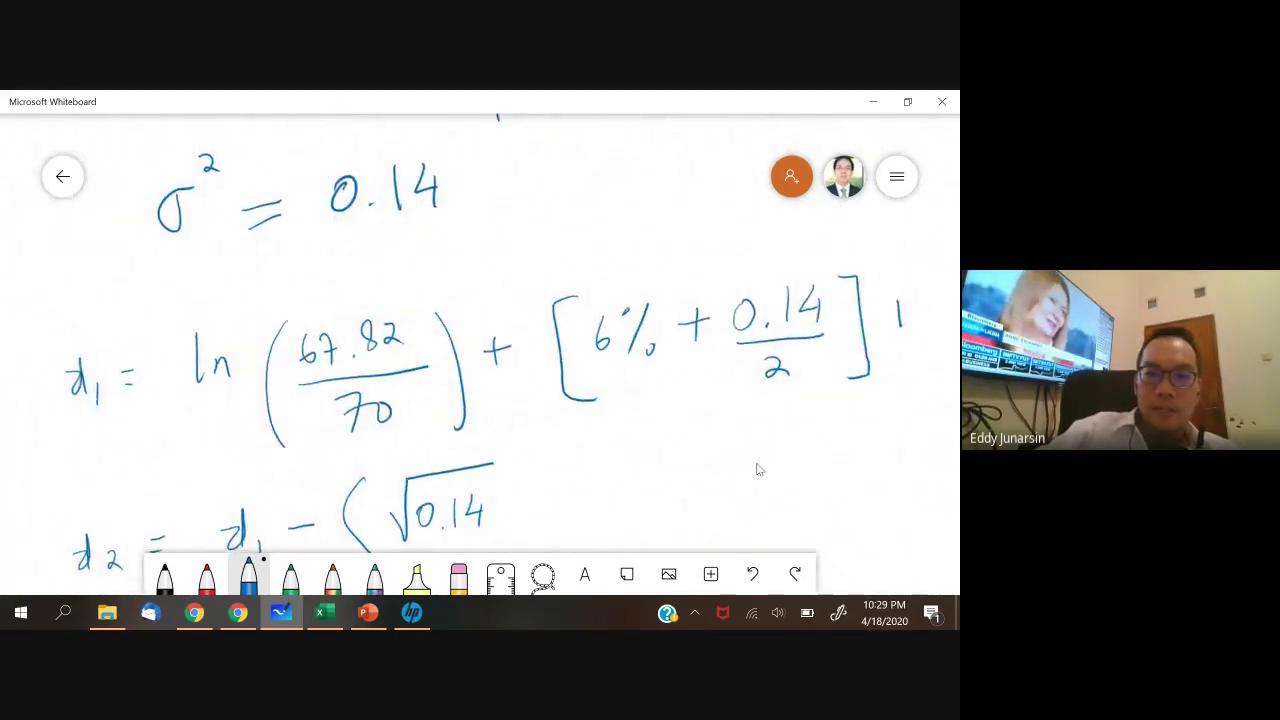
scroll(717, 510, down, 3)
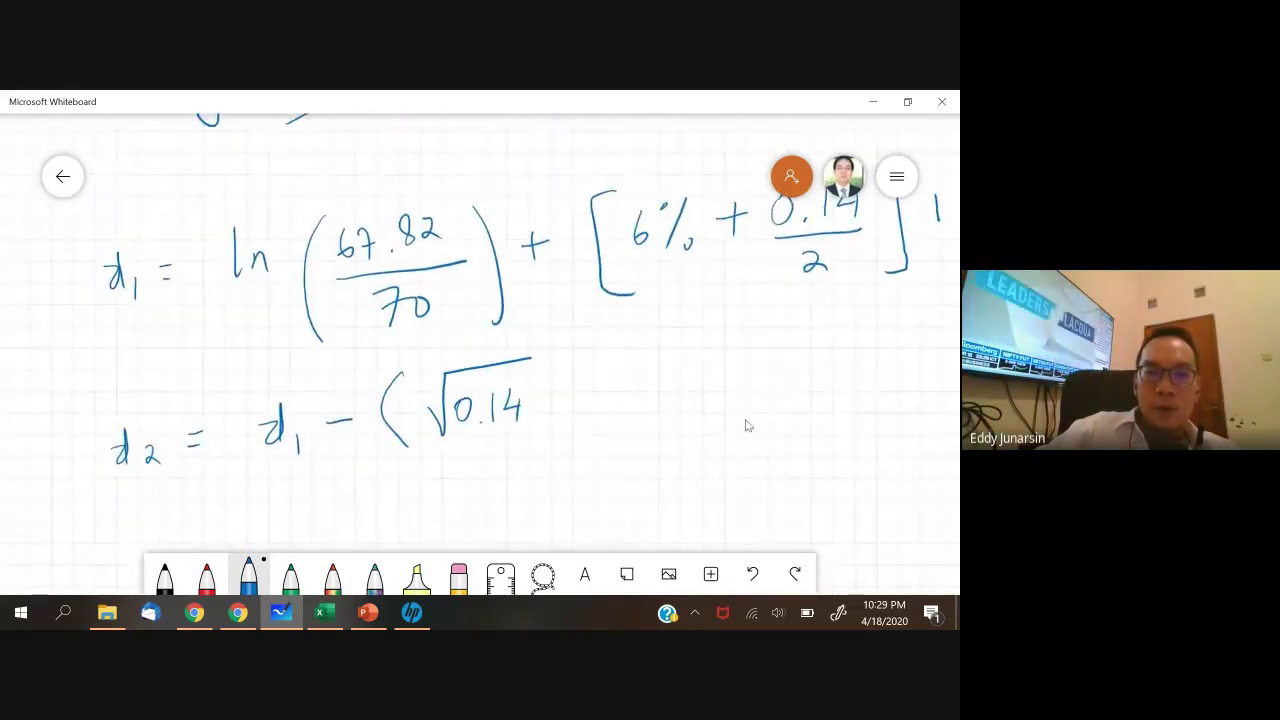
scroll(743, 423, up, 1)
mouse_move(547, 398)
mouse_down()
mouse_move(556, 420)
mouse_move(624, 357)
mouse_move(591, 407)
mouse_up()
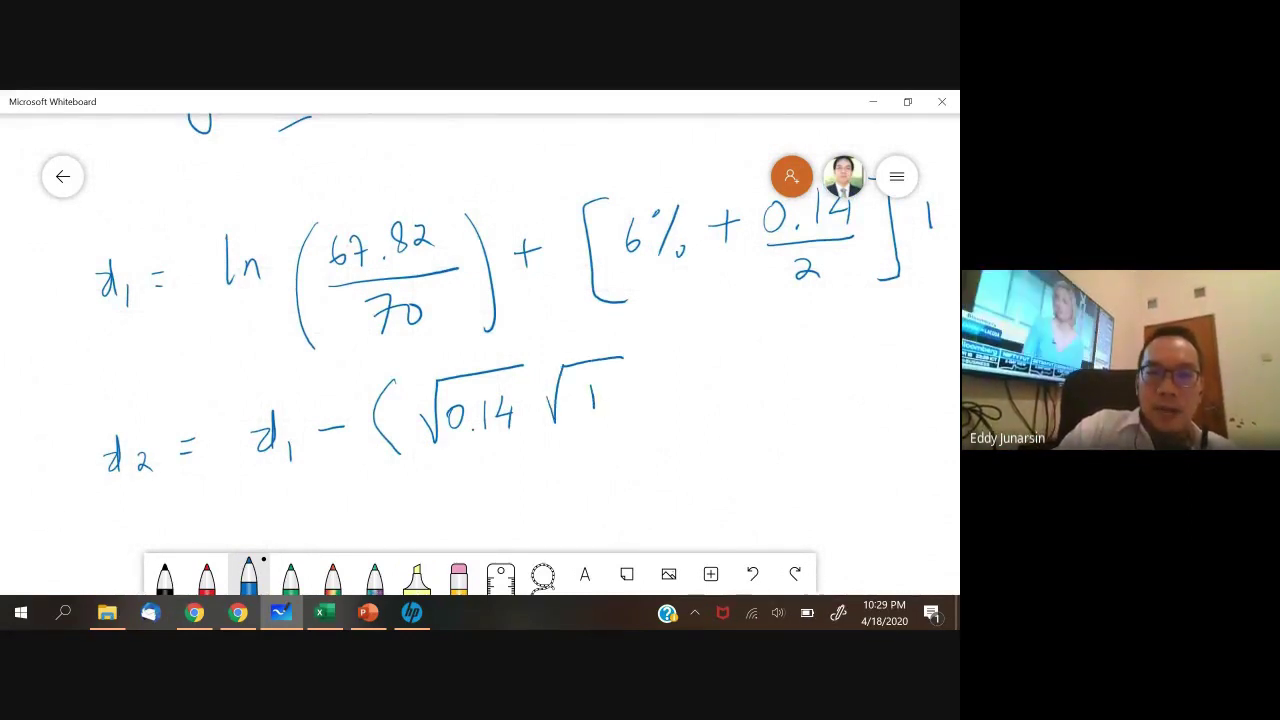
mouse_move(634, 341)
mouse_down()
mouse_move(655, 378)
mouse_move(641, 432)
mouse_up()
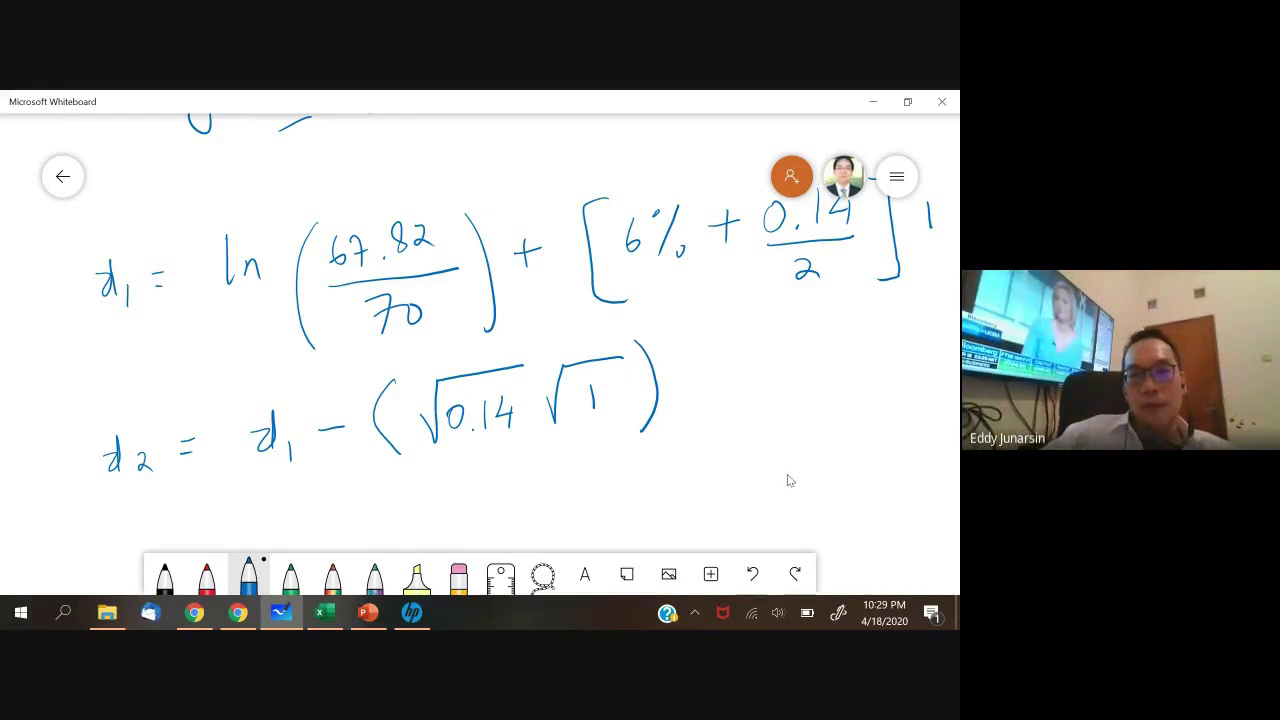
scroll(790, 488, down, 3)
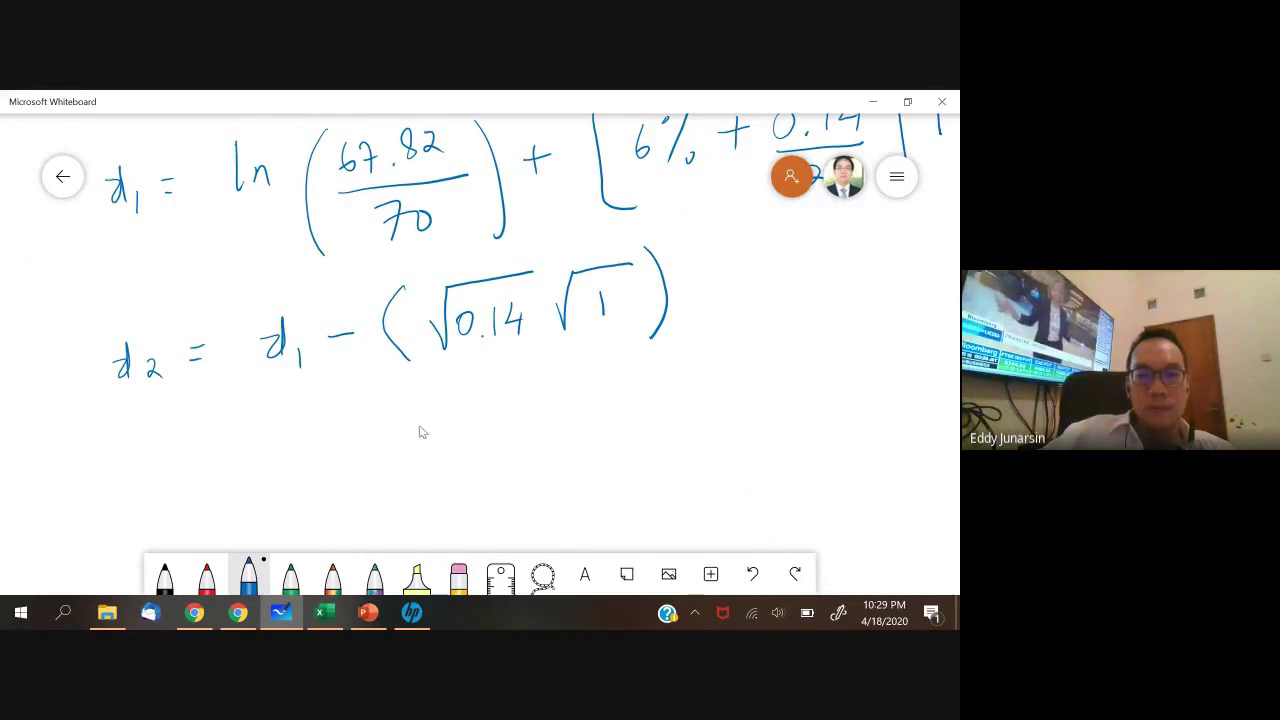
scroll(400, 485, up, 1)
scroll(400, 485, right, 1)
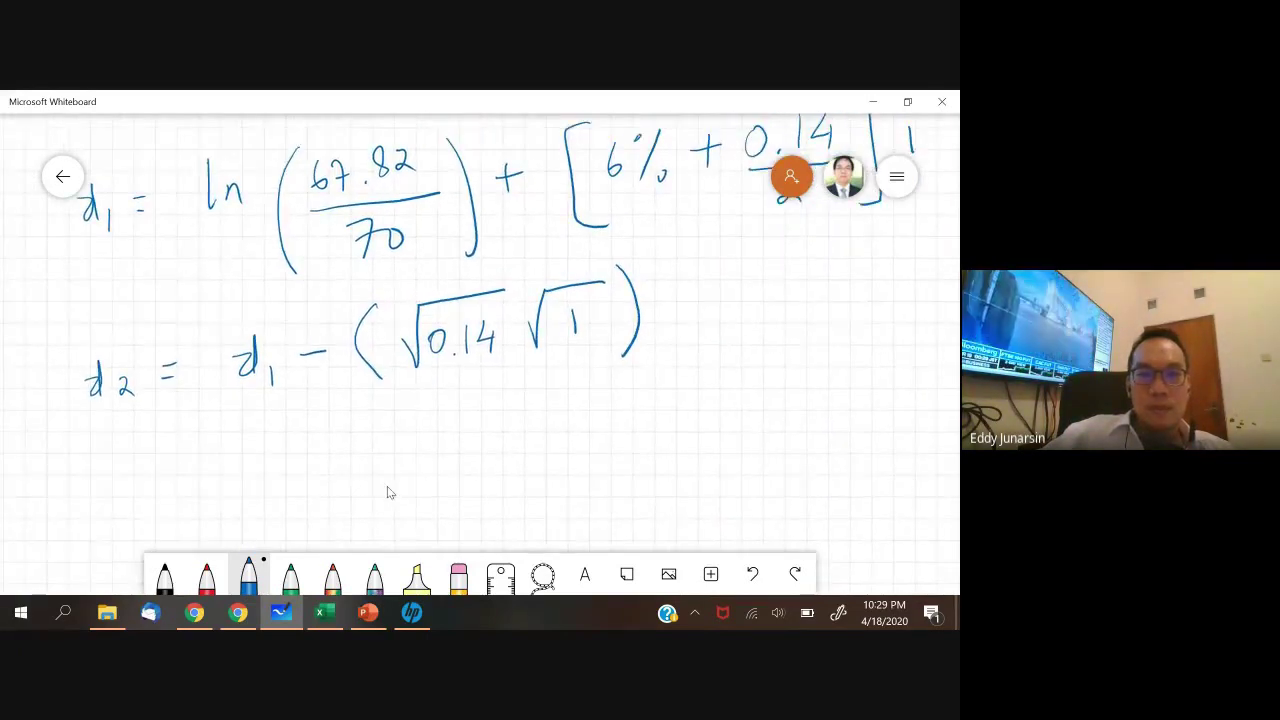
scroll(380, 490, up, 1)
scroll(380, 490, right, 2)
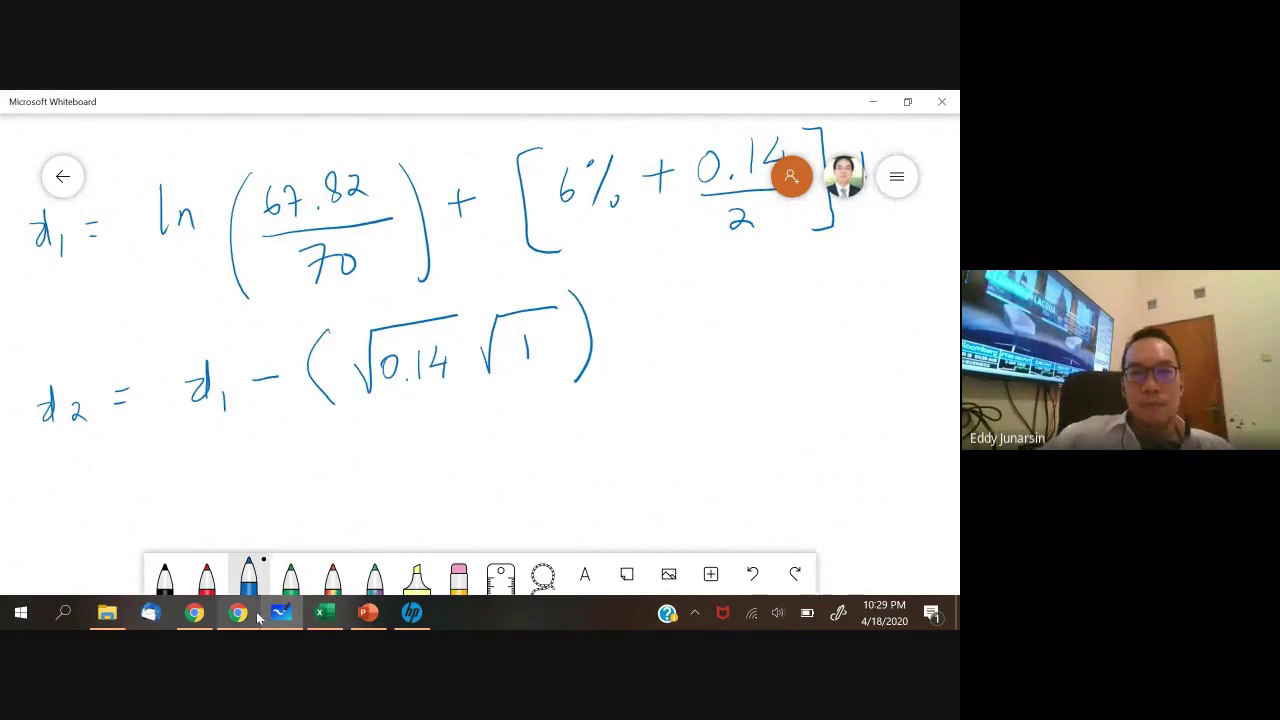
- Switch to the Excel workbook and start a natural logarithm formula, "=ln(", in cell B48
click(324, 612)
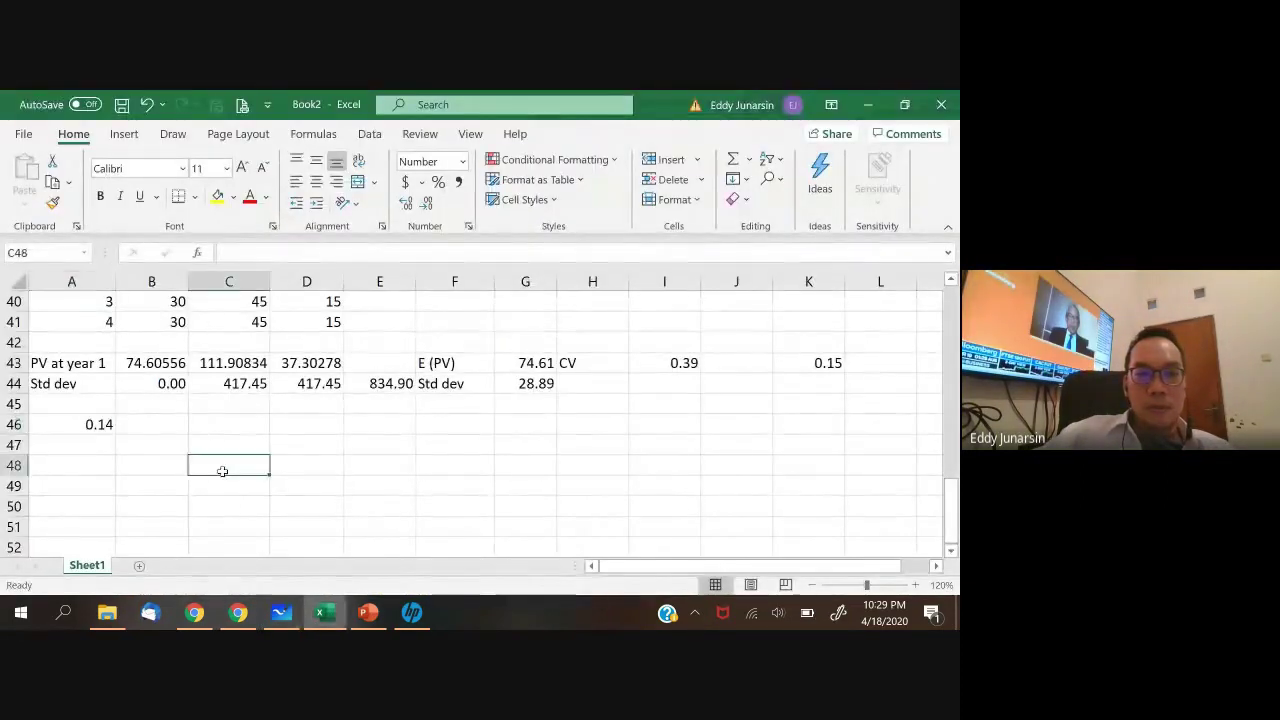
drag(223, 469, 257, 443)
click(102, 468)
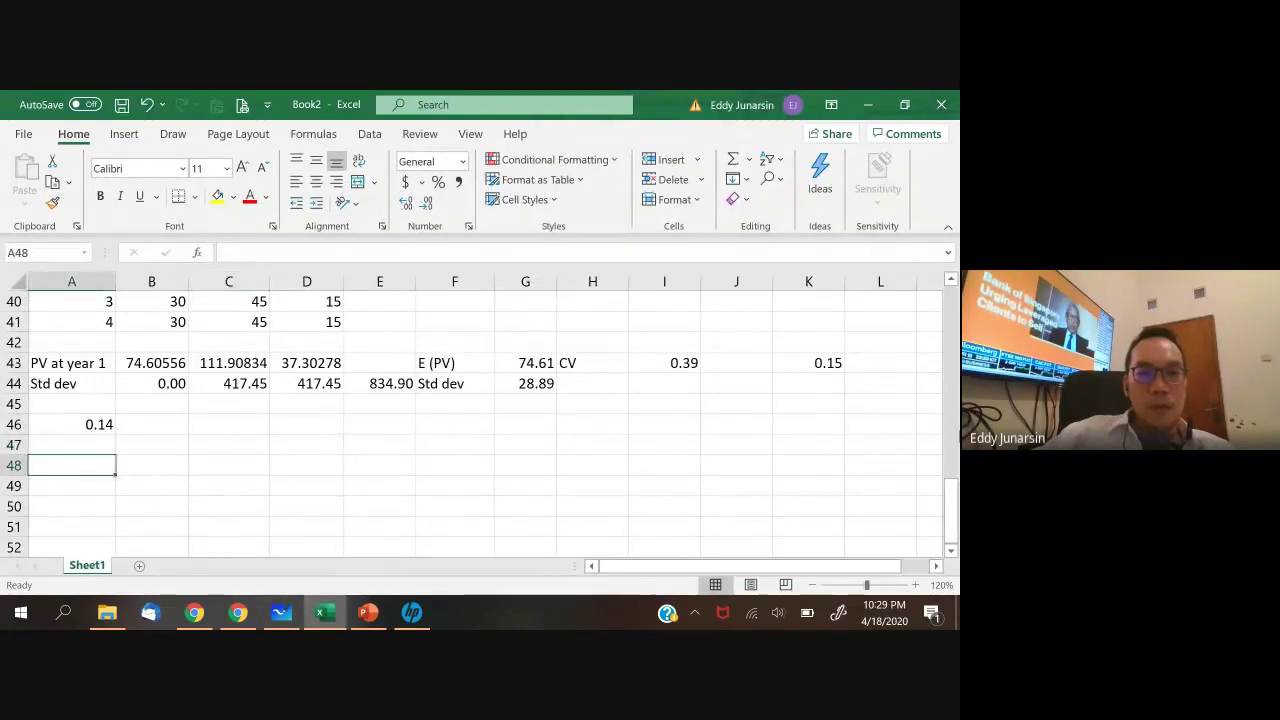
key(Right)
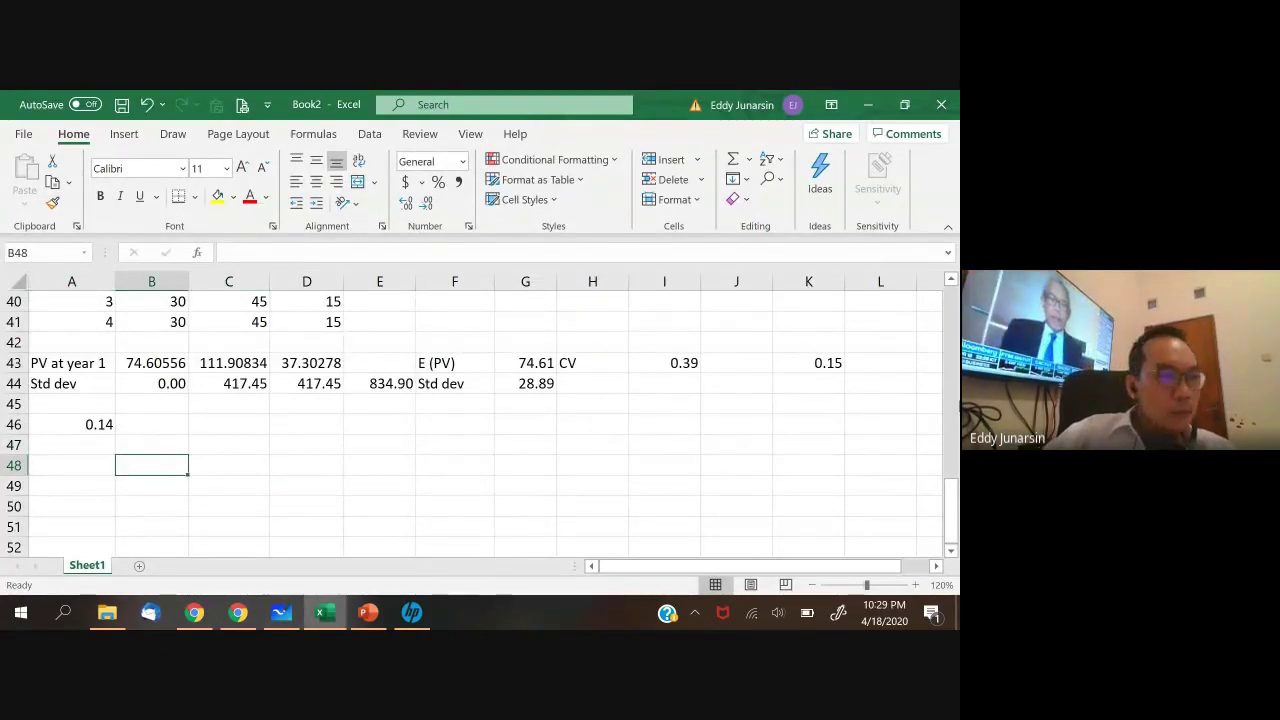
text(=)
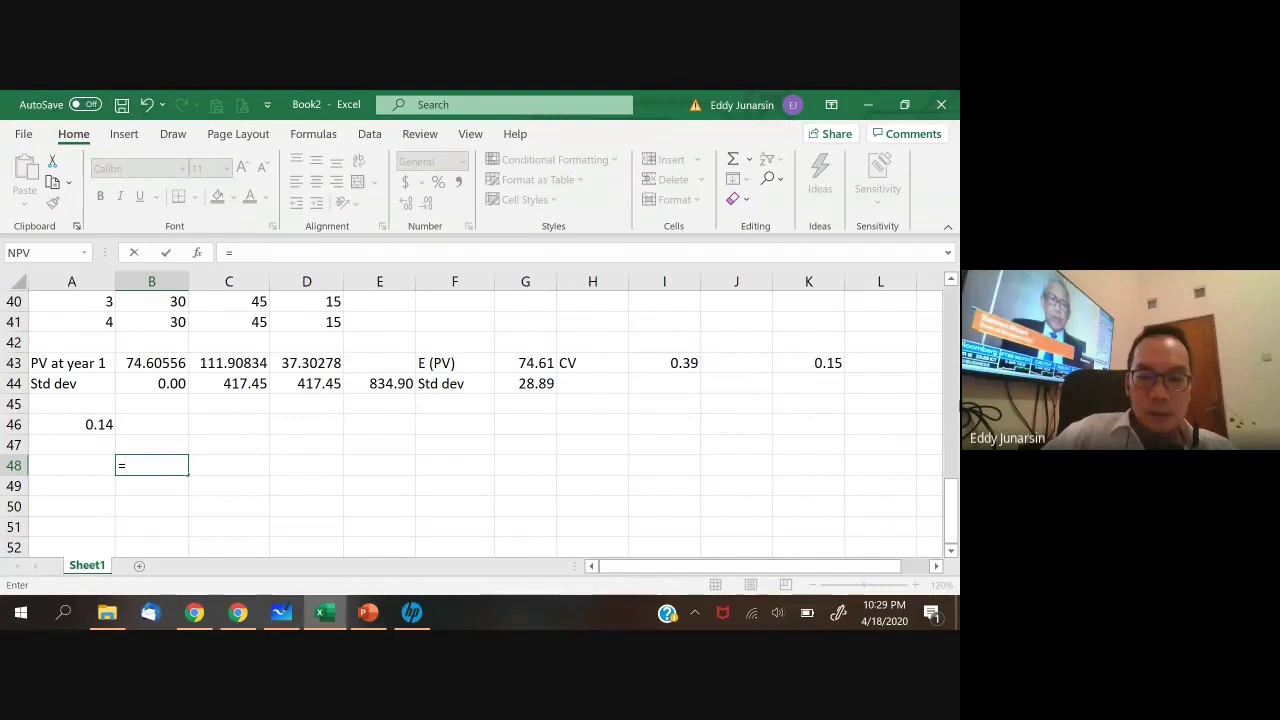
text(log)
key(BackSpace)
key(BackSpace)
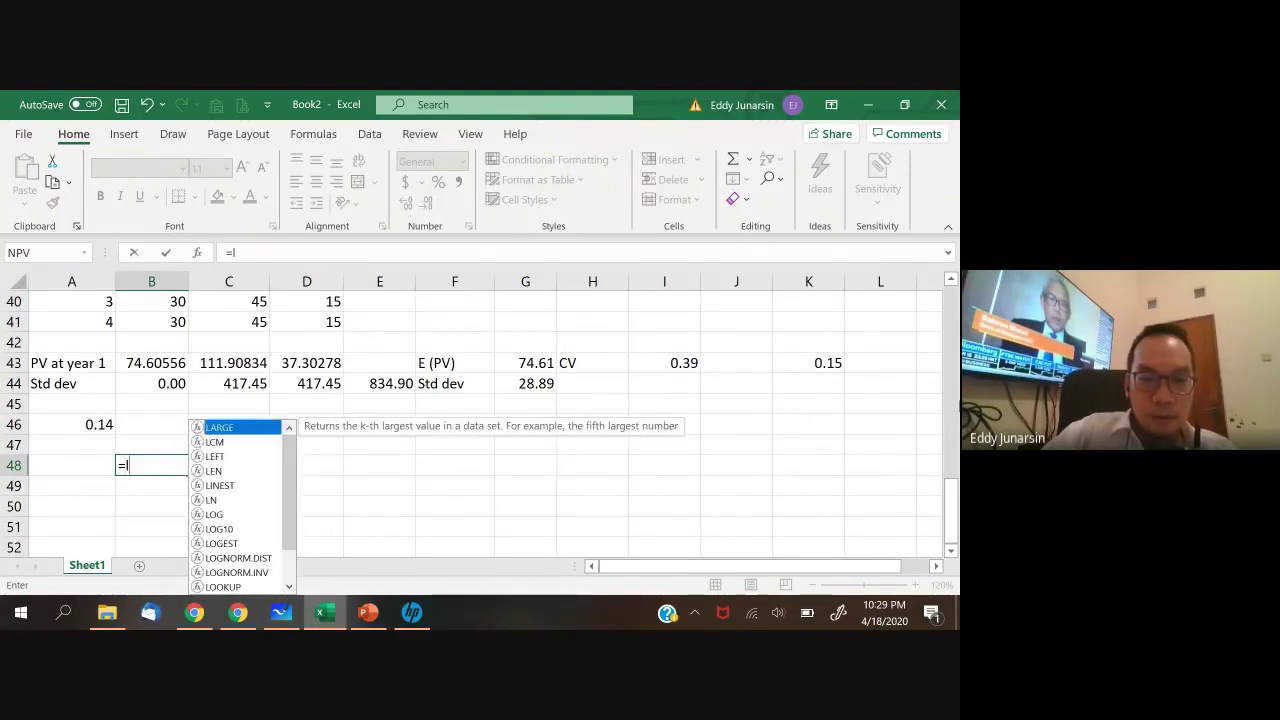
text(n()
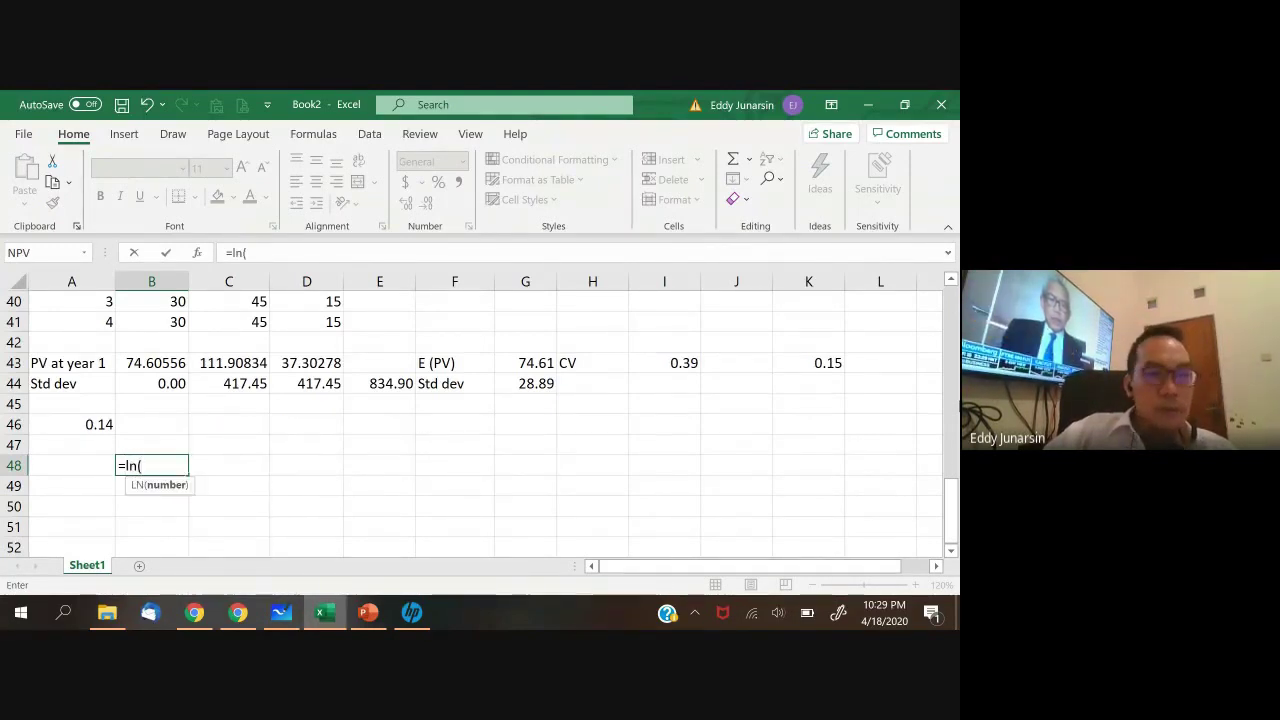
- Enter 67.82/70 as the argument of the logarithm in B48 and close its parenthesis
text(67)
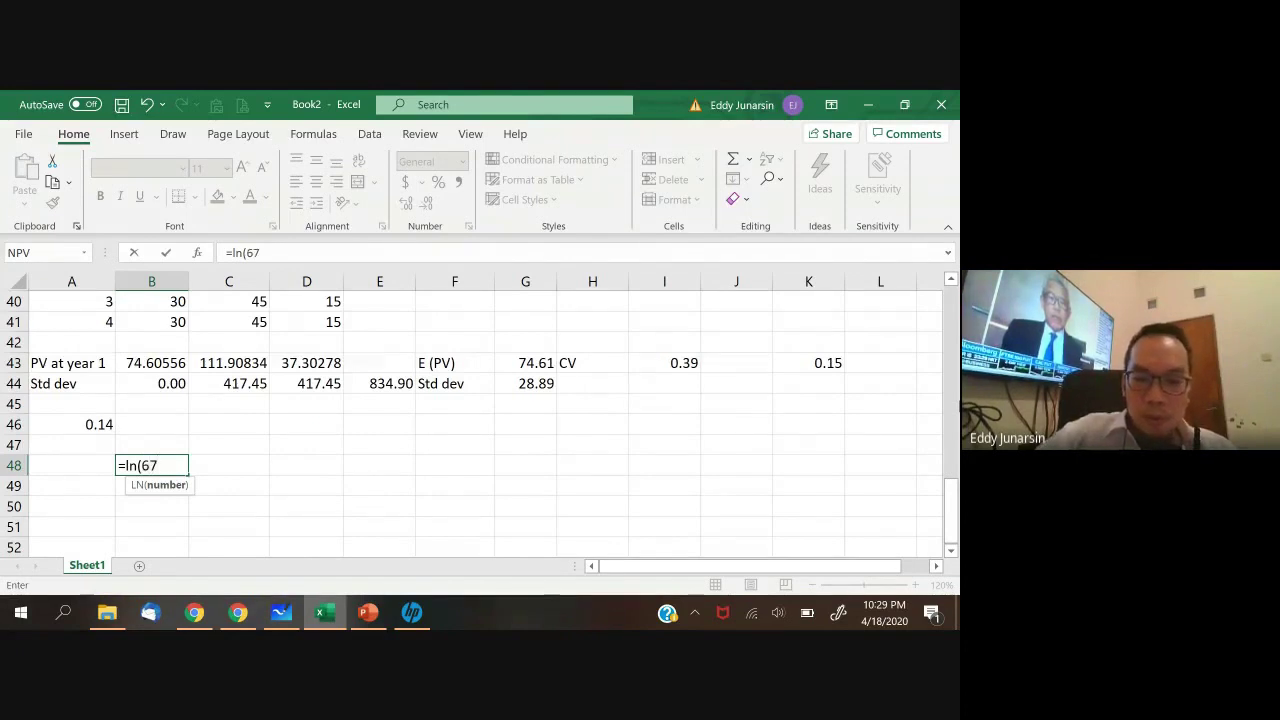
text(.8)
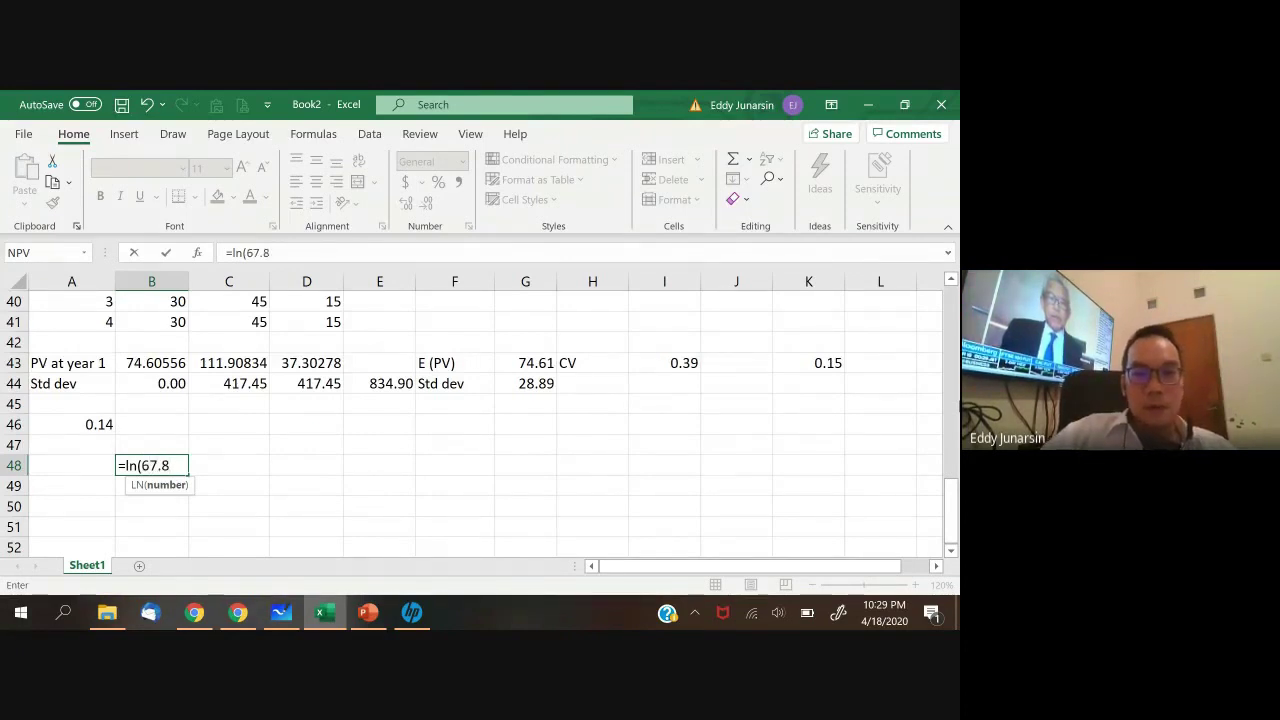
text(2/)
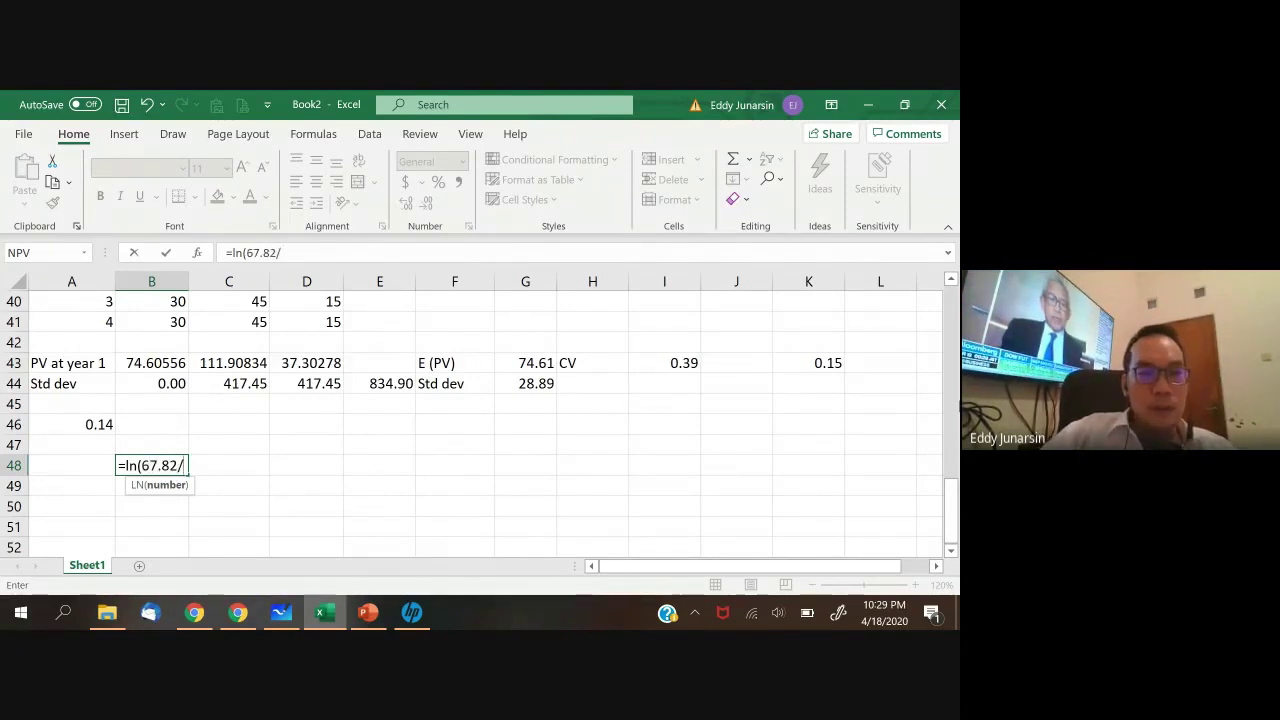
text(7)
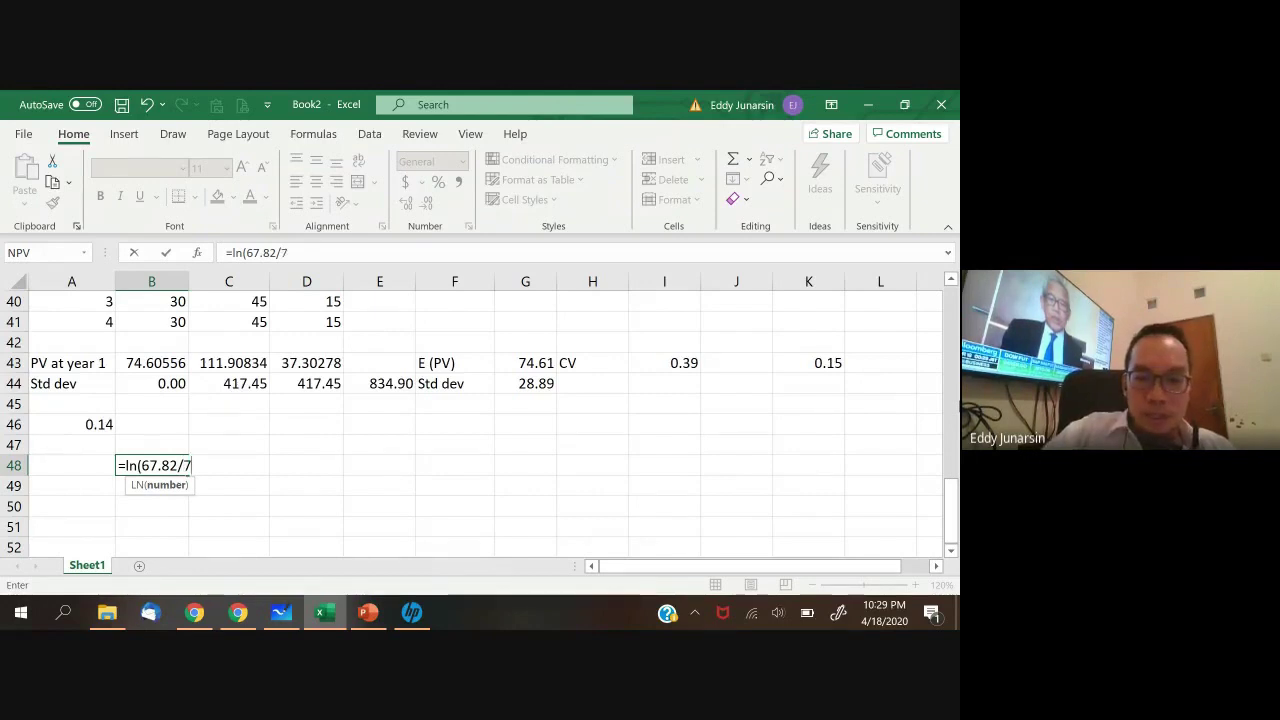
text(0))
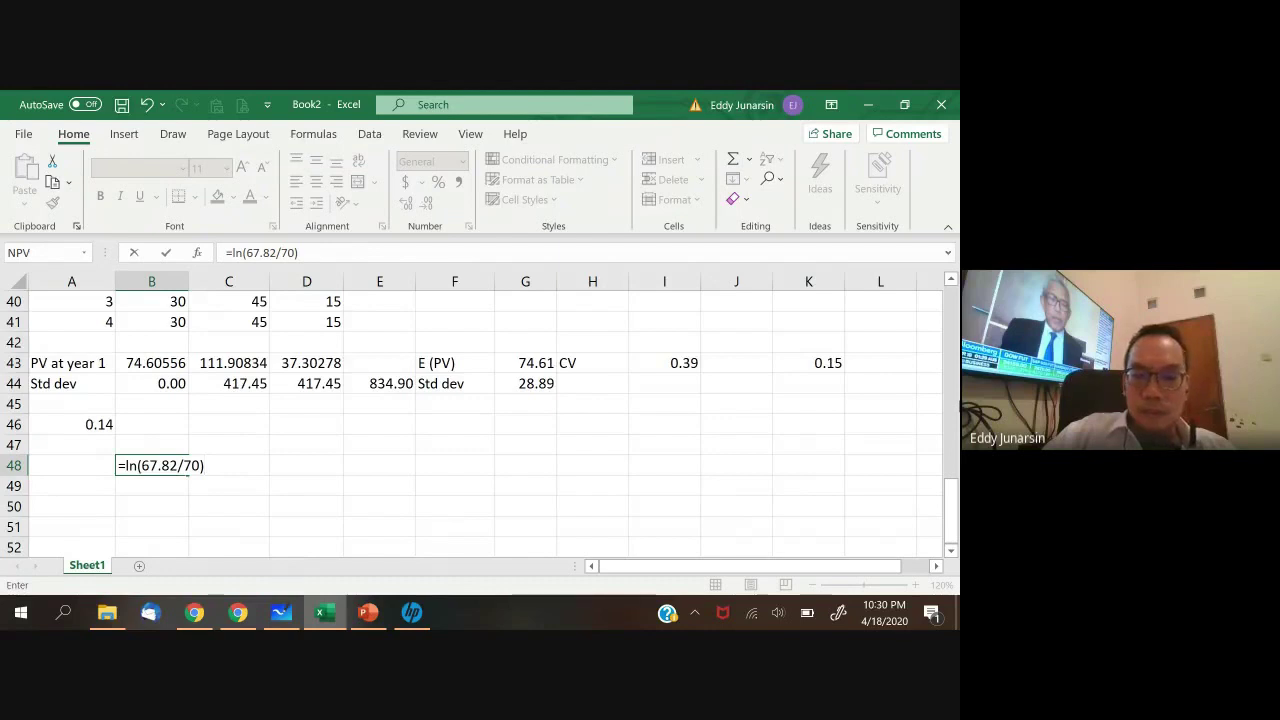
- Append the term +(6%+0.14/2) after the logarithm in the B48 formula
text(+)
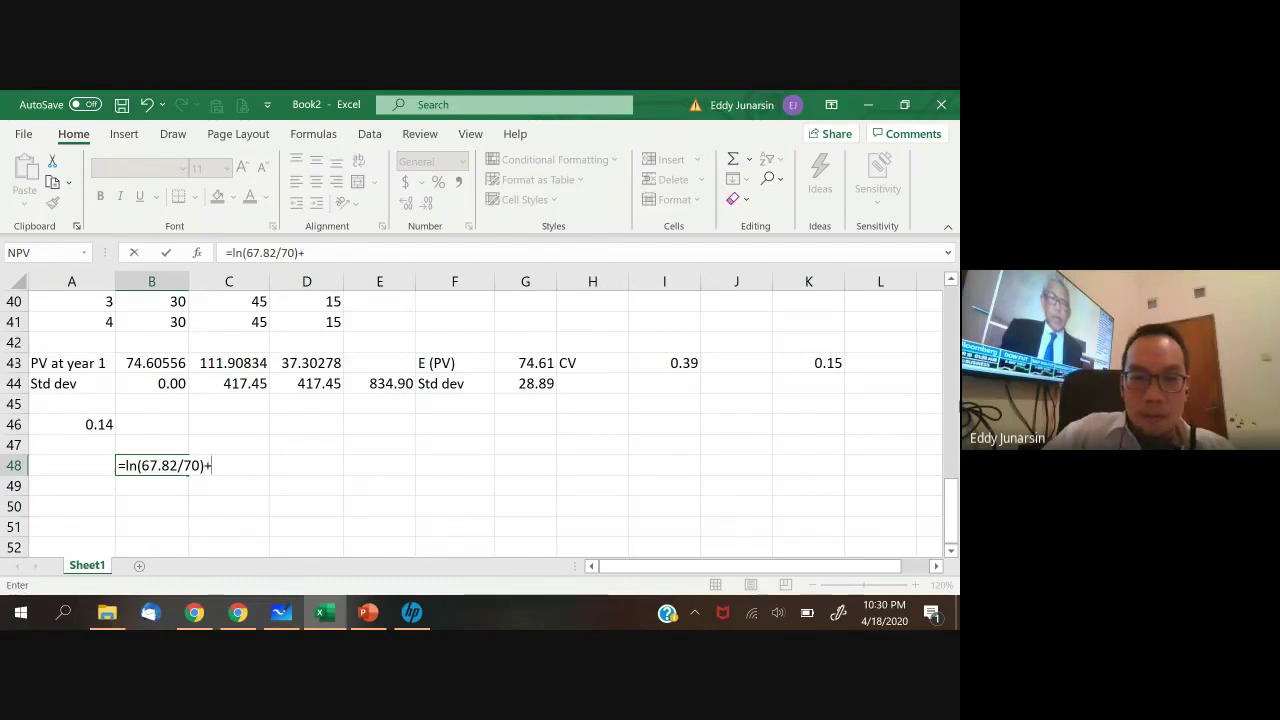
text(()
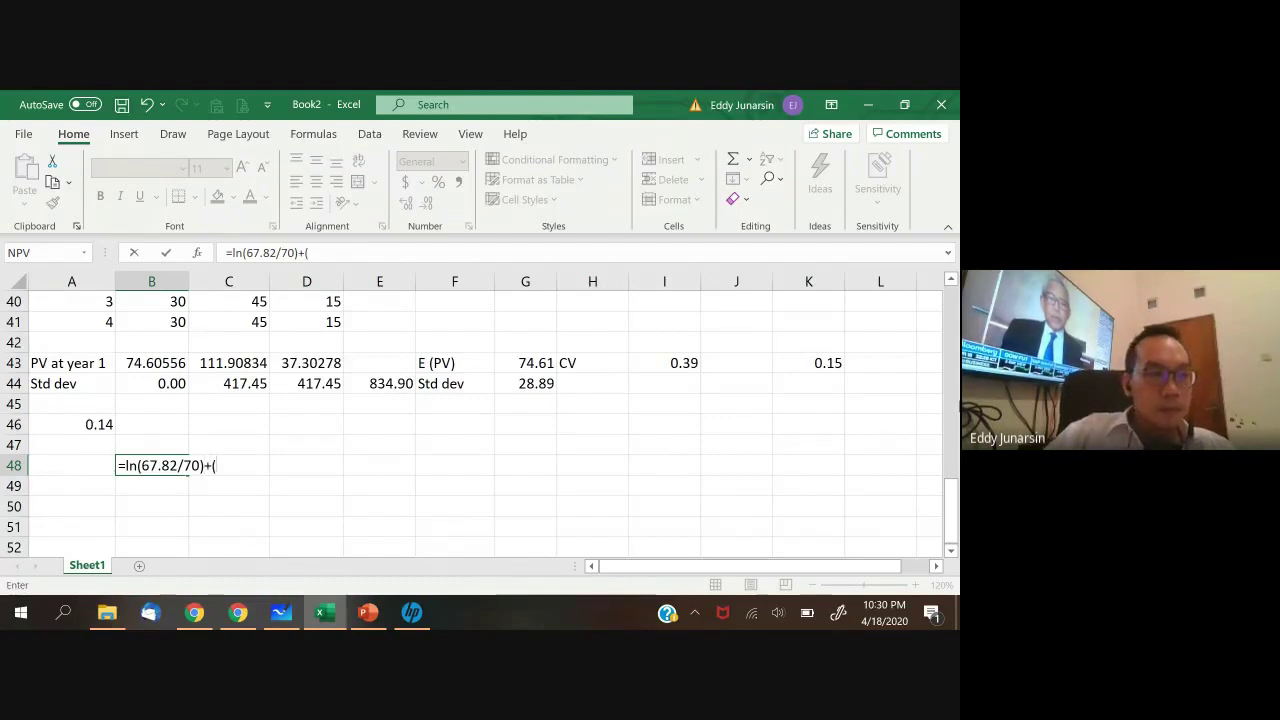
text(6%)
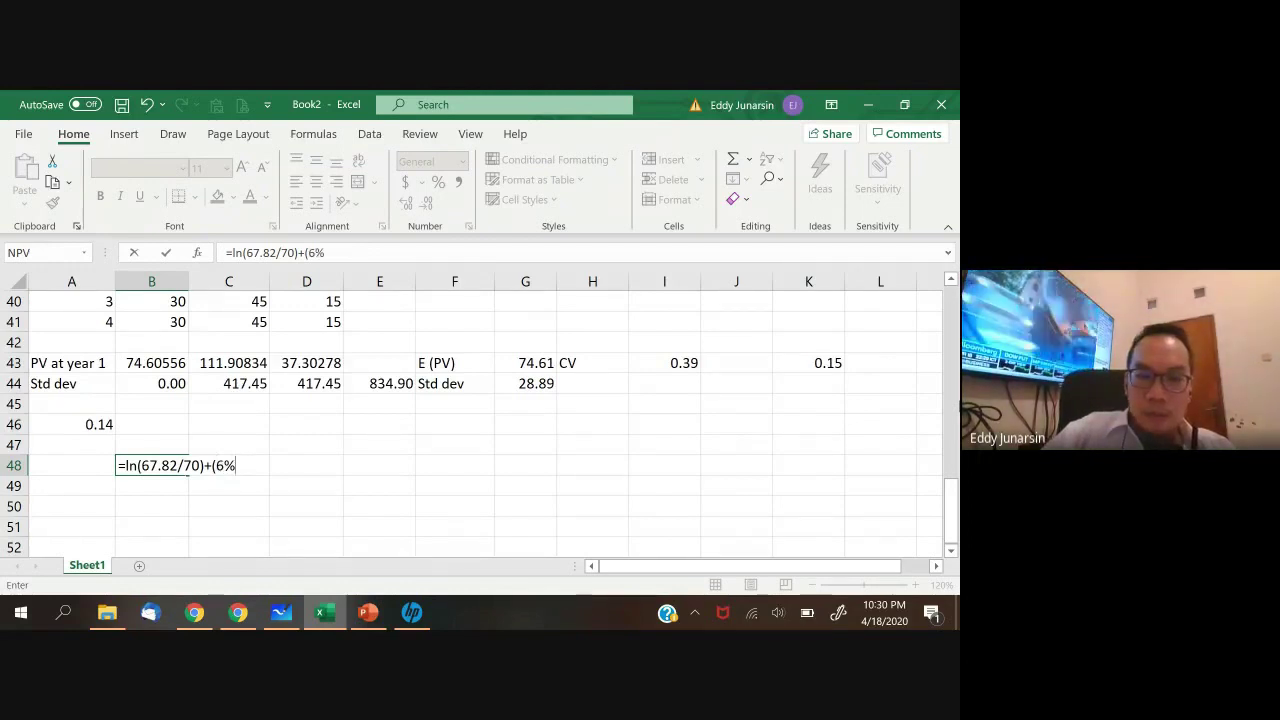
text(+)
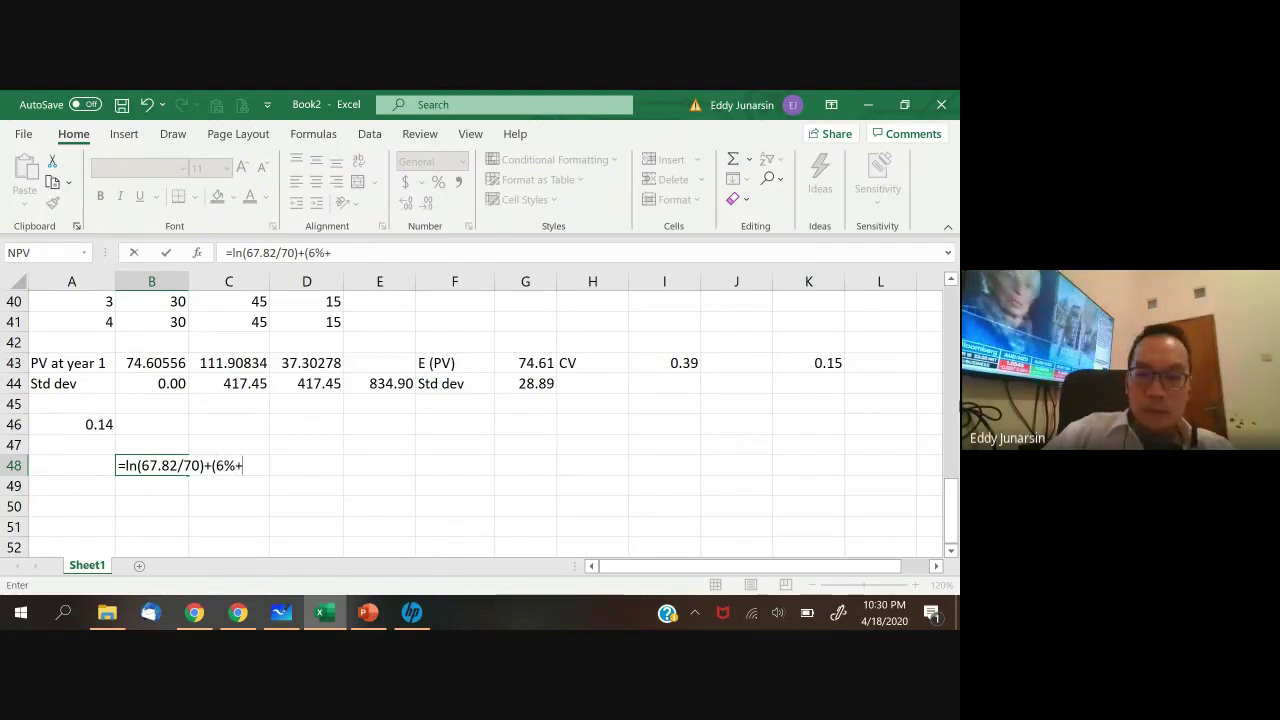
text(0.14)
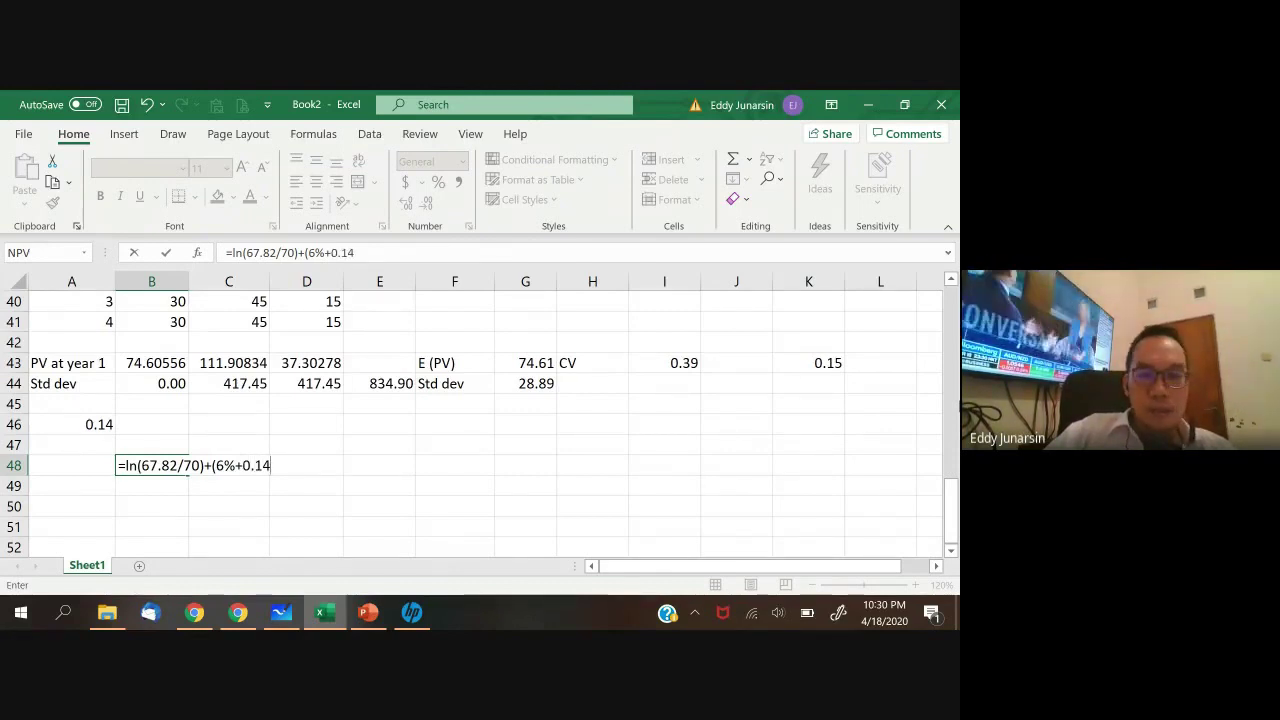
text(/2)
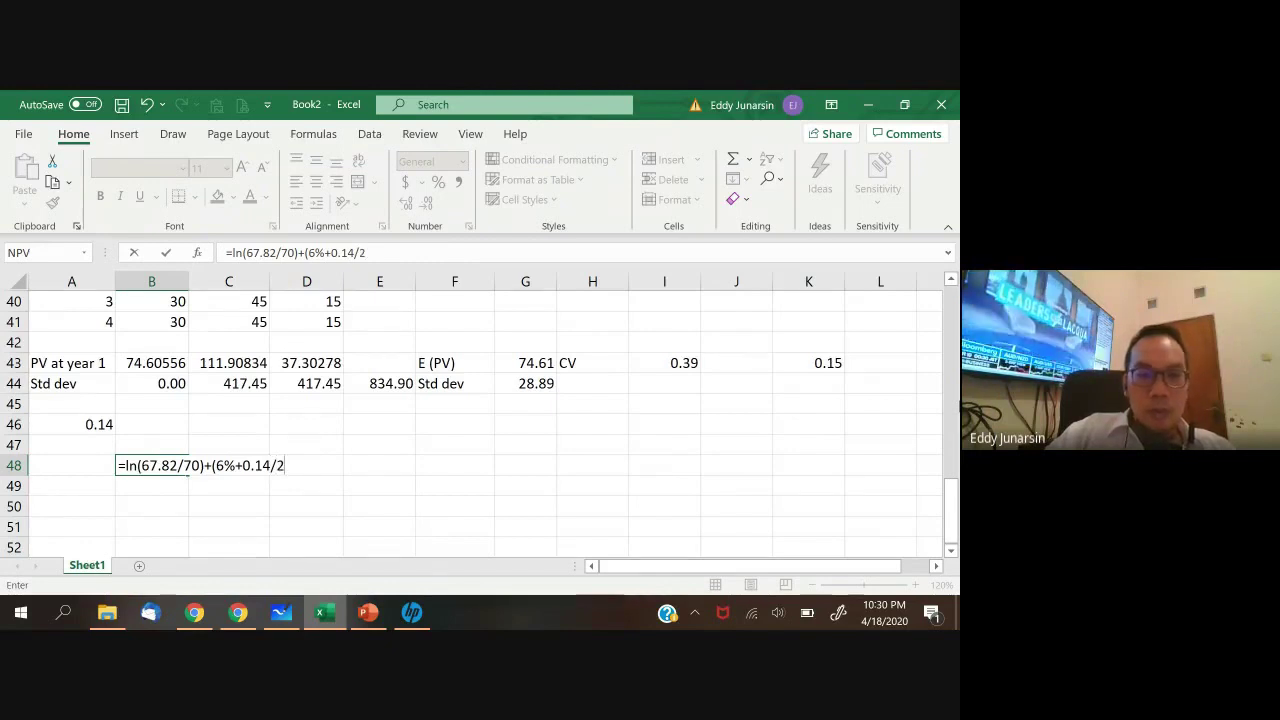
text())
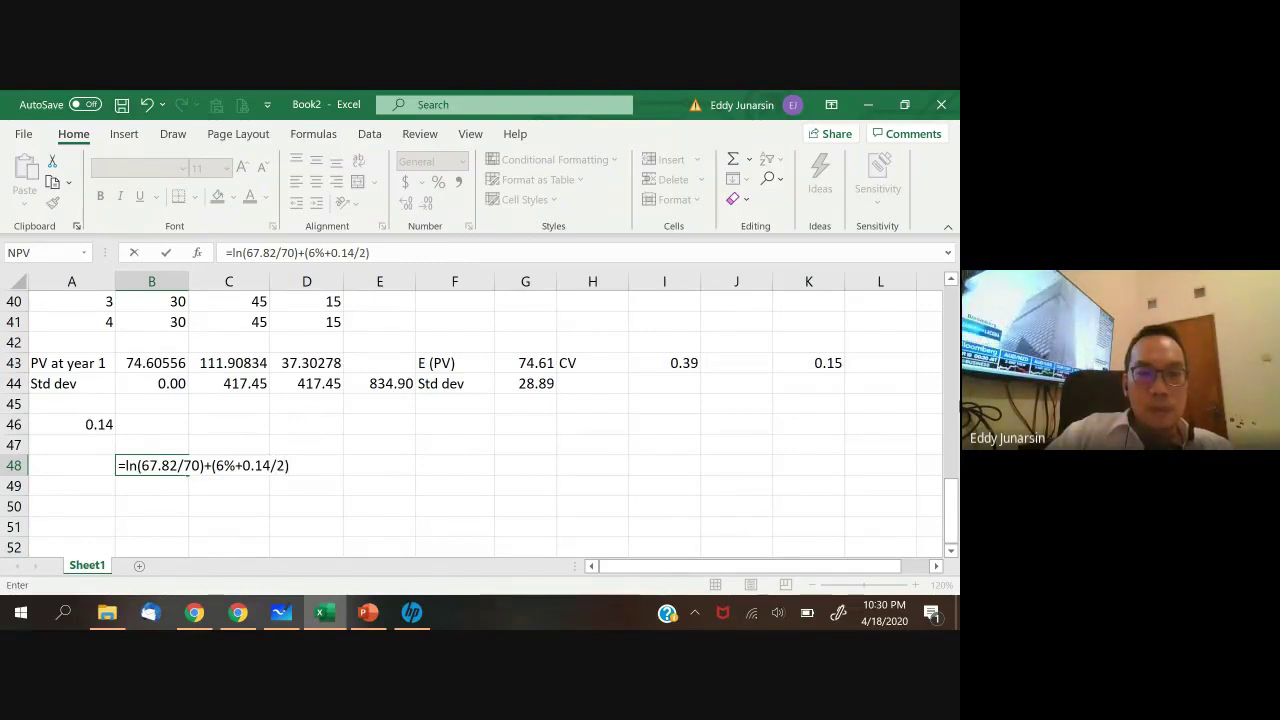
- Multiply the bracketed term by 1 with nested parentheses and enter the B48 formula as =ln(67.82/70)+(((6%+0.14/2))*1)
text())
click(213, 468)
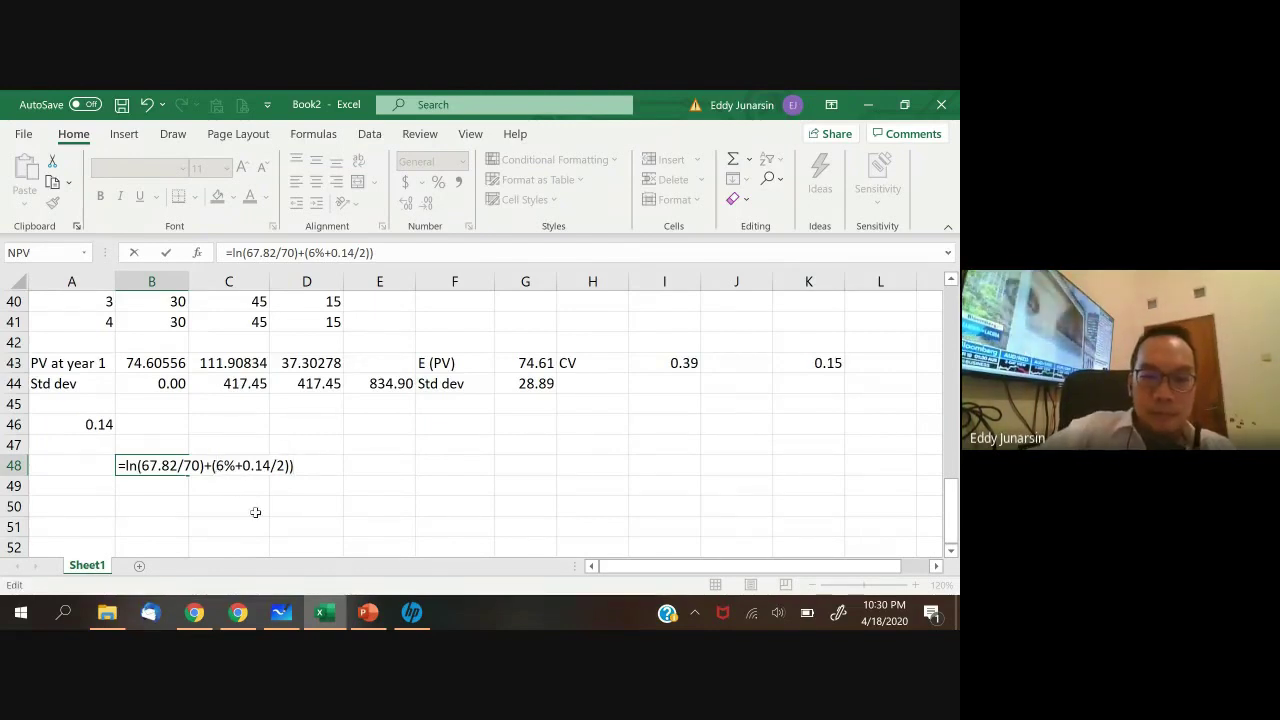
text(()
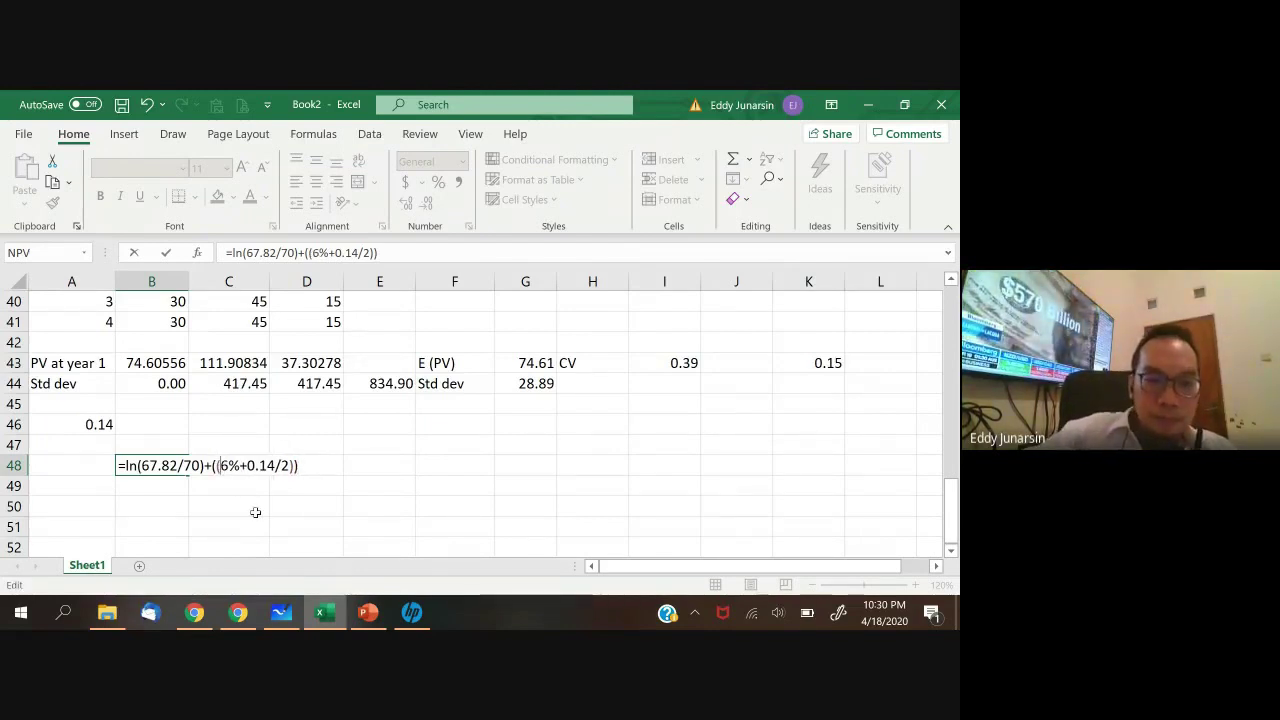
click(321, 468)
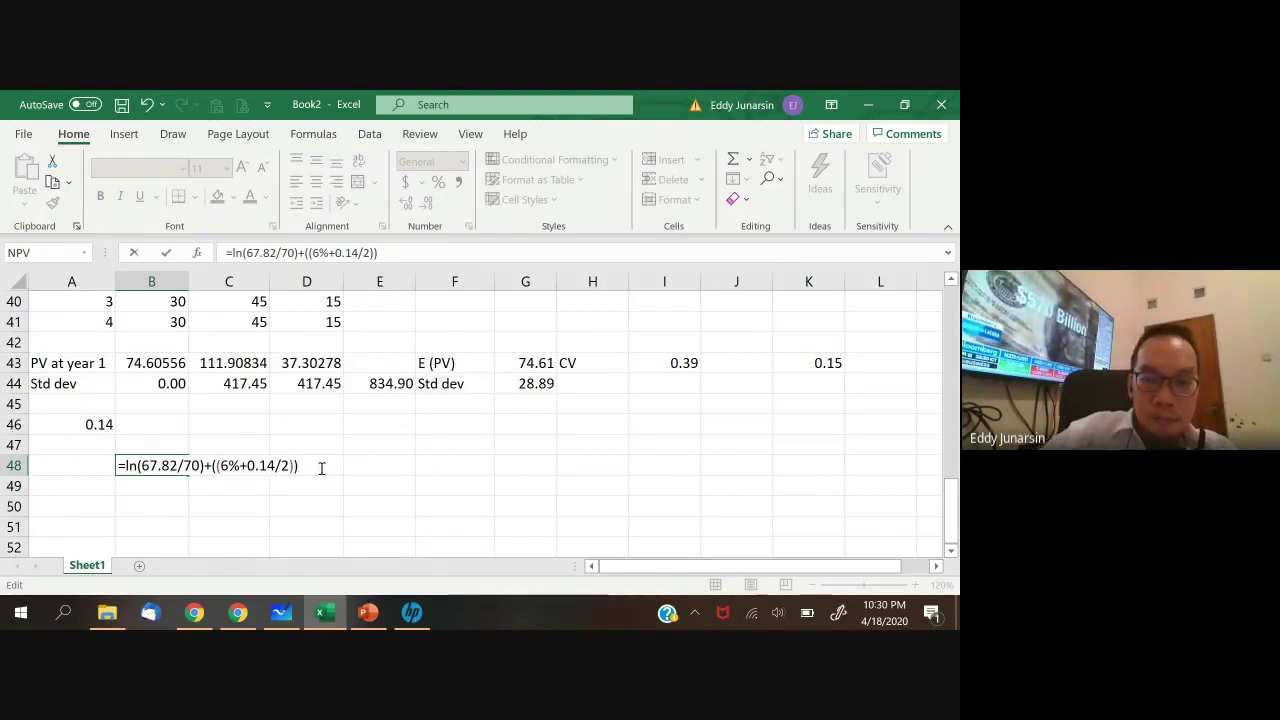
text(*1)
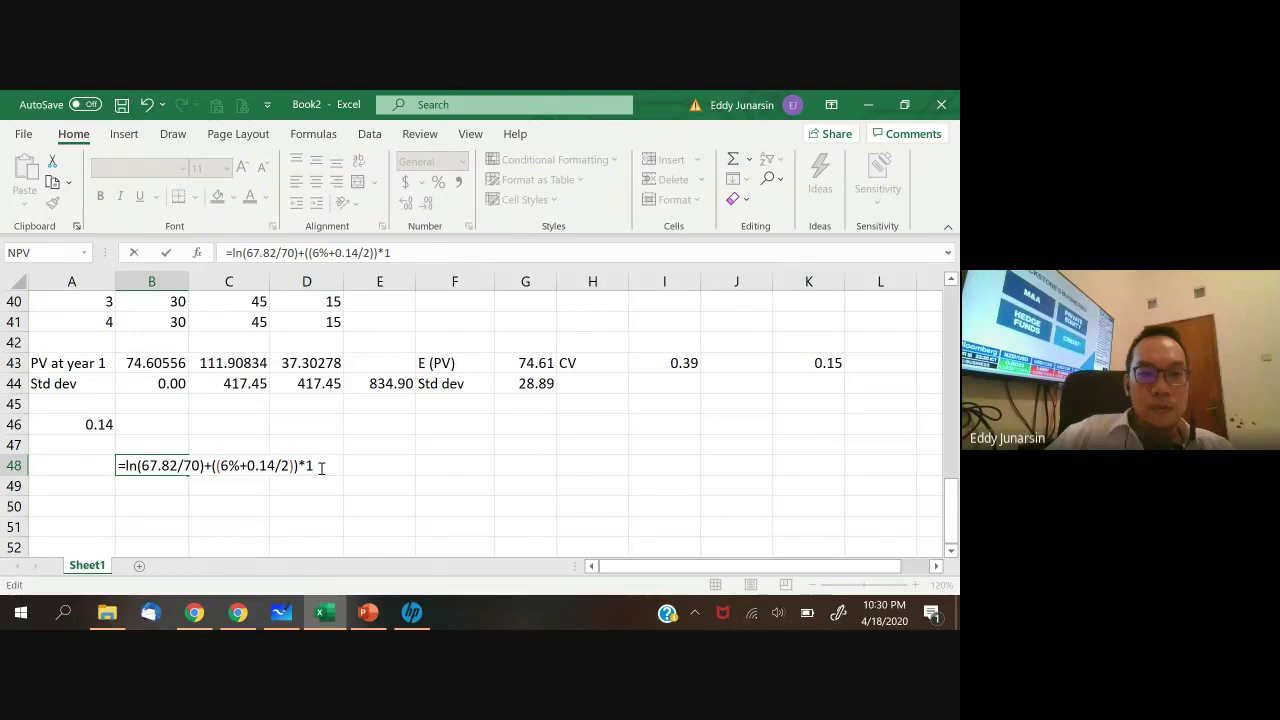
text())
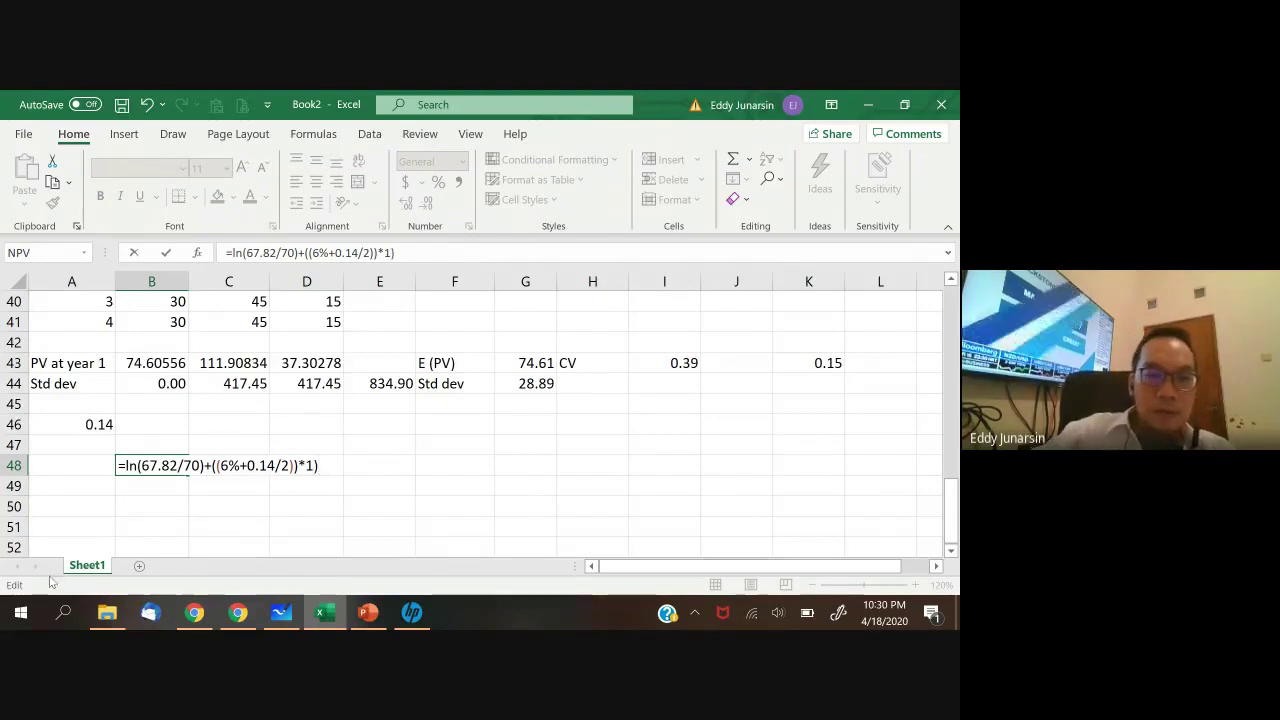
click(212, 466)
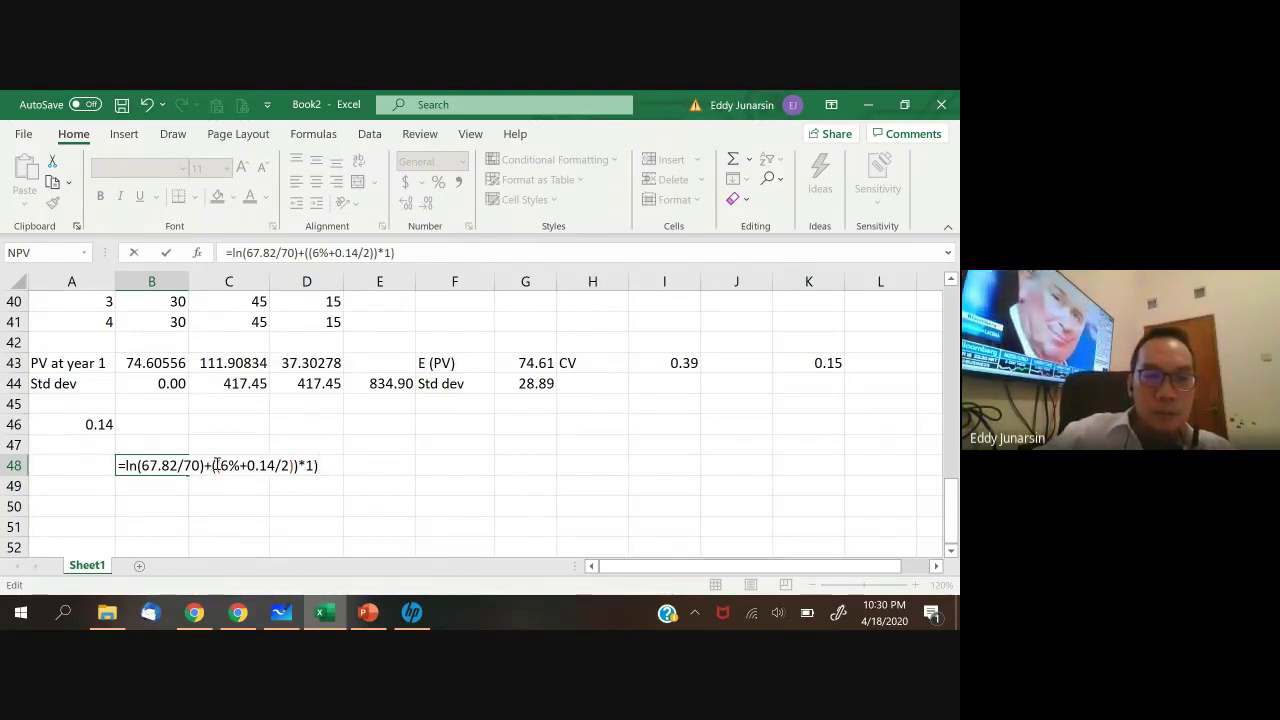
text(()
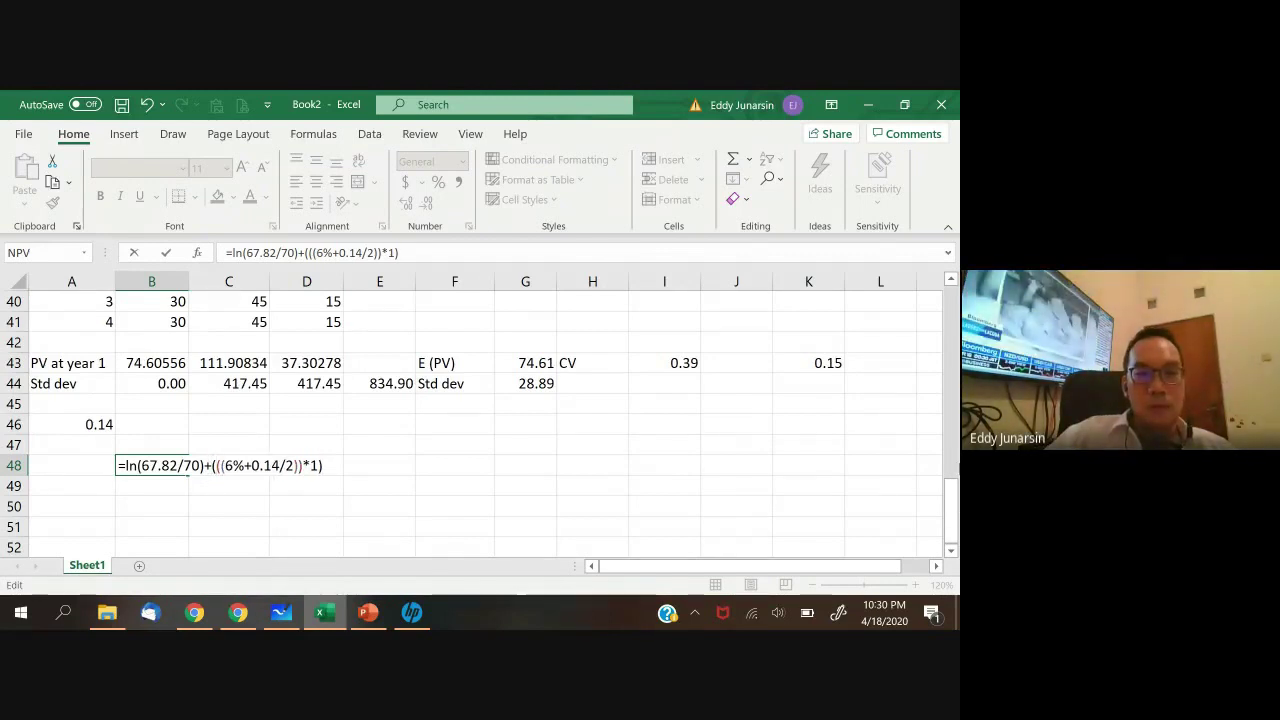
key(Return)
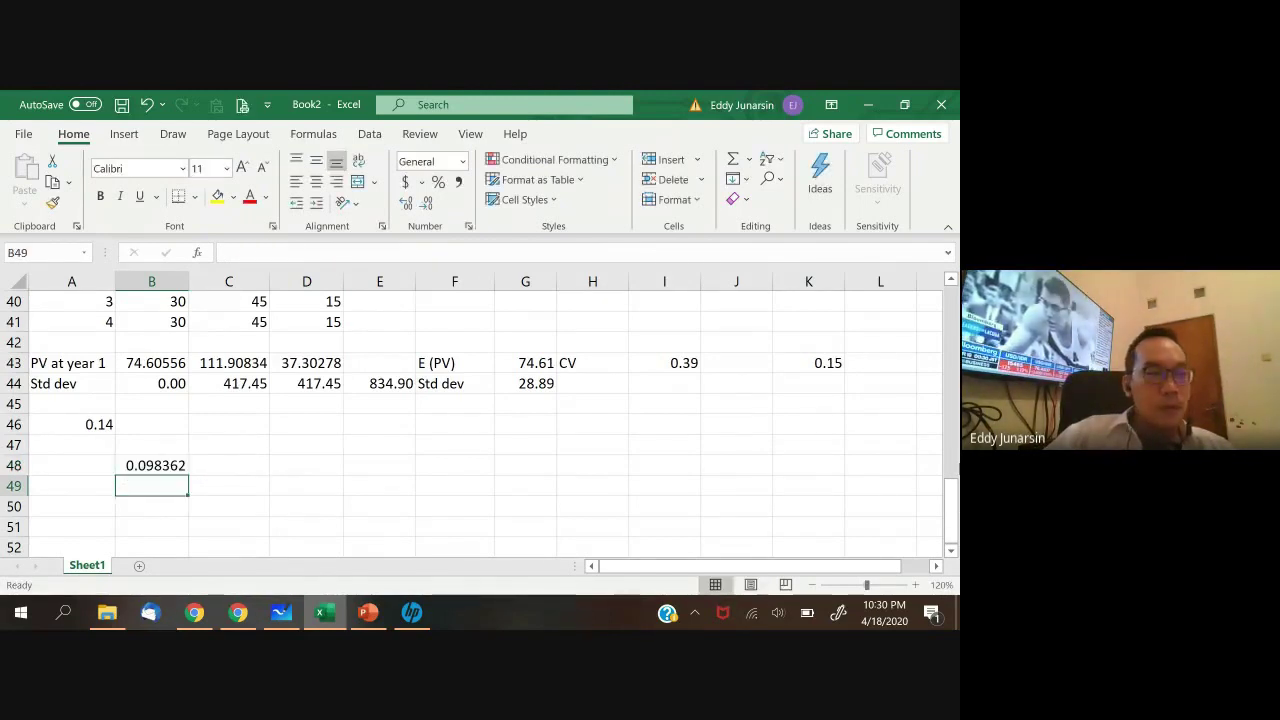
- Check the formula in B48 without changing it and start a new formula in B49 with an equals sign
click(151, 465)
key(F2)
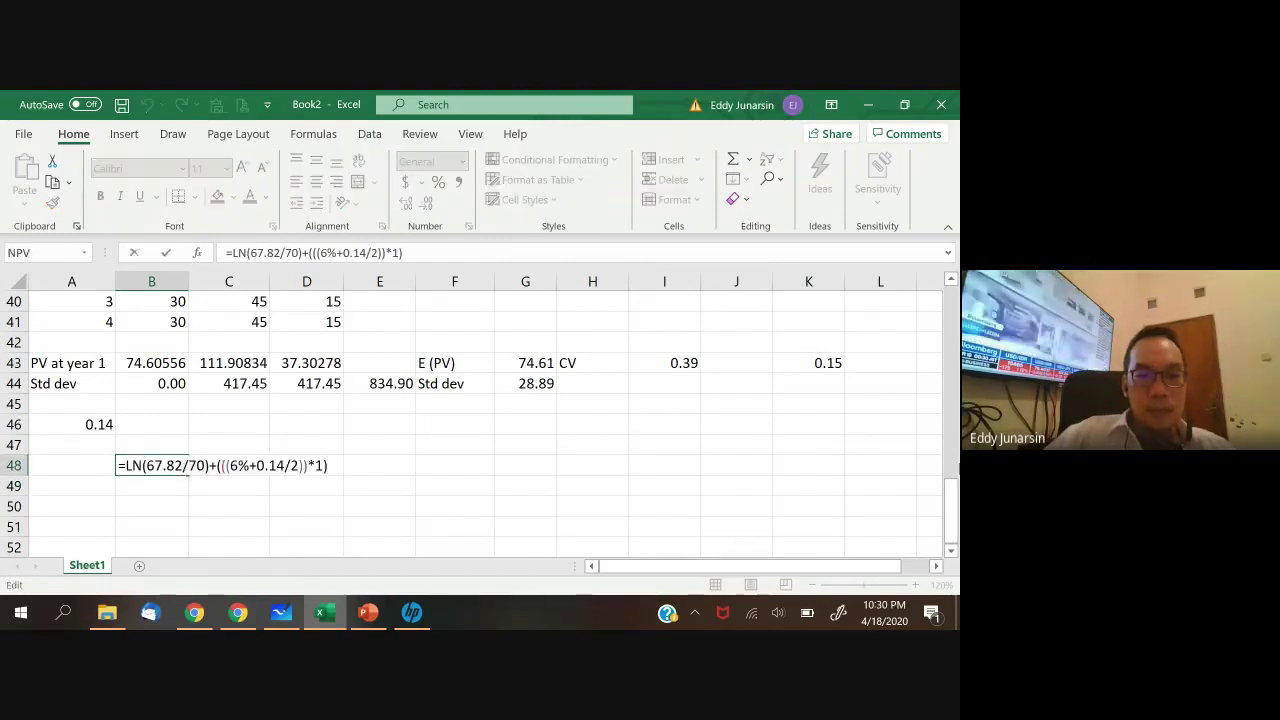
key(Escape)
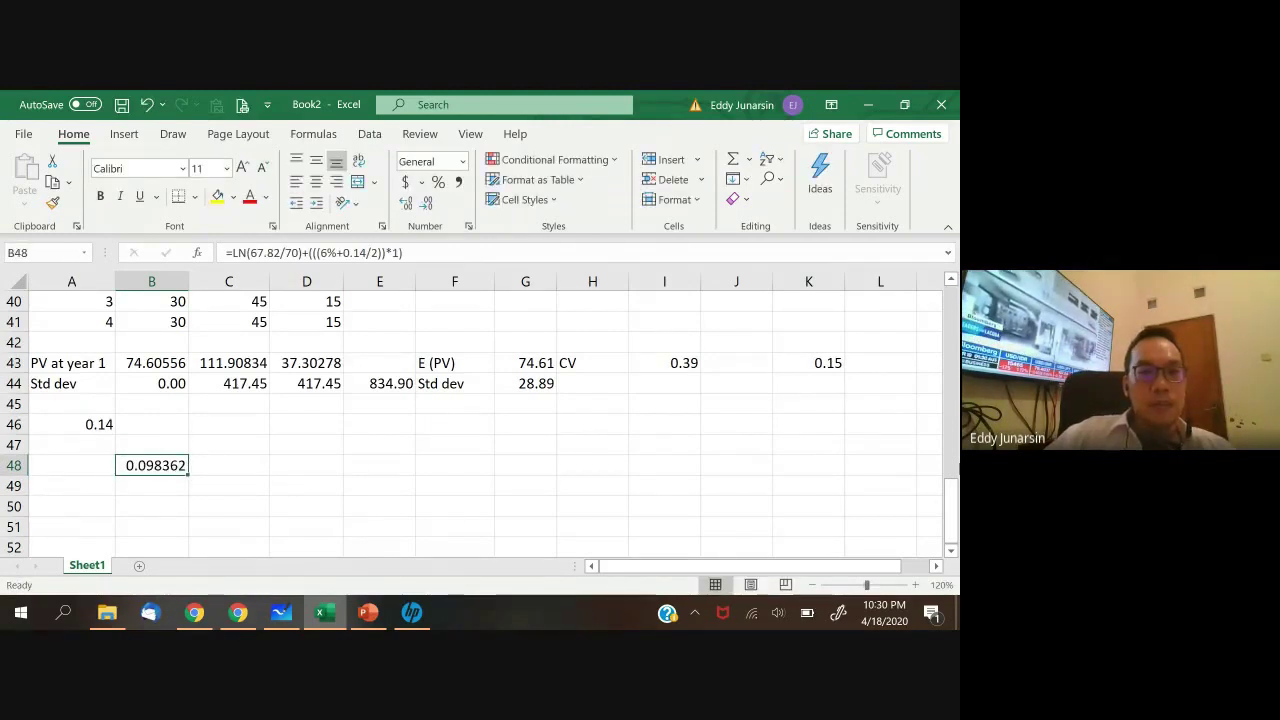
click(151, 485)
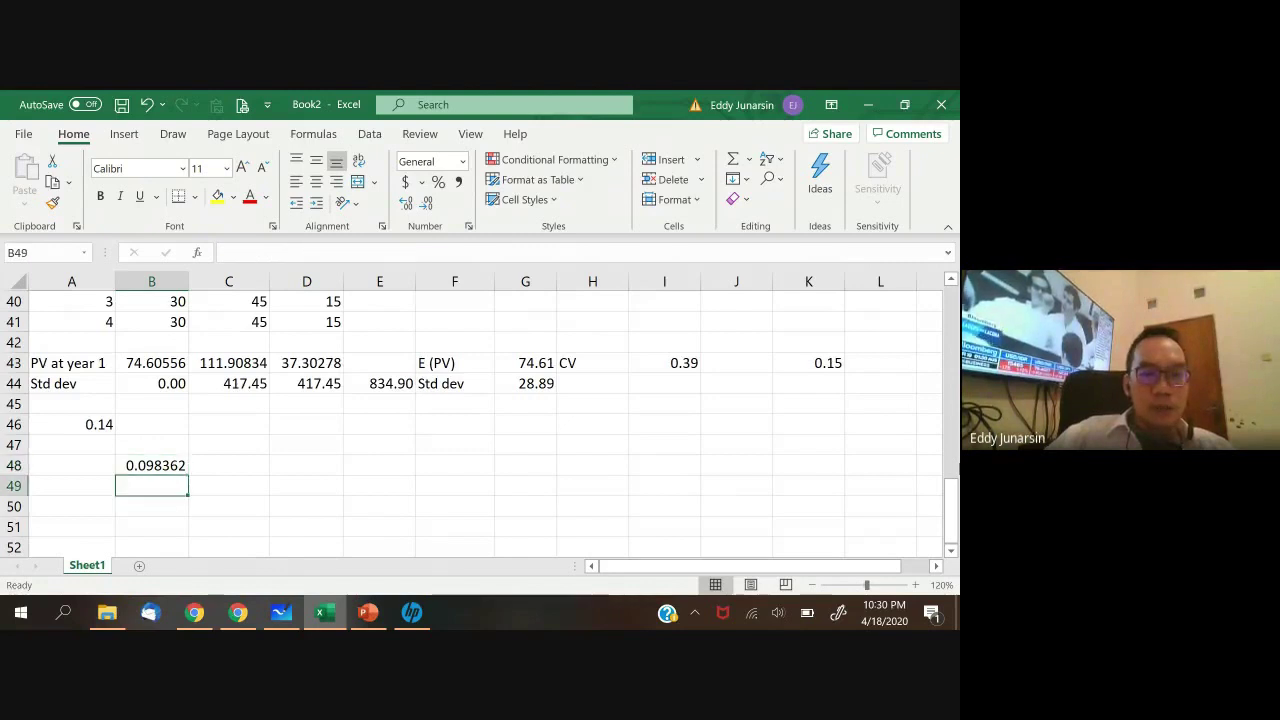
text(=)
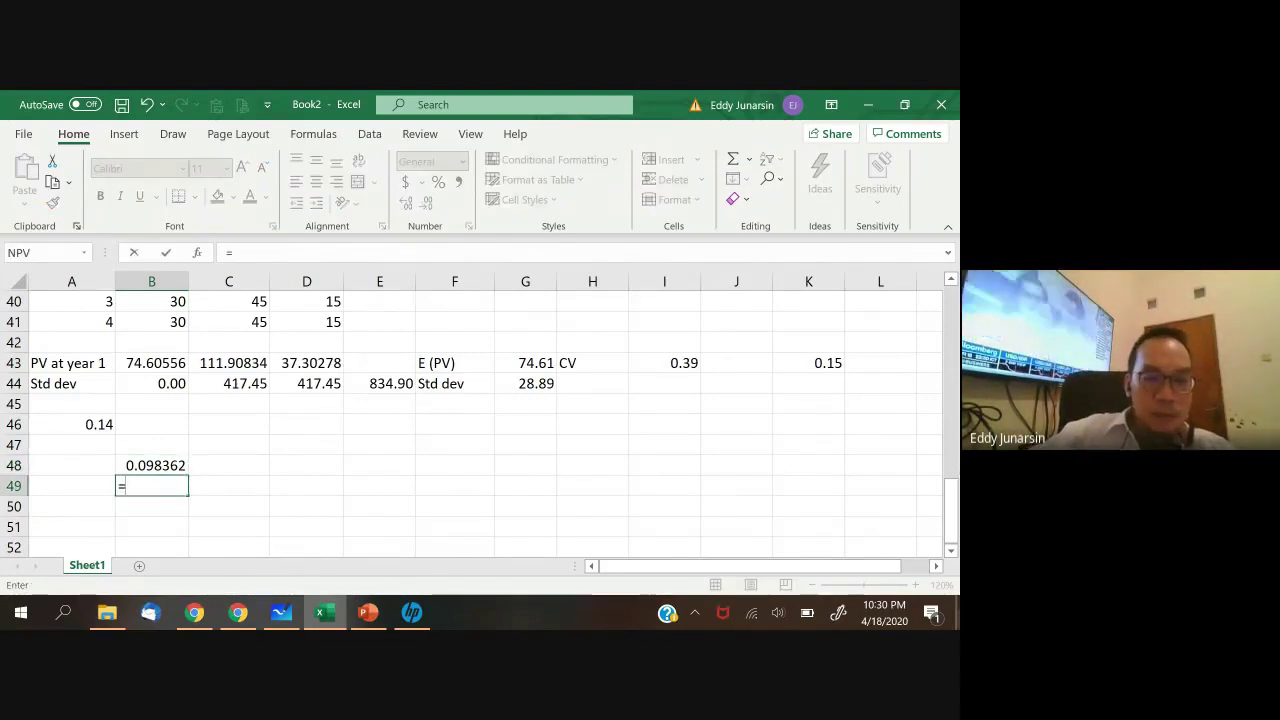
- Switch to Microsoft Whiteboard and draw a long fraction line beneath the whole d₁ numerator, from ln to the 1
click(281, 612)
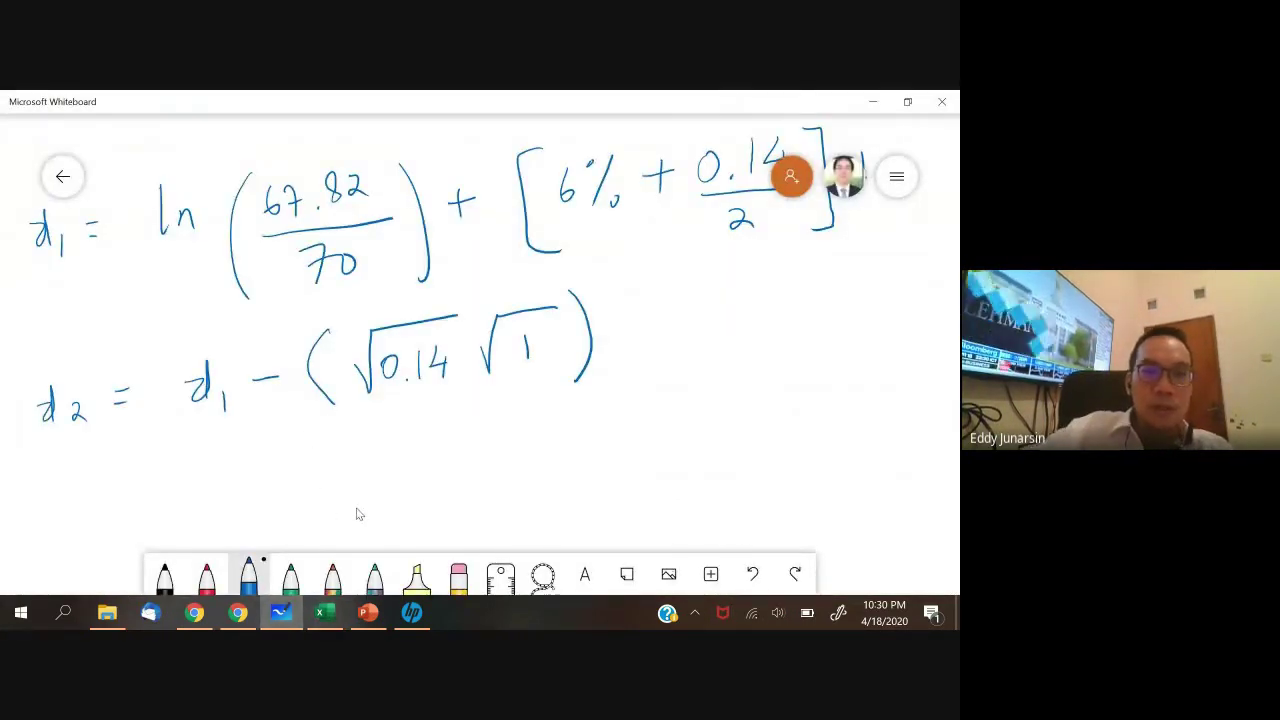
drag(358, 514, 288, 559)
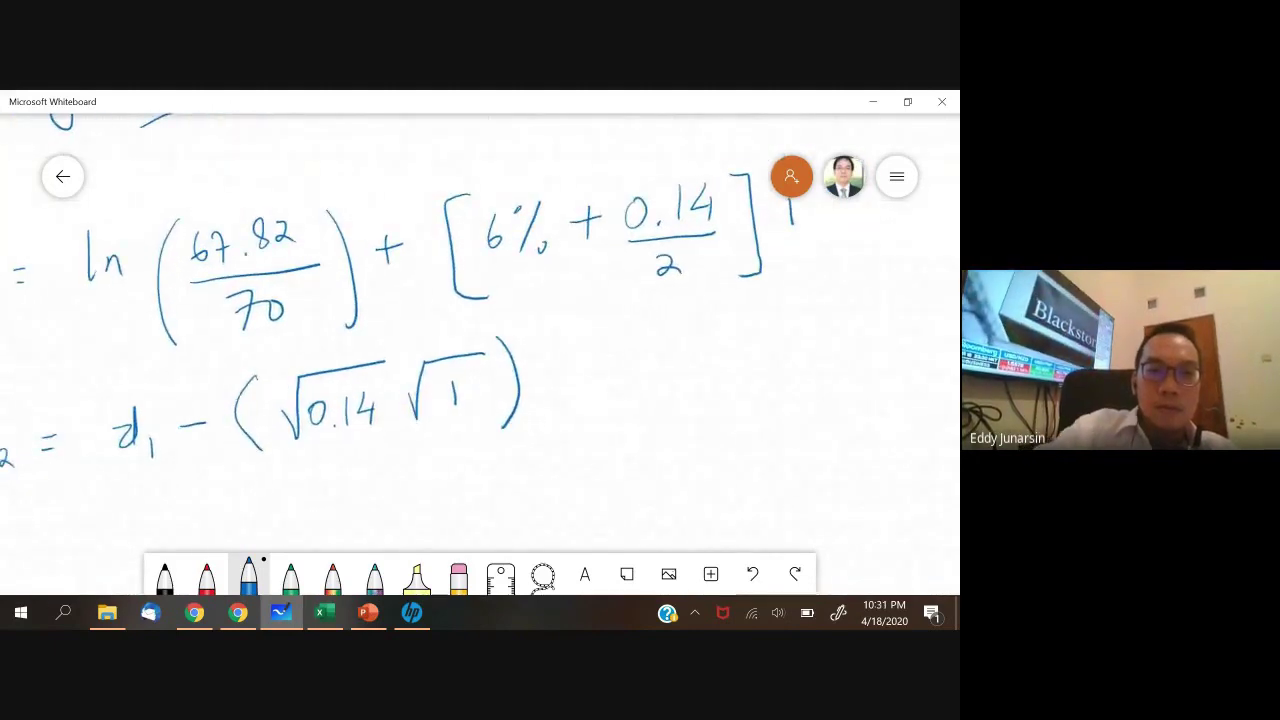
drag(88, 360, 826, 271)
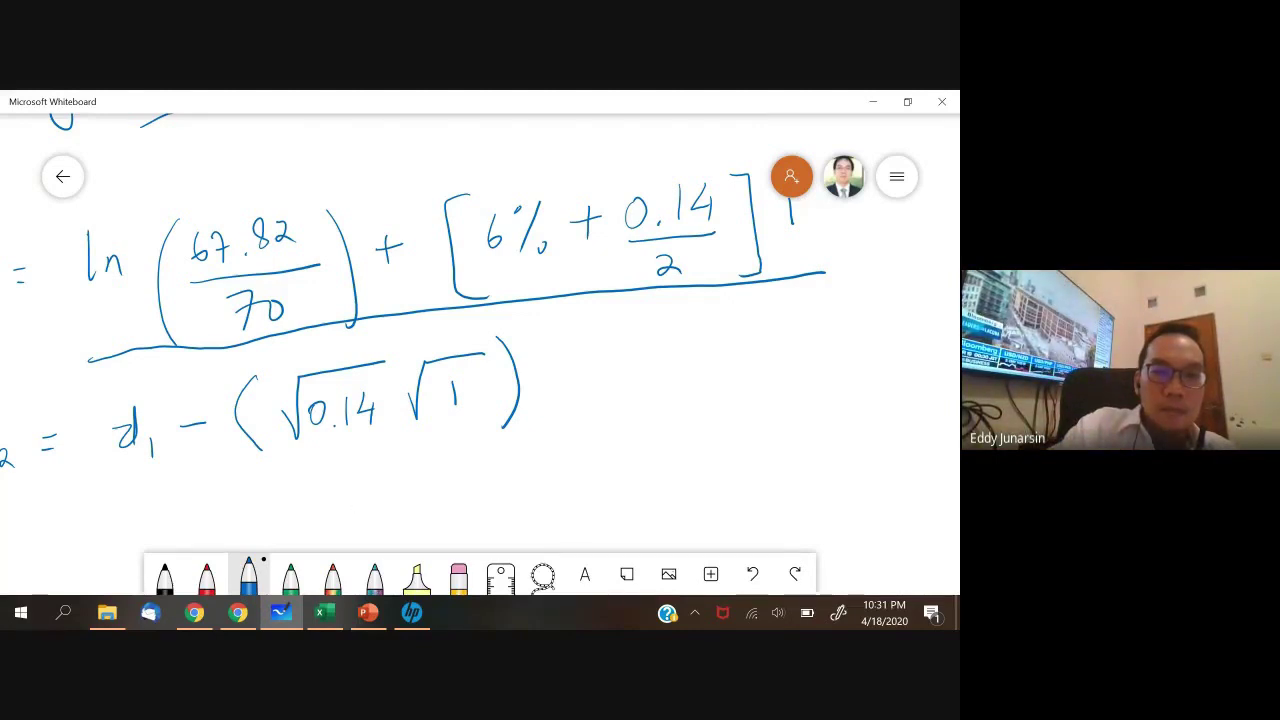
- Write √0.14 √t beneath the fraction line as the denominator of the d₁ equation
drag(385, 330, 428, 318)
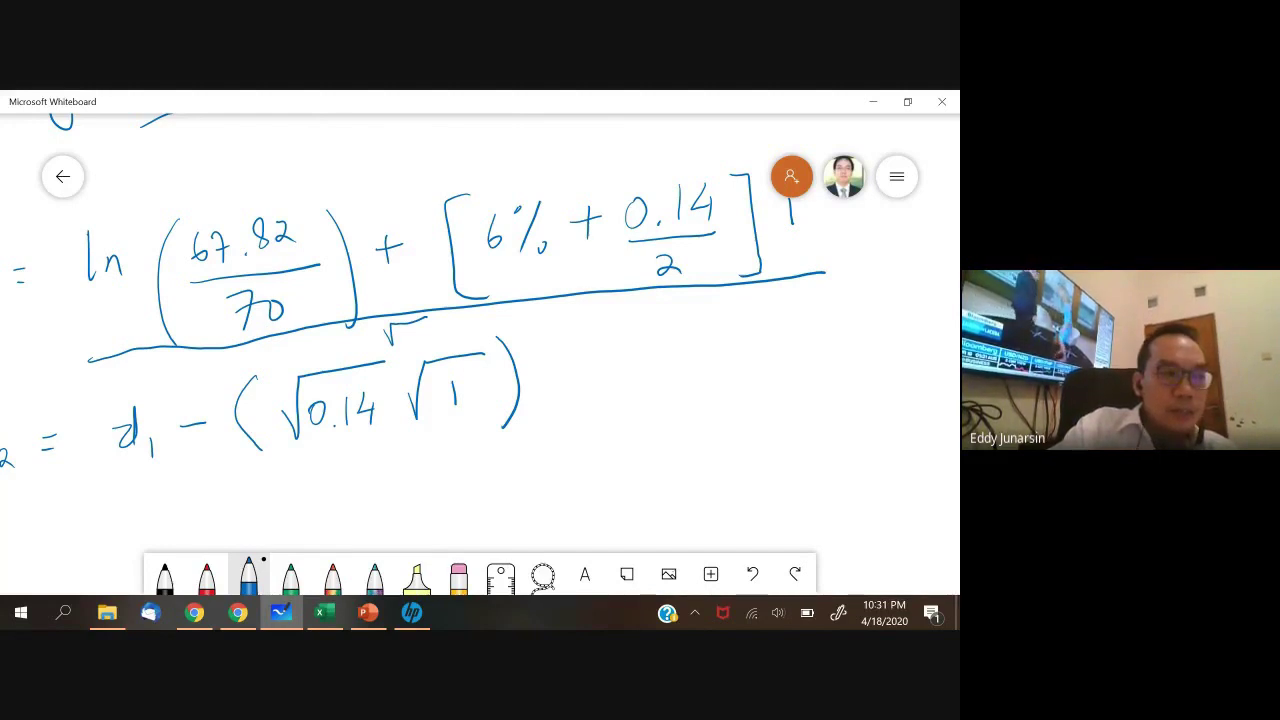
mouse_move(408, 330)
mouse_down()
mouse_move(402, 342)
mouse_move(441, 334)
mouse_up()
click(419, 340)
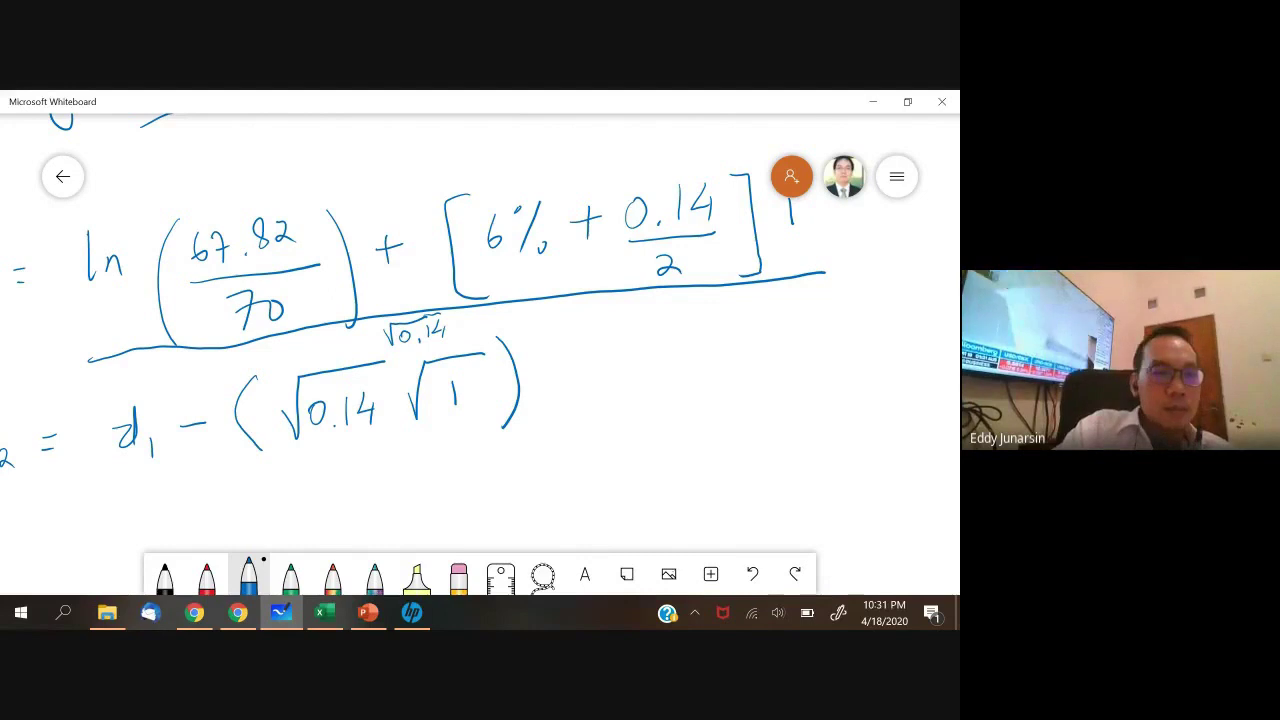
mouse_move(458, 330)
mouse_down()
mouse_move(492, 316)
mouse_move(484, 334)
mouse_up()
drag(477, 324, 490, 323)
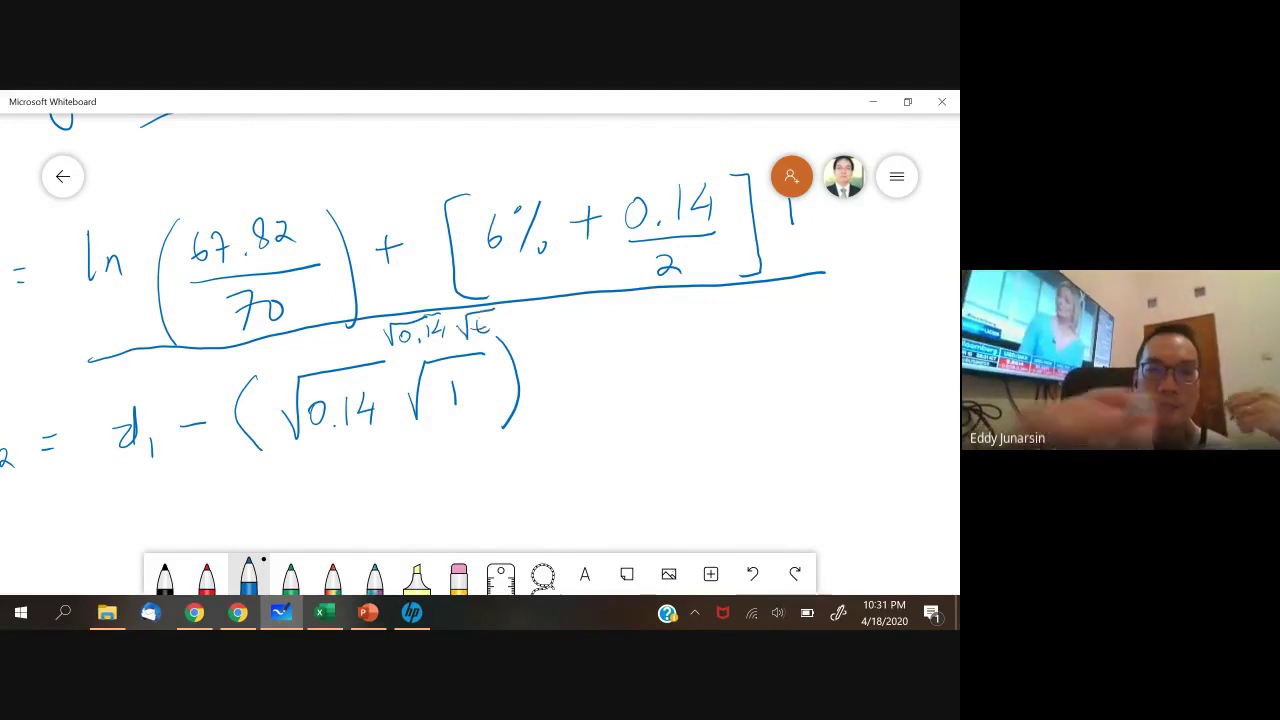
- Switch back to the Excel workbook and complete the denominator formula in B49 as =0.14^0.5*1^0.5
click(325, 612)
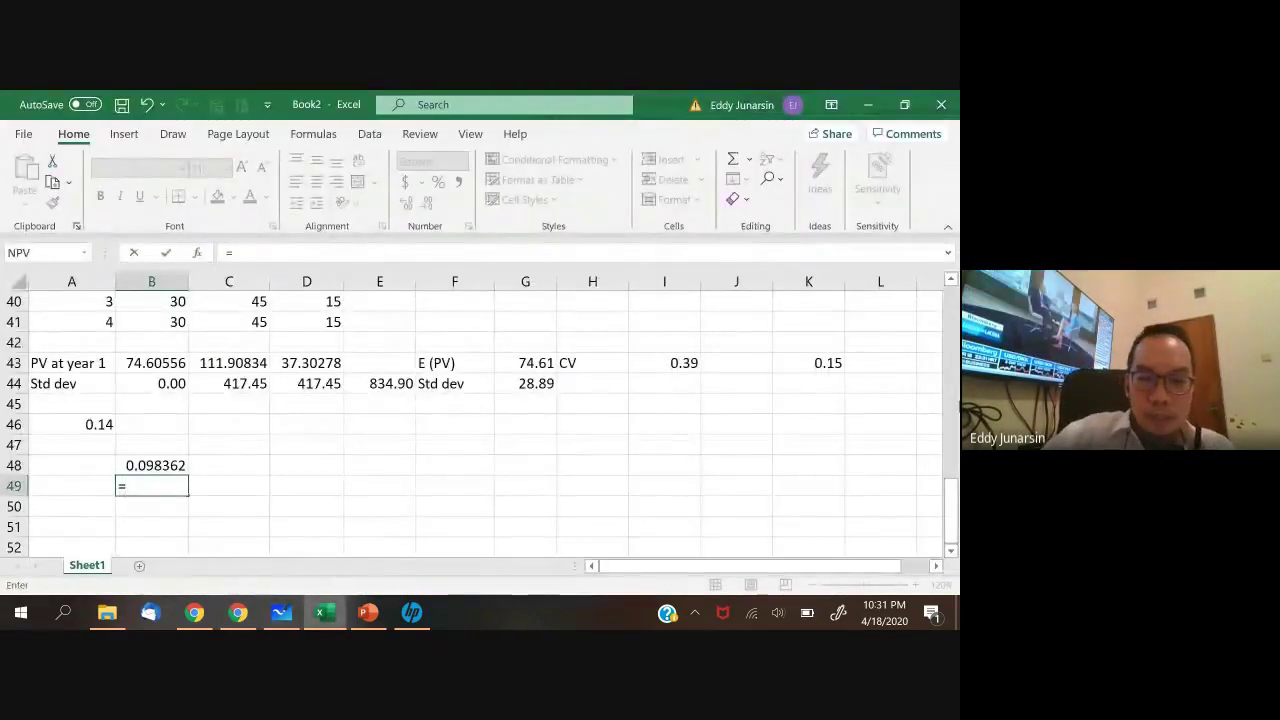
text(0)
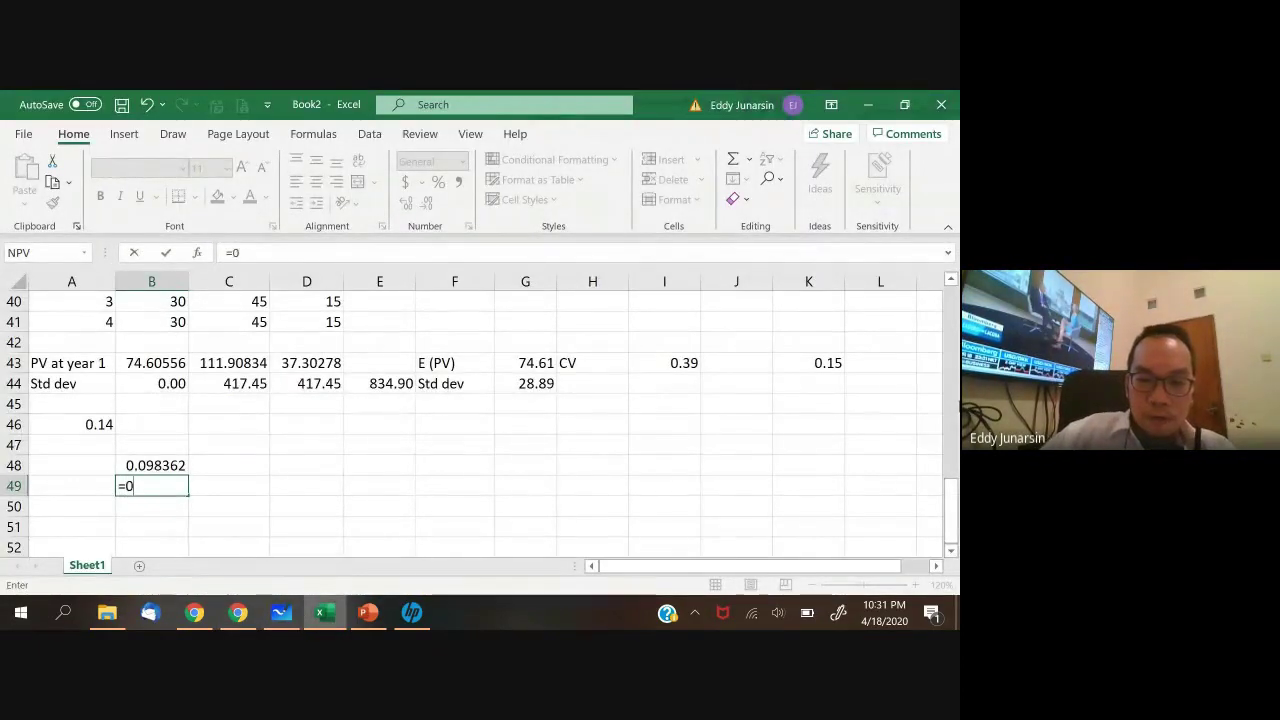
text(.14)
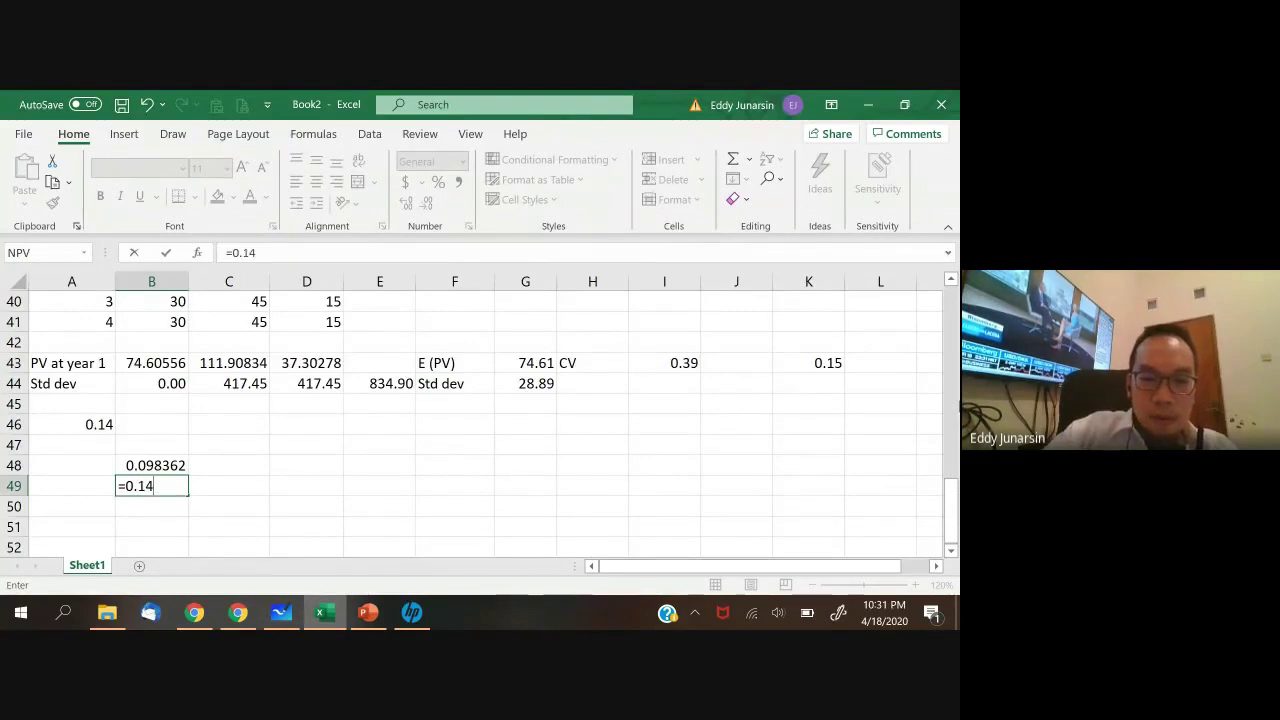
text(^0)
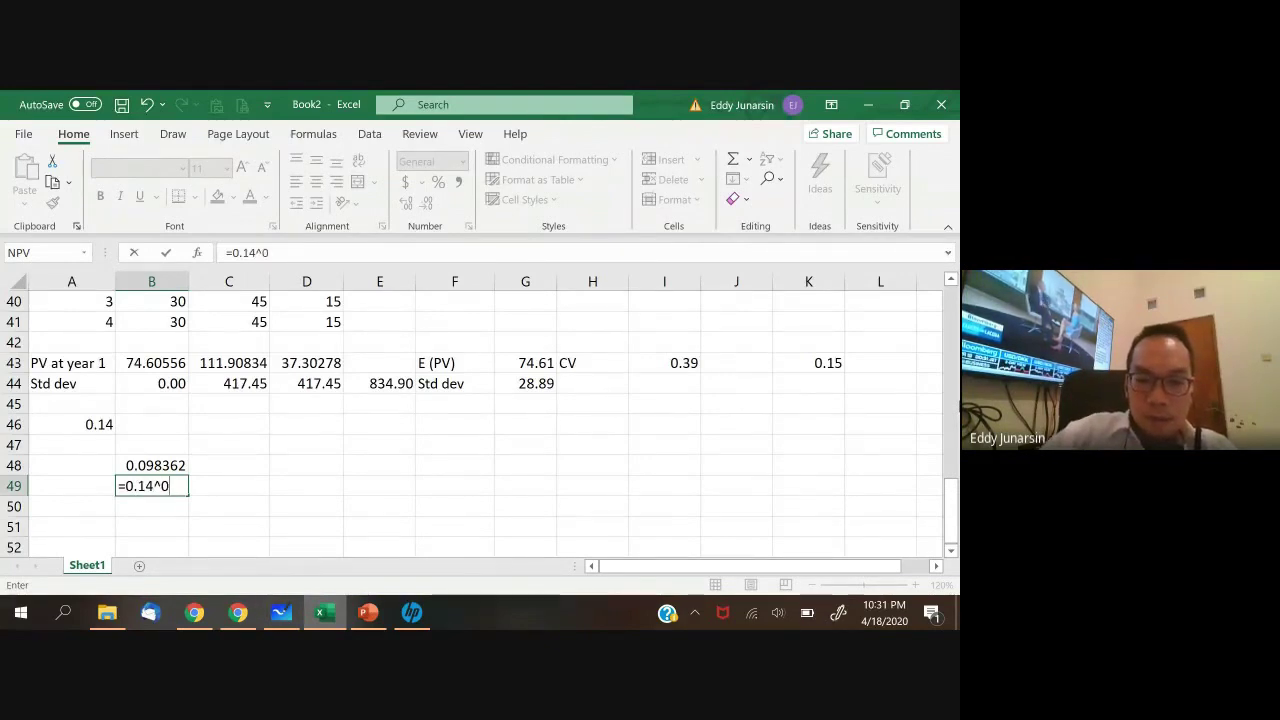
text(.5)
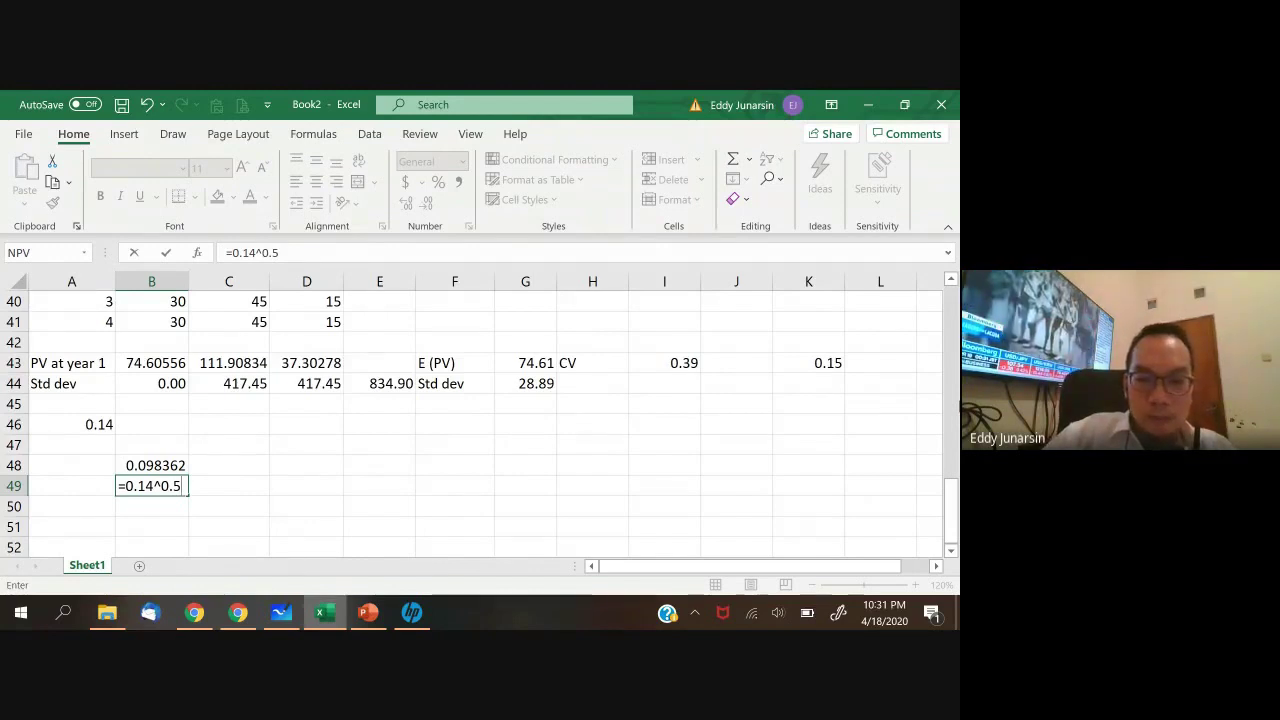
text(*)
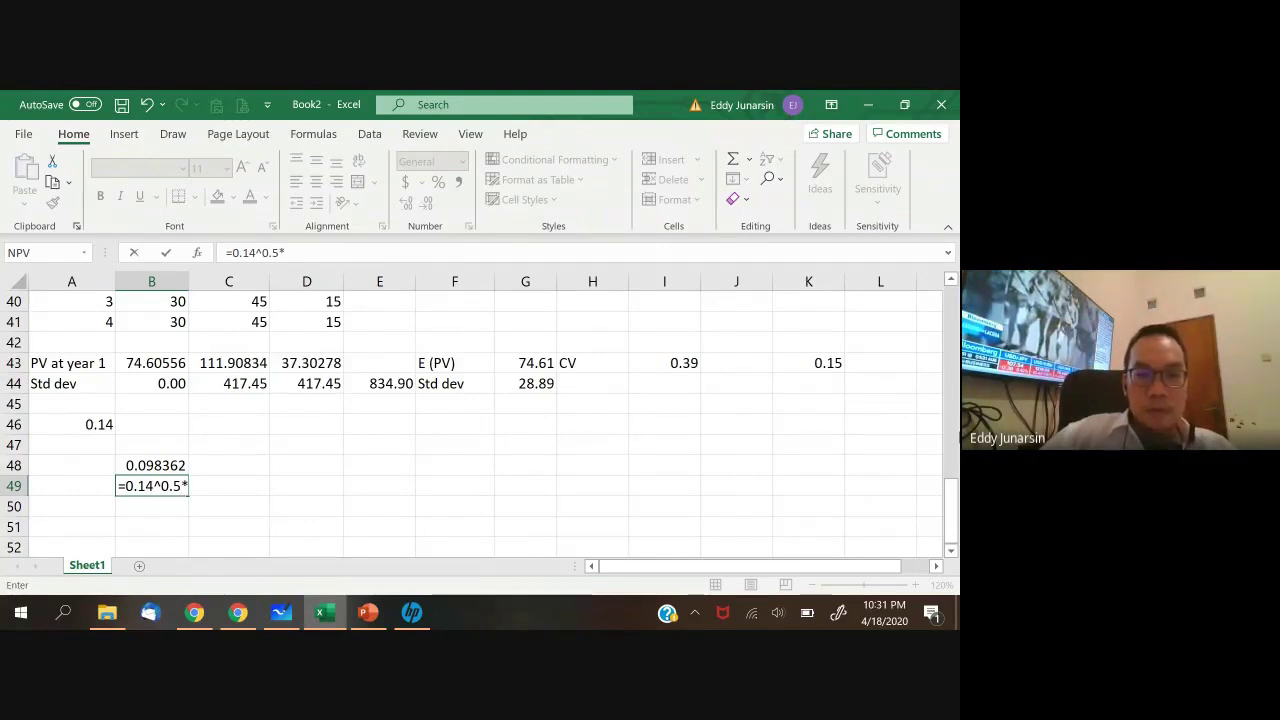
text(1)
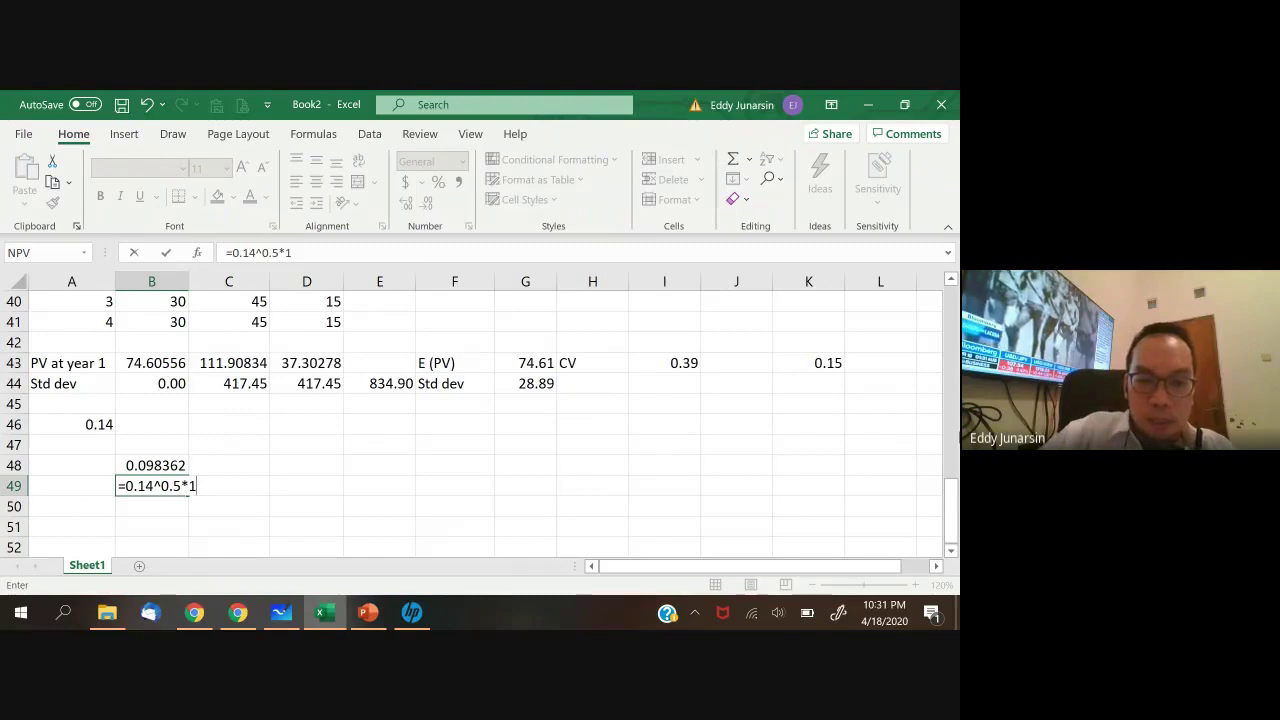
text(^0.5)
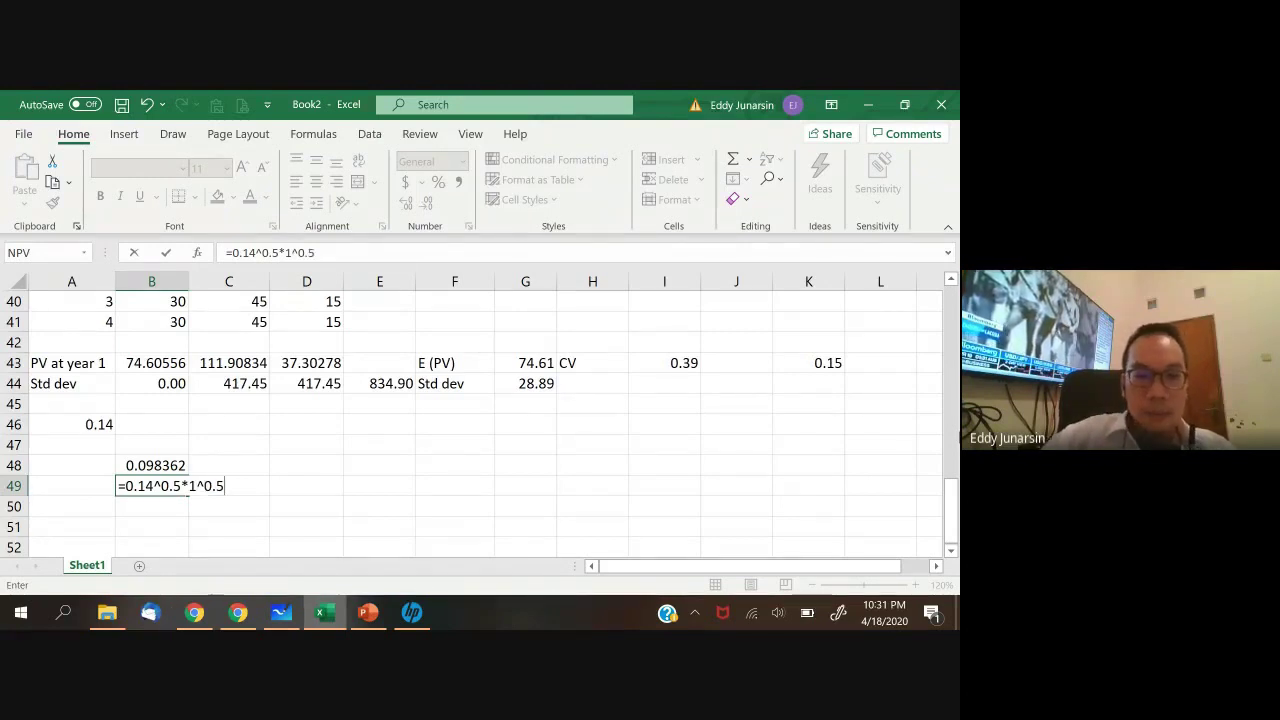
key(Return)
- Commit the denominator formula in B49 and check the numerator and denominator cells B48 and B49
key(Up)
key(Up)
key(Left)
click(152, 465)
click(152, 486)
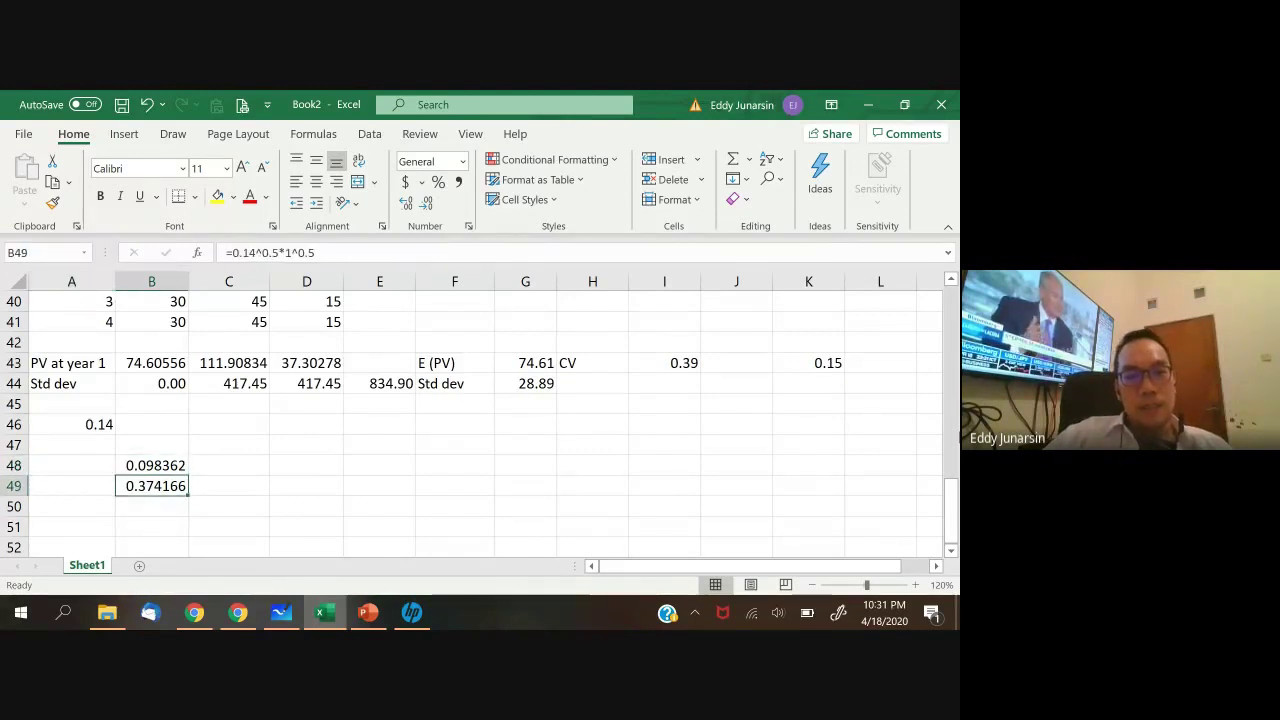
- Label cell A50 as d1, in the row below the denominator
click(152, 506)
click(152, 527)
key(Up)
key(Left)
text(d)
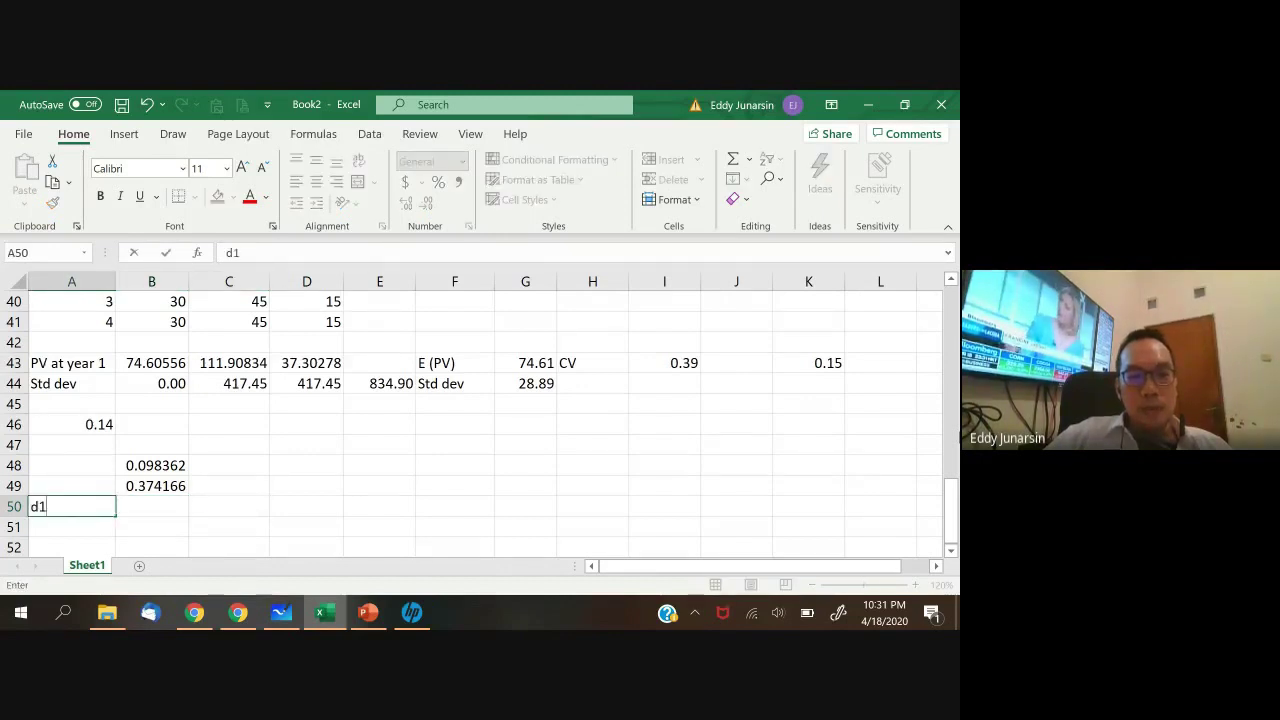
text(1)
- Compute d1 in B50 with the formula =B48/B49 and display it with four decimal places
key(Right)
text(=)
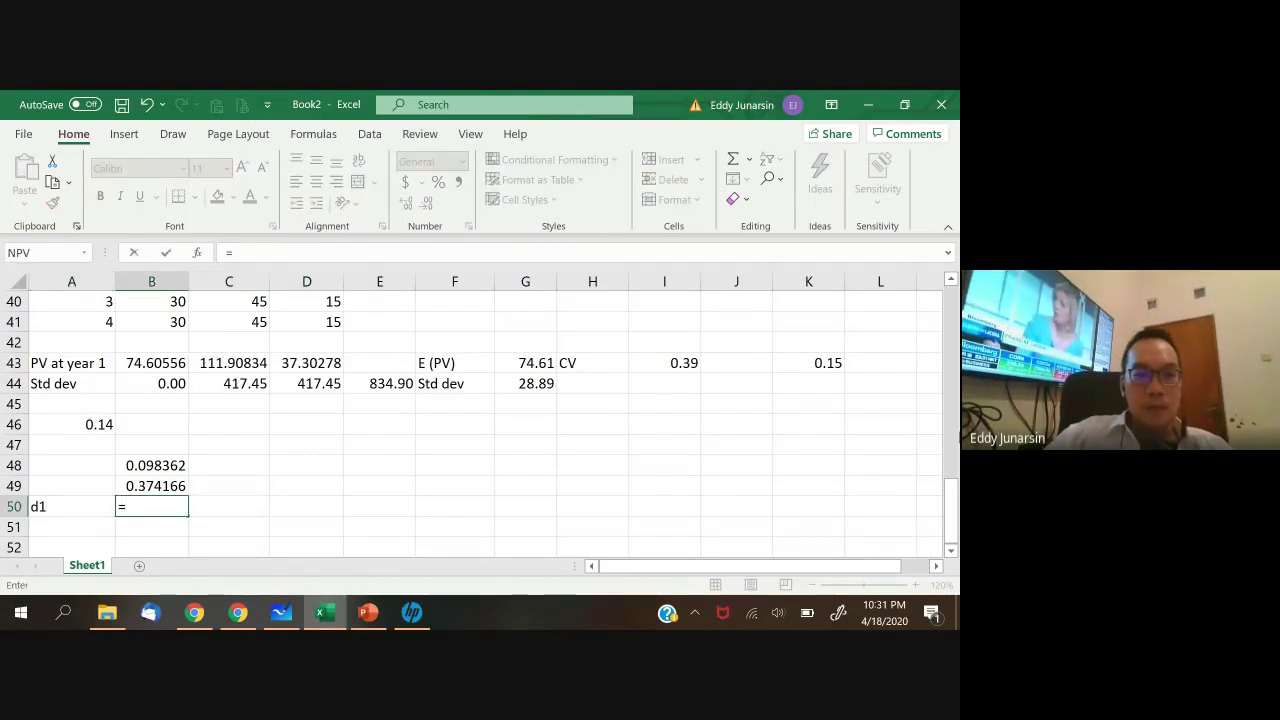
key(Up)
key(Up)
text(/)
key(Up)
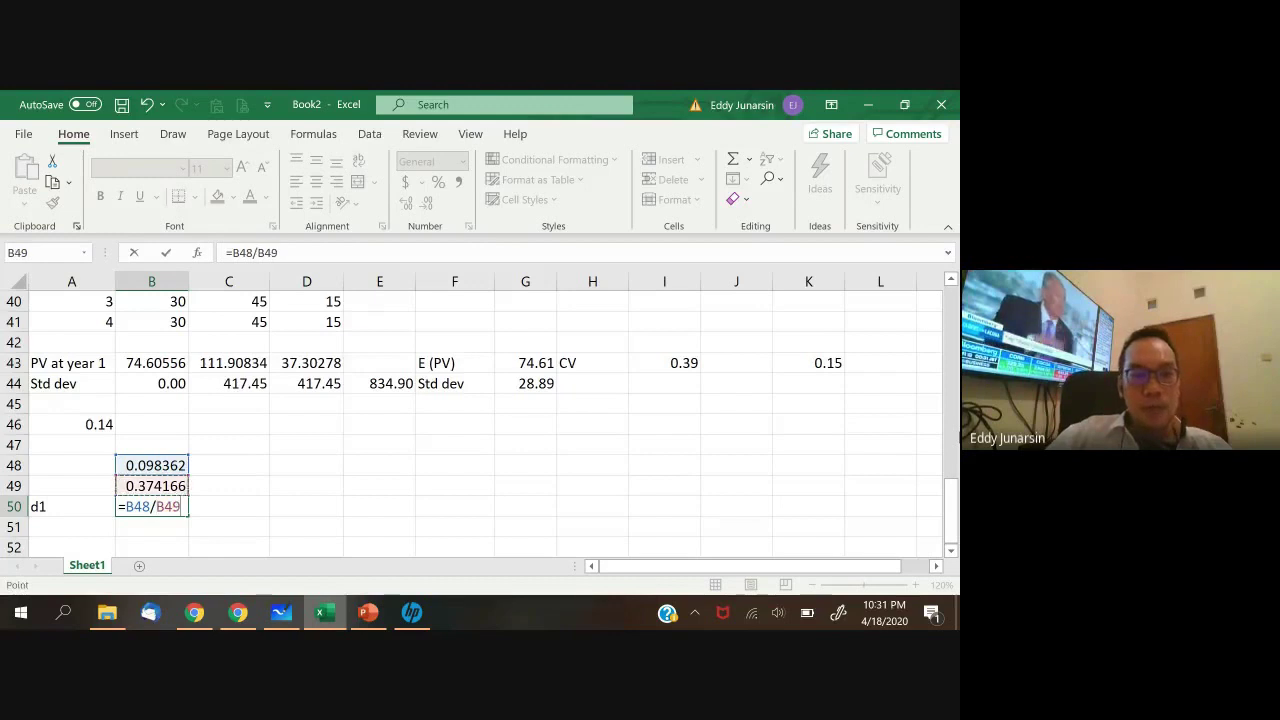
key(Return)
key(Up)
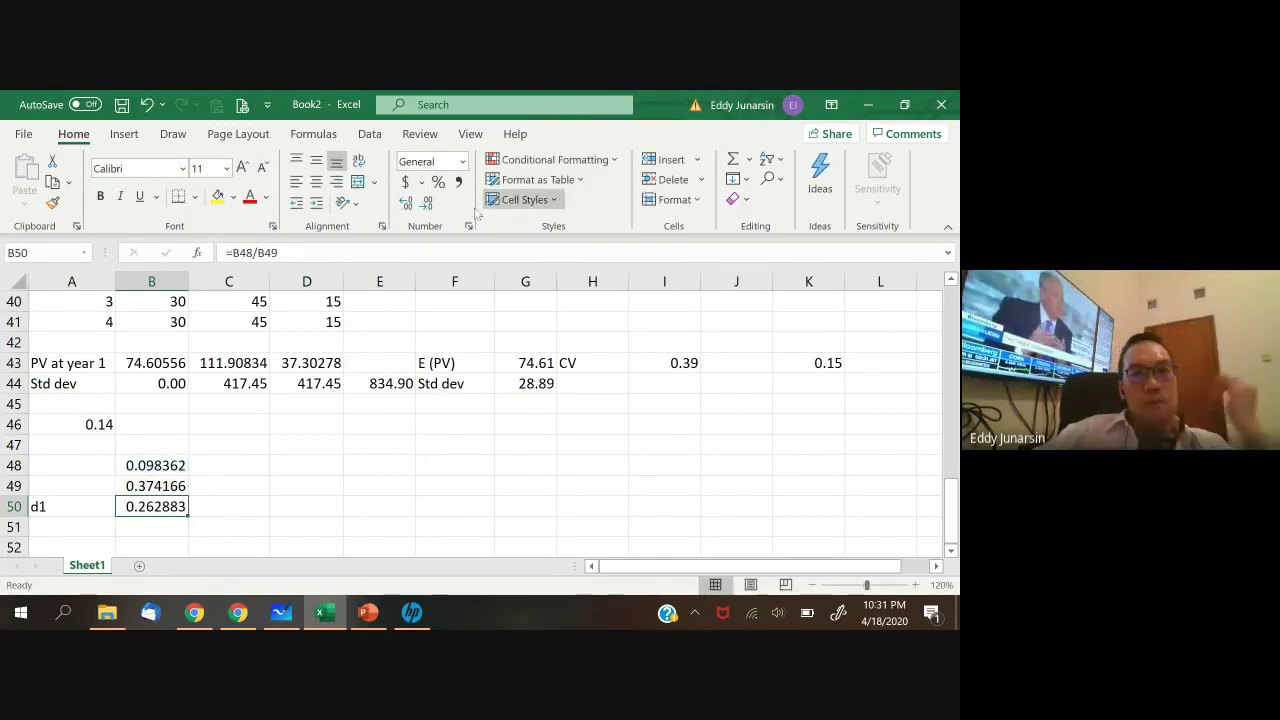
click(429, 204)
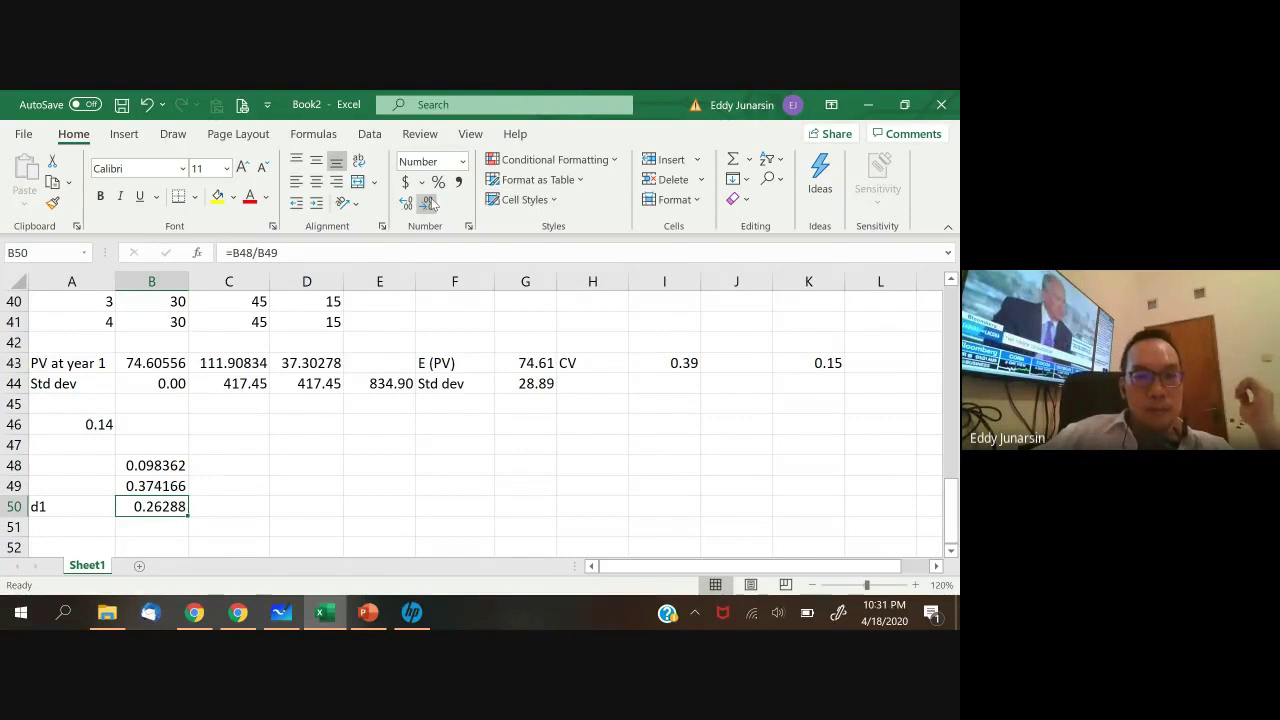
click(429, 204)
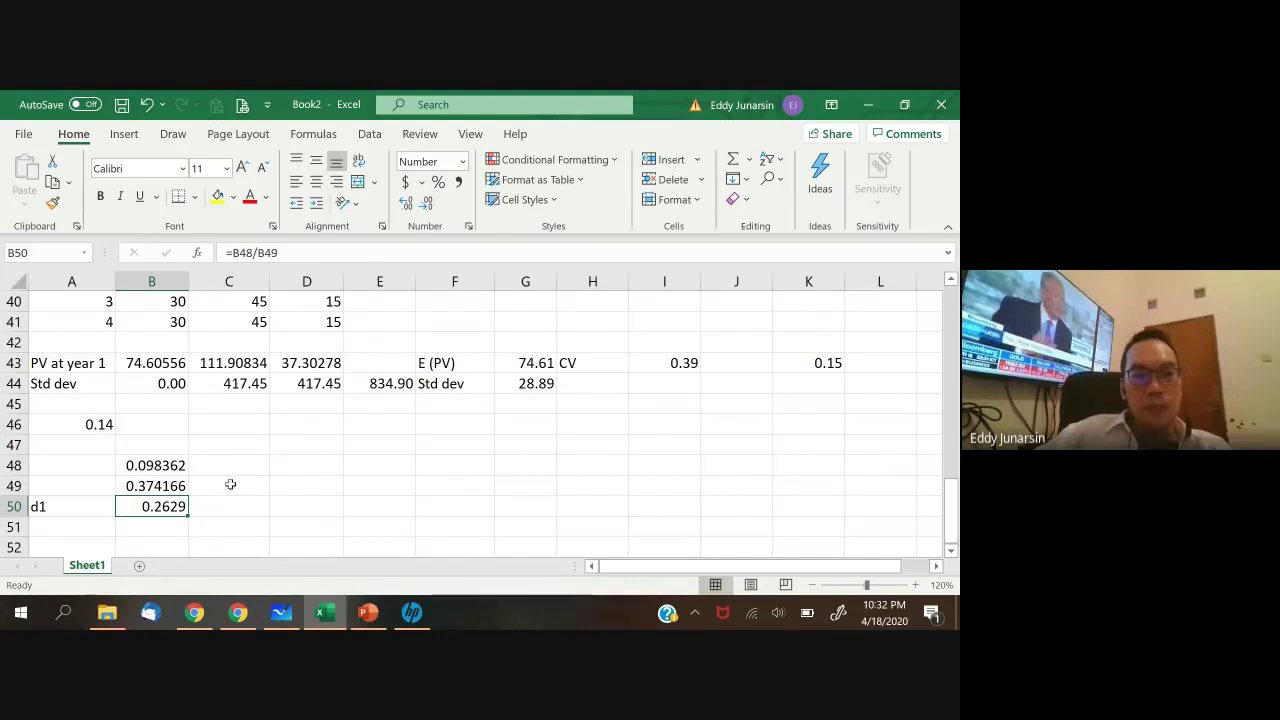
- Label cell A51 as d2, check the d₂ equation in Microsoft Whiteboard, and return to the Excel workbook
scroll(309, 482, down, 1)
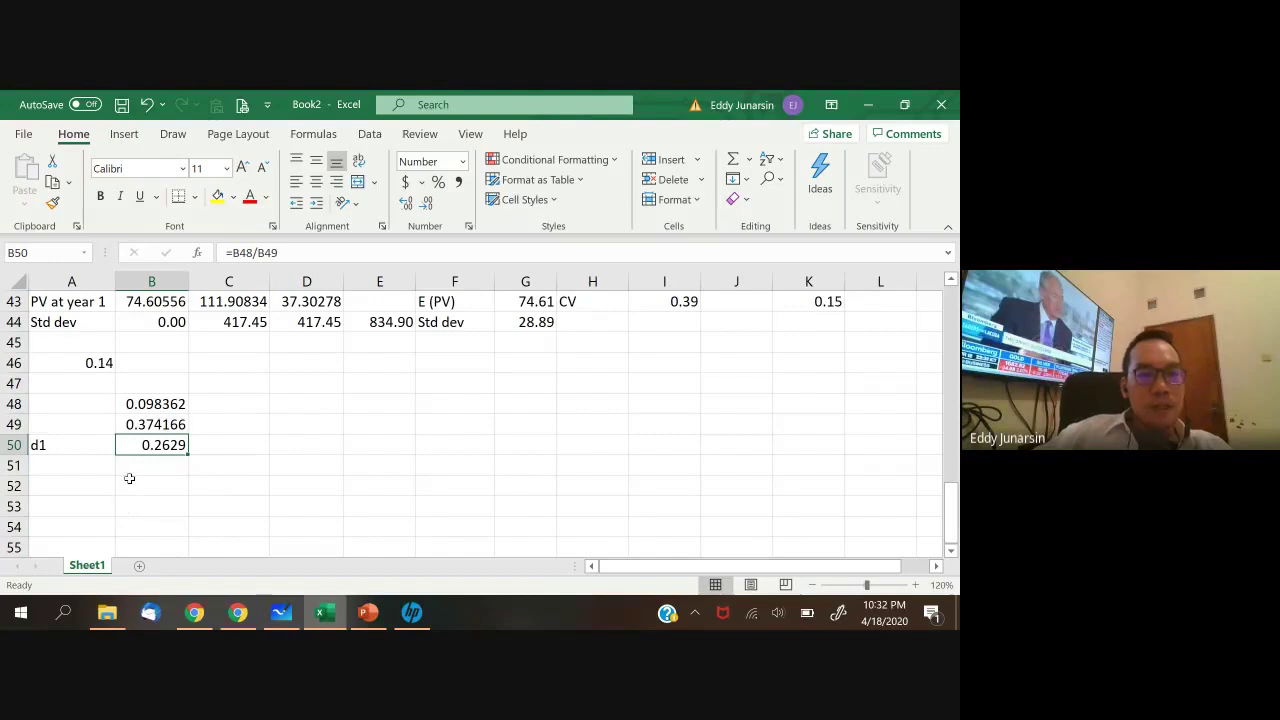
click(86, 468)
text(d2)
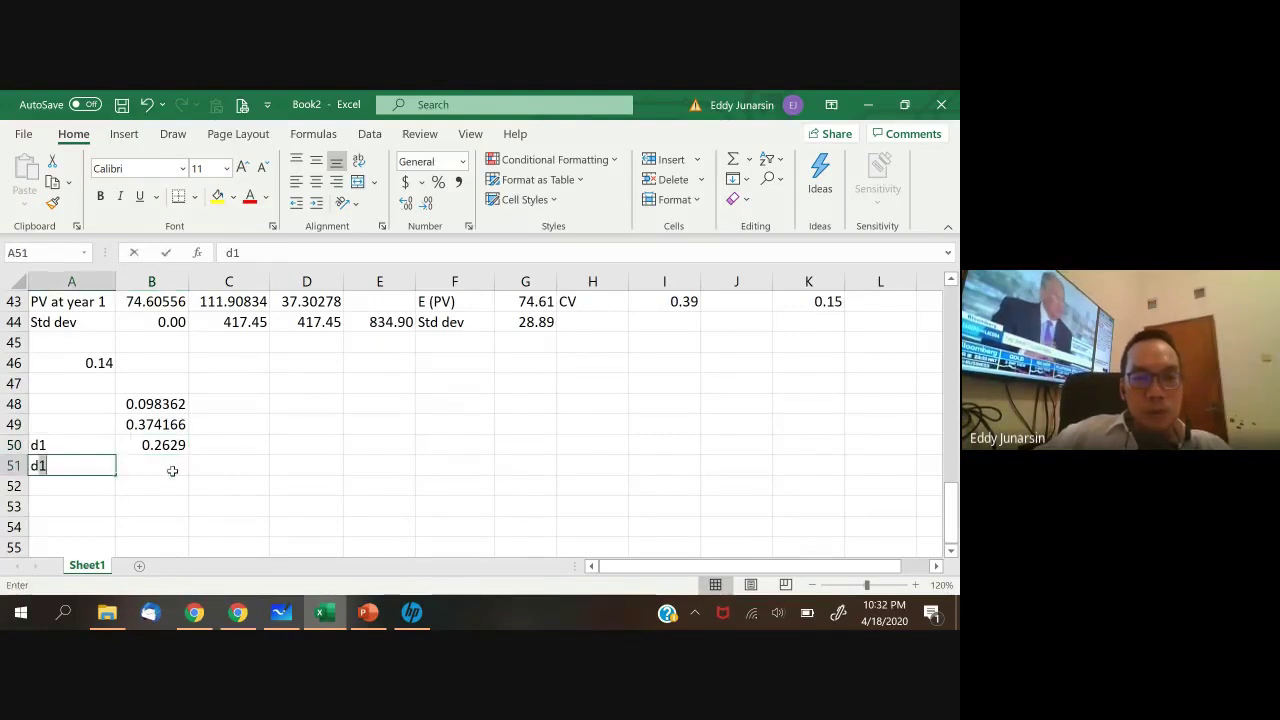
click(140, 458)
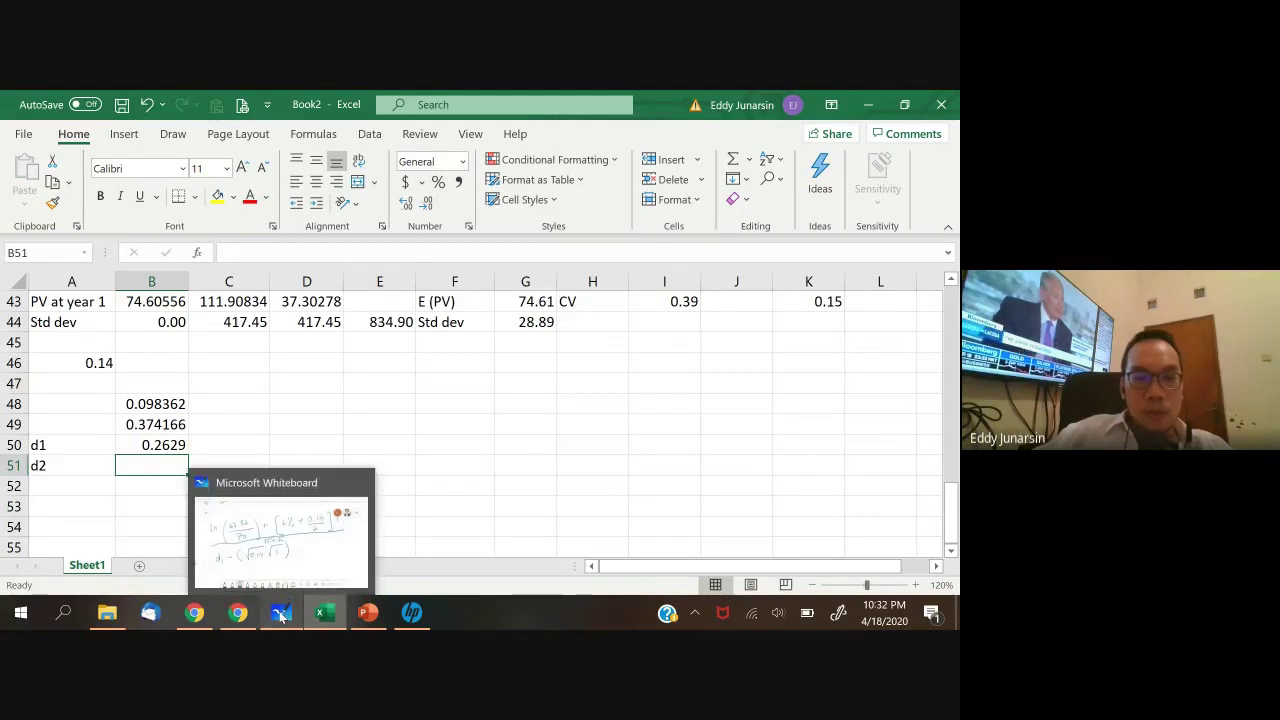
click(283, 614)
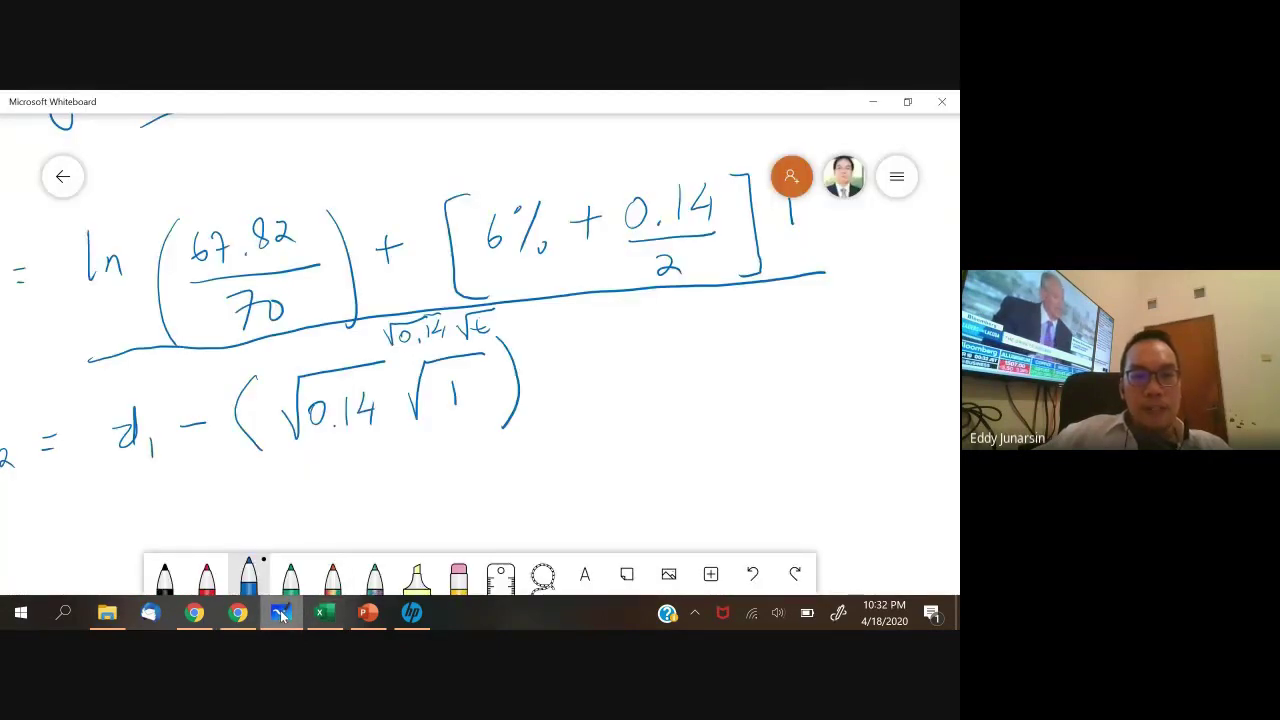
click(325, 612)
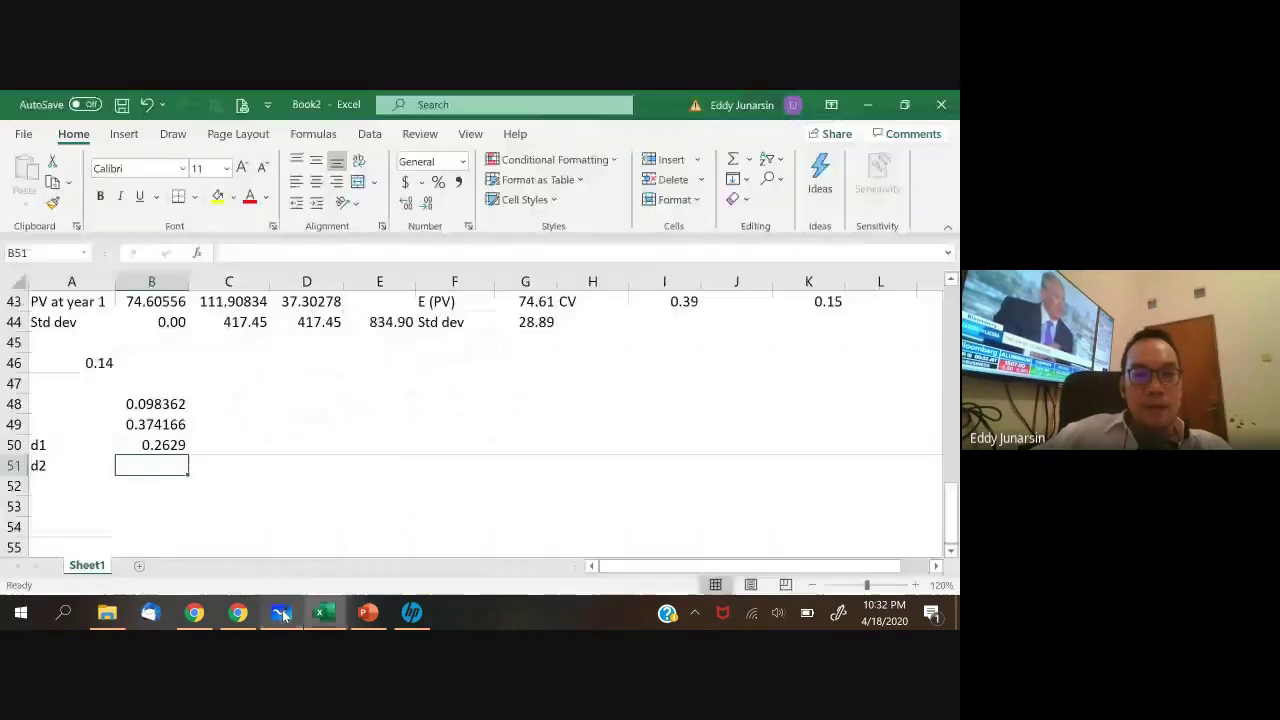
- Compute d2 in B51 with the formula =B50-(0.14^0.5*1^0.5) and display it with four decimal places
text(=)
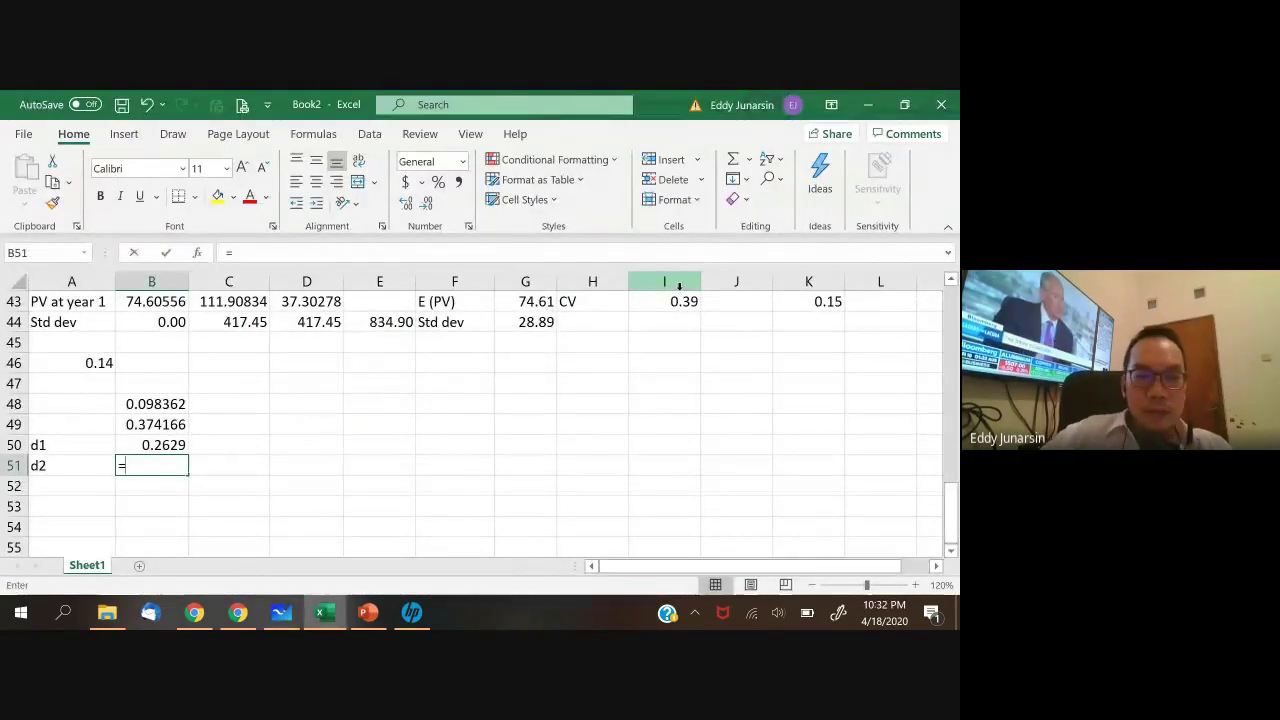
key(Up)
text(-)
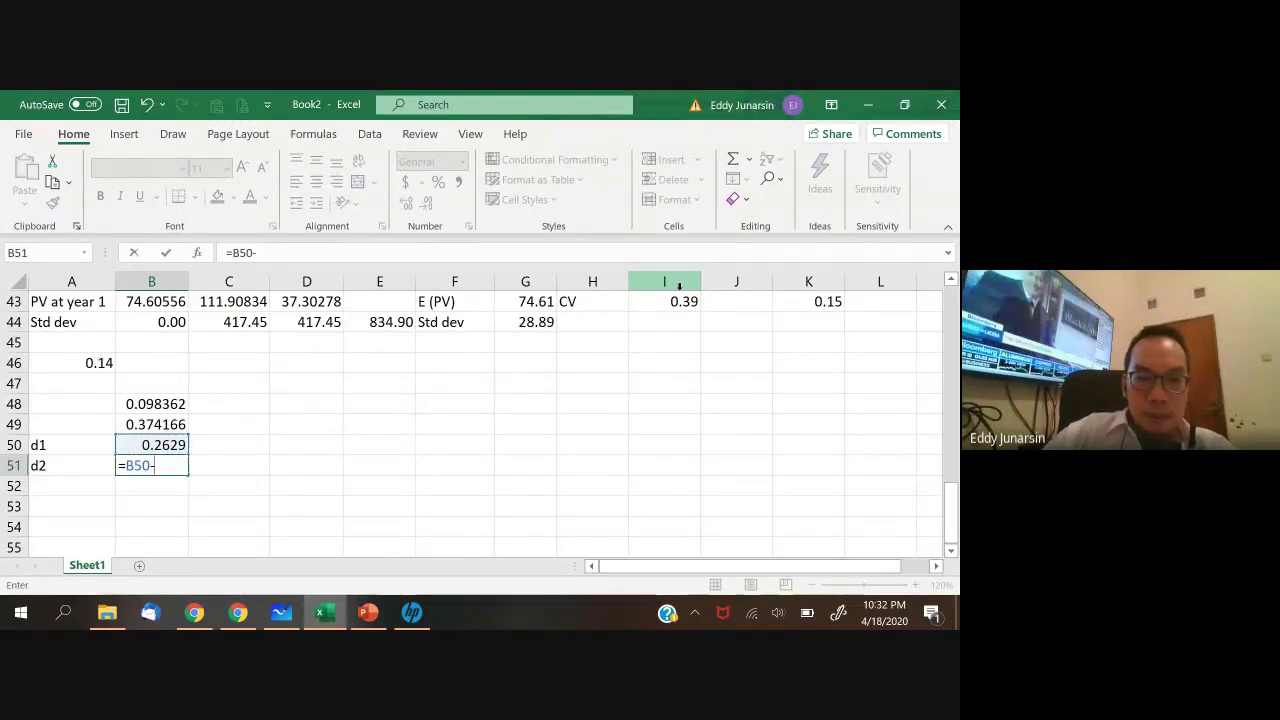
text((0.14)
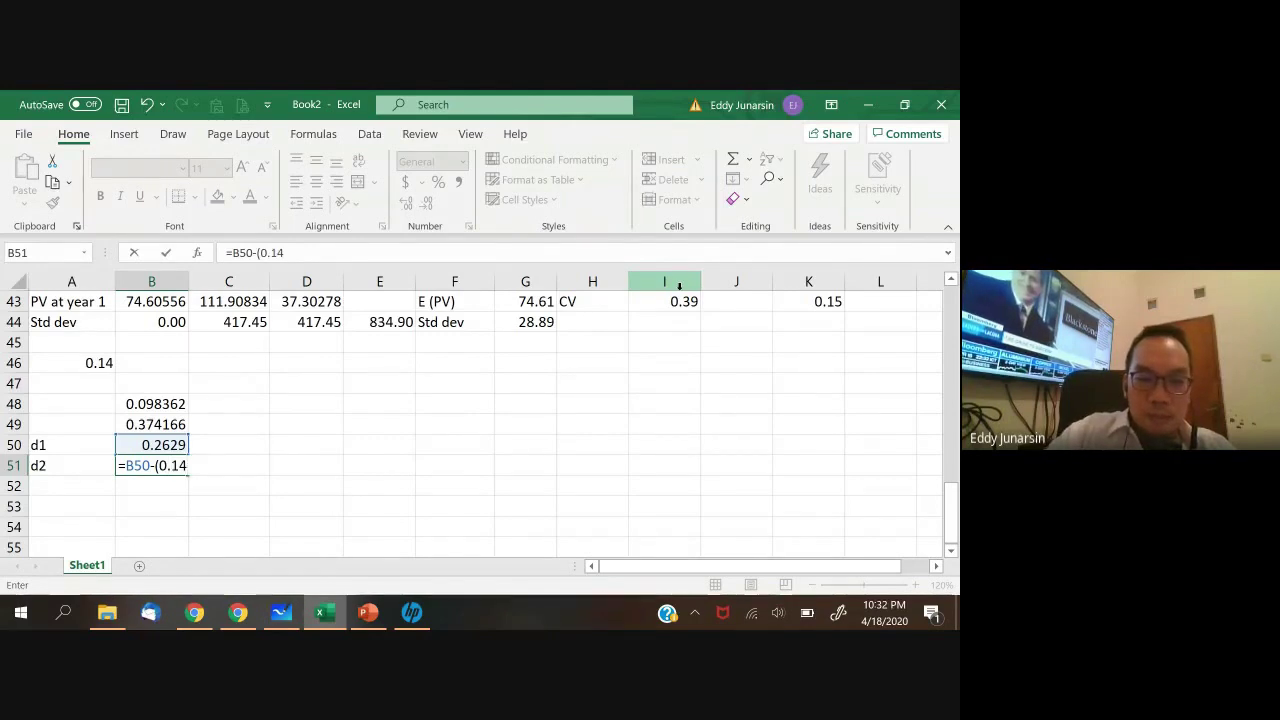
text(^0.5*1^)
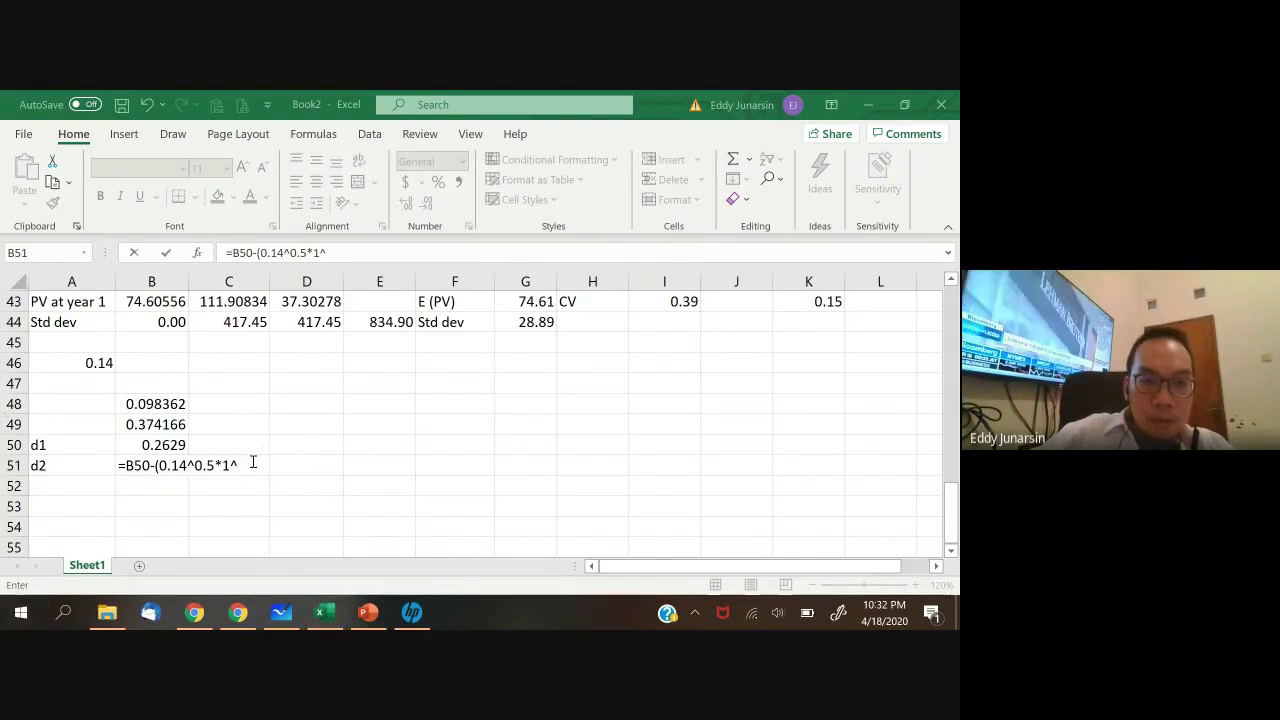
text(0)
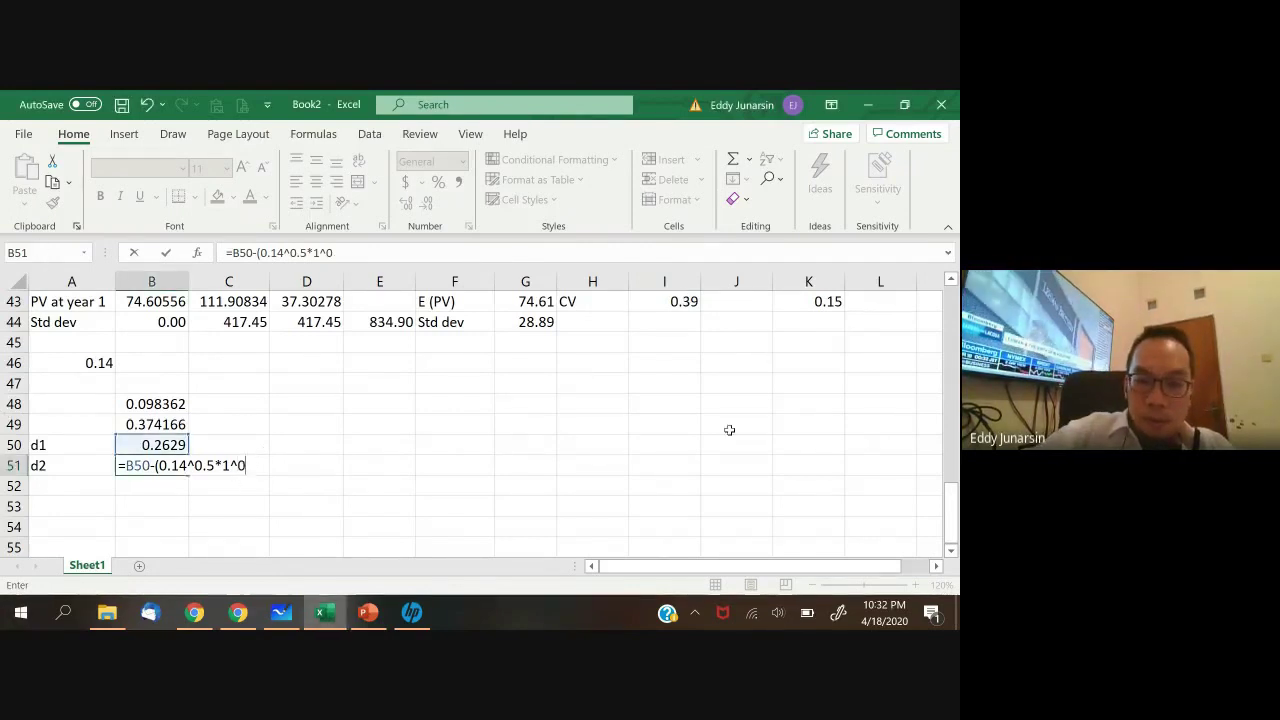
text(.5)
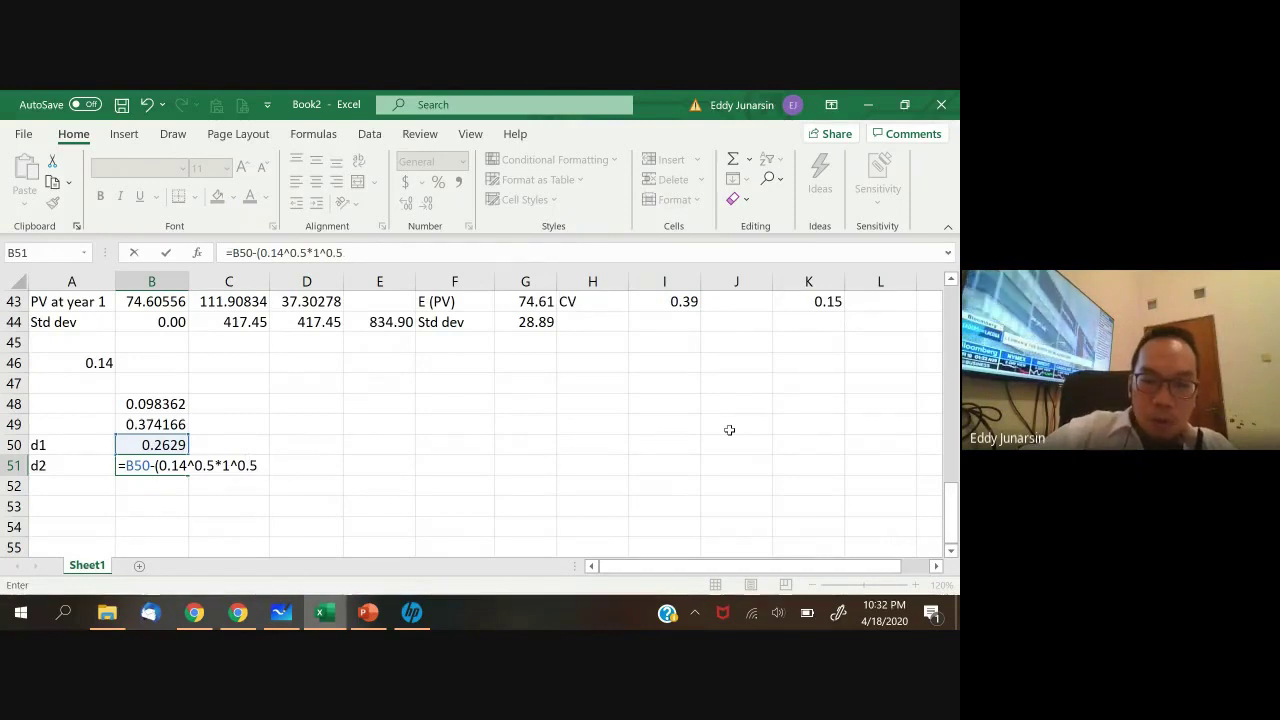
text())
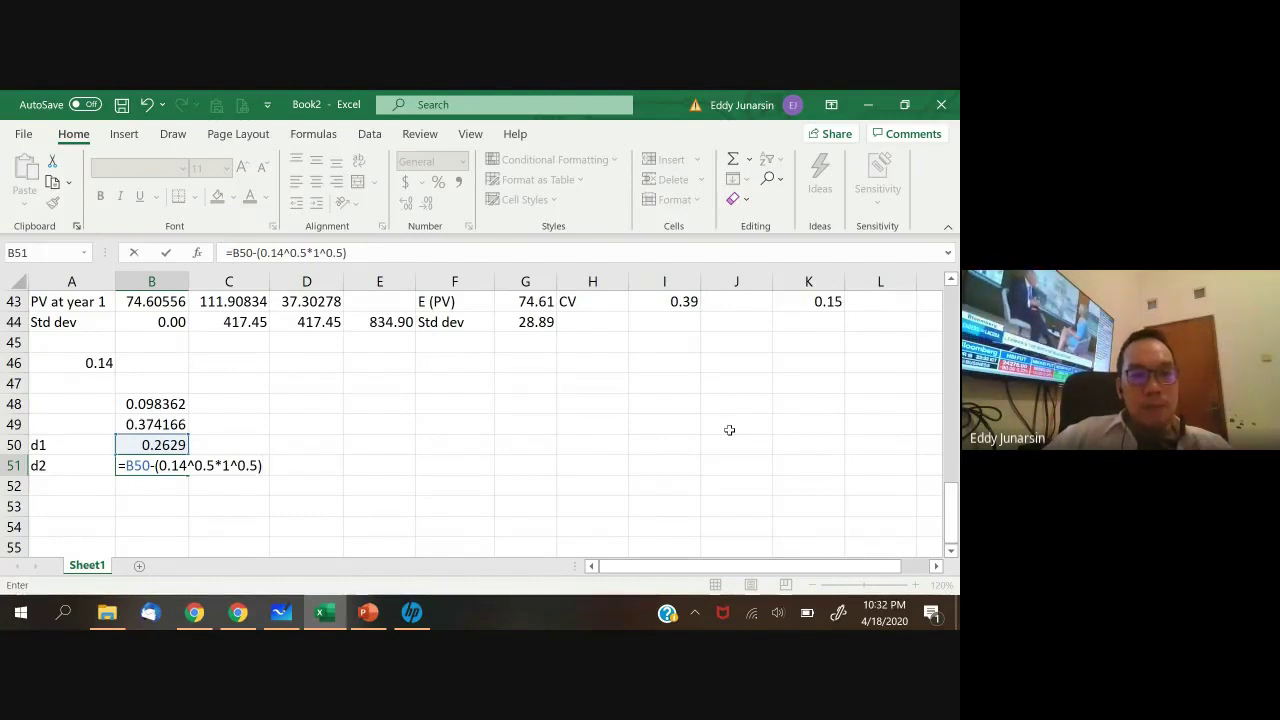
key(Return)
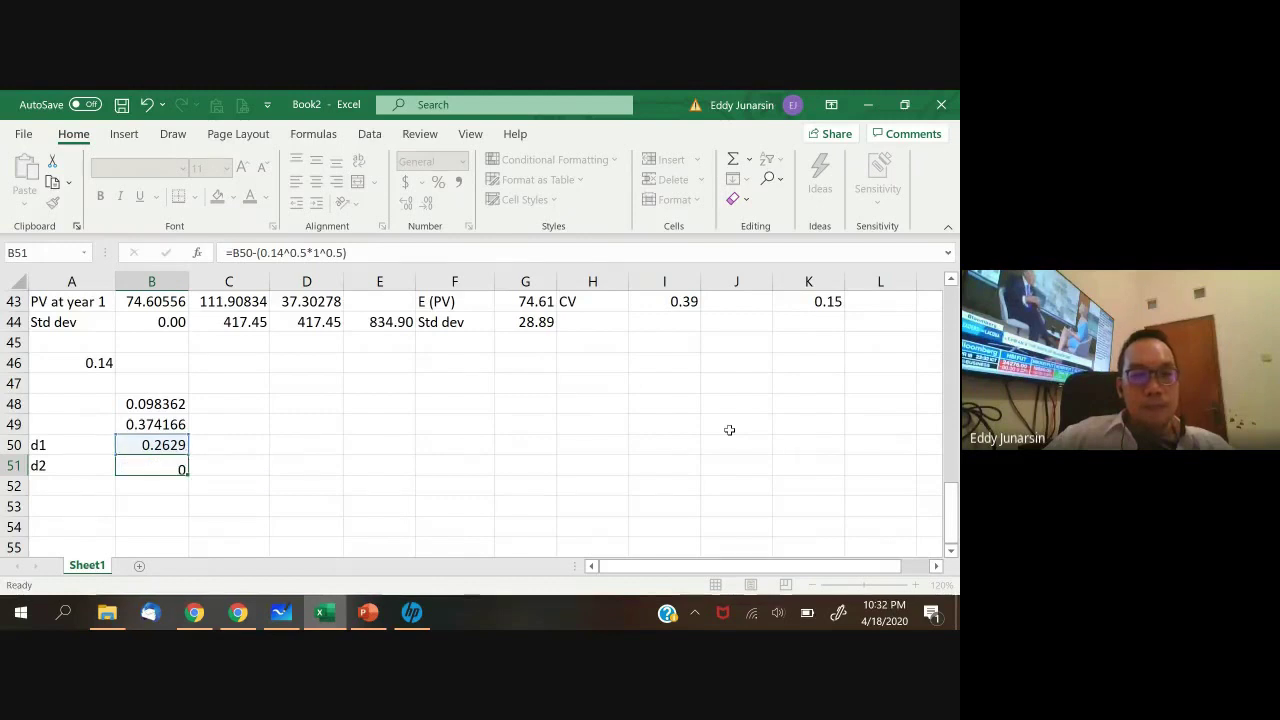
key(Up)
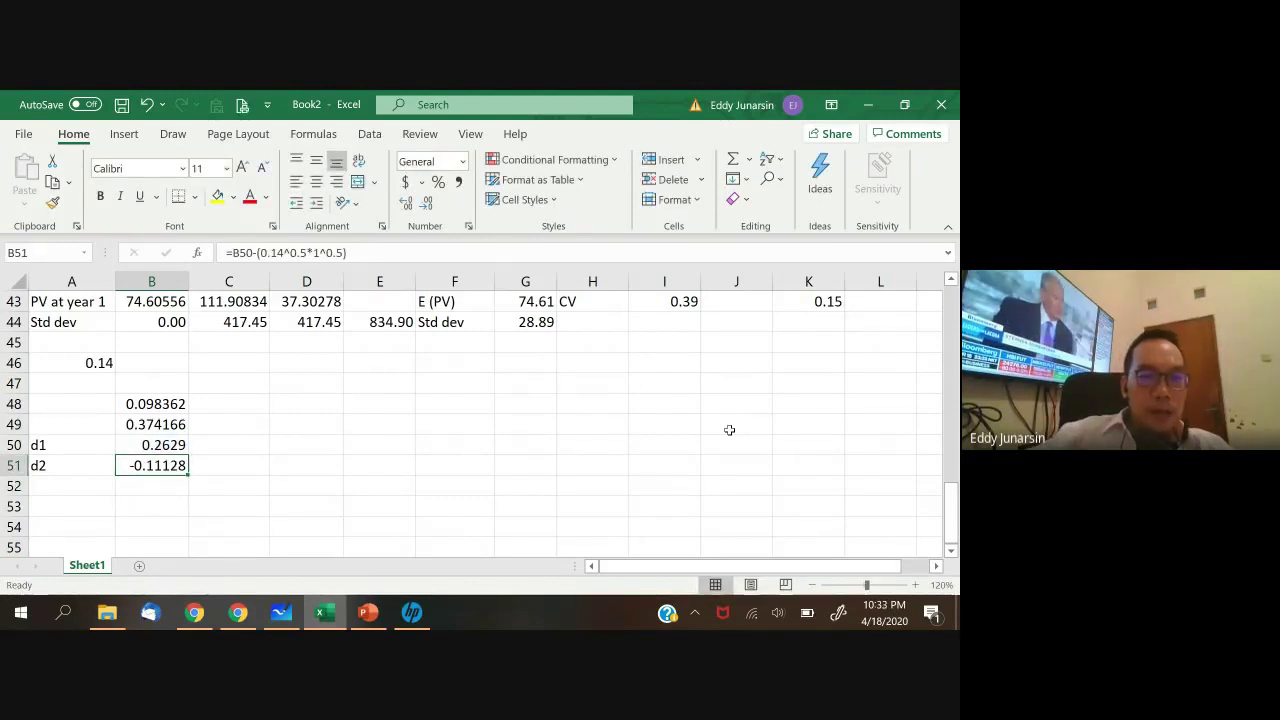
click(427, 202)
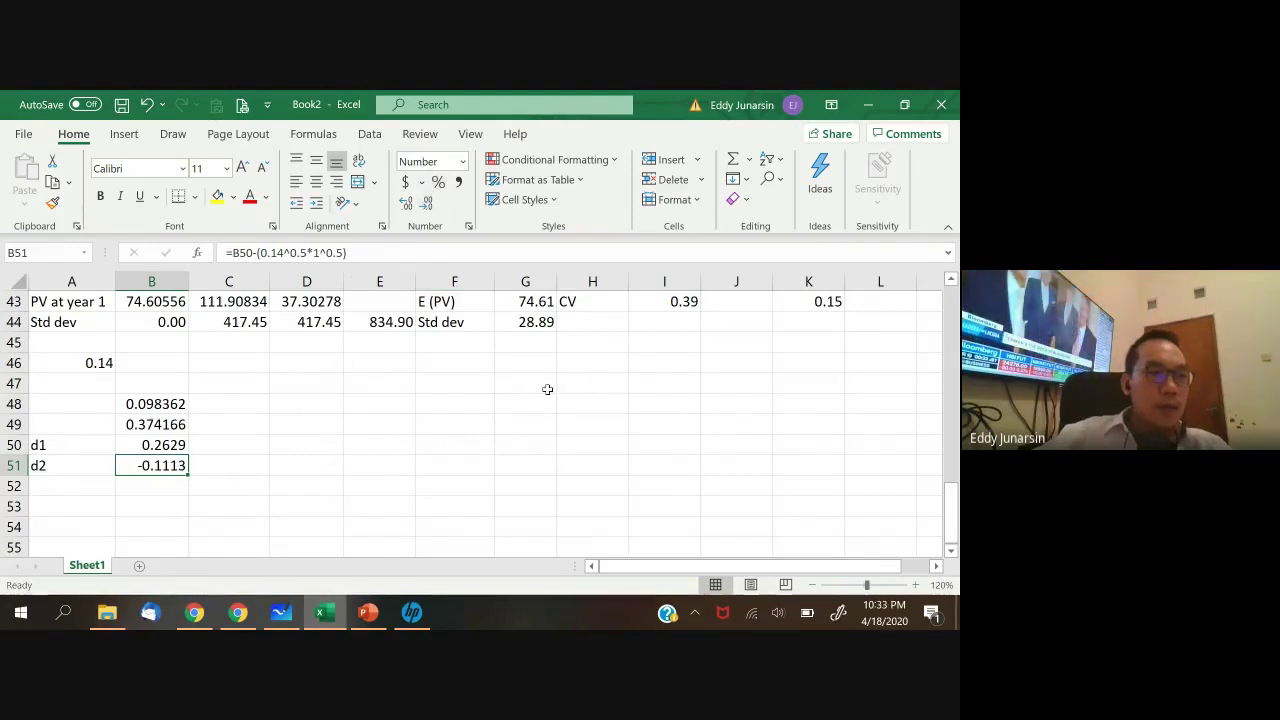
click(352, 428)
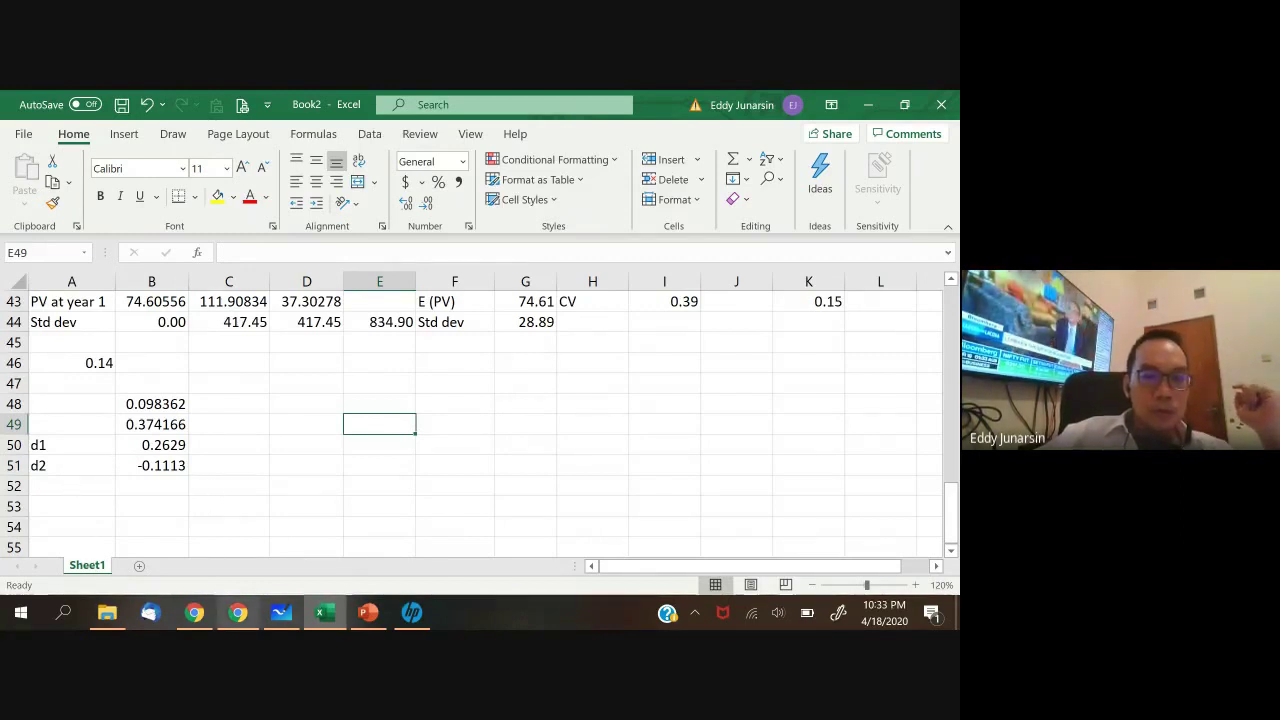
- Switch to Microsoft Whiteboard and write V = 67.82 in the empty space beneath the d₂ equation
click(284, 614)
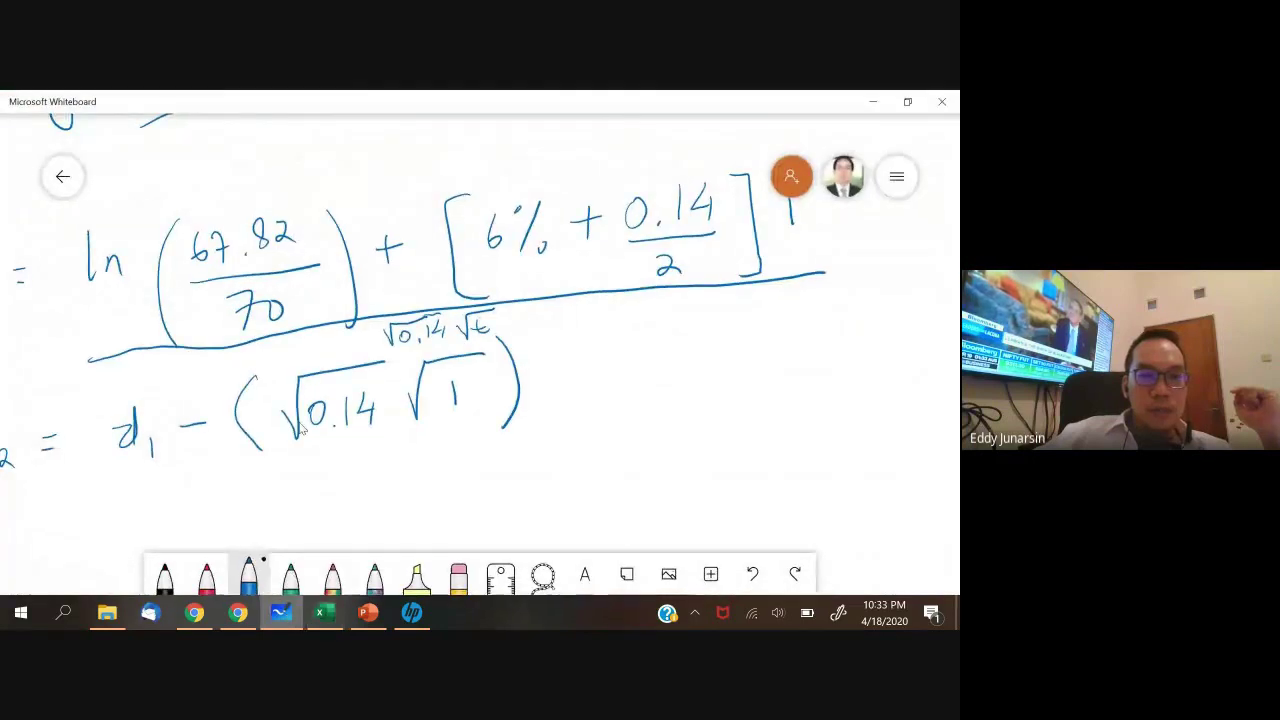
scroll(406, 434, up, 2)
mouse_move(406, 434)
mouse_down()
mouse_move(503, 354)
mouse_move(460, 380)
mouse_up()
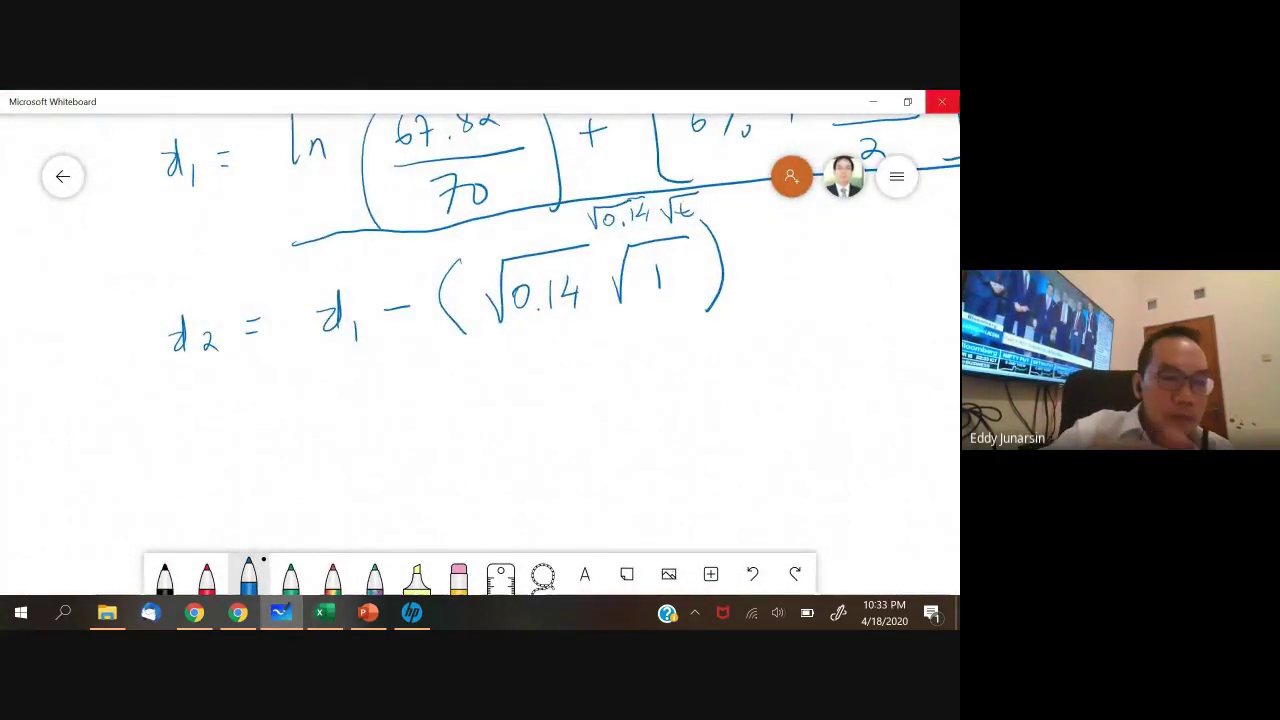
mouse_move(106, 447)
mouse_down()
mouse_move(189, 444)
mouse_move(188, 466)
mouse_up()
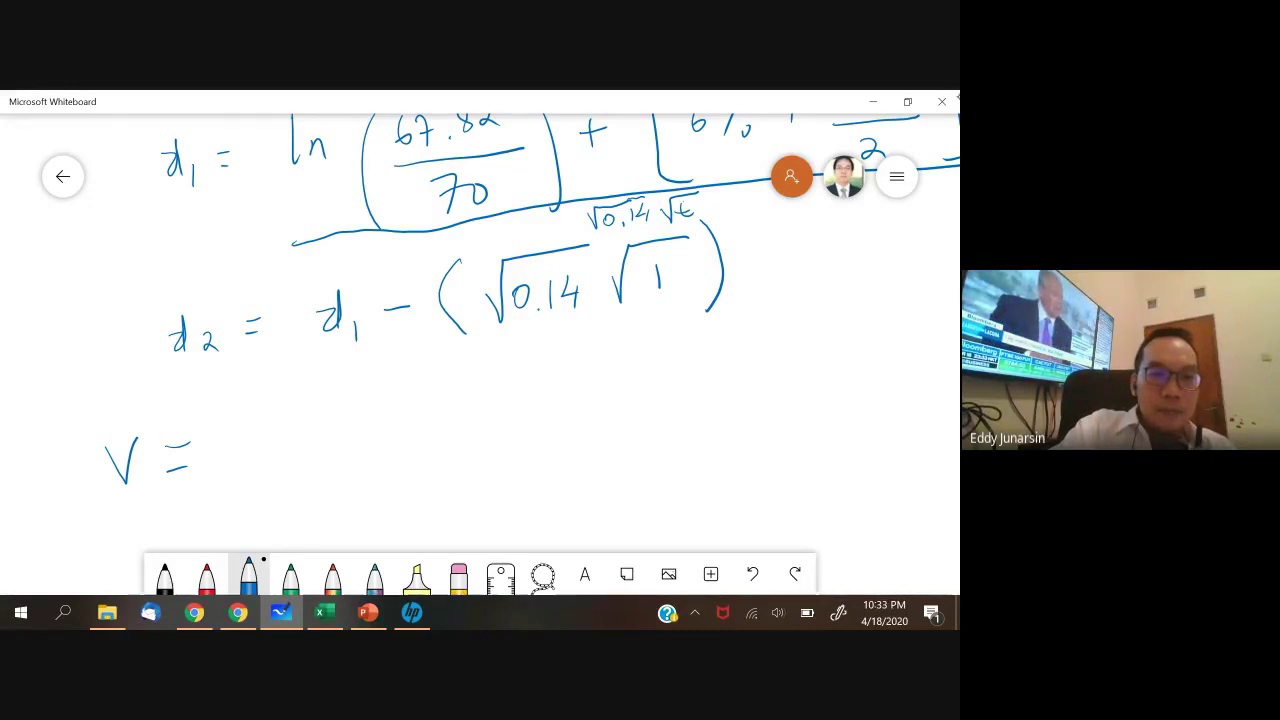
mouse_move(242, 421)
mouse_down()
mouse_move(233, 450)
mouse_move(259, 460)
mouse_up()
click(291, 459)
drag(317, 424, 310, 420)
drag(335, 425, 352, 449)
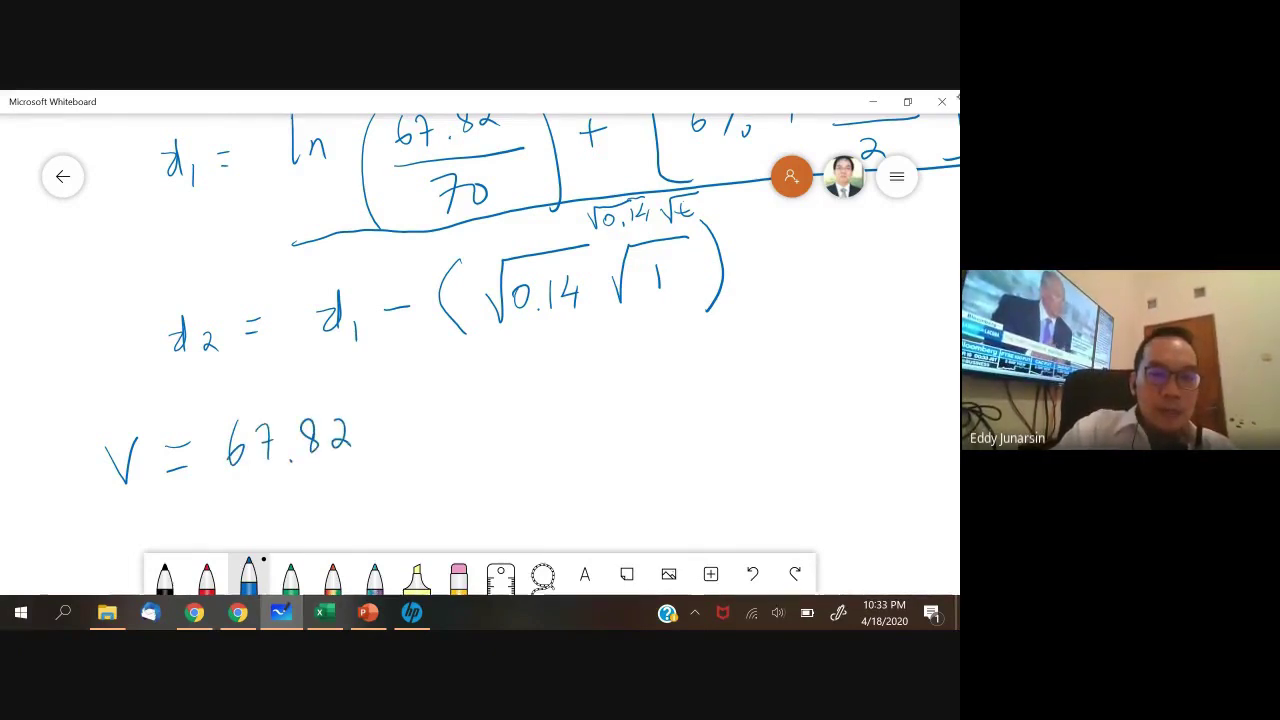
- Continue the V equation after 67.82 with an opening square bracket followed by N and an opening parenthesis
mouse_move(392, 386)
mouse_down()
mouse_move(376, 462)
mouse_move(405, 462)
mouse_up()
mouse_move(404, 412)
mouse_down()
mouse_move(418, 434)
mouse_move(422, 406)
mouse_up()
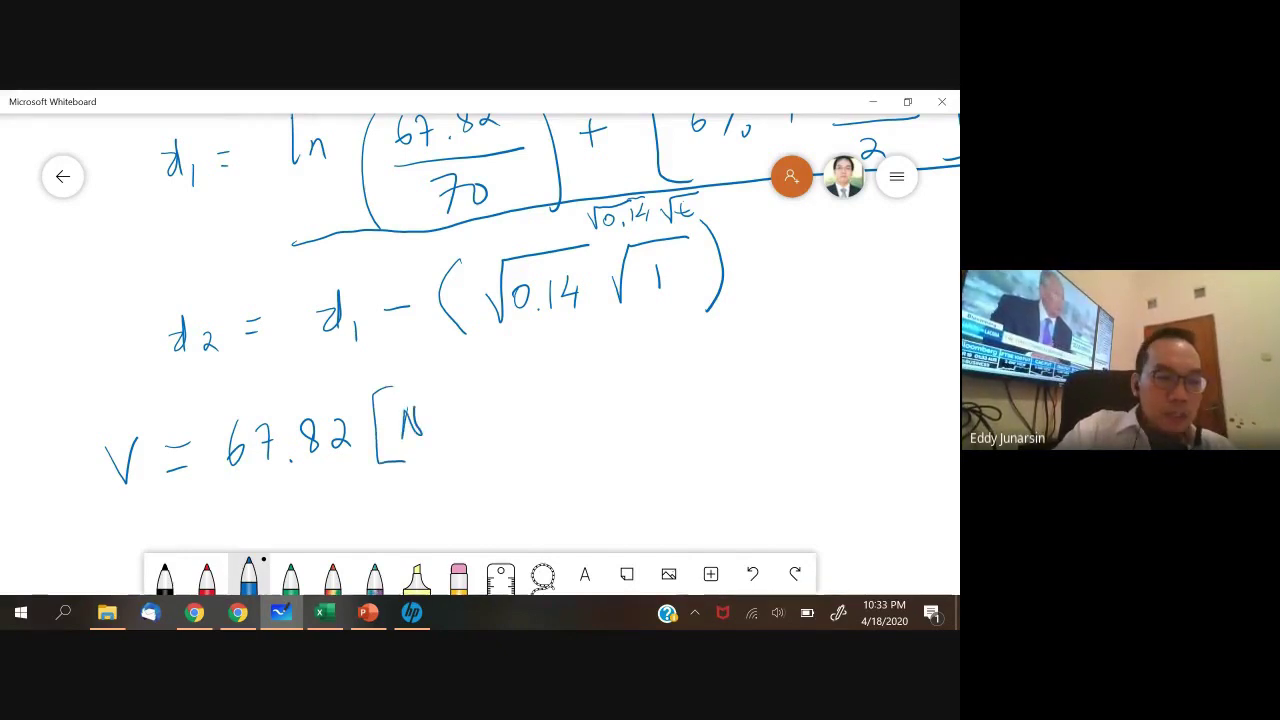
drag(447, 386, 450, 447)
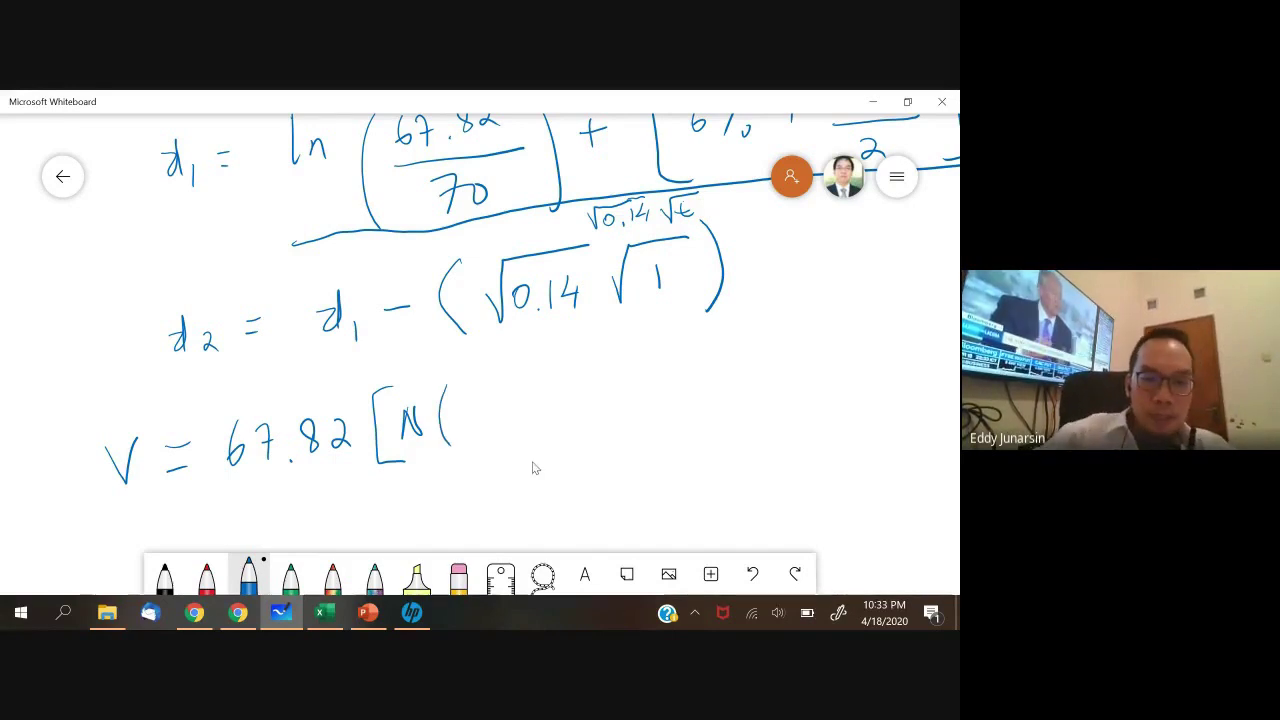
- Switch to the Excel workbook, compute the normal probability of d1 in D50 with =NORMSDIST(B50), and display it with four decimal places
click(324, 612)
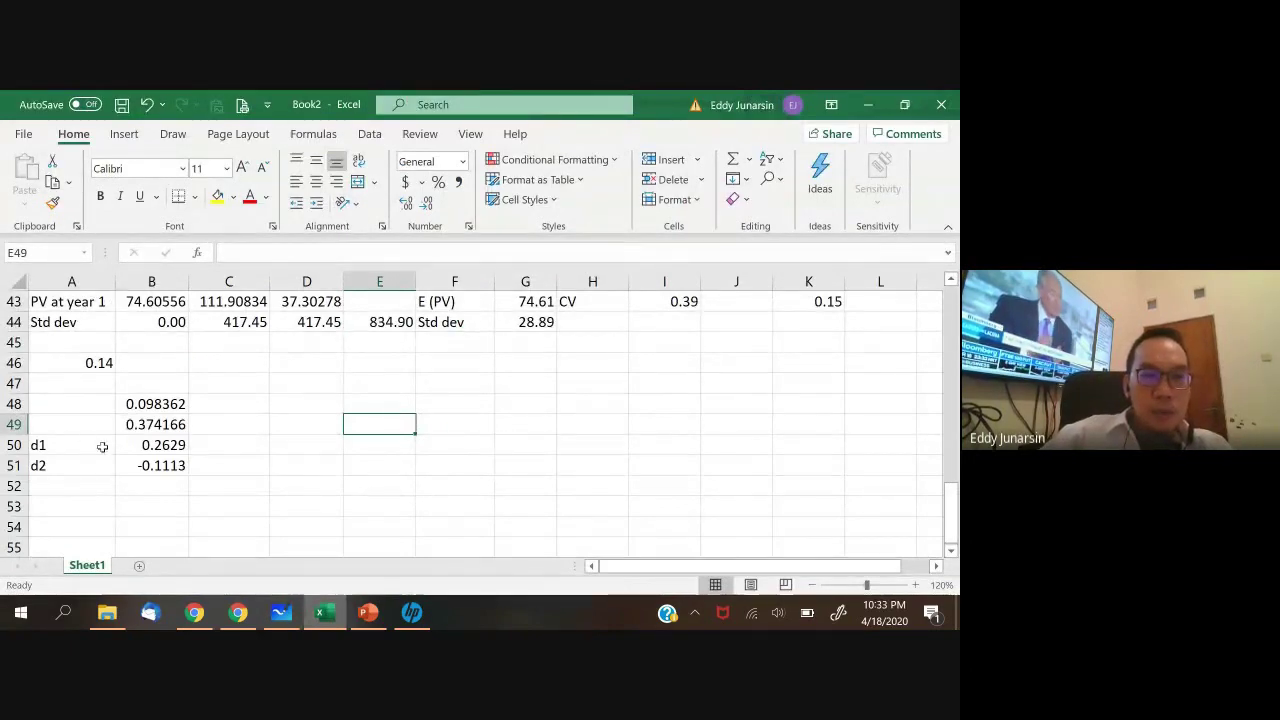
click(148, 451)
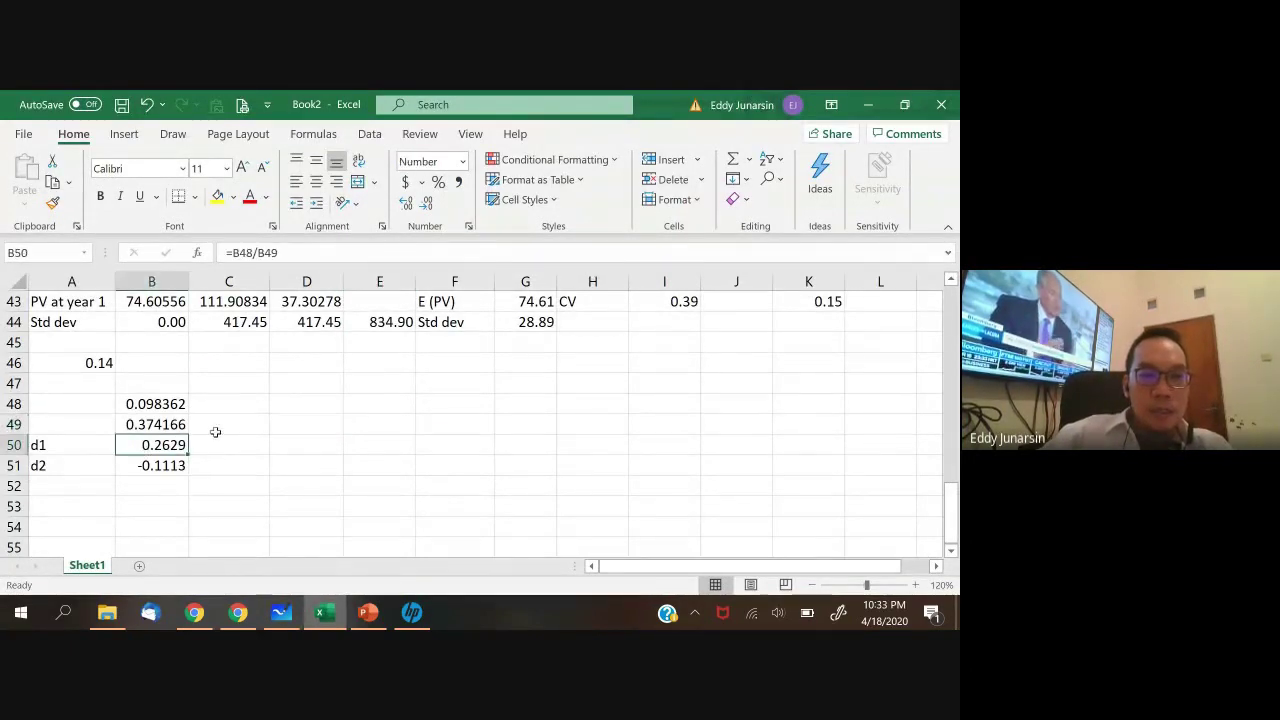
click(290, 444)
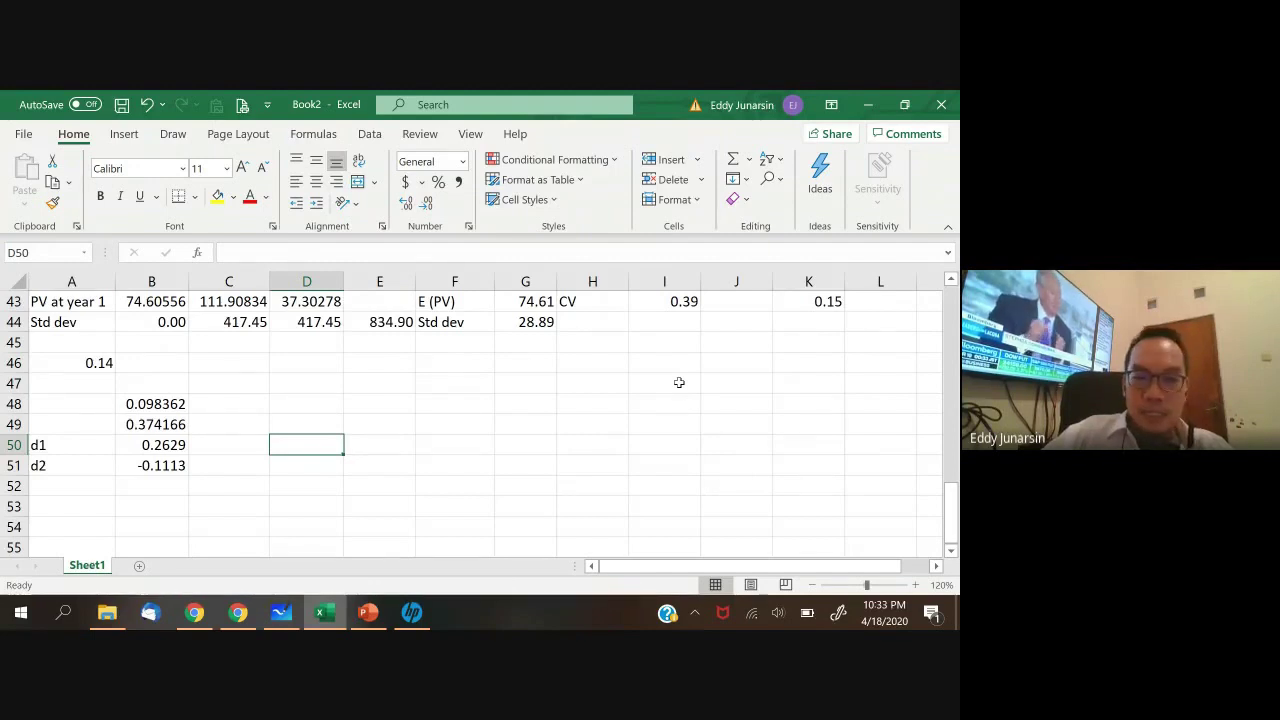
text(=norm)
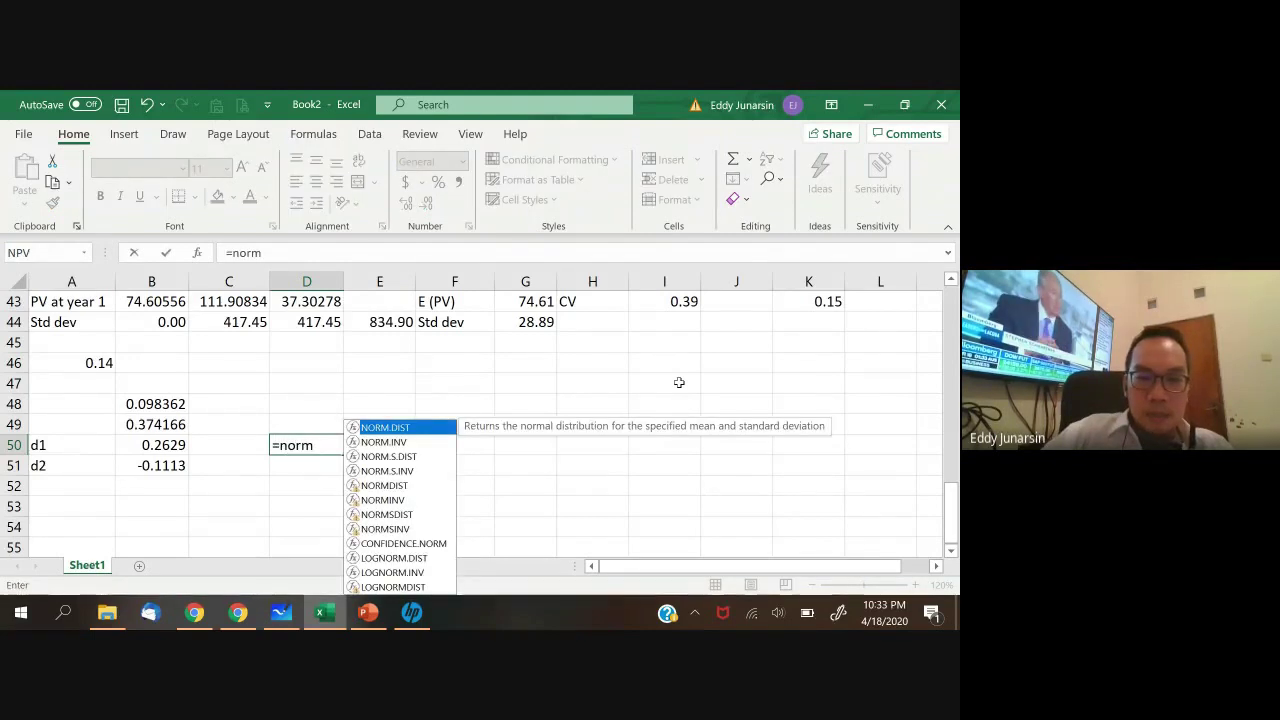
text(s)
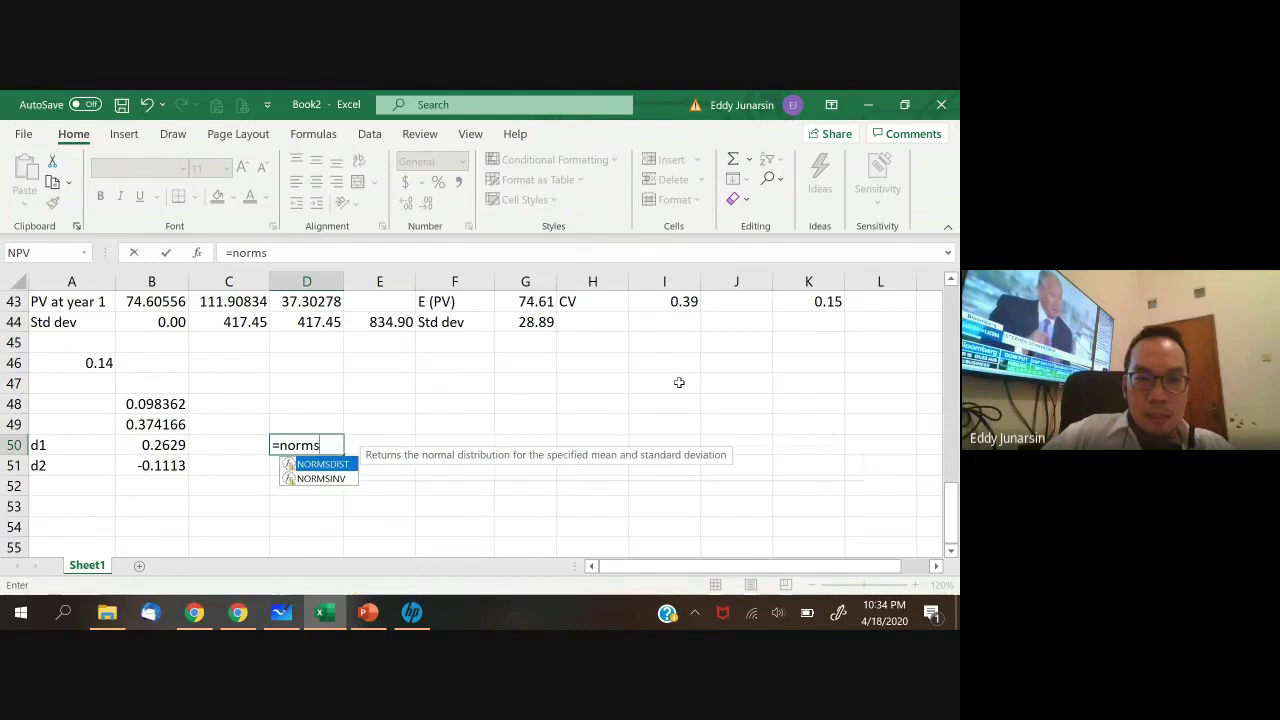
text(dist()
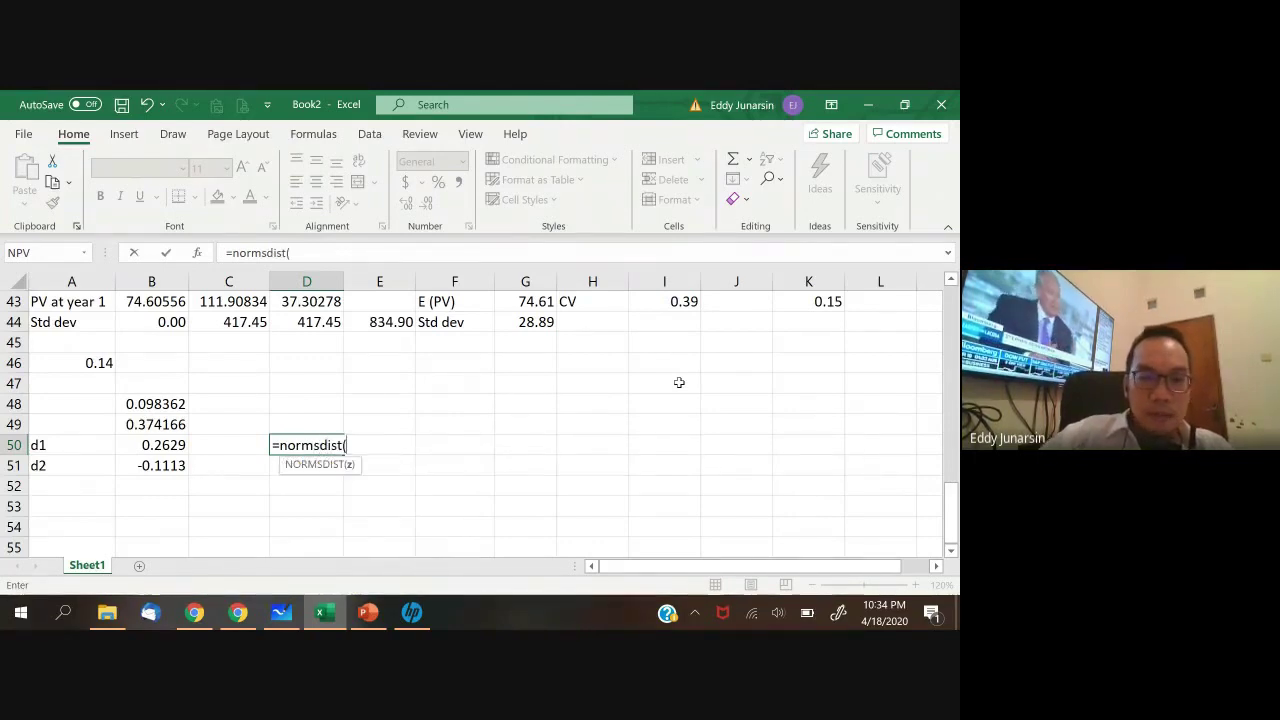
key(Left)
key(Left)
text())
key(ctrl+Return)
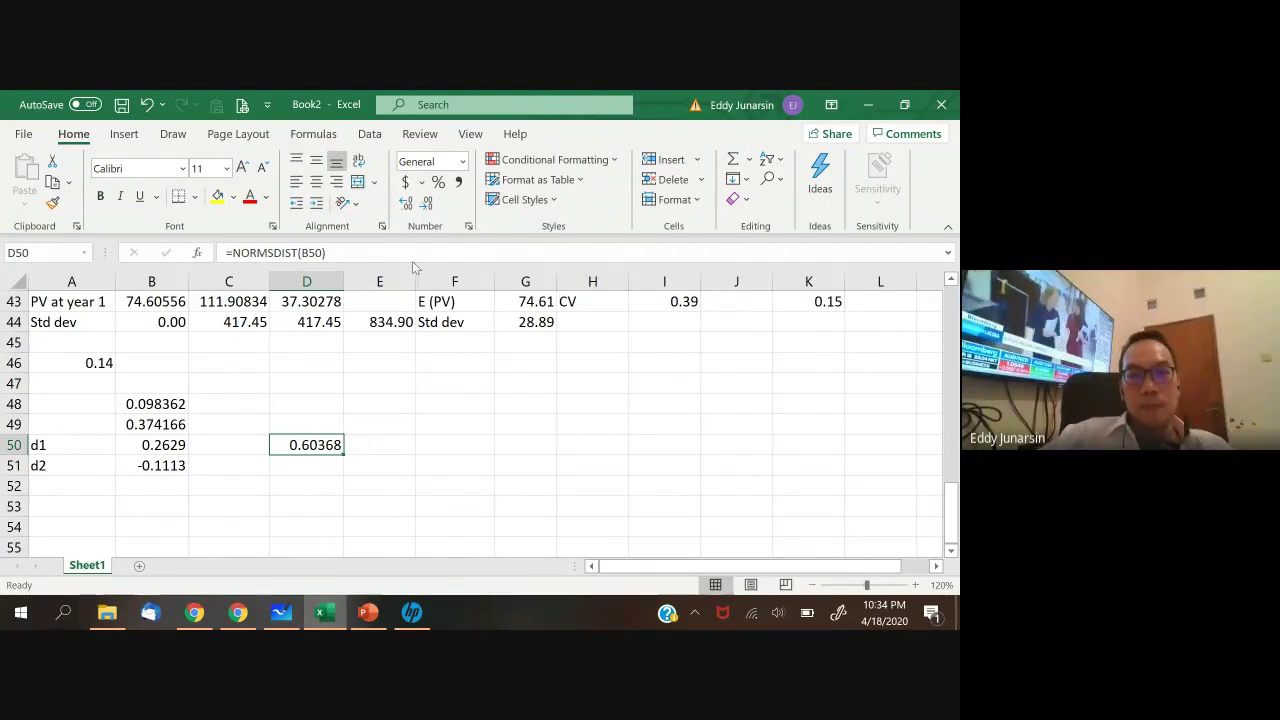
click(428, 203)
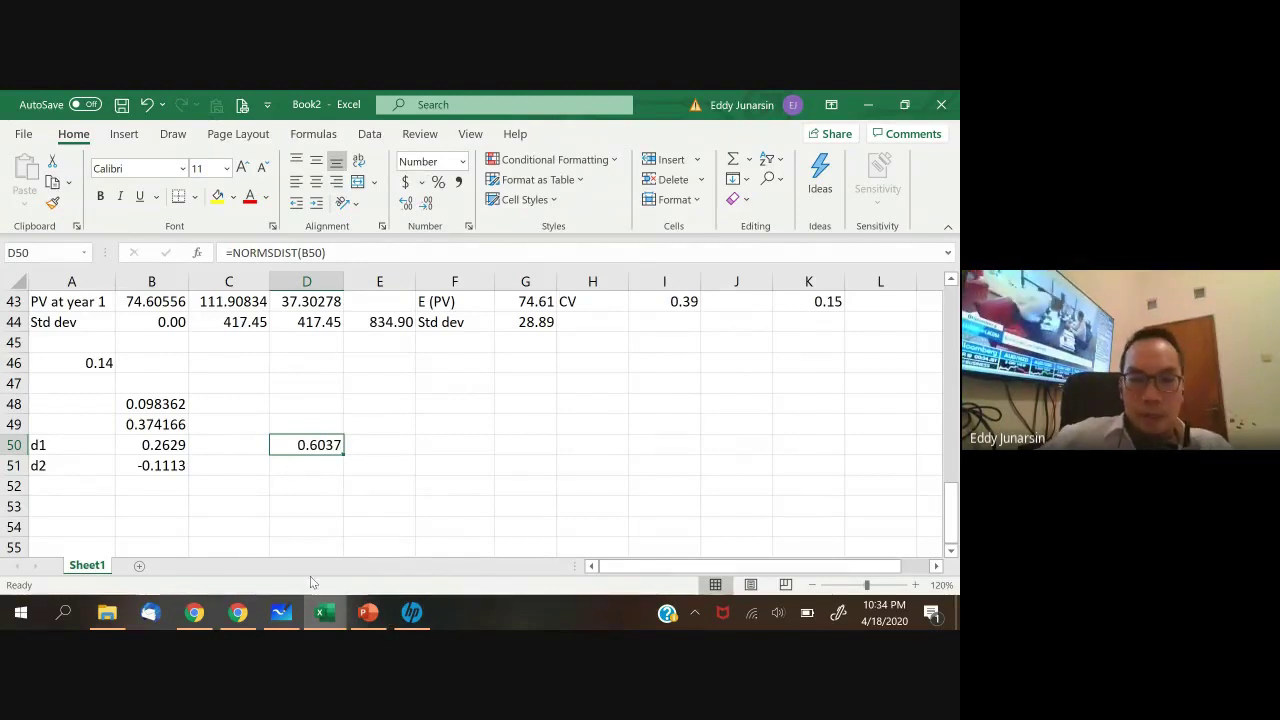
- In Microsoft Whiteboard, replace the N( in the V equation with 0.6037, close the square bracket, and add a minus sign
click(283, 618)
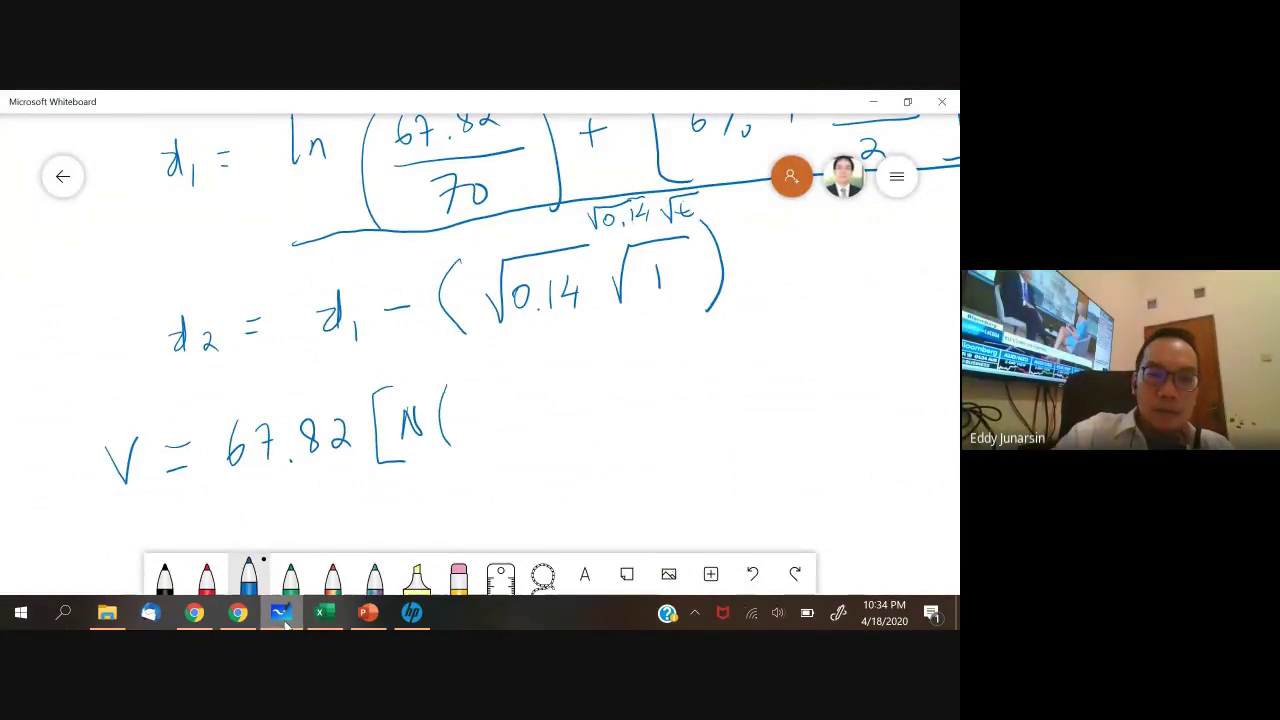
click(458, 575)
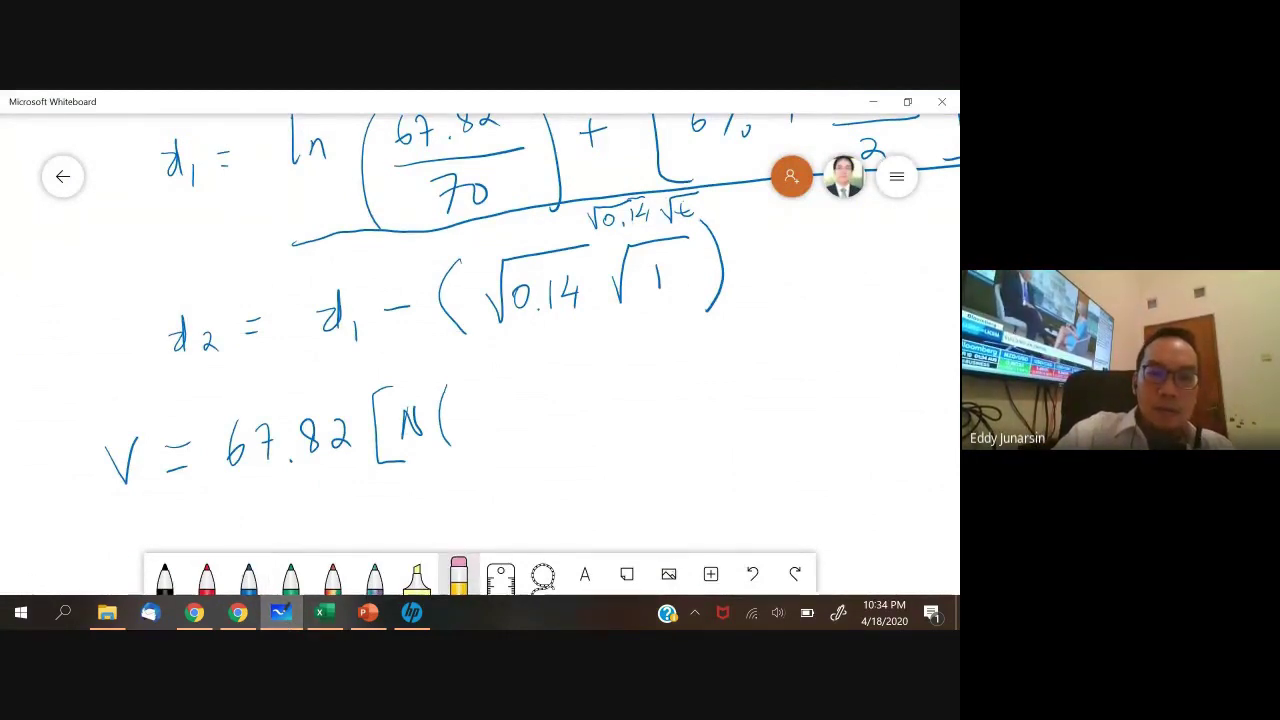
mouse_move(405, 418)
mouse_down()
mouse_move(420, 429)
mouse_move(446, 400)
mouse_move(410, 404)
mouse_move(455, 438)
mouse_up()
click(248, 575)
mouse_move(464, 392)
mouse_down()
mouse_move(456, 432)
mouse_move(500, 408)
mouse_up()
mouse_move(518, 392)
mouse_down()
mouse_move(514, 426)
mouse_move(558, 428)
mouse_up()
drag(548, 404, 572, 402)
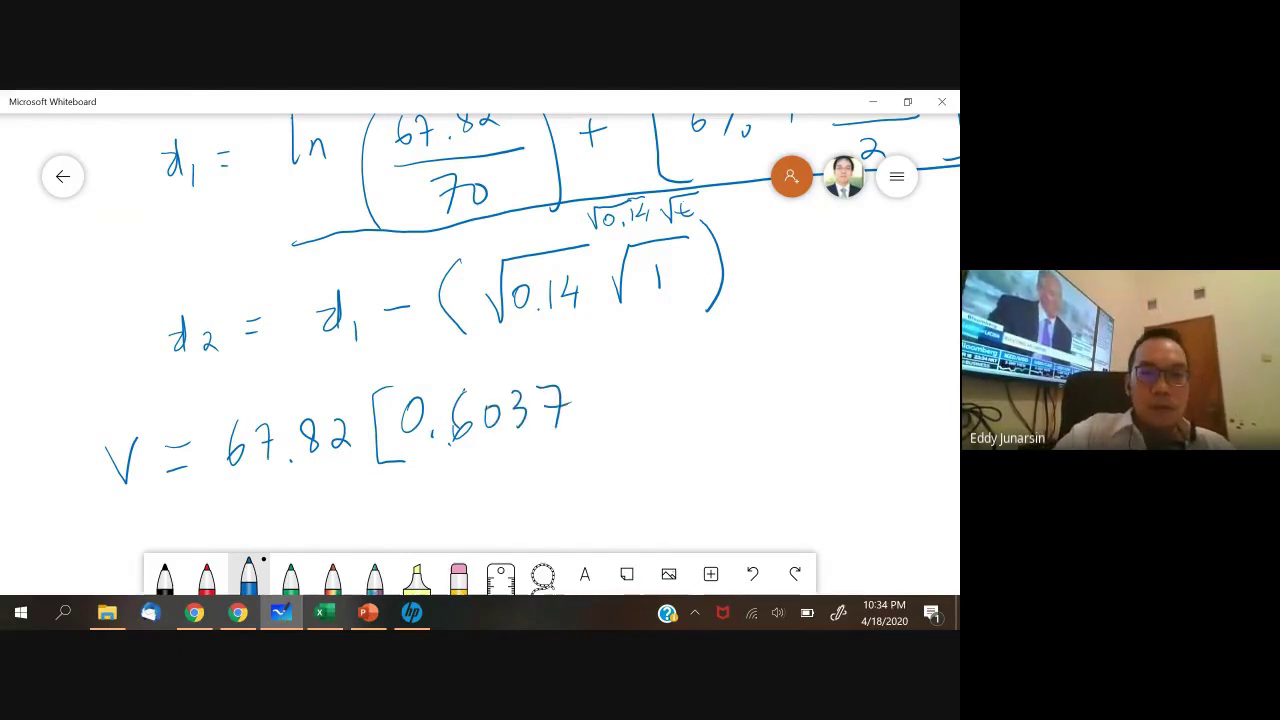
mouse_move(575, 365)
mouse_down()
mouse_move(594, 367)
mouse_move(578, 444)
mouse_up()
drag(627, 400, 647, 399)
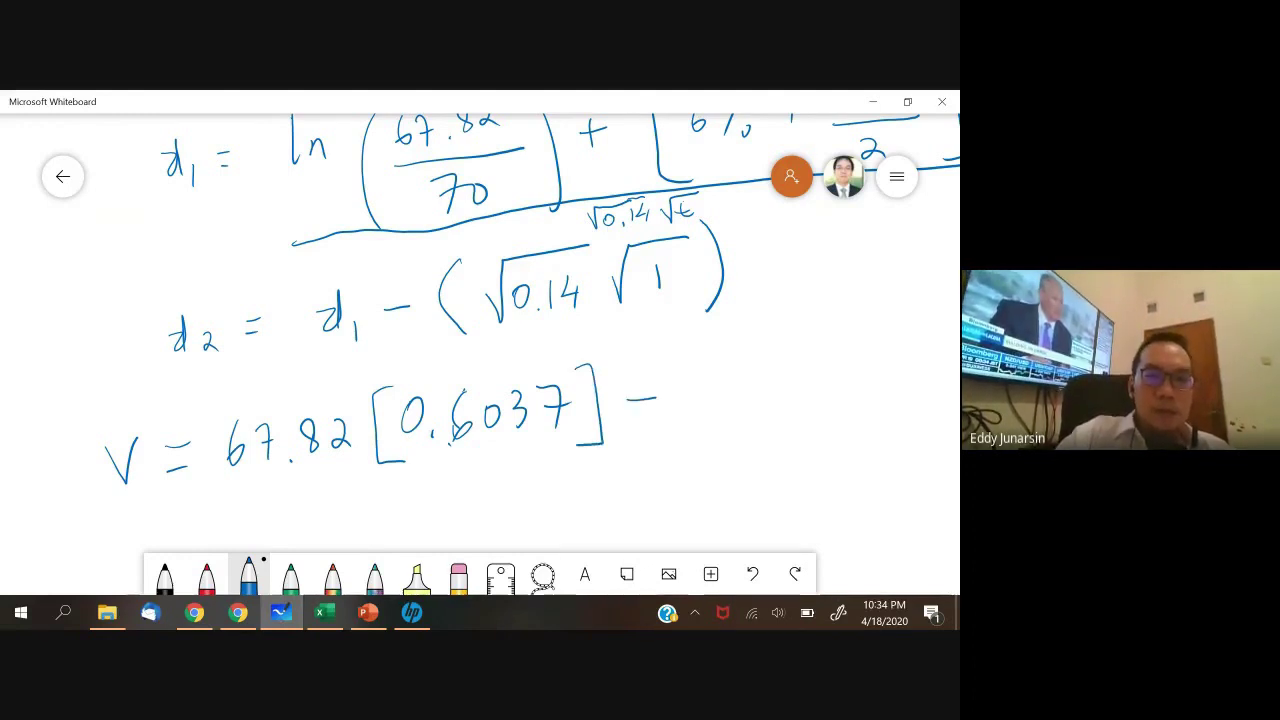
- Continue the V equation on a second line with 70e, the exponent -6% × 1, and an opening square bracket
scroll(532, 300, down, 3)
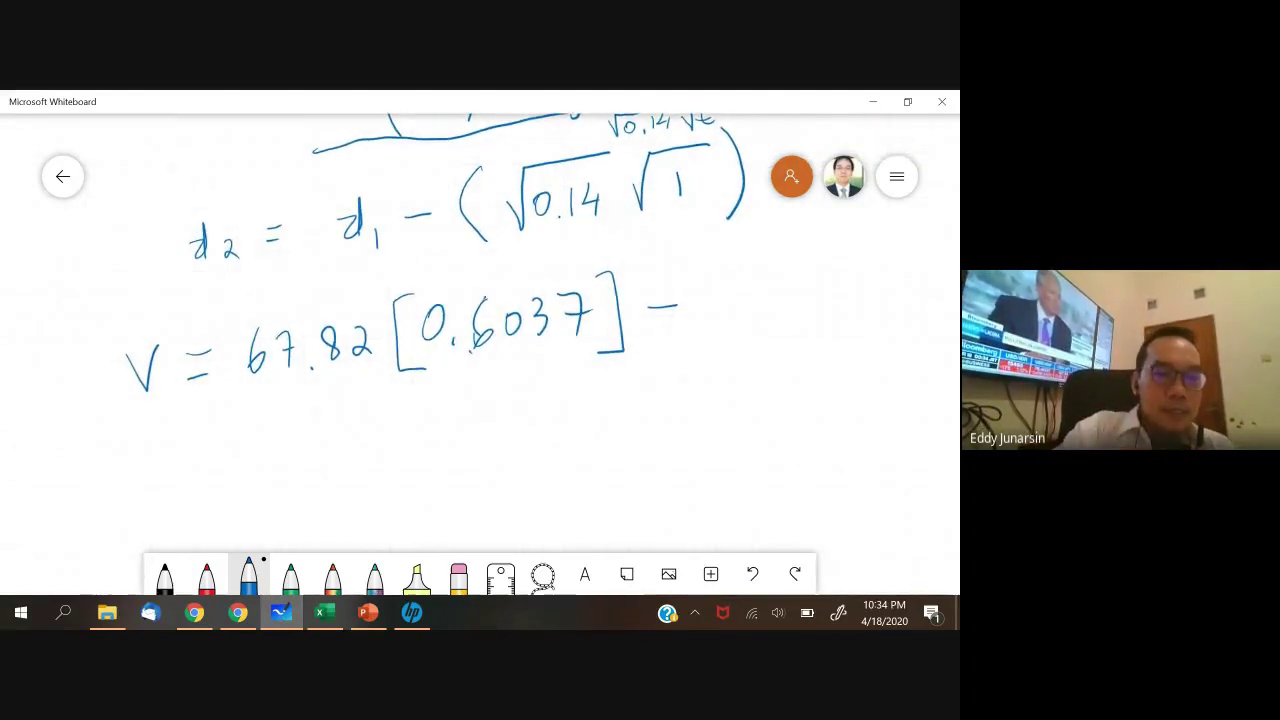
drag(263, 428, 268, 478)
drag(318, 434, 316, 437)
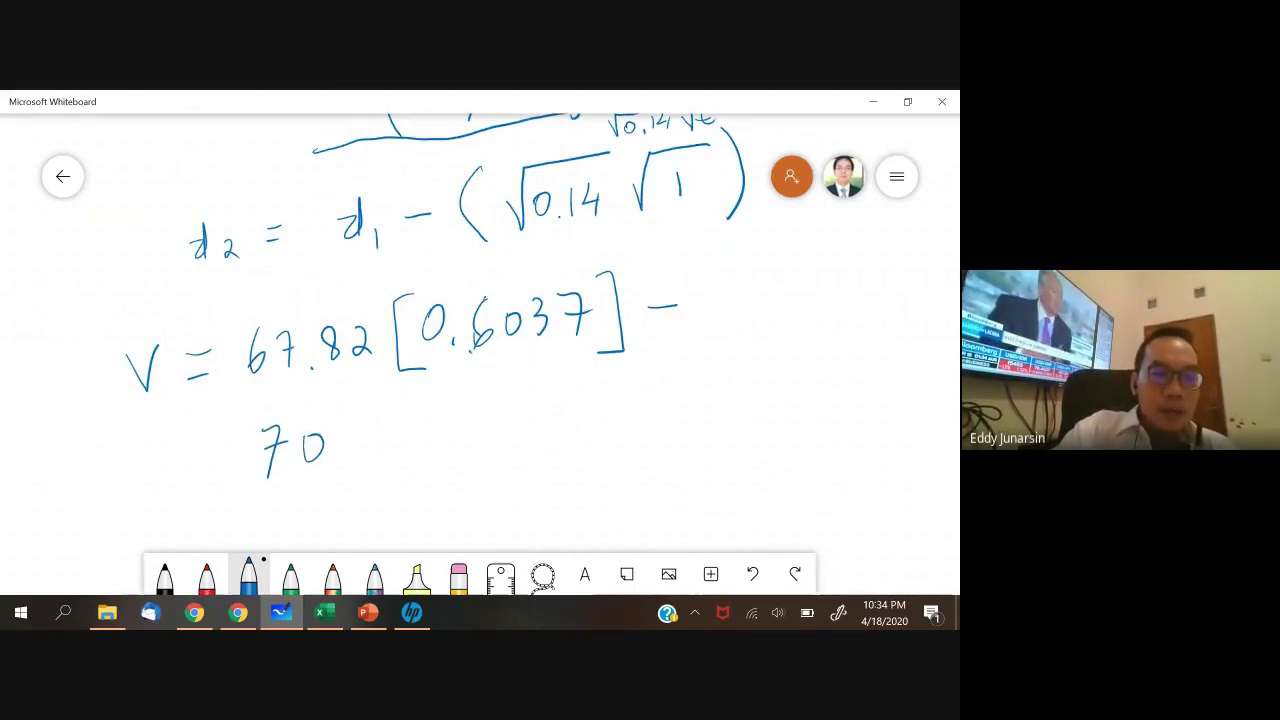
drag(353, 450, 376, 455)
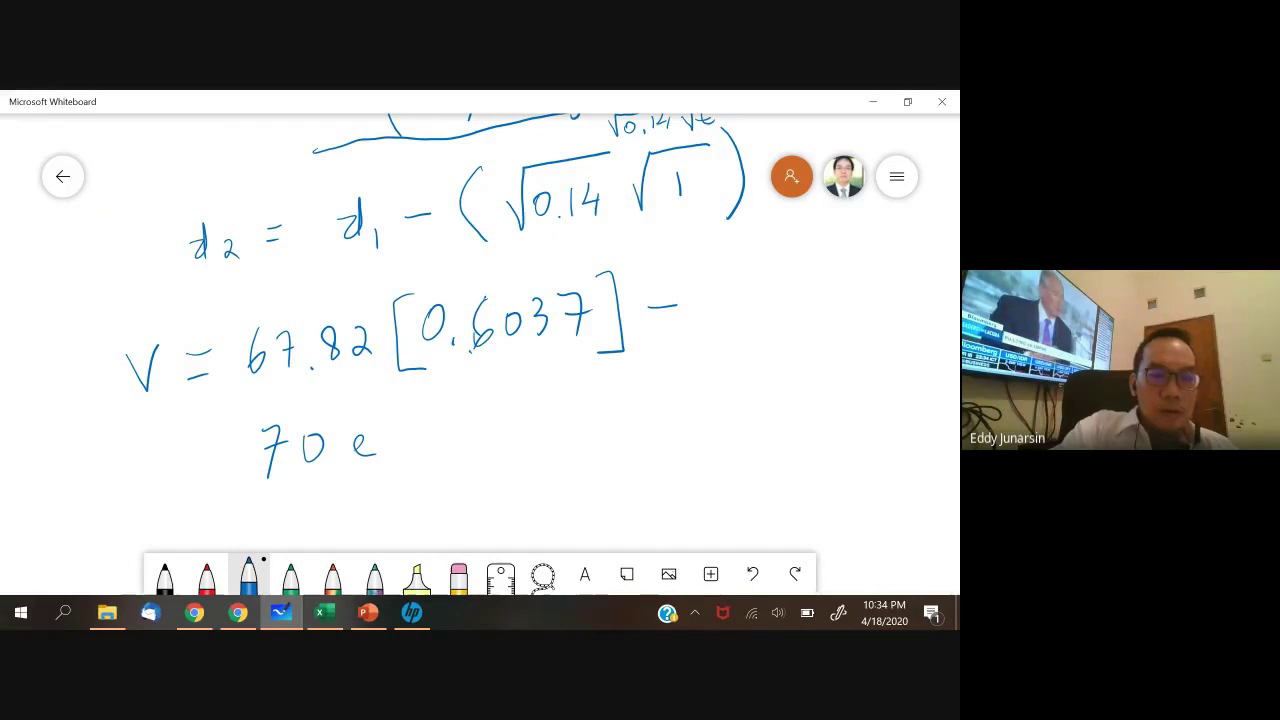
drag(370, 409, 382, 408)
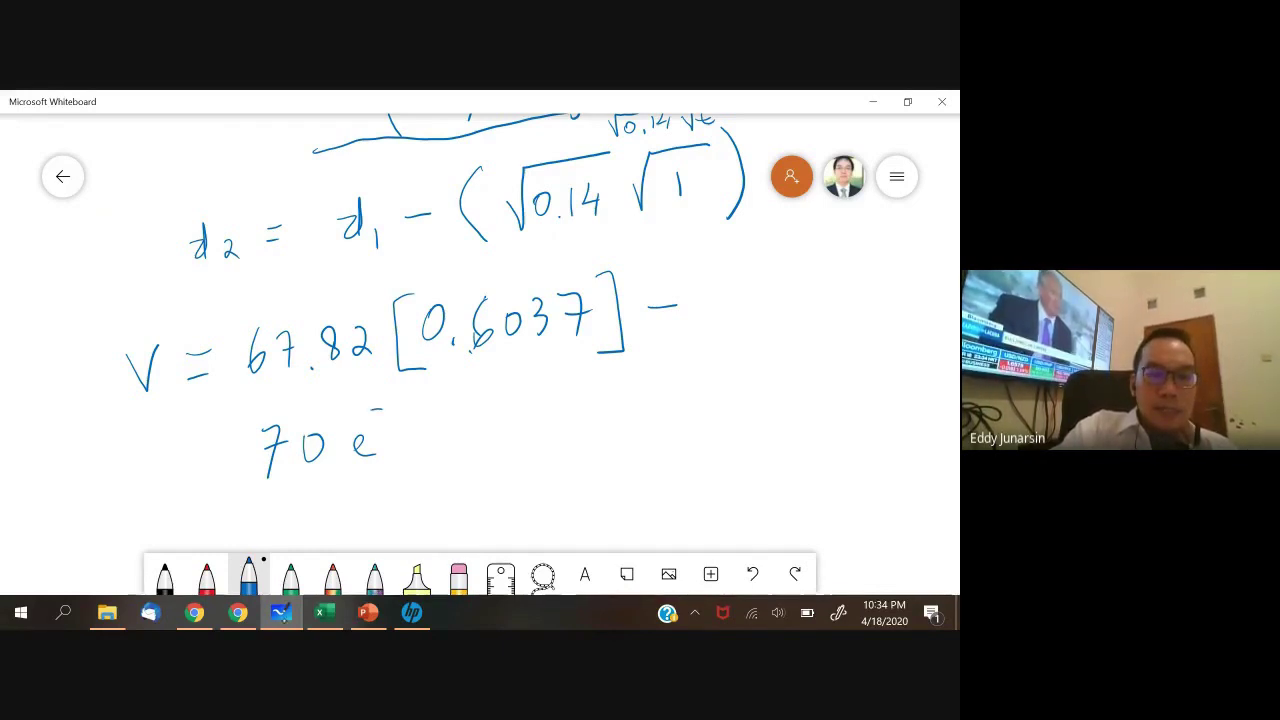
drag(399, 414, 417, 421)
drag(430, 406, 431, 407)
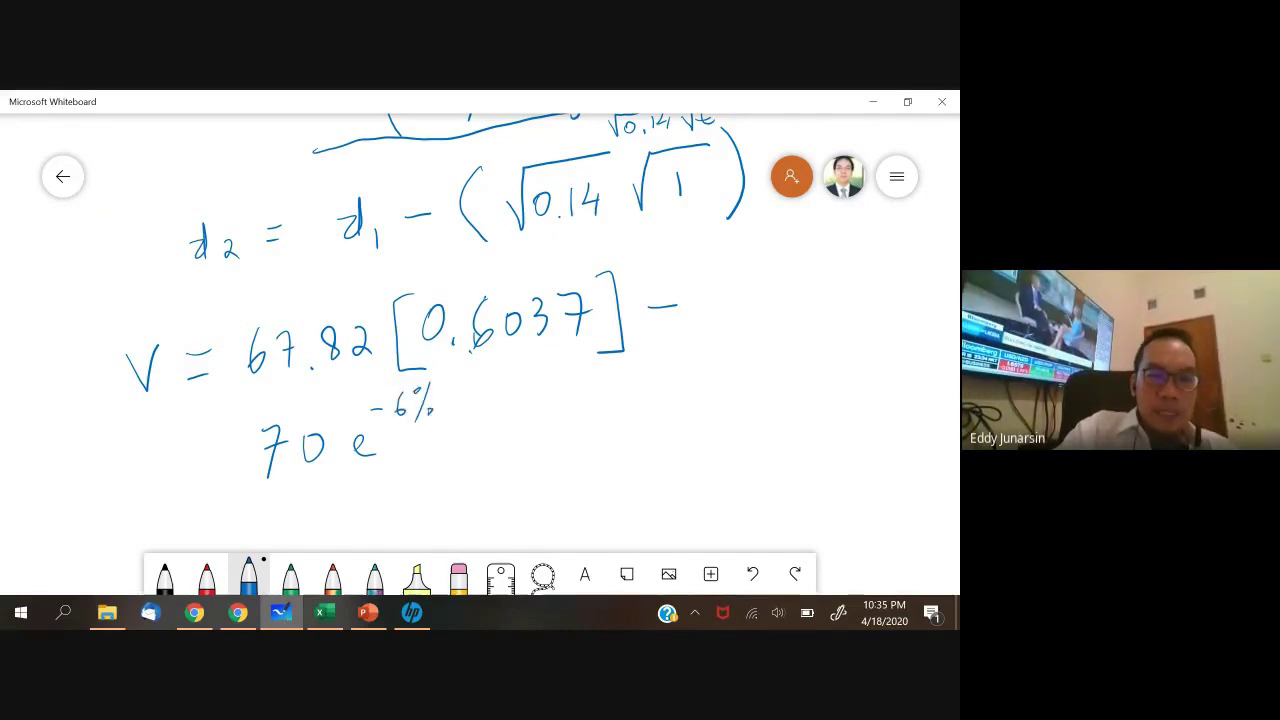
drag(454, 393, 446, 403)
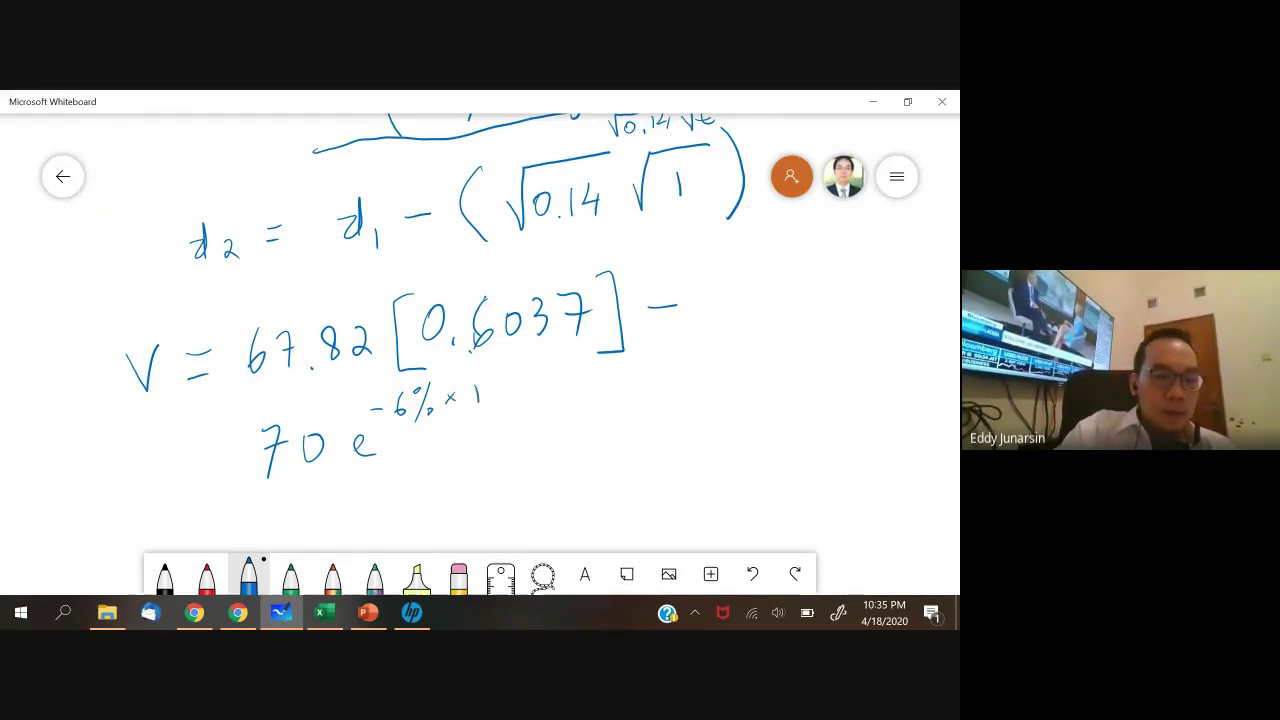
mouse_move(544, 398)
mouse_down()
mouse_move(518, 448)
mouse_move(546, 468)
mouse_up()
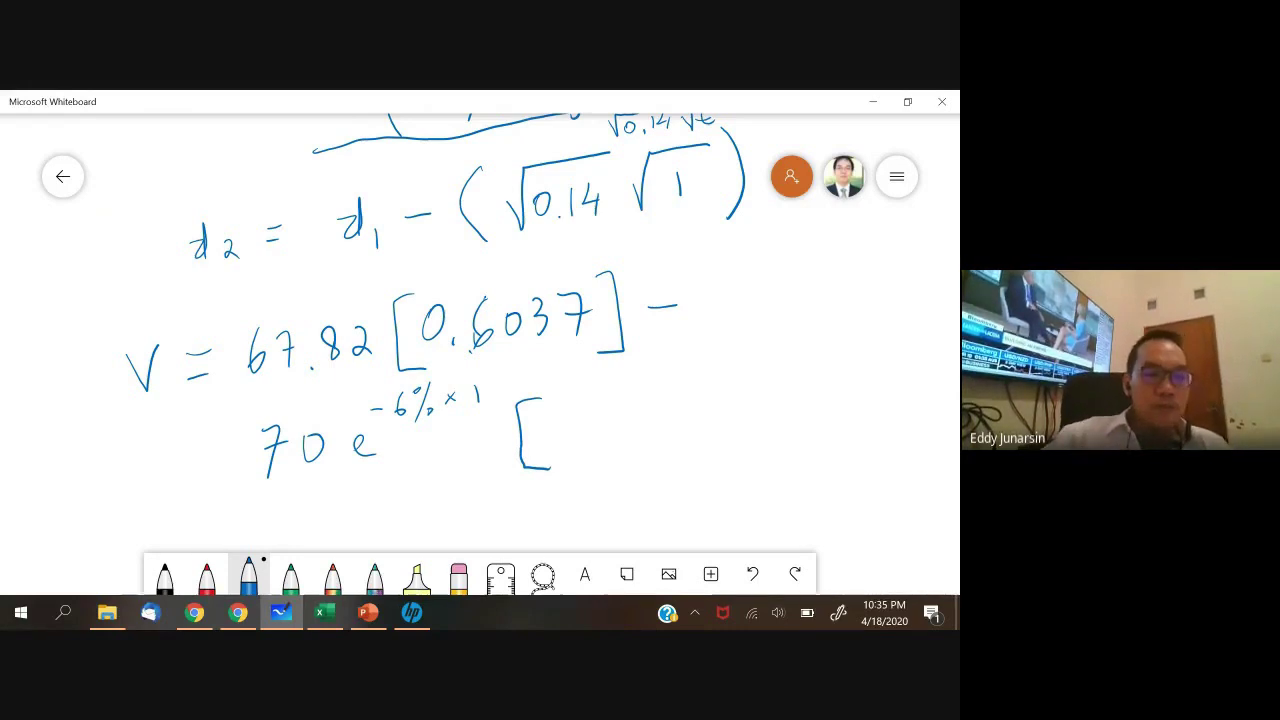
- Switch to the Excel workbook, compute the normal probability of d2 in D51 with =NORMSDIST(B51), and display it with four decimal places
click(326, 612)
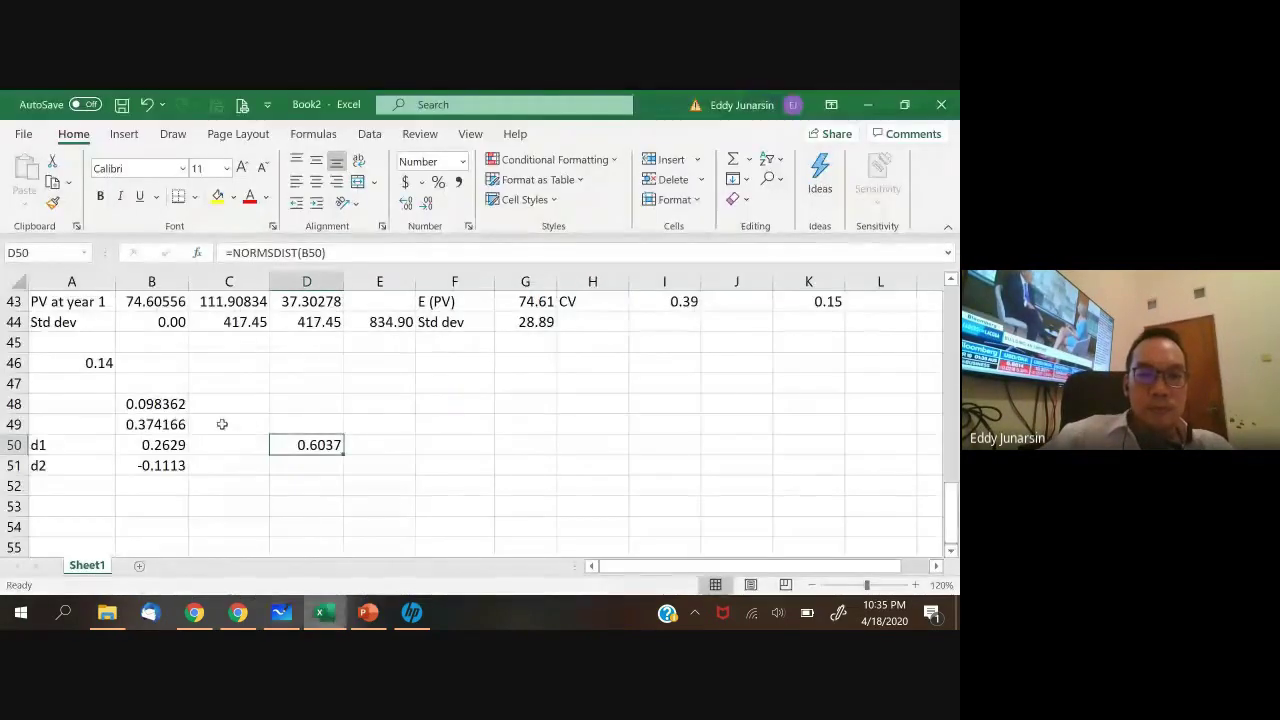
click(276, 471)
text(=nor)
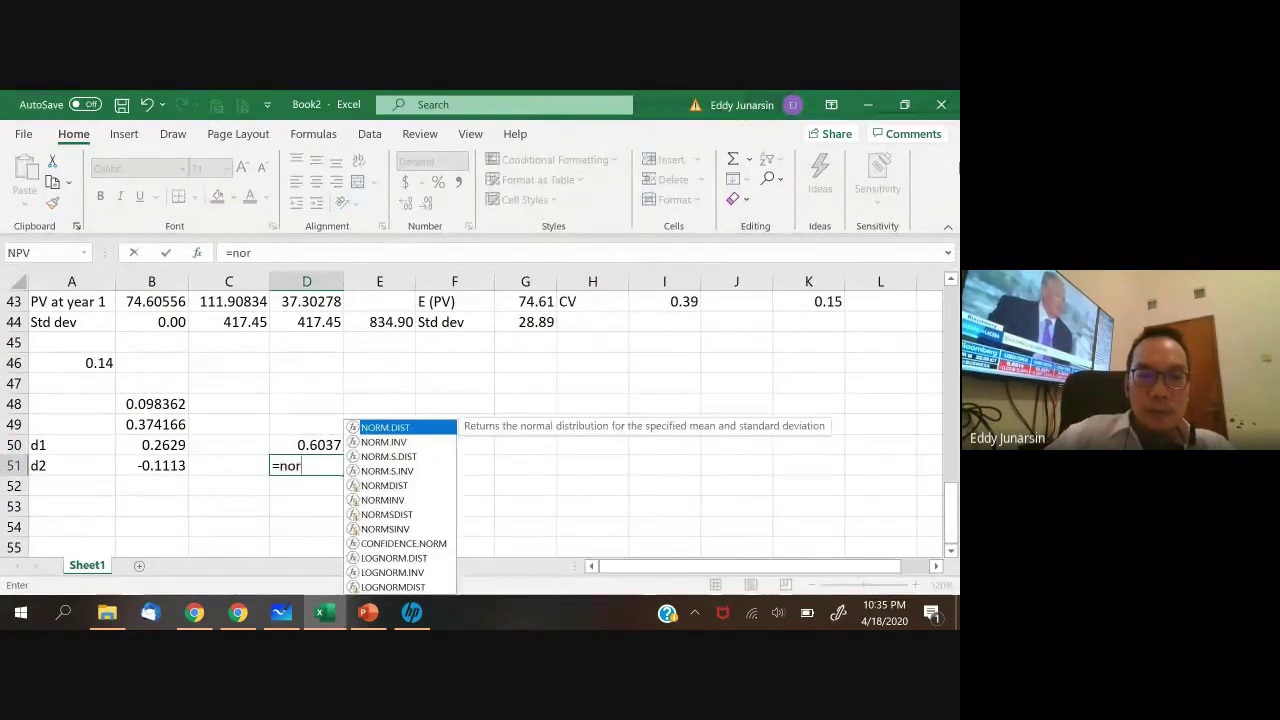
text(msdist()
click(151, 465)
text())
key(Return)
key(Up)
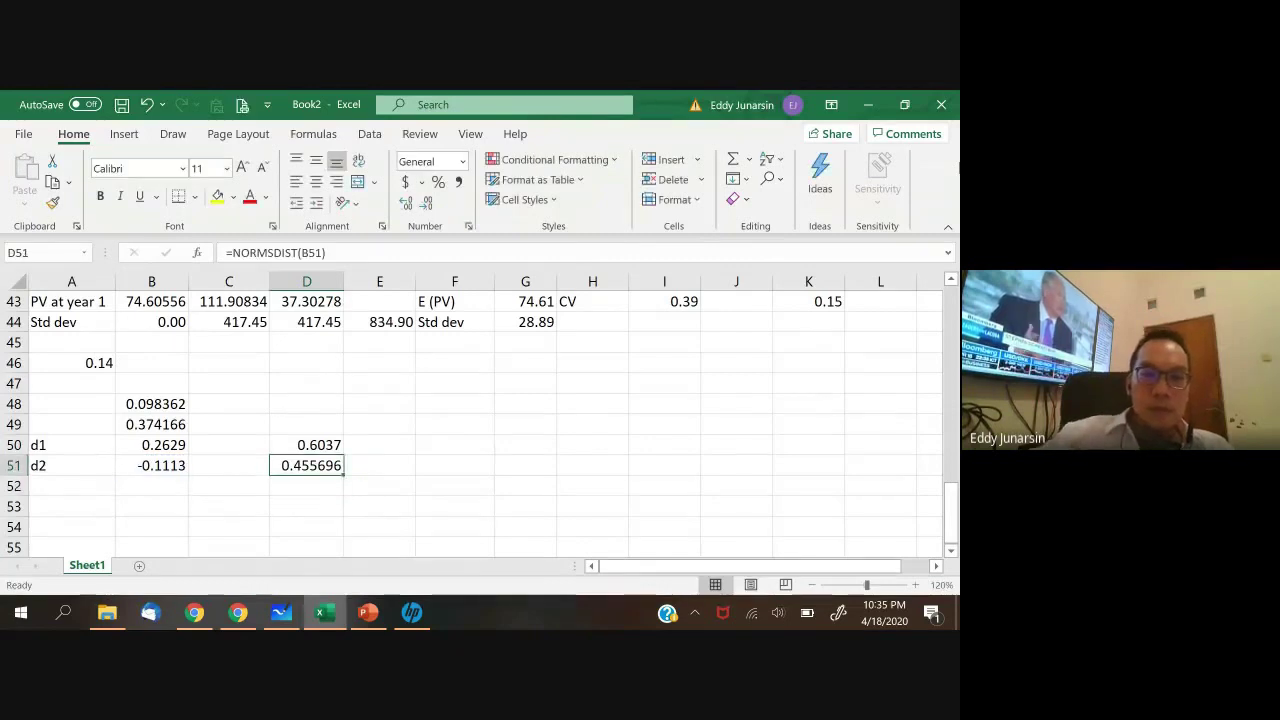
click(426, 202)
click(426, 202)
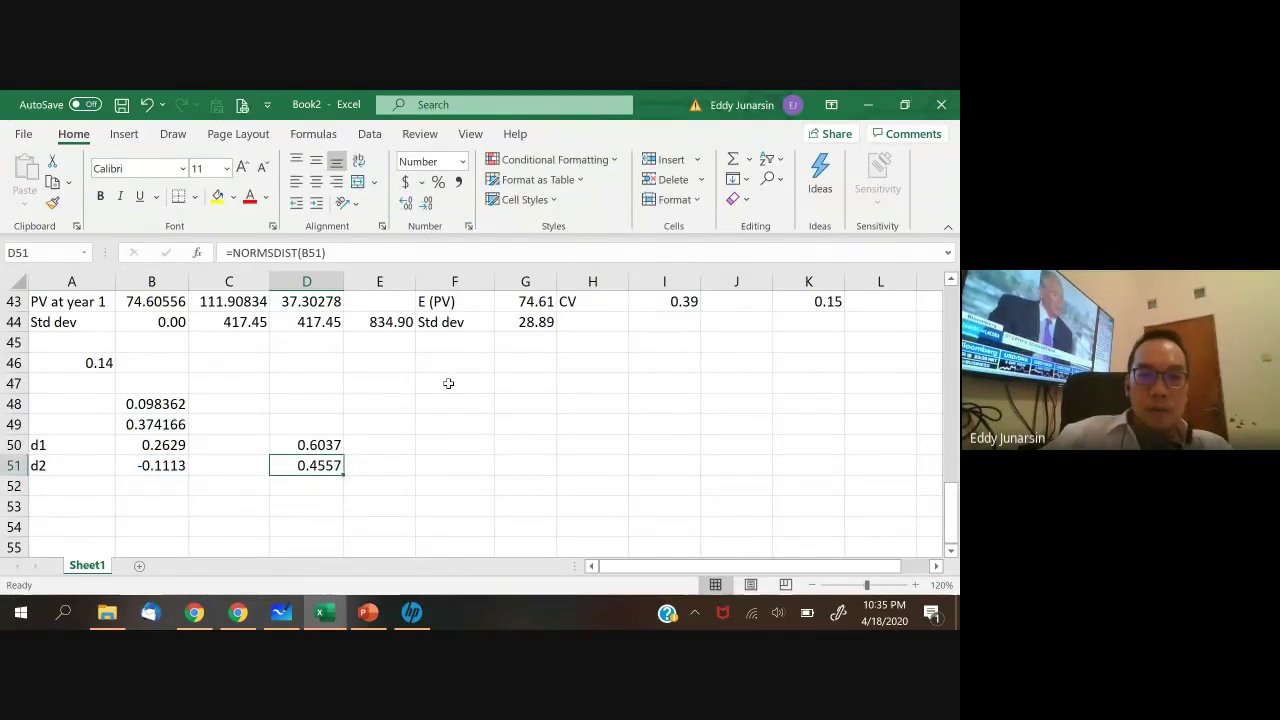
- Return to Microsoft Whiteboard and complete the second line of the V equation with 0.4557 and a closing square bracket
click(288, 616)
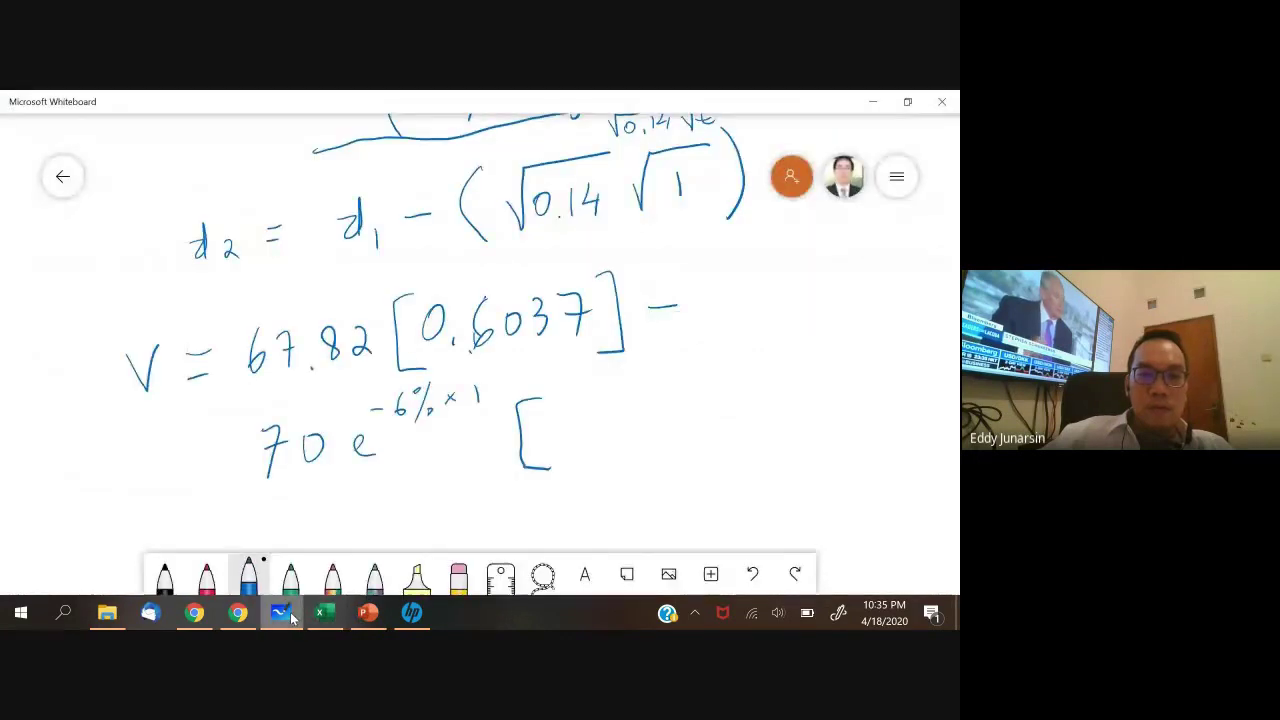
mouse_move(556, 418)
mouse_down()
mouse_move(550, 440)
mouse_move(558, 420)
mouse_move(614, 428)
mouse_up()
click(582, 432)
mouse_move(634, 418)
mouse_down()
mouse_move(626, 434)
mouse_move(652, 442)
mouse_move(668, 414)
mouse_move(690, 440)
mouse_up()
drag(716, 380, 736, 440)
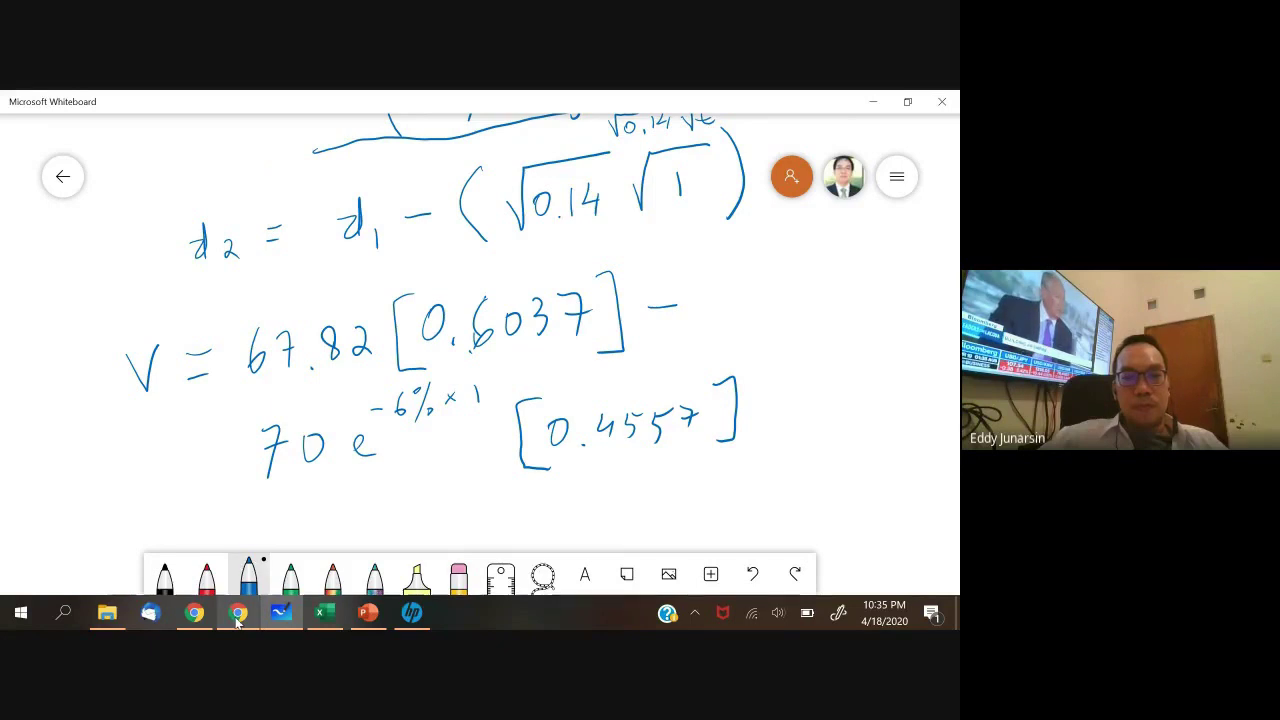
mouse_move(270, 622)
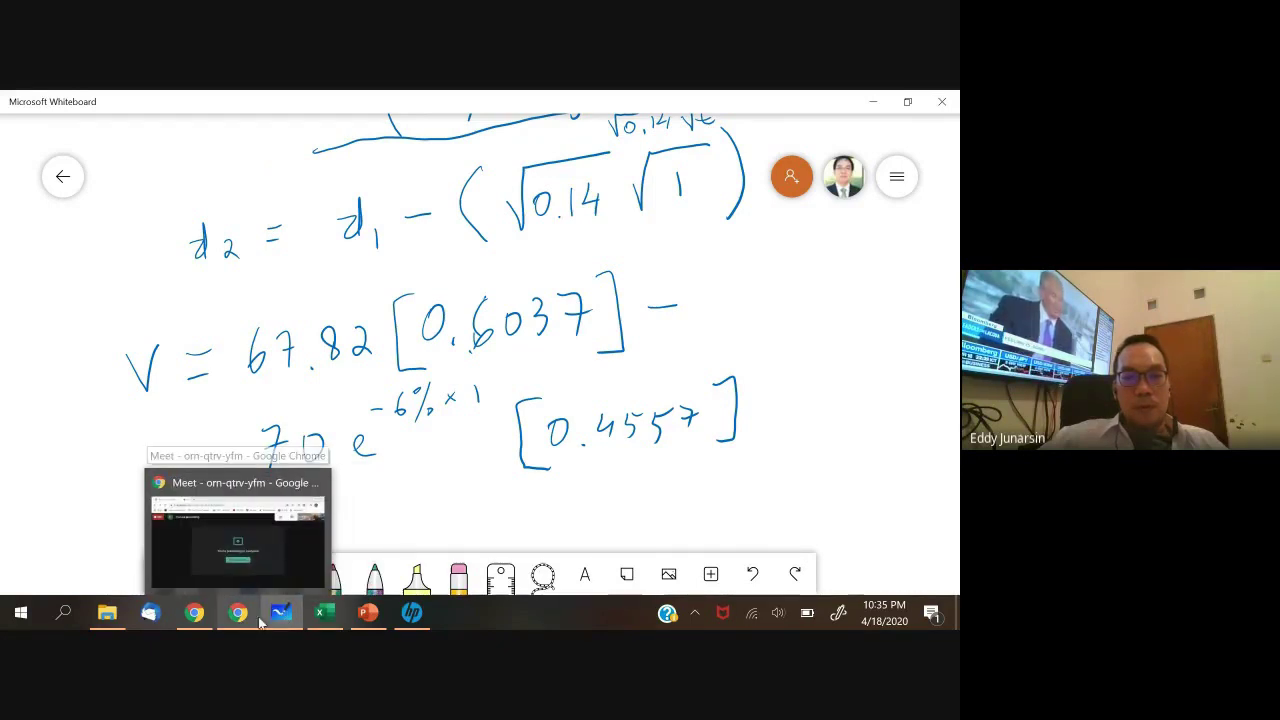
click(322, 614)
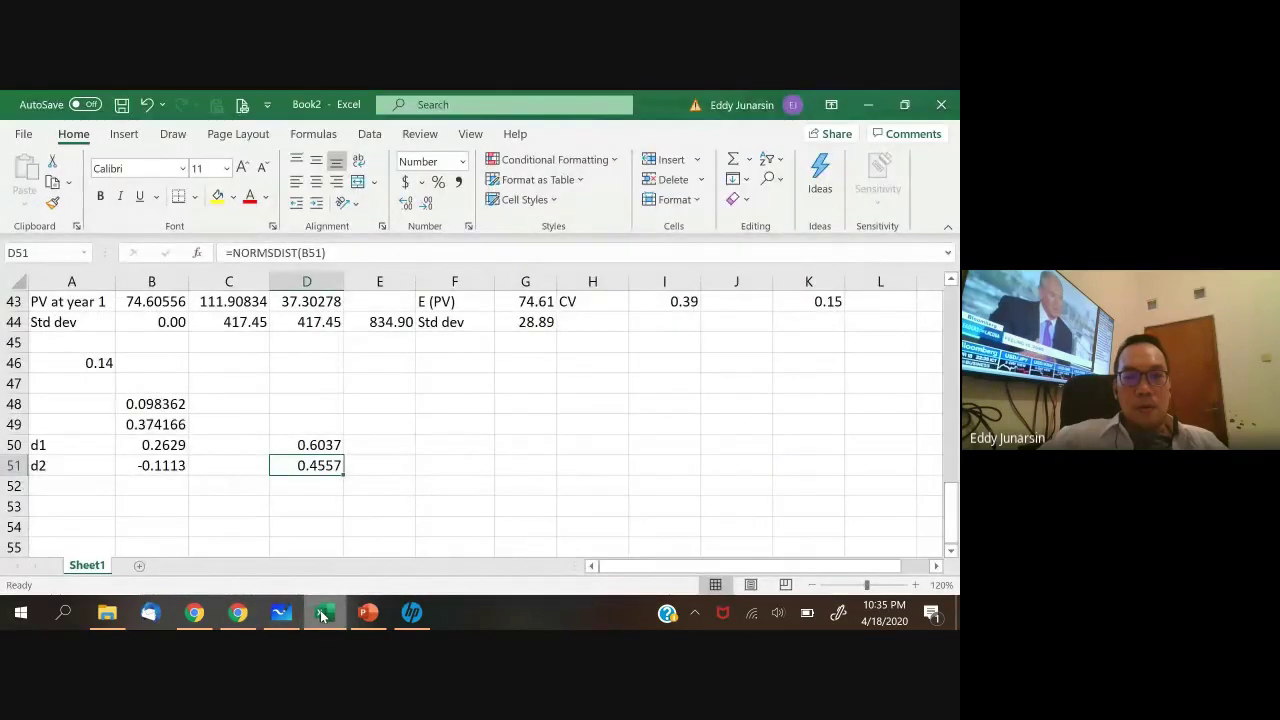
click(281, 613)
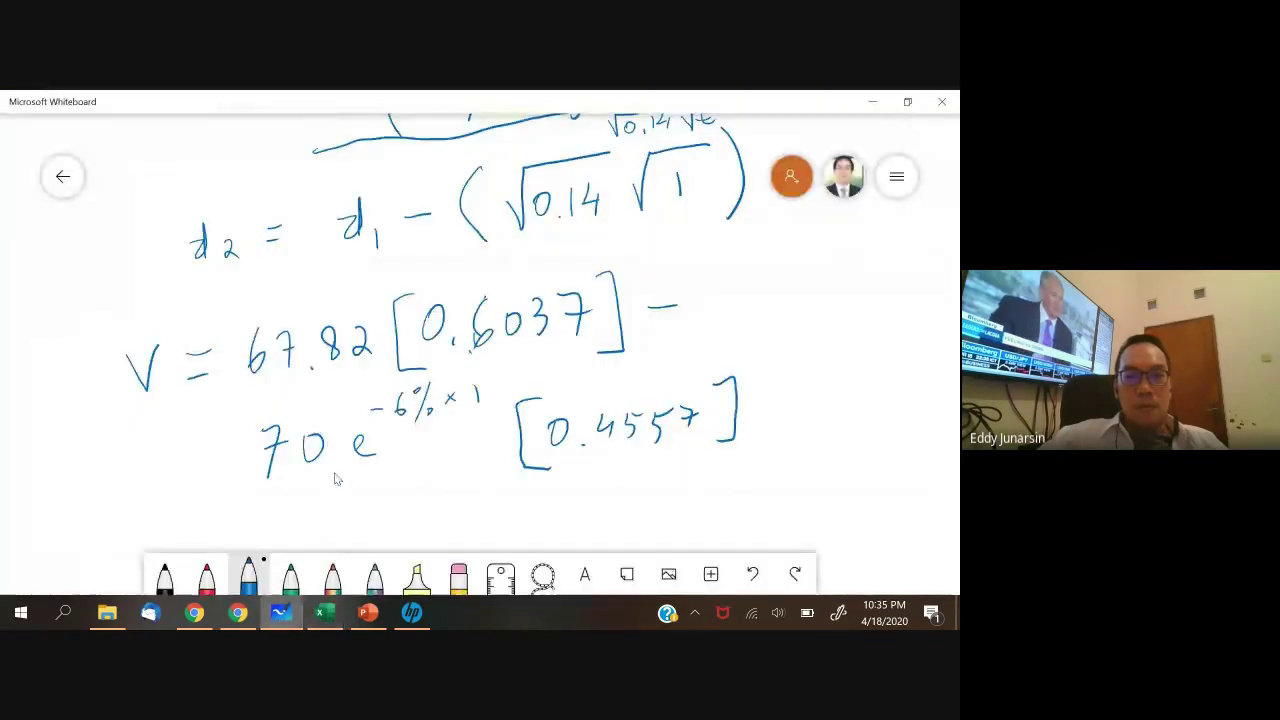
- Erase the letter e after 70 in the V equation and rewrite it in blue pen beneath its exponent
drag(340, 514, 368, 436)
drag(370, 480, 360, 460)
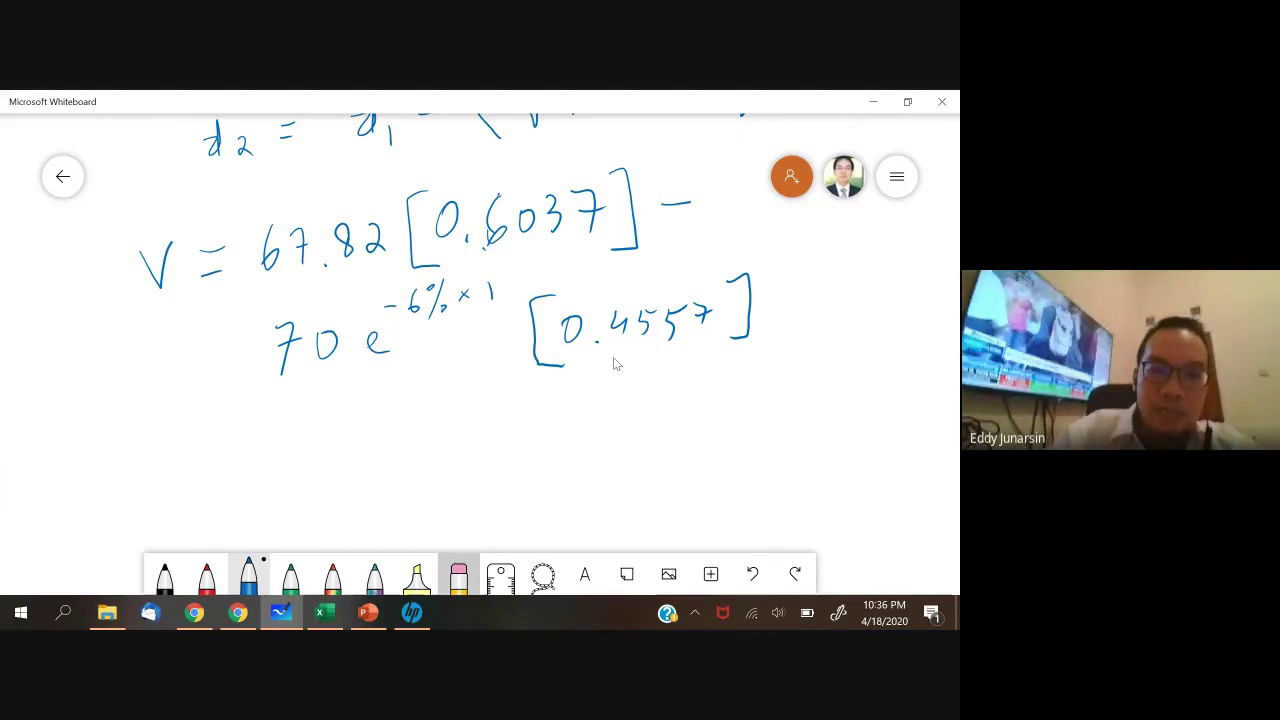
click(458, 575)
drag(380, 338, 372, 341)
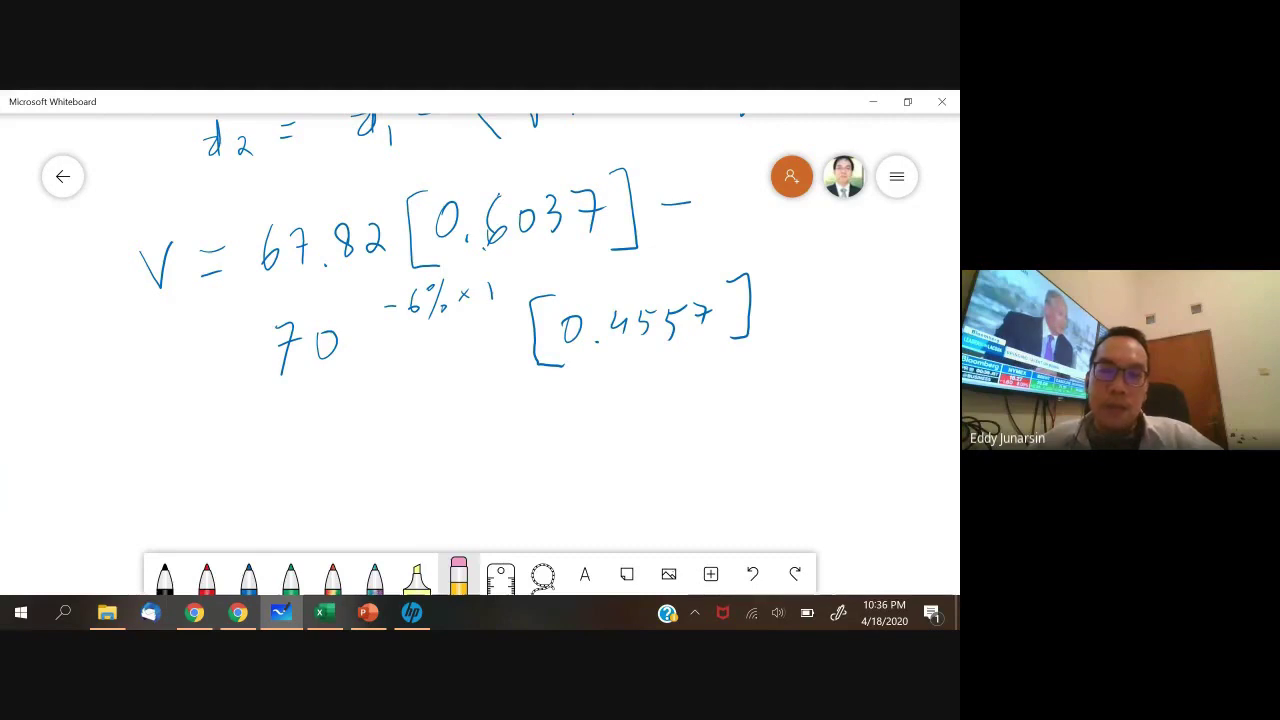
click(248, 573)
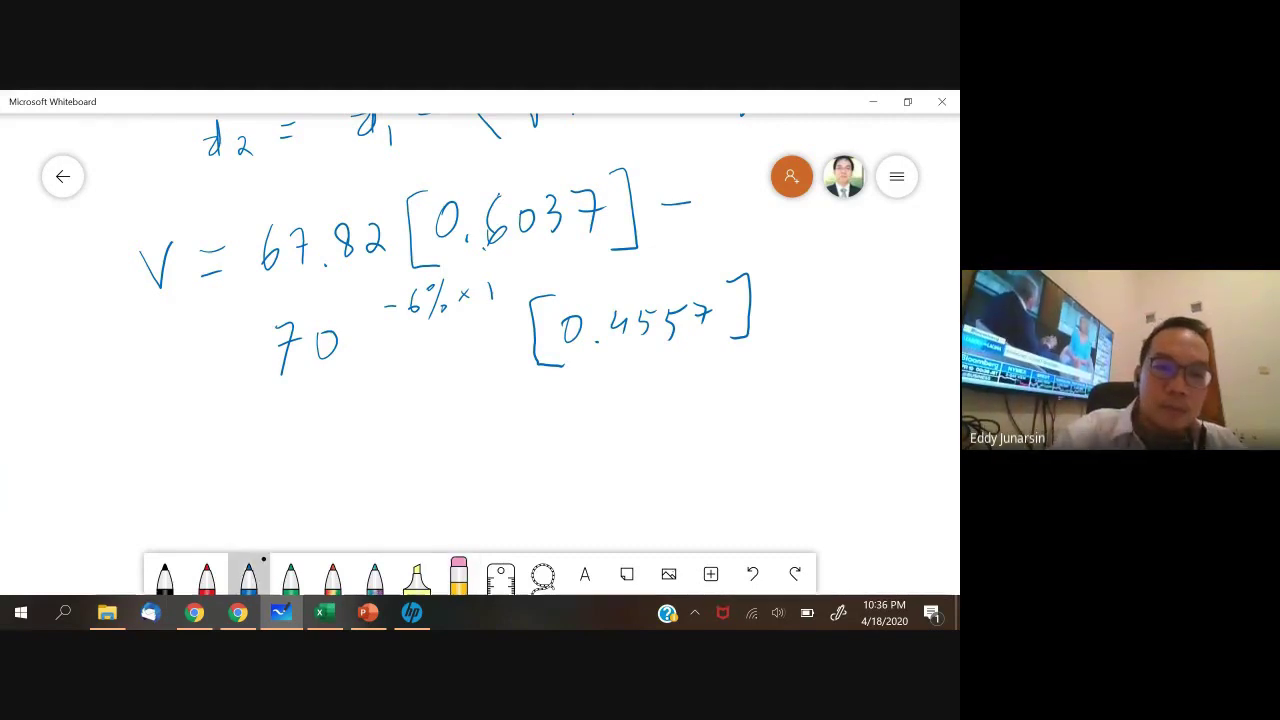
mouse_move(364, 346)
mouse_down()
mouse_move(372, 332)
mouse_move(376, 350)
mouse_up()
- Write e = 2.7183 beneath the V equation and switch back to the Excel workbook
drag(244, 450, 246, 462)
mouse_move(276, 443)
mouse_down()
mouse_move(324, 458)
mouse_move(389, 451)
mouse_up()
click(337, 456)
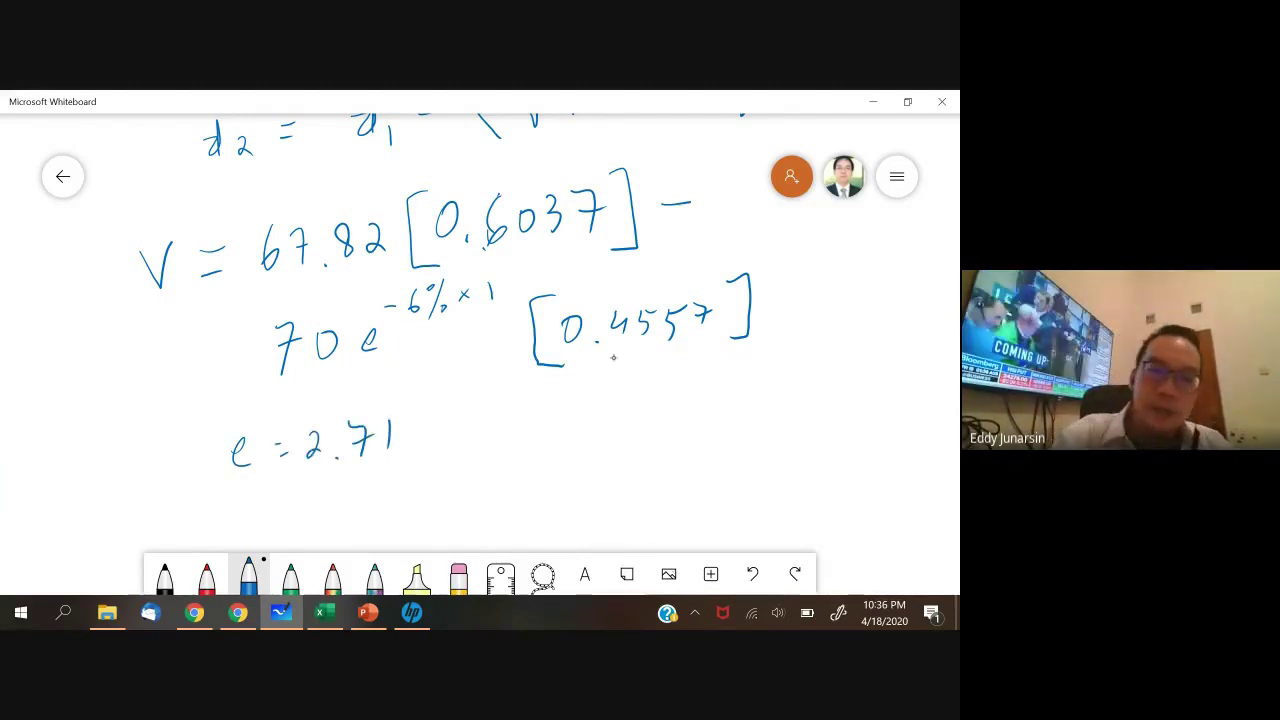
mouse_move(408, 422)
mouse_down()
mouse_move(402, 442)
mouse_move(430, 450)
mouse_up()
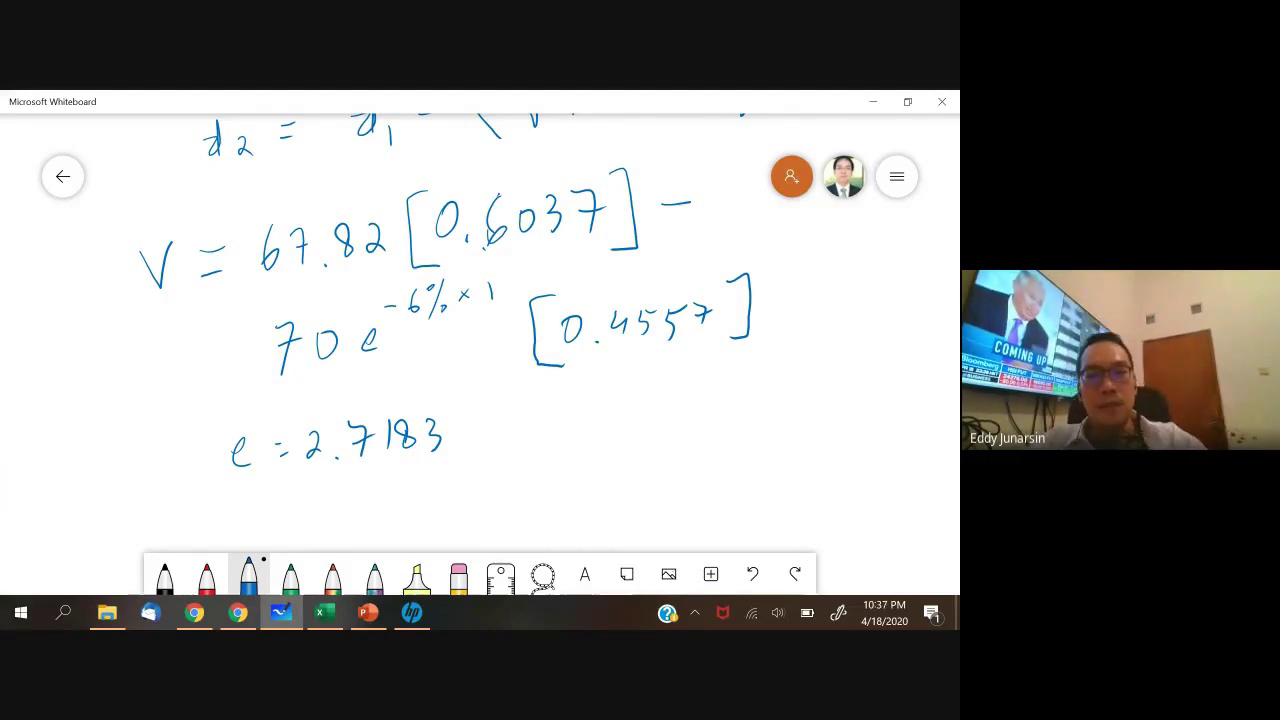
scroll(480, 330, down, 2)
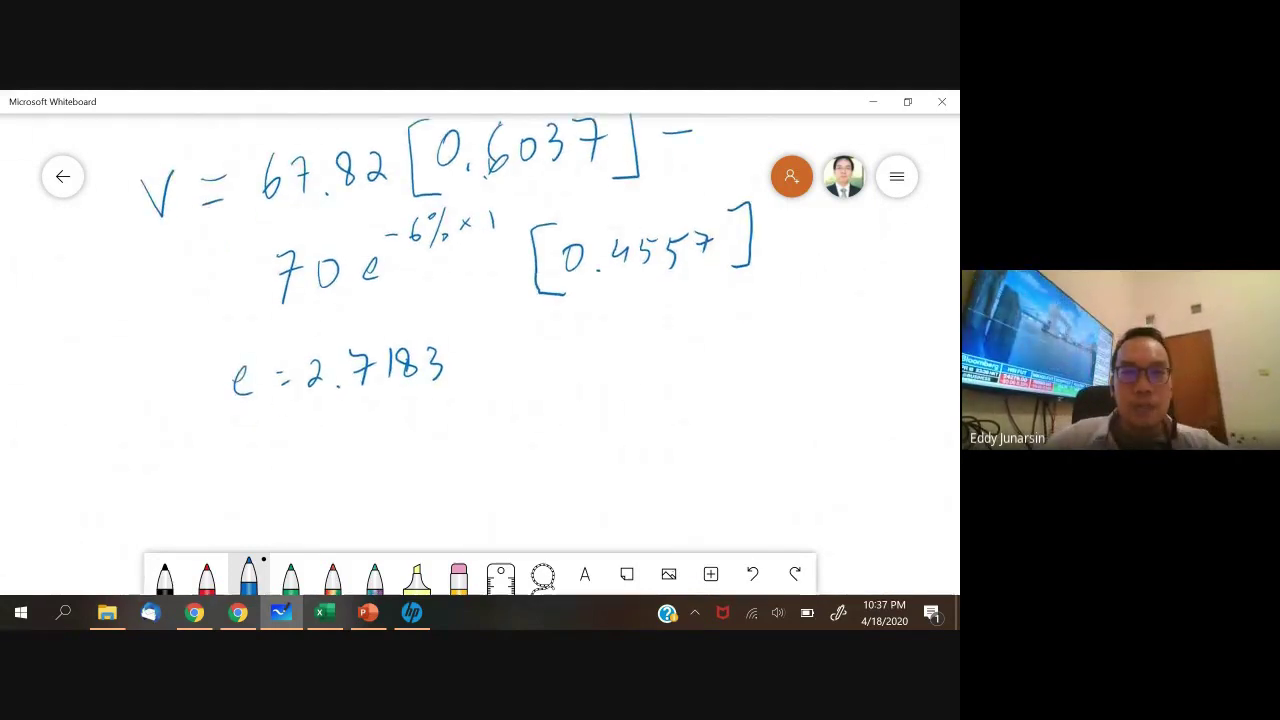
click(340, 614)
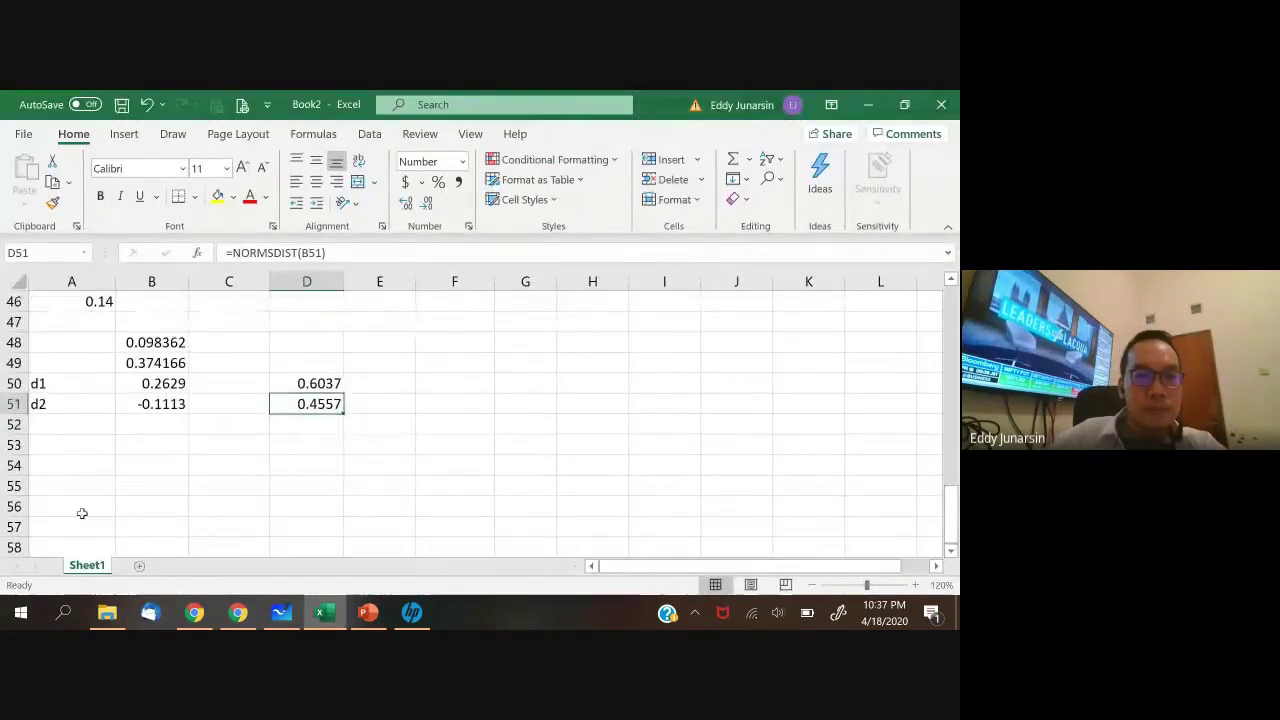
- Check the V equation on the whiteboard and begin a formula in B53 of the Excel workbook with a reference to G33
click(146, 449)
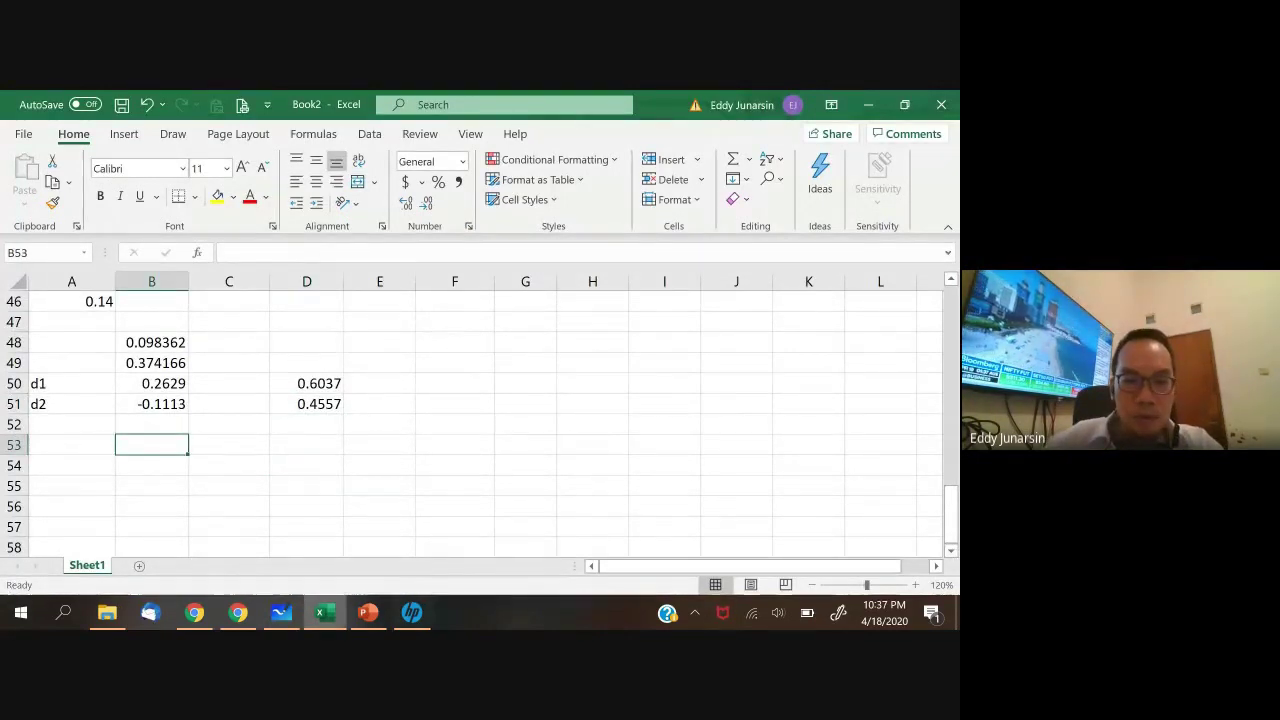
click(336, 615)
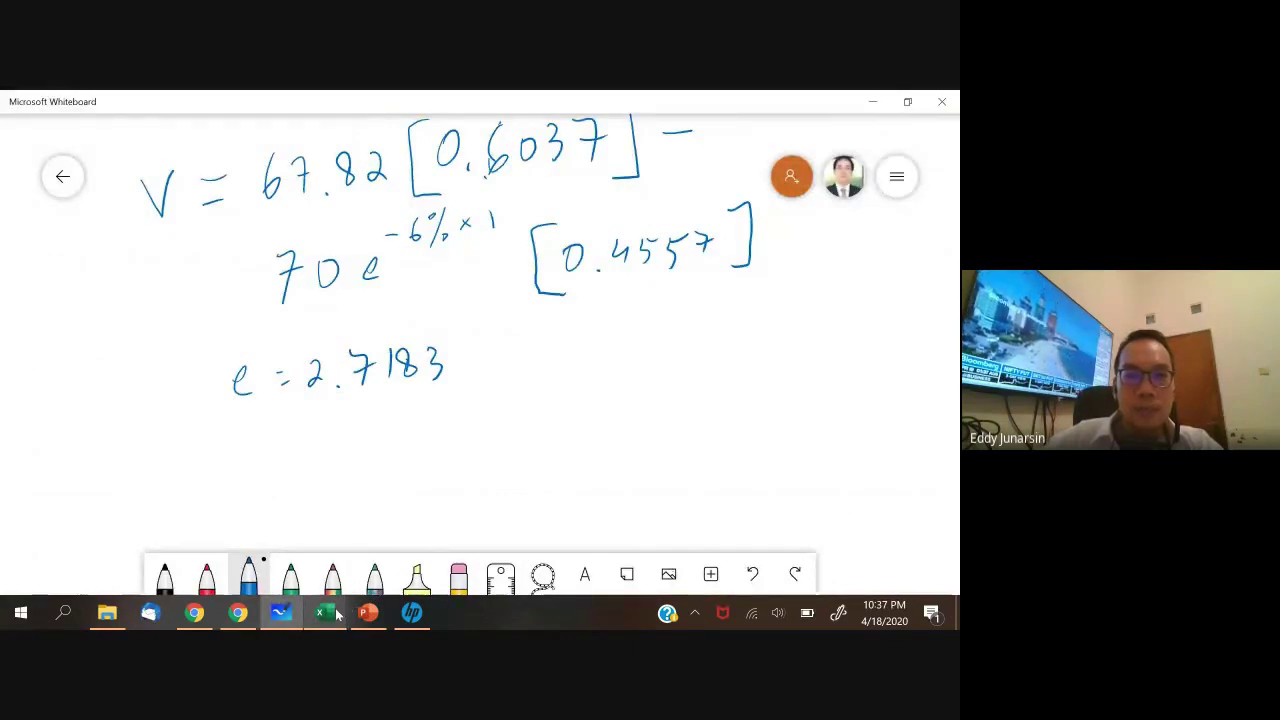
click(337, 615)
text(=)
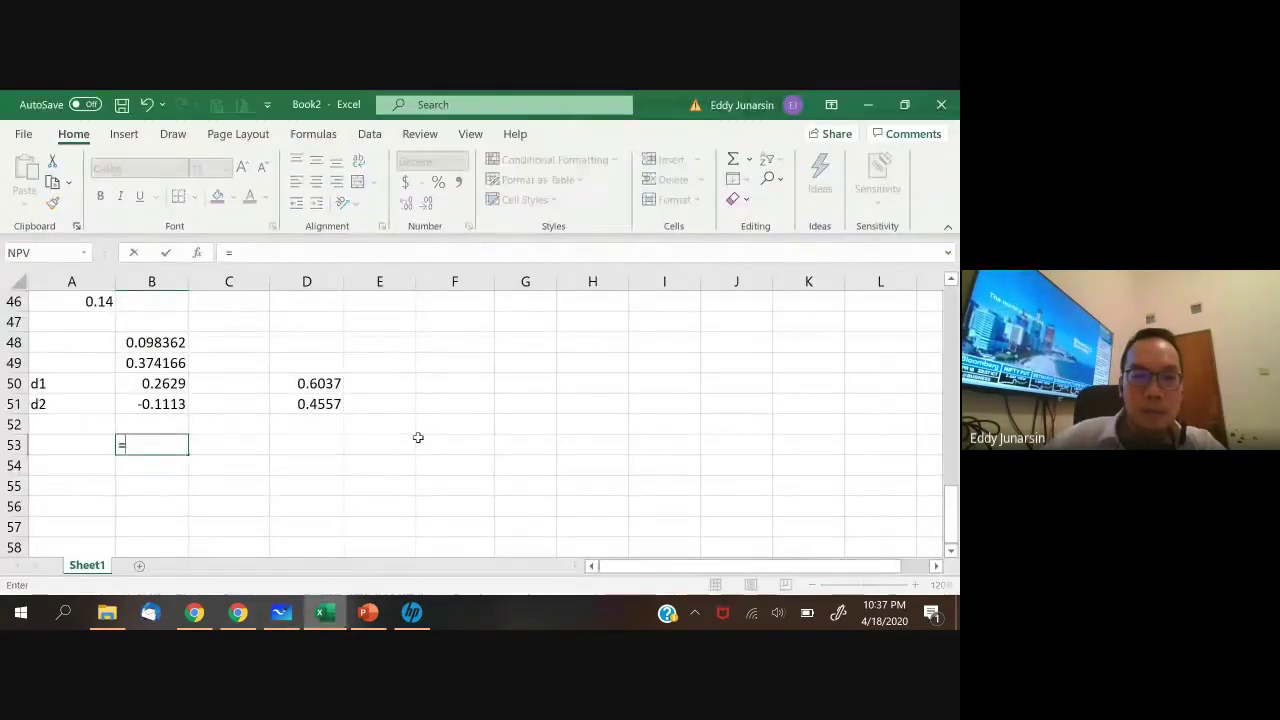
key(Up)
key(Up)
key(Up)
key(Up)
key(Up)
key(Up)
key(Up)
key(Up)
key(Up)
key(Up)
key(Up)
key(Up)
key(Up)
key(Up)
key(Up)
key(Up)
key(Up)
key(Up)
key(Up)
key(Up)
key(Up)
key(Up)
key(Up)
key(Right)
key(Right)
key(Right)
key(Right)
key(Right)
key(Right)
key(Down)
key(Down)
key(Down)
key(Left)
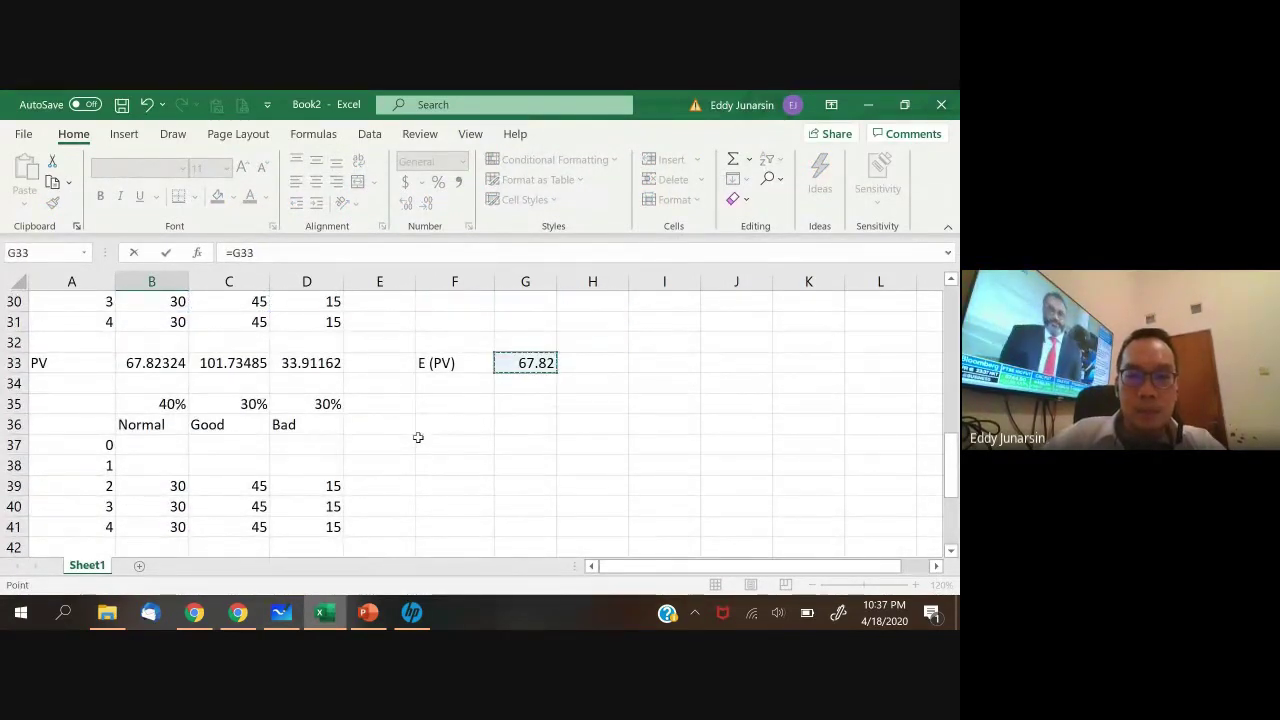
- Multiply G33 by the d1 probability in D50 within parentheses, and extend the B53 formula with -(70*
text(*)
key(Down)
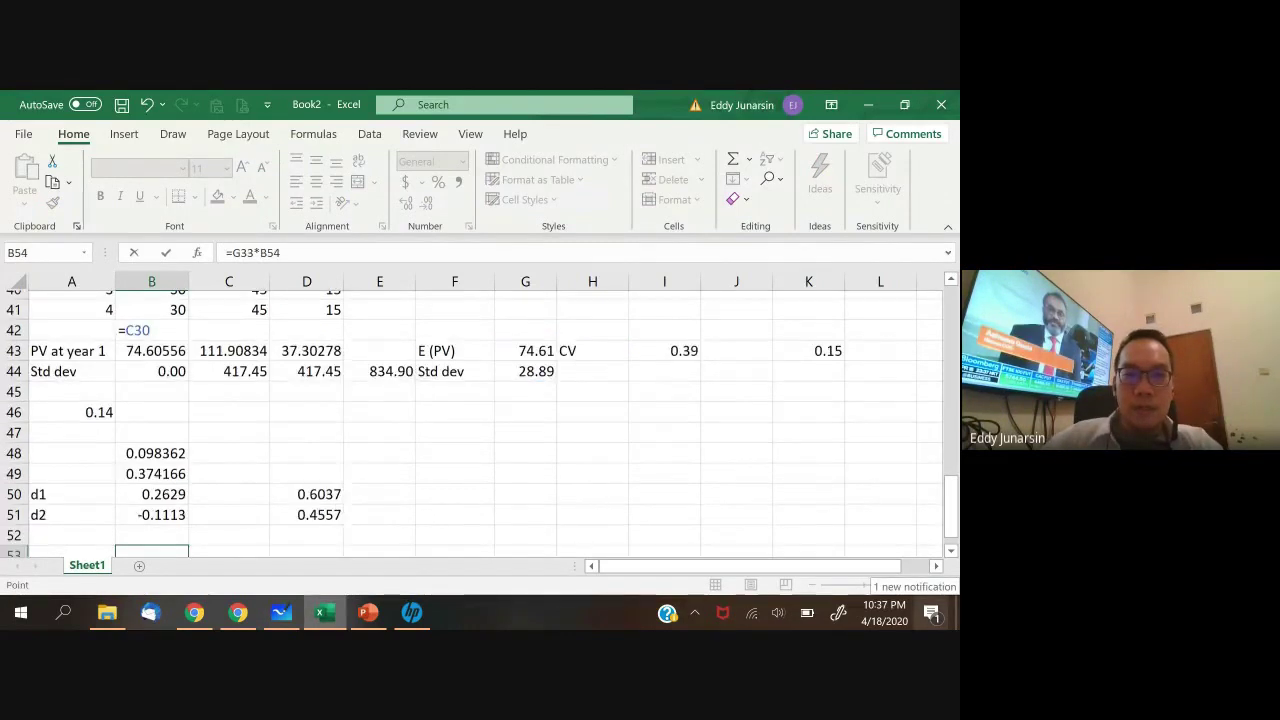
key(Down)
key(Down)
key(Down)
key(Down)
key(Up)
key(Up)
key(Up)
key(Up)
key(Up)
key(Up)
key(Up)
key(Up)
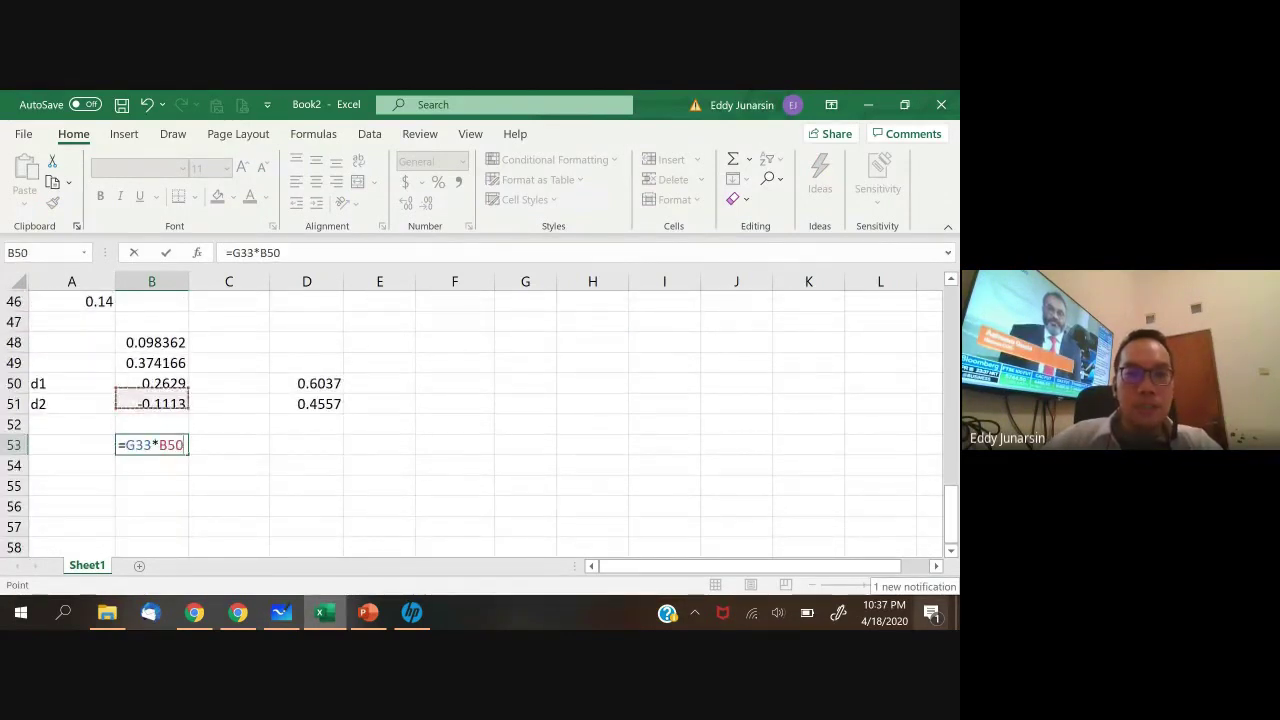
key(Right)
key(Right)
key(Right)
key(Left)
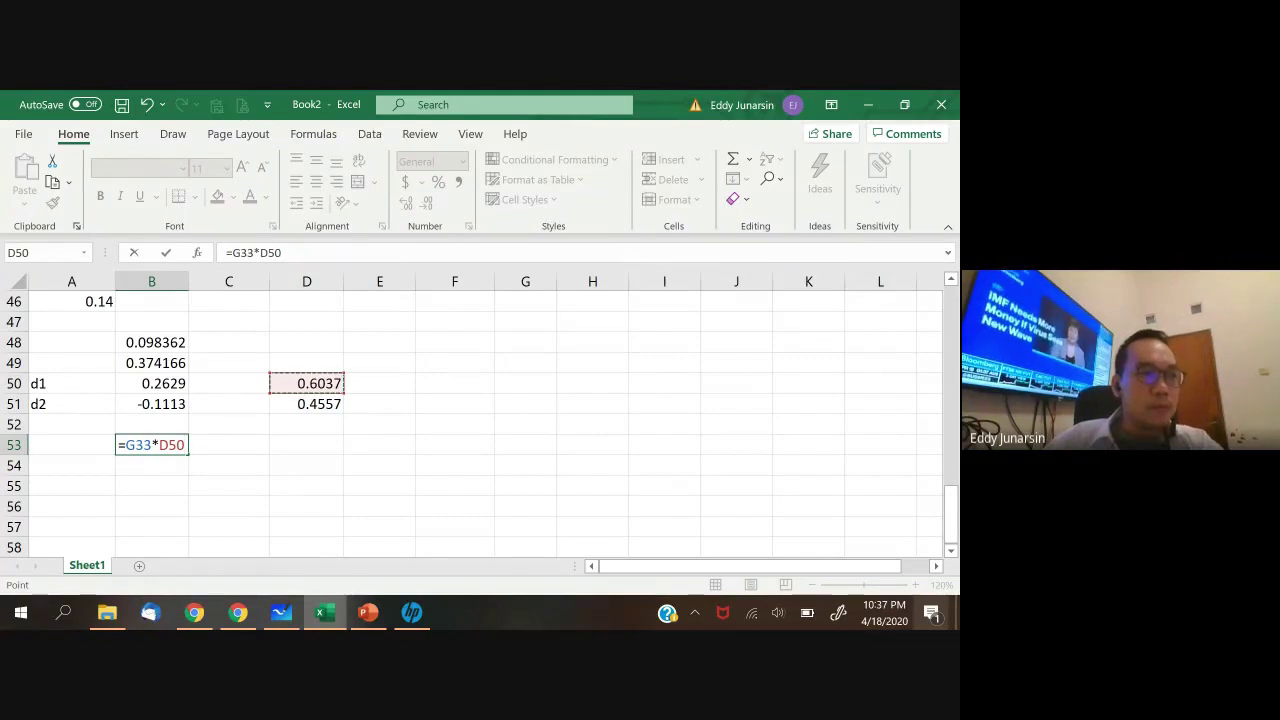
text())
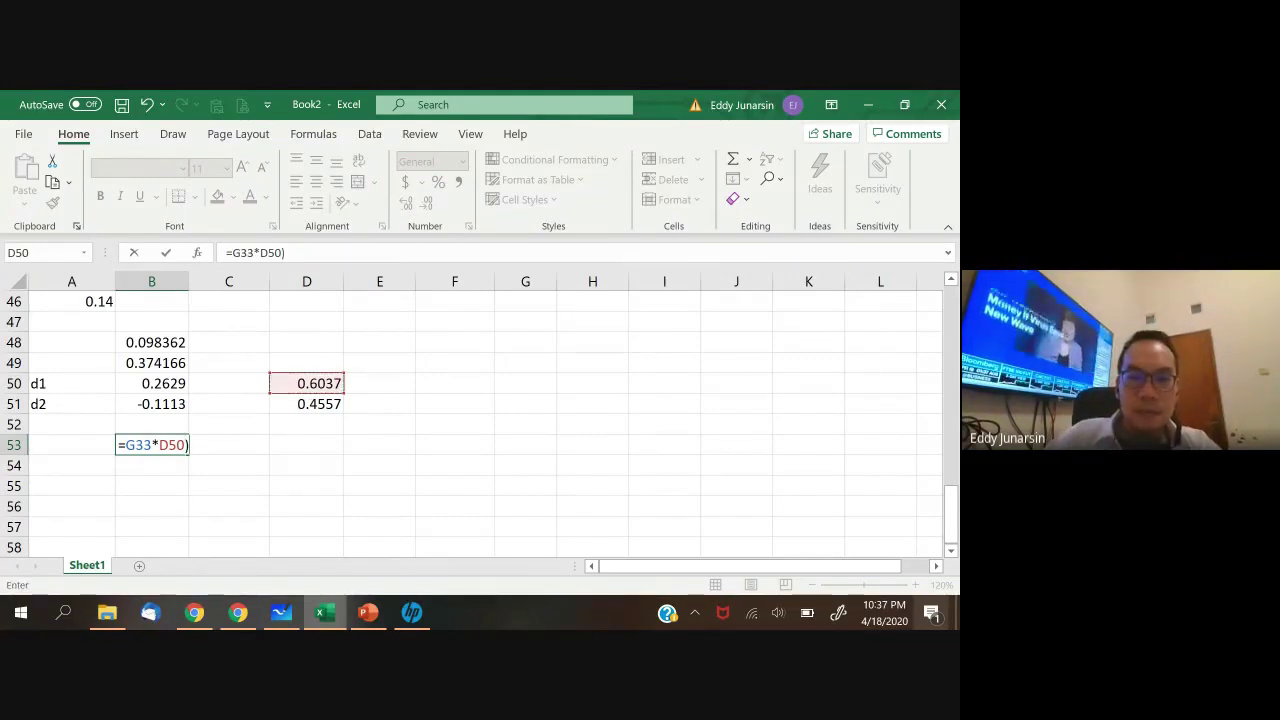
click(124, 445)
text(()
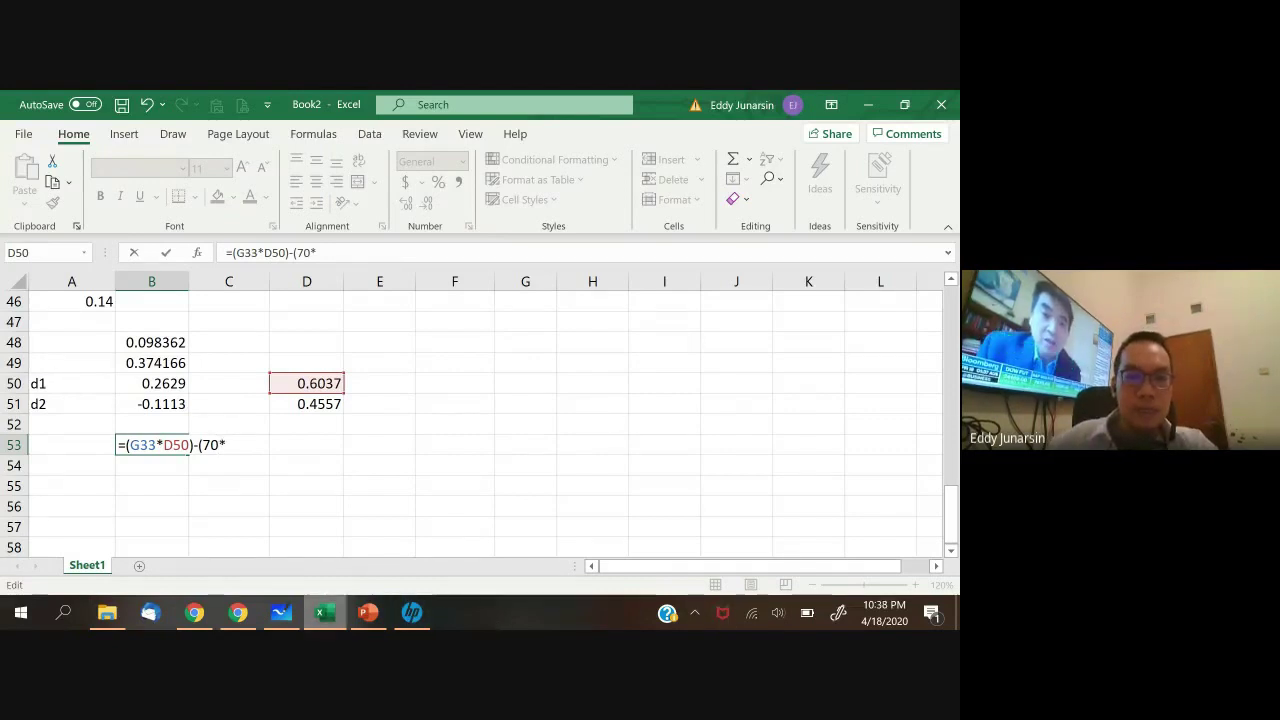
- Consult the whiteboard equation and continue the B53 formula in Excel with 2.7183^-6%)*
click(281, 613)
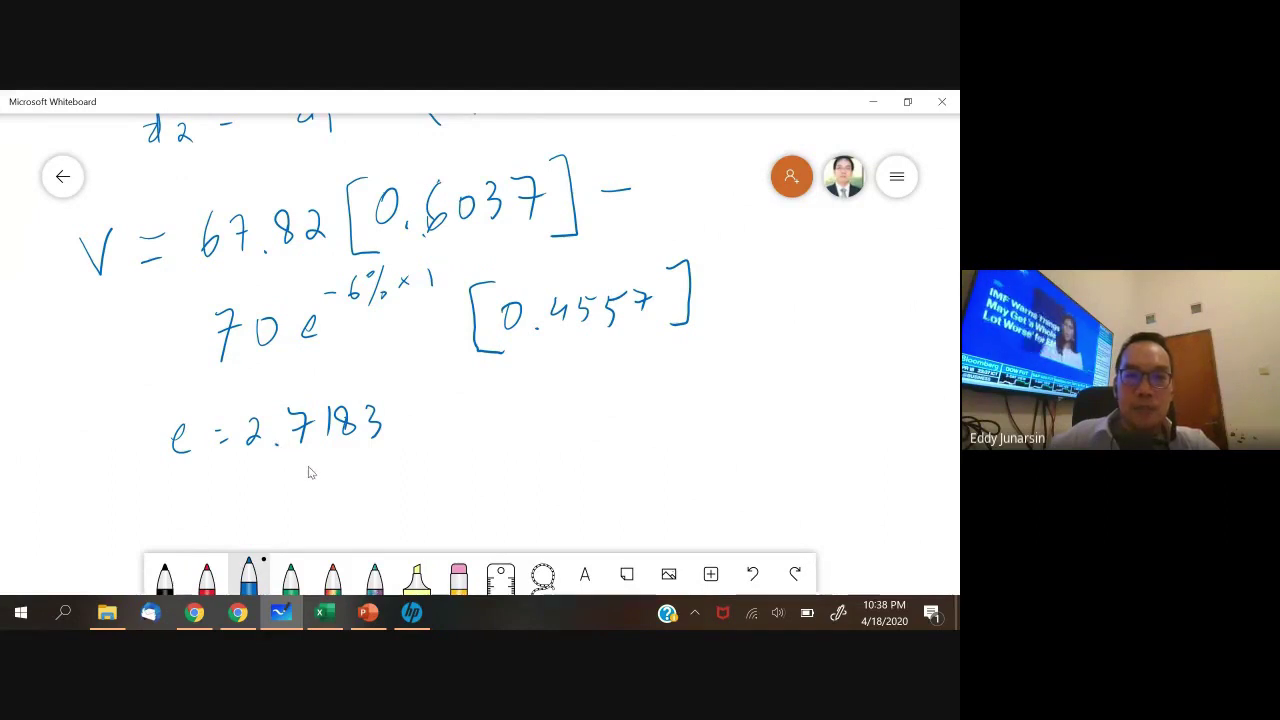
click(326, 615)
text(2.)
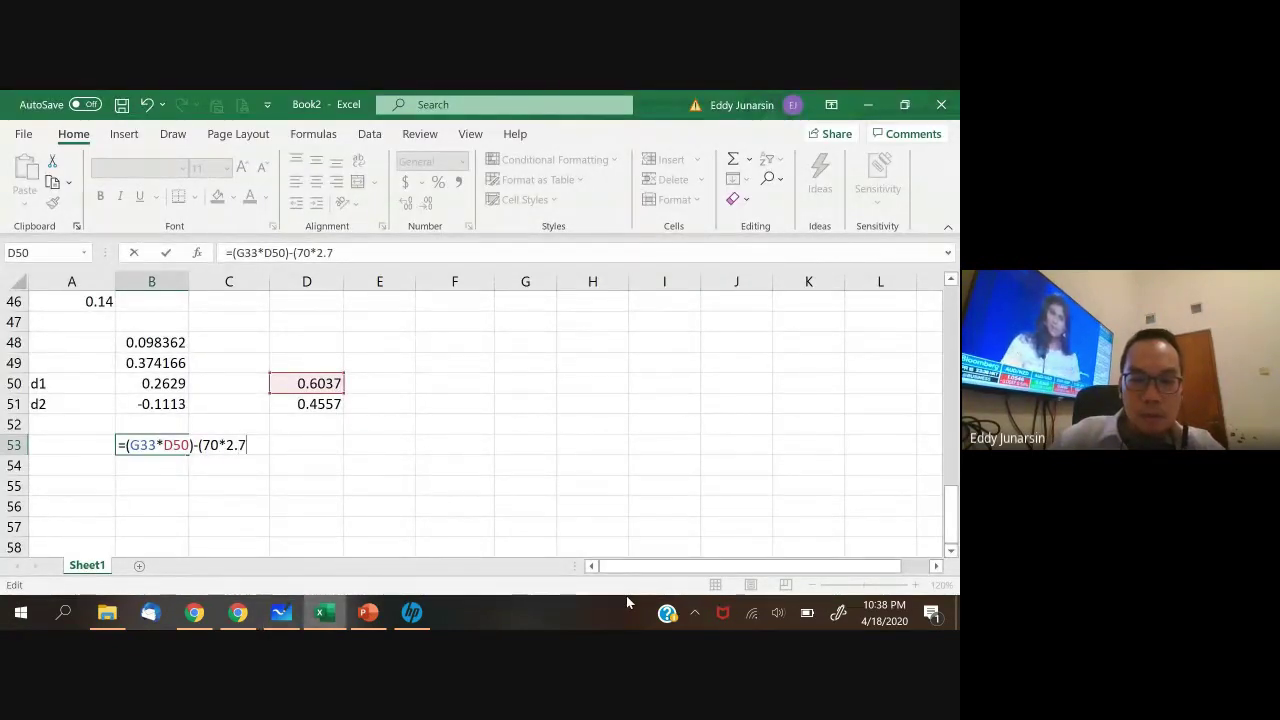
text(7183)
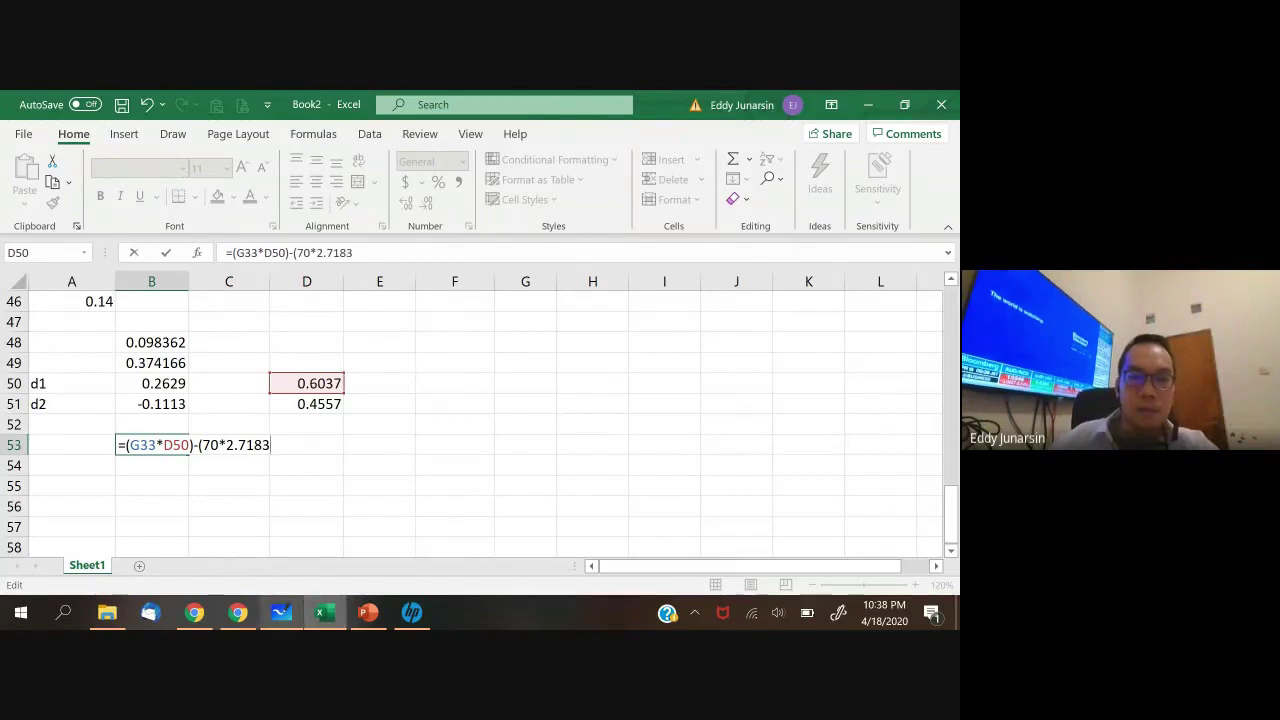
click(281, 618)
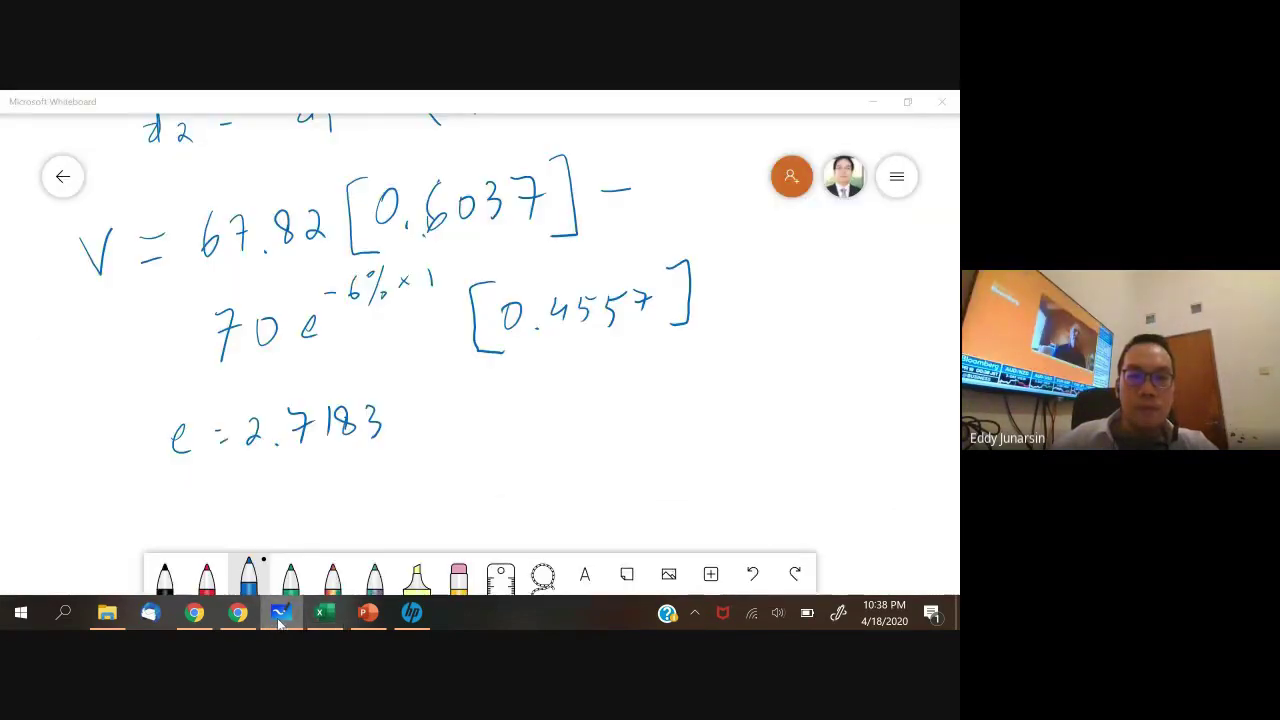
click(281, 620)
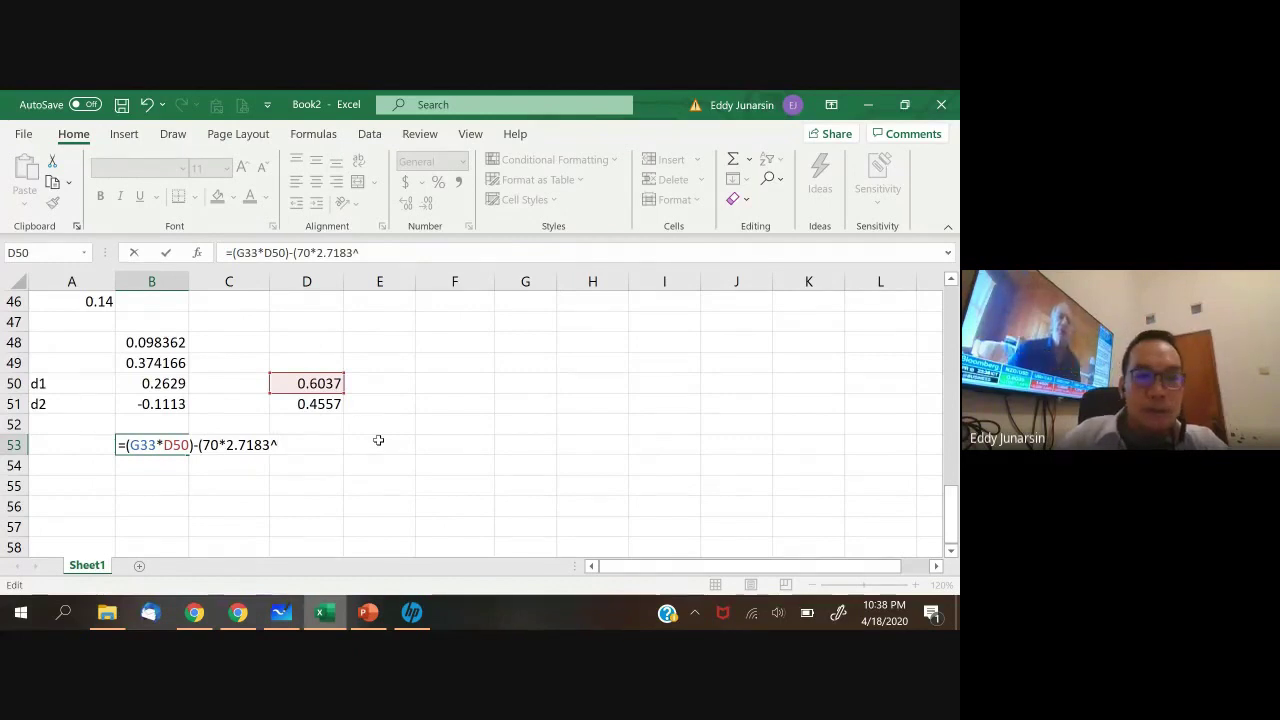
click(283, 613)
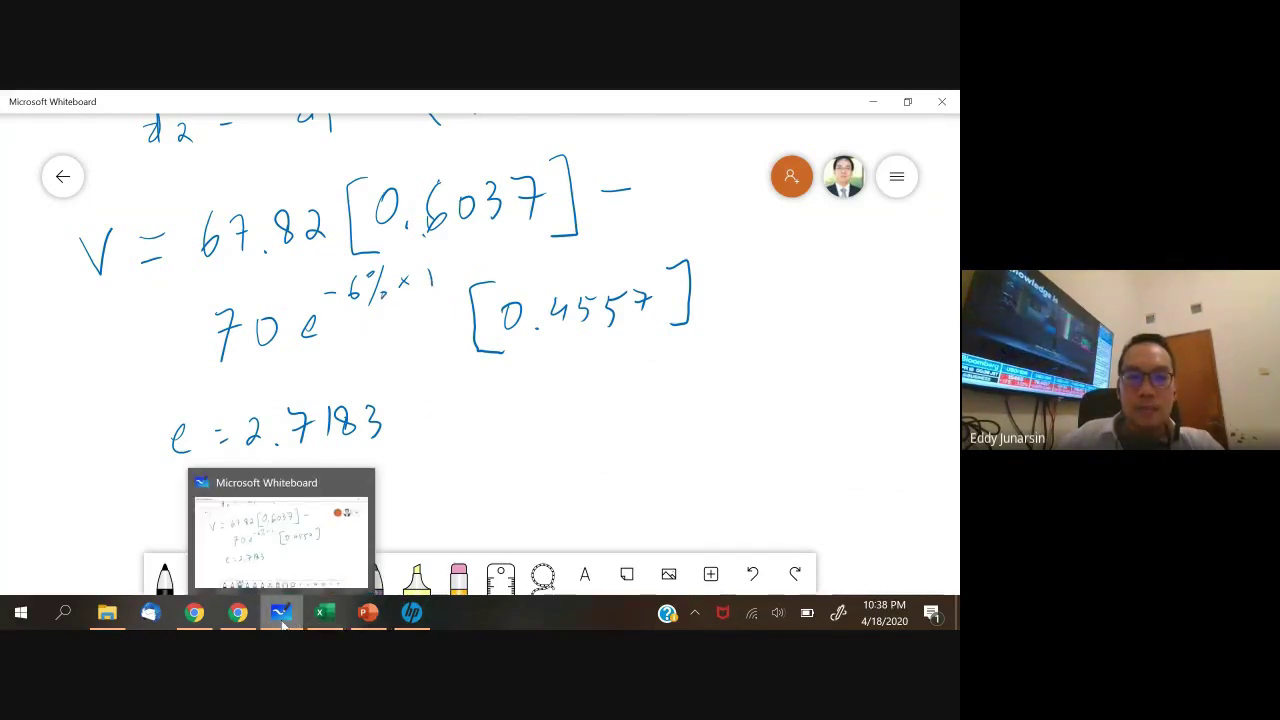
click(325, 612)
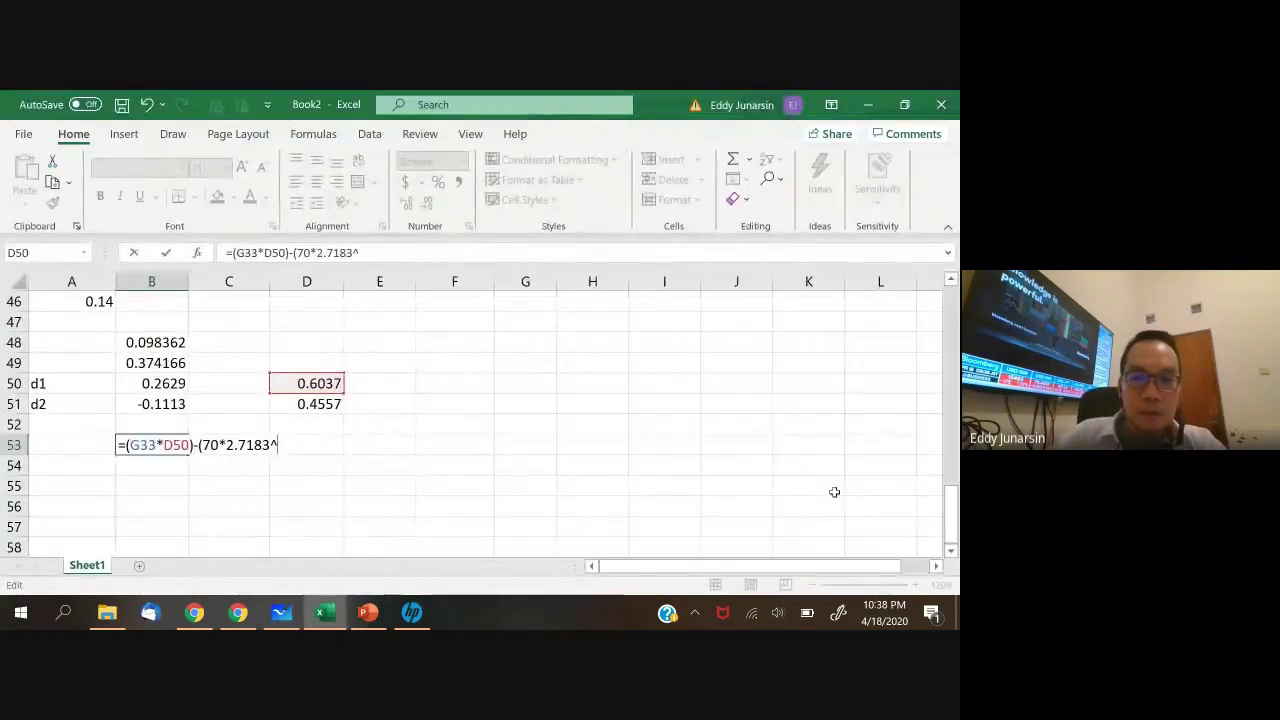
text(-65)
key(BackSpace)
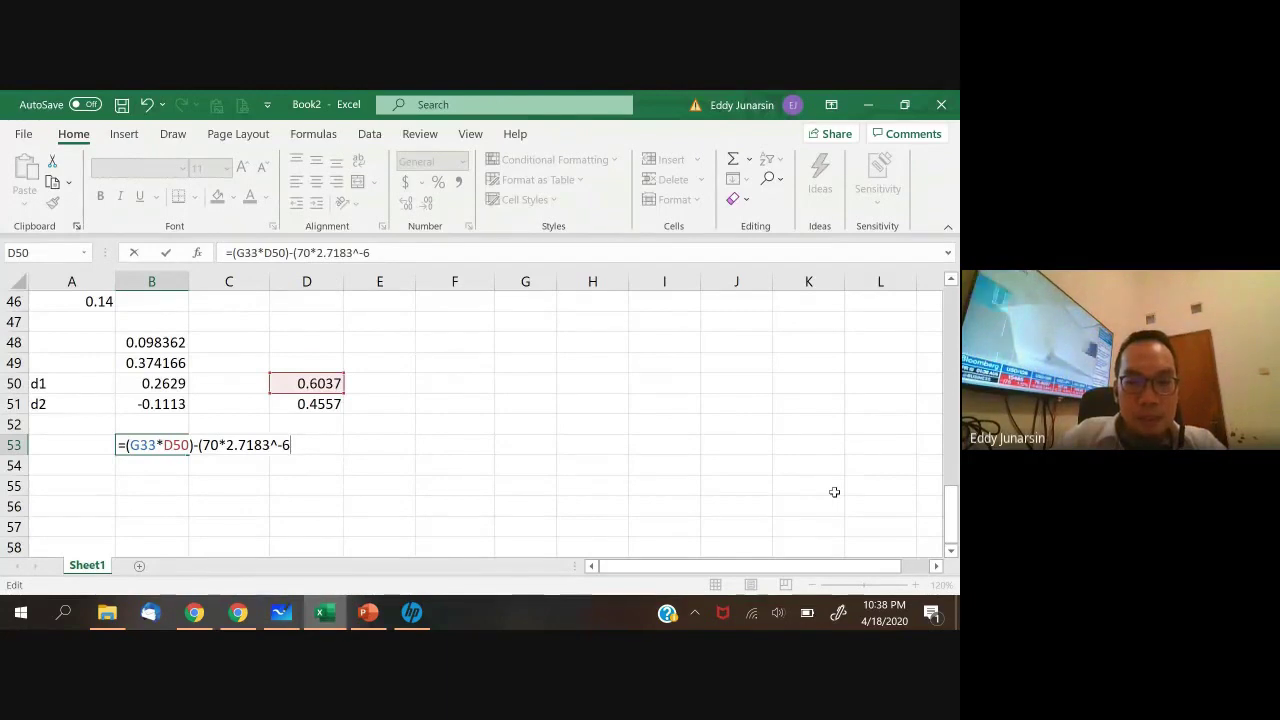
text(%)
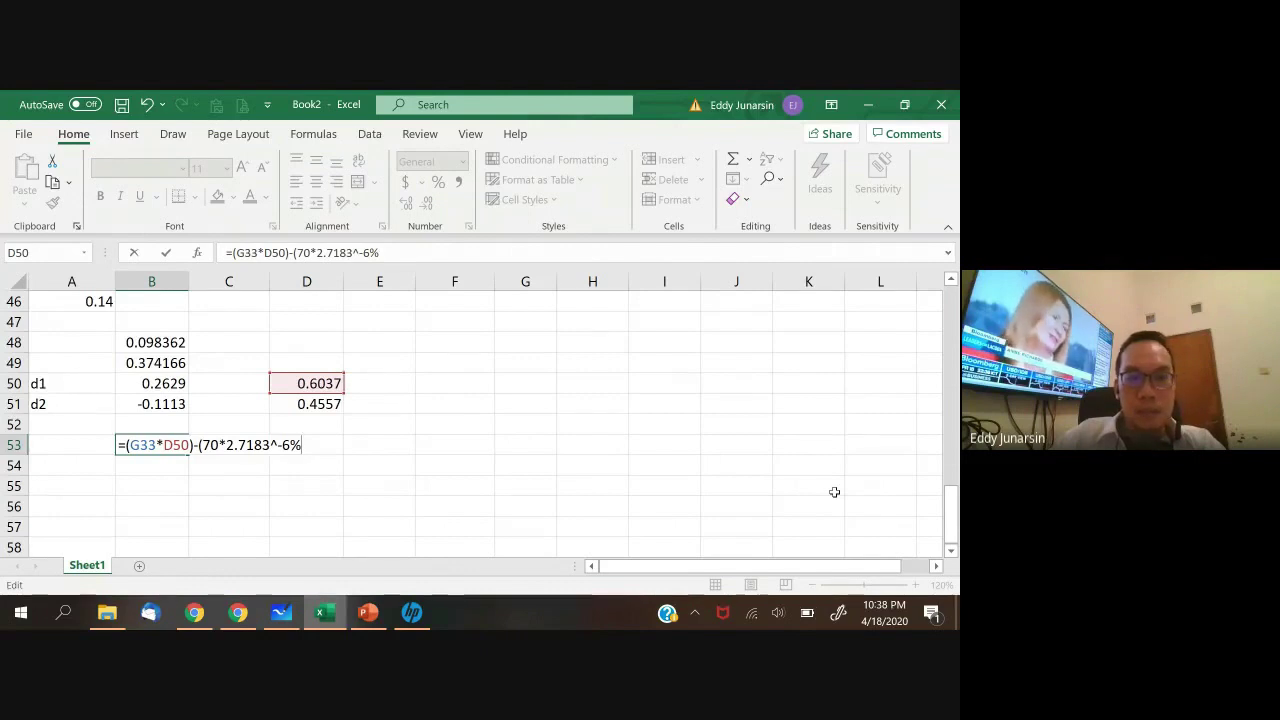
text()*)
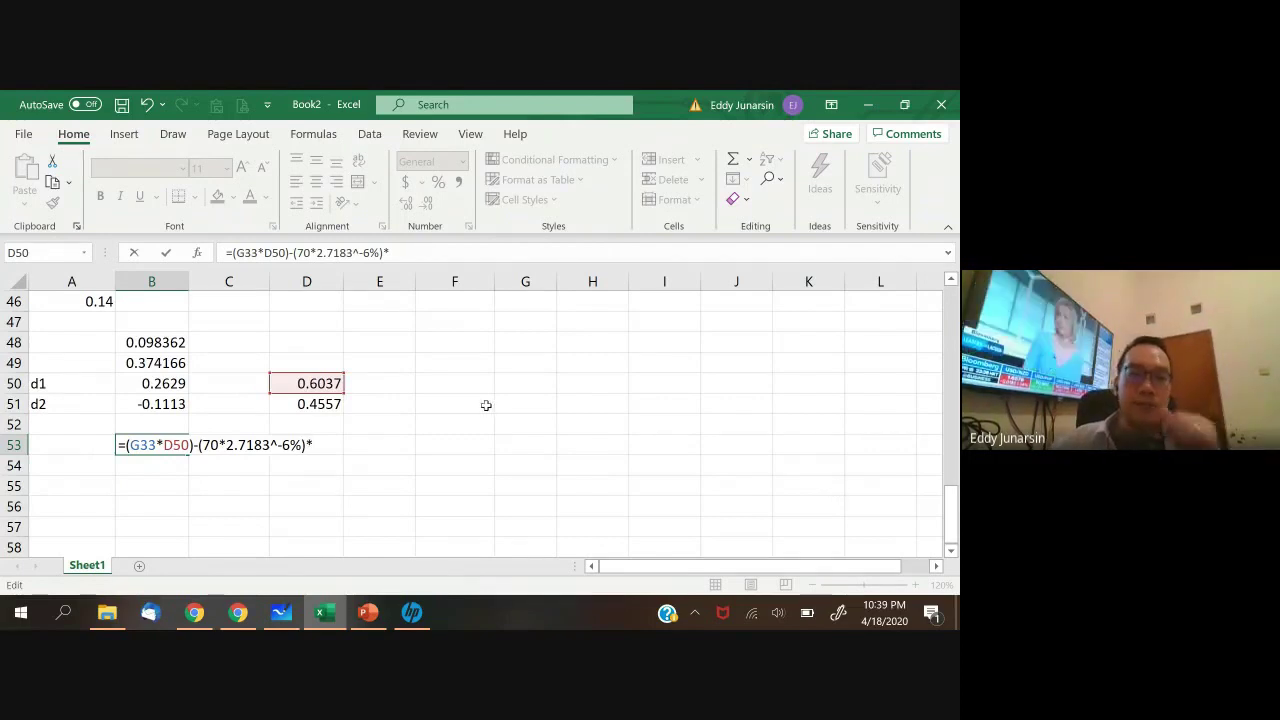
- Complete B53 as =(G33*D50)-((70*2.7183^-6%)*D51), enclosing the whole second term in parentheses
click(77, 405)
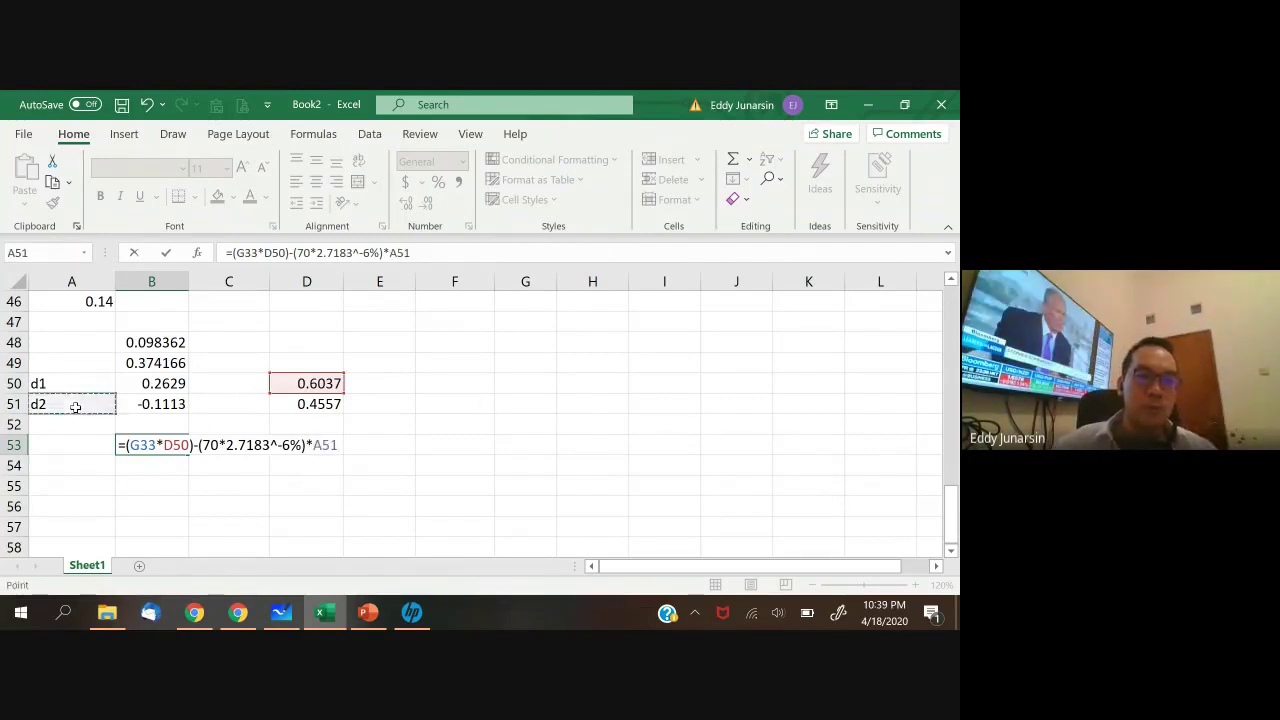
click(306, 404)
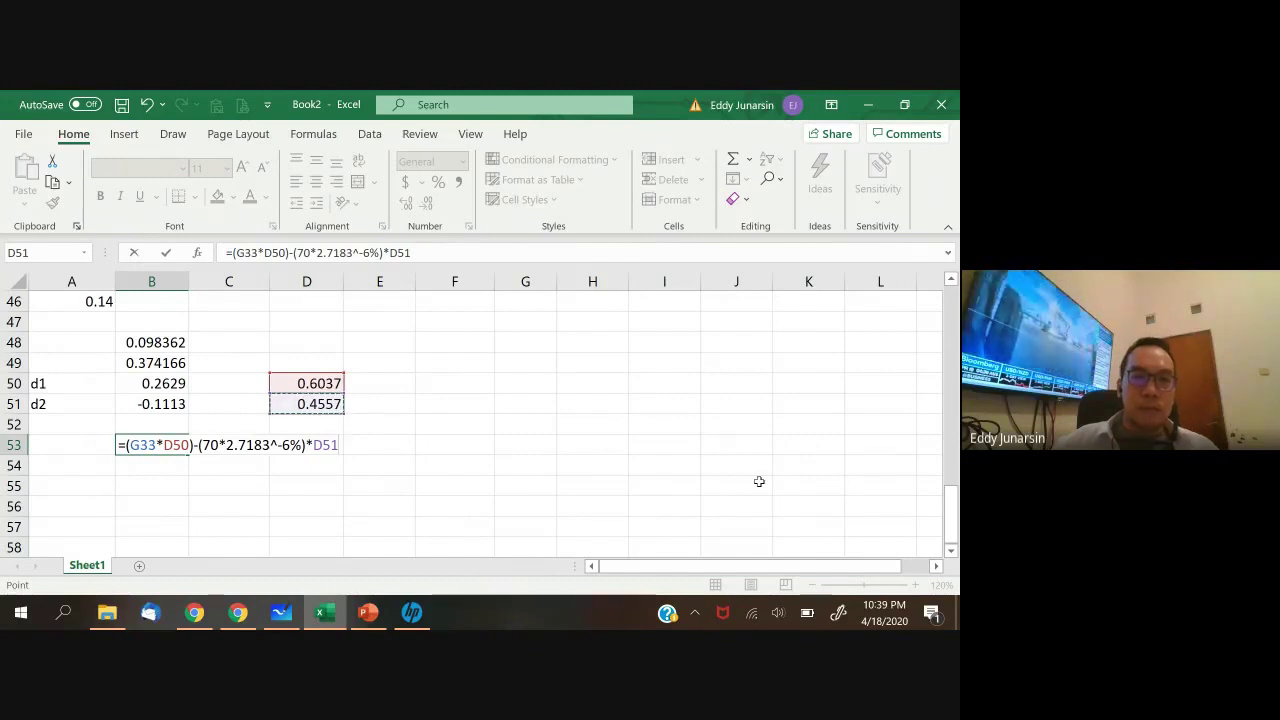
text())
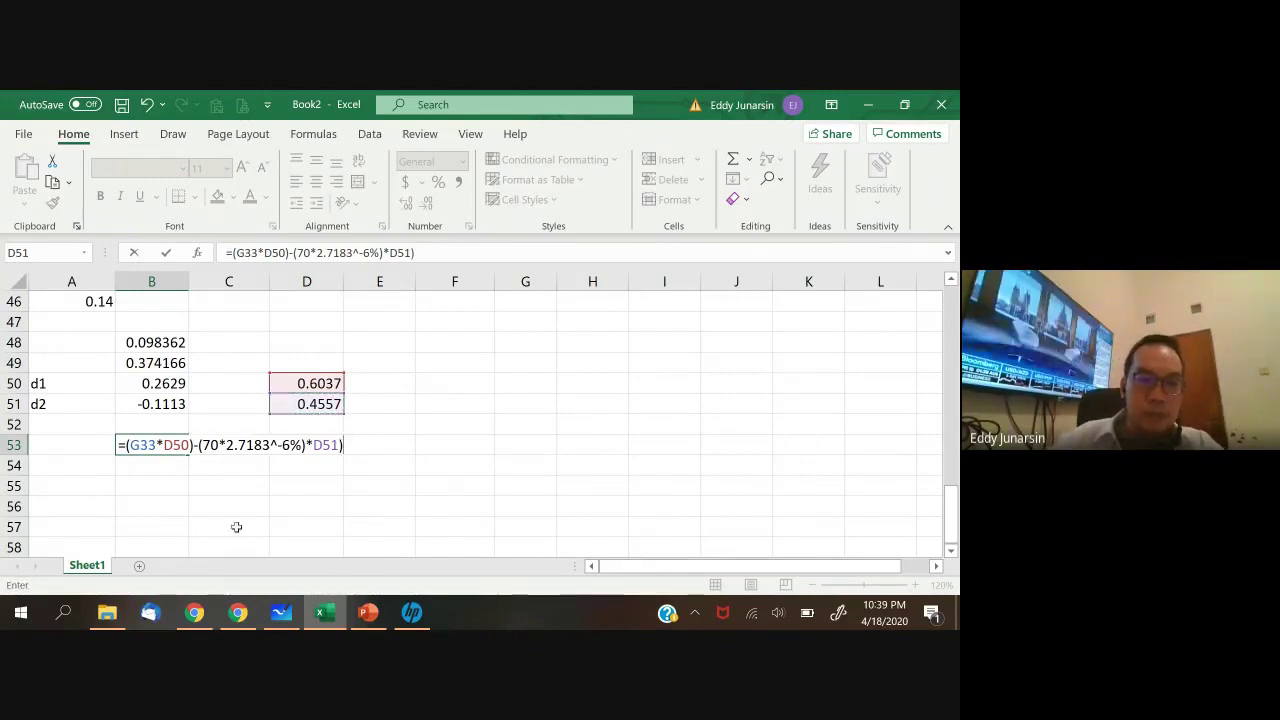
click(199, 445)
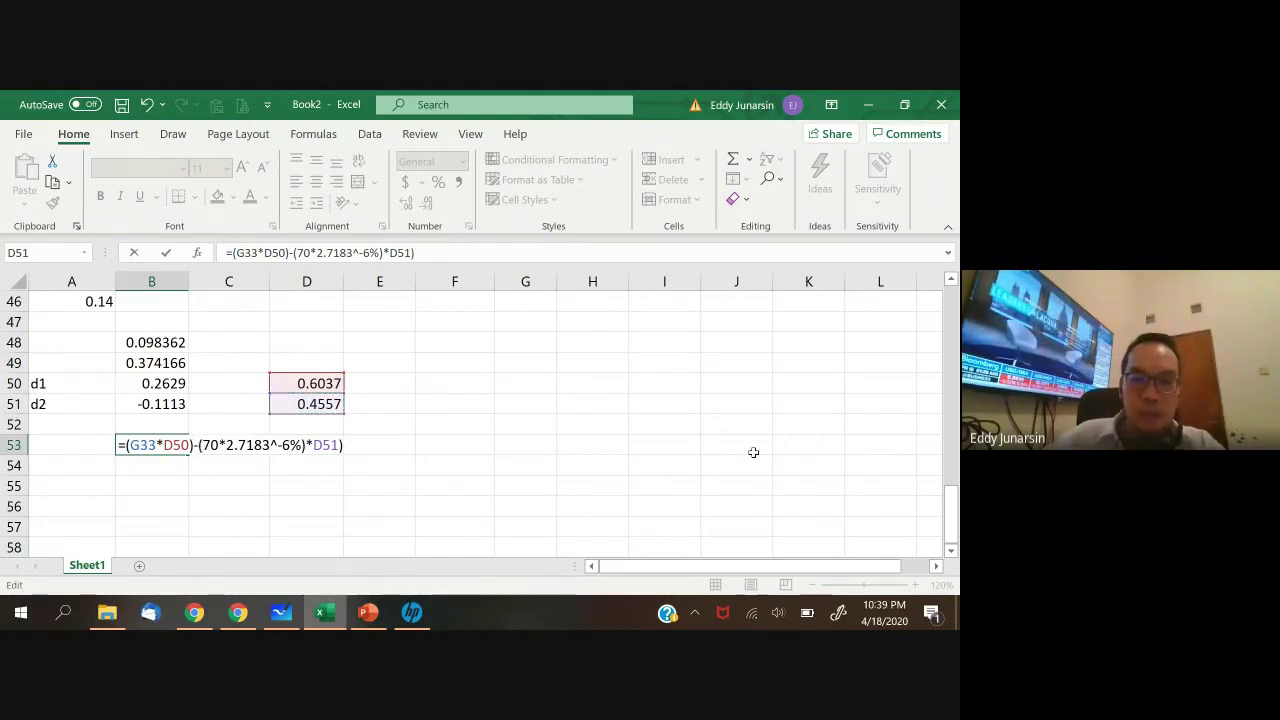
text(()
key(Return)
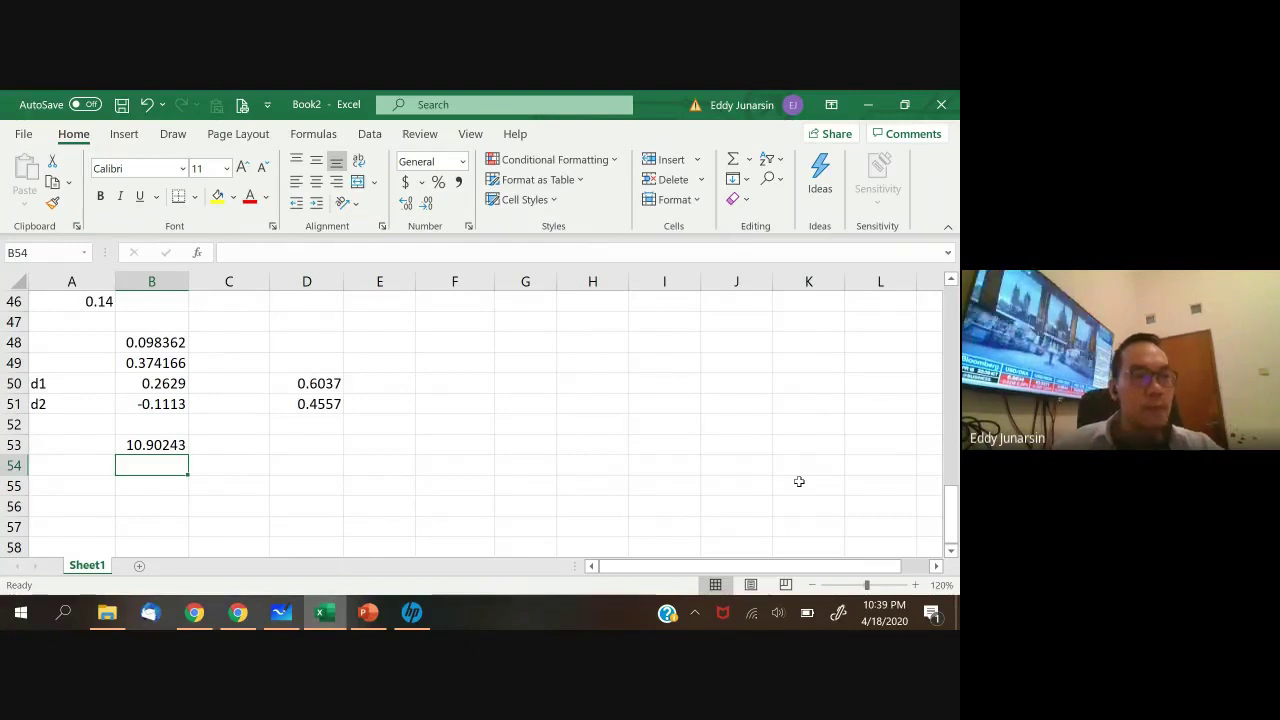
- Display the option value in B53 with two decimal places and label it V in A53
click(162, 441)
double_click(427, 202)
click(427, 202)
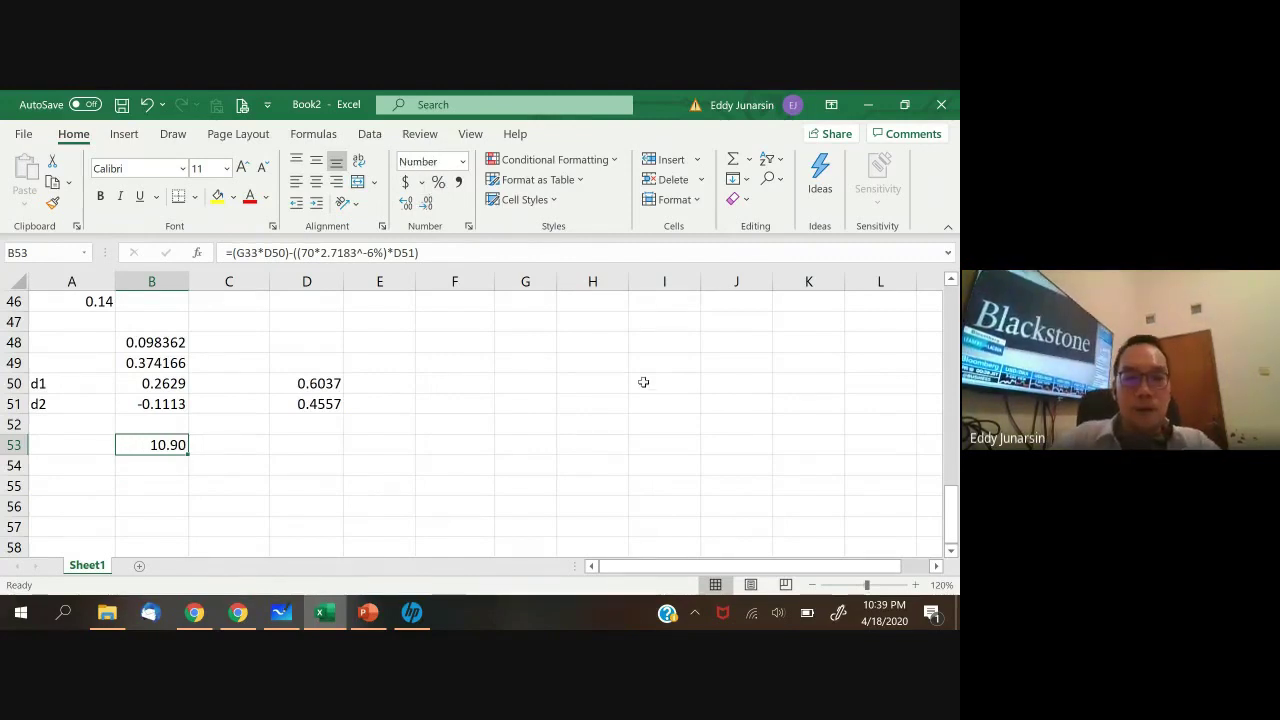
key(Left)
text(V)
key(Tab)
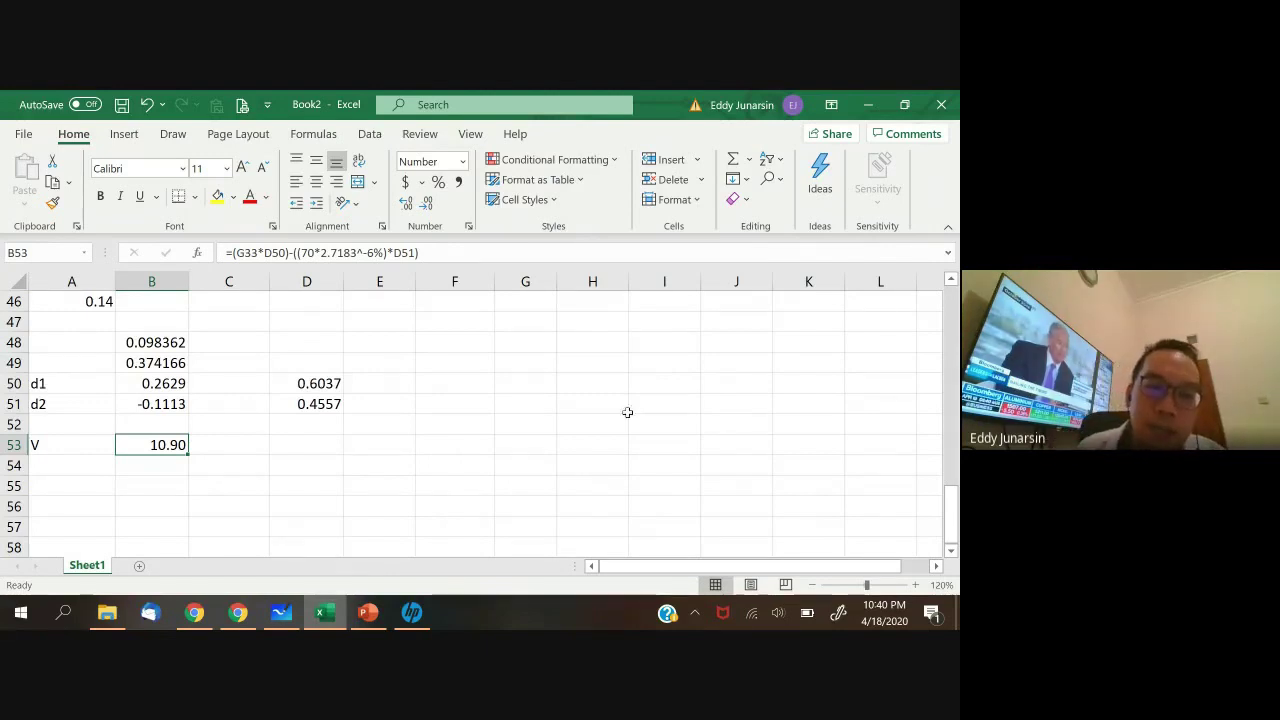
- Switch to the Google Meet call in Chrome and stop presenting the screen
click(245, 612)
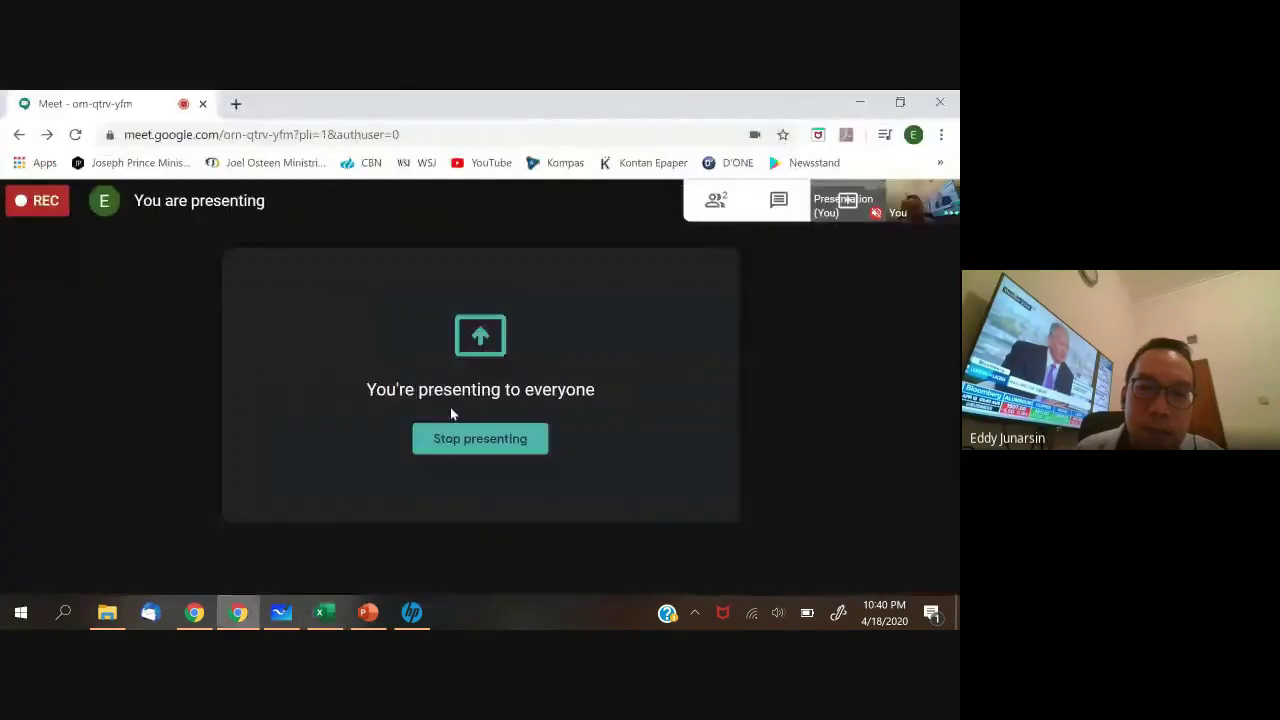
click(487, 440)
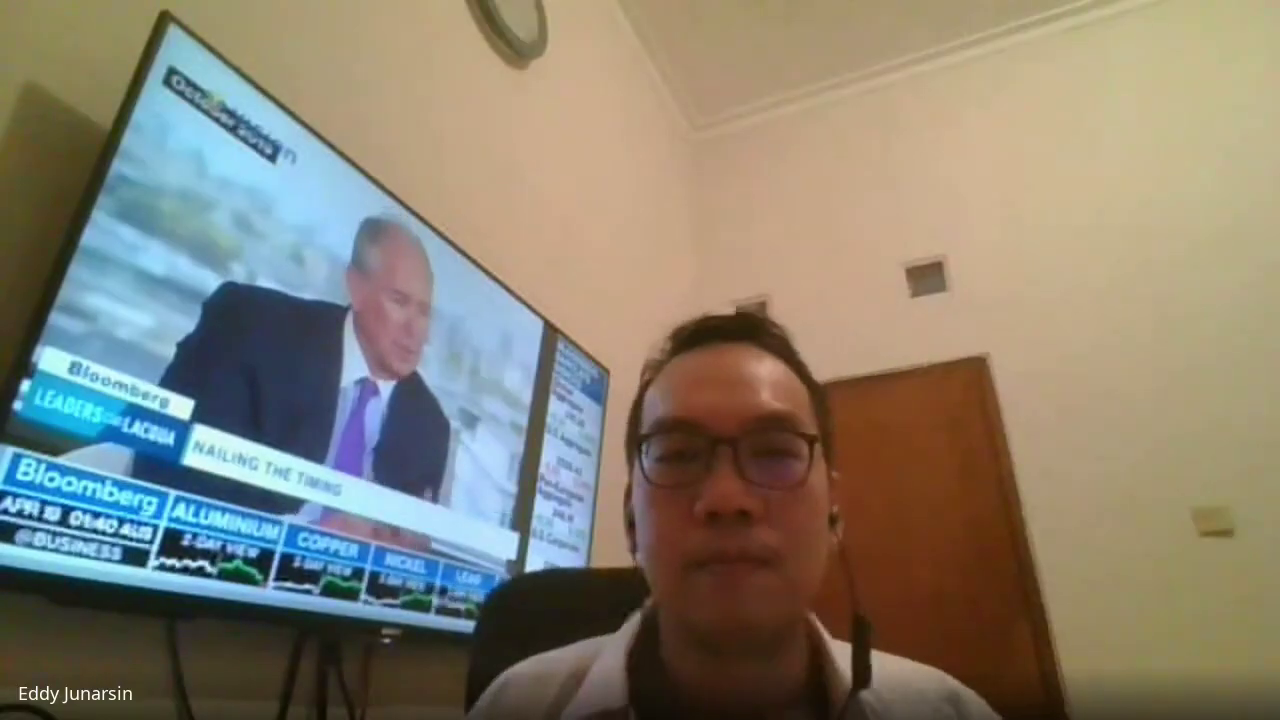